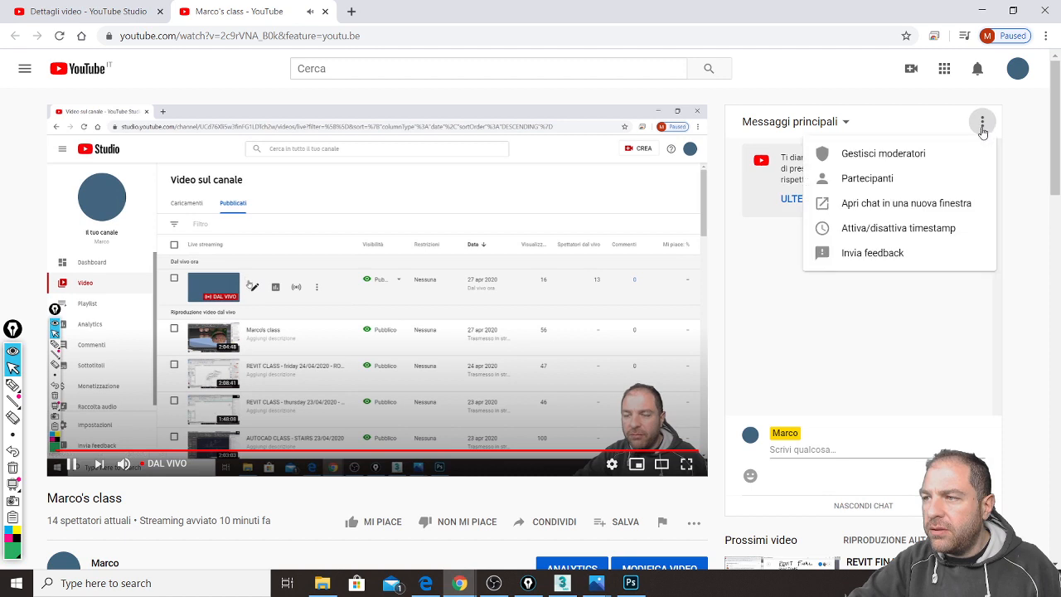
# Step: Pop the live chat into its own window, close the watch page, and close the duplicate chat
pyautogui.click(906, 203)
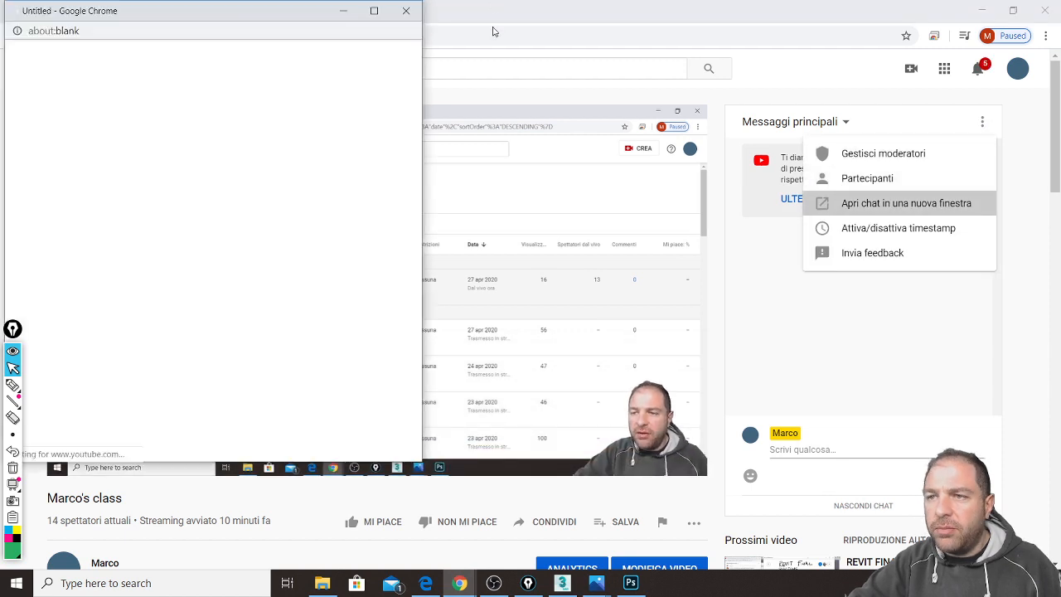
pyautogui.click(1044, 10)
pyautogui.click(981, 15)
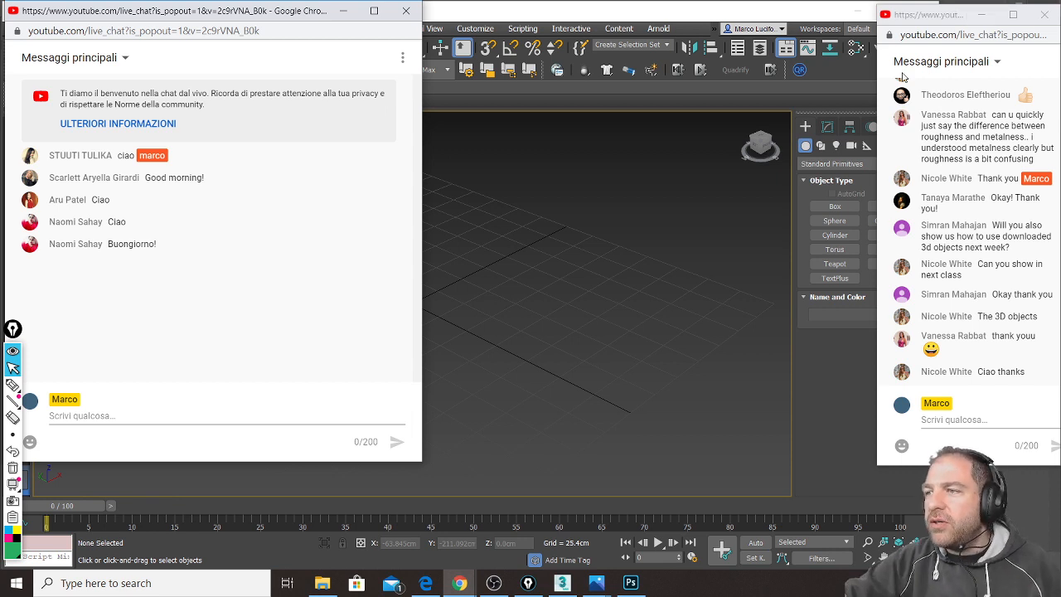
pyautogui.click(1043, 18)
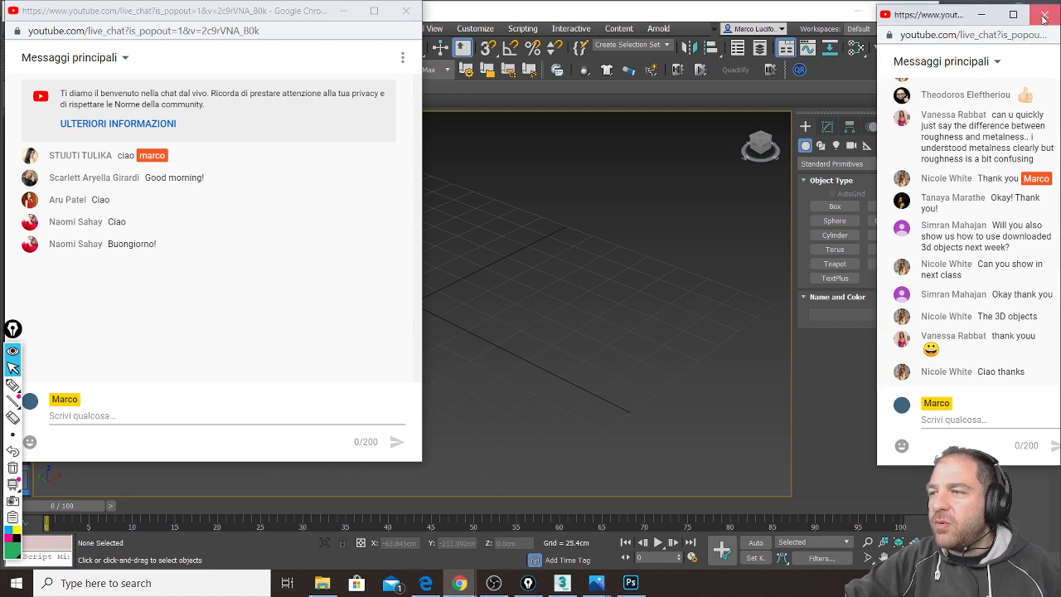
pyautogui.click(1044, 17)
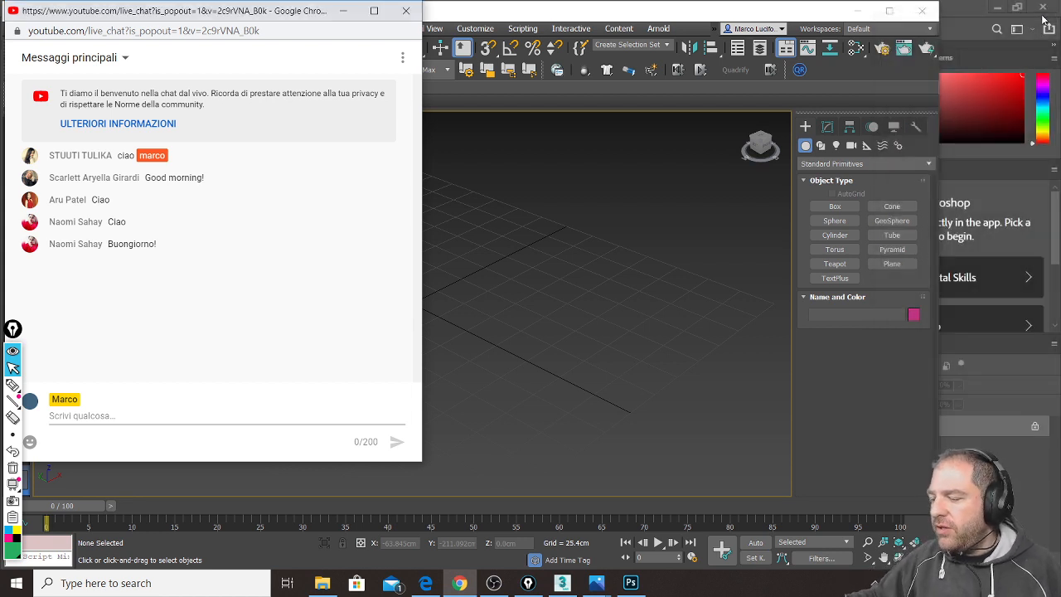
# Step: Narrow the chat popup and park it at the right edge, clear of the viewport
pyautogui.moveTo(218, 13); pyautogui.dragTo(630, 28)
pyautogui.moveTo(834, 182); pyautogui.dragTo(727, 188)
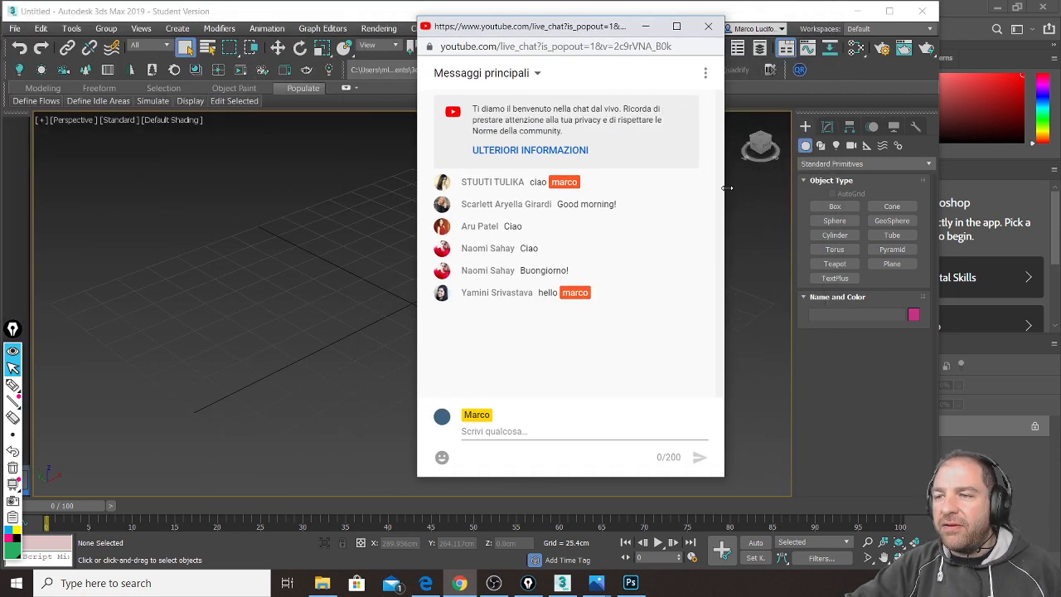
pyautogui.moveTo(548, 27); pyautogui.dragTo(806, 46)
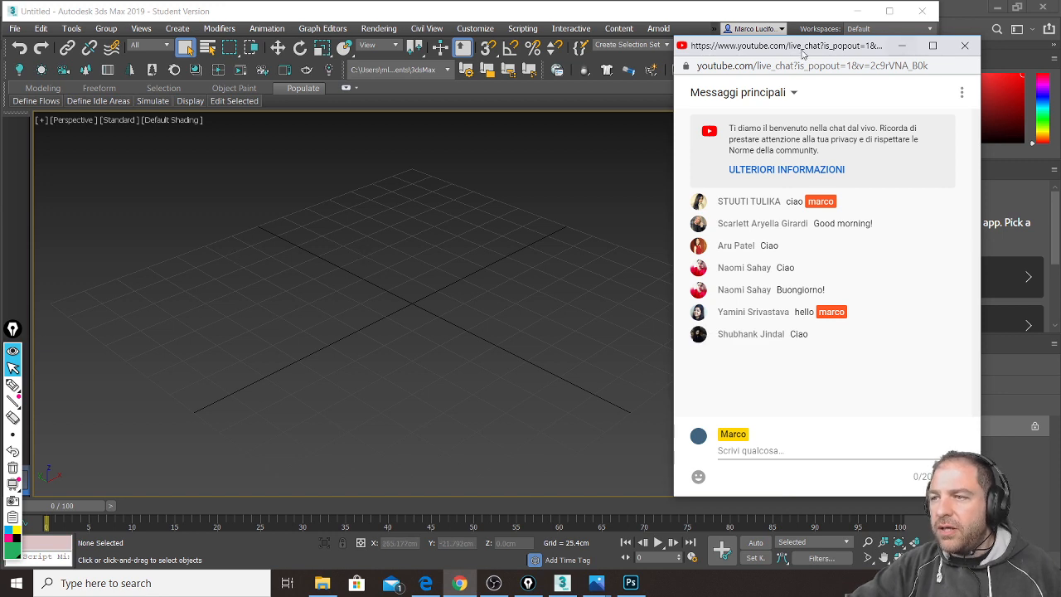
pyautogui.moveTo(768, 50); pyautogui.dragTo(801, 63)
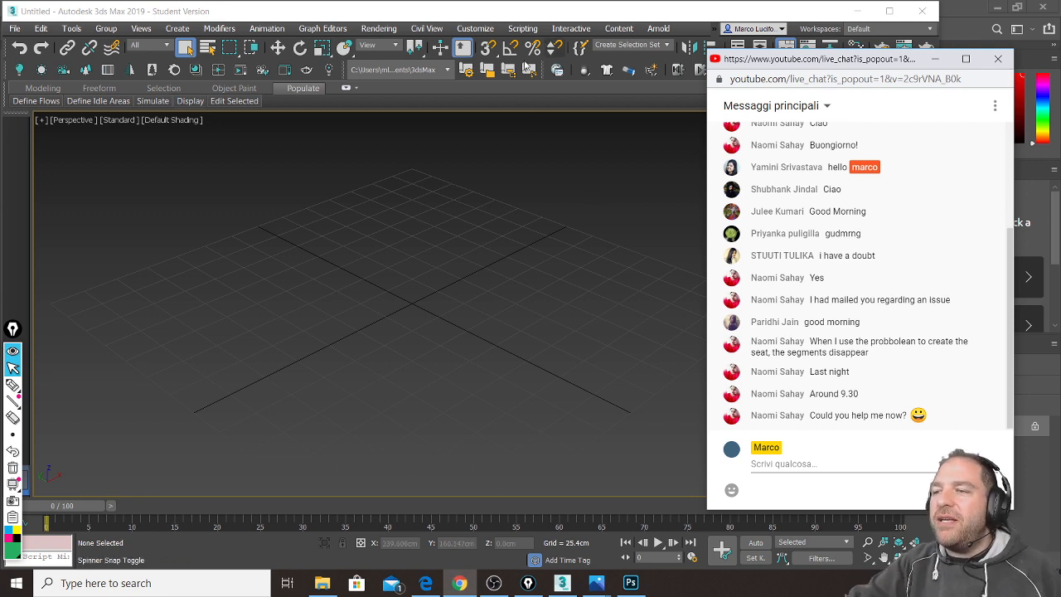
# Step: Draw a large box from the grid centre and set viewport shading to Edged Faces
pyautogui.click(531, 16)
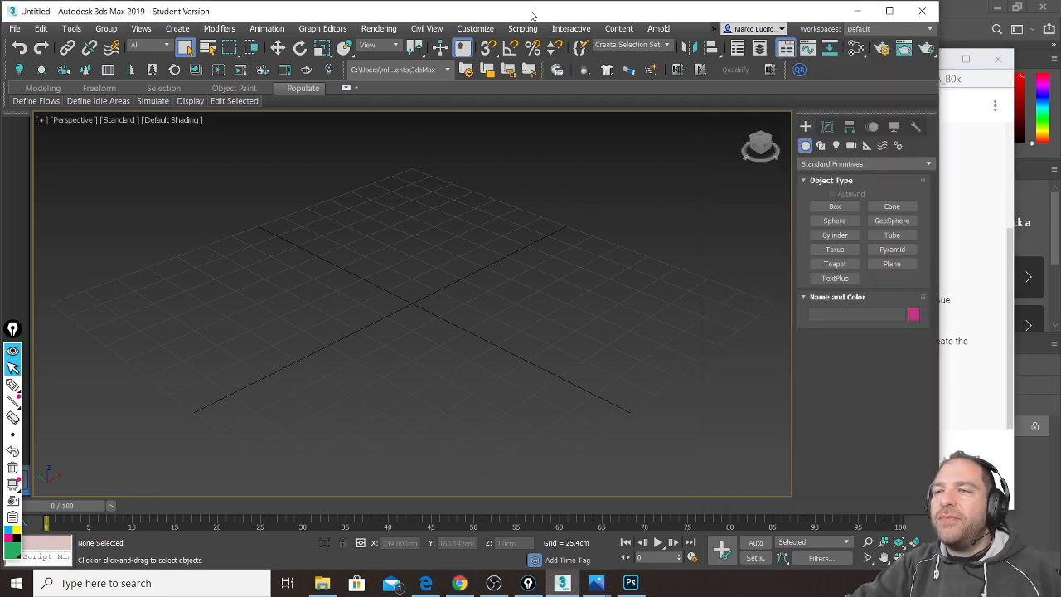
pyautogui.click(835, 206)
pyautogui.moveTo(420, 290); pyautogui.dragTo(421, 374)
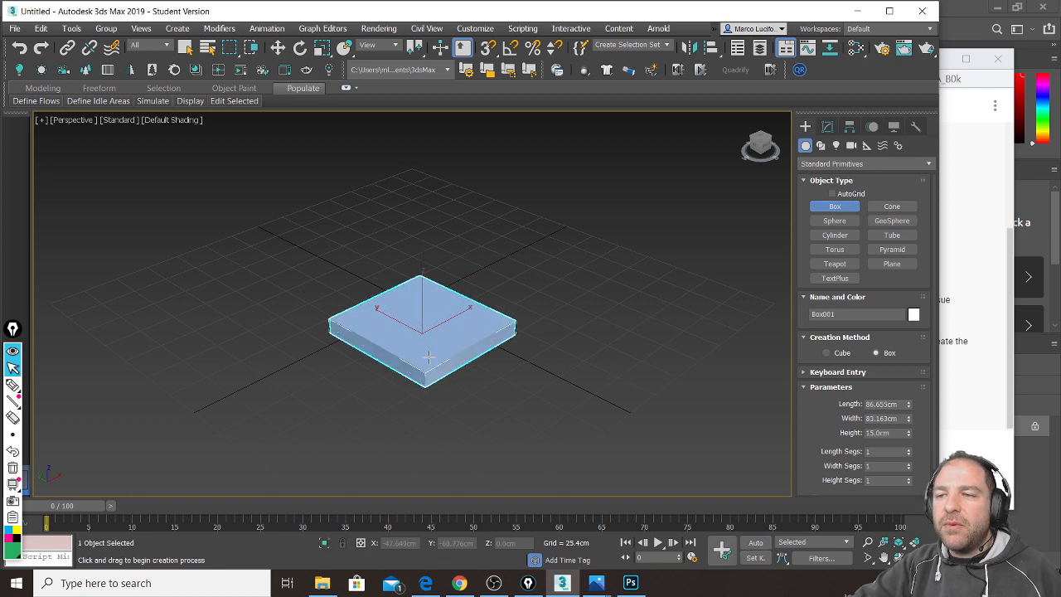
pyautogui.click(439, 271)
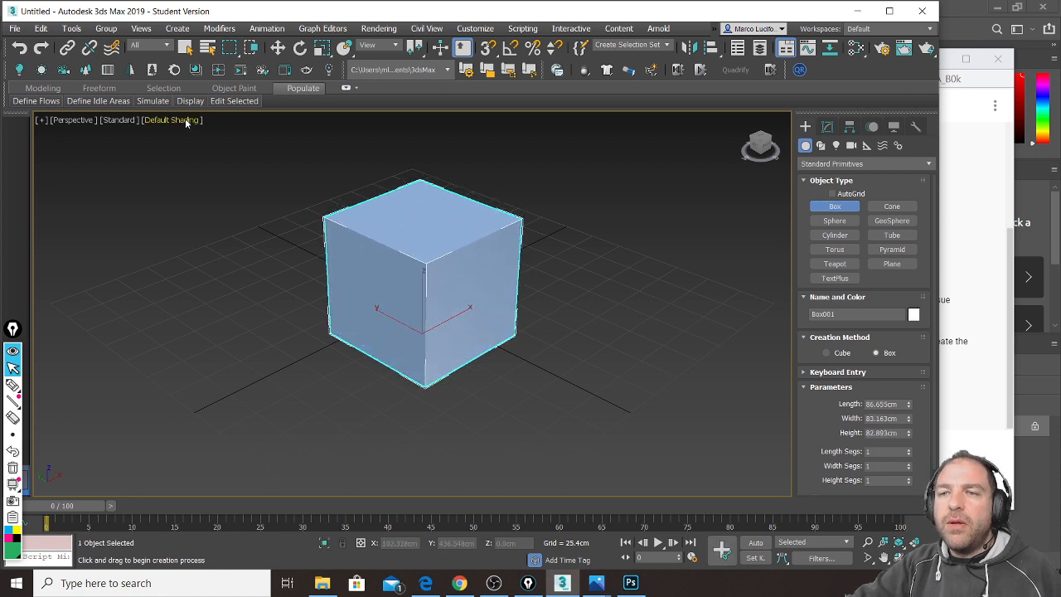
pyautogui.click(184, 121)
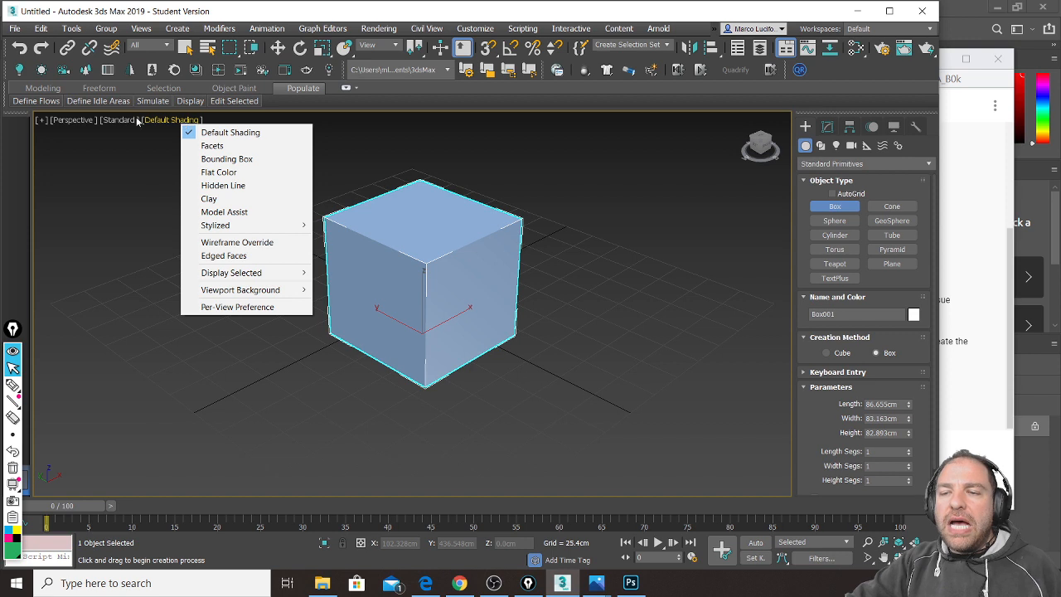
pyautogui.click(259, 260)
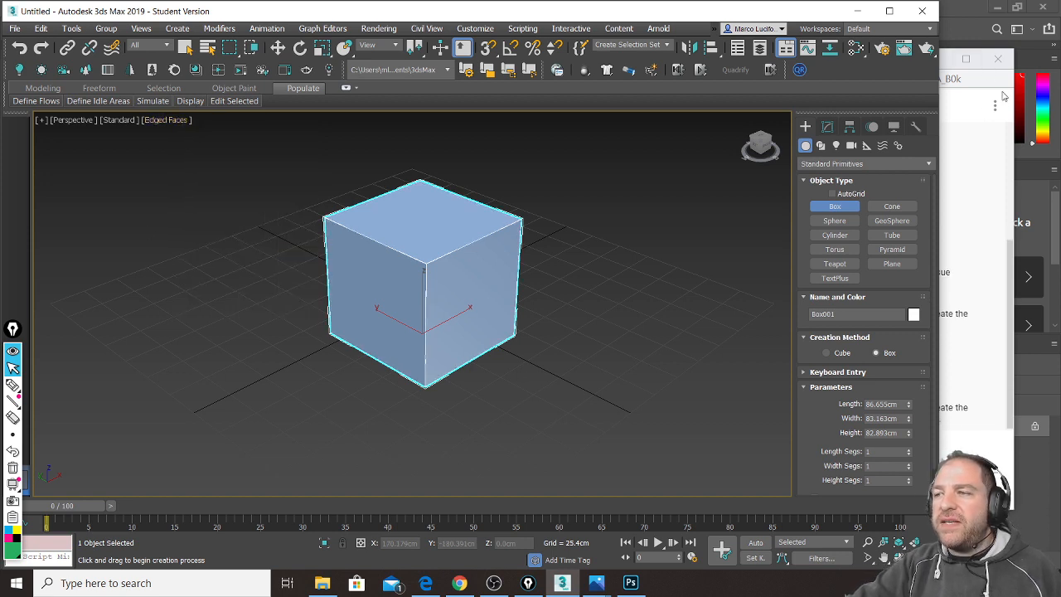
# Step: Draw a smaller second box and move it into the large box's lower front
pyautogui.click(1017, 124)
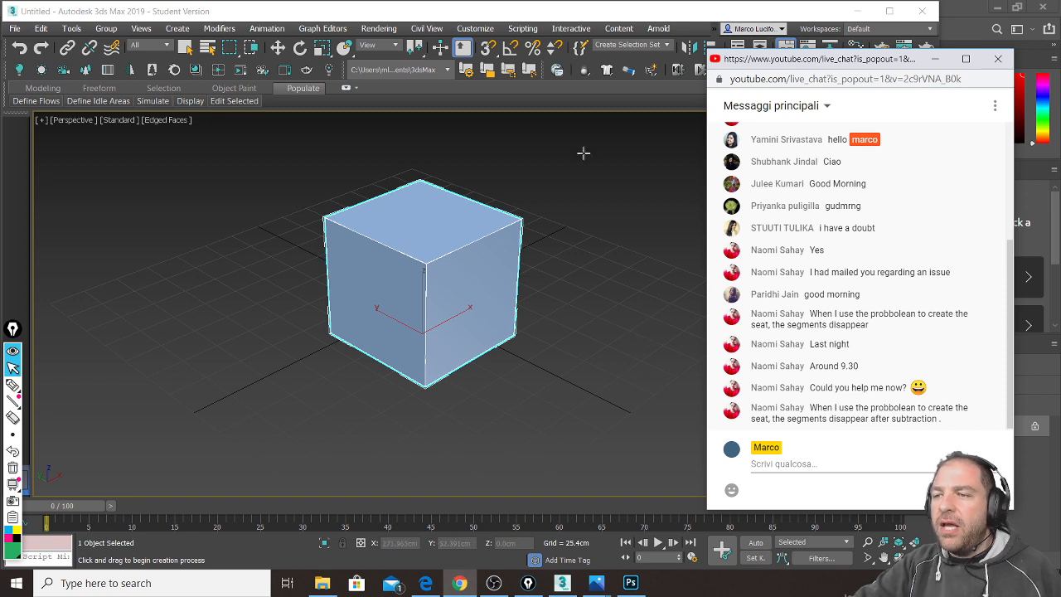
pyautogui.click(518, 15)
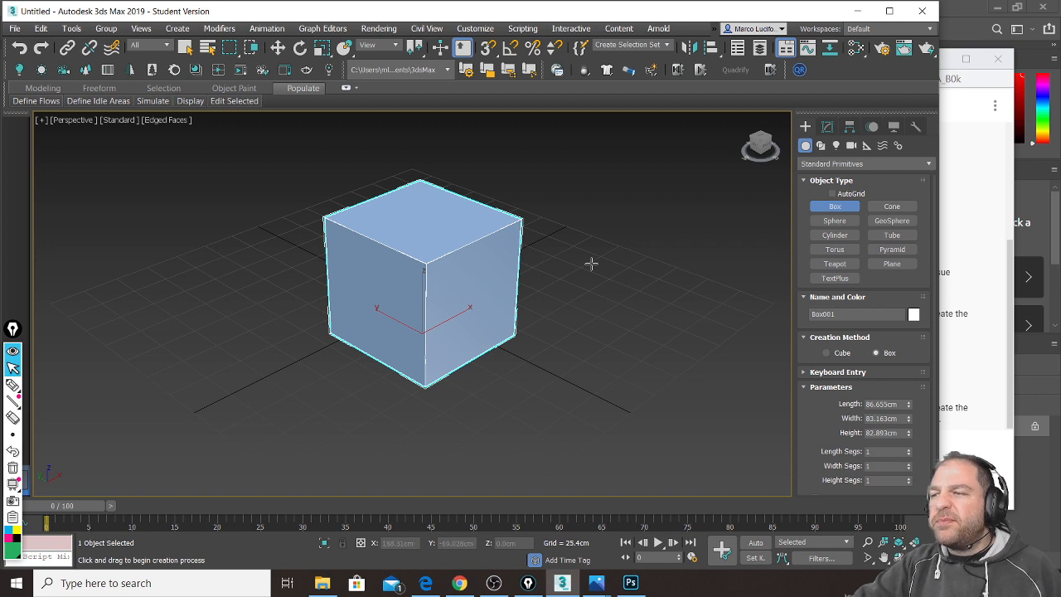
pyautogui.moveTo(498, 357); pyautogui.dragTo(522, 425)
pyautogui.click(524, 390)
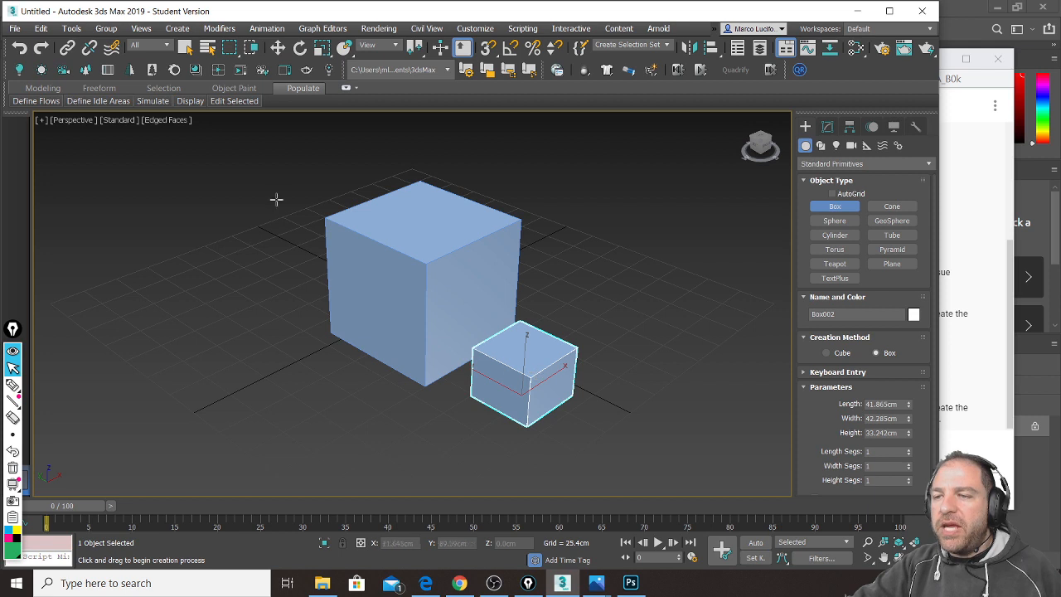
pyautogui.rightClick(537, 359)
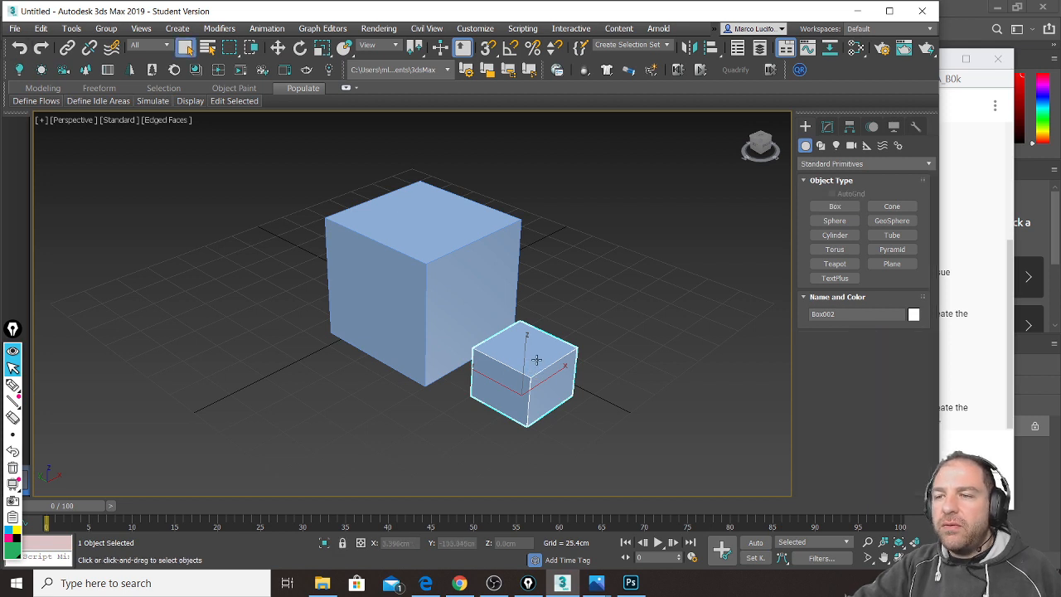
pyautogui.rightClick(537, 359)
pyautogui.click(542, 374)
pyautogui.moveTo(532, 359); pyautogui.dragTo(432, 342)
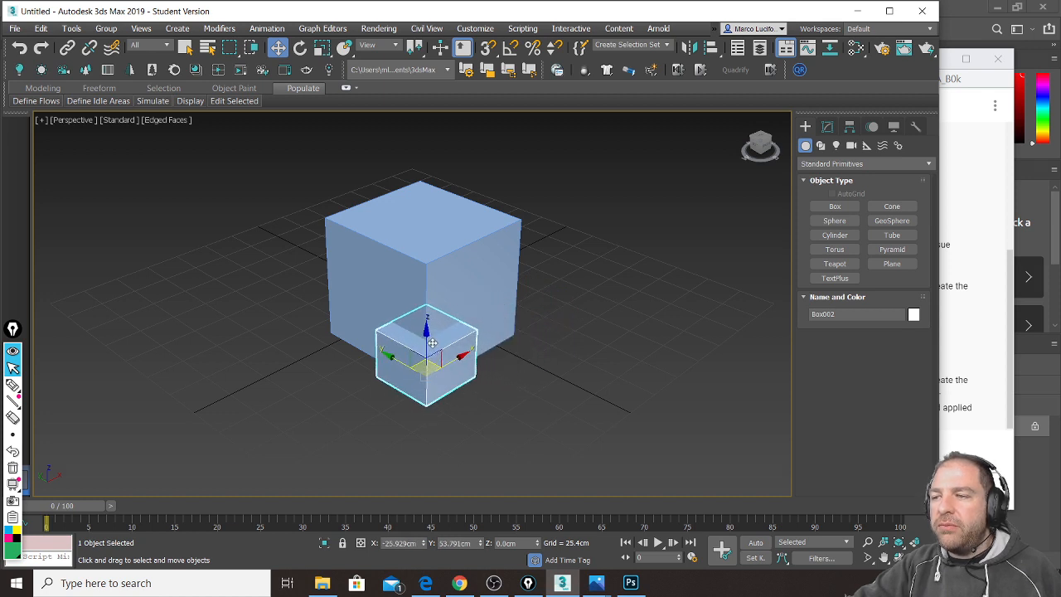
# Step: Select Box001 and add an Edit Poly modifier from the Modifier List
pyautogui.click(442, 218)
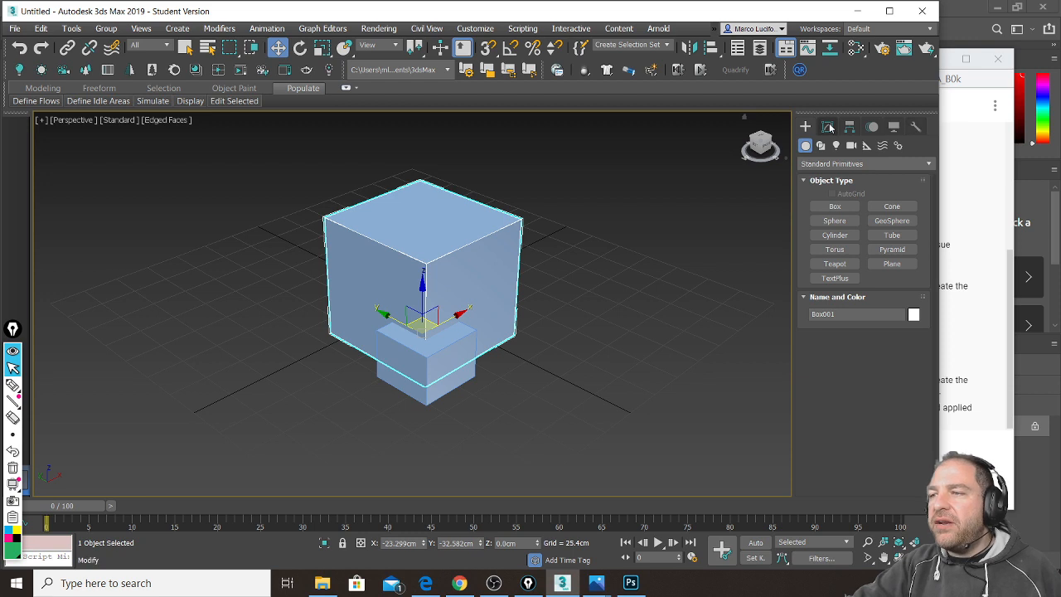
pyautogui.click(827, 127)
pyautogui.click(928, 167)
pyautogui.scroll(-10, 937, 282)
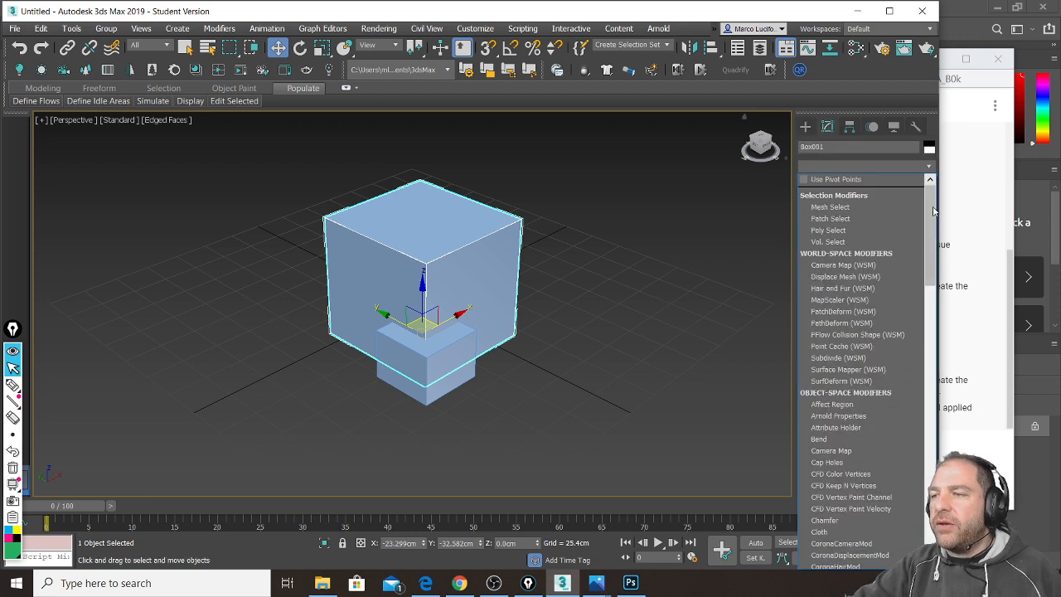
pyautogui.scroll(-3, 942, 301)
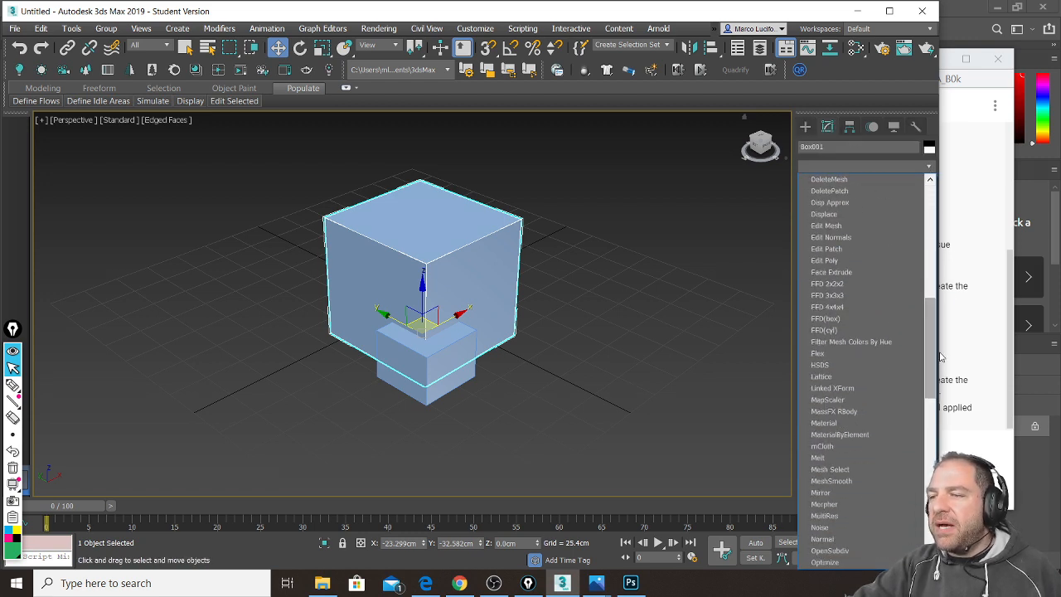
pyautogui.click(878, 261)
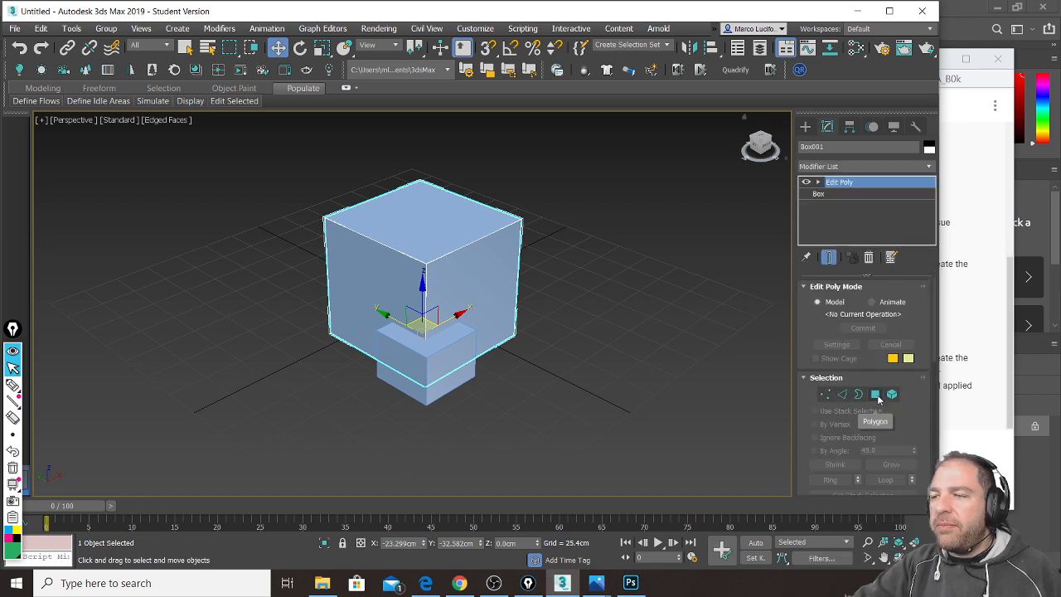
# Step: Connect the selected top edges with 4 segments, then bring the live chat forward
pyautogui.click(843, 395)
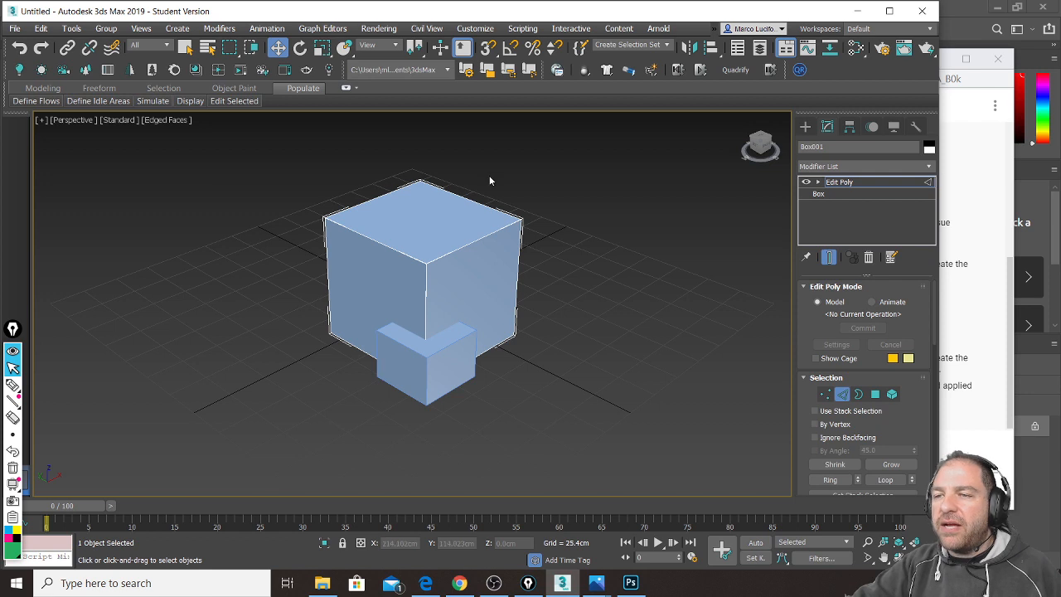
pyautogui.moveTo(459, 176); pyautogui.dragTo(381, 191)
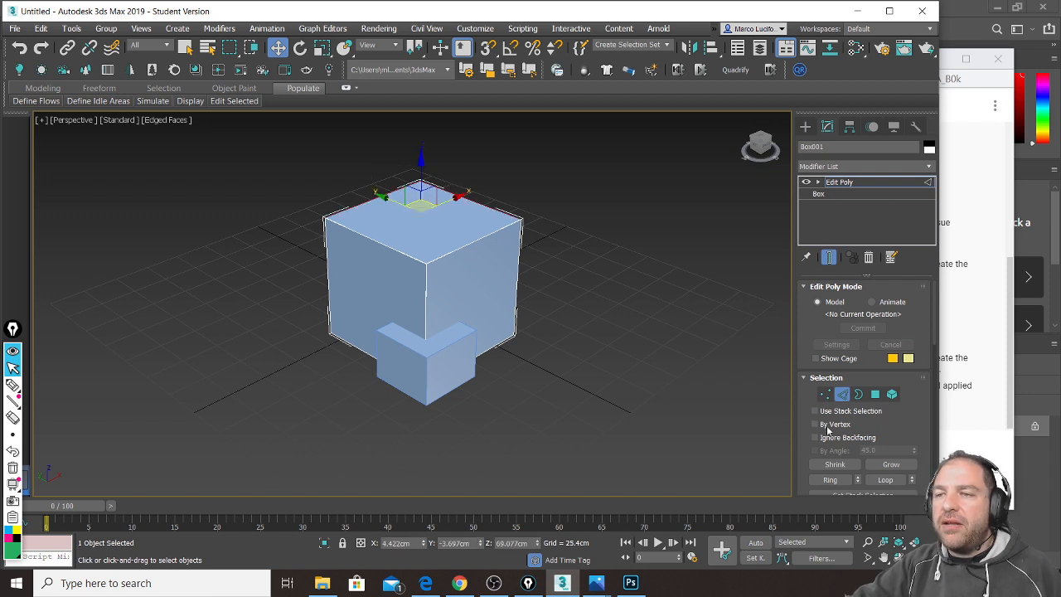
pyautogui.scroll(-5, 919, 435)
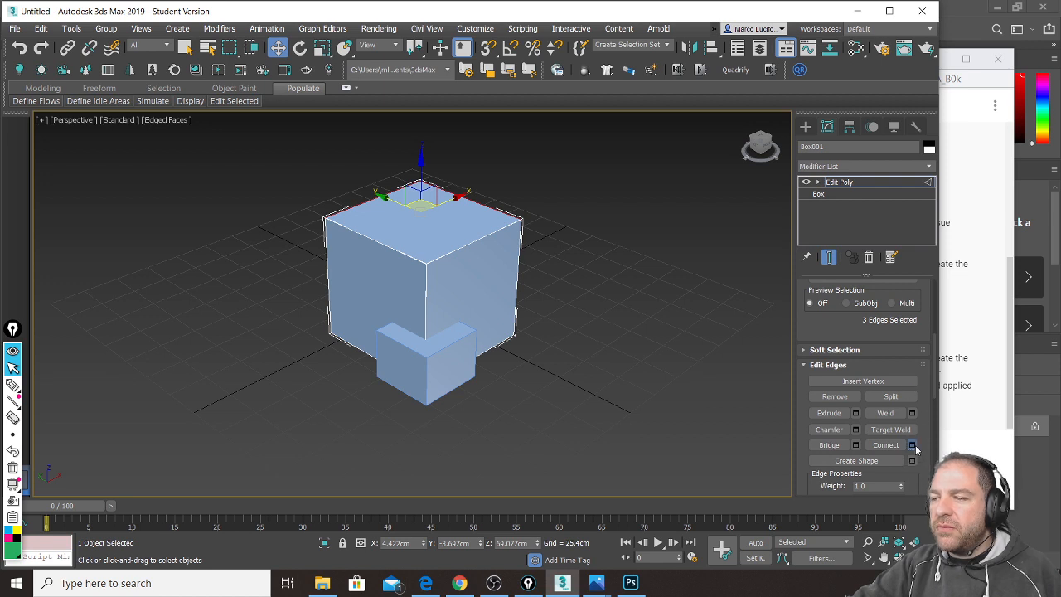
pyautogui.click(912, 445)
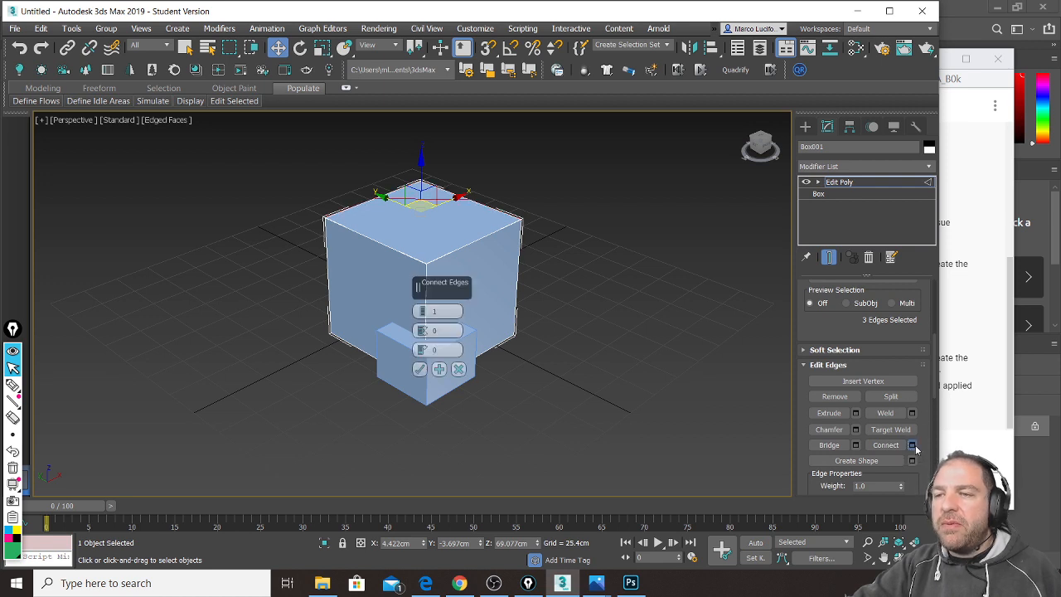
pyautogui.click(422, 308)
pyautogui.click(422, 308)
pyautogui.click(423, 308)
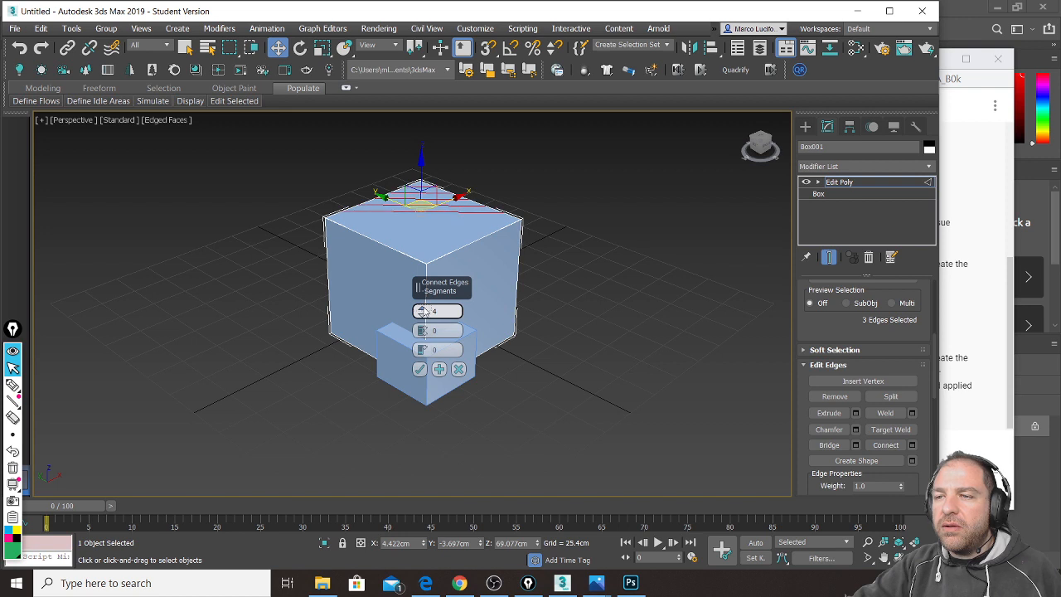
pyautogui.click(420, 369)
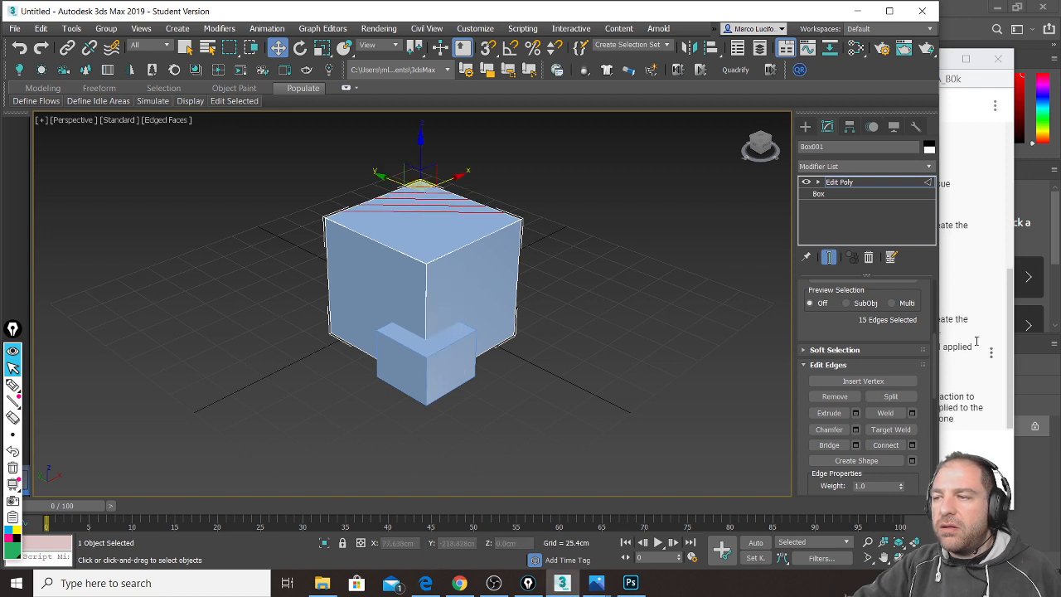
pyautogui.click(1012, 318)
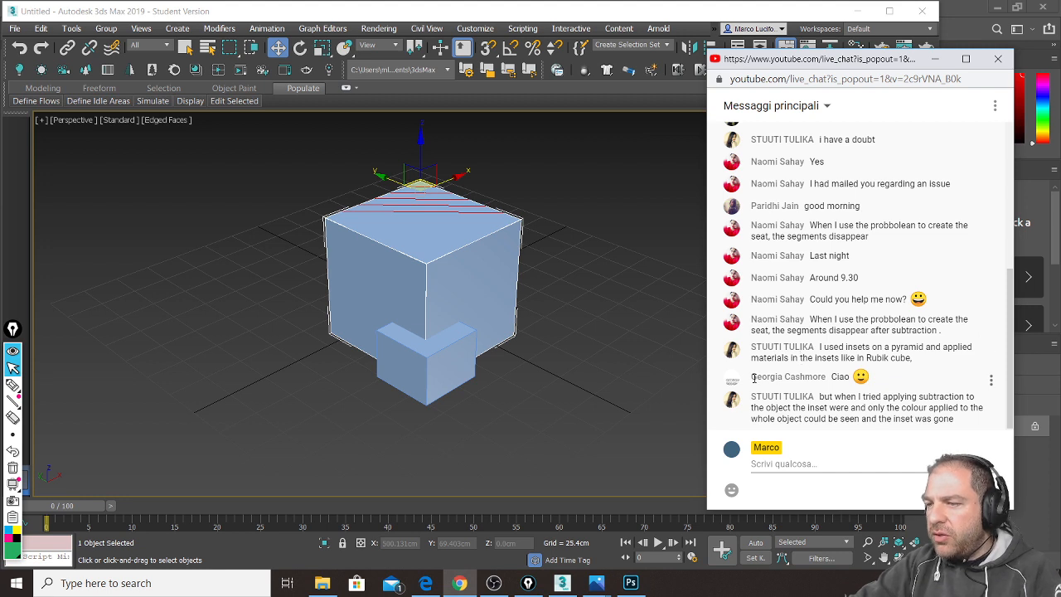
# Step: Return to 3ds Max, orbit around the box, and deselect the top edges
pyautogui.click(395, 12)
pyautogui.keyDown('alt'); pyautogui.moveTo(487, 201); pyautogui.dragTo(534, 231, button='middle'); pyautogui.keyUp('alt')
pyautogui.click(462, 303)
pyautogui.scroll(3, 440, 305)
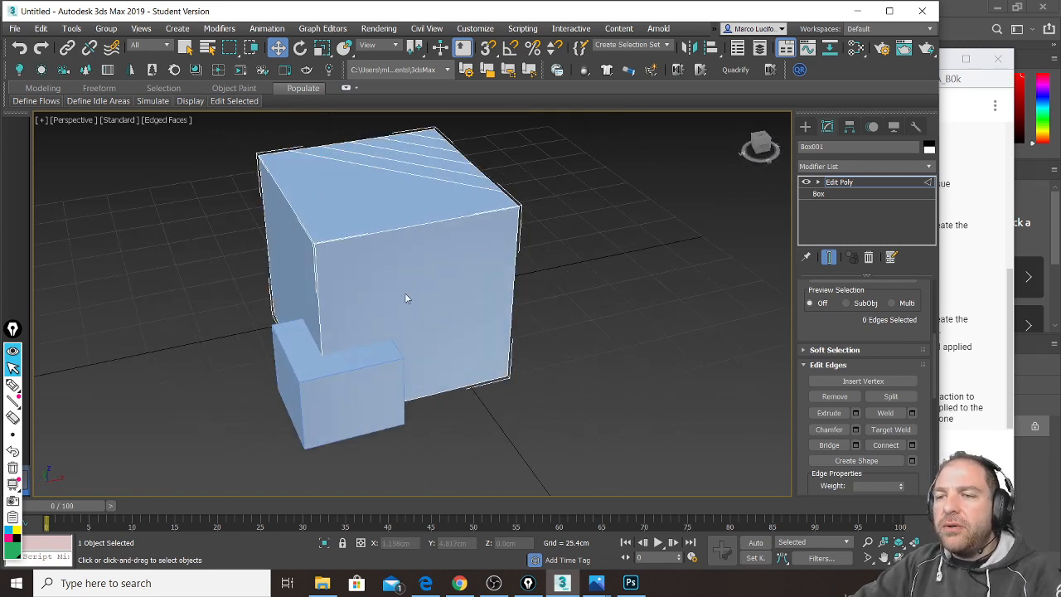
pyautogui.rightClick(405, 298)
# Step: Cut a zigzag line of new edges down the box's side face
pyautogui.click(391, 163)
pyautogui.click(320, 298)
pyautogui.click(375, 267)
pyautogui.click(427, 301)
pyautogui.click(454, 265)
pyautogui.click(470, 303)
pyautogui.click(456, 357)
pyautogui.click(459, 374)
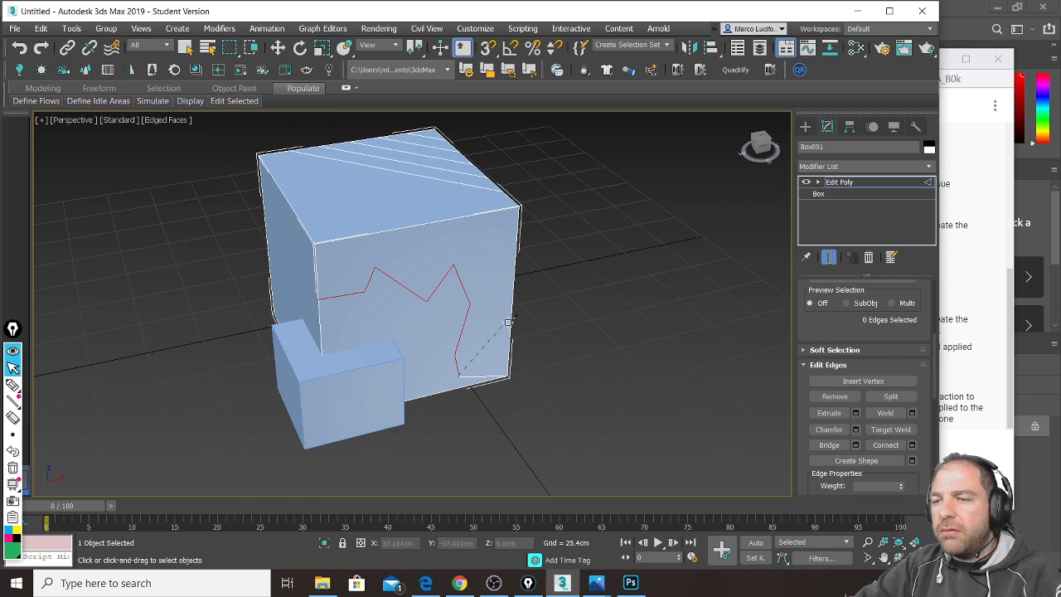
pyautogui.click(512, 319)
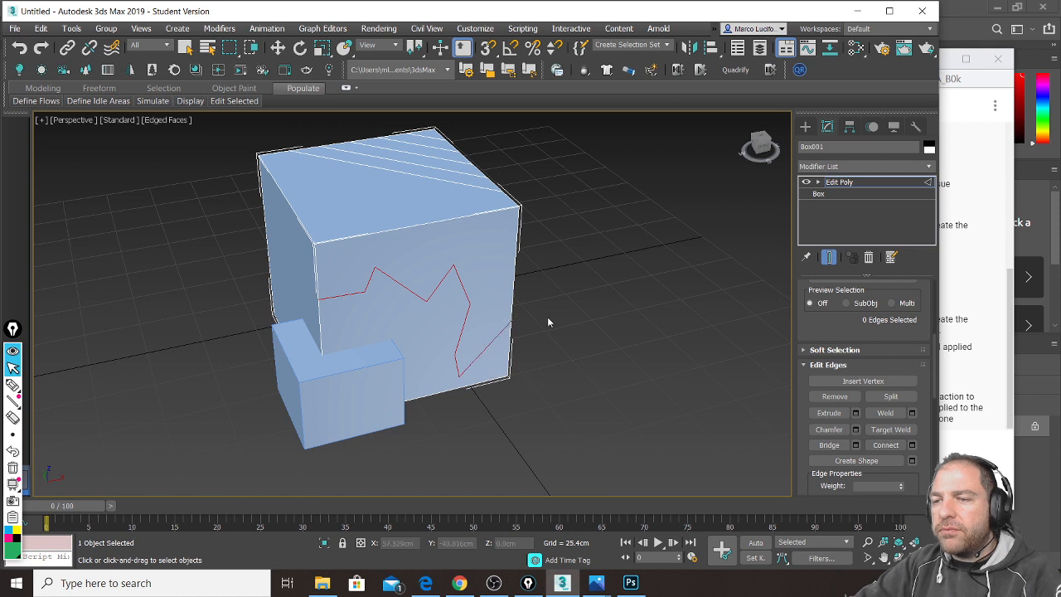
# Step: Exit Edge mode, switch to Move with W, and bring the live chat forward
pyautogui.click(856, 181)
pyautogui.keyDown('alt'); pyautogui.moveTo(568, 269); pyautogui.dragTo(476, 301, button='middle'); pyautogui.keyUp('alt')
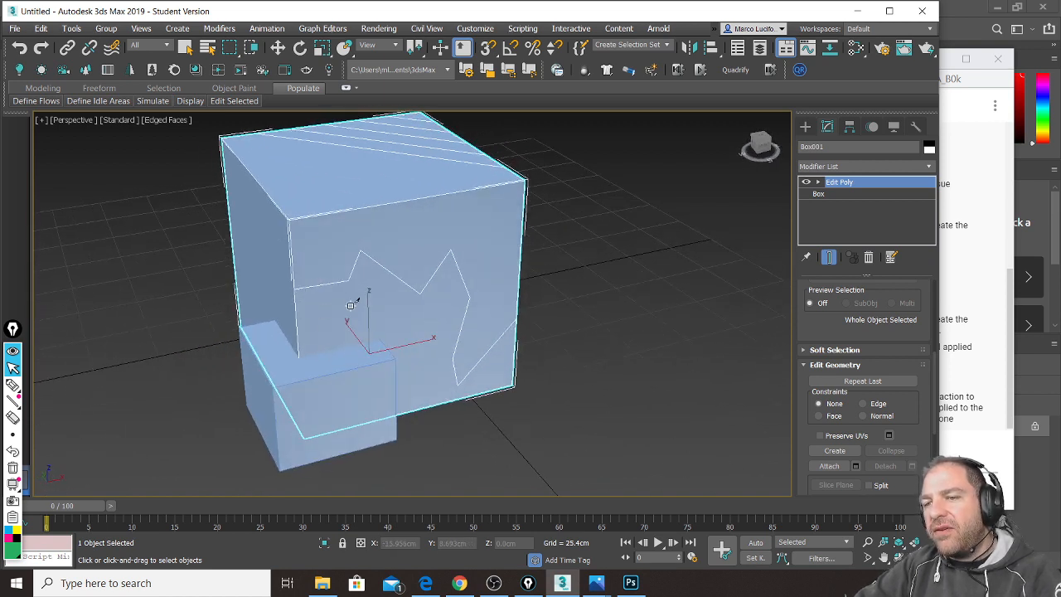
pyautogui.press('w')
pyautogui.keyDown('alt'); pyautogui.moveTo(356, 311); pyautogui.dragTo(431, 348, button='middle'); pyautogui.keyUp('alt')
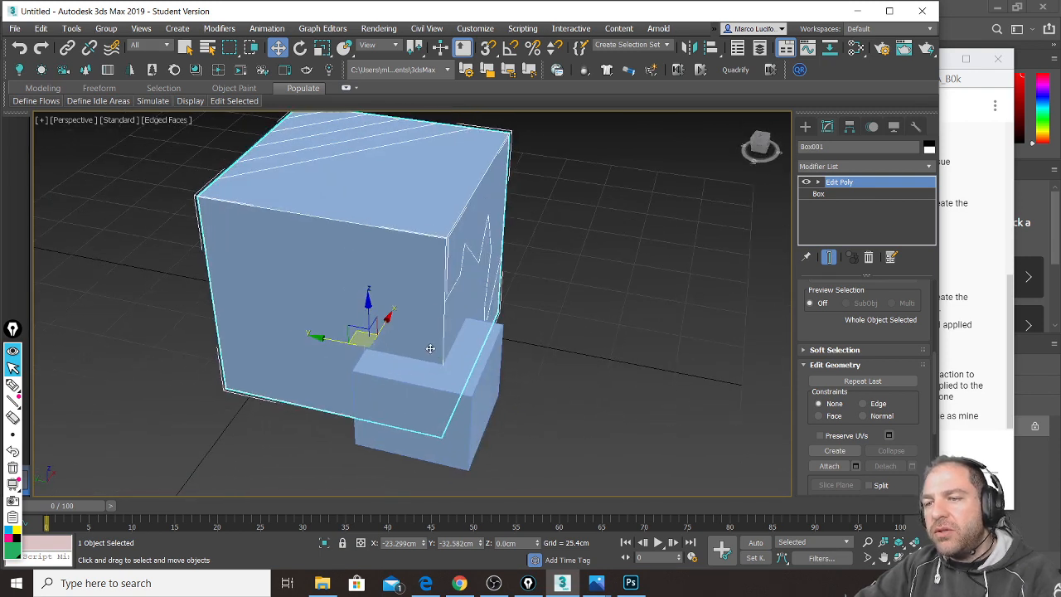
pyautogui.click(1003, 425)
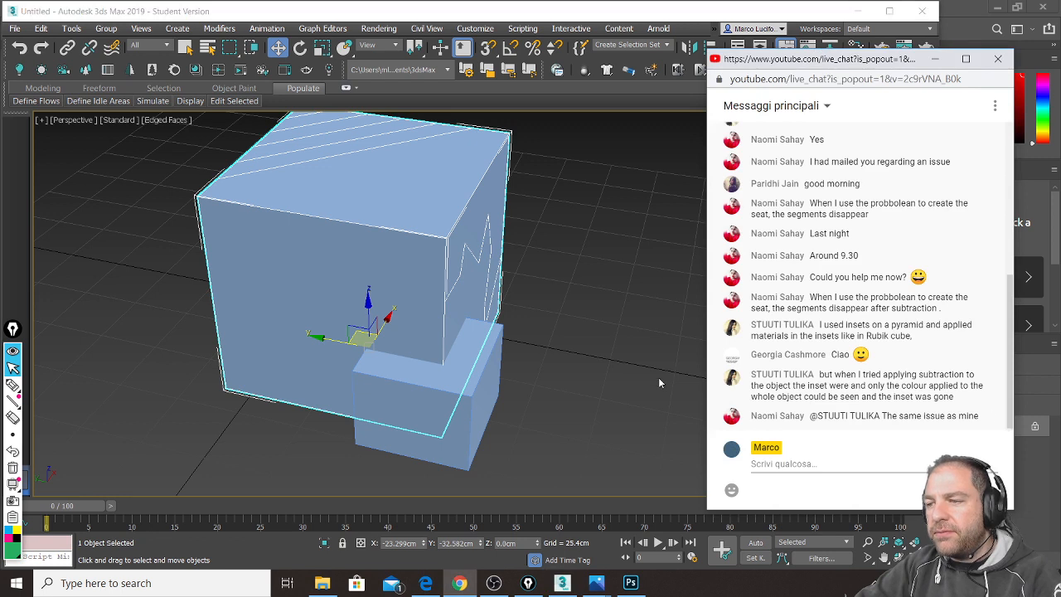
# Step: Select Box001, apply Compound Objects > ProBoolean with Subtraction, and press Start Picking
pyautogui.click(578, 367)
pyautogui.keyDown('alt'); pyautogui.moveTo(461, 362); pyautogui.dragTo(481, 325, button='middle'); pyautogui.keyUp('alt')
pyautogui.click(476, 306)
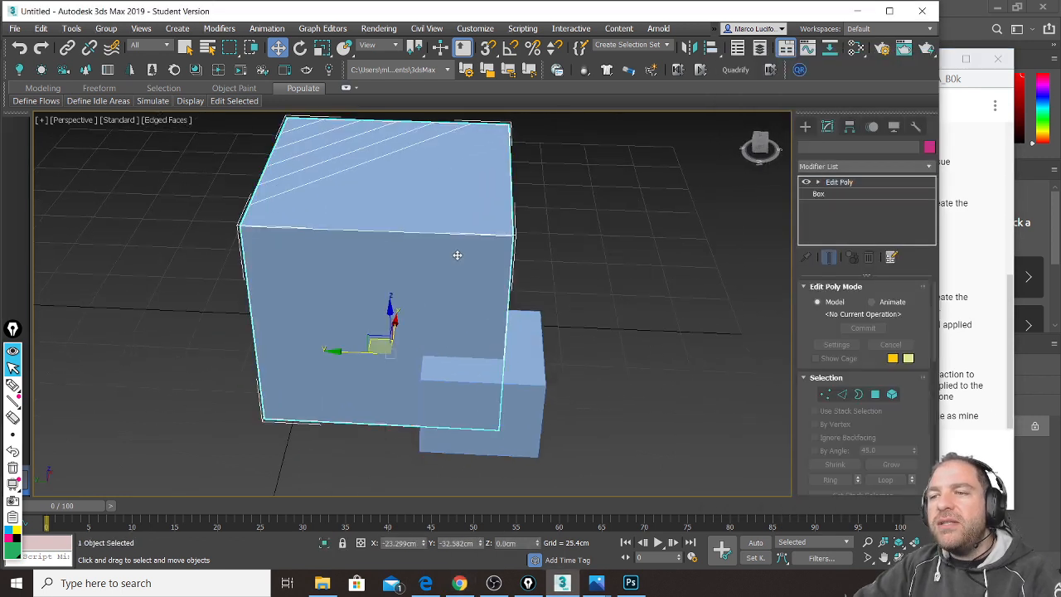
pyautogui.click(807, 126)
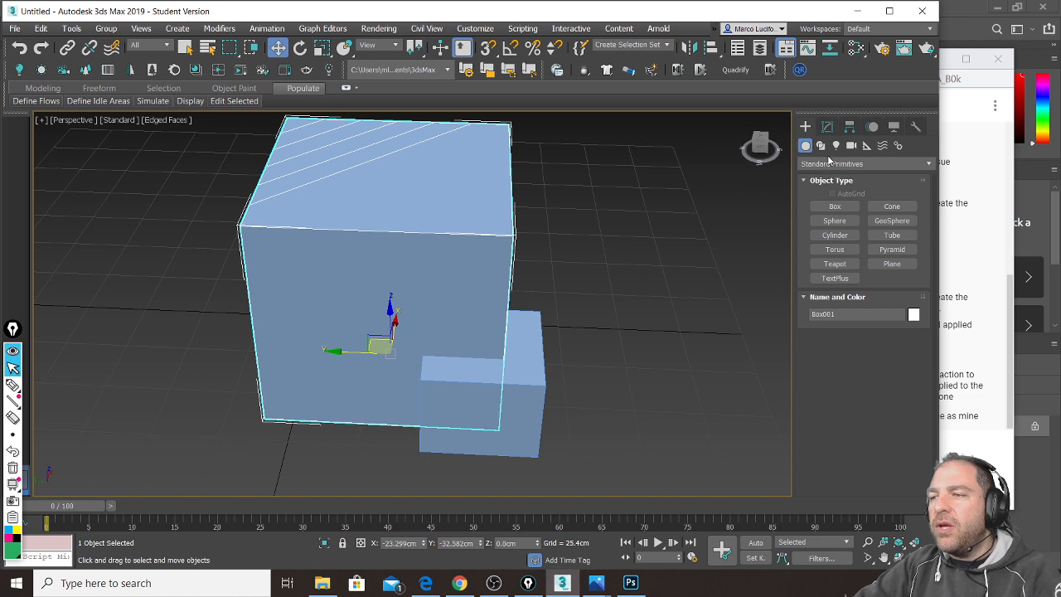
pyautogui.click(830, 163)
pyautogui.click(833, 217)
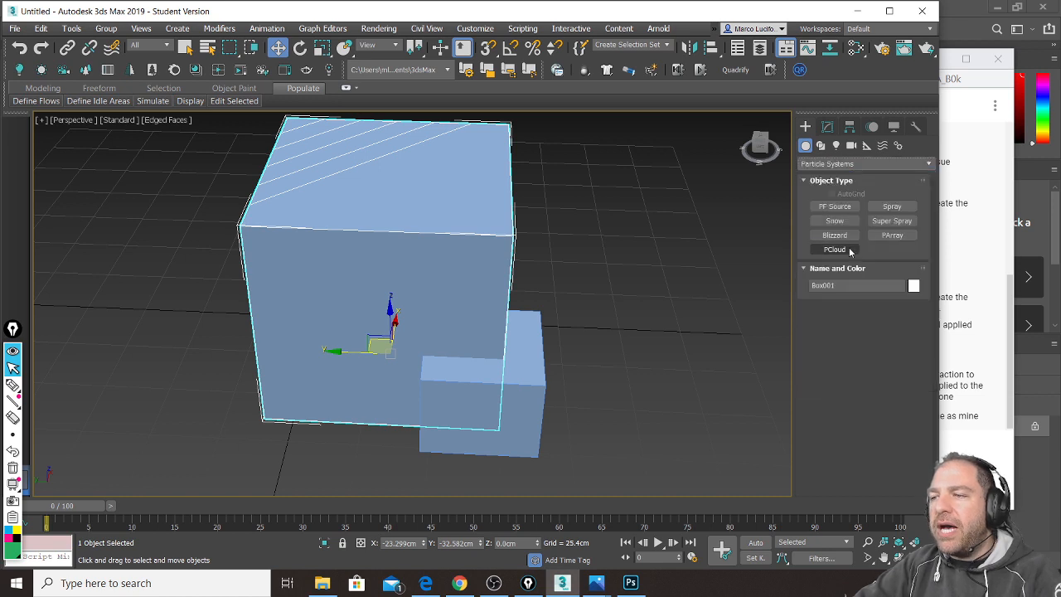
pyautogui.click(833, 163)
pyautogui.click(838, 209)
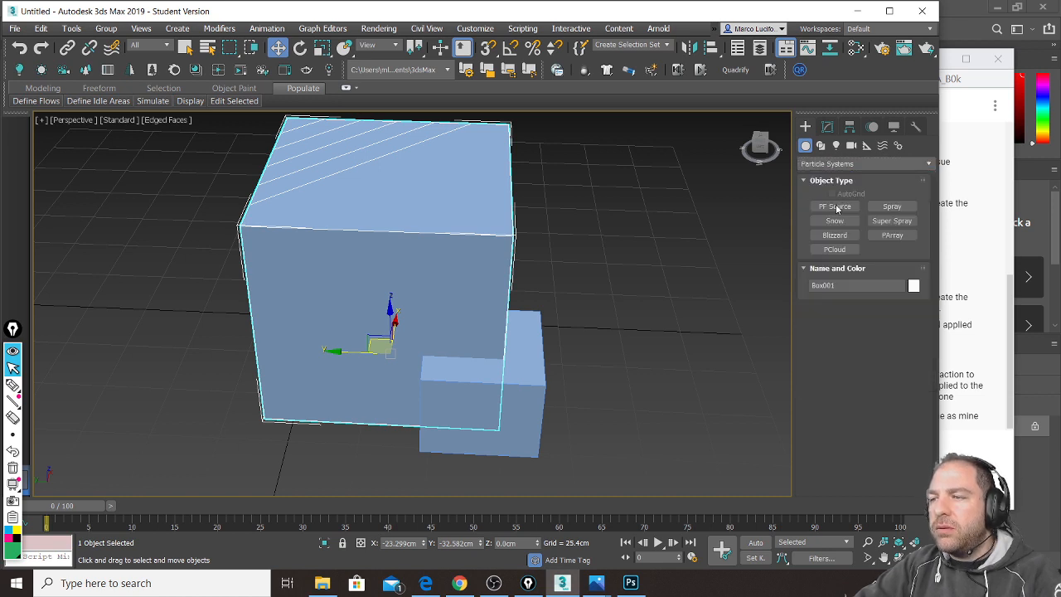
pyautogui.click(835, 279)
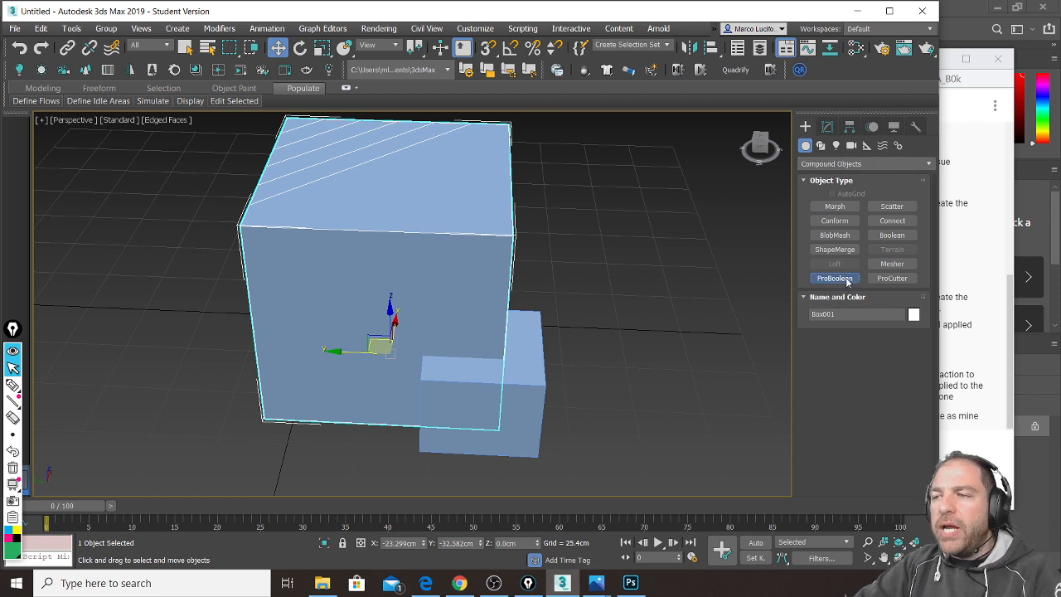
pyautogui.moveTo(809, 405); pyautogui.dragTo(811, 285)
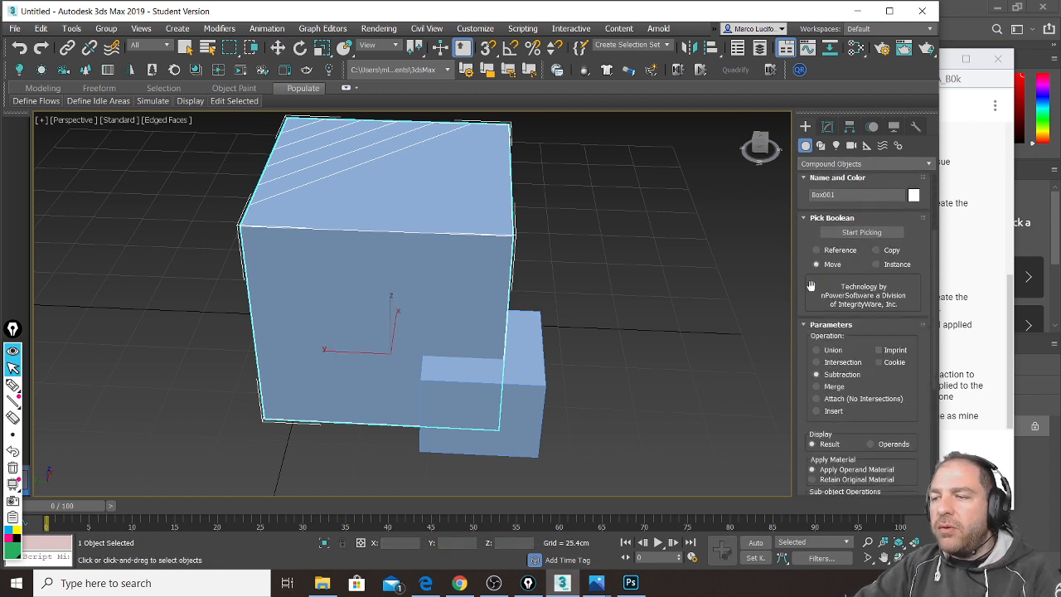
pyautogui.click(865, 234)
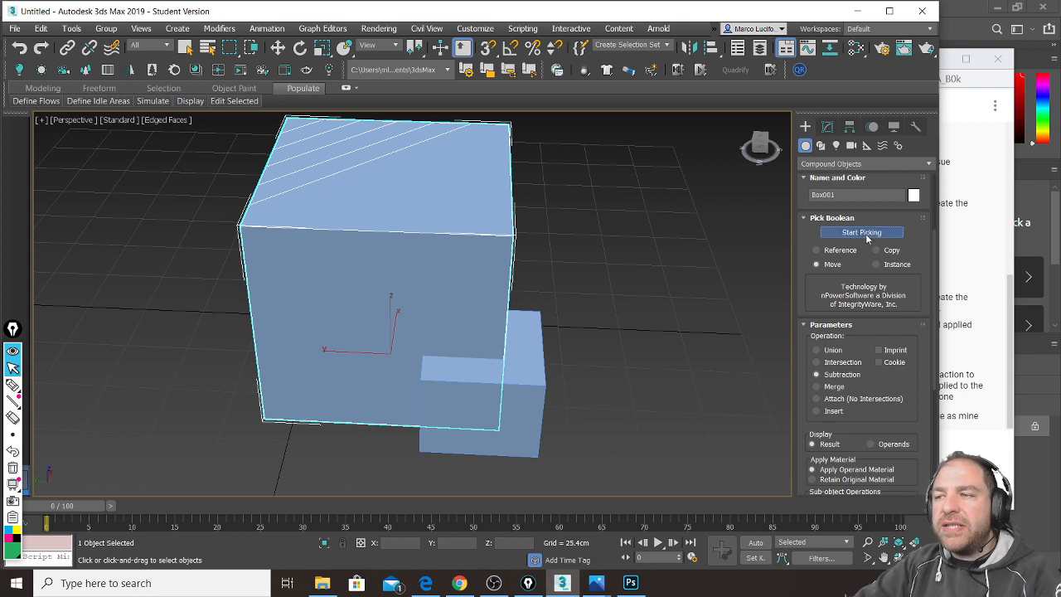
# Step: Pick Box002 as the subtraction operand and orbit around to inspect the resulting notch
pyautogui.click(526, 377)
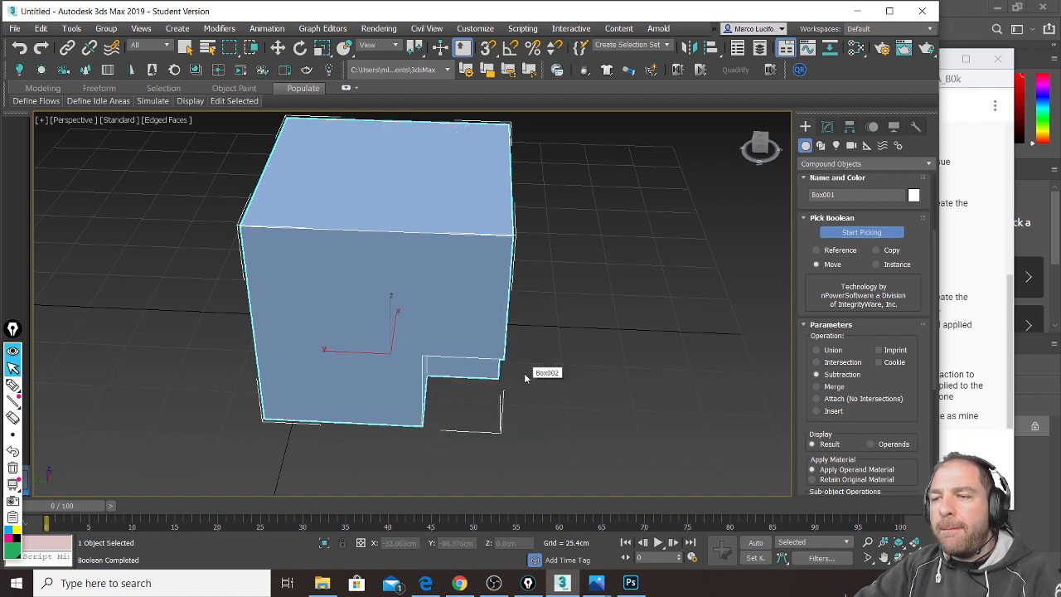
pyautogui.keyDown('alt'); pyautogui.moveTo(581, 361); pyautogui.dragTo(514, 318, button='middle'); pyautogui.keyUp('alt')
pyautogui.keyDown('alt'); pyautogui.moveTo(547, 264); pyautogui.dragTo(519, 288, button='middle'); pyautogui.keyUp('alt')
pyautogui.scroll(3, 466, 335)
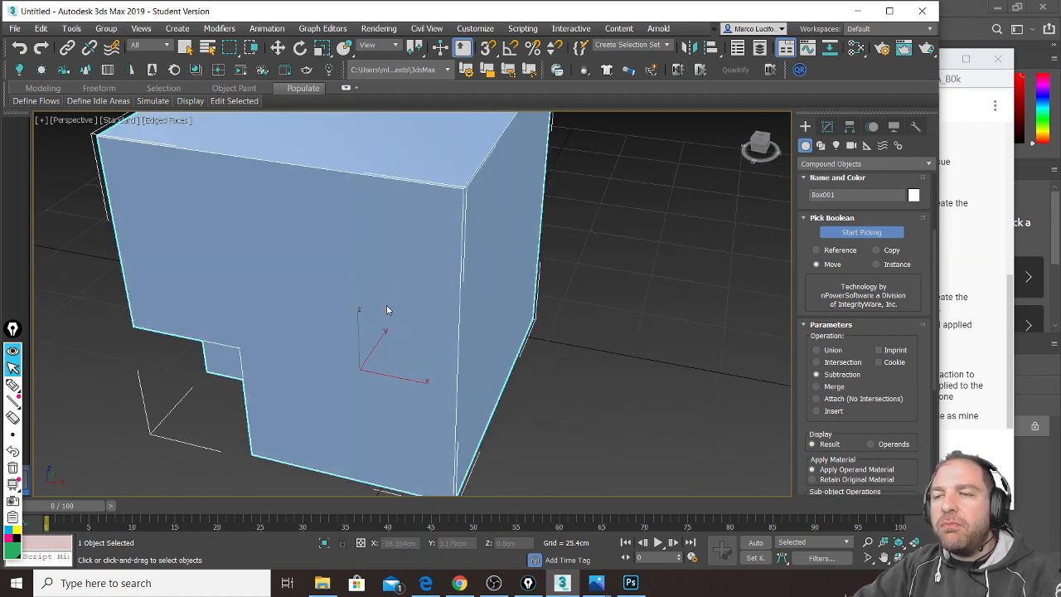
pyautogui.scroll(-3, 386, 310)
pyautogui.keyDown('alt'); pyautogui.moveTo(474, 343); pyautogui.dragTo(387, 346, button='middle'); pyautogui.keyUp('alt')
pyautogui.keyDown('alt'); pyautogui.moveTo(370, 204); pyautogui.dragTo(501, 309, button='middle'); pyautogui.keyUp('alt')
pyautogui.keyDown('alt'); pyautogui.moveTo(356, 295); pyautogui.dragTo(325, 278, button='middle'); pyautogui.keyUp('alt')
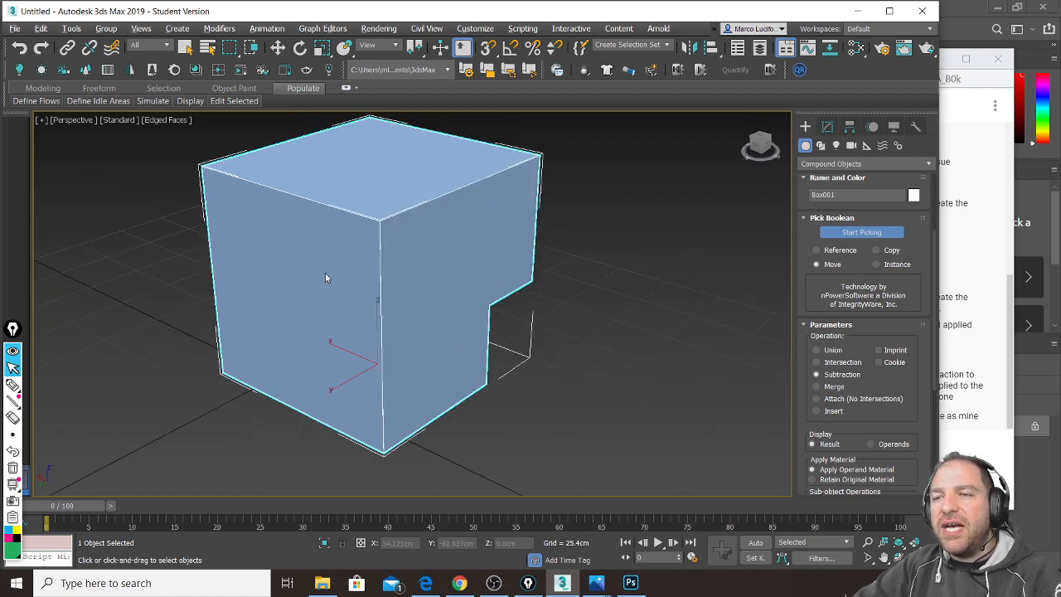
pyautogui.keyDown('alt'); pyautogui.moveTo(404, 259); pyautogui.dragTo(215, 235, button='middle'); pyautogui.keyUp('alt')
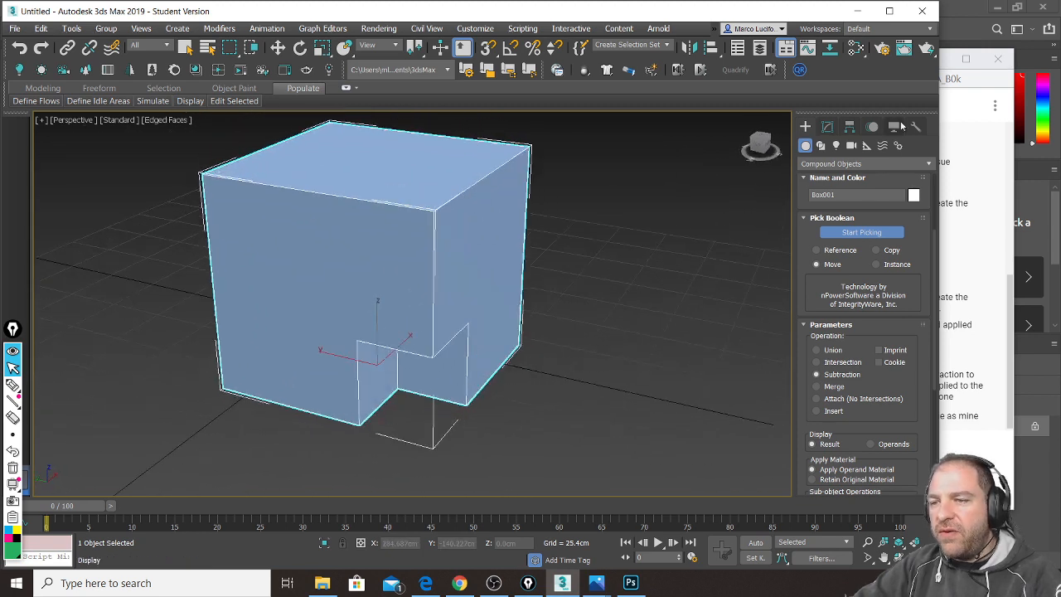
pyautogui.click(1010, 303)
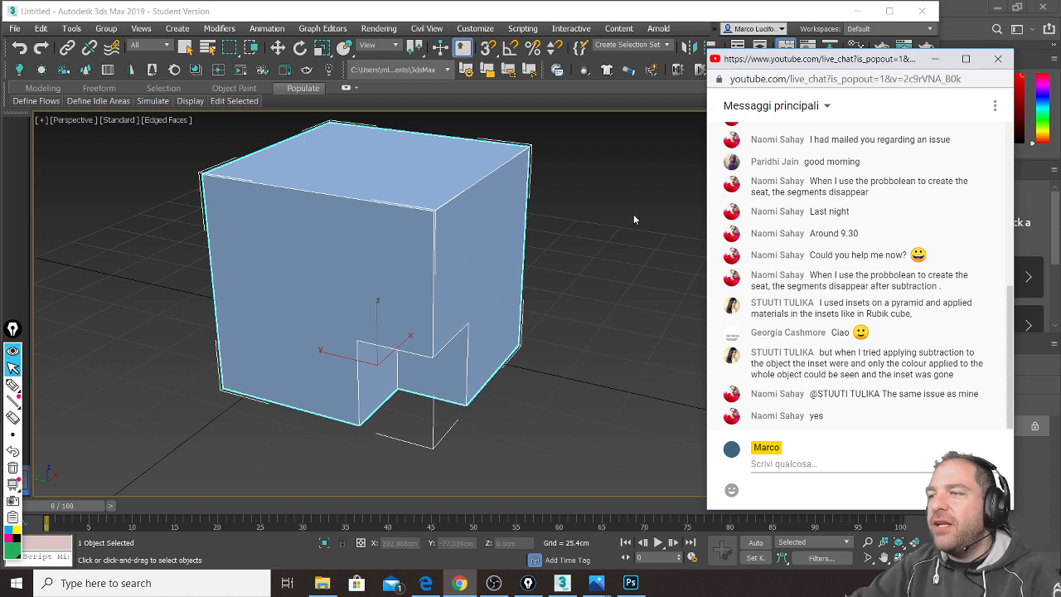
# Step: Switch back to 3ds Max and open the Modify panel showing Box001's ProBoolean modifier
pyautogui.hotkey('alt', 'Tab')
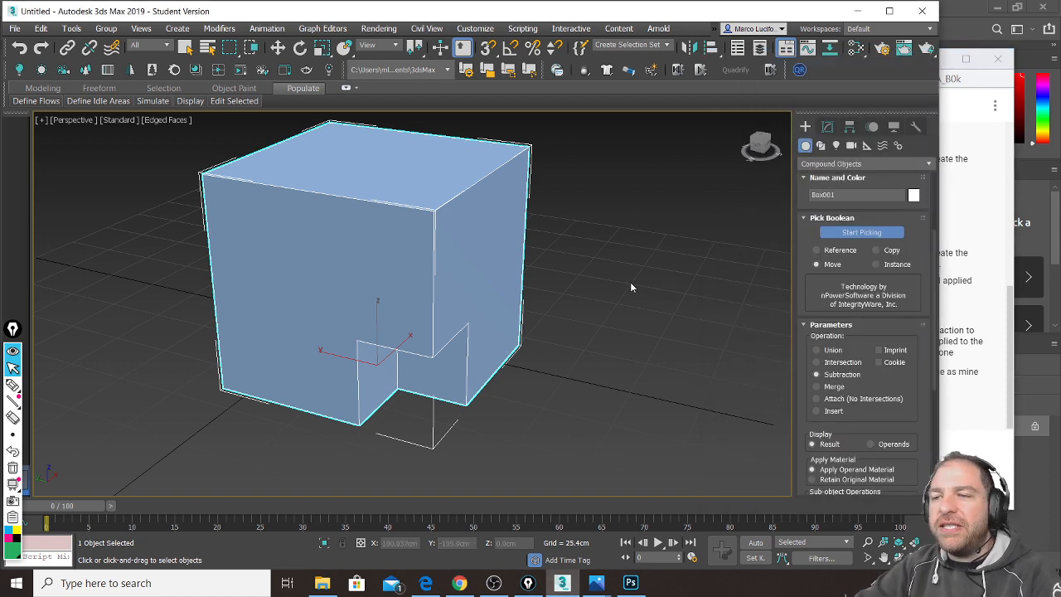
pyautogui.keyDown('alt'); pyautogui.moveTo(694, 284); pyautogui.dragTo(673, 302, button='middle'); pyautogui.keyUp('alt')
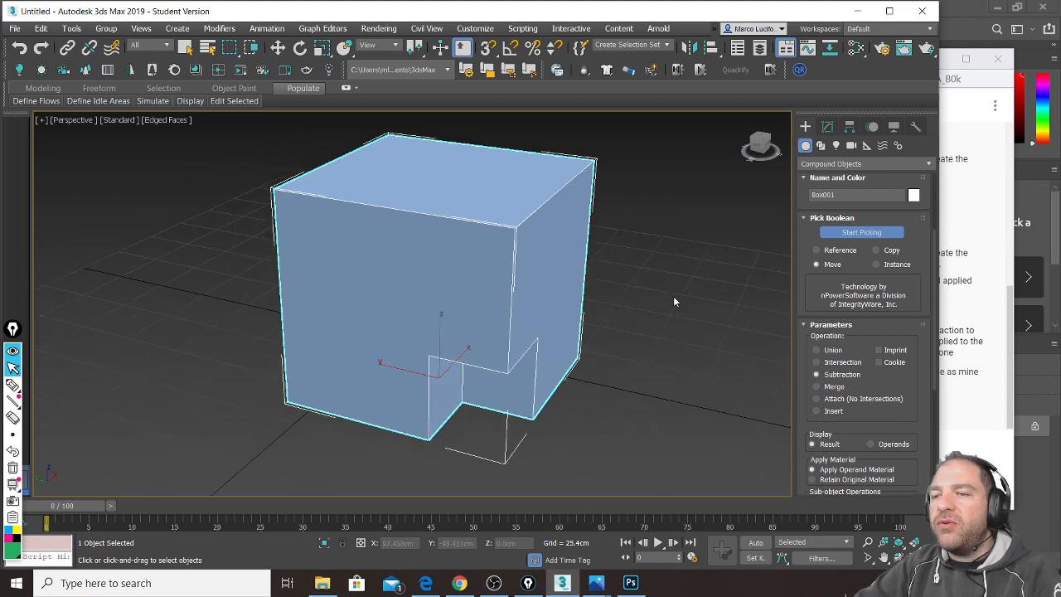
pyautogui.click(827, 129)
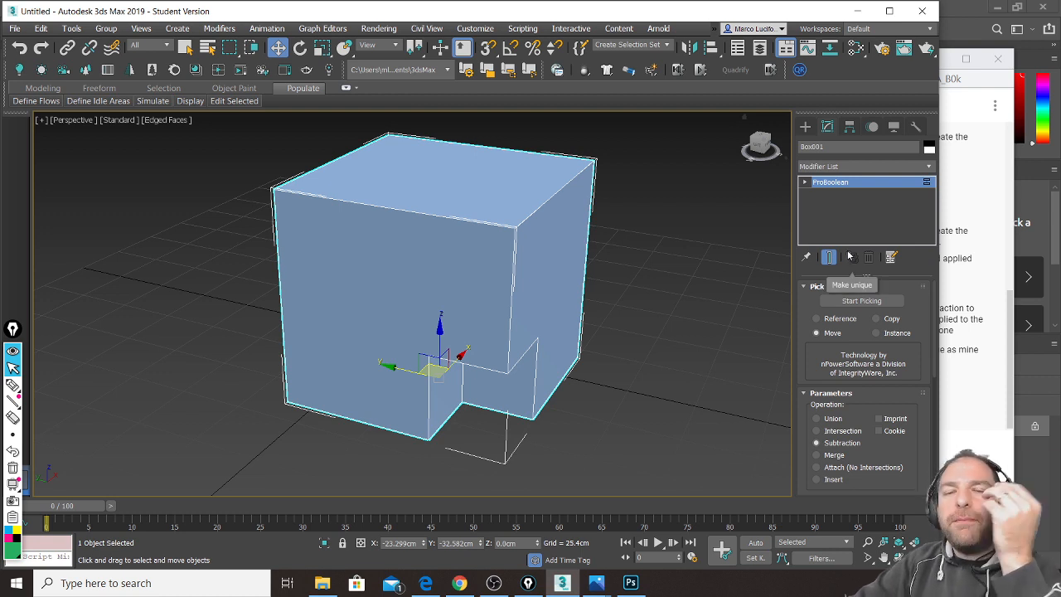
pyautogui.click(1004, 383)
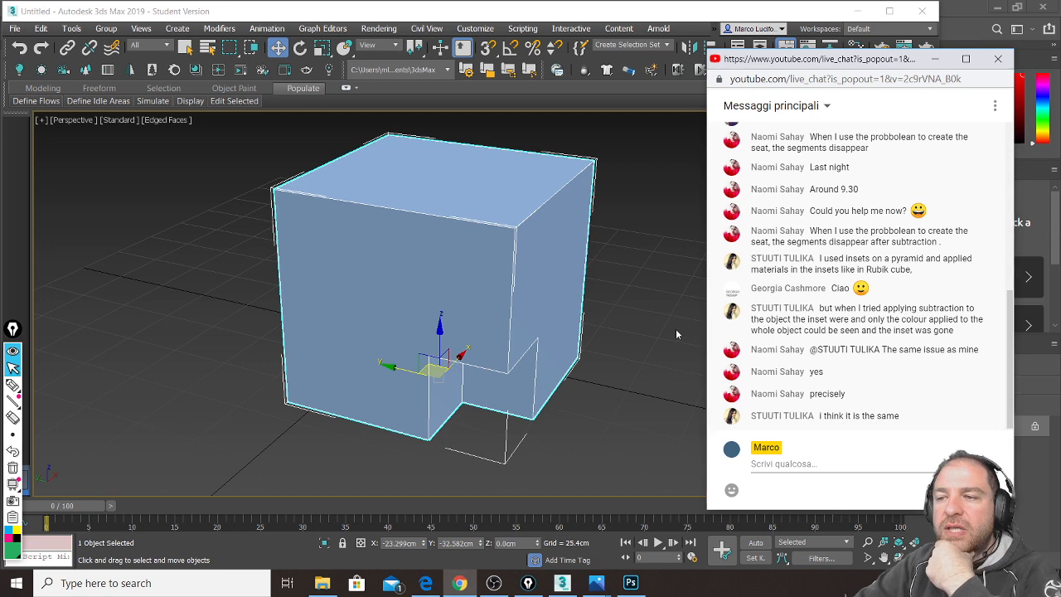
pyautogui.click(530, 222)
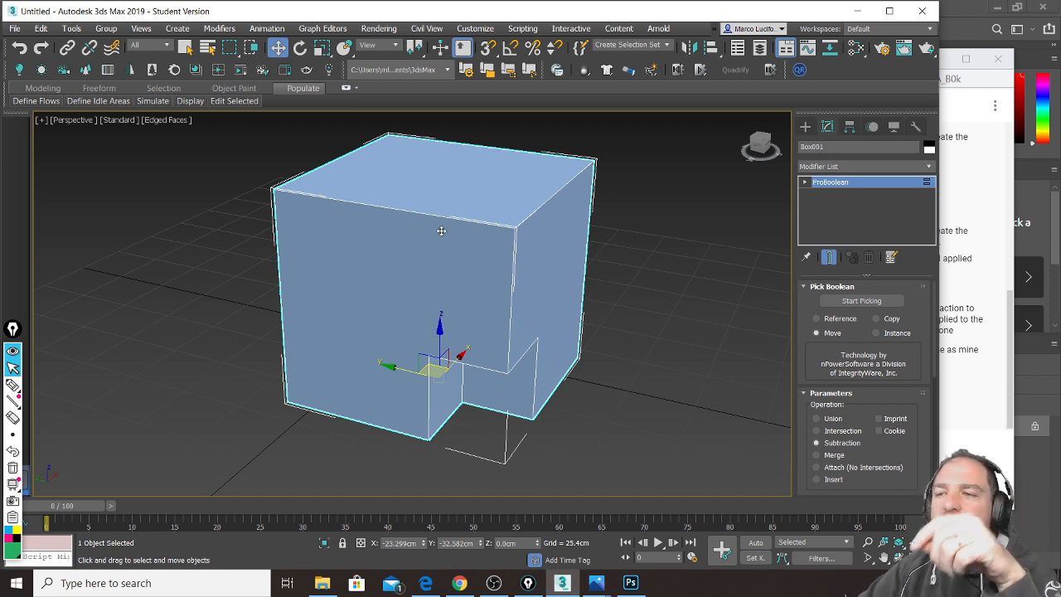
# Step: Reselect the notched cube and scroll the Modify panel down to the ProBoolean operand list
pyautogui.keyDown('alt'); pyautogui.moveTo(422, 246); pyautogui.dragTo(489, 244, button='middle'); pyautogui.keyUp('alt')
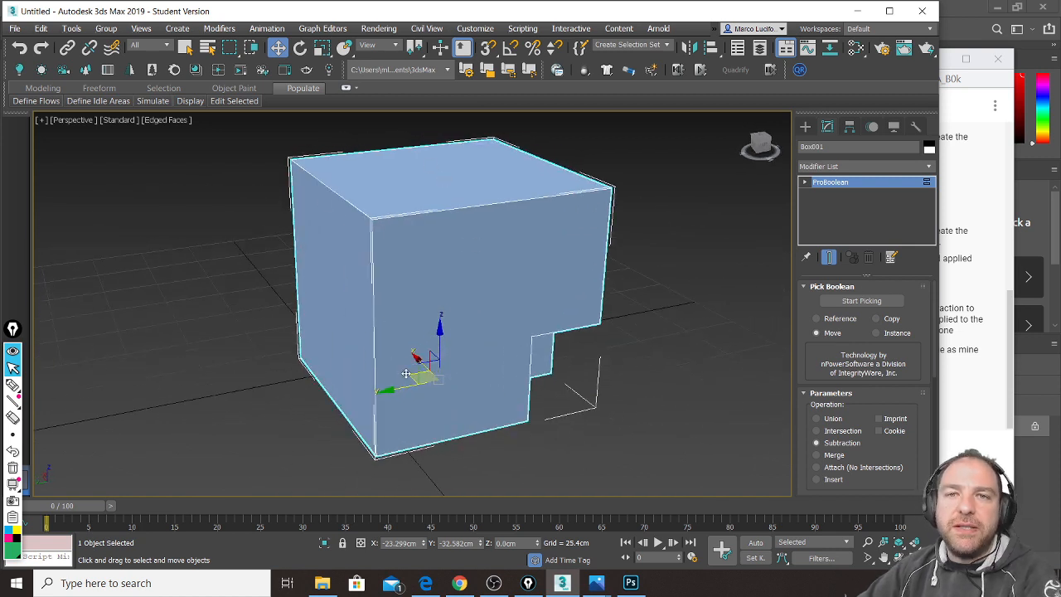
pyautogui.keyDown('alt'); pyautogui.moveTo(455, 384); pyautogui.dragTo(398, 367, button='middle'); pyautogui.keyUp('alt')
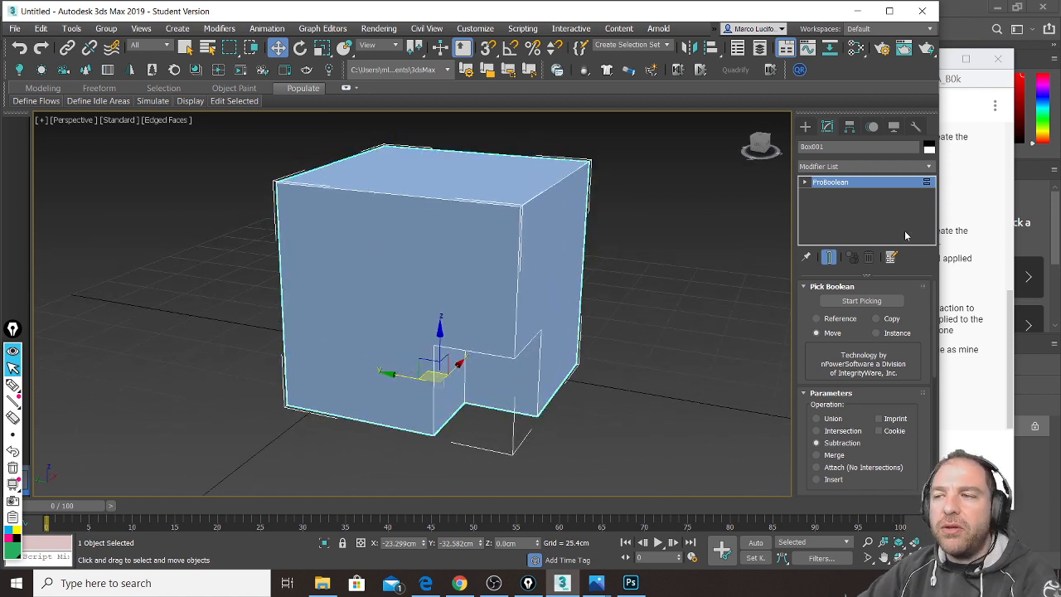
pyautogui.click(601, 239)
pyautogui.click(528, 226)
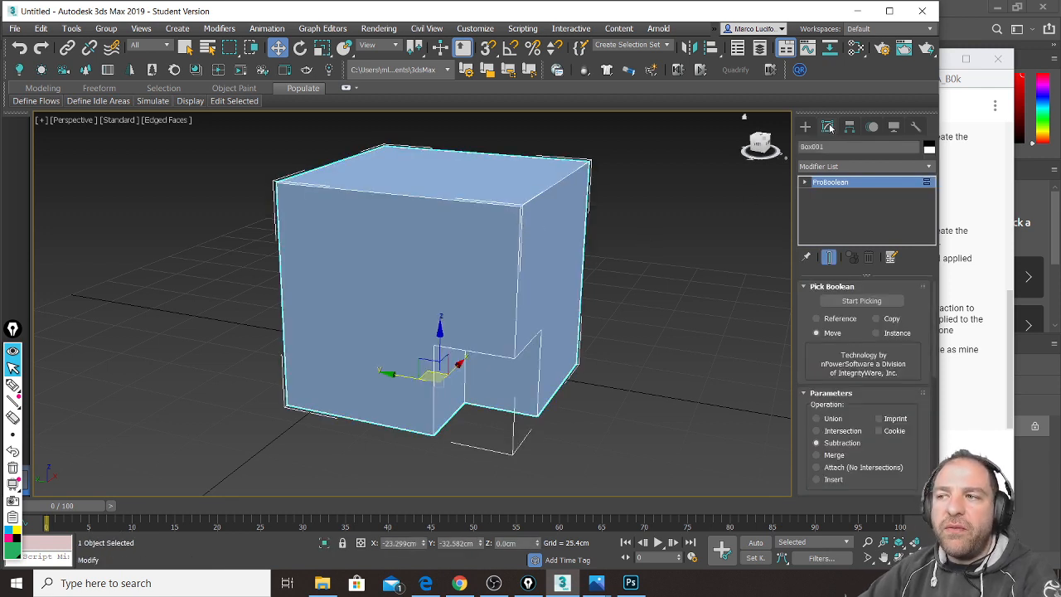
pyautogui.moveTo(817, 369); pyautogui.dragTo(813, 281)
pyautogui.moveTo(858, 411); pyautogui.dragTo(861, 289)
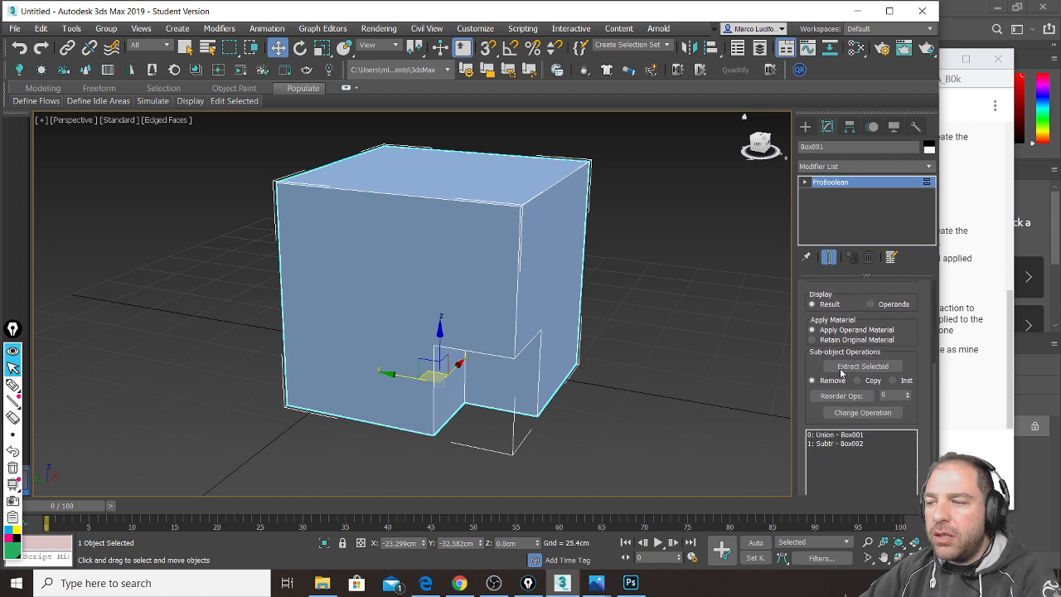
pyautogui.moveTo(818, 411); pyautogui.dragTo(822, 323)
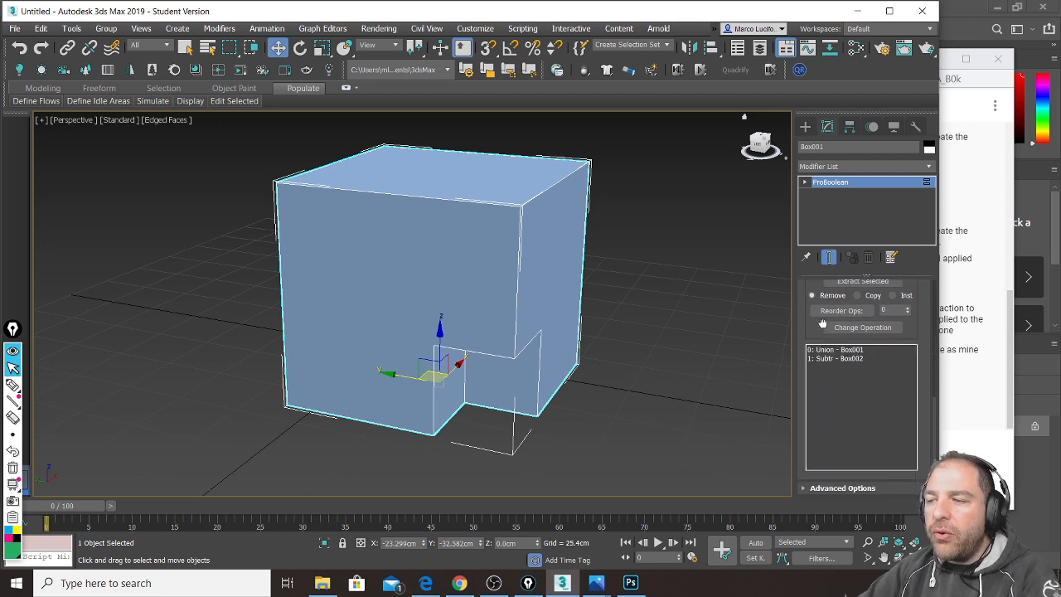
# Step: Expand ProBoolean's Advanced Options and annotate the Planar Edge Removal group in green
pyautogui.click(827, 489)
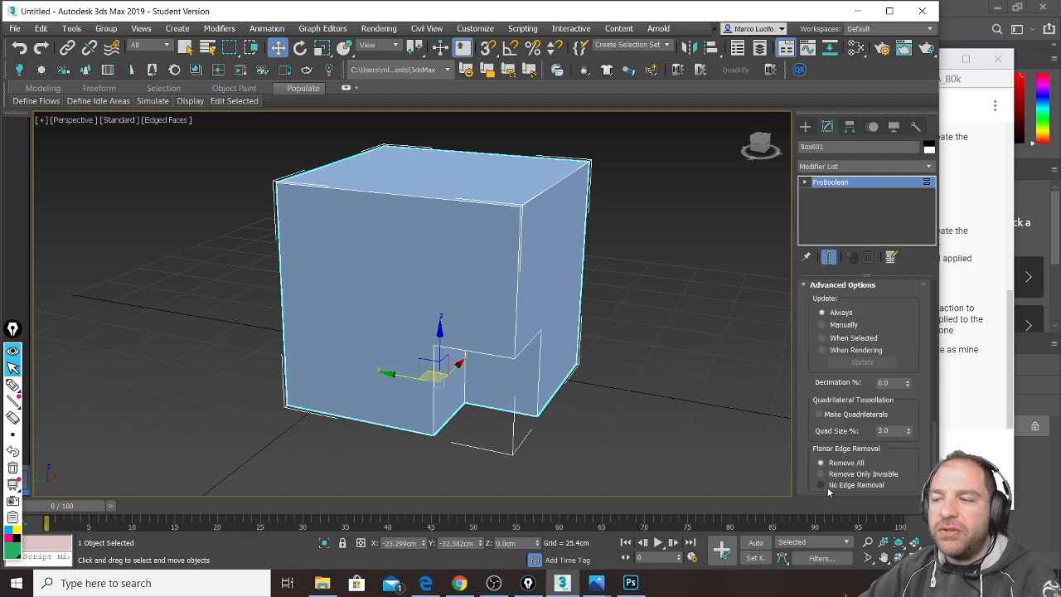
pyautogui.moveTo(816, 354); pyautogui.dragTo(816, 298)
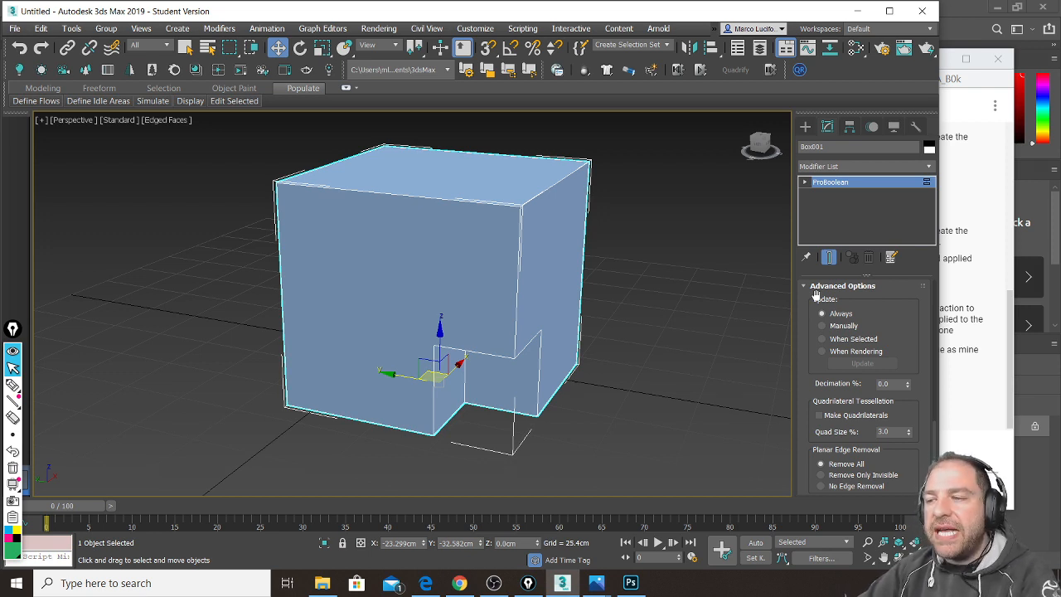
pyautogui.hotkey('ctrl', 'shift', '3')
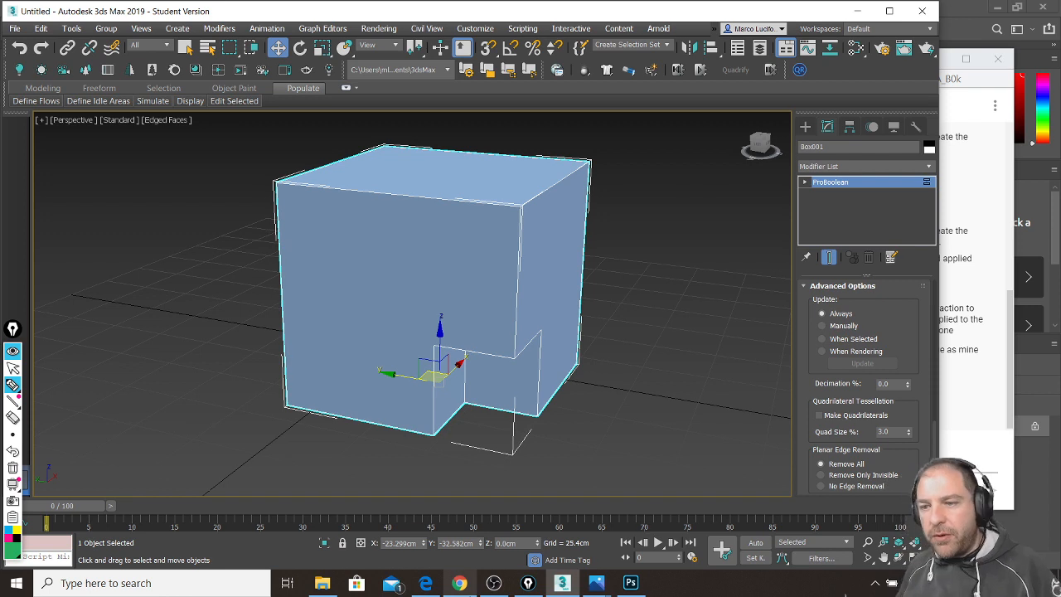
pyautogui.moveTo(820, 483)
pyautogui.mouseDown()
pyautogui.moveTo(806, 495)
pyautogui.moveTo(867, 501)
pyautogui.moveTo(899, 489)
pyautogui.moveTo(804, 489)
pyautogui.moveTo(867, 511)
pyautogui.moveTo(811, 481)
pyautogui.moveTo(899, 503)
pyautogui.moveTo(800, 492)
pyautogui.moveTo(895, 497)
pyautogui.mouseUp()
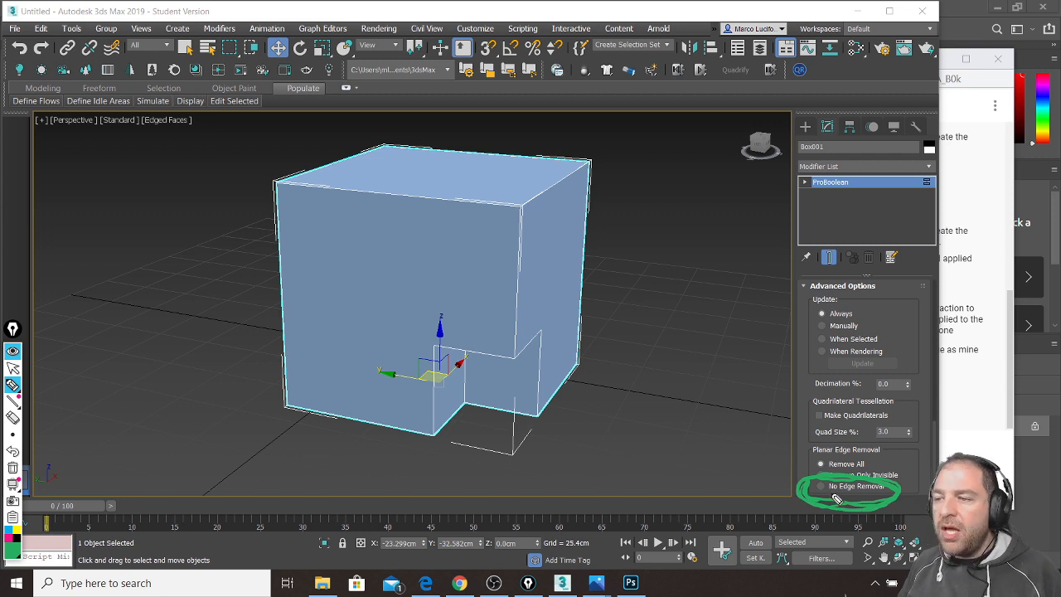
pyautogui.moveTo(752, 453)
pyautogui.mouseDown()
pyautogui.moveTo(801, 452)
pyautogui.moveTo(794, 458)
pyautogui.mouseUp()
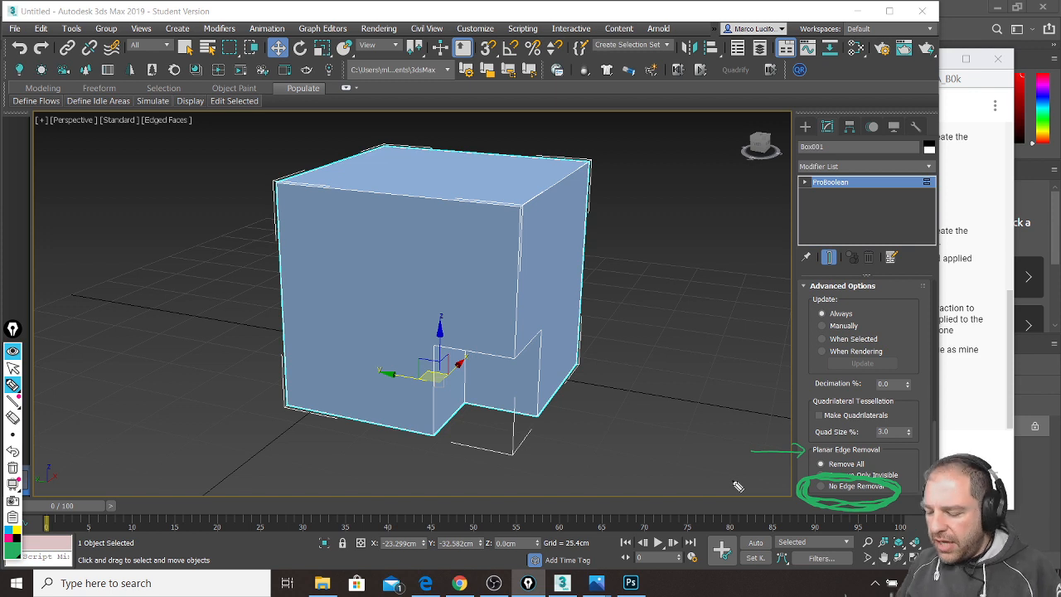
# Step: Clear the annotations and set Planar Edge Removal to No Edge Removal
pyautogui.moveTo(816, 480)
pyautogui.mouseDown()
pyautogui.moveTo(827, 495)
pyautogui.moveTo(829, 481)
pyautogui.mouseUp()
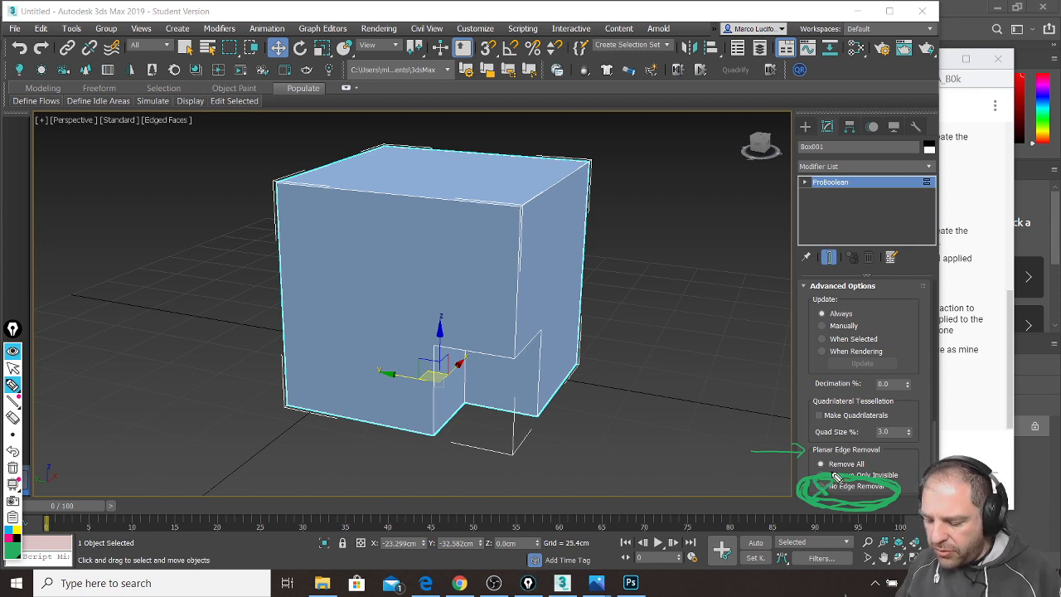
pyautogui.hotkey('ctrl', 'shift', '7')
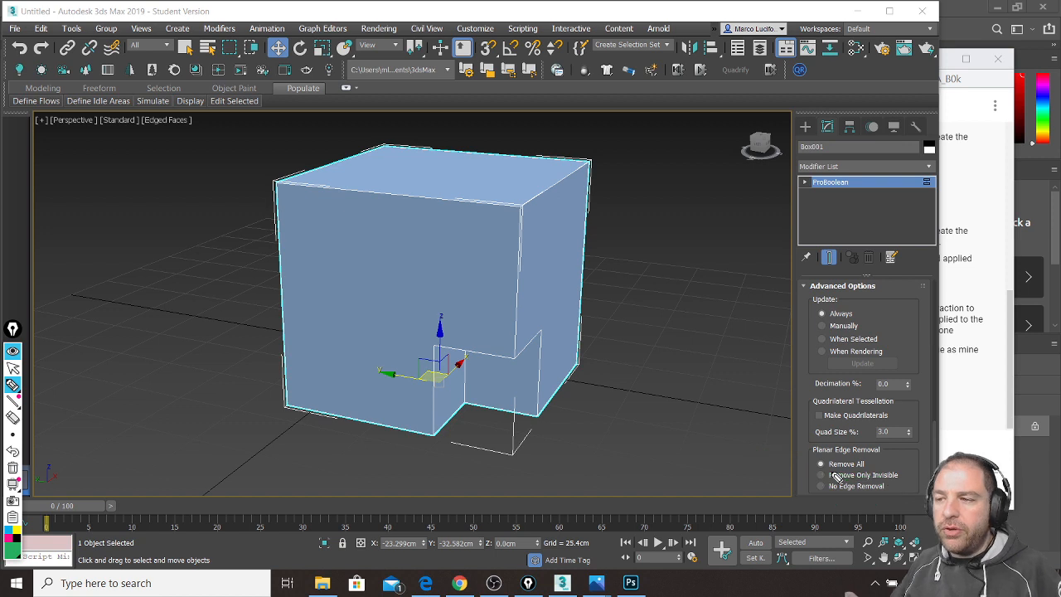
pyautogui.hotkey('ctrl', 'shift', '2')
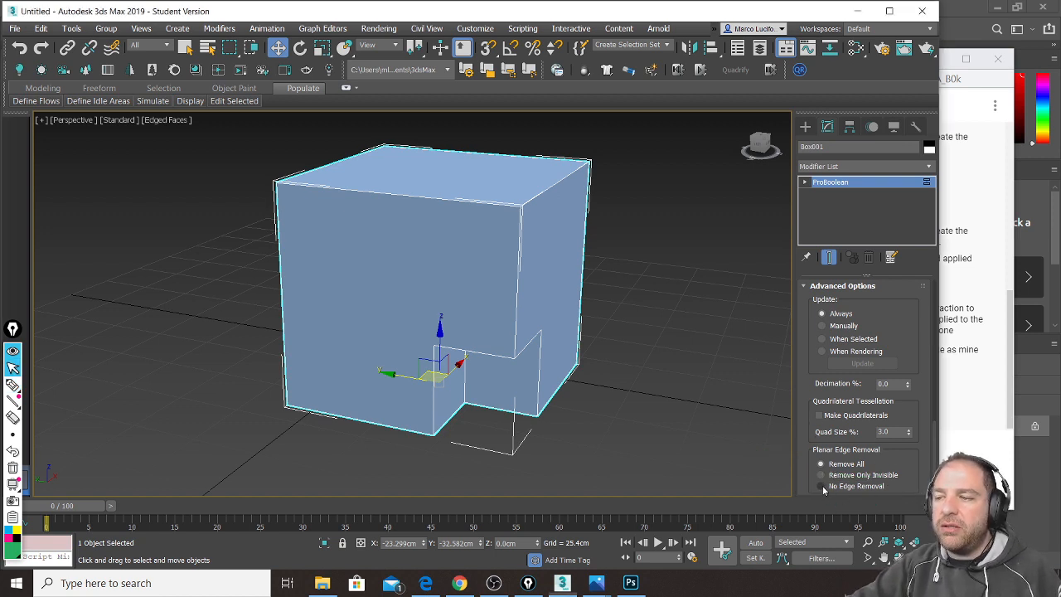
pyautogui.click(823, 487)
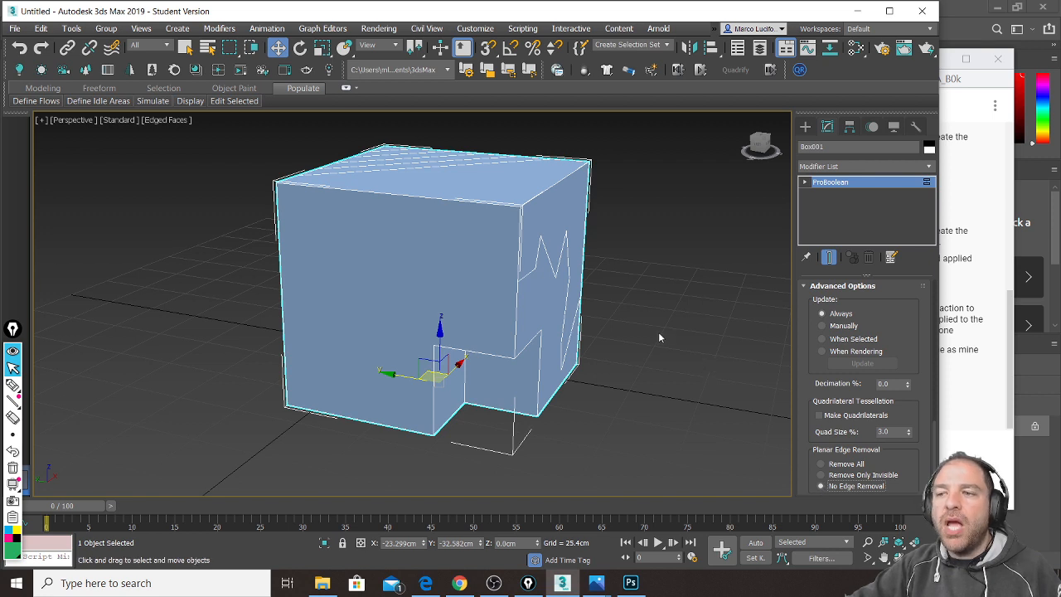
# Step: Orbit and zoom the Perspective view to inspect the box's cut and notched side
pyautogui.keyDown('alt'); pyautogui.moveTo(646, 284); pyautogui.dragTo(559, 320, button='middle'); pyautogui.keyUp('alt')
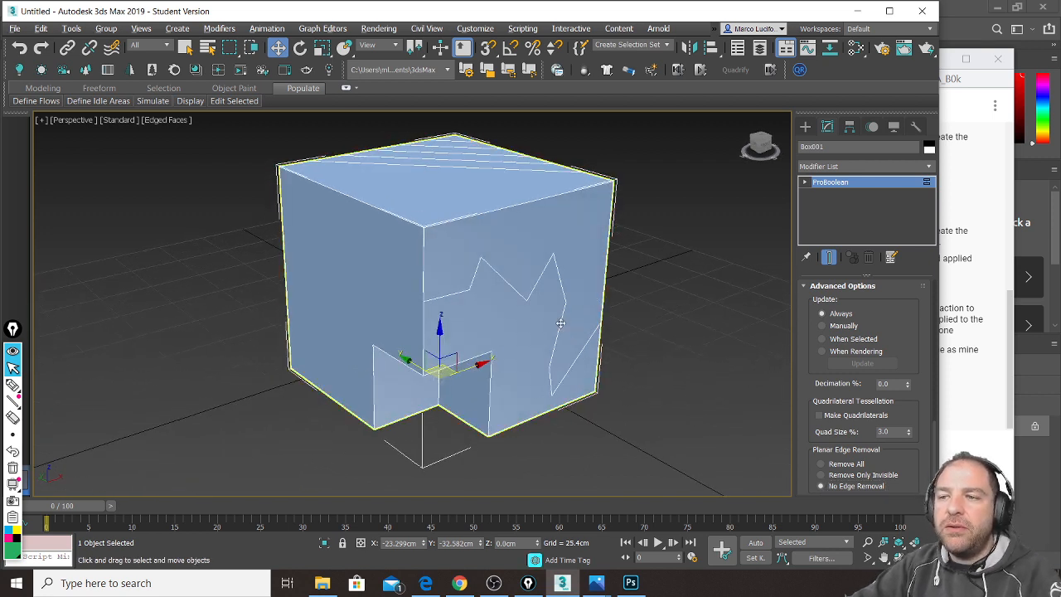
pyautogui.scroll(3, 376, 358)
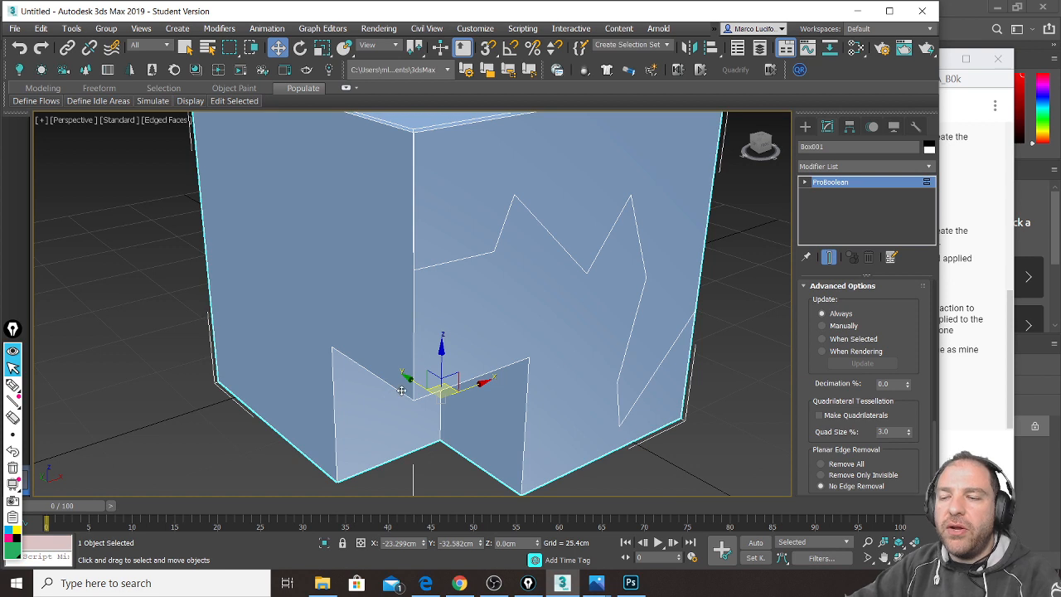
pyautogui.scroll(-3, 407, 385)
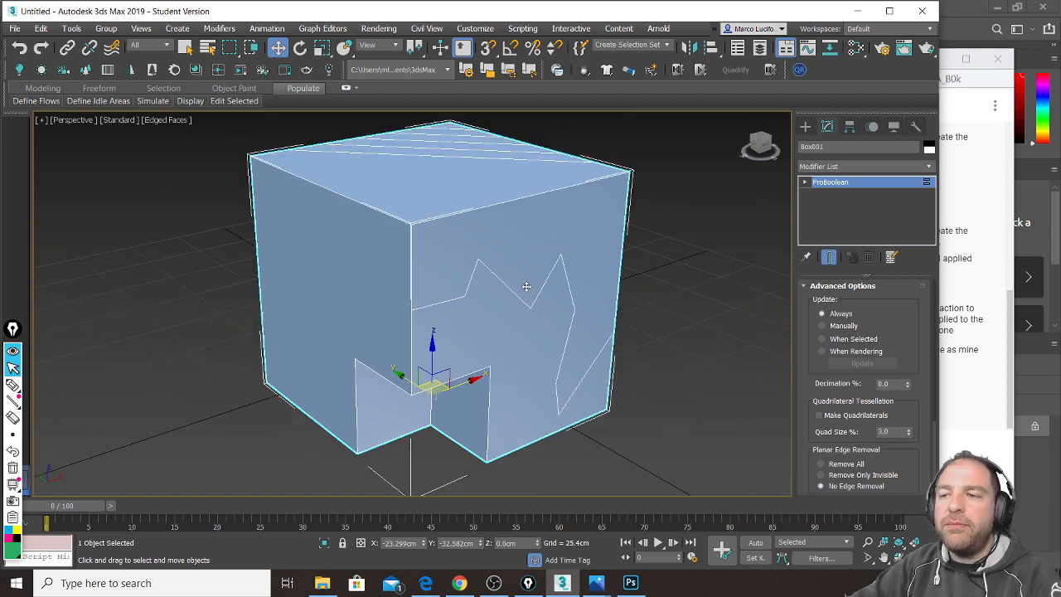
pyautogui.keyDown('alt'); pyautogui.moveTo(474, 442); pyautogui.dragTo(595, 291, button='middle'); pyautogui.keyUp('alt')
pyautogui.scroll(2, 514, 319)
pyautogui.scroll(-3, 490, 344)
pyautogui.scroll(2, 485, 296)
pyautogui.scroll(-2, 556, 300)
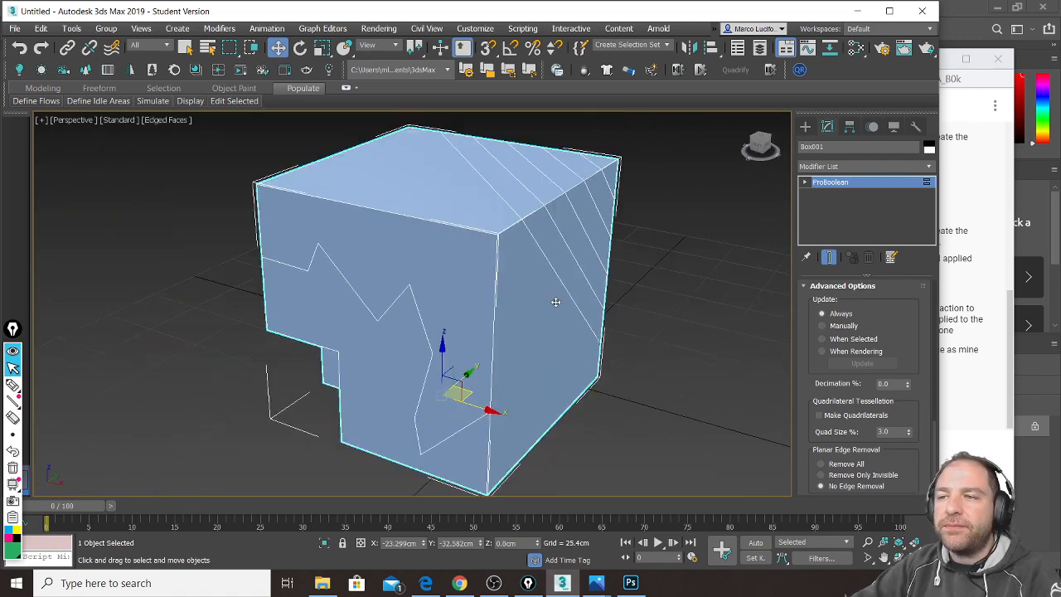
# Step: View the box's zigzag front face, then bring the YouTube live chat window forward
pyautogui.keyDown('alt'); pyautogui.moveTo(461, 303); pyautogui.dragTo(377, 307, button='middle'); pyautogui.keyUp('alt')
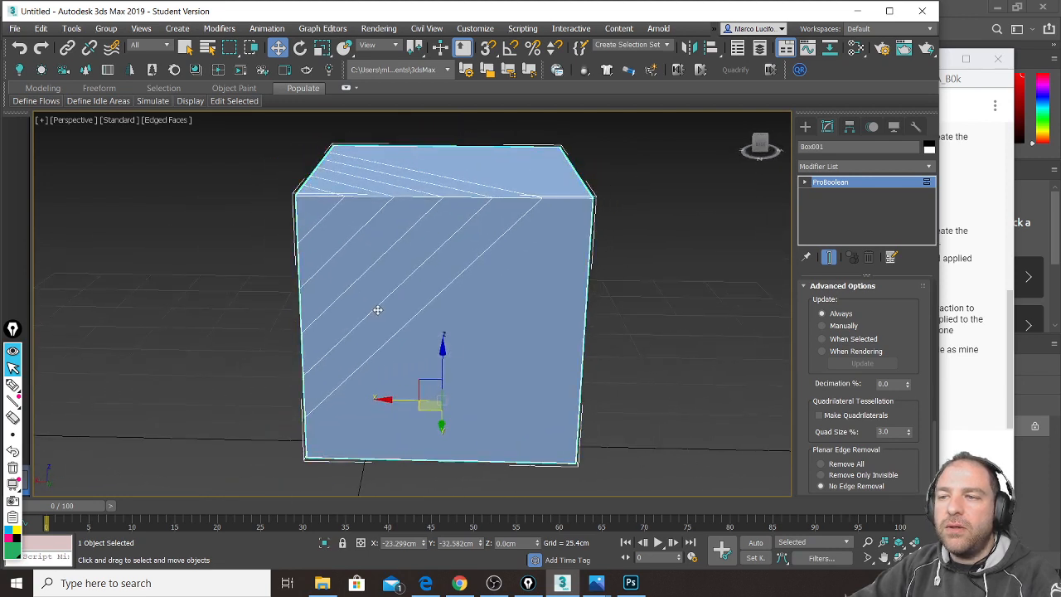
pyautogui.click(1011, 405)
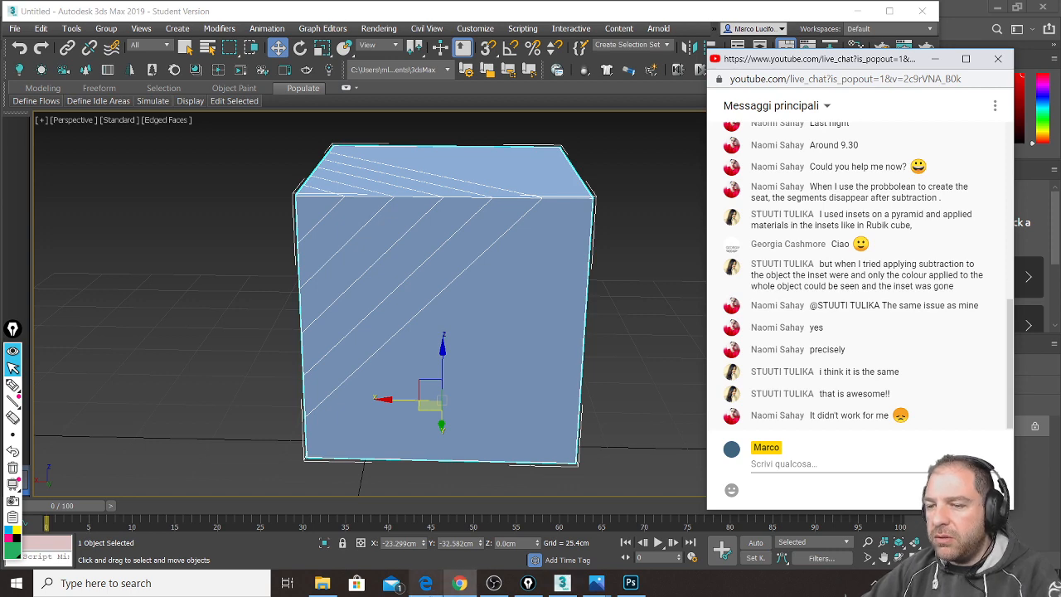
# Step: In the Edge browser, go to the Gmail inbox
pyautogui.click(425, 583)
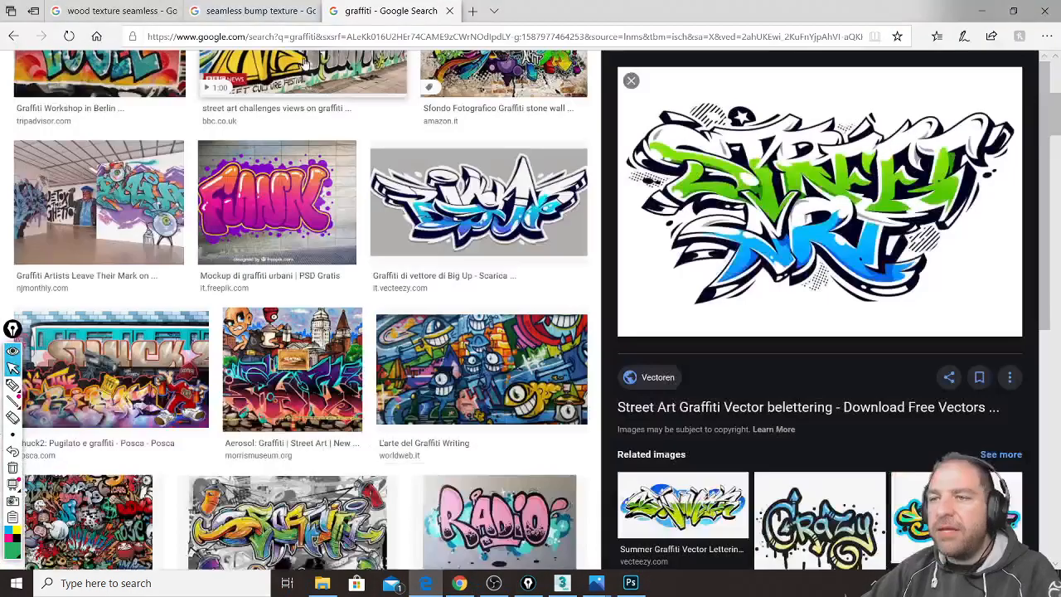
pyautogui.scroll(3, 257, 75)
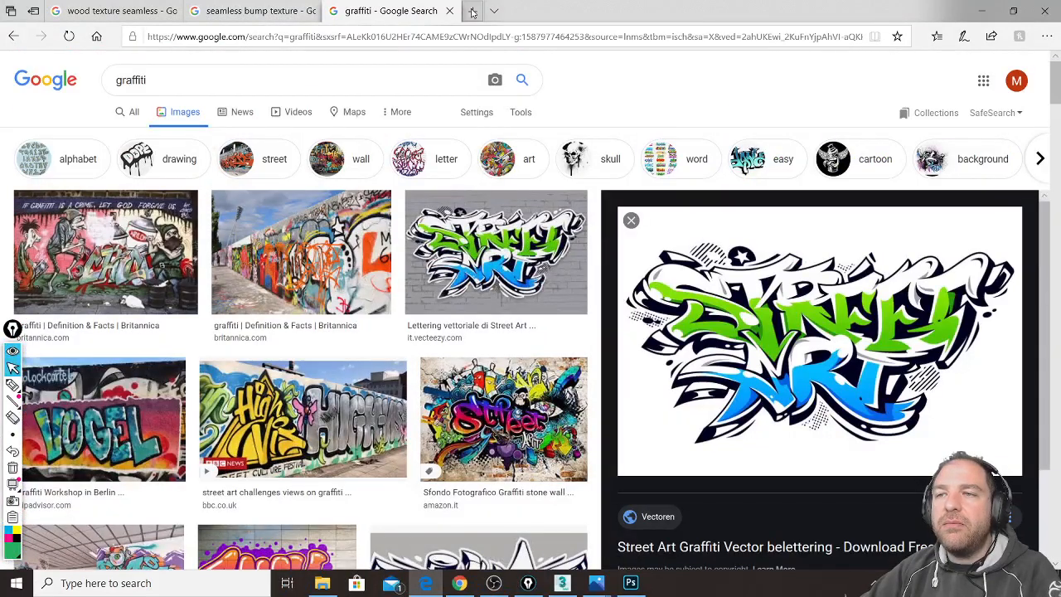
pyautogui.click(413, 37)
pyautogui.write('gmail.com/')
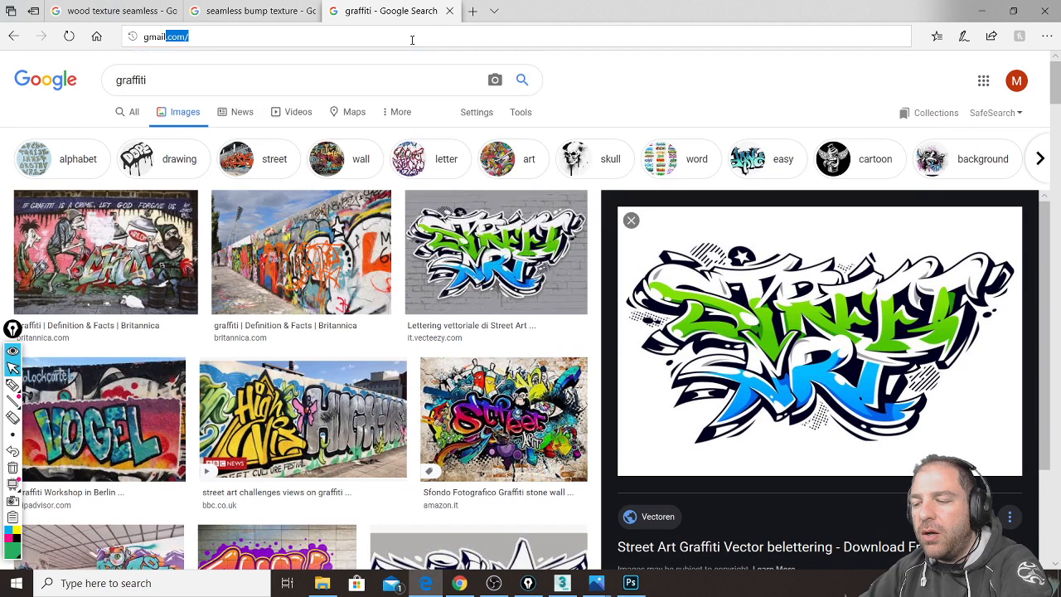
pyautogui.press('Return')
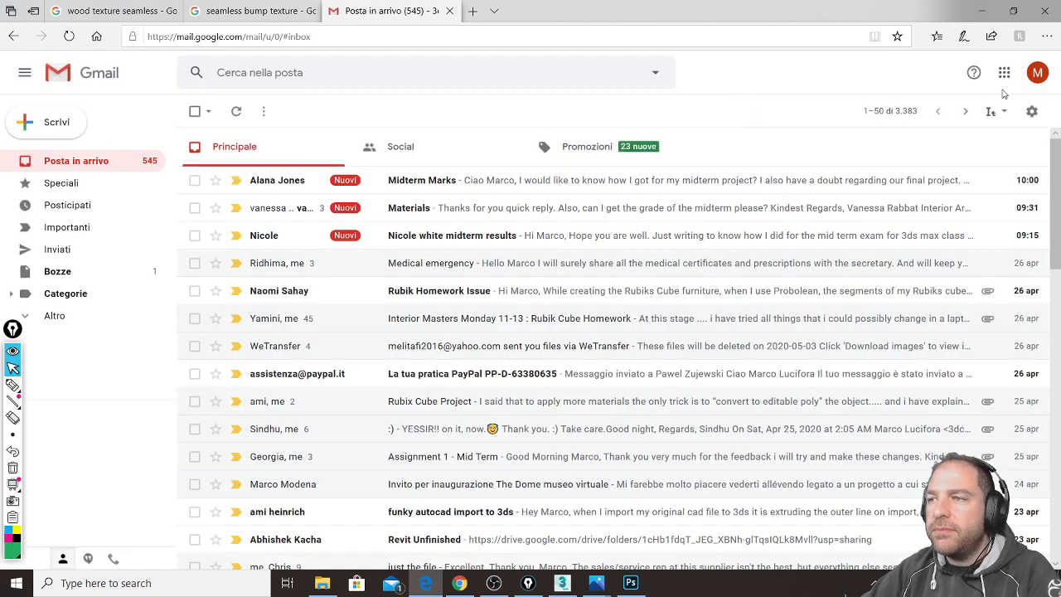
# Step: Open the Rubik Homework Issue email and its attached Rubiks Cube.max file
pyautogui.click(289, 295)
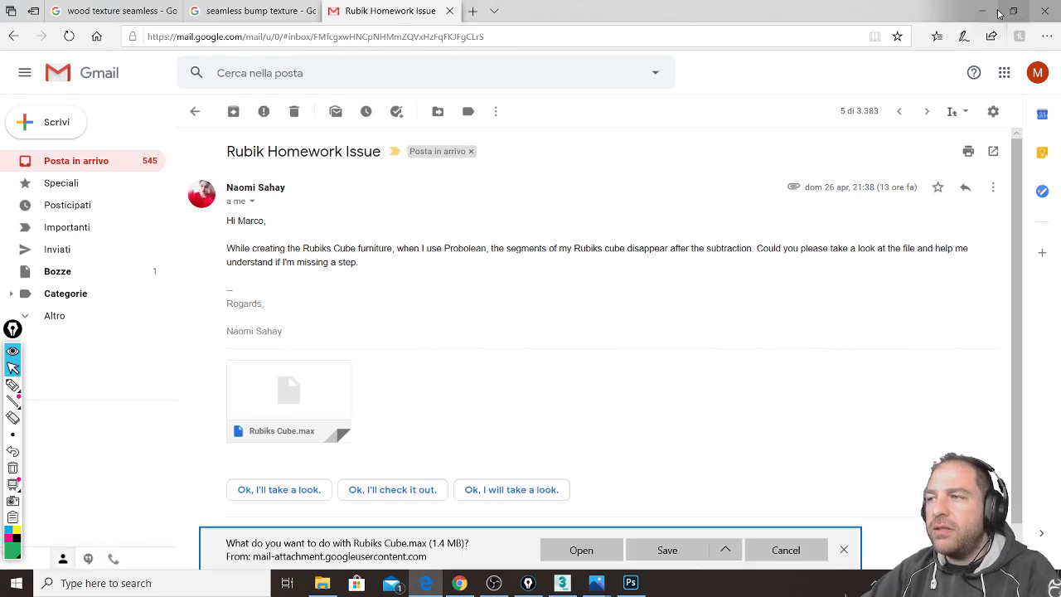
pyautogui.click(581, 550)
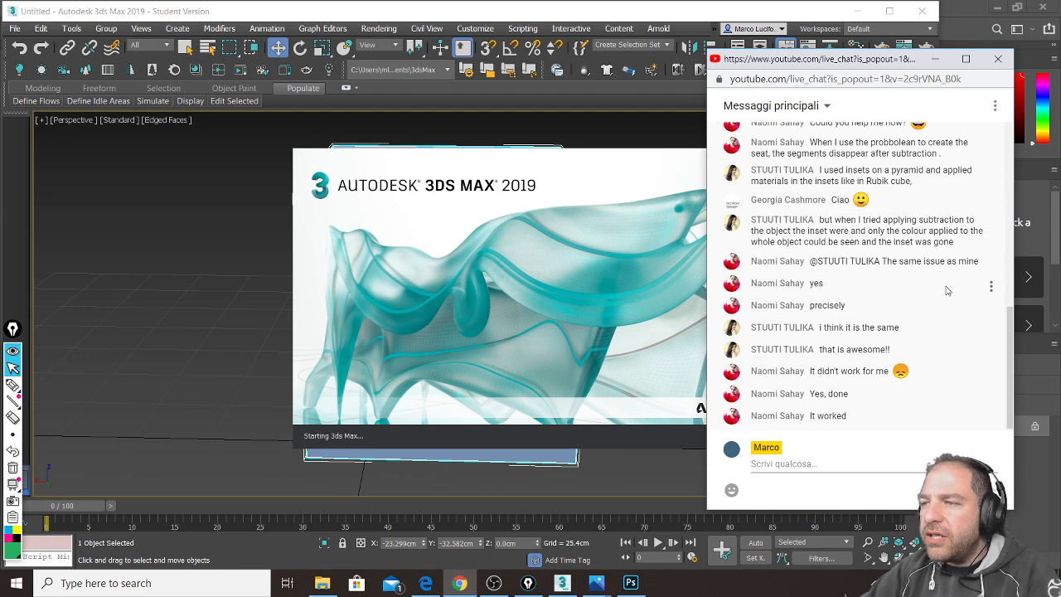
# Step: Scroll through the live chat while the new 3ds Max session loads
pyautogui.scroll(3, 943, 249)
pyautogui.scroll(3, 938, 307)
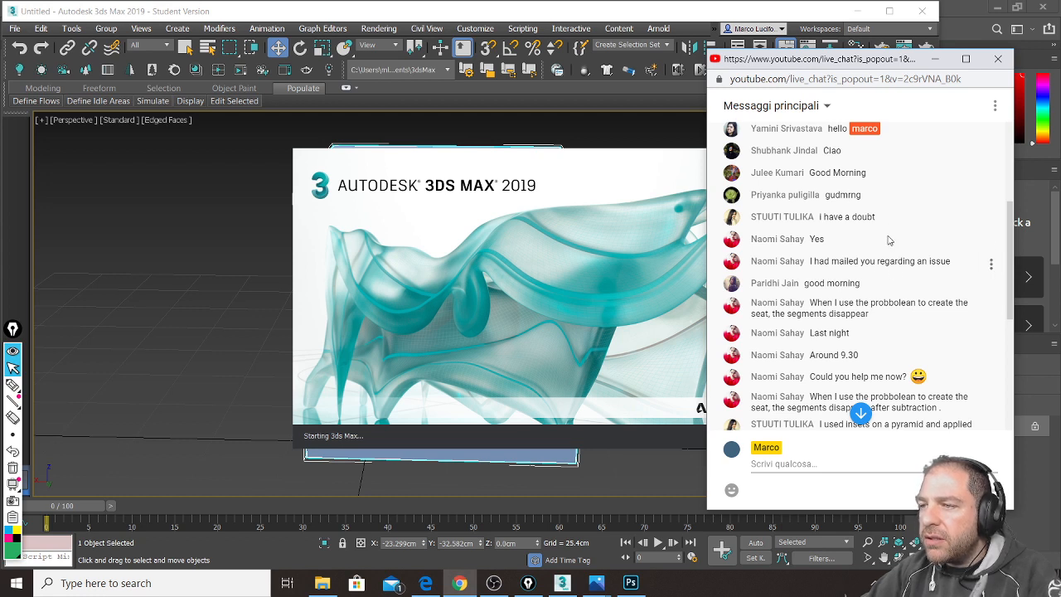
pyautogui.scroll(3, 895, 251)
pyautogui.scroll(-6, 896, 247)
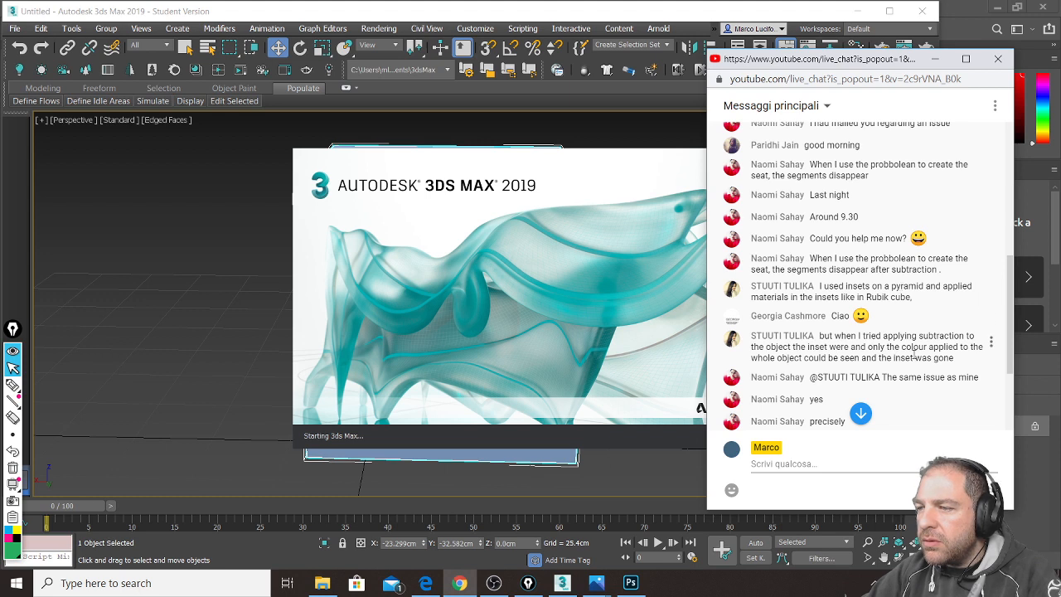
pyautogui.scroll(-1, 912, 348)
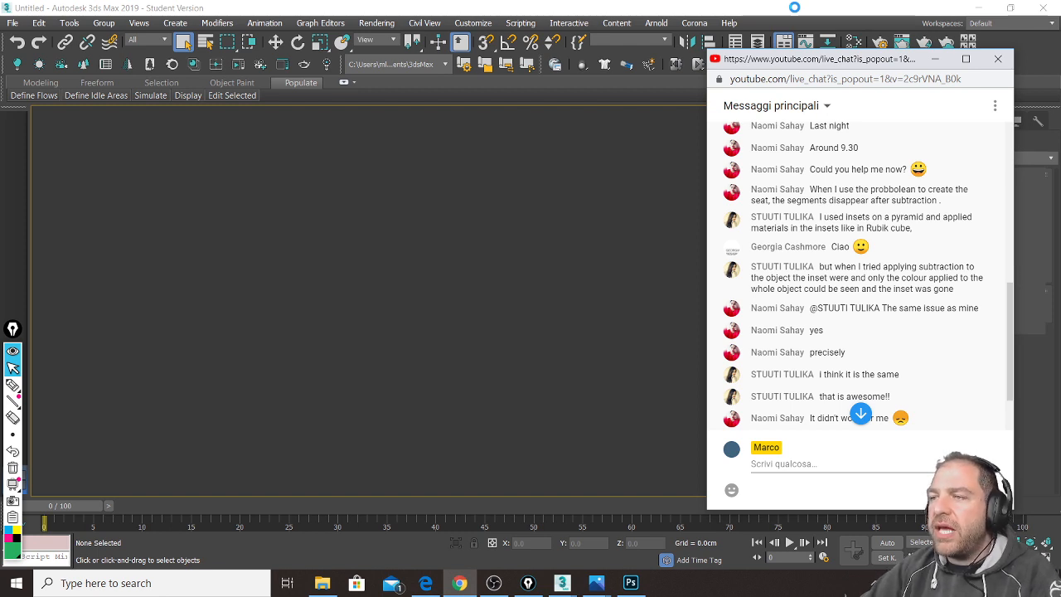
# Step: Dismiss Scene Converter and set Box005's ProBoolean Planar Edge Removal to No Edge Removal
pyautogui.click(564, 585)
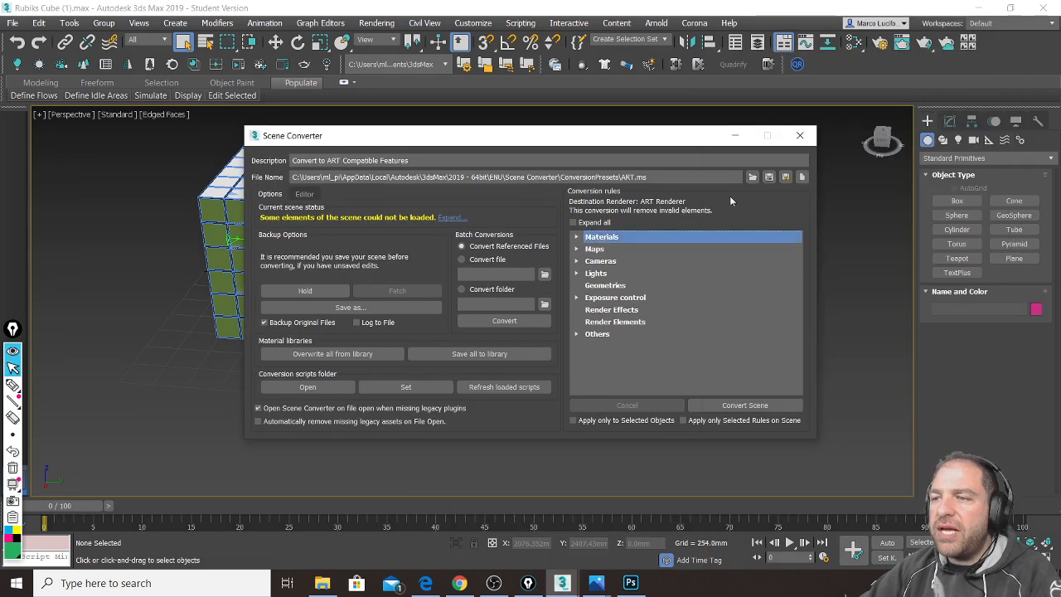
pyautogui.click(800, 135)
pyautogui.click(636, 184)
pyautogui.click(949, 121)
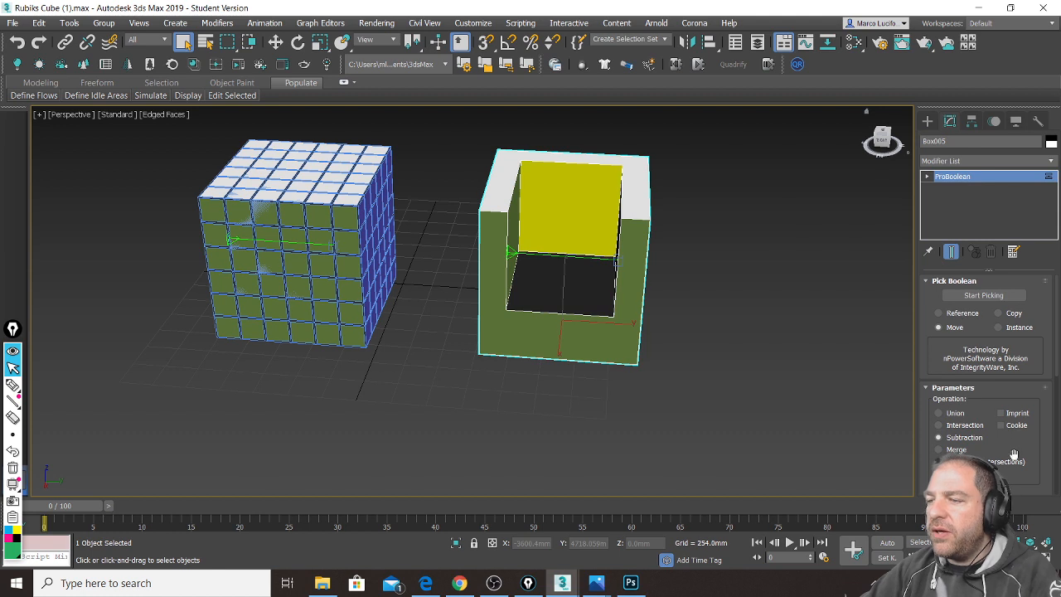
pyautogui.scroll(-3, 1022, 448)
pyautogui.scroll(-2, 1028, 414)
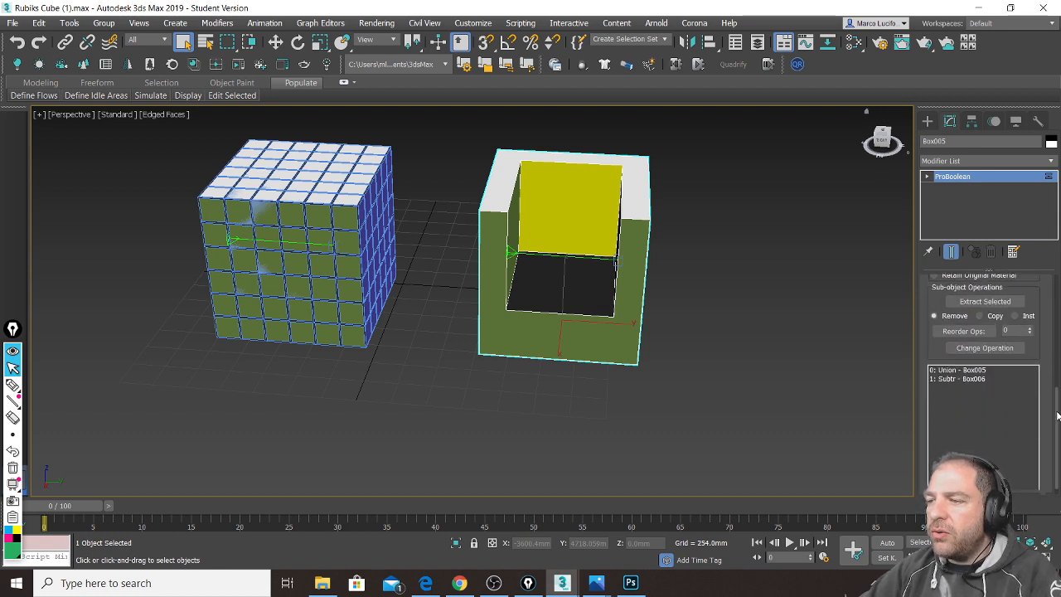
pyautogui.scroll(-2, 1053, 397)
pyautogui.scroll(-5, 986, 373)
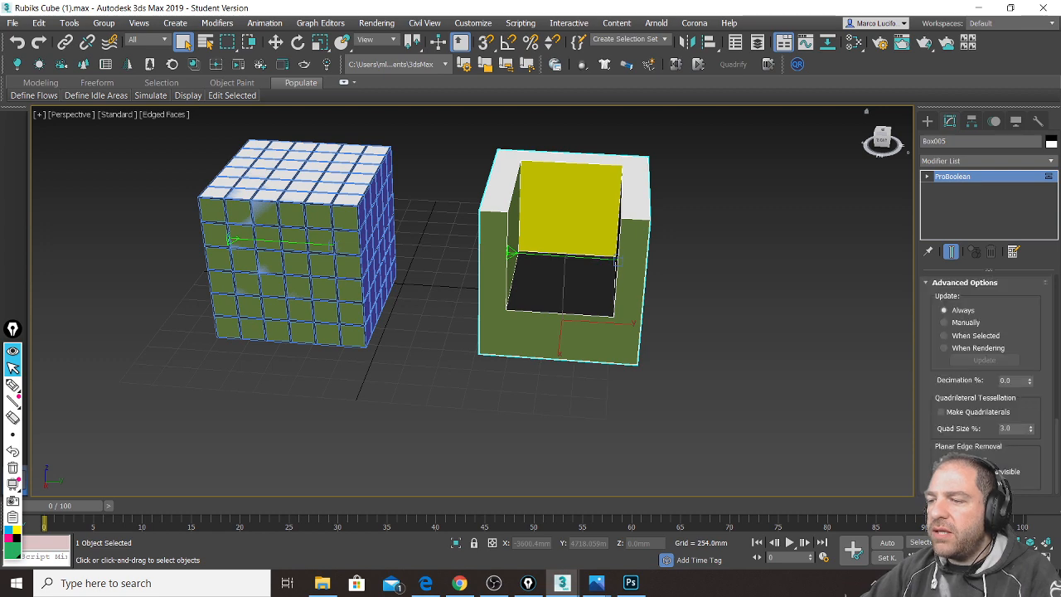
pyautogui.click(945, 472)
# Step: Orbit to check the restored tiles, then close the Rubiks Cube file without saving
pyautogui.keyDown('alt'); pyautogui.moveTo(668, 303); pyautogui.dragTo(709, 306, button='middle'); pyautogui.keyUp('alt')
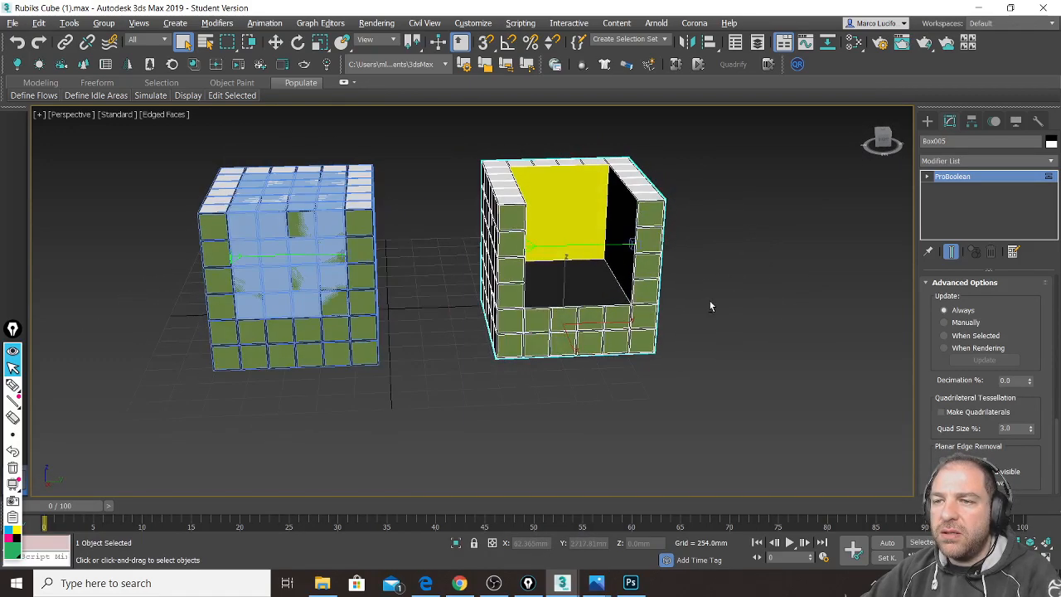
pyautogui.scroll(4, 710, 301)
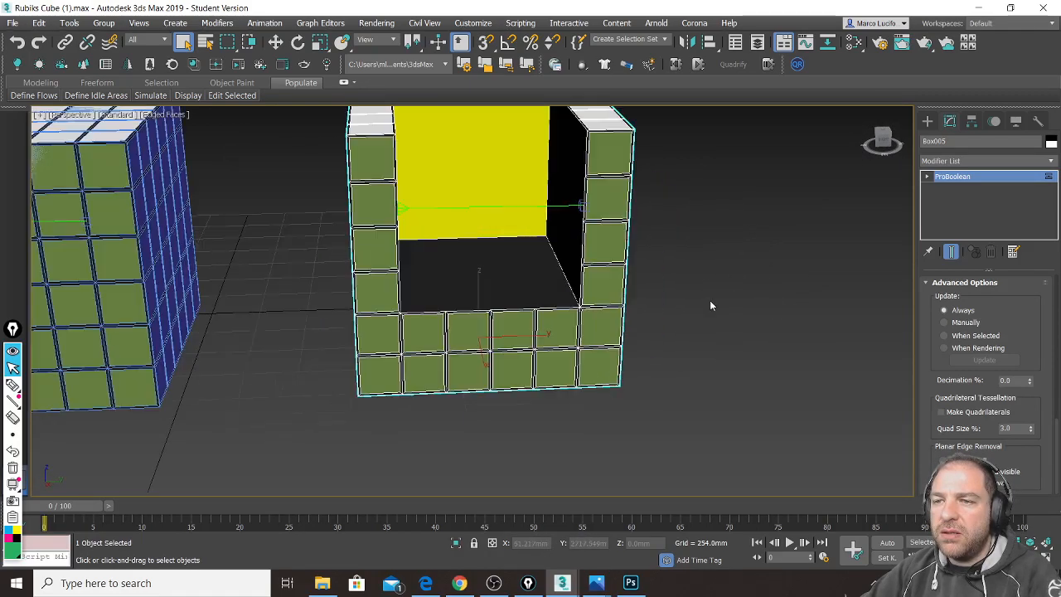
pyautogui.click(1056, 9)
pyautogui.click(529, 312)
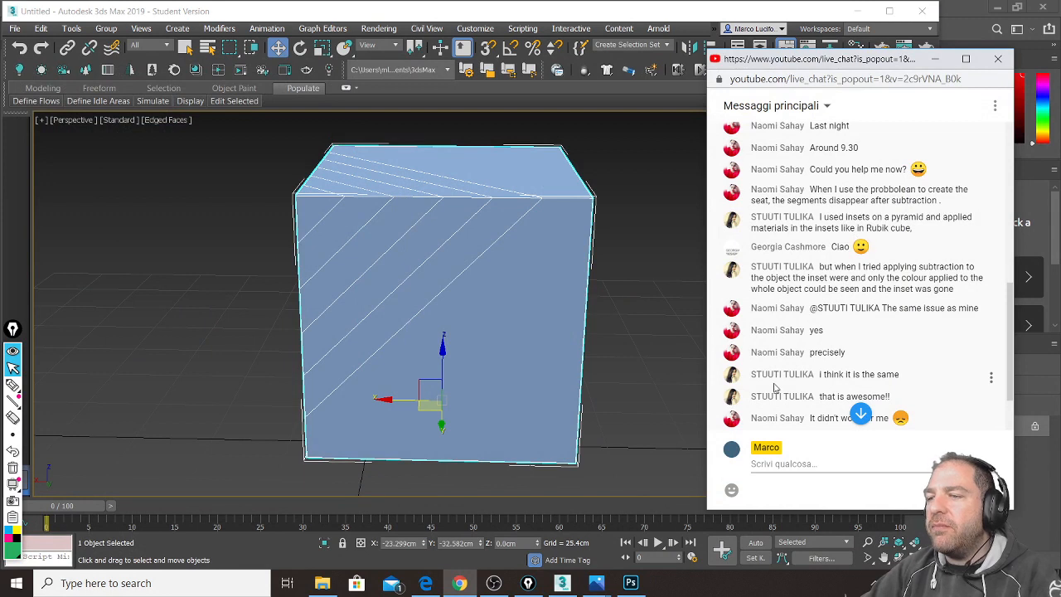
# Step: Jump to the newest live chat messages, then return to 3ds Max and reselect the box
pyautogui.click(861, 413)
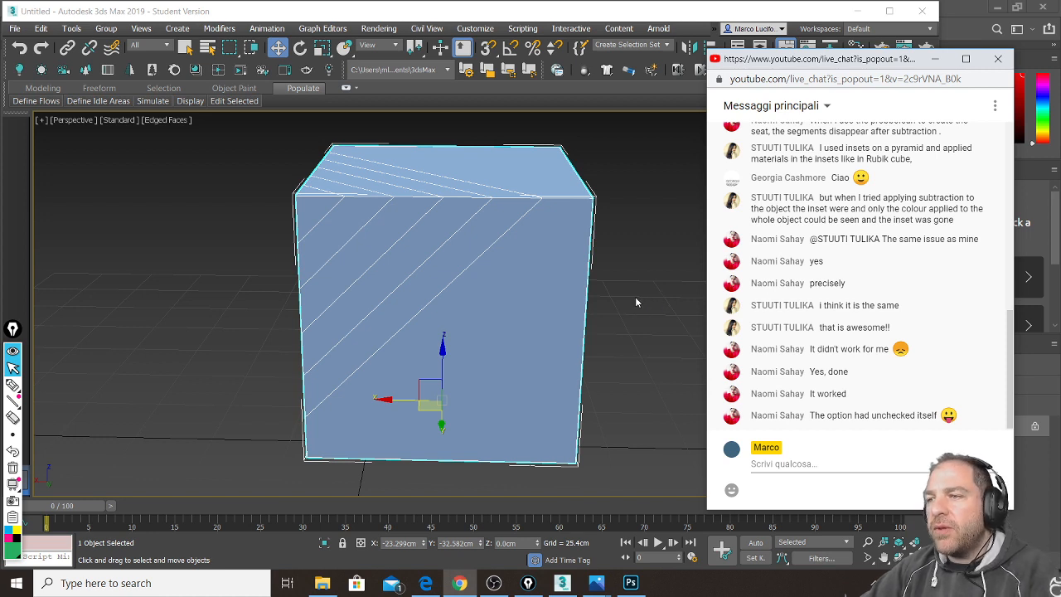
pyautogui.click(634, 273)
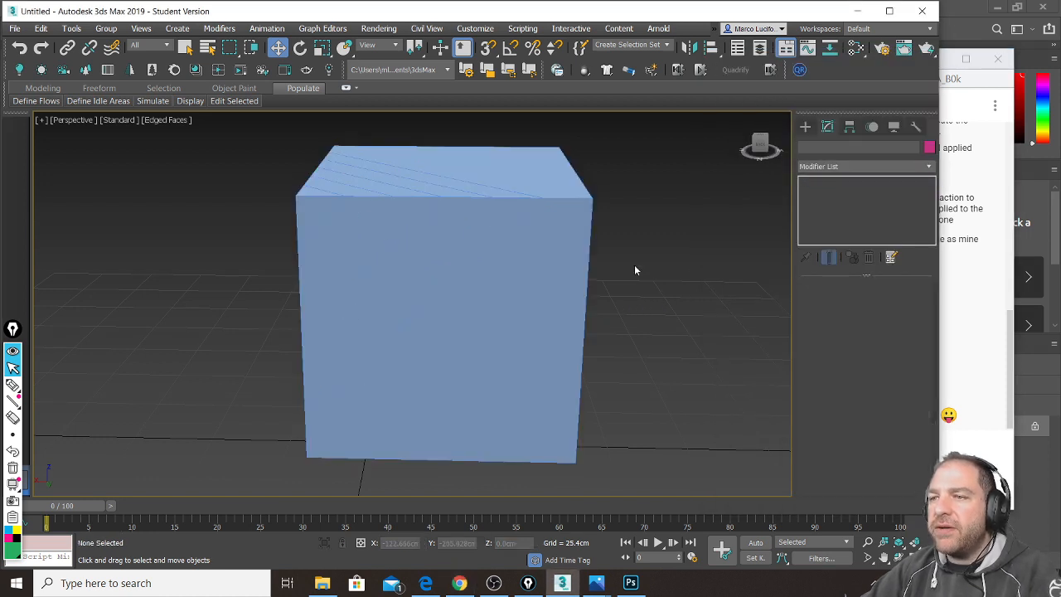
pyautogui.click(574, 225)
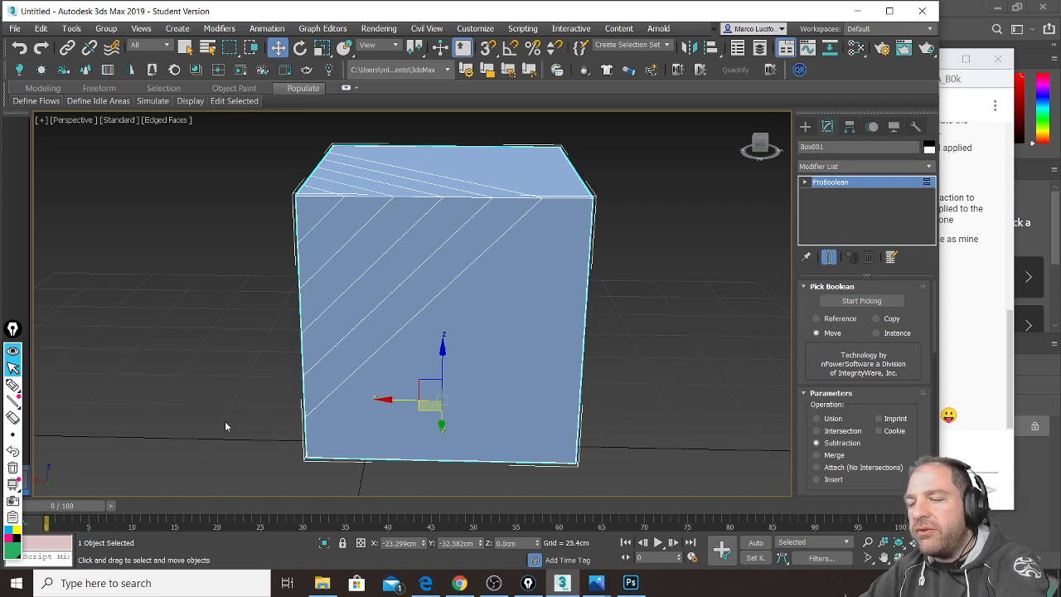
# Step: Briefly open and close the Slate Material Editor, then delete the leftover ProBoolean box
pyautogui.press('m')
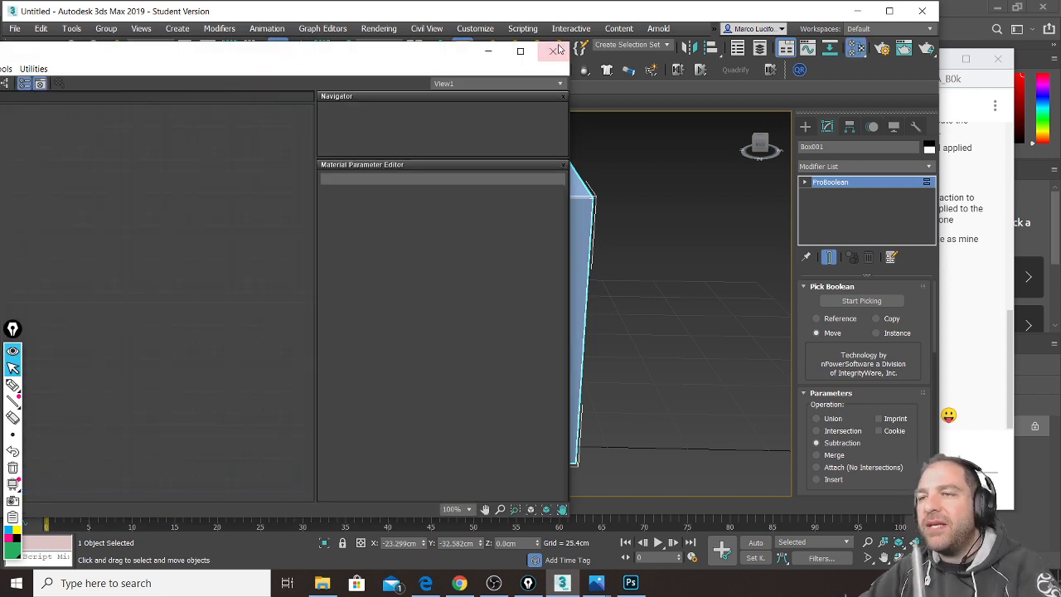
pyautogui.click(554, 52)
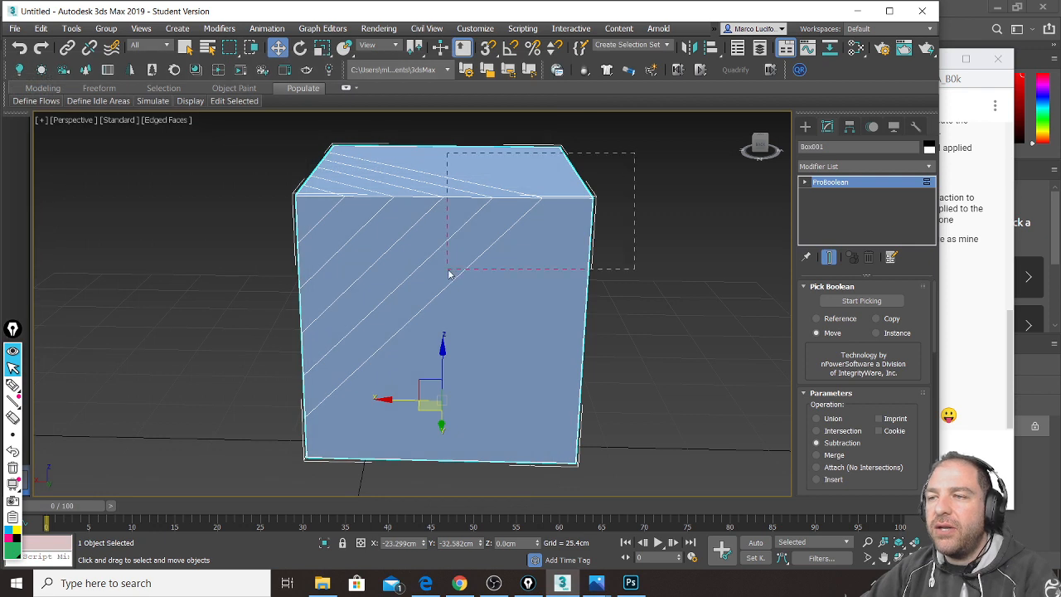
pyautogui.press('Delete')
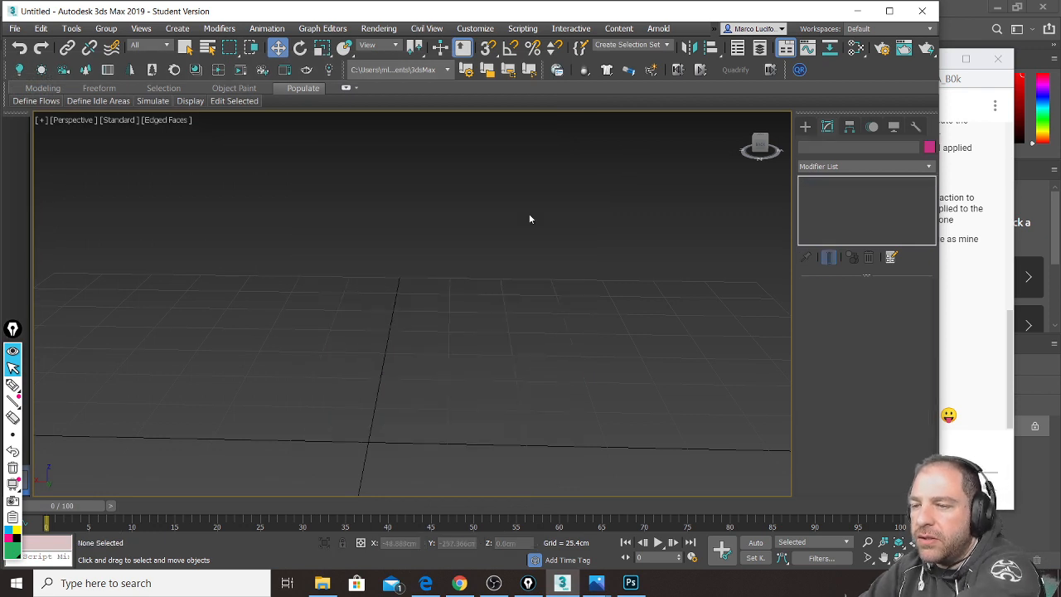
pyautogui.click(805, 126)
# Step: Draw three Standard Primitive boxes in a row, the left one about 61 cm tall
pyautogui.click(822, 164)
pyautogui.click(827, 177)
pyautogui.click(835, 205)
pyautogui.scroll(-4, 424, 320)
pyautogui.moveTo(388, 299); pyautogui.dragTo(438, 323)
pyautogui.click(442, 280)
pyautogui.moveTo(502, 286); pyautogui.dragTo(558, 304)
pyautogui.click(549, 261)
pyautogui.moveTo(268, 303); pyautogui.dragTo(313, 314)
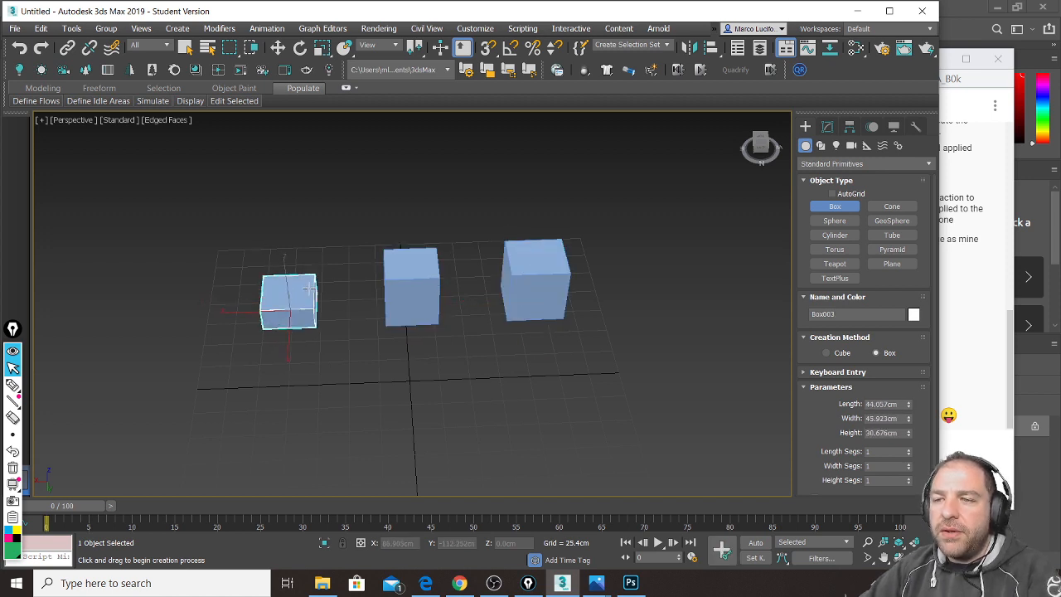
pyautogui.click(308, 262)
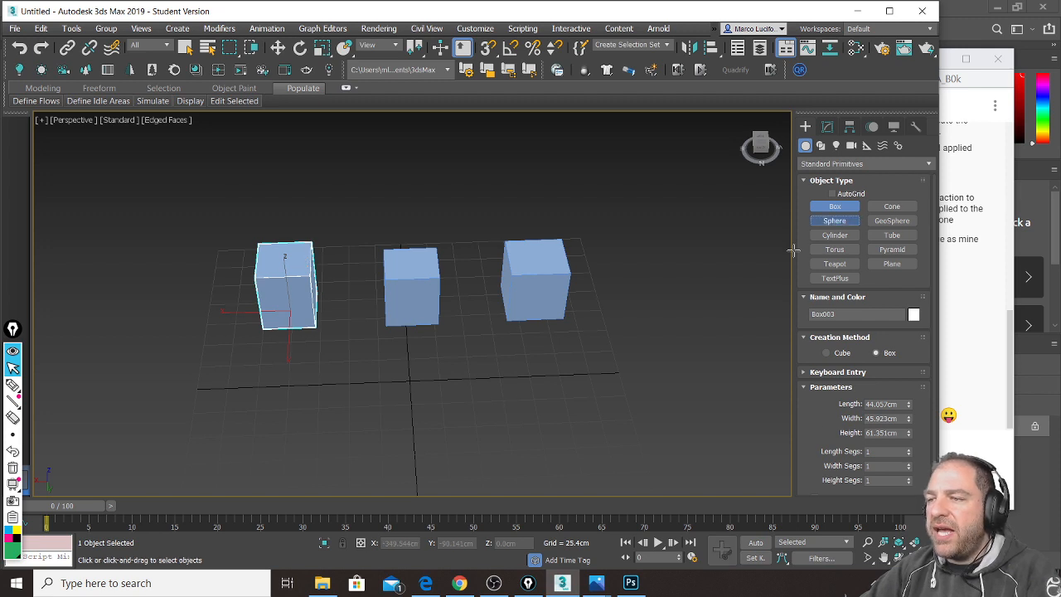
# Step: Add a sphere in front of the boxes, orbit the view, and open the Slate Material Editor
pyautogui.click(835, 220)
pyautogui.moveTo(416, 423); pyautogui.dragTo(435, 438)
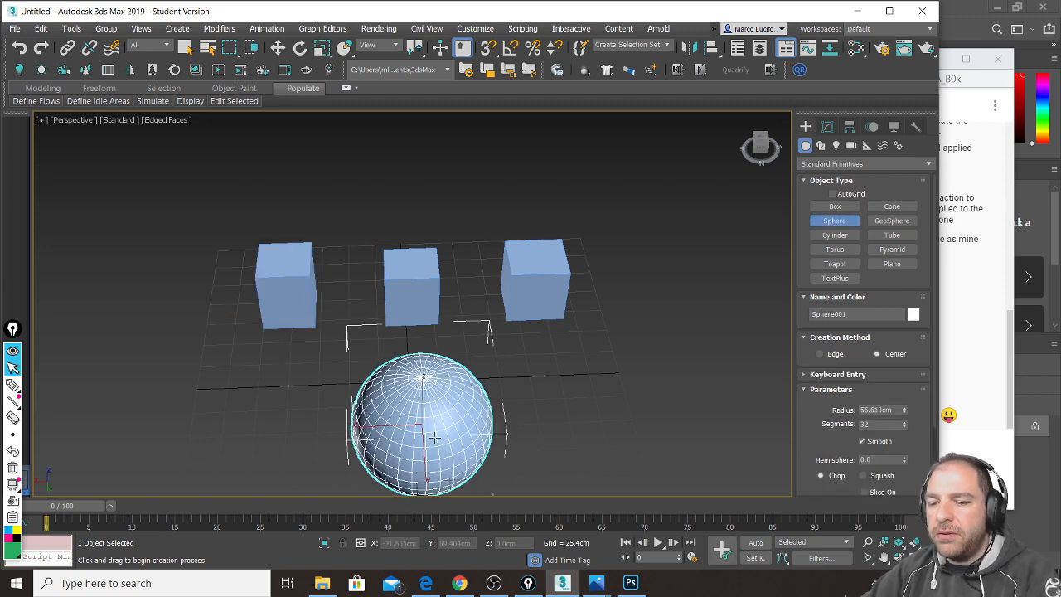
pyautogui.keyDown('alt'); pyautogui.moveTo(435, 438); pyautogui.dragTo(556, 312, button='middle'); pyautogui.keyUp('alt')
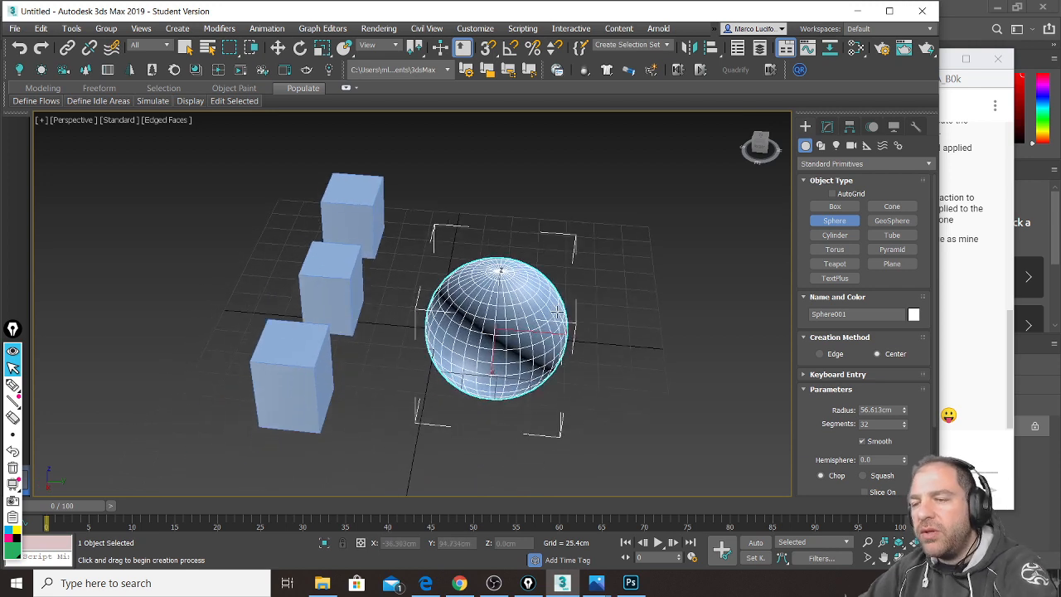
pyautogui.press('m')
pyautogui.moveTo(312, 55); pyautogui.dragTo(593, 39)
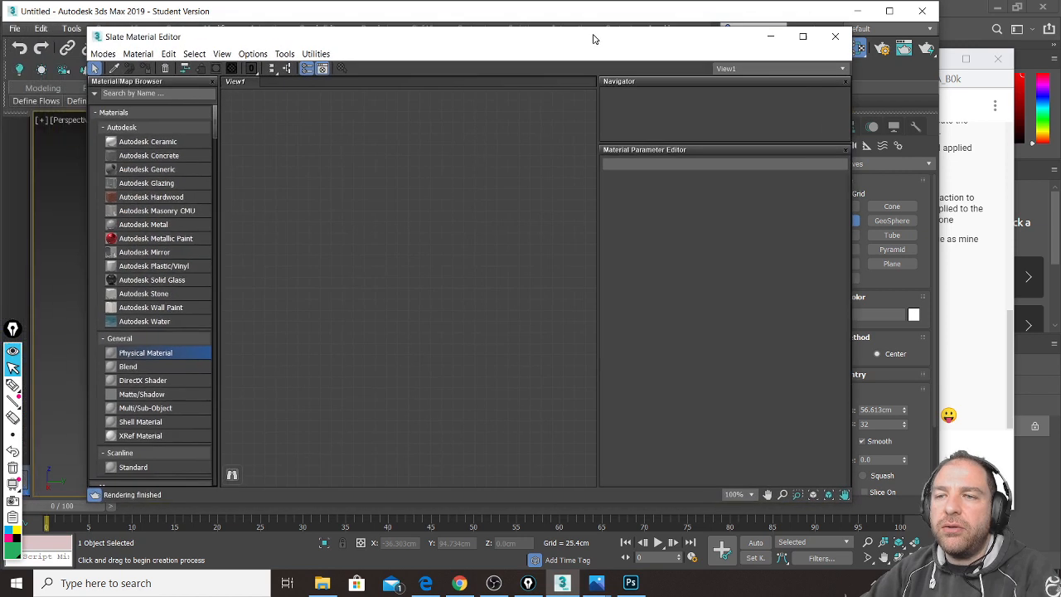
# Step: Collapse the browser's Materials, Maps and Flooring groups and expand the Autodesk Plastic category
pyautogui.click(147, 113)
pyautogui.scroll(-1, 158, 147)
pyautogui.scroll(1, 158, 153)
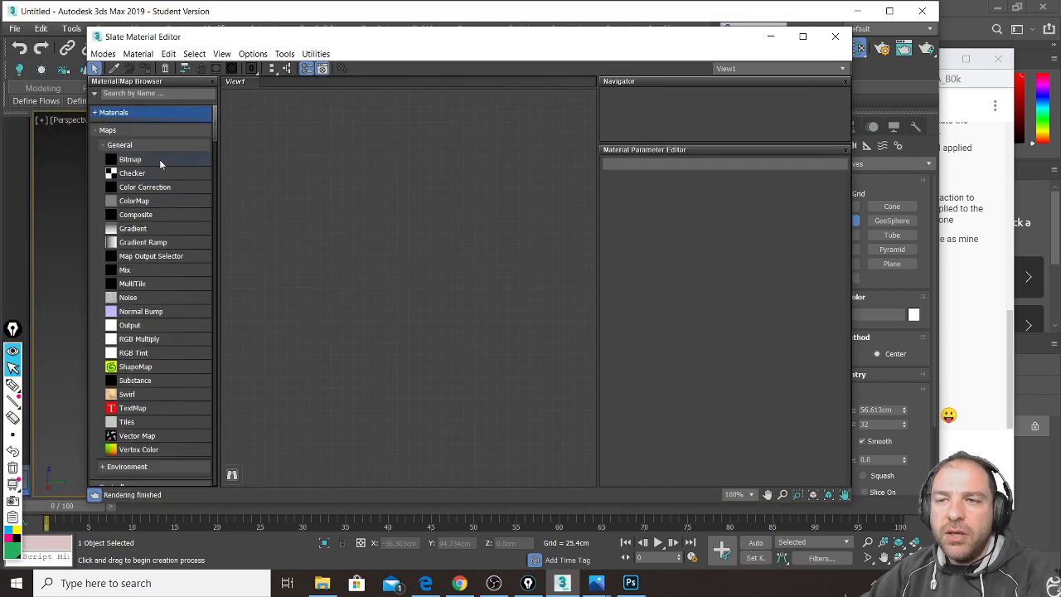
pyautogui.click(145, 131)
pyautogui.scroll(-2, 153, 188)
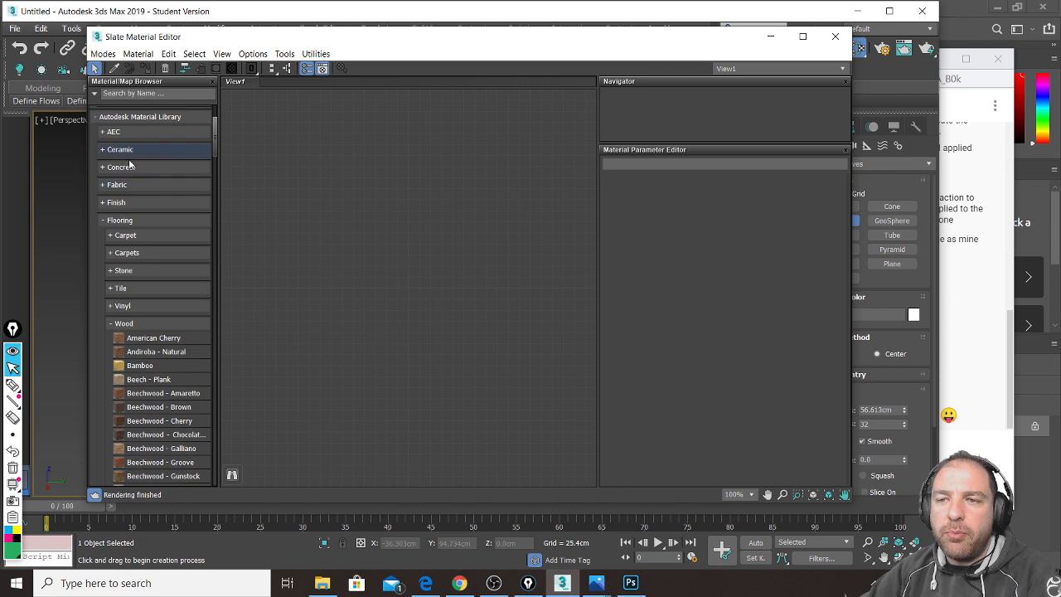
pyautogui.scroll(2, 156, 198)
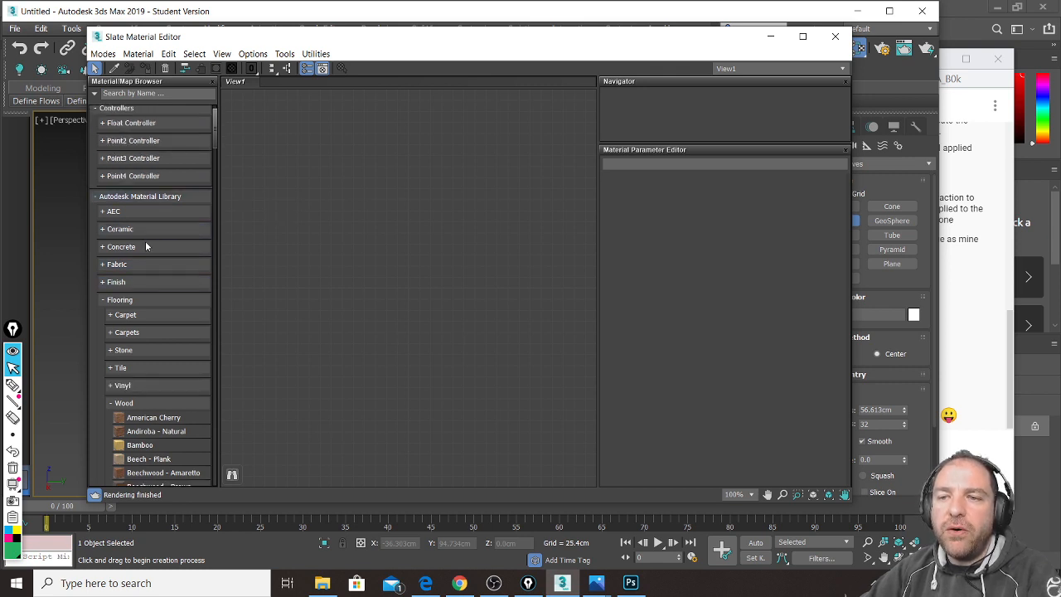
pyautogui.click(139, 300)
pyautogui.click(164, 268)
pyautogui.scroll(-5, 166, 263)
pyautogui.scroll(-3, 167, 262)
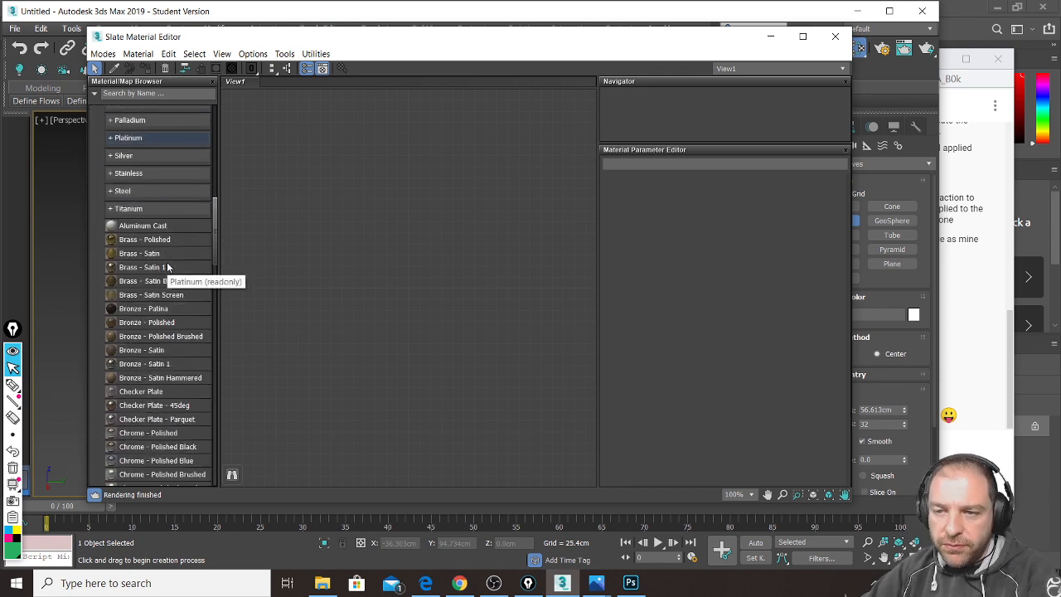
pyautogui.scroll(6, 145, 187)
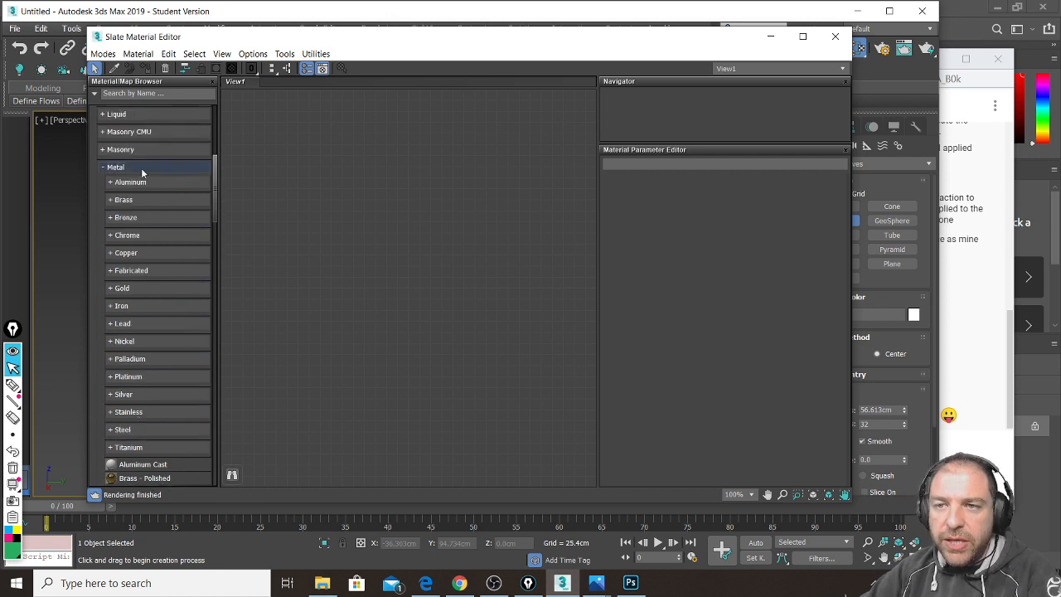
pyautogui.click(143, 170)
pyautogui.click(155, 257)
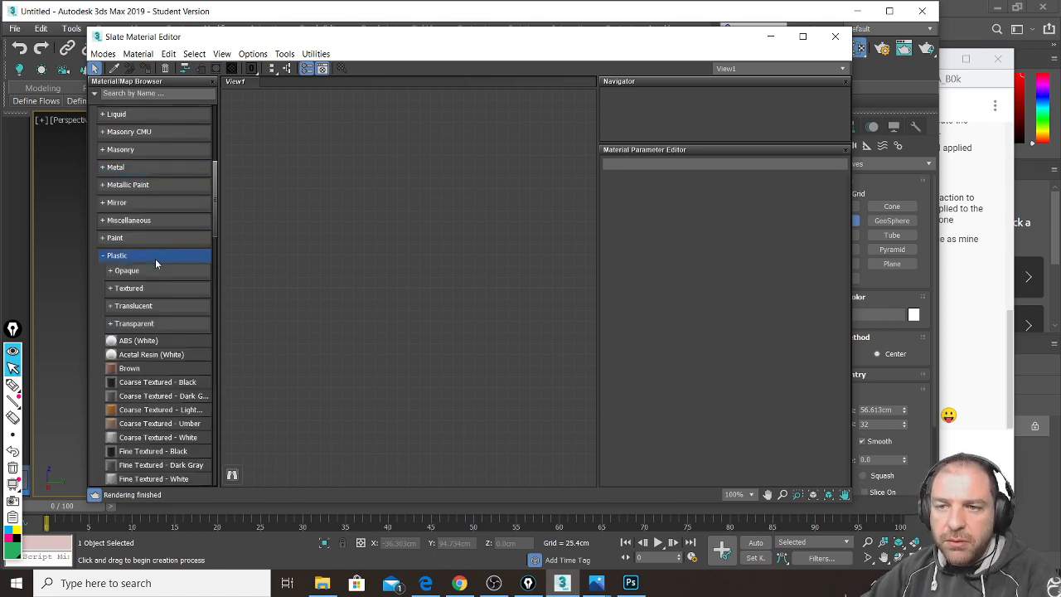
pyautogui.scroll(-10, 156, 259)
pyautogui.scroll(-5, 196, 257)
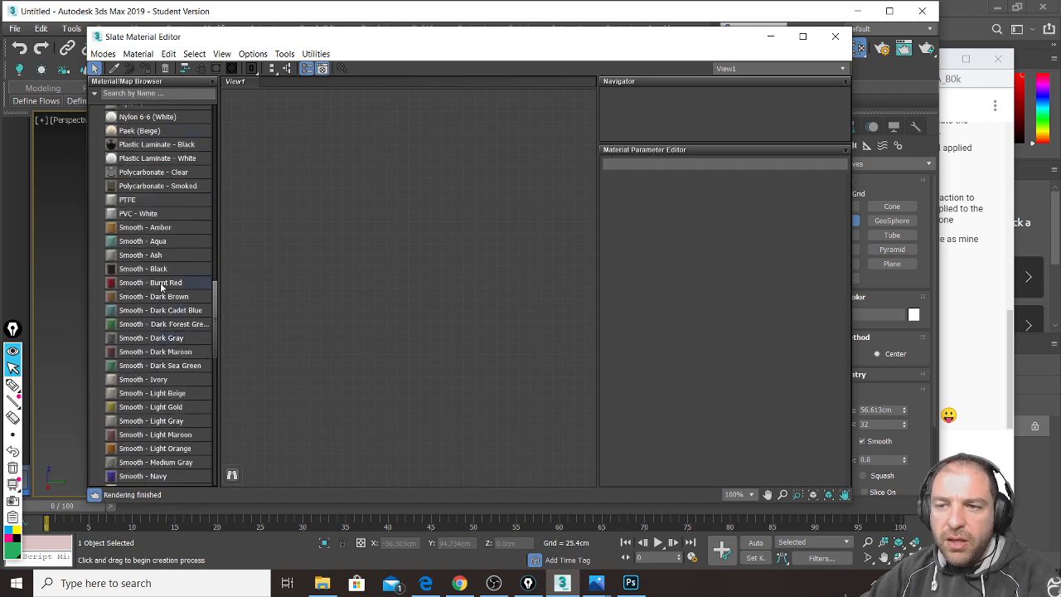
# Step: Drag Smooth - Black, Yellow, Red and Textured - Dark Green Matte plastics into View1
pyautogui.moveTo(204, 272); pyautogui.dragTo(343, 265)
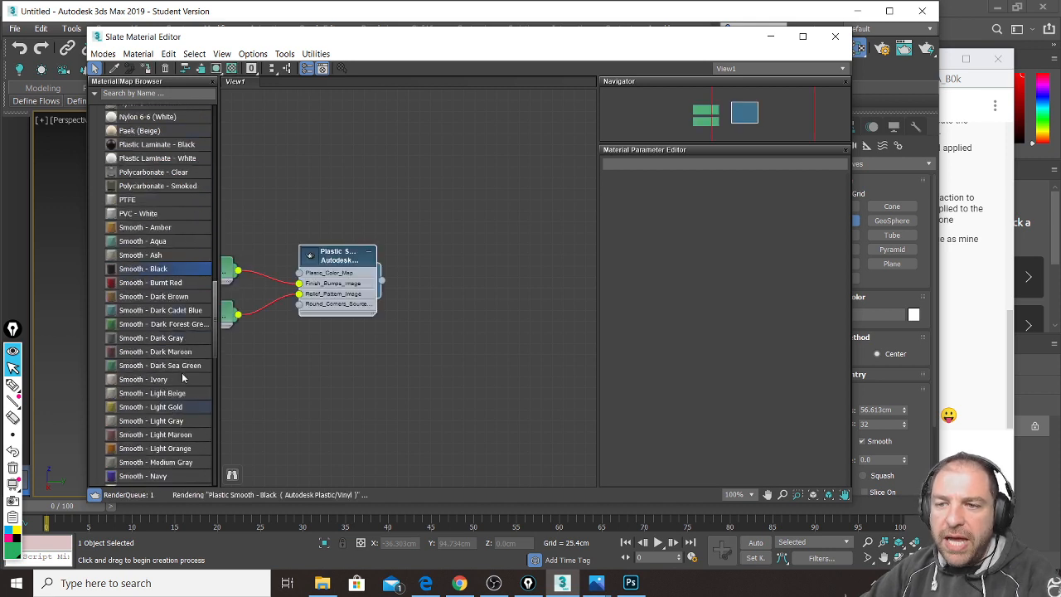
pyautogui.scroll(-3, 166, 413)
pyautogui.moveTo(147, 427); pyautogui.dragTo(354, 397)
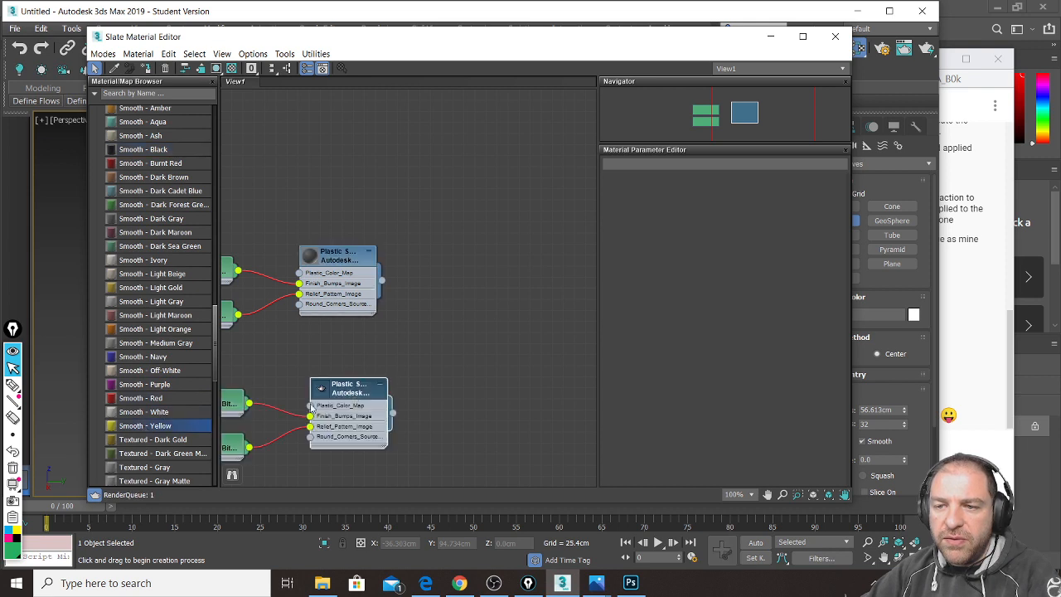
pyautogui.scroll(-2, 146, 387)
pyautogui.scroll(-1, 145, 387)
pyautogui.moveTo(149, 282); pyautogui.dragTo(428, 197)
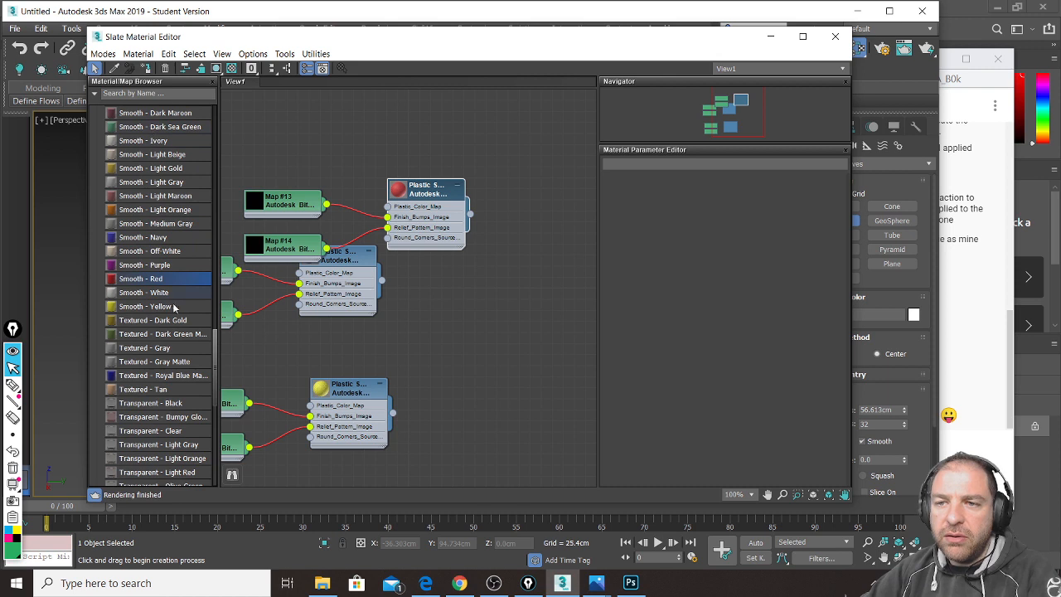
pyautogui.moveTo(152, 336); pyautogui.dragTo(457, 330)
pyautogui.moveTo(586, 52); pyautogui.dragTo(336, 137)
# Step: Pan the viewport and reposition the material editor so boxes and material nodes are visible
pyautogui.moveTo(711, 259); pyautogui.dragTo(888, 310, button='middle')
pyautogui.scroll(-5, 701, 293)
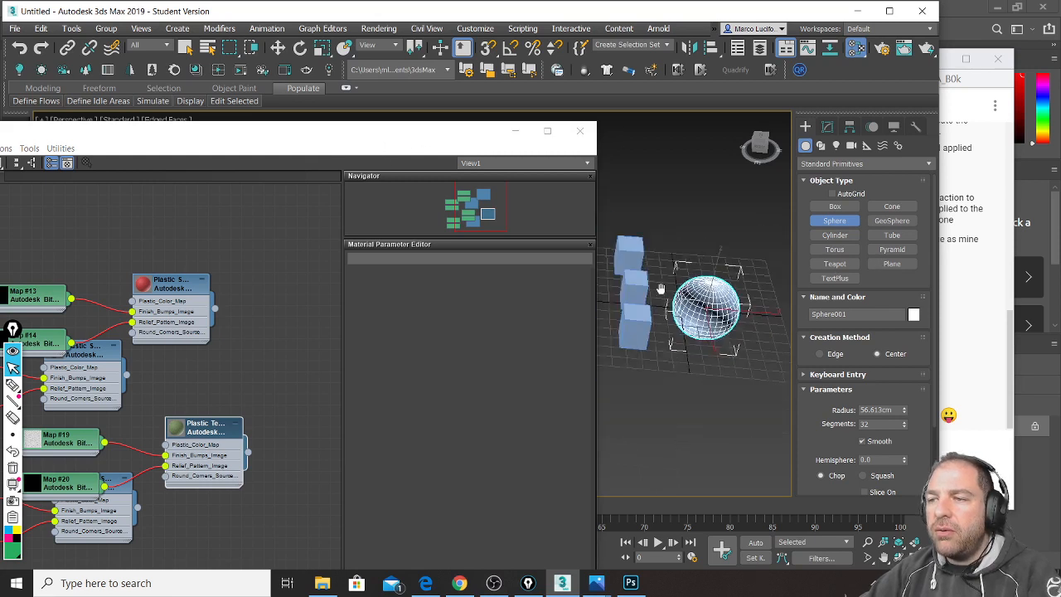
pyautogui.moveTo(661, 288); pyautogui.dragTo(662, 320, button='middle')
pyautogui.scroll(2, 680, 309)
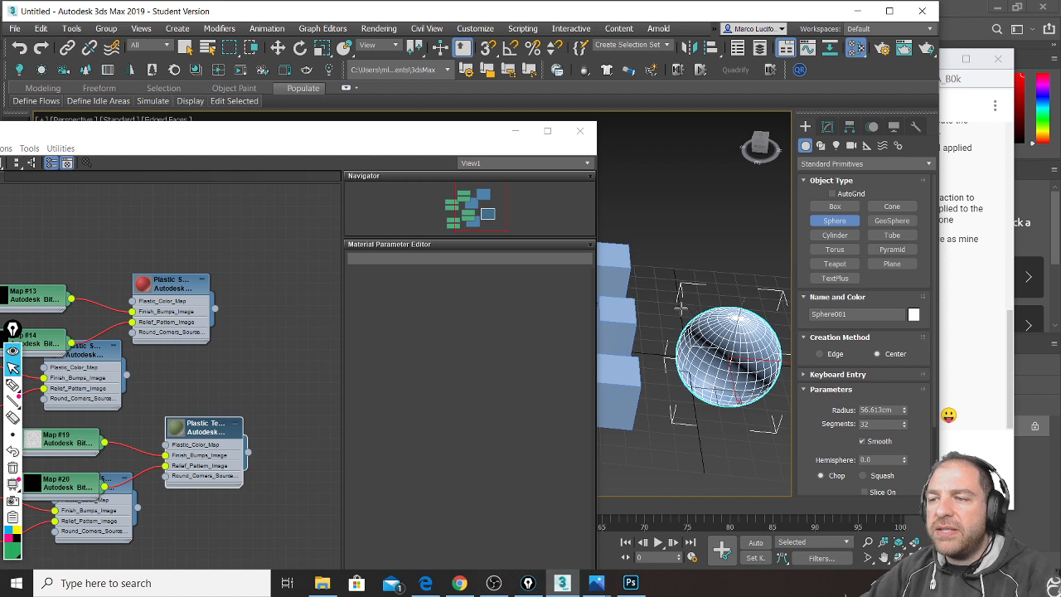
pyautogui.moveTo(318, 129); pyautogui.dragTo(361, 86)
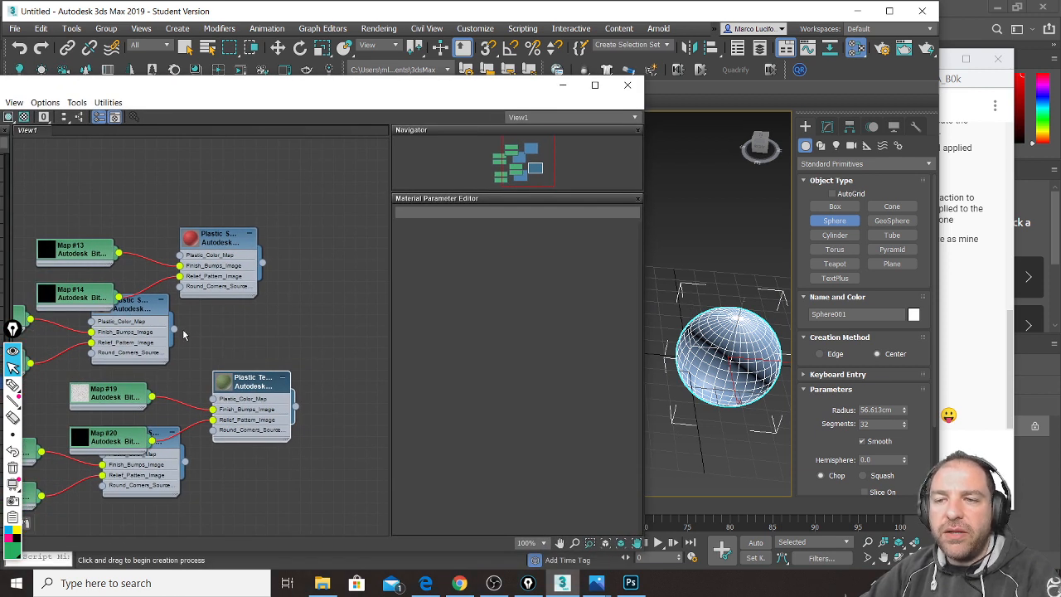
pyautogui.moveTo(136, 309); pyautogui.dragTo(734, 323)
pyautogui.moveTo(660, 320); pyautogui.dragTo(728, 335, button='middle')
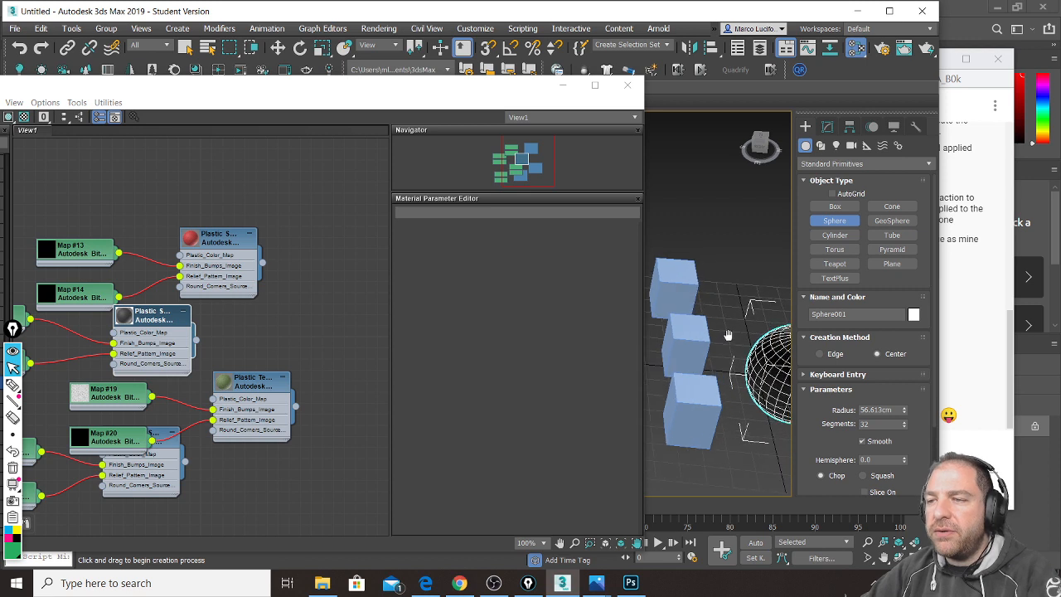
# Step: Apply red, dark green and yellow to the top, middle and bottom boxes, then minimize the editor
pyautogui.moveTo(262, 266); pyautogui.dragTo(667, 286)
pyautogui.moveTo(297, 407); pyautogui.dragTo(697, 348)
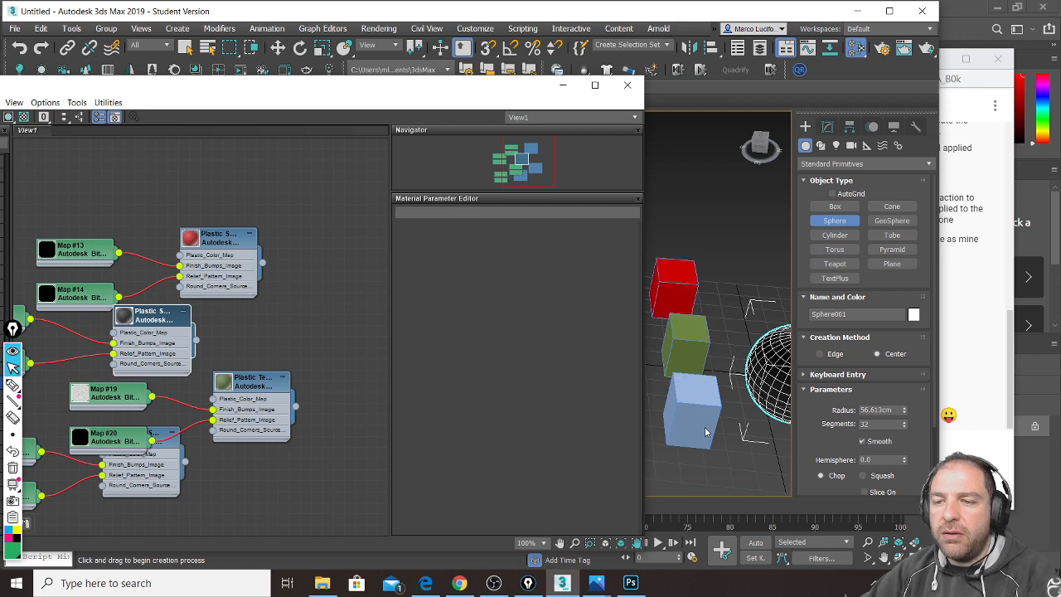
pyautogui.moveTo(185, 463); pyautogui.dragTo(709, 412)
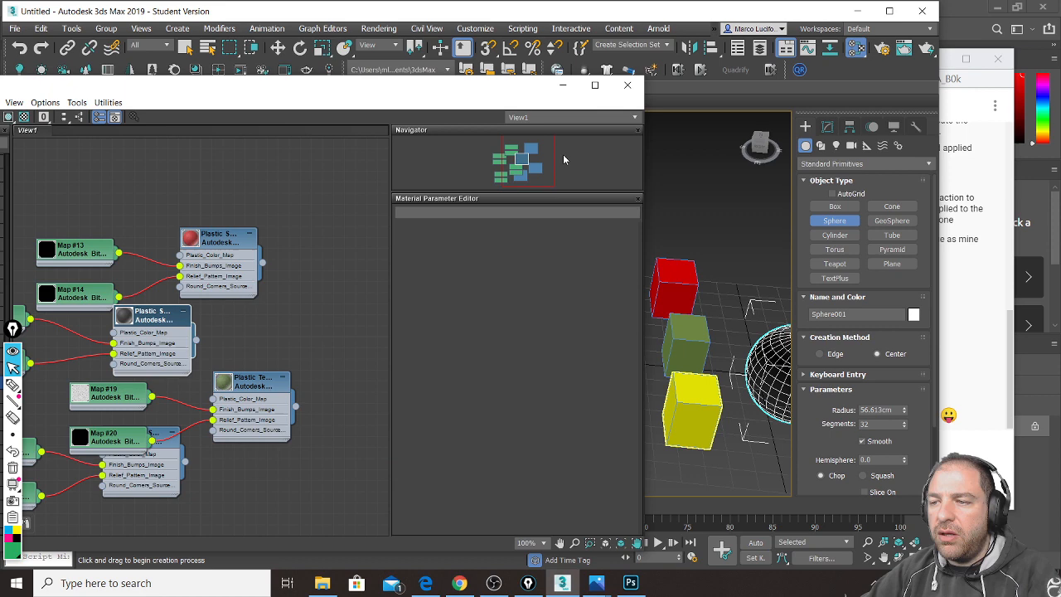
pyautogui.click(563, 85)
pyautogui.moveTo(658, 304); pyautogui.dragTo(484, 282, button='middle')
# Step: Switch the viewport to Default Shading with Edged Faces turned off
pyautogui.scroll(3, 448, 265)
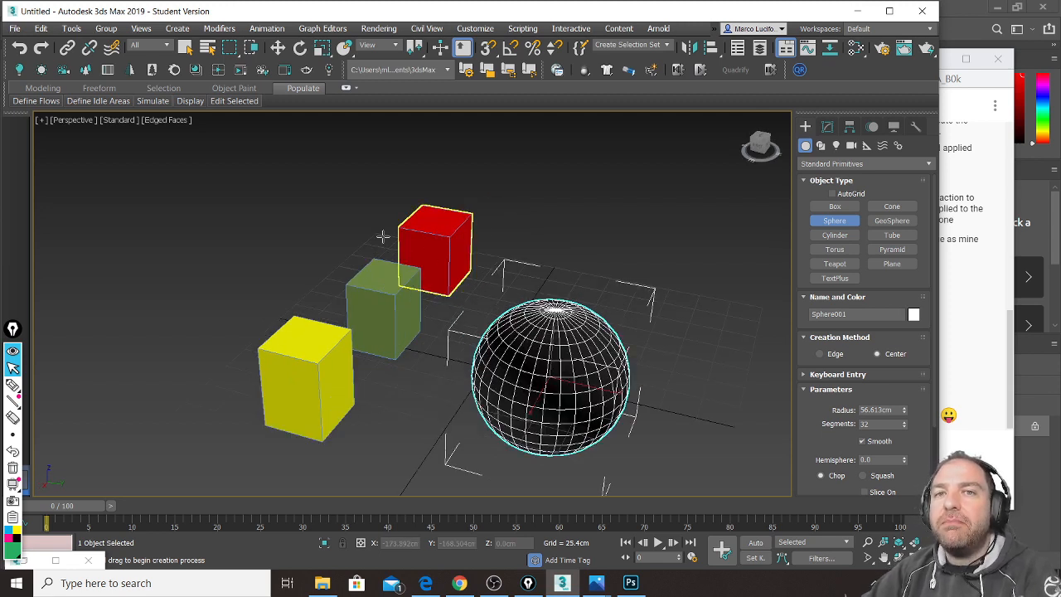
pyautogui.click(186, 121)
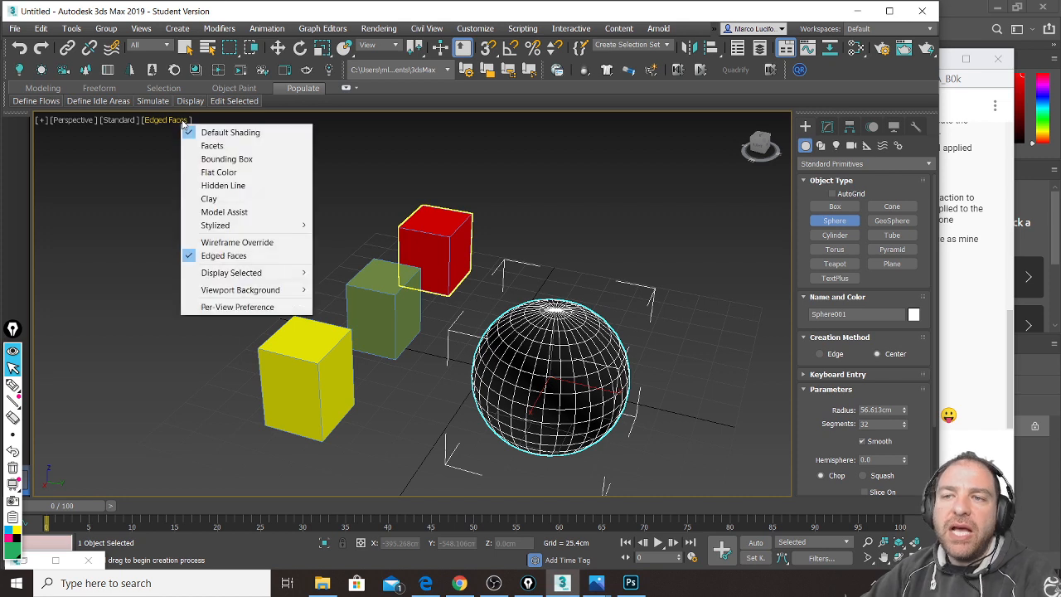
pyautogui.click(223, 255)
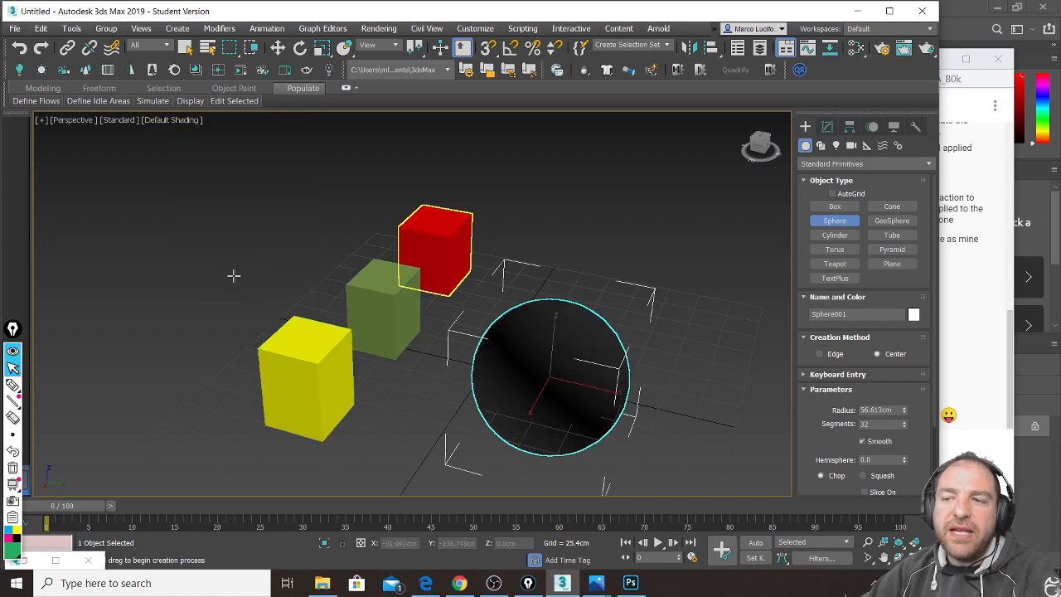
pyautogui.moveTo(287, 274)
pyautogui.keyDown('alt'); pyautogui.mouseDown(button='middle')
pyautogui.moveTo(383, 251)
pyautogui.moveTo(290, 275)
pyautogui.moveTo(282, 296)
pyautogui.mouseUp(button='middle'); pyautogui.keyUp('alt')
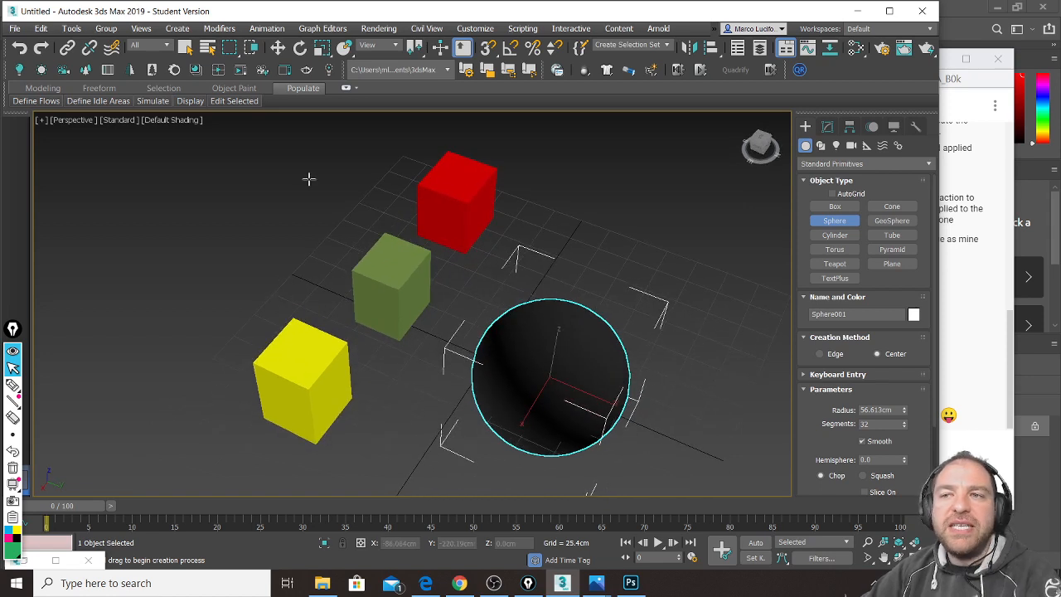
# Step: With Select and Move, push the red cube onto the sphere and green and yellow into its sides
pyautogui.click(277, 47)
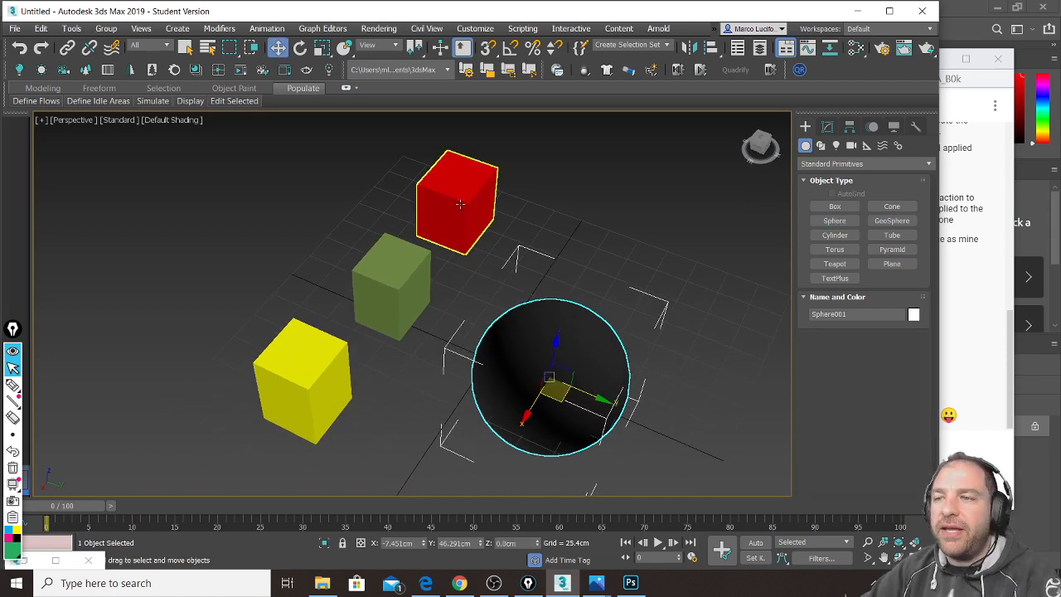
pyautogui.click(464, 236)
pyautogui.moveTo(469, 248); pyautogui.dragTo(546, 335)
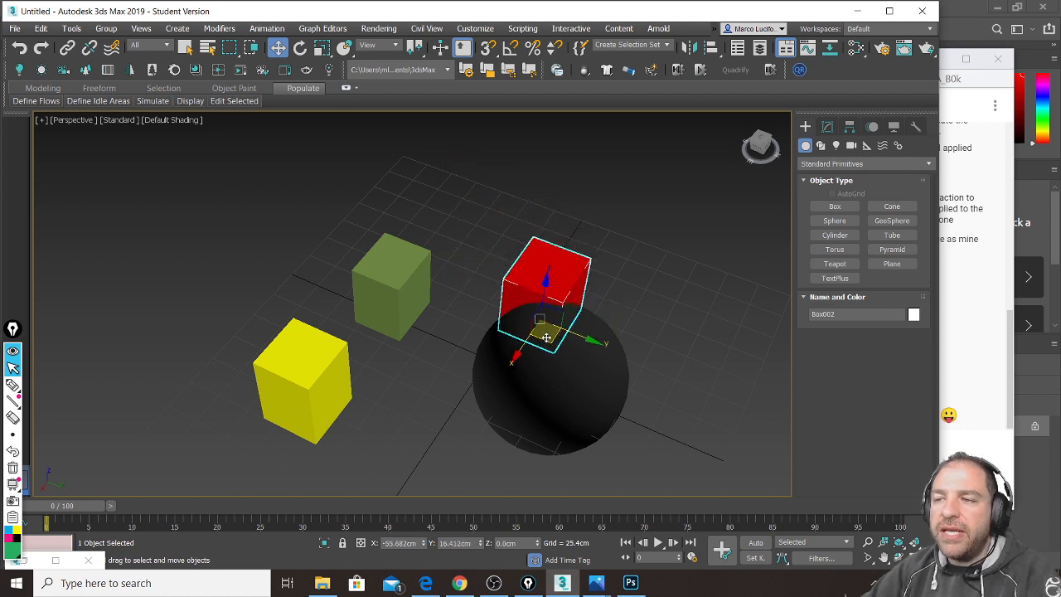
pyautogui.click(416, 279)
pyautogui.moveTo(409, 325); pyautogui.dragTo(494, 383)
pyautogui.click(336, 394)
pyautogui.moveTo(293, 431); pyautogui.dragTo(609, 415)
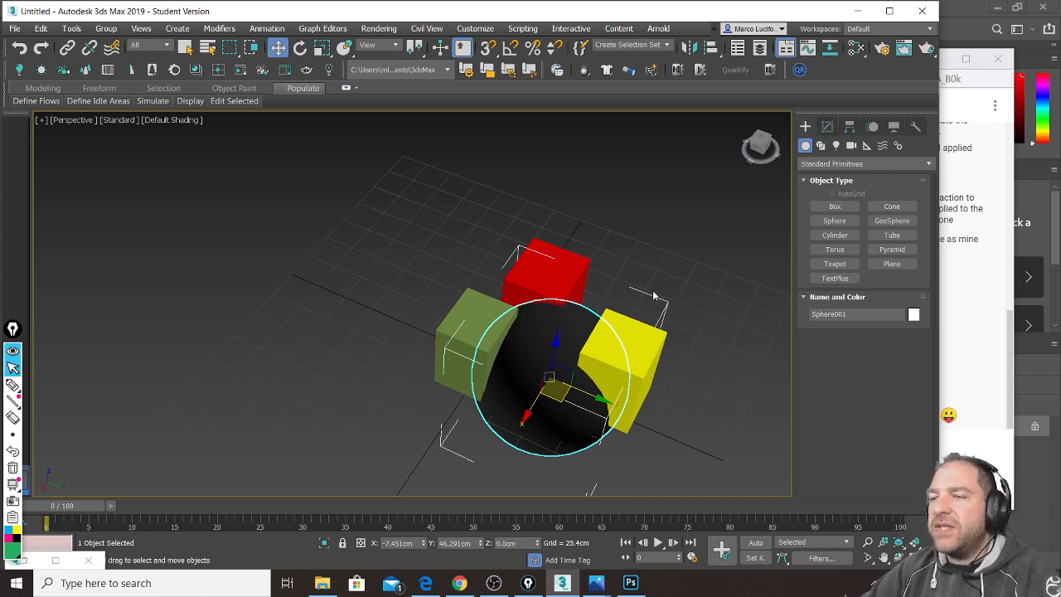
pyautogui.scroll(5, 630, 290)
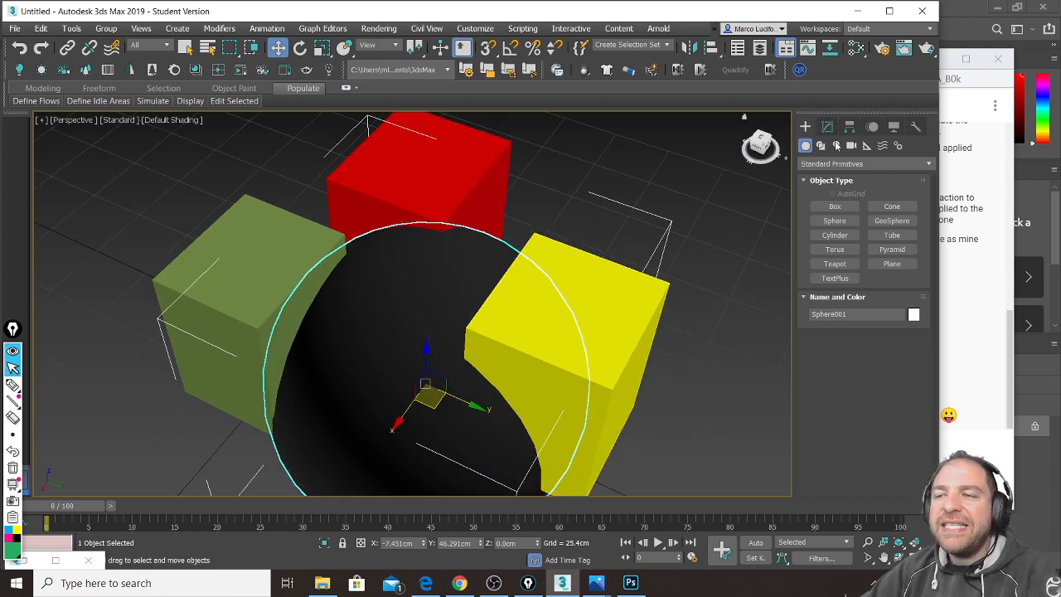
# Step: Make Sphere001 a Compound ProBoolean set to Subtraction and enter Start Picking mode
pyautogui.click(829, 163)
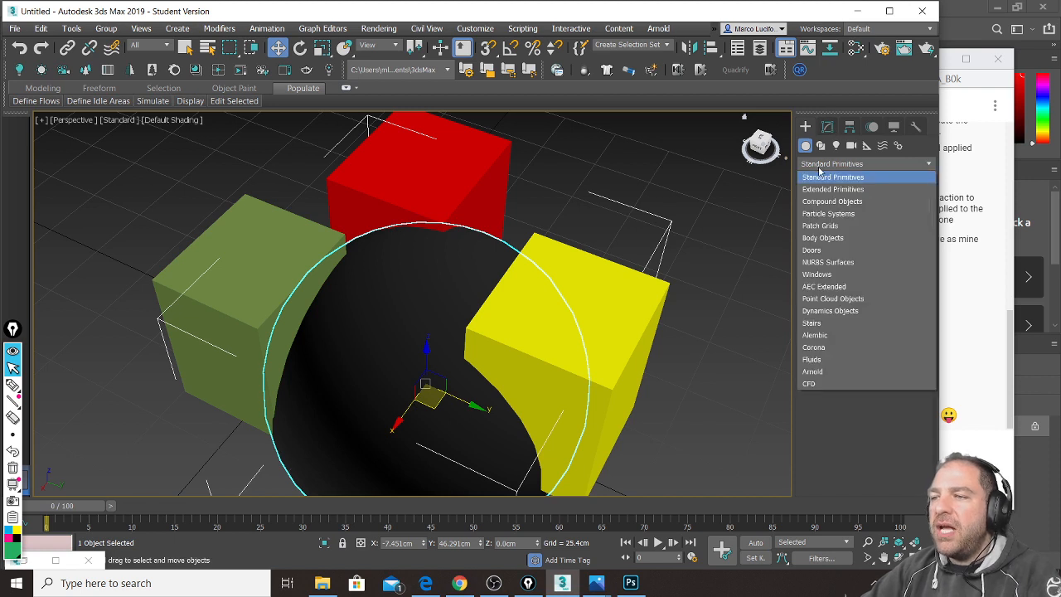
pyautogui.click(832, 202)
pyautogui.click(838, 278)
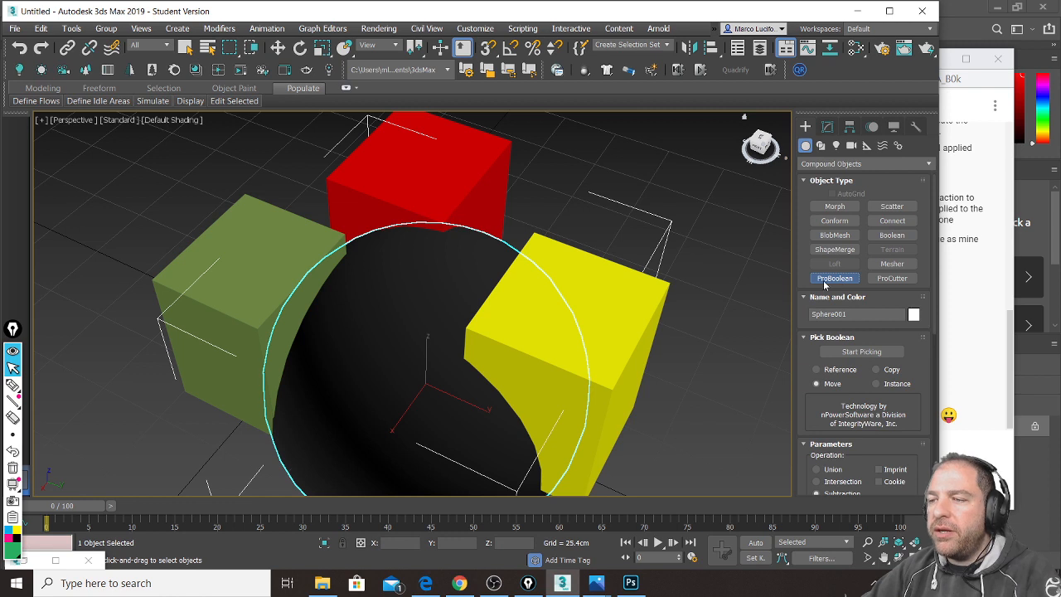
pyautogui.scroll(6, 709, 304)
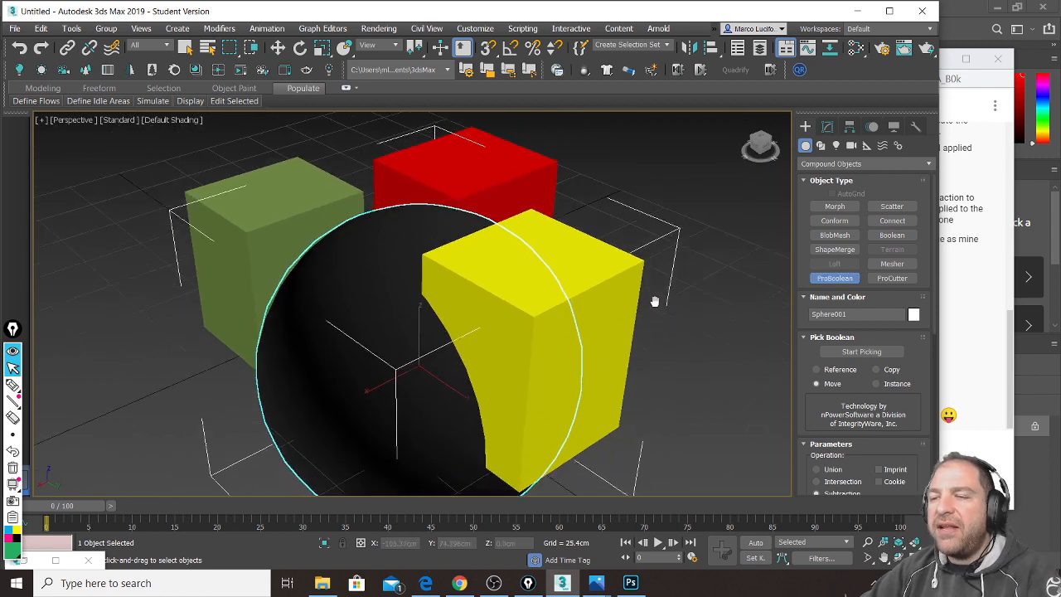
pyautogui.scroll(-6, 659, 313)
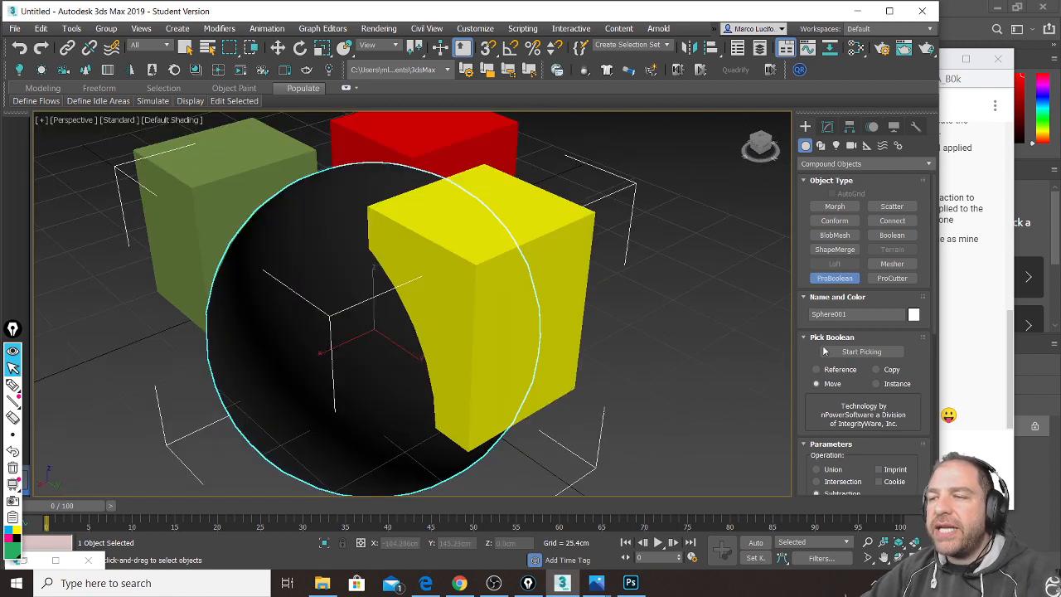
pyautogui.scroll(-2, 816, 427)
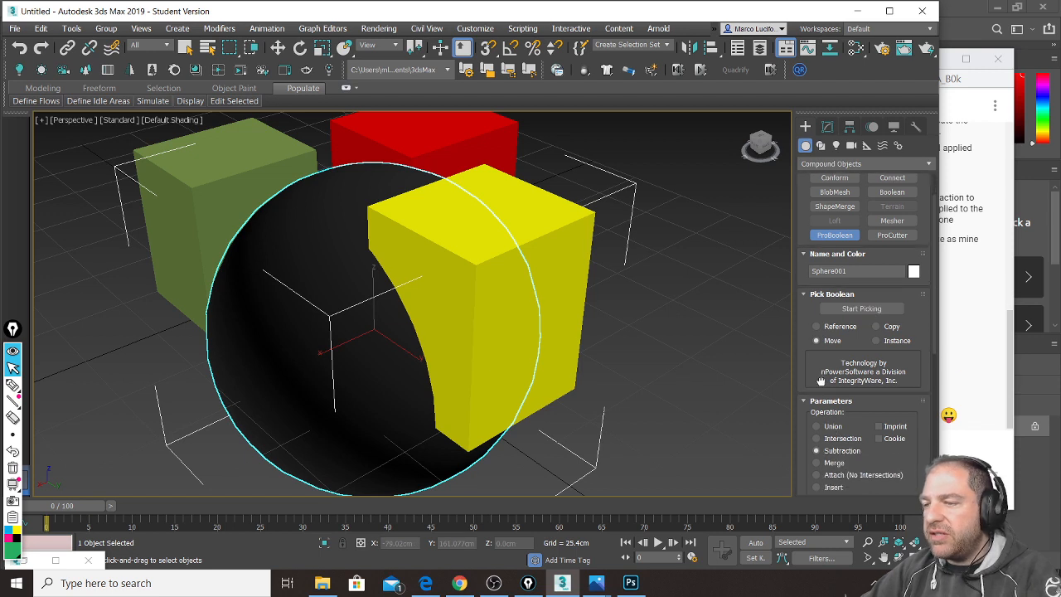
pyautogui.click(863, 307)
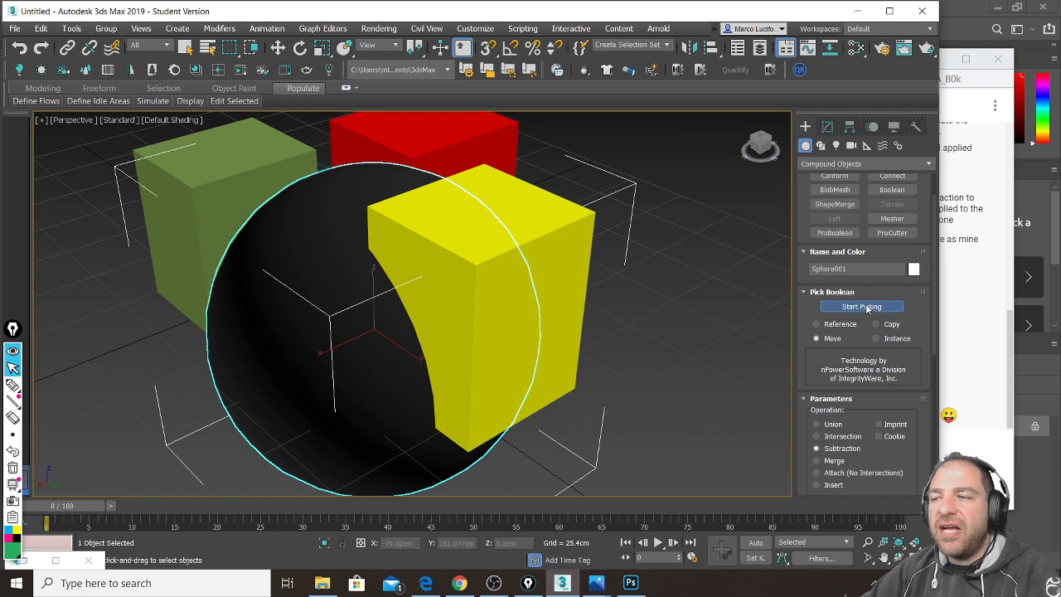
# Step: Pick the yellow, red and green boxes as subtraction operands of the sphere
pyautogui.click(585, 252)
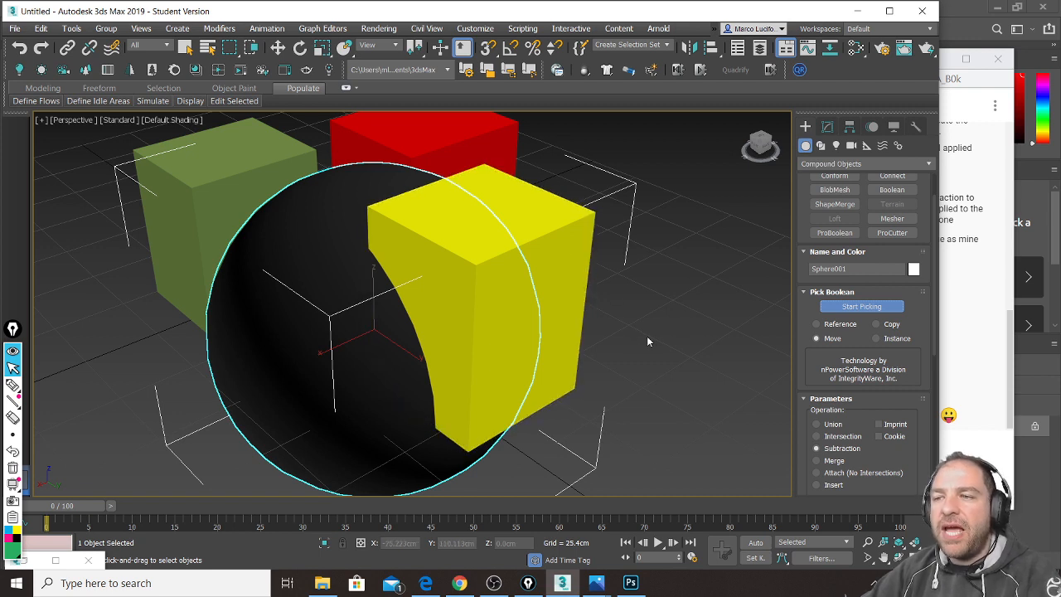
pyautogui.click(579, 248)
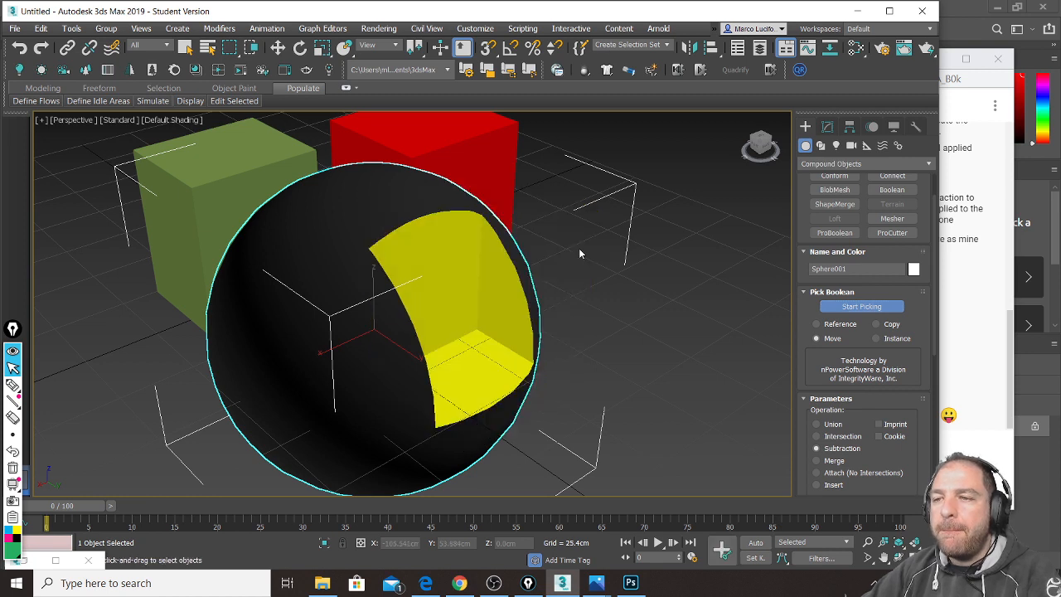
pyautogui.keyDown('alt'); pyautogui.moveTo(618, 286); pyautogui.dragTo(534, 284, button='middle'); pyautogui.keyUp('alt')
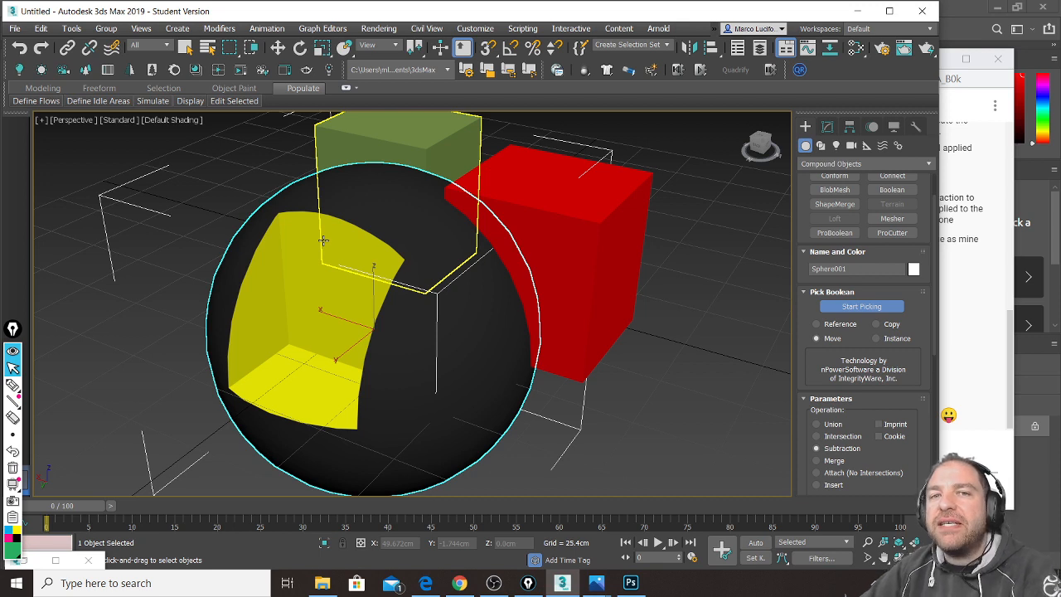
pyautogui.keyDown('alt'); pyautogui.moveTo(676, 325); pyautogui.dragTo(613, 324, button='middle'); pyautogui.keyUp('alt')
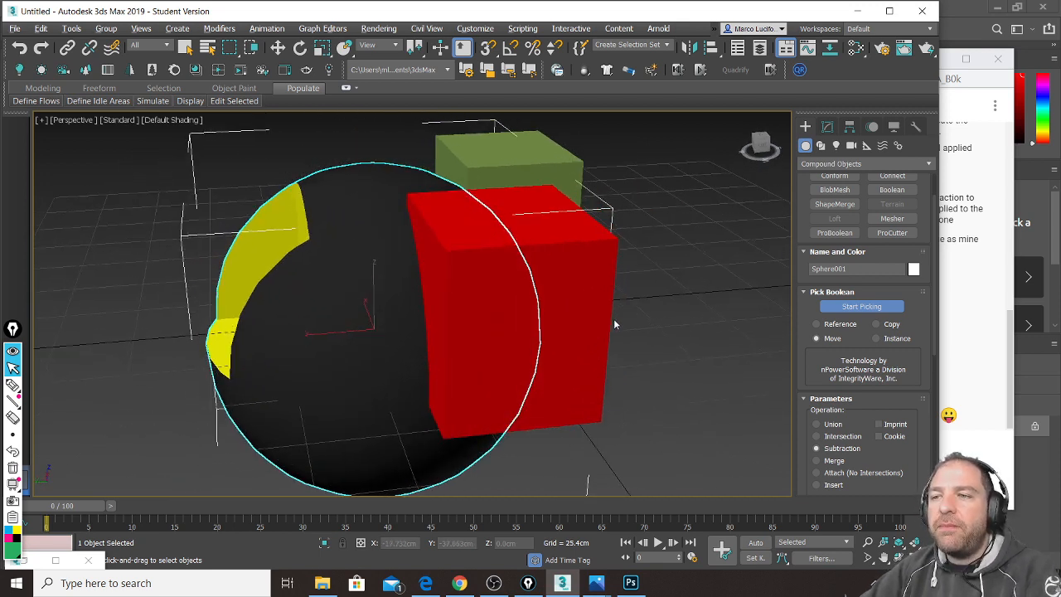
pyautogui.click(583, 282)
pyautogui.keyDown('alt'); pyautogui.moveTo(660, 348); pyautogui.dragTo(383, 311, button='middle'); pyautogui.keyUp('alt')
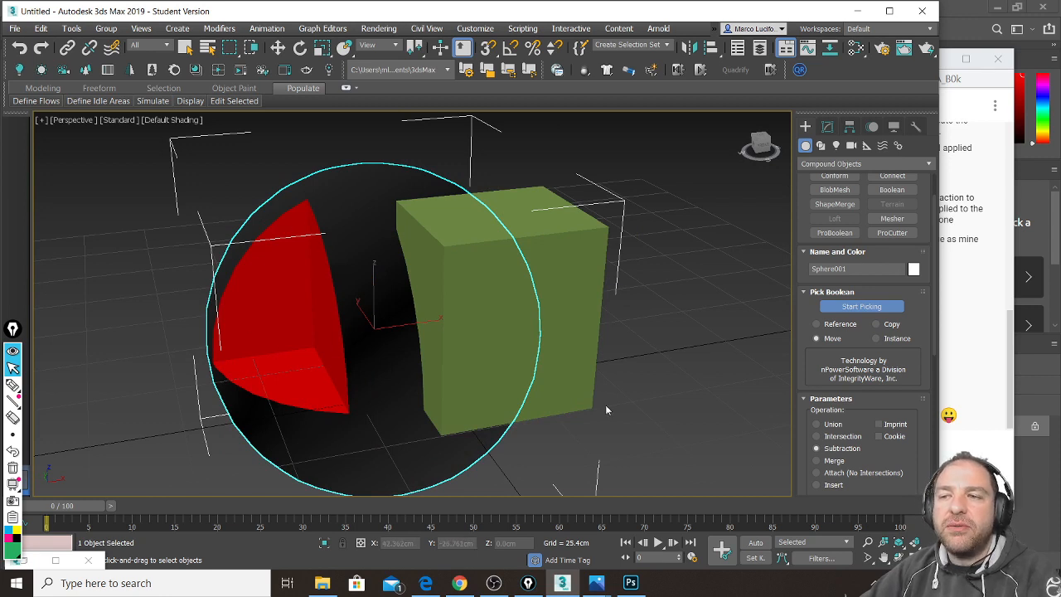
pyautogui.click(590, 249)
# Step: Orbit around the sphere to inspect the coloured cut sections, then bring up the live chat
pyautogui.keyDown('alt'); pyautogui.moveTo(639, 310); pyautogui.dragTo(452, 327, button='middle'); pyautogui.keyUp('alt')
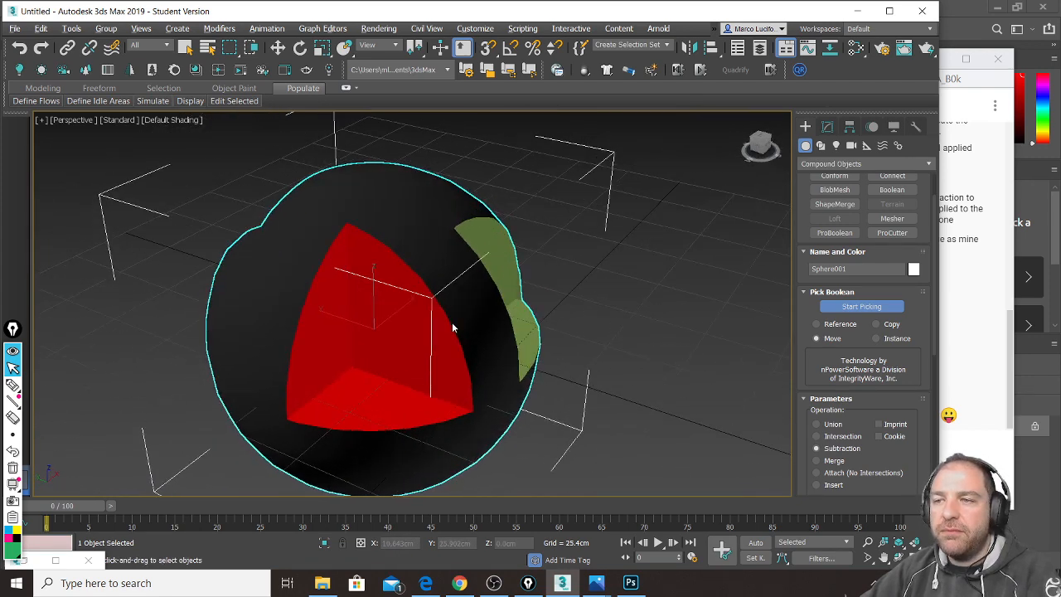
pyautogui.keyDown('alt'); pyautogui.moveTo(581, 351); pyautogui.dragTo(502, 349, button='middle'); pyautogui.keyUp('alt')
pyautogui.keyDown('alt'); pyautogui.moveTo(627, 352); pyautogui.dragTo(477, 338, button='middle'); pyautogui.keyUp('alt')
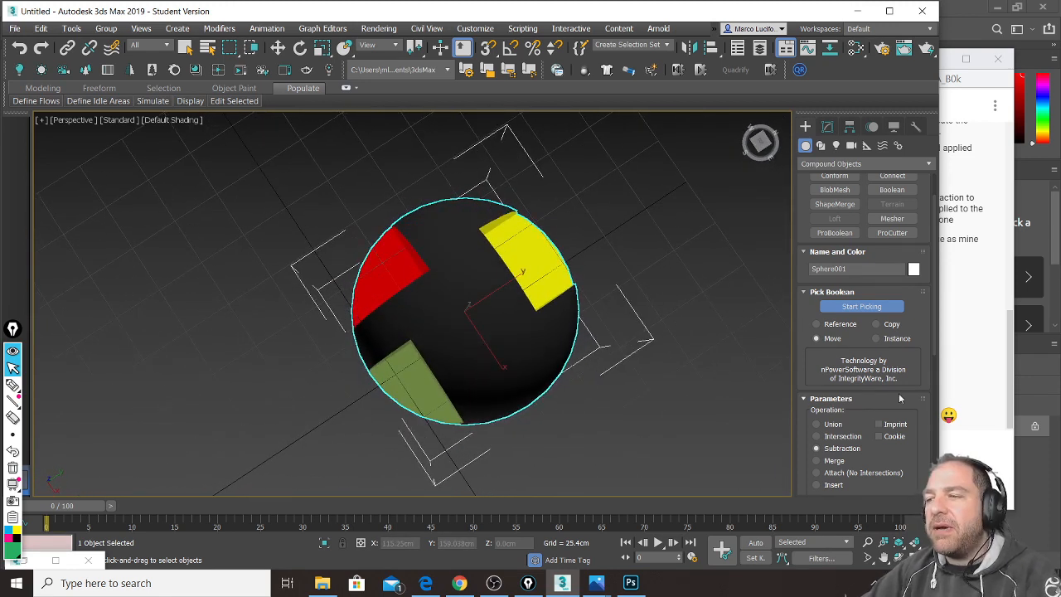
pyautogui.click(1012, 380)
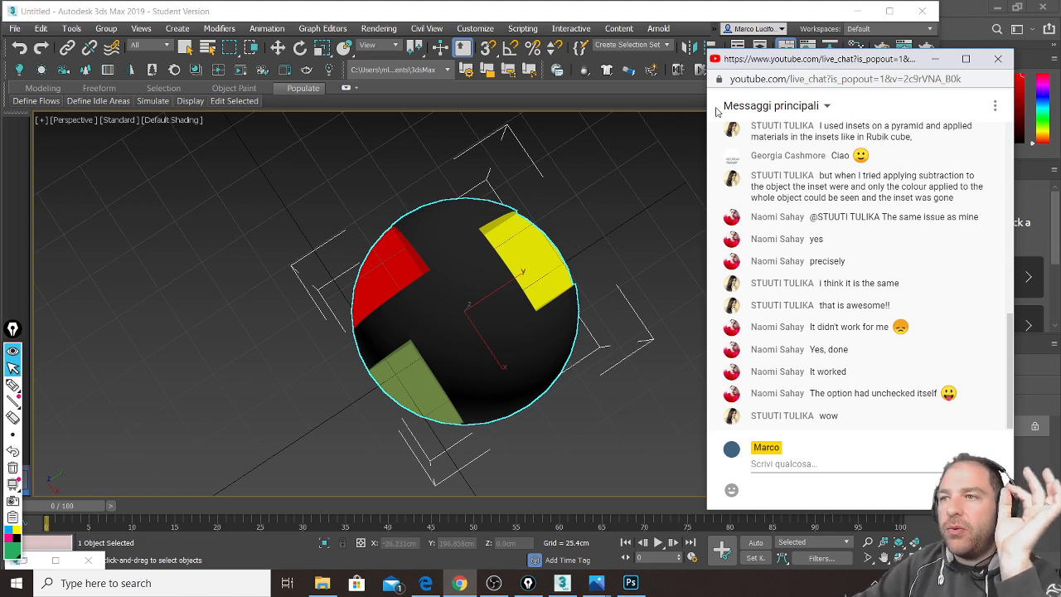
# Step: Return to the 3ds Max window from the live chat popout
pyautogui.click(648, 10)
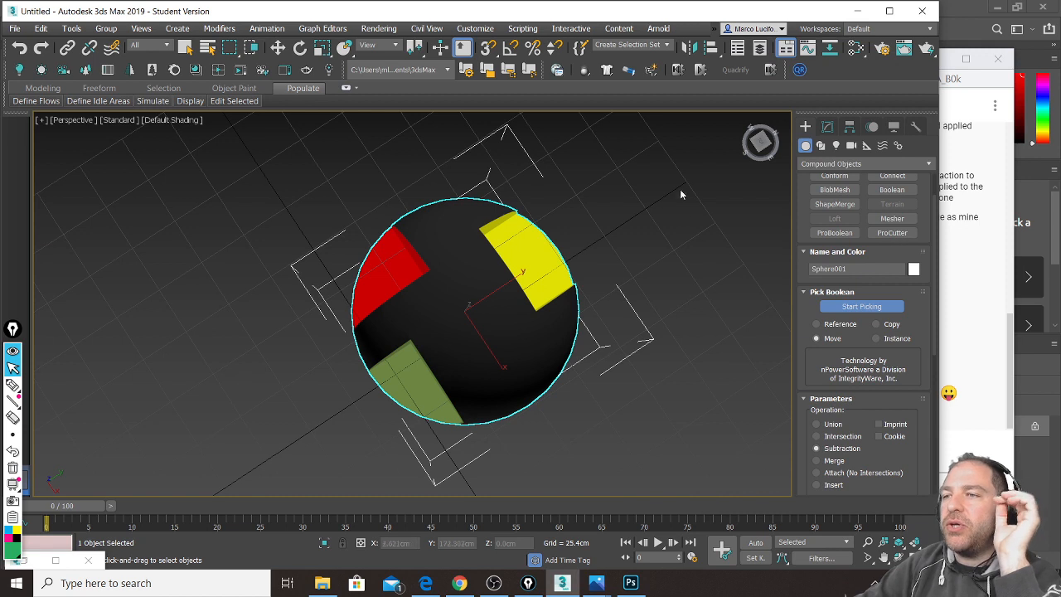
# Step: Exit picking with W, delete the Boolean sphere and switch to Standard Primitives
pyautogui.press('w')
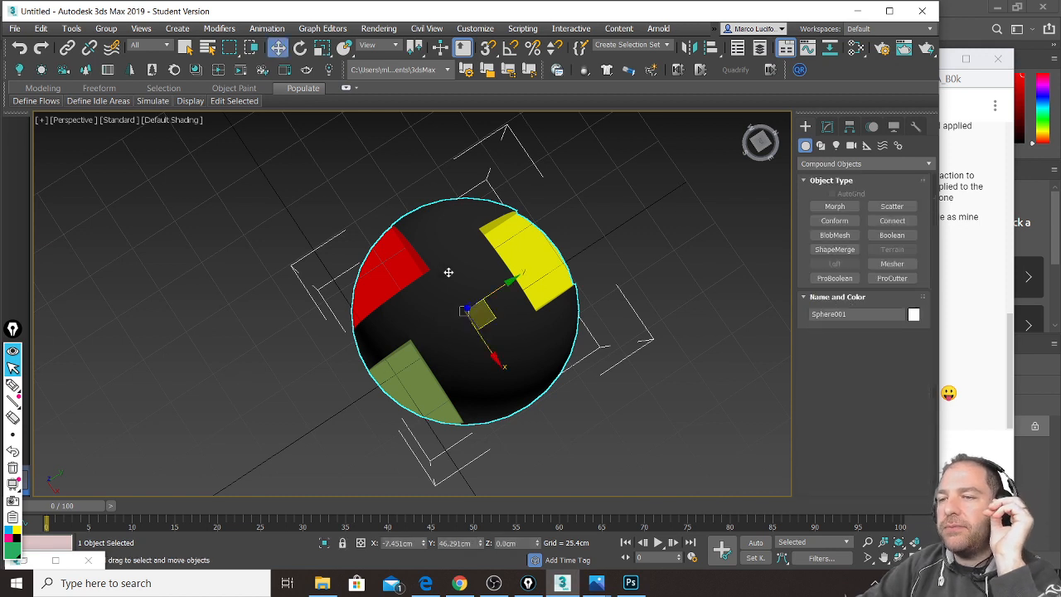
pyautogui.press('Delete')
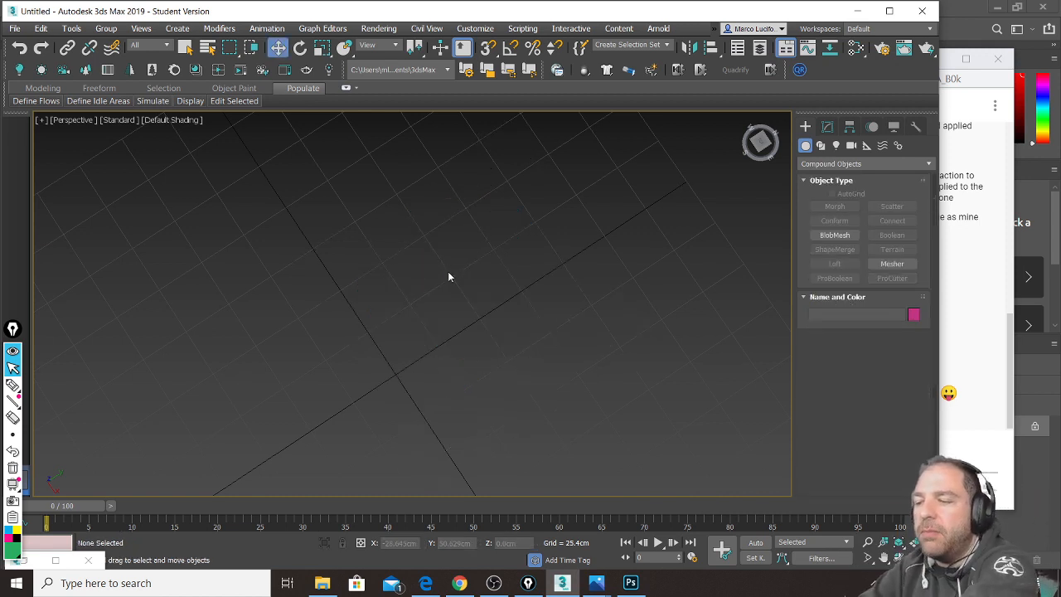
pyautogui.click(842, 164)
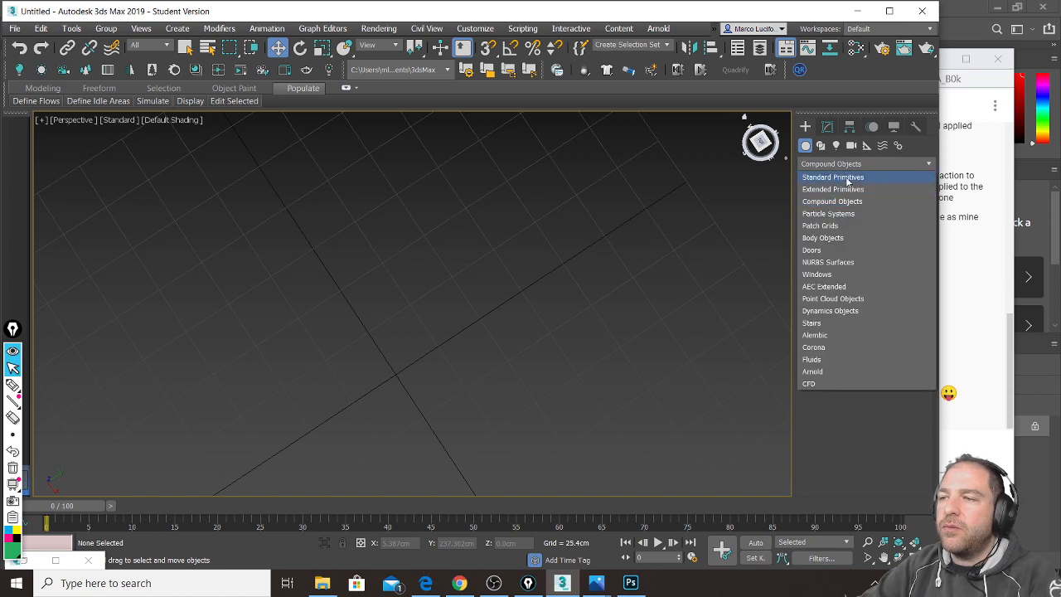
pyautogui.click(849, 176)
# Step: Draw Box001 of about 185 × 188 × 202 cm and show it with Edged Faces
pyautogui.click(850, 207)
pyautogui.keyDown('alt'); pyautogui.moveTo(490, 320); pyautogui.dragTo(504, 258, button='middle'); pyautogui.keyUp('alt')
pyautogui.scroll(-5, 489, 269)
pyautogui.click(483, 230)
pyautogui.moveTo(504, 228); pyautogui.dragTo(465, 358)
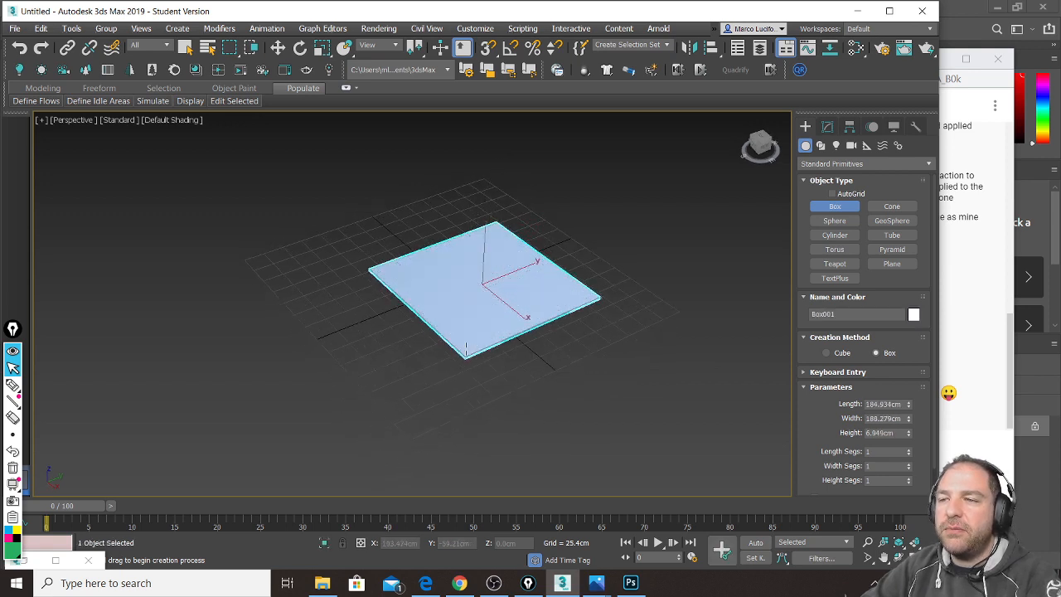
pyautogui.moveTo(538, 199); pyautogui.dragTo(518, 241, button='middle')
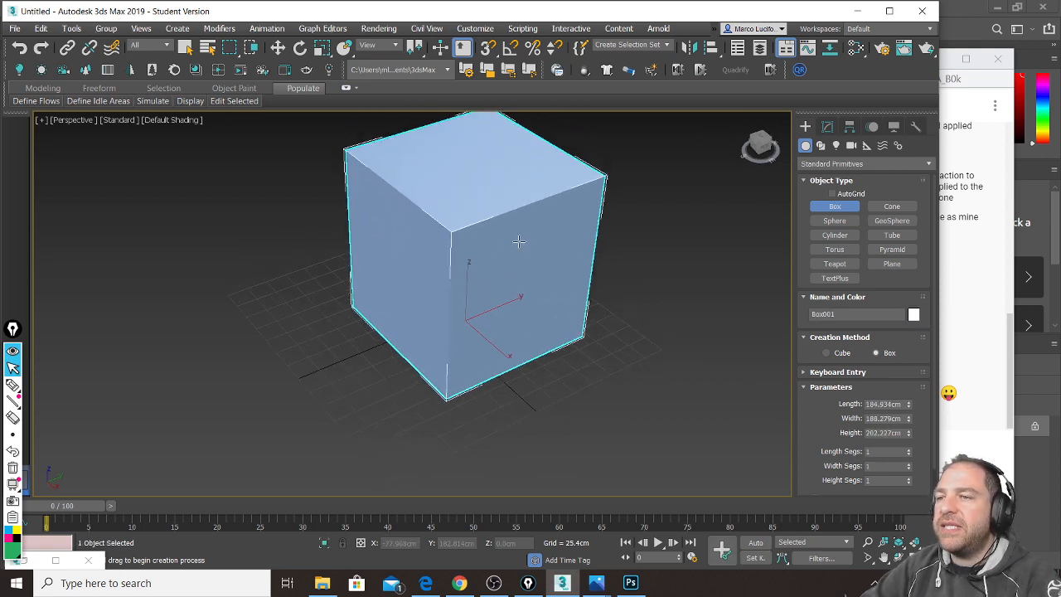
pyautogui.press('F4')
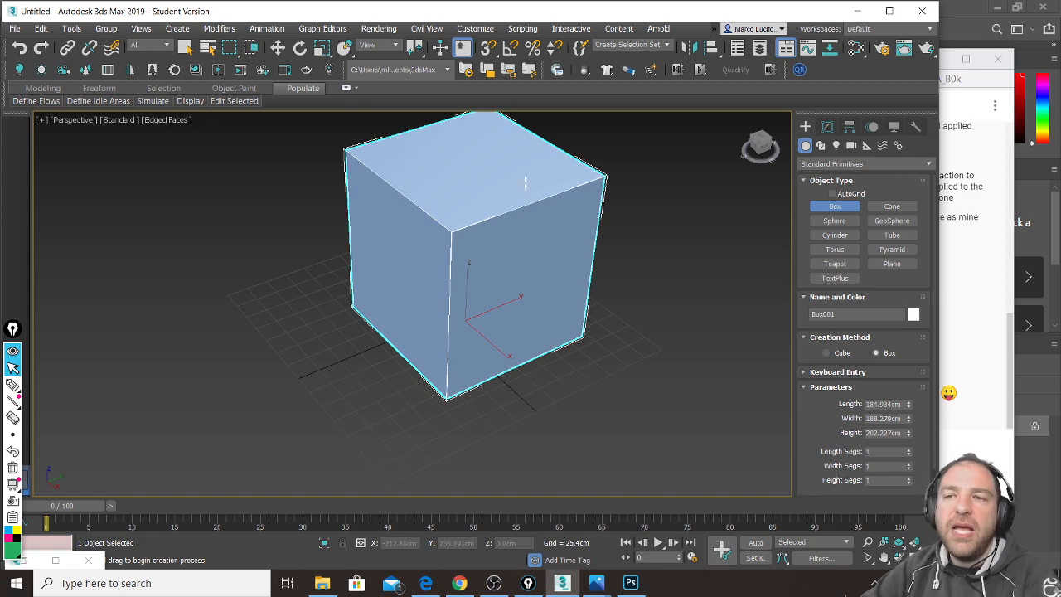
pyautogui.click(829, 127)
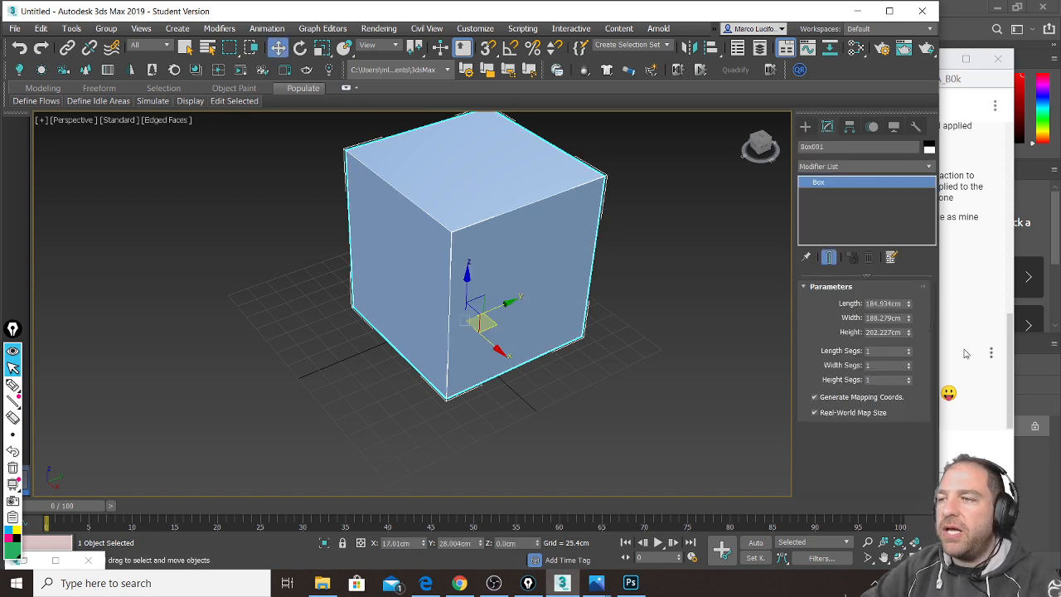
# Step: Set the box's Length, Width and Height Segs to 3
pyautogui.click(910, 352)
pyautogui.click(911, 352)
pyautogui.click(910, 365)
pyautogui.click(910, 365)
pyautogui.click(910, 379)
pyautogui.click(911, 379)
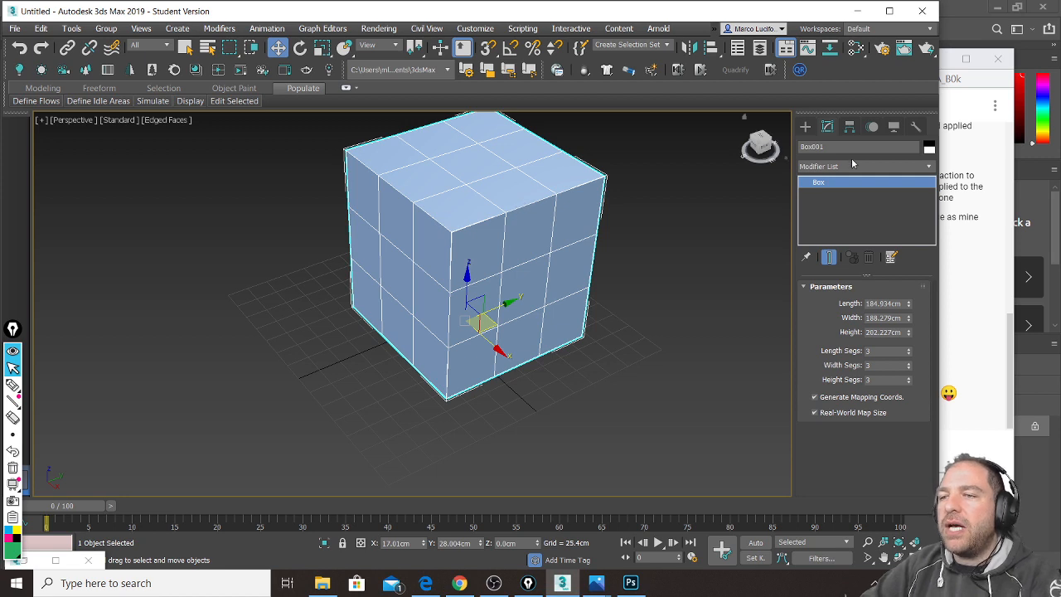
# Step: Add an Edit Poly modifier and marquee-select all polygons in Polygon mode
pyautogui.click(927, 169)
pyautogui.scroll(-5, 888, 427)
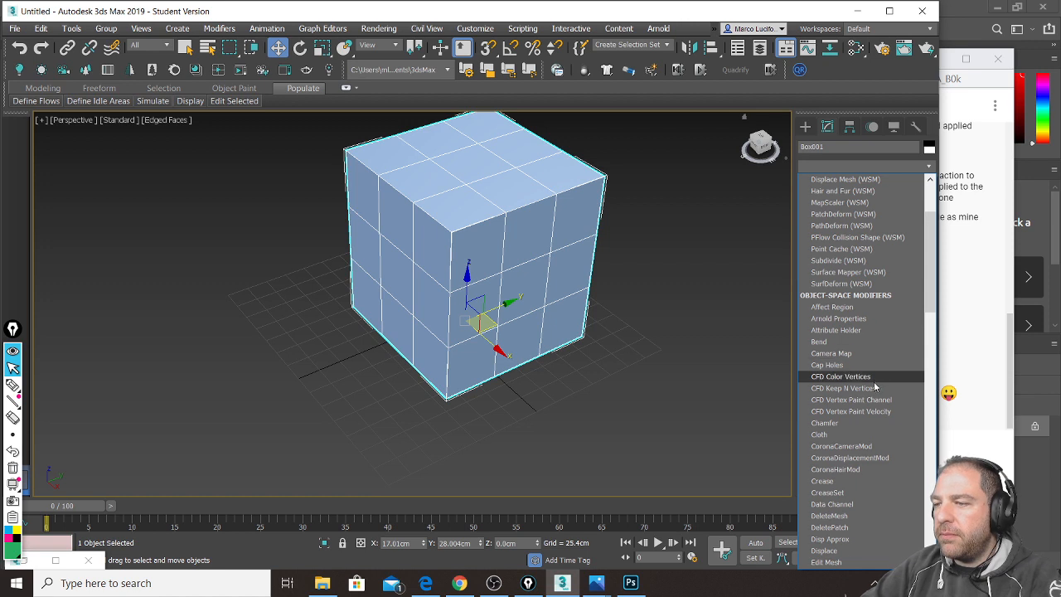
pyautogui.scroll(-2, 875, 406)
pyautogui.click(876, 528)
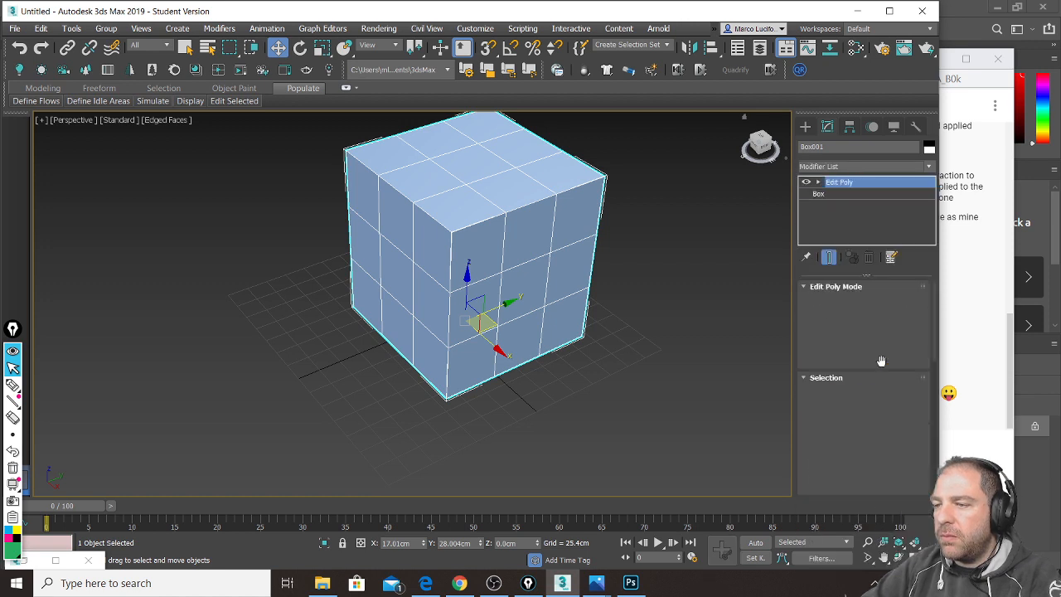
pyautogui.click(875, 395)
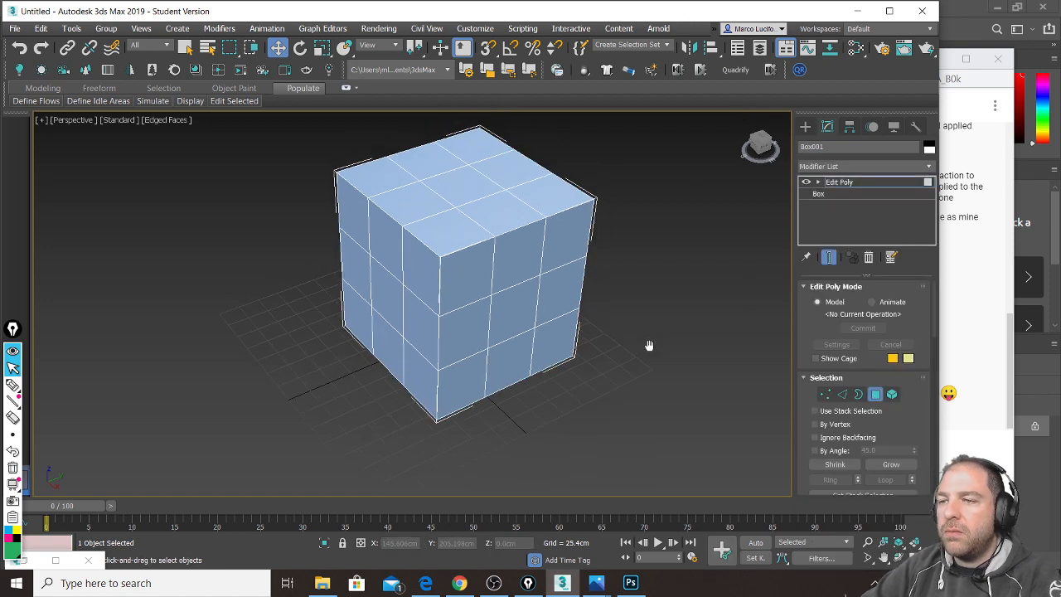
pyautogui.scroll(5, 676, 426)
pyautogui.scroll(-5, 674, 425)
pyautogui.moveTo(674, 420); pyautogui.dragTo(308, 126)
pyautogui.scroll(-5, 916, 475)
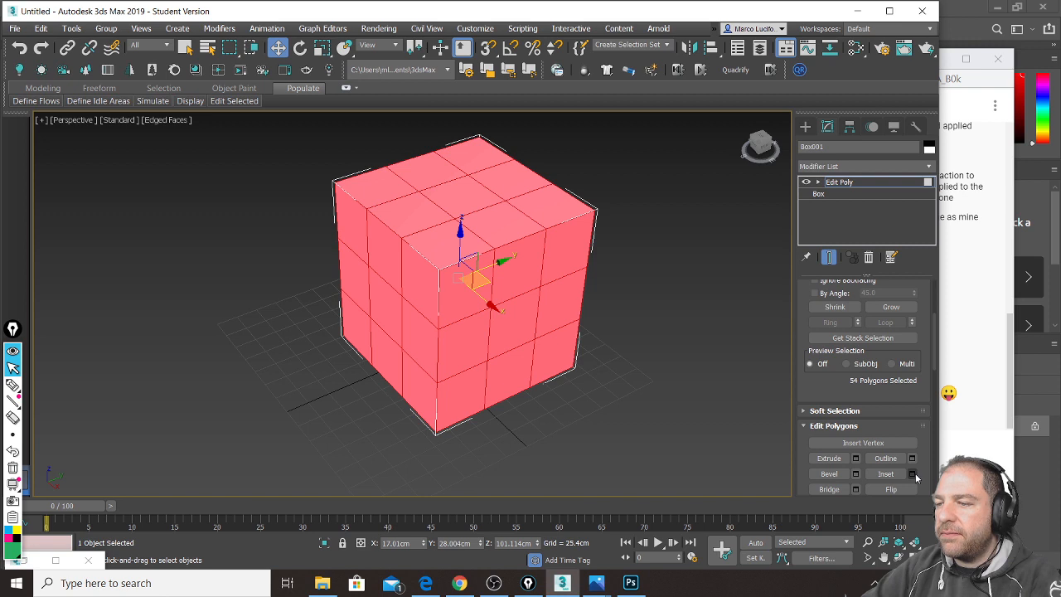
# Step: Inset all polygons by about 2.765 cm, extrude them outward, then deselect them
pyautogui.click(913, 475)
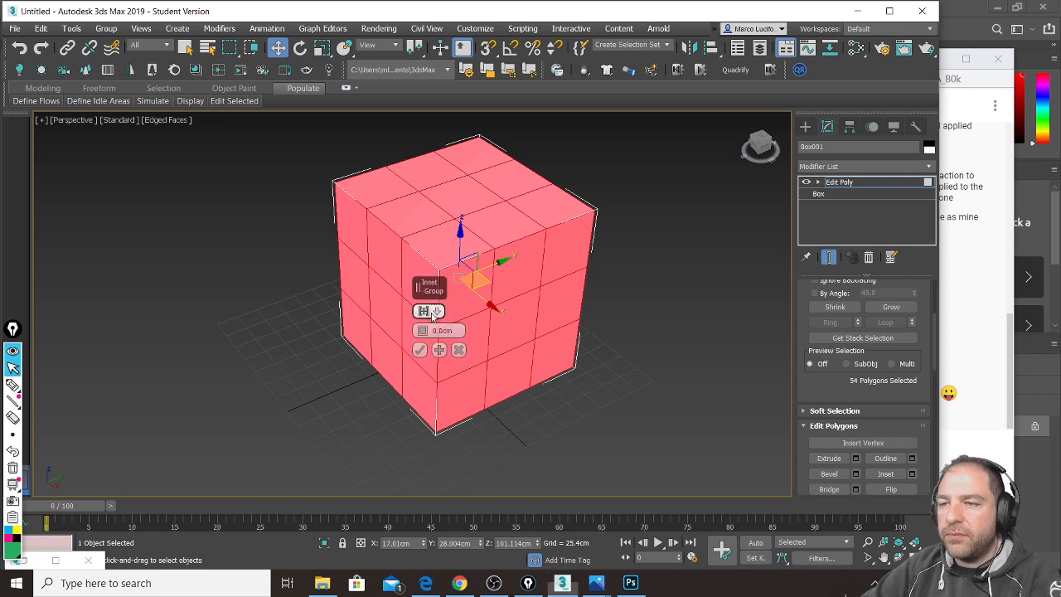
pyautogui.moveTo(423, 331); pyautogui.dragTo(424, 308)
pyautogui.click(420, 349)
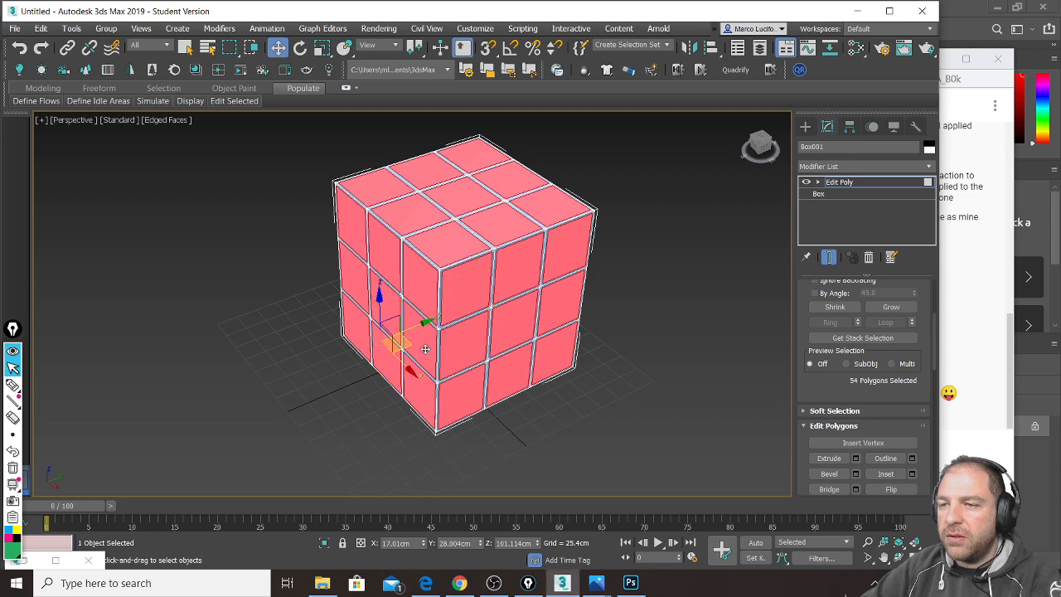
pyautogui.click(856, 457)
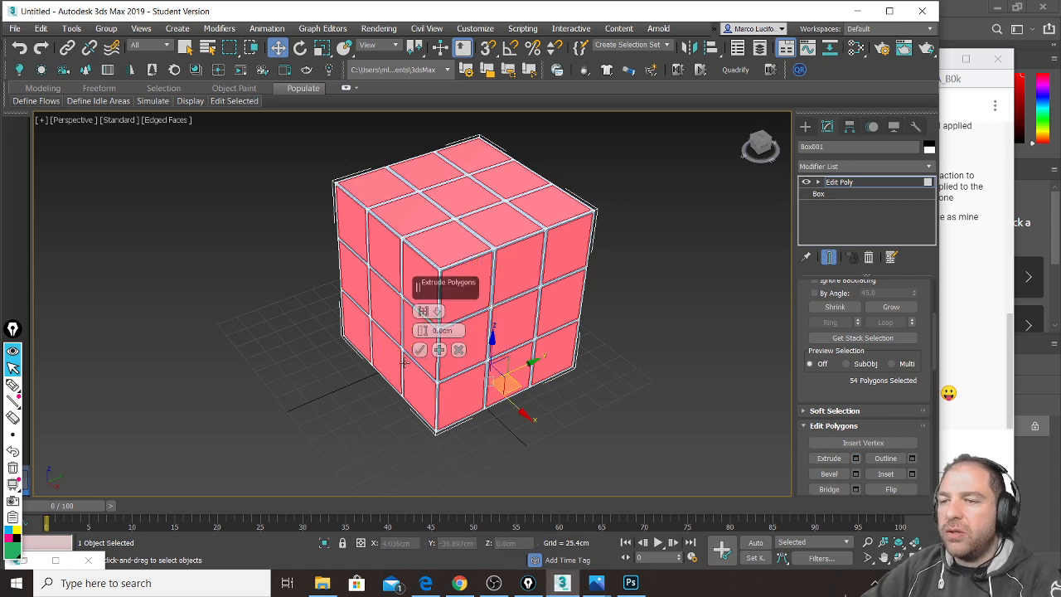
pyautogui.moveTo(422, 331); pyautogui.dragTo(425, 219)
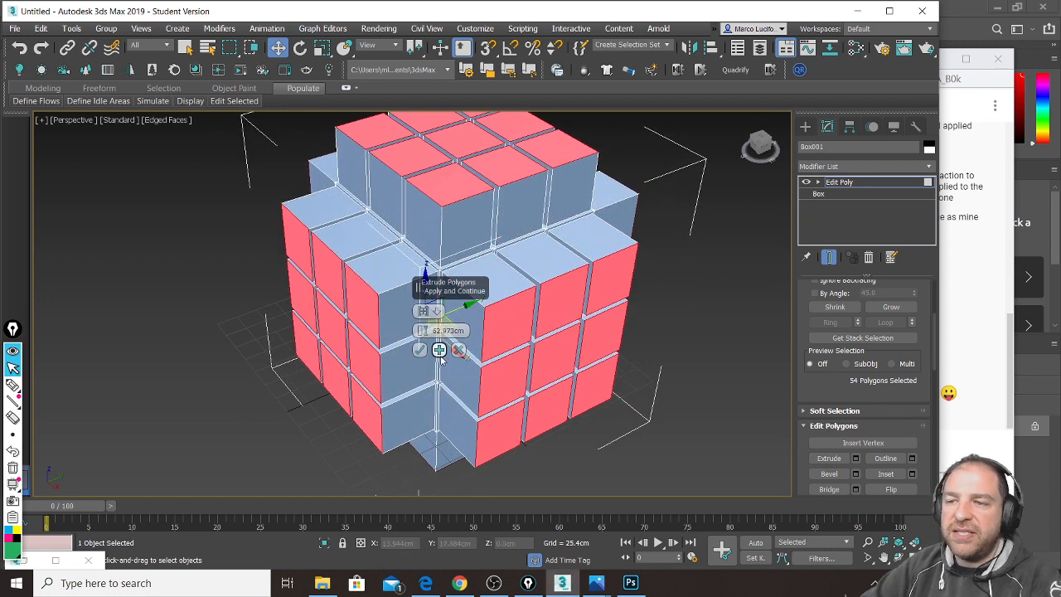
pyautogui.click(419, 349)
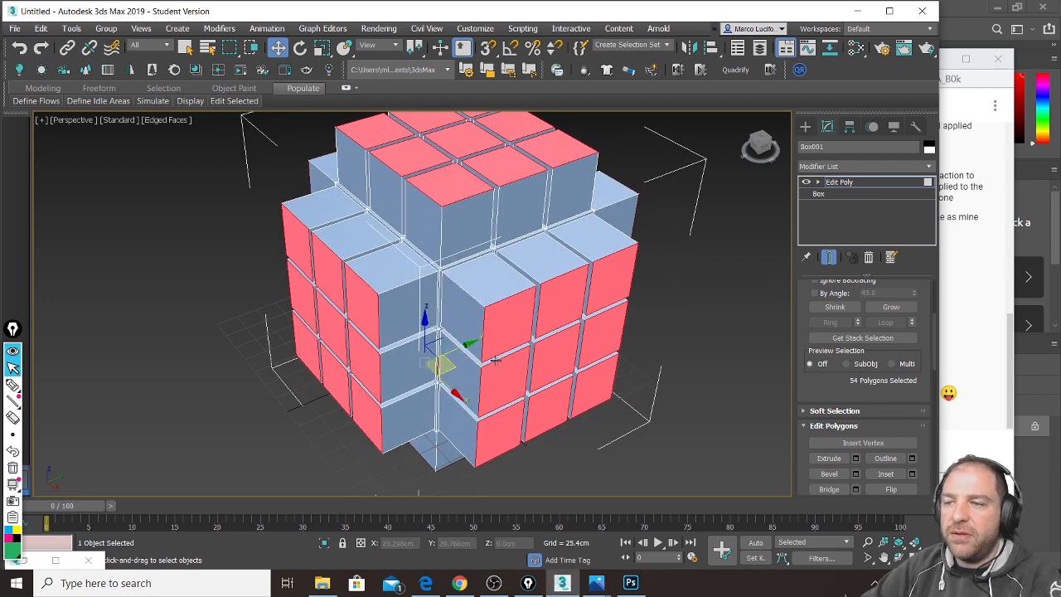
pyautogui.click(710, 391)
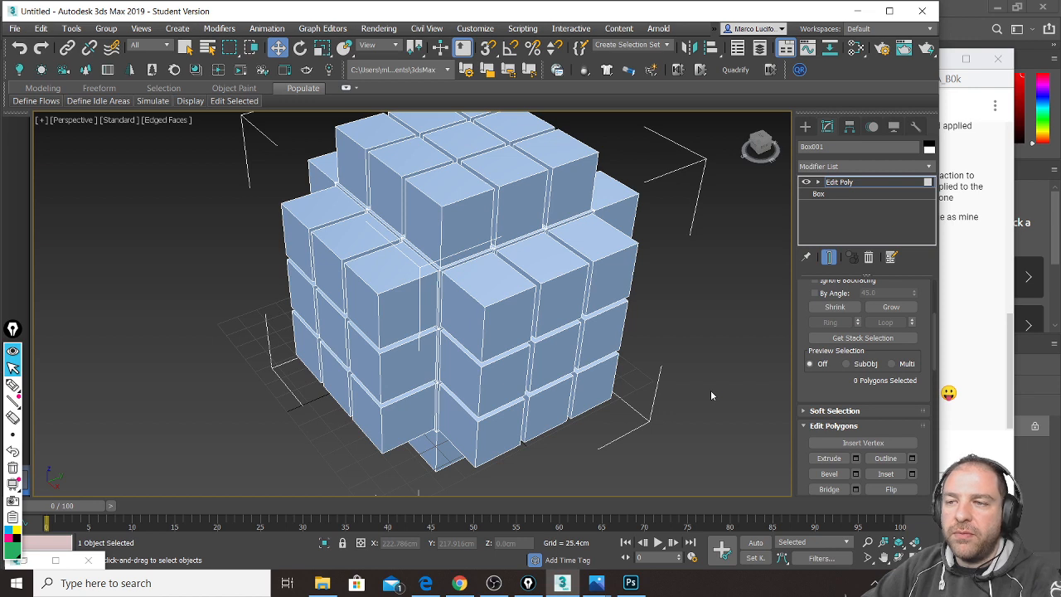
# Step: Open the Slate Material Editor with M and assign the dark Plastic material to the cube array
pyautogui.press('m')
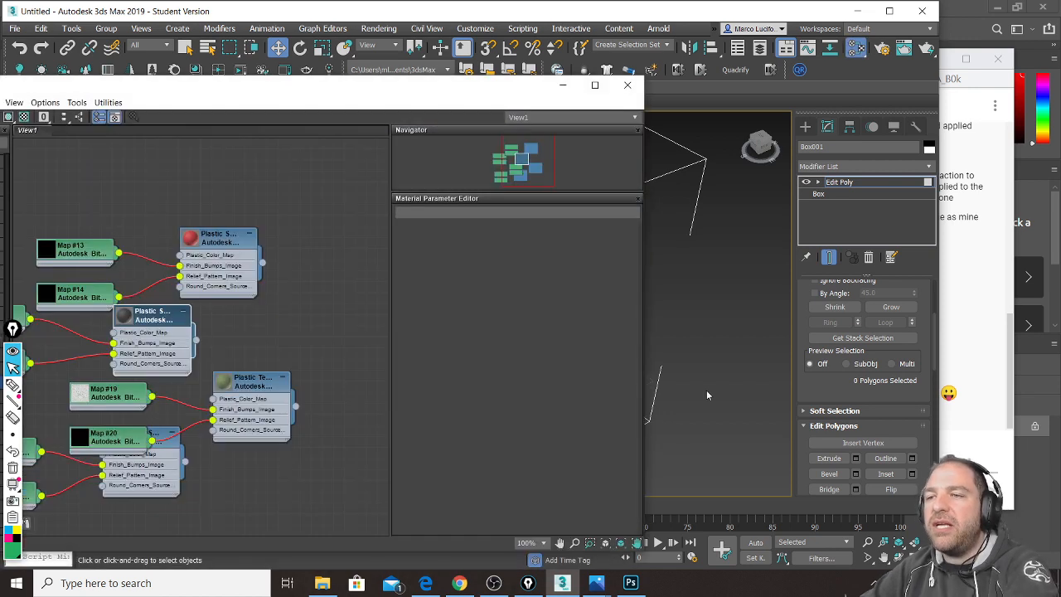
pyautogui.moveTo(318, 92); pyautogui.dragTo(249, 156)
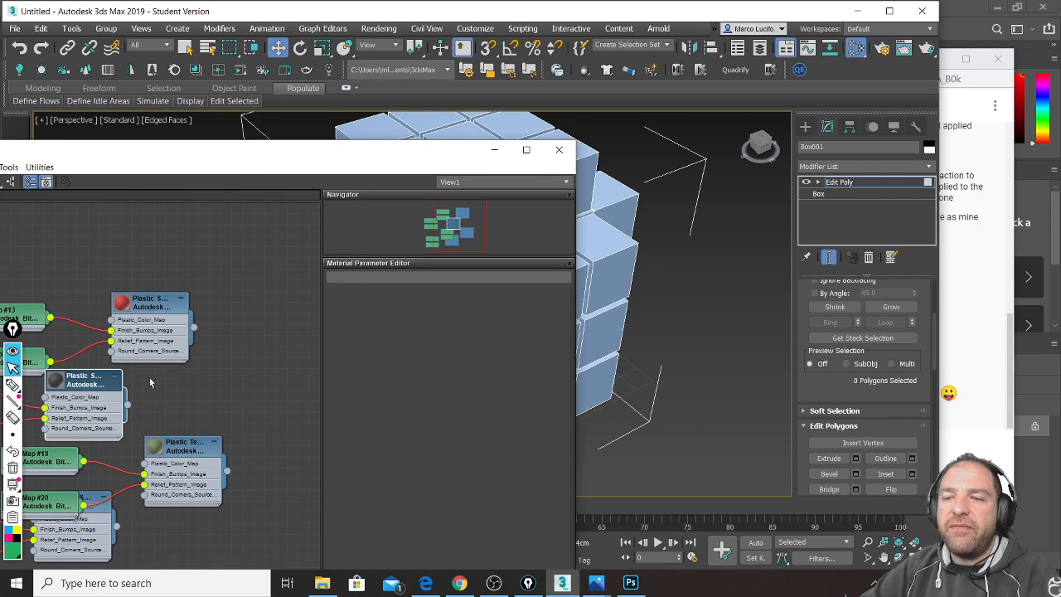
pyautogui.moveTo(129, 407); pyautogui.dragTo(584, 292)
pyautogui.moveTo(420, 157); pyautogui.dragTo(202, 413)
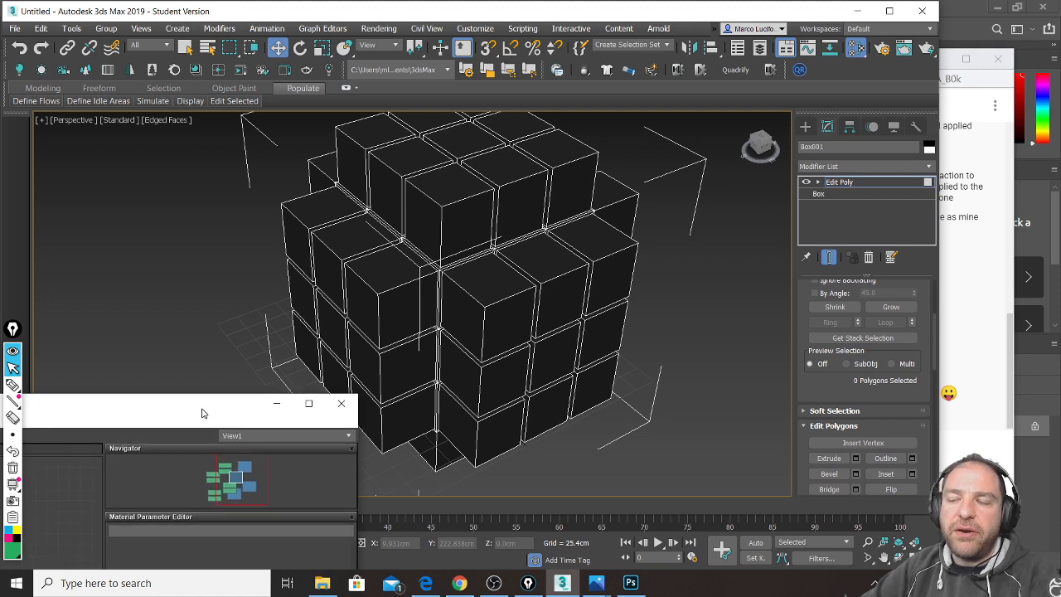
# Step: Start drawing a new Box002 beside the cube array
pyautogui.click(805, 126)
pyautogui.click(844, 210)
pyautogui.scroll(-3, 620, 296)
pyautogui.keyDown('alt'); pyautogui.moveTo(593, 320); pyautogui.dragTo(629, 361, button='middle'); pyautogui.keyUp('alt')
pyautogui.moveTo(711, 278); pyautogui.dragTo(543, 418)
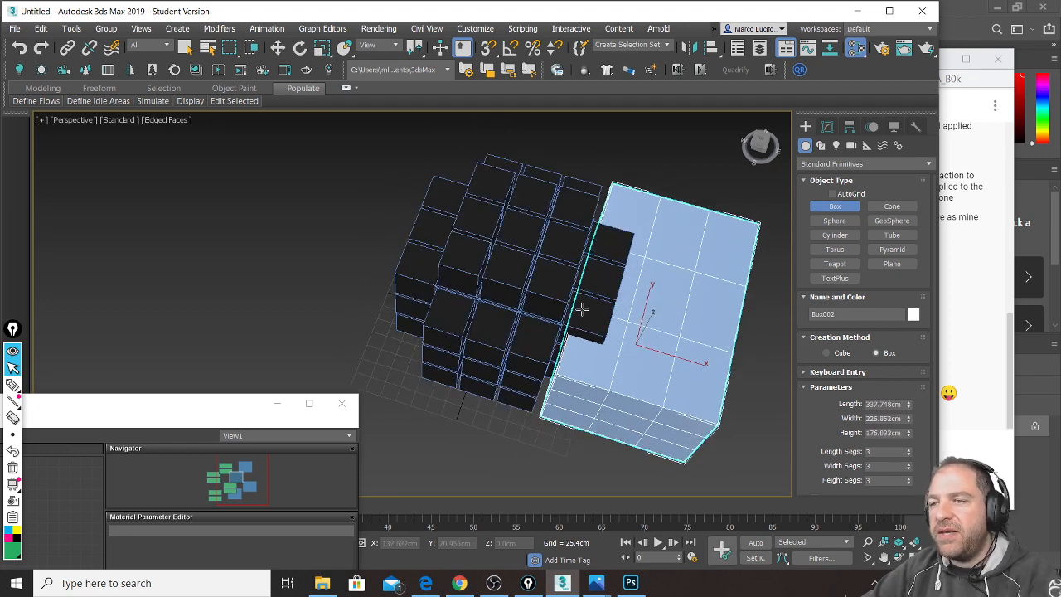
# Step: Fix Box002's height, then draw Box003 beside the cube and set its height
pyautogui.click(593, 287)
pyautogui.moveTo(365, 415); pyautogui.dragTo(610, 401)
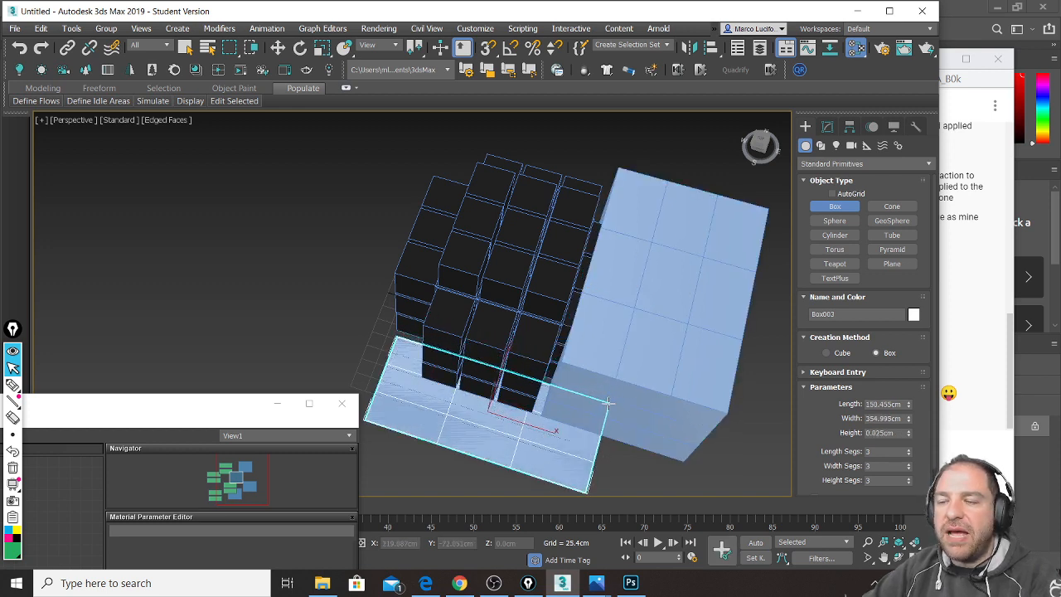
pyautogui.click(649, 240)
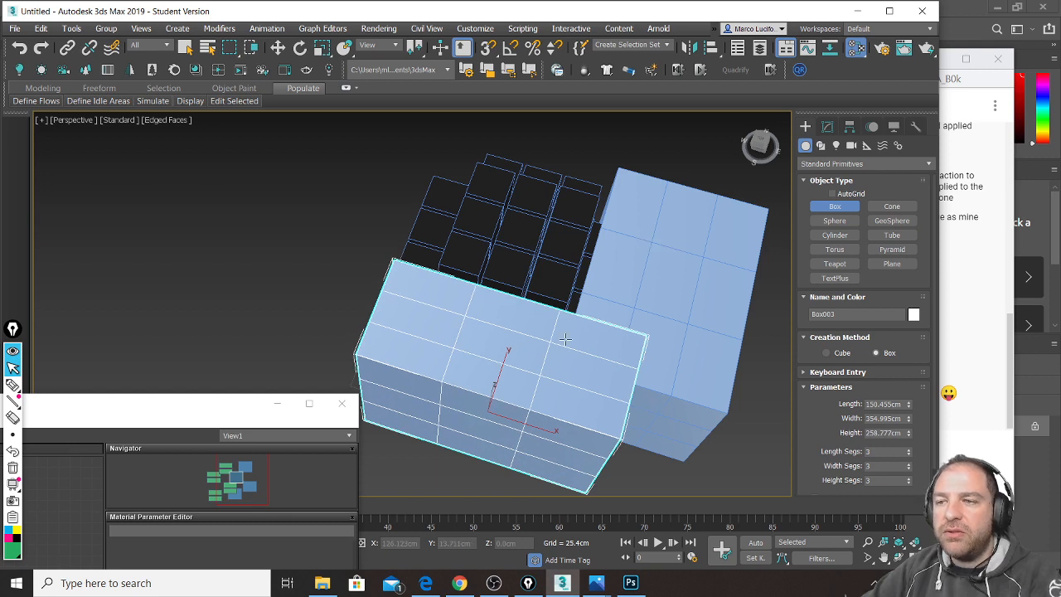
# Step: Draw a large Box004 across the scene and move it high above the cube
pyautogui.keyDown('alt'); pyautogui.moveTo(566, 340); pyautogui.dragTo(529, 316, button='middle'); pyautogui.keyUp('alt')
pyautogui.scroll(-3, 464, 219)
pyautogui.moveTo(609, 187); pyautogui.dragTo(508, 481)
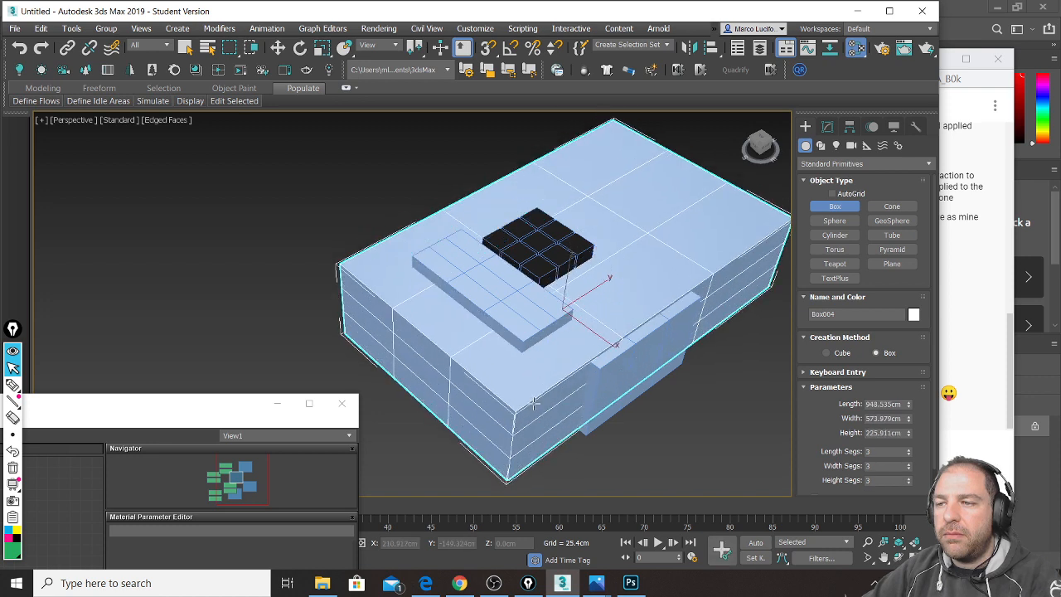
pyautogui.click(278, 48)
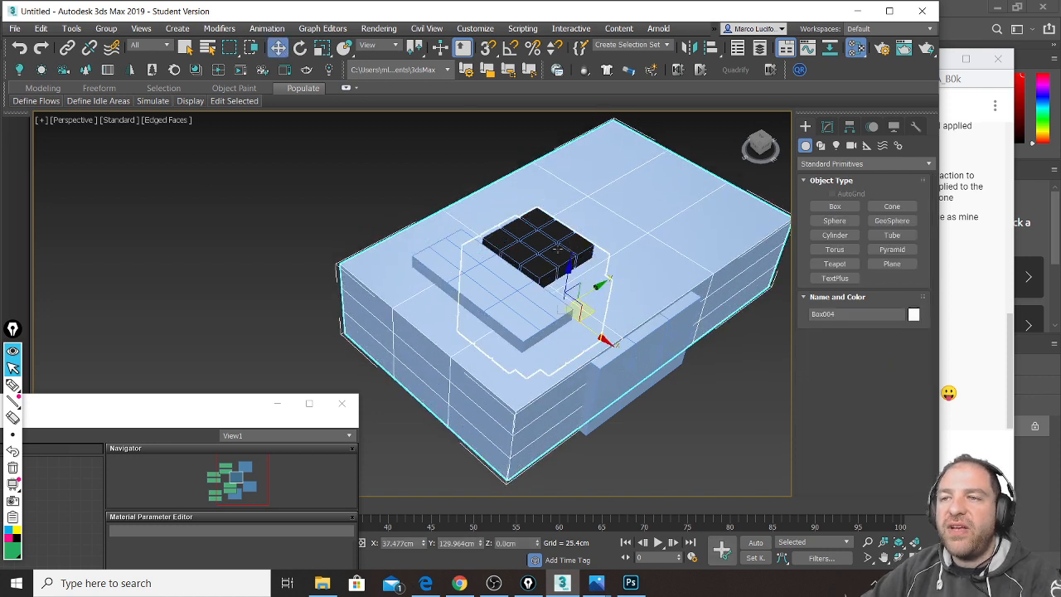
pyautogui.moveTo(572, 282); pyautogui.dragTo(578, 54)
pyautogui.keyDown('alt'); pyautogui.moveTo(625, 351); pyautogui.dragTo(580, 316, button='middle'); pyautogui.keyUp('alt')
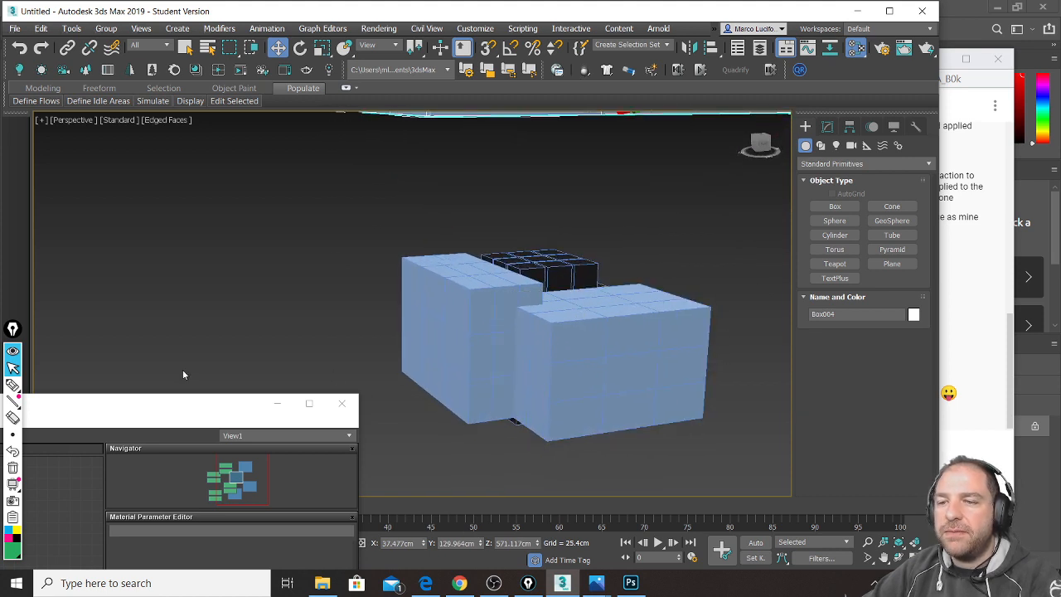
# Step: Assign red Plastic to the front box and green to the left box
pyautogui.moveTo(176, 402); pyautogui.dragTo(296, 114)
pyautogui.moveTo(97, 288); pyautogui.dragTo(579, 360)
pyautogui.moveTo(129, 433); pyautogui.dragTo(497, 300)
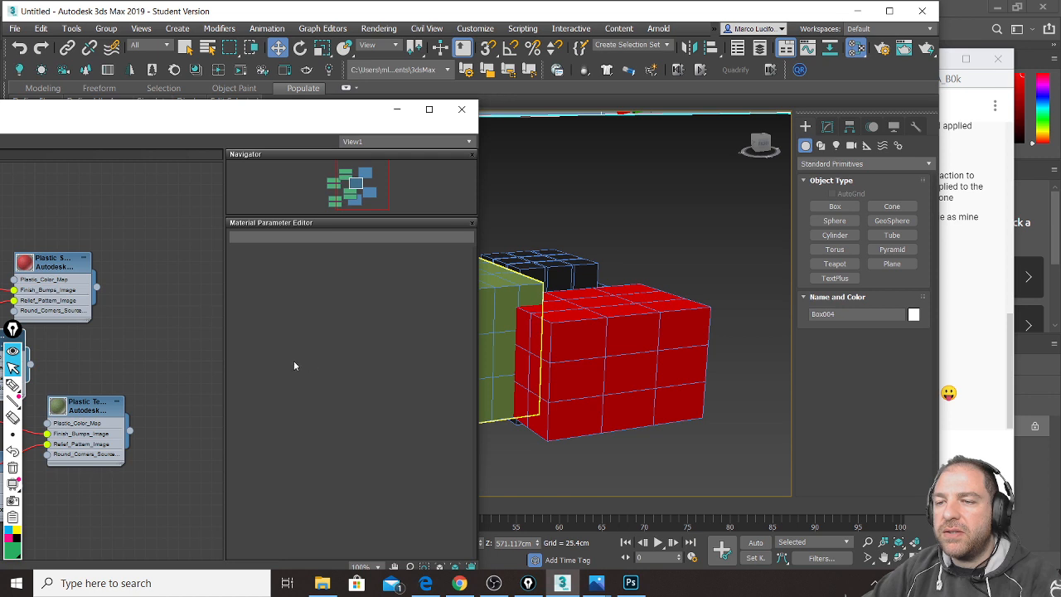
pyautogui.moveTo(180, 366); pyautogui.dragTo(228, 321, button='middle')
pyautogui.scroll(-4, 708, 247)
pyautogui.moveTo(708, 247); pyautogui.dragTo(742, 331, button='middle')
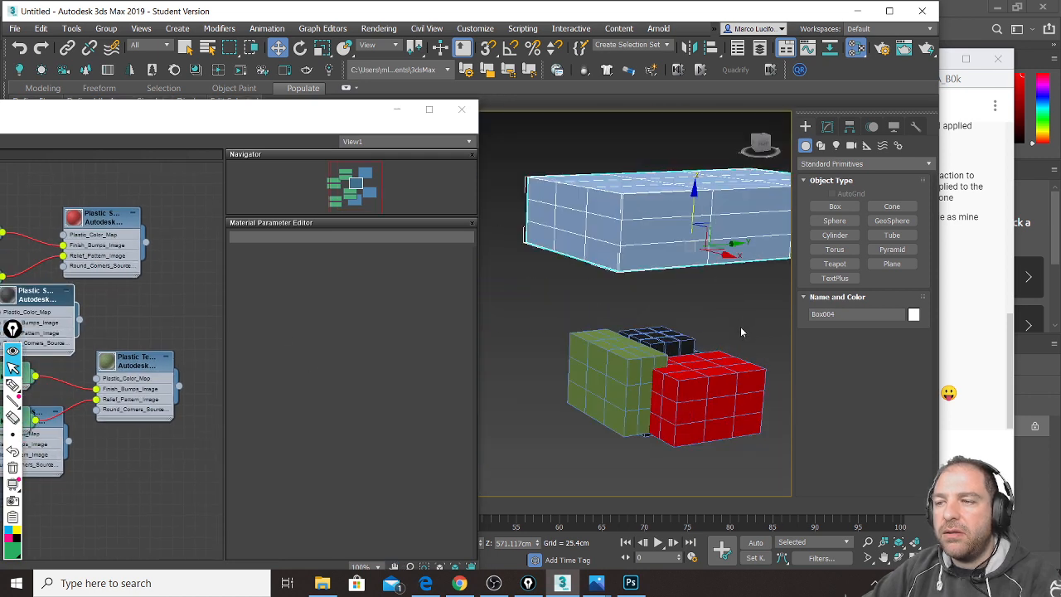
# Step: Assign yellow Plastic to the raised top box and minimize the material editor
pyautogui.moveTo(266, 110); pyautogui.dragTo(339, 117)
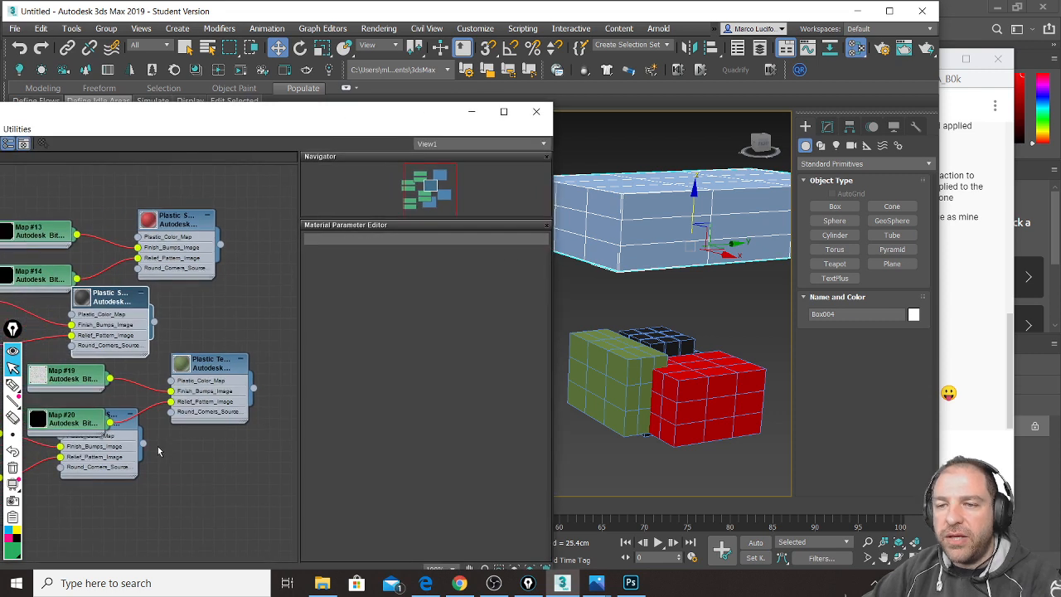
pyautogui.moveTo(143, 444); pyautogui.dragTo(630, 249)
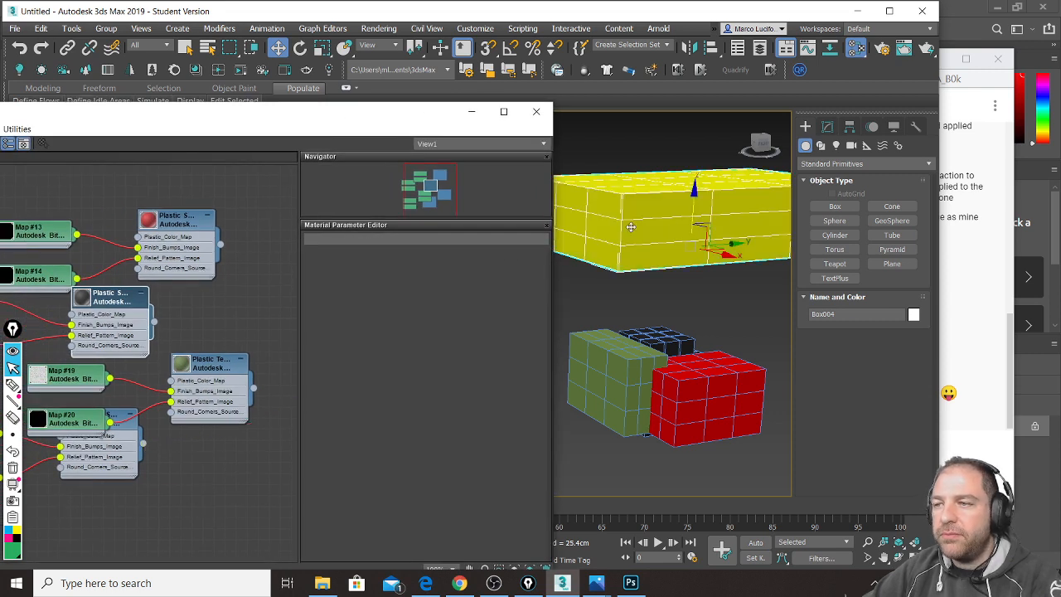
pyautogui.click(485, 114)
pyautogui.moveTo(589, 297); pyautogui.dragTo(453, 317, button='middle')
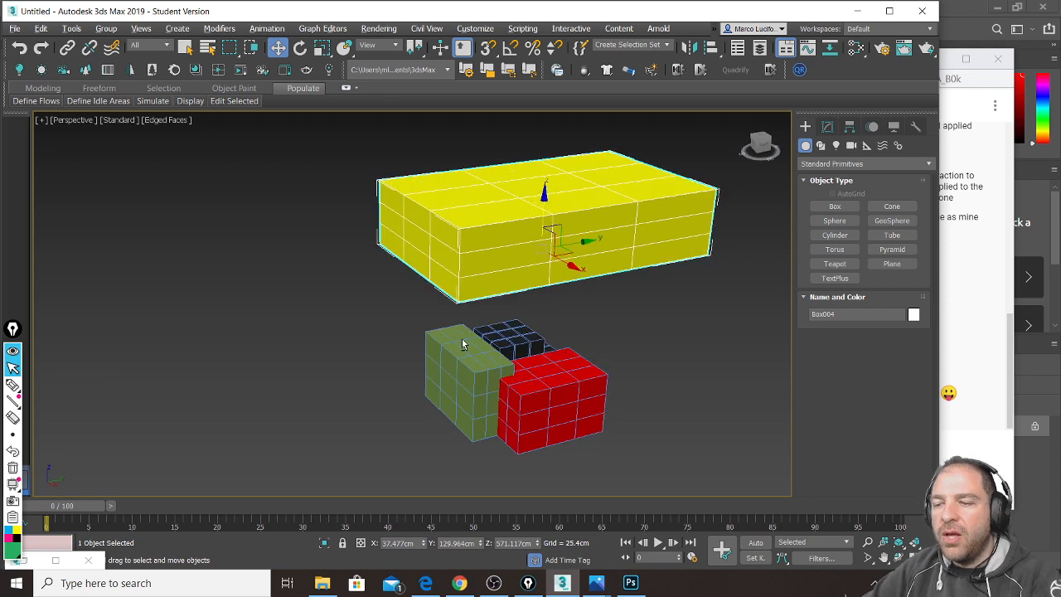
pyautogui.scroll(6, 480, 344)
# Step: Turn the dark cube array into a ProBoolean and start picking operands
pyautogui.click(507, 261)
pyautogui.click(823, 164)
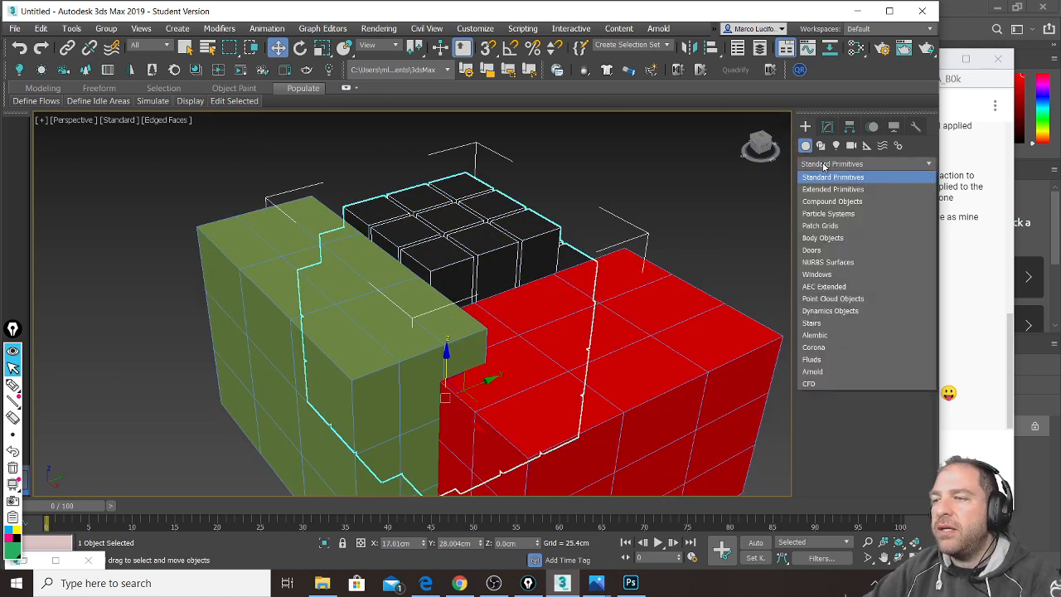
pyautogui.click(832, 201)
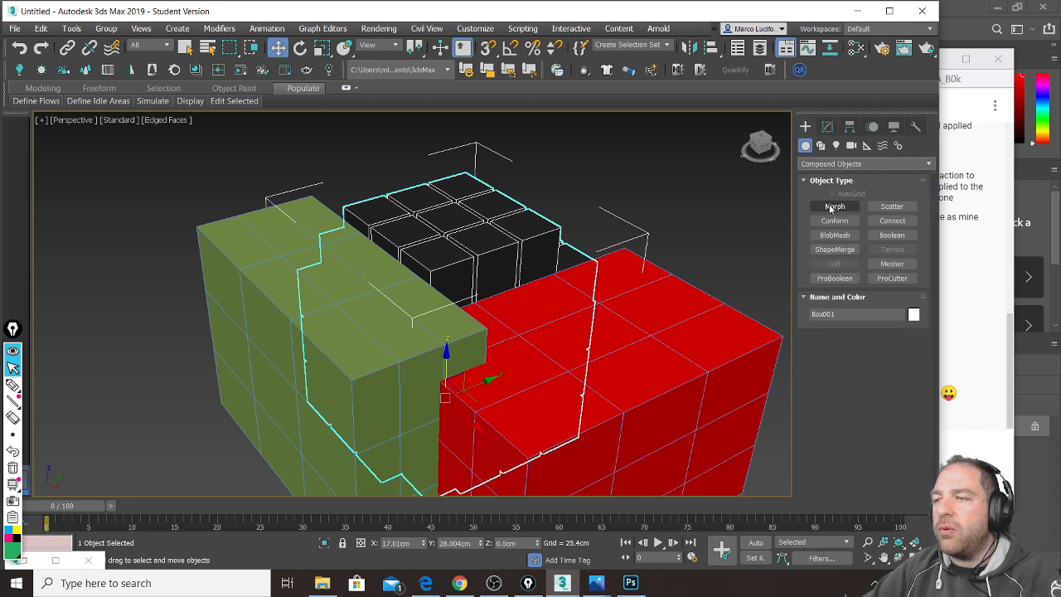
pyautogui.click(835, 278)
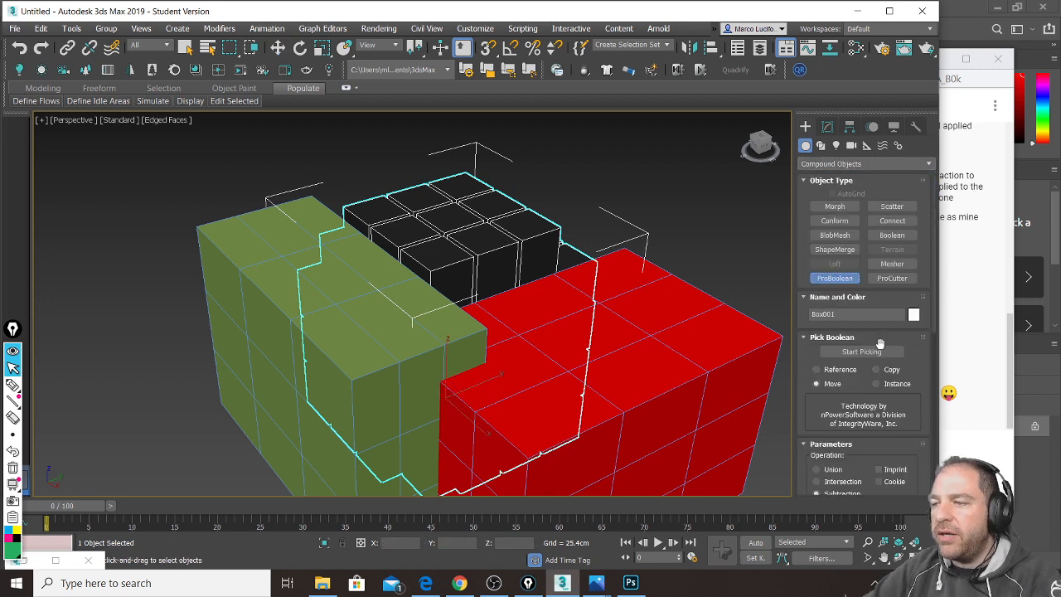
pyautogui.click(879, 353)
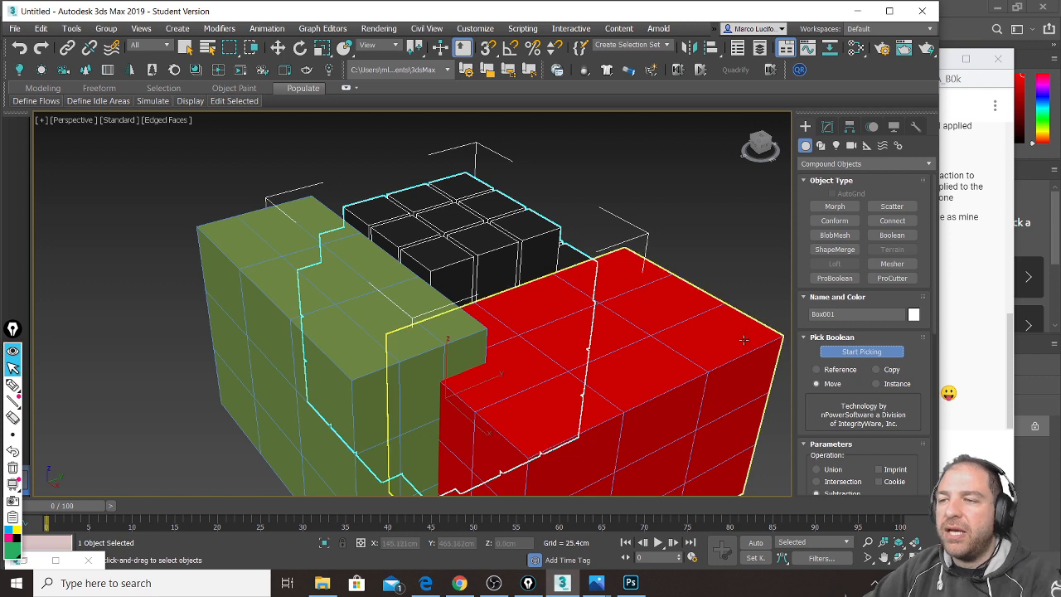
# Step: Subtract the red, green and yellow boxes from the cube array
pyautogui.click(715, 324)
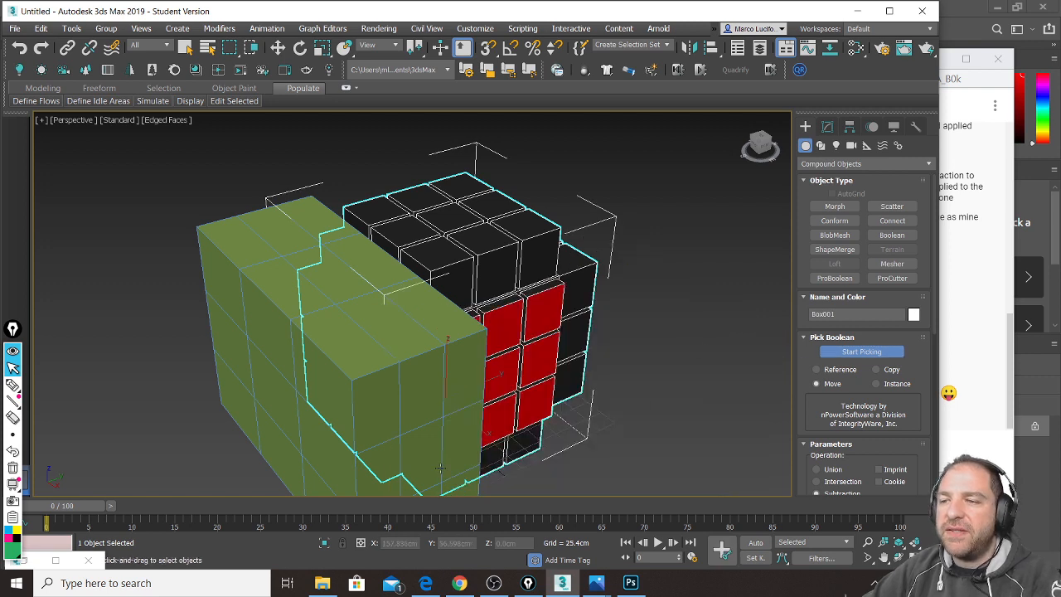
pyautogui.click(227, 235)
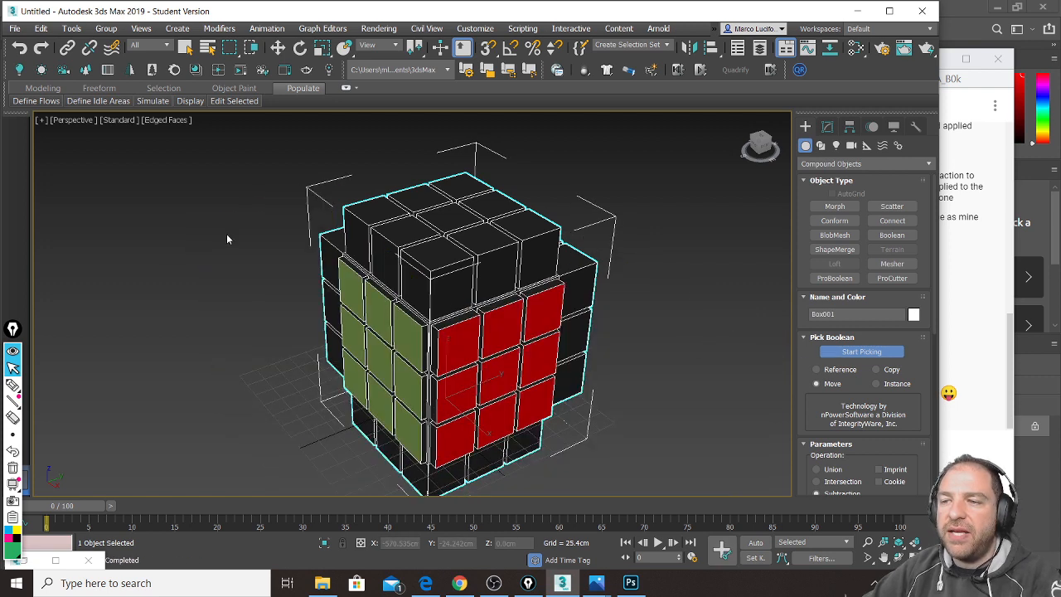
pyautogui.moveTo(338, 330)
pyautogui.keyDown('alt'); pyautogui.mouseDown(button='middle')
pyautogui.moveTo(335, 342)
pyautogui.moveTo(324, 330)
pyautogui.moveTo(363, 342)
pyautogui.moveTo(386, 334)
pyautogui.moveTo(354, 329)
pyautogui.mouseUp(button='middle'); pyautogui.keyUp('alt')
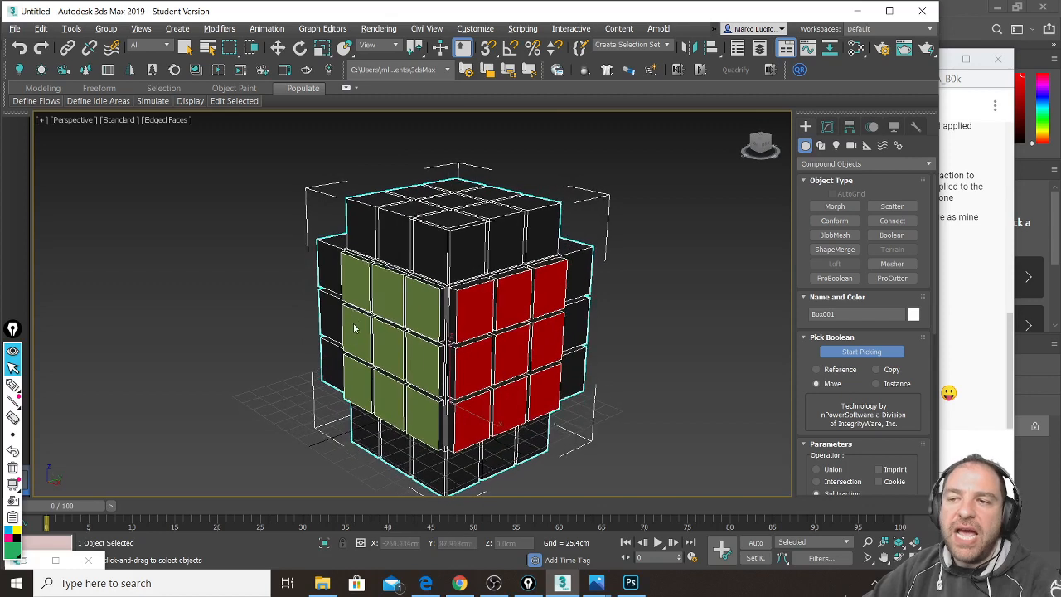
pyautogui.scroll(3, 354, 329)
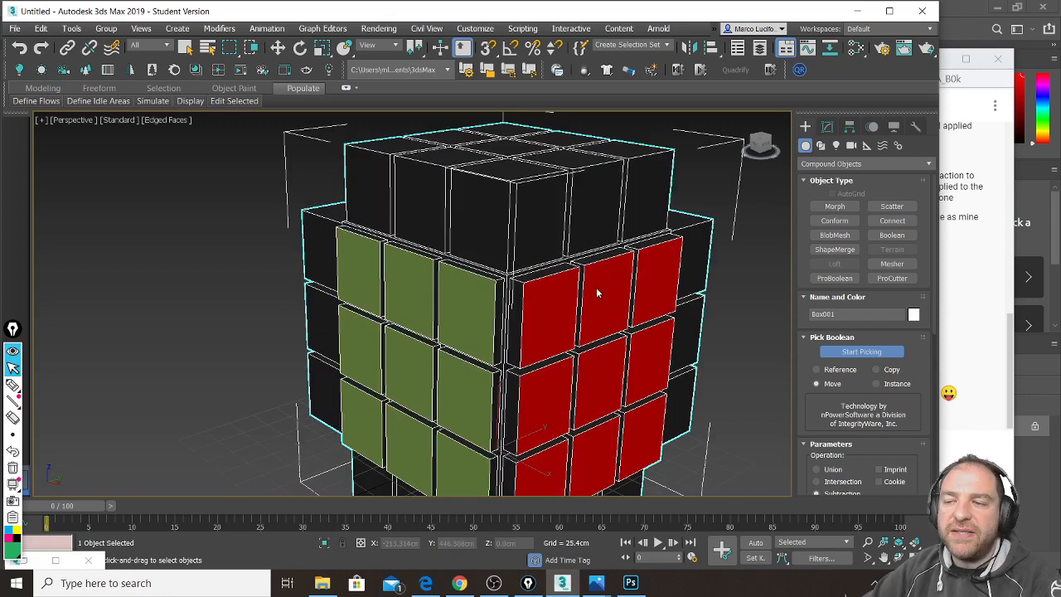
pyautogui.scroll(-5, 596, 287)
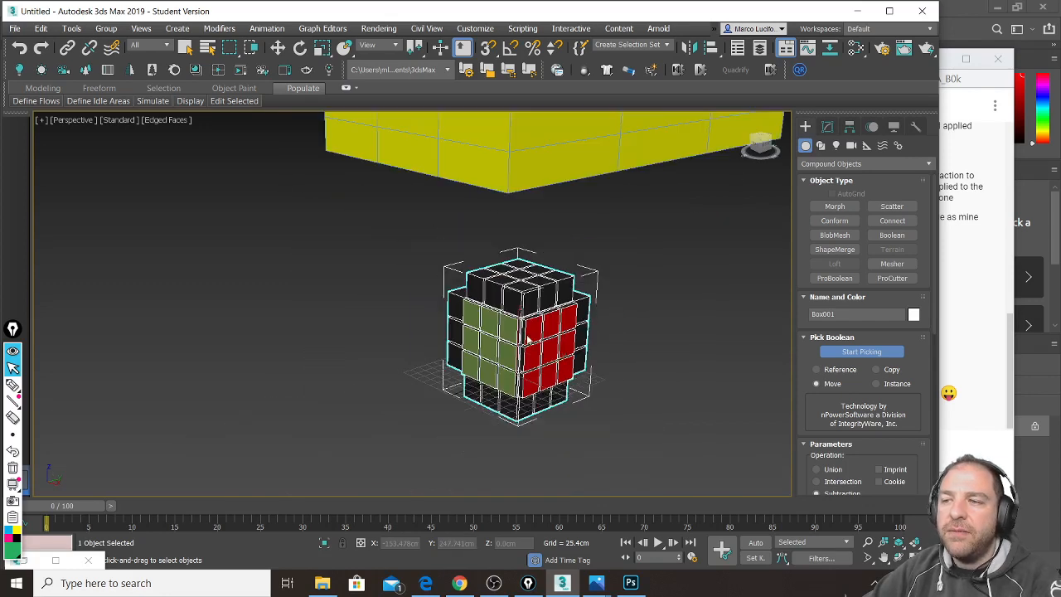
pyautogui.moveTo(539, 271); pyautogui.dragTo(545, 322, button='middle')
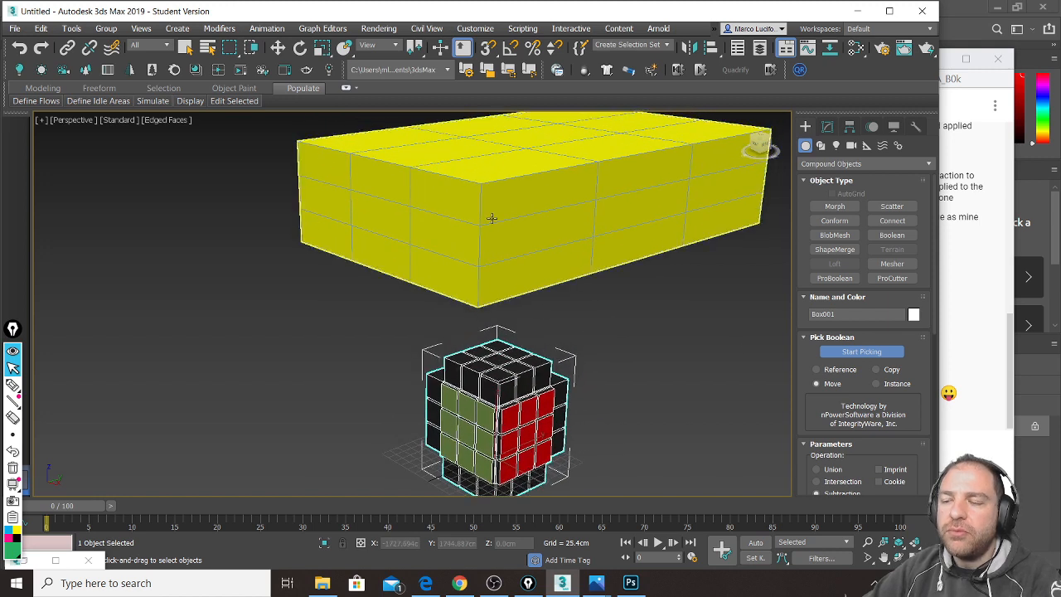
pyautogui.click(559, 219)
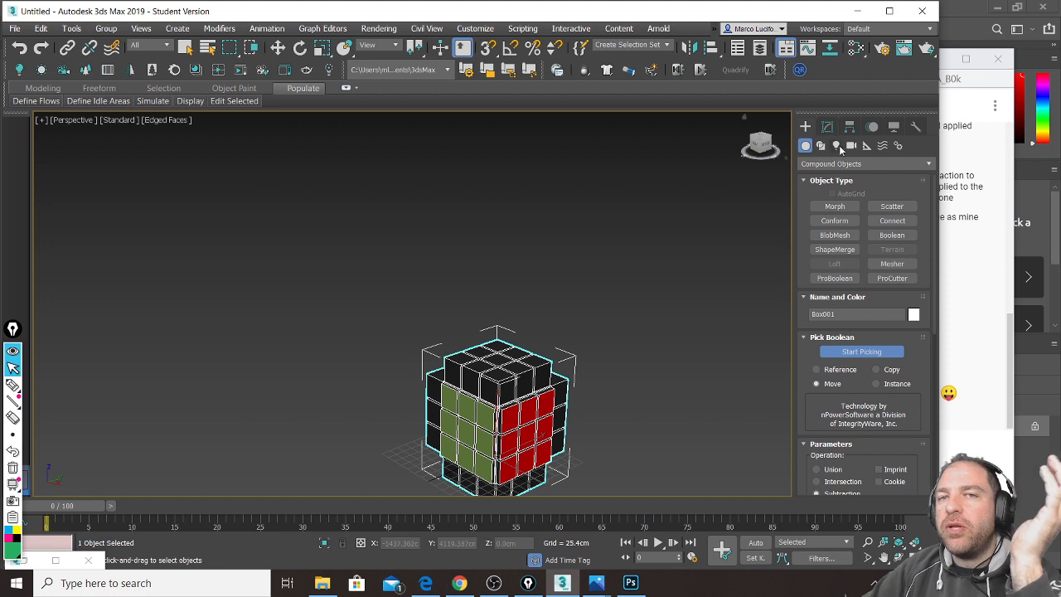
# Step: Select the Box004 subtraction operand within the ProBoolean's operands
pyautogui.click(827, 127)
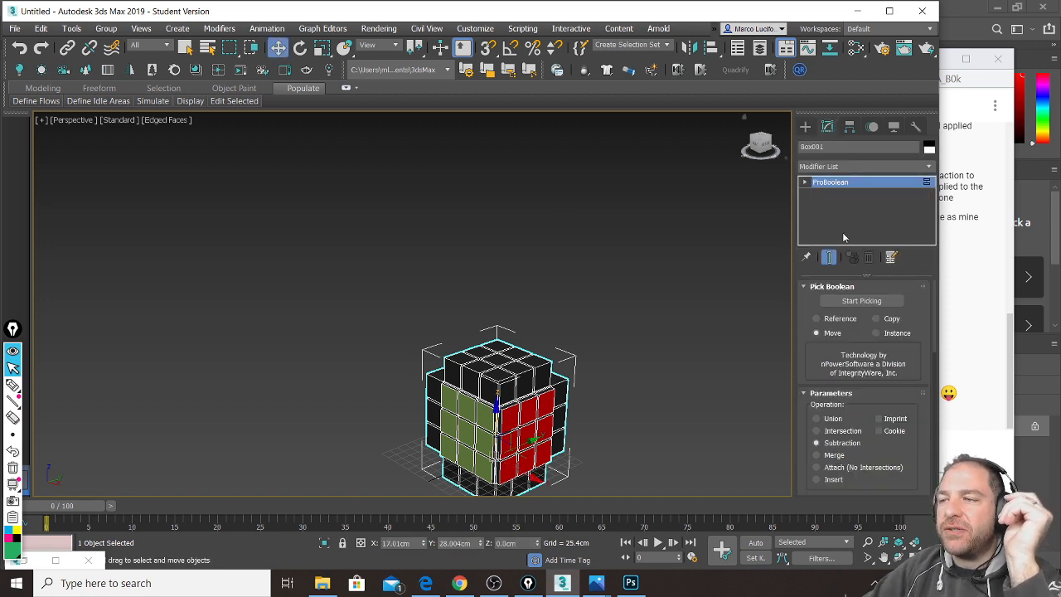
pyautogui.click(804, 181)
pyautogui.click(829, 196)
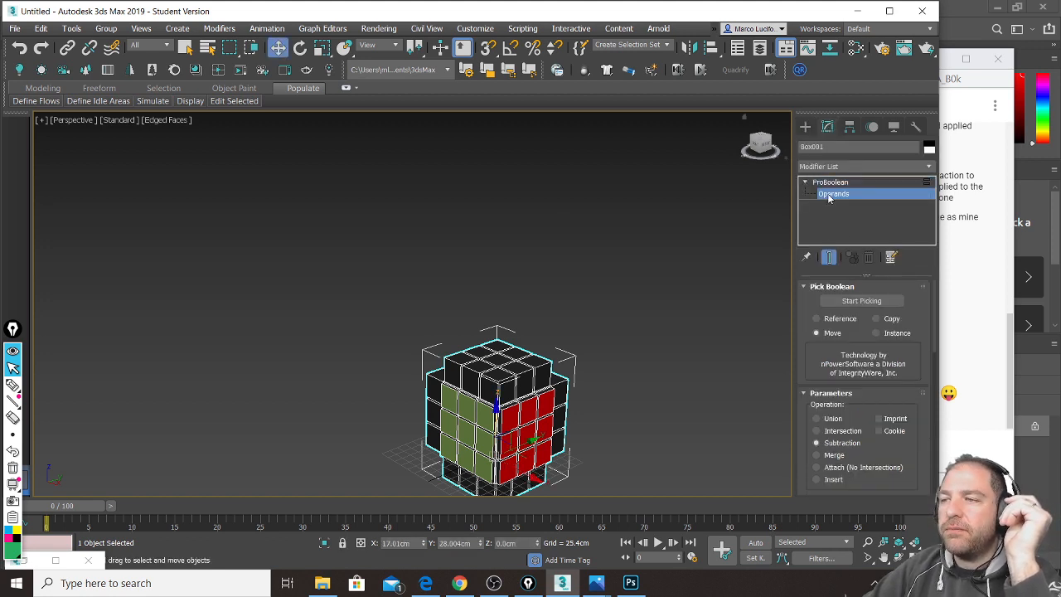
pyautogui.scroll(-6, 854, 414)
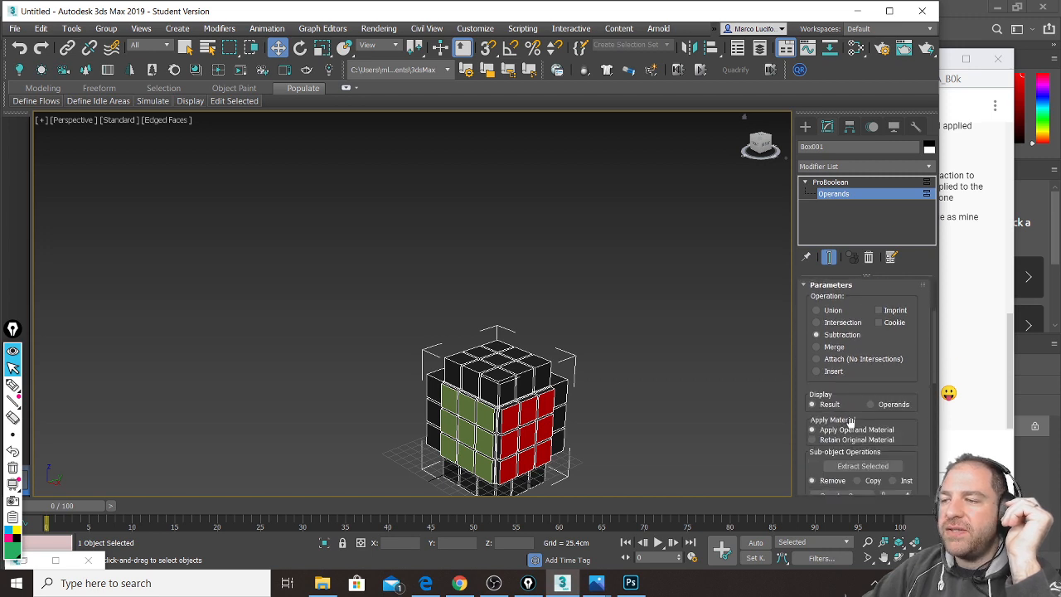
pyautogui.click(860, 429)
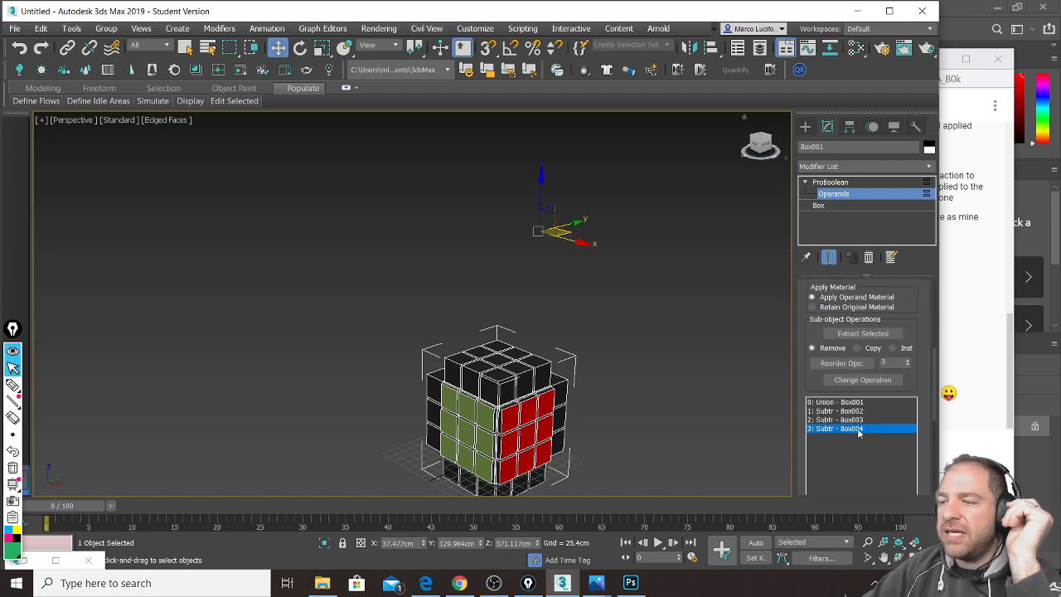
# Step: Lower Box004 along Z into the cube until nine yellow inset tiles appear on top
pyautogui.scroll(-3, 538, 208)
pyautogui.scroll(3, 538, 212)
pyautogui.moveTo(542, 248); pyautogui.dragTo(537, 192, button='middle')
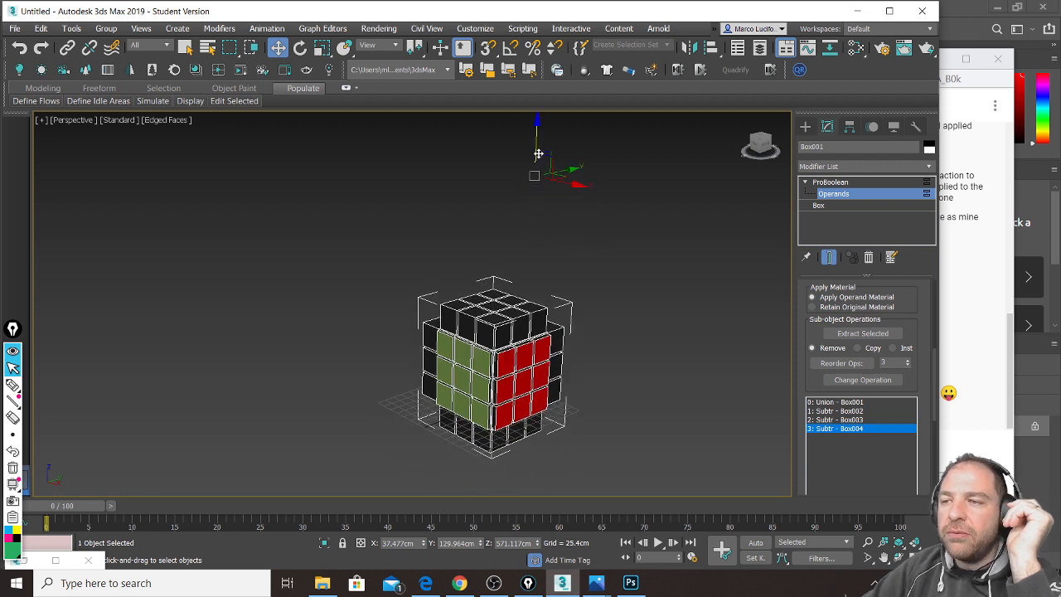
pyautogui.scroll(2, 537, 140)
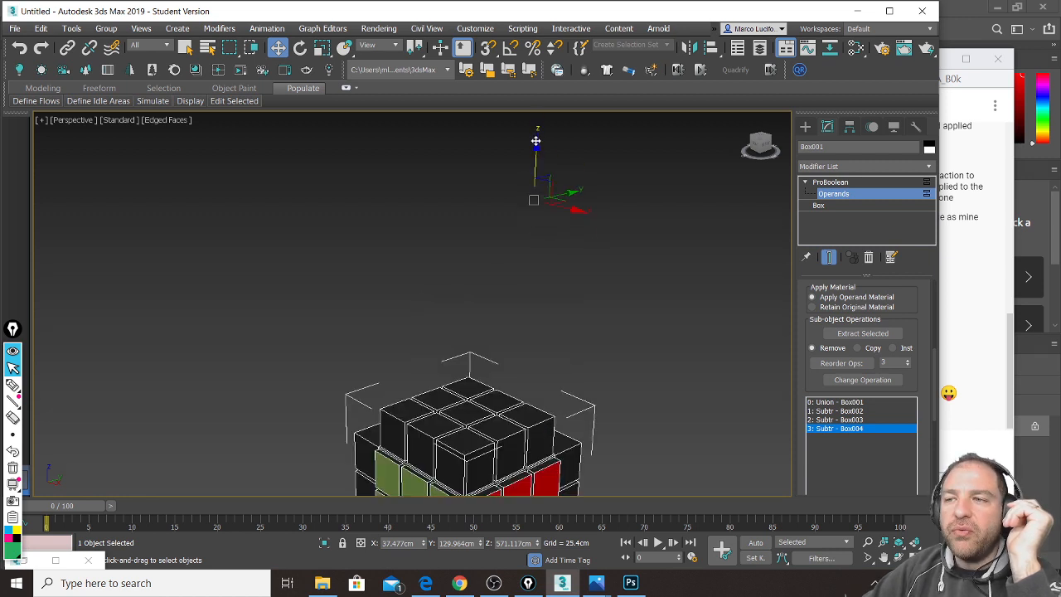
pyautogui.moveTo(537, 158); pyautogui.dragTo(545, 218)
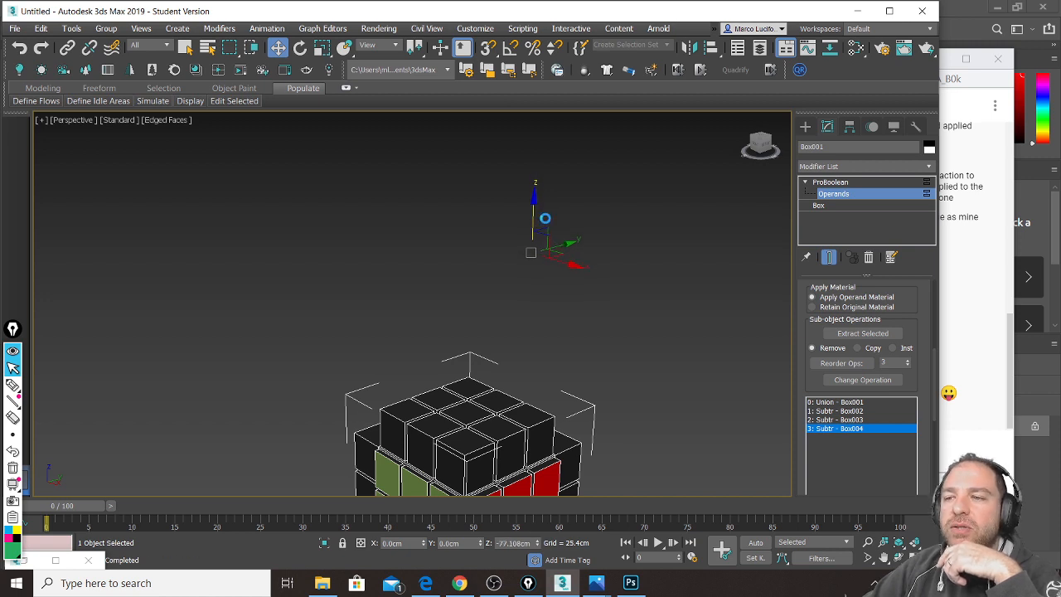
pyautogui.moveTo(531, 322); pyautogui.dragTo(546, 270, button='middle')
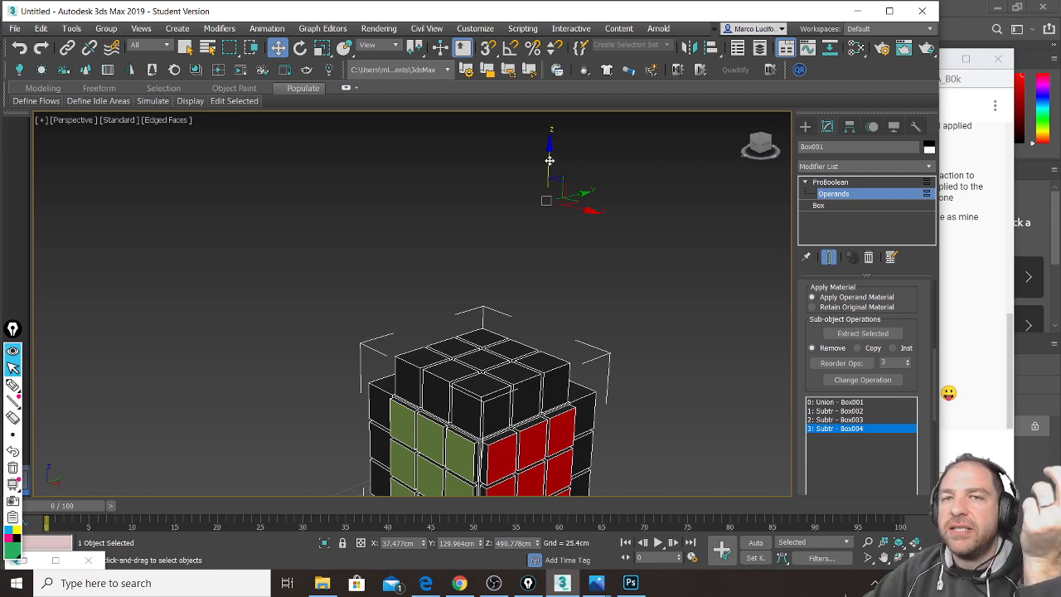
pyautogui.moveTo(550, 160); pyautogui.dragTo(563, 307)
pyautogui.scroll(4, 563, 308)
pyautogui.moveTo(561, 303); pyautogui.dragTo(550, 195, button='middle')
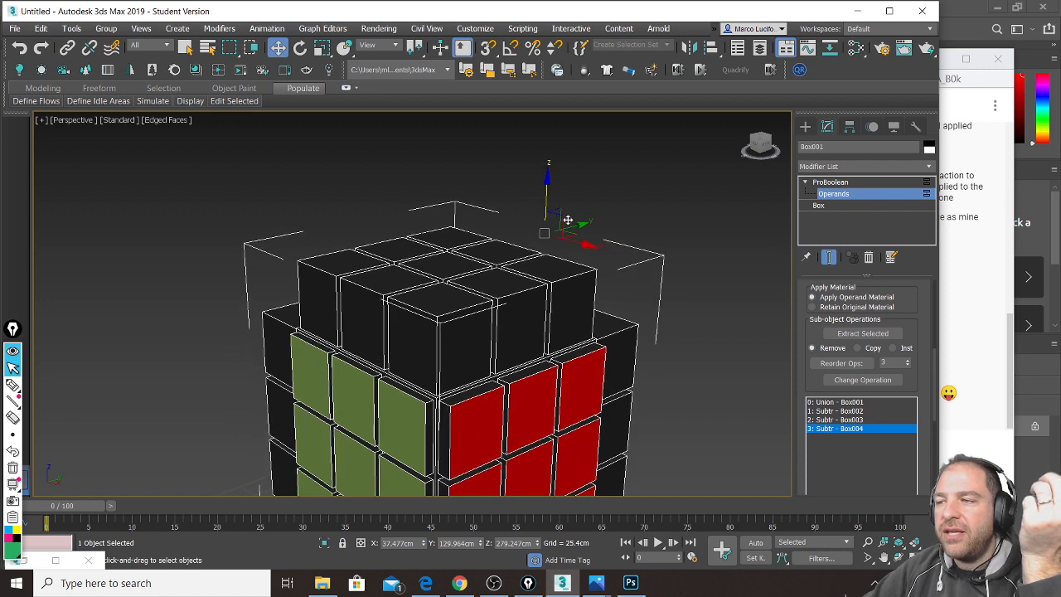
pyautogui.moveTo(549, 193); pyautogui.dragTo(563, 272)
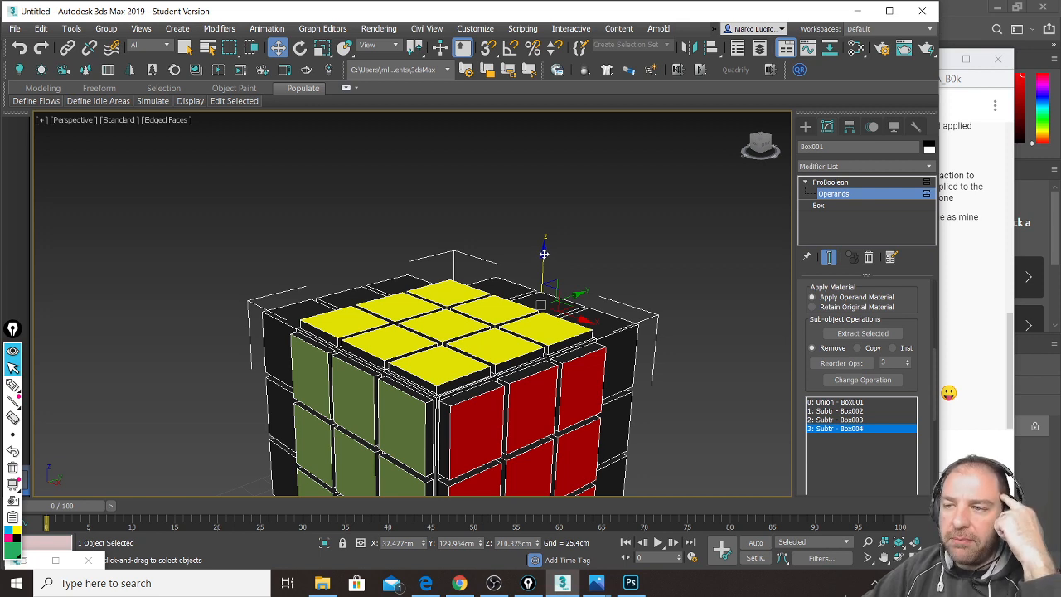
pyautogui.moveTo(546, 259); pyautogui.dragTo(557, 367)
pyautogui.moveTo(559, 341); pyautogui.dragTo(562, 223, button='middle')
pyautogui.moveTo(543, 204); pyautogui.dragTo(546, 224)
# Step: Orbit around the cube to check the red and green faces, then fine-tune the top inset depth
pyautogui.keyDown('alt'); pyautogui.moveTo(547, 224); pyautogui.dragTo(426, 260, button='middle'); pyautogui.keyUp('alt')
pyautogui.scroll(4, 469, 199)
pyautogui.scroll(-2, 490, 234)
pyautogui.keyDown('alt'); pyautogui.moveTo(495, 250); pyautogui.dragTo(590, 231, button='middle'); pyautogui.keyUp('alt')
pyautogui.keyDown('alt'); pyautogui.moveTo(609, 274); pyautogui.dragTo(556, 213, button='middle'); pyautogui.keyUp('alt')
pyautogui.scroll(-5, 557, 213)
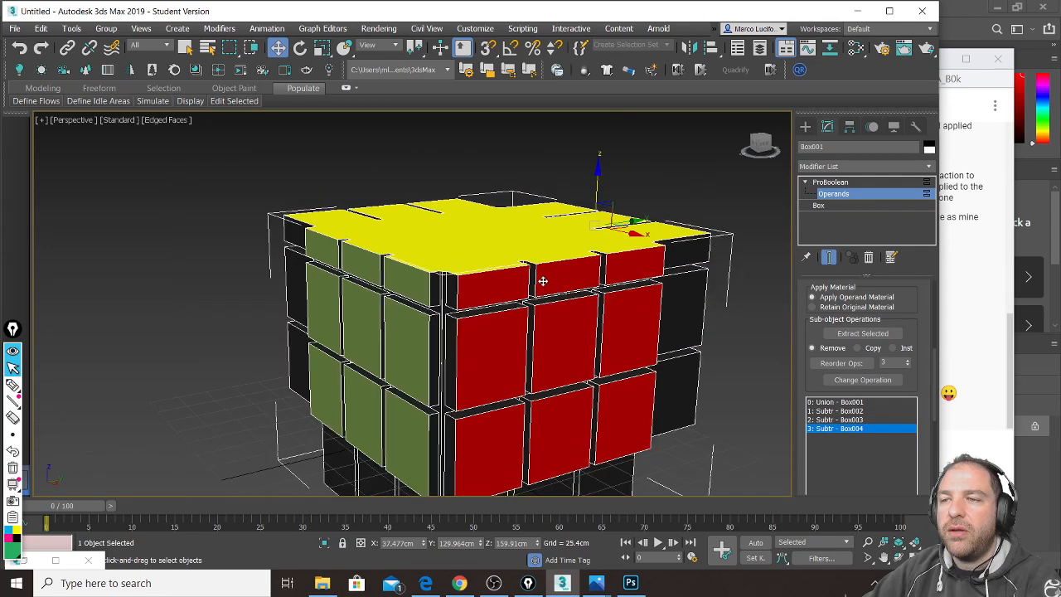
pyautogui.moveTo(587, 145); pyautogui.dragTo(588, 157)
# Step: Select the whole ProBoolean object instead of the Box002 operand
pyautogui.click(733, 257)
pyautogui.keyDown('alt'); pyautogui.moveTo(607, 278); pyautogui.dragTo(670, 338, button='middle'); pyautogui.keyUp('alt')
pyautogui.click(830, 182)
pyautogui.keyDown('alt'); pyautogui.moveTo(745, 225); pyautogui.dragTo(595, 236, button='middle'); pyautogui.keyUp('alt')
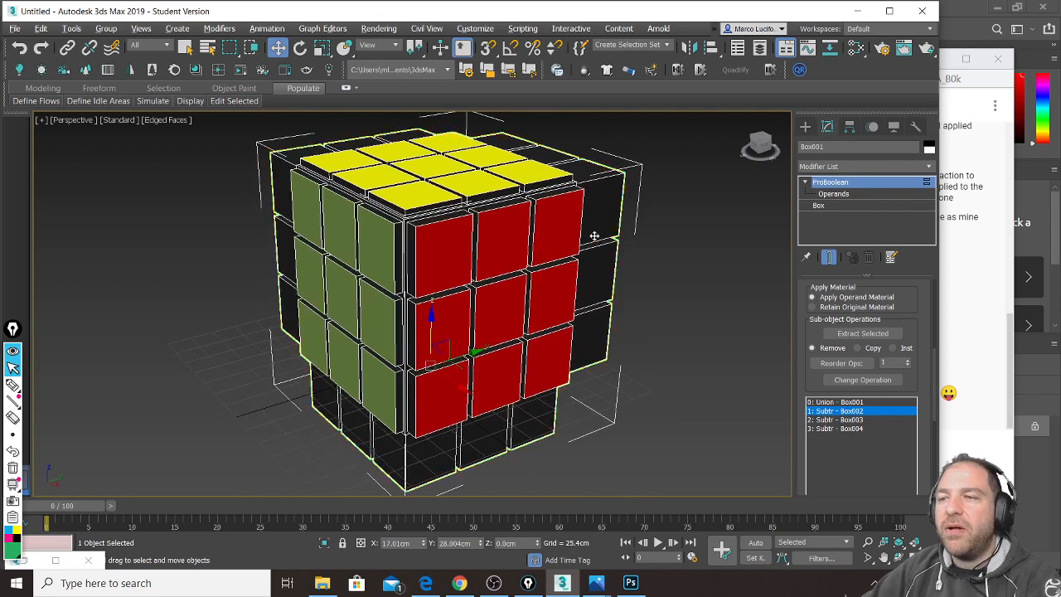
# Step: Turn off Edged Faces in the viewport shading menu
pyautogui.click(1010, 403)
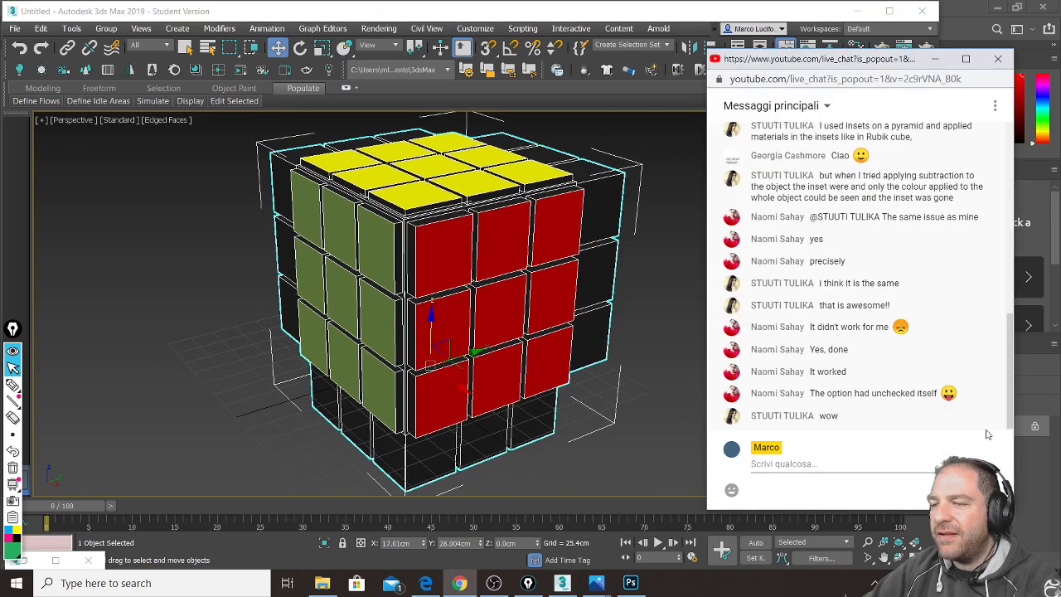
pyautogui.click(165, 120)
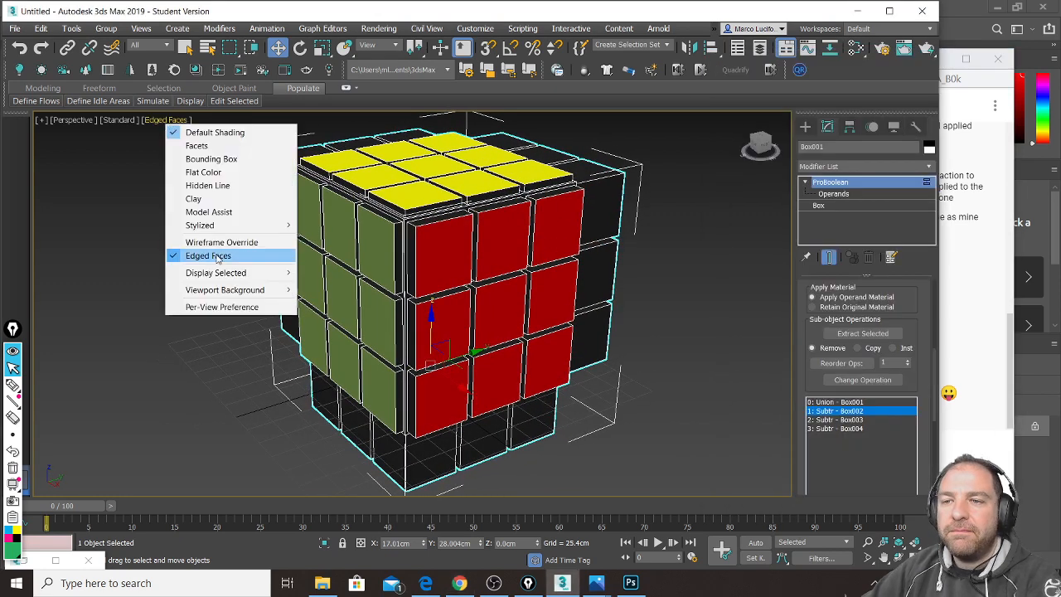
pyautogui.click(204, 256)
# Step: Delete the cube, leaving an empty Untitled scene
pyautogui.click(1011, 428)
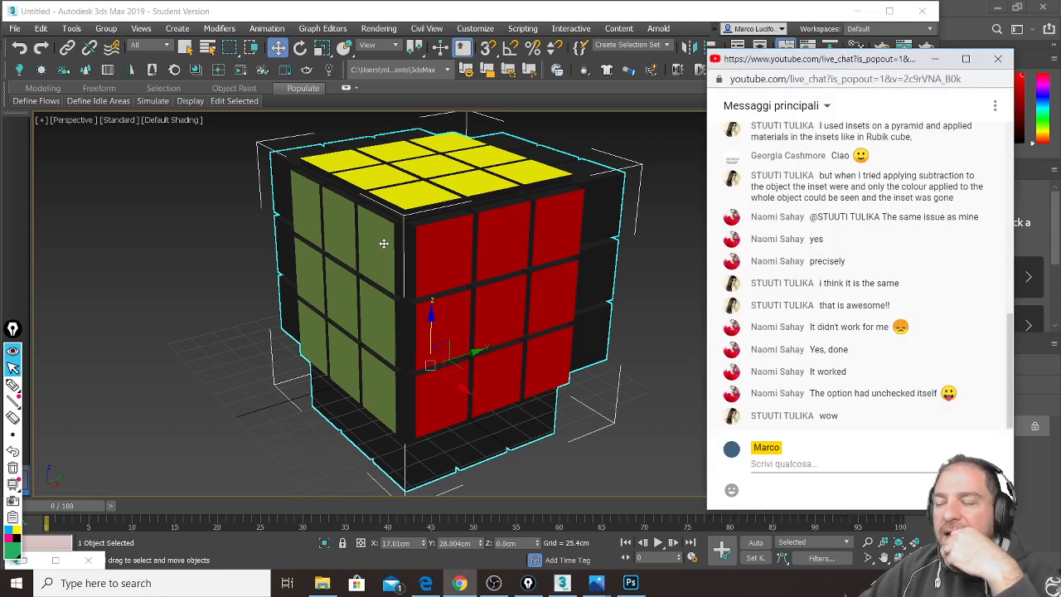
pyautogui.click(421, 242)
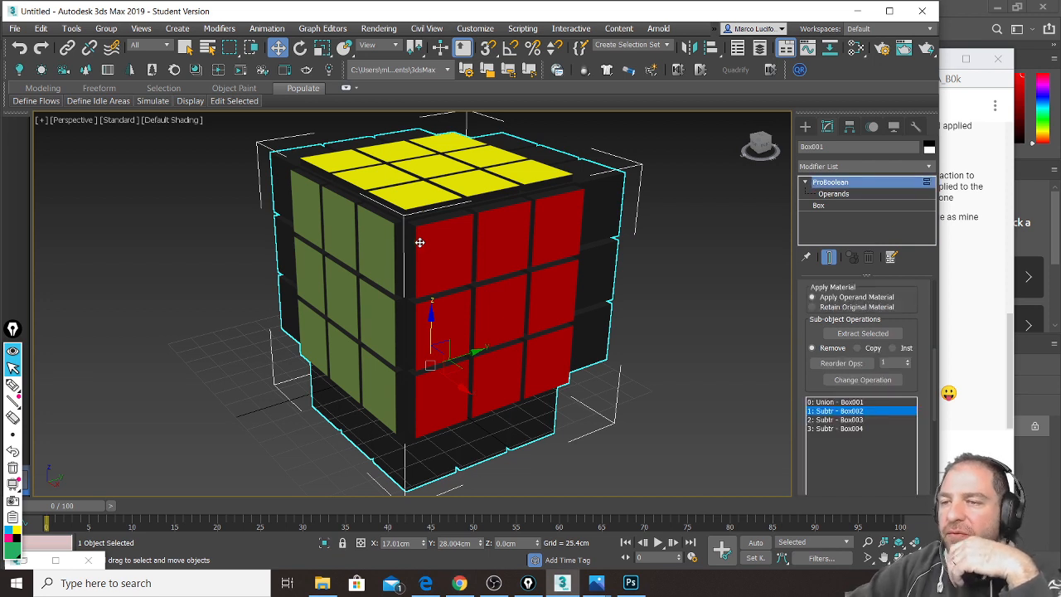
pyautogui.press('Delete')
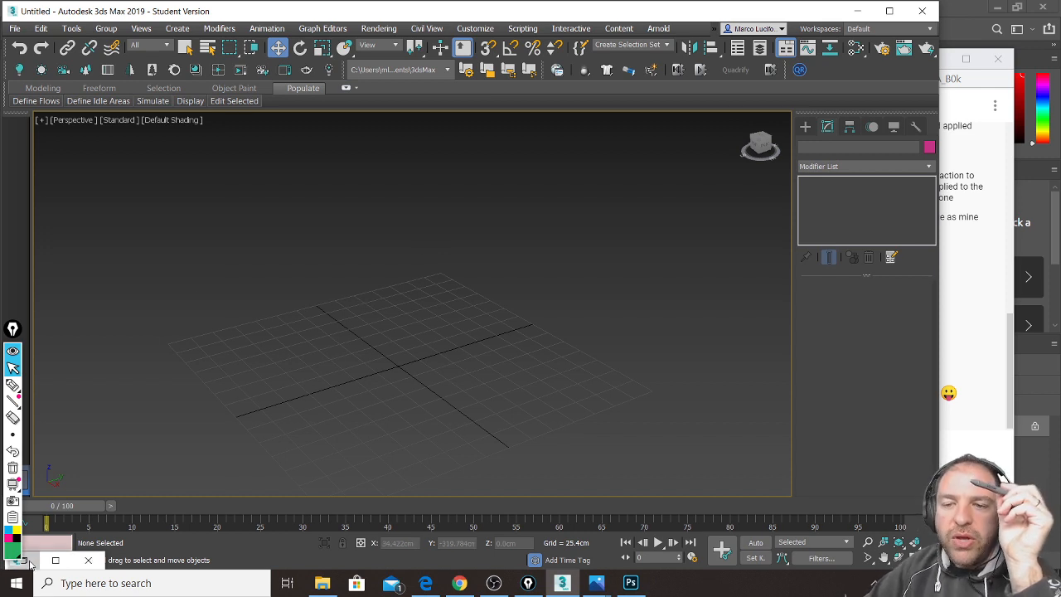
# Step: Open the Slate Material Editor and delete the lower nodes, keeping the Plastic node with Map #13 and #14
pyautogui.press('m')
pyautogui.moveTo(190, 133); pyautogui.dragTo(460, 77)
pyautogui.scroll(-2, 437, 241)
pyautogui.scroll(-1, 440, 253)
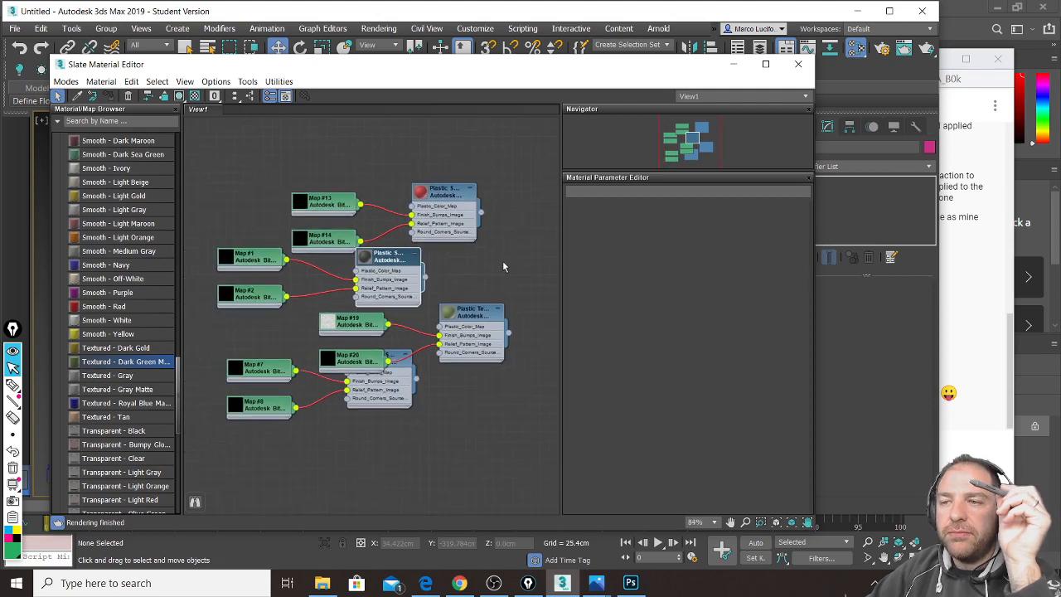
pyautogui.moveTo(512, 273); pyautogui.dragTo(242, 427)
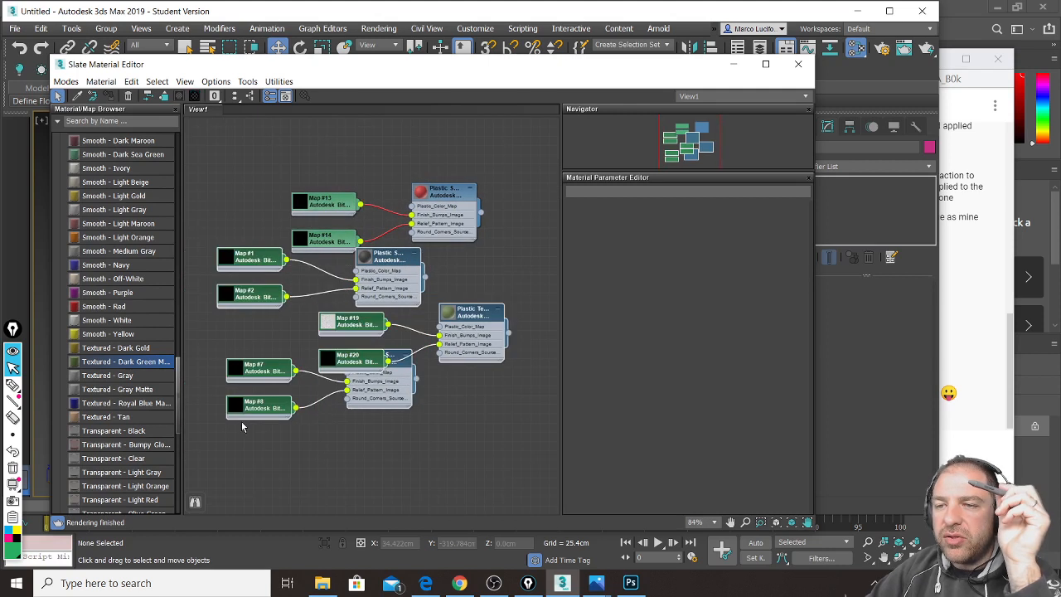
pyautogui.press('Delete')
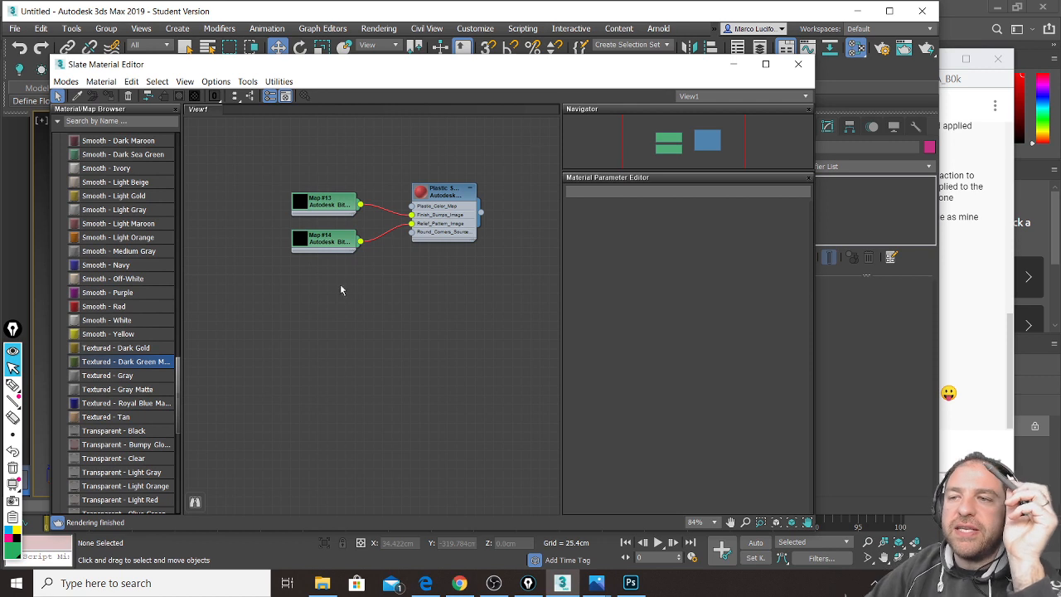
pyautogui.moveTo(450, 194); pyautogui.dragTo(454, 205)
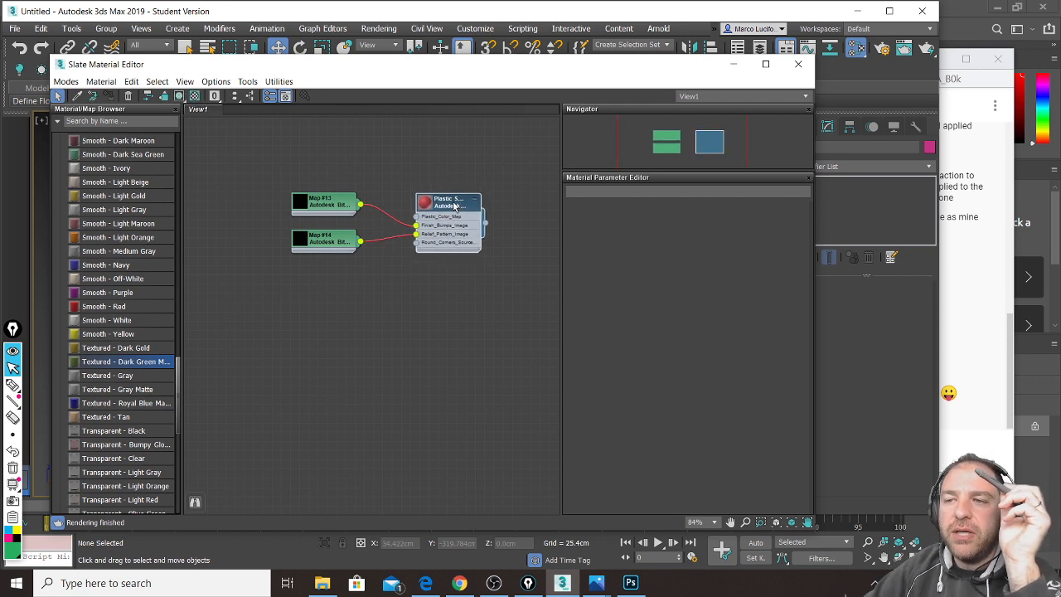
pyautogui.scroll(4, 428, 184)
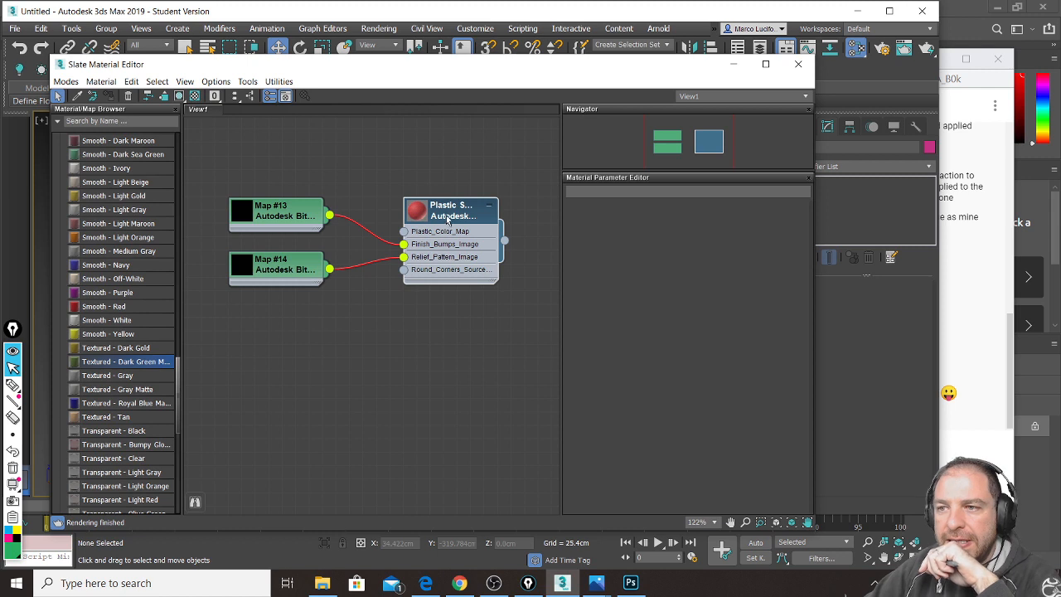
pyautogui.moveTo(450, 213); pyautogui.dragTo(436, 212)
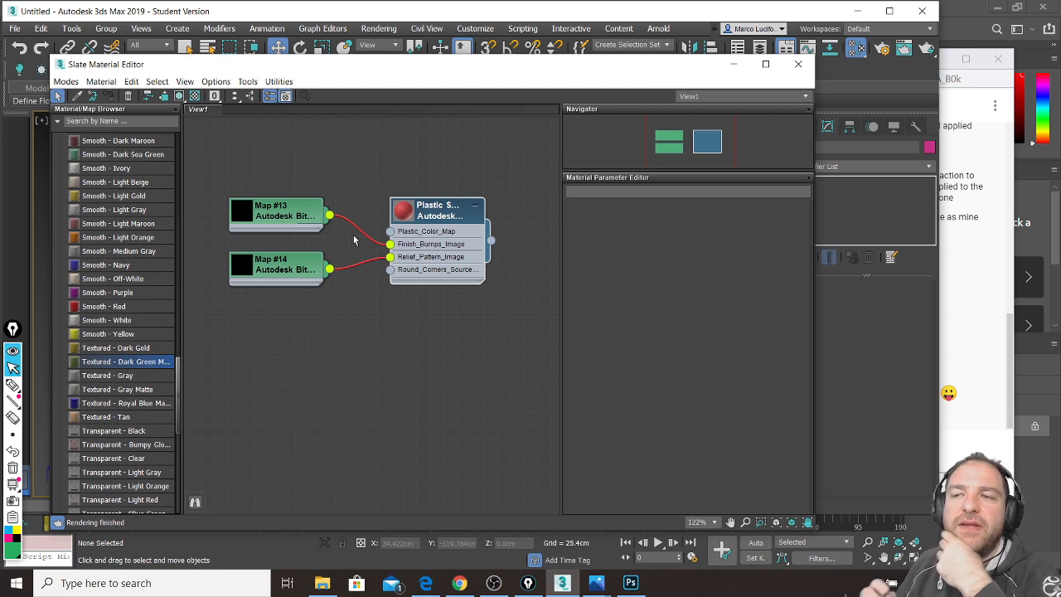
# Step: Switch to the screen annotation pen and set its colour to light blue
pyautogui.hotkey('ctrl', 'shift', '3')
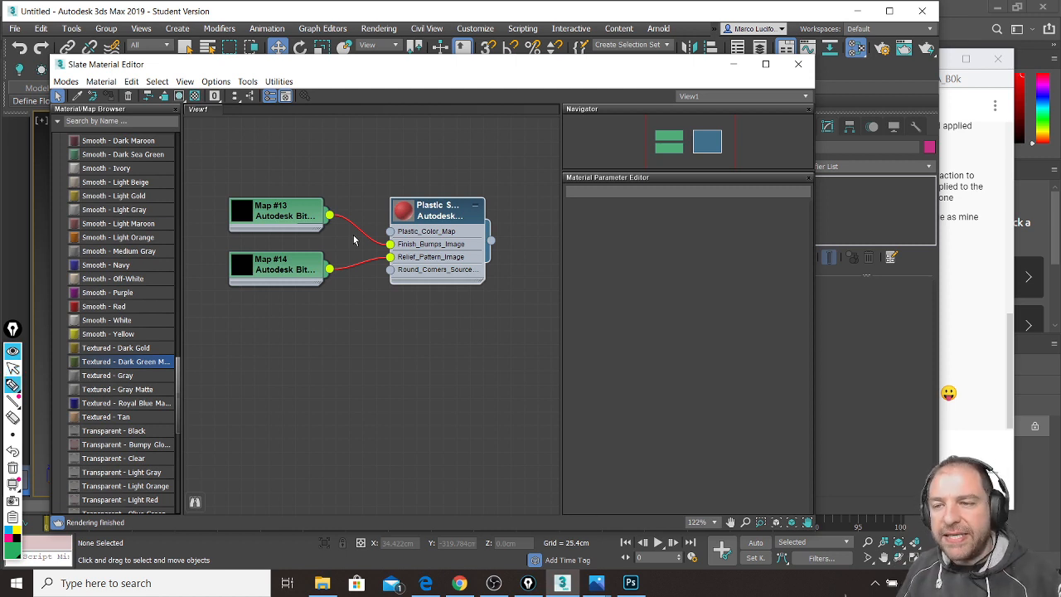
pyautogui.click(8, 533)
pyautogui.click(8, 533)
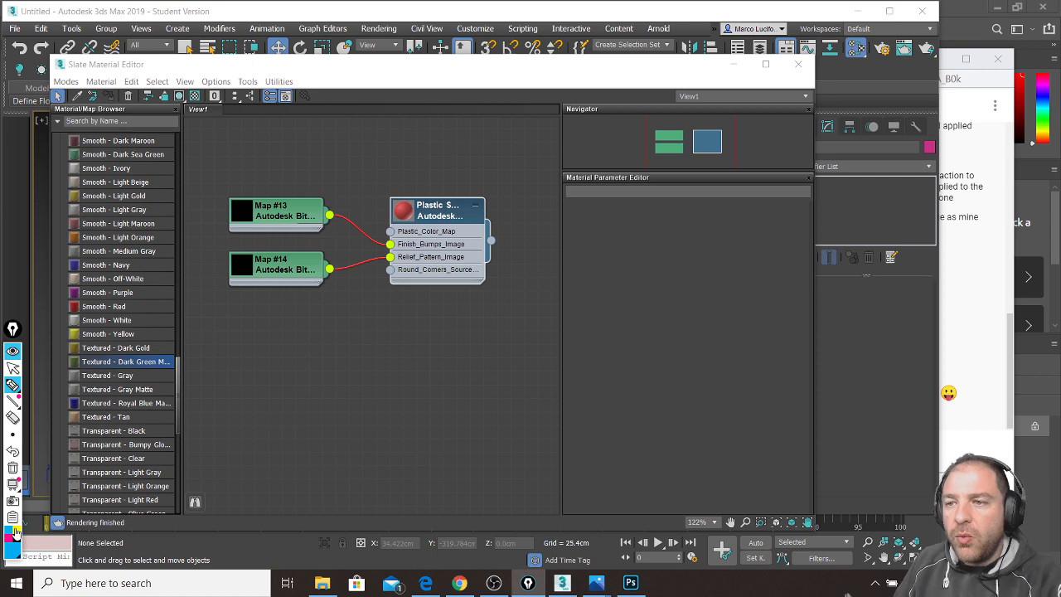
# Step: Draw a light-blue loop around the Plastic node, write MATERIAL above it, and return to cursor mode
pyautogui.moveTo(388, 199)
pyautogui.mouseDown()
pyautogui.moveTo(384, 233)
pyautogui.moveTo(410, 285)
pyautogui.moveTo(497, 287)
pyautogui.moveTo(496, 196)
pyautogui.moveTo(384, 196)
pyautogui.moveTo(406, 294)
pyautogui.mouseUp()
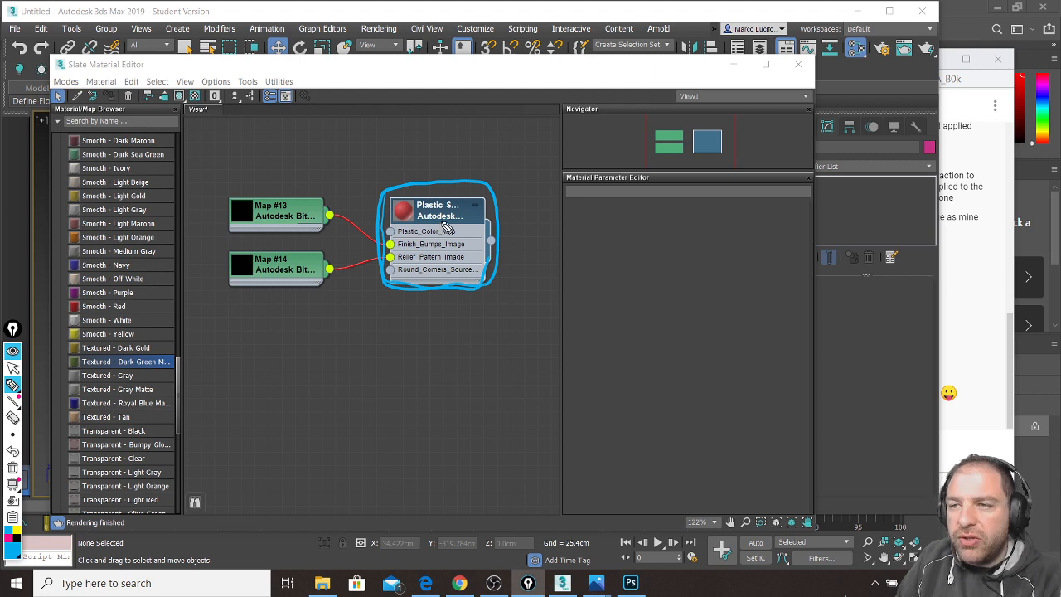
pyautogui.moveTo(393, 149)
pyautogui.mouseDown()
pyautogui.moveTo(393, 174)
pyautogui.moveTo(417, 172)
pyautogui.mouseUp()
pyautogui.moveTo(424, 142); pyautogui.dragTo(433, 171)
pyautogui.moveTo(417, 162); pyautogui.dragTo(459, 138)
pyautogui.moveTo(449, 141)
pyautogui.mouseDown()
pyautogui.moveTo(450, 172)
pyautogui.moveTo(489, 155)
pyautogui.moveTo(511, 172)
pyautogui.moveTo(526, 138)
pyautogui.mouseUp()
pyautogui.moveTo(526, 138); pyautogui.dragTo(536, 171)
pyautogui.moveTo(520, 160); pyautogui.dragTo(552, 171)
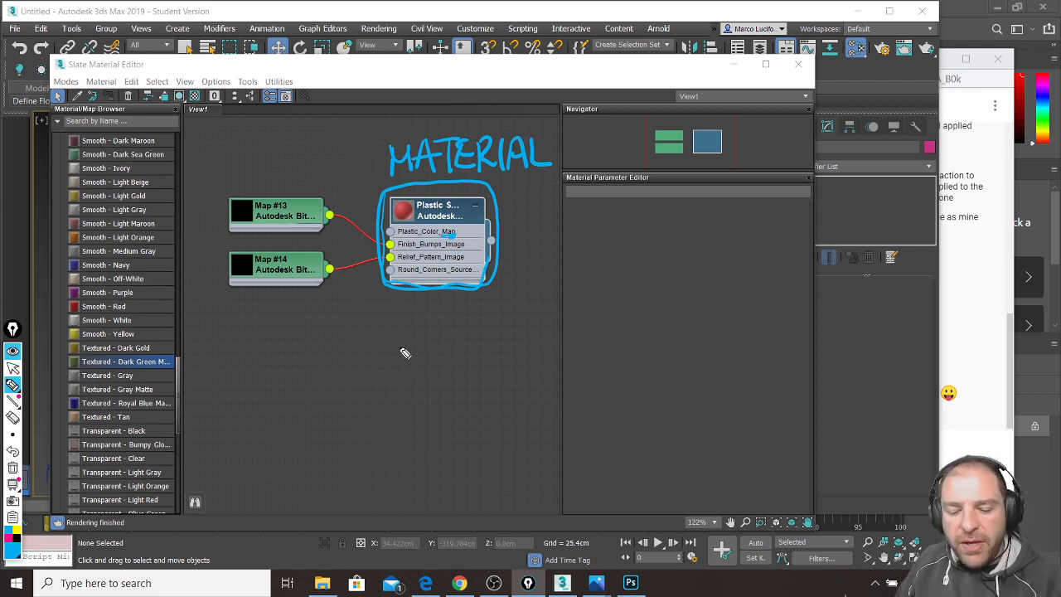
pyautogui.hotkey('ctrl', 'shift', '2')
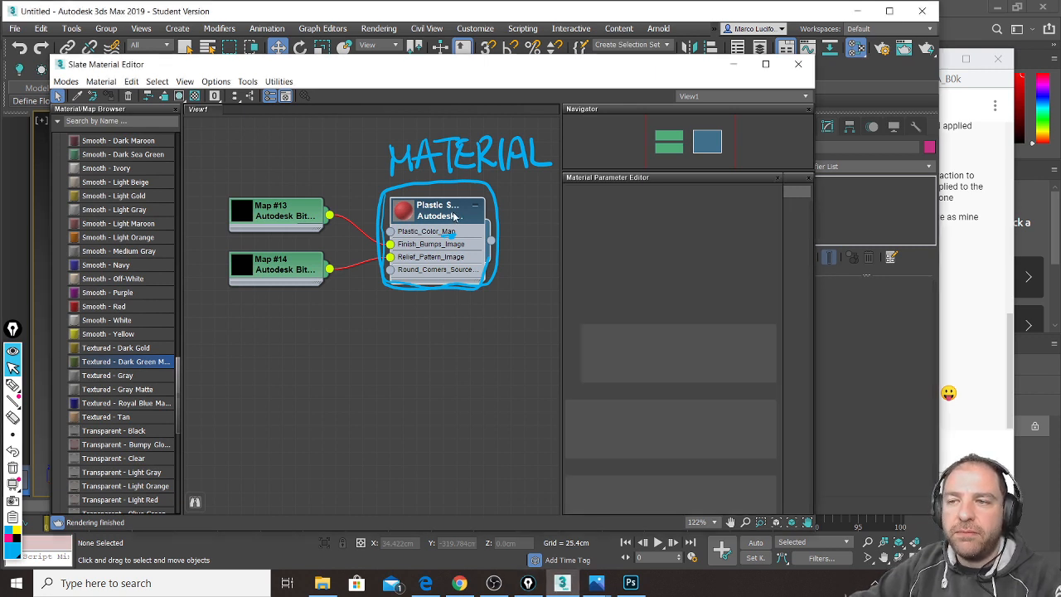
# Step: Load Plastic Smooth - Red into the parameter editor and scroll through its colour, Finish Bumps and Relief Pattern settings
pyautogui.doubleClick(454, 217)
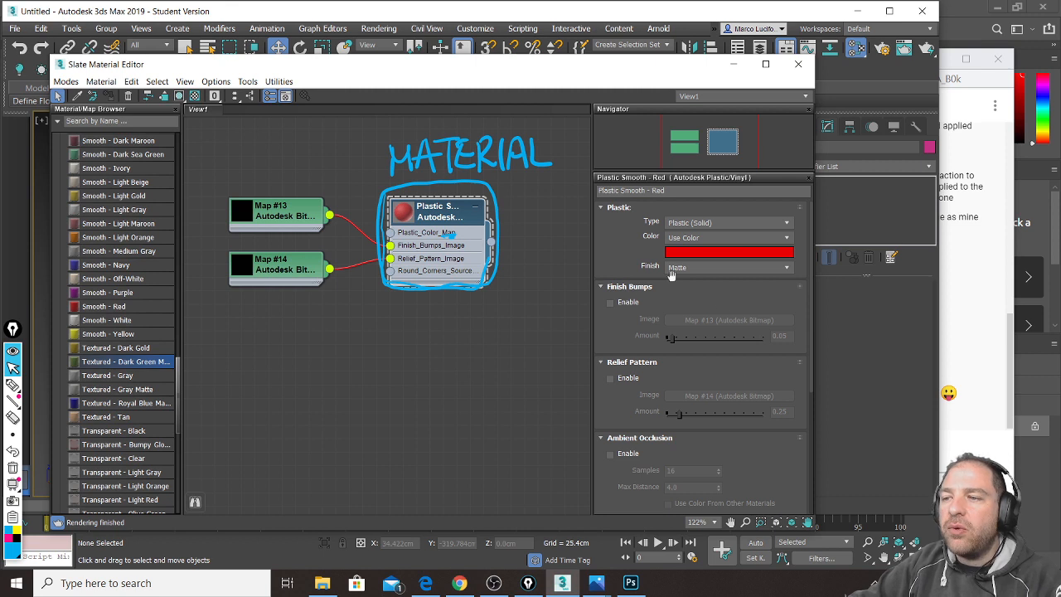
pyautogui.scroll(-6, 740, 473)
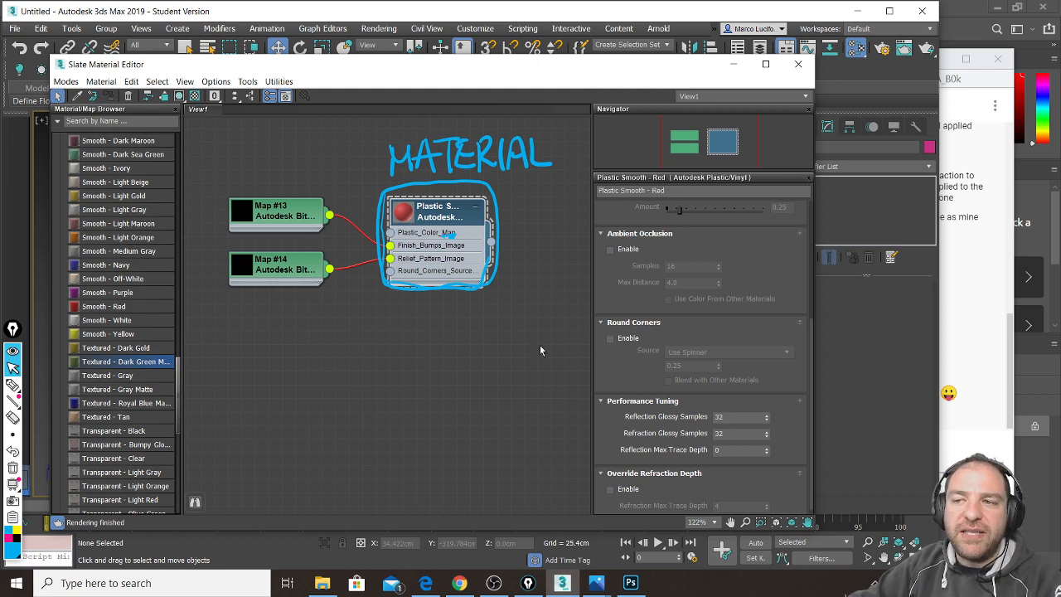
pyautogui.moveTo(752, 408); pyautogui.dragTo(756, 360)
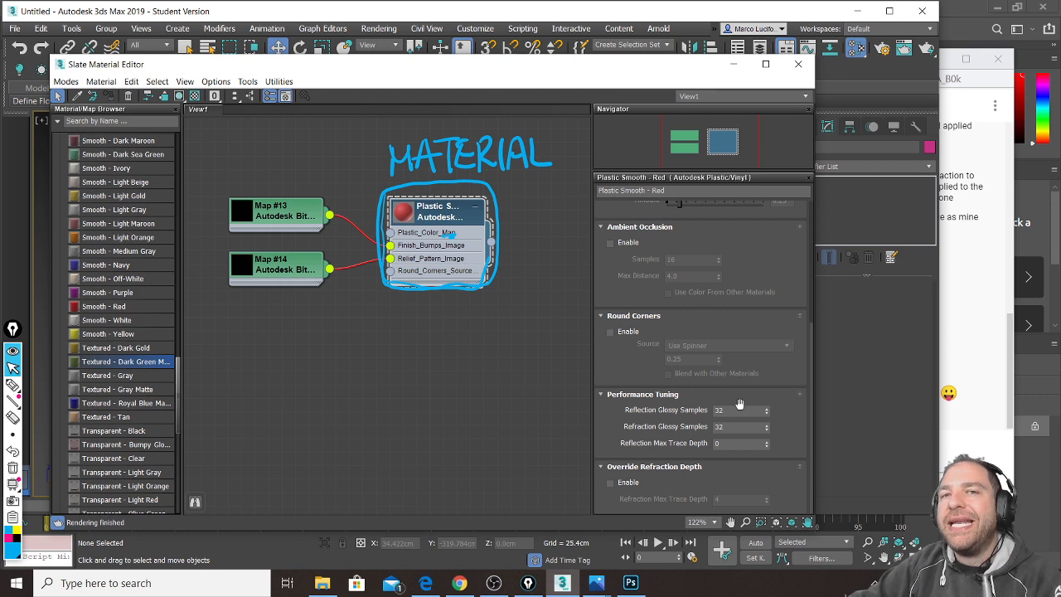
pyautogui.moveTo(752, 272); pyautogui.dragTo(763, 445)
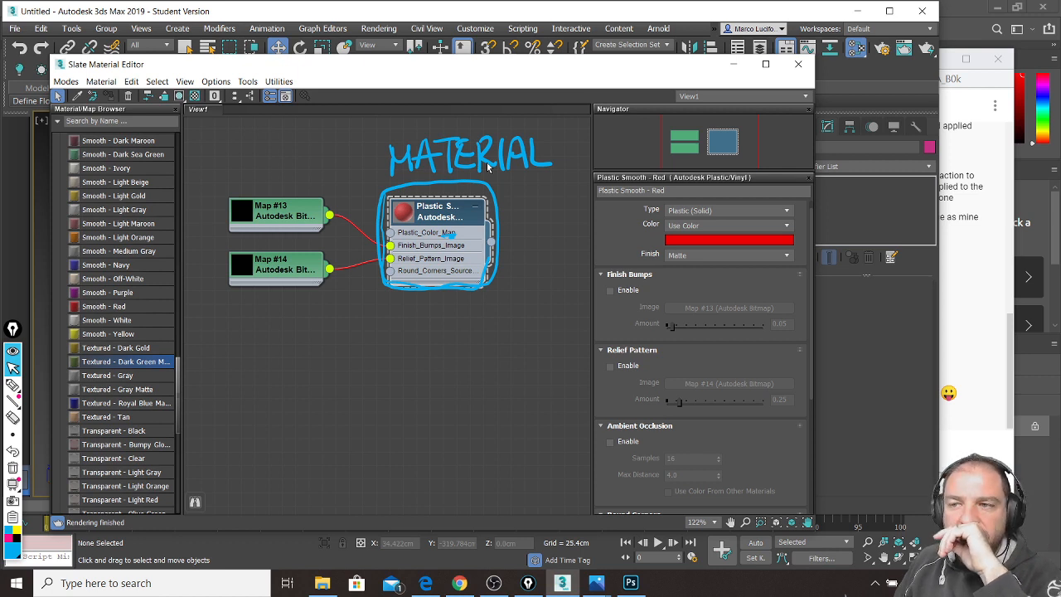
pyautogui.click(19, 531)
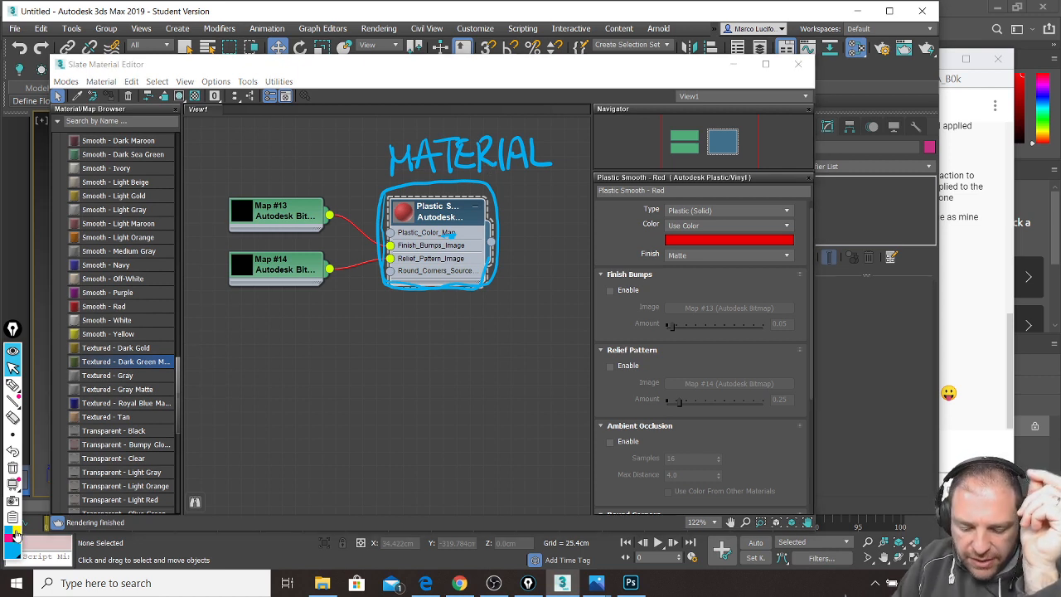
# Step: Mark the material's output socket with a yellow dot and an arrow labelled OUTPUT
pyautogui.click(390, 233)
pyautogui.moveTo(390, 246)
pyautogui.mouseDown()
pyautogui.moveTo(391, 233)
pyautogui.moveTo(391, 272)
pyautogui.mouseUp()
pyautogui.click(14, 385)
pyautogui.moveTo(494, 245); pyautogui.dragTo(495, 248)
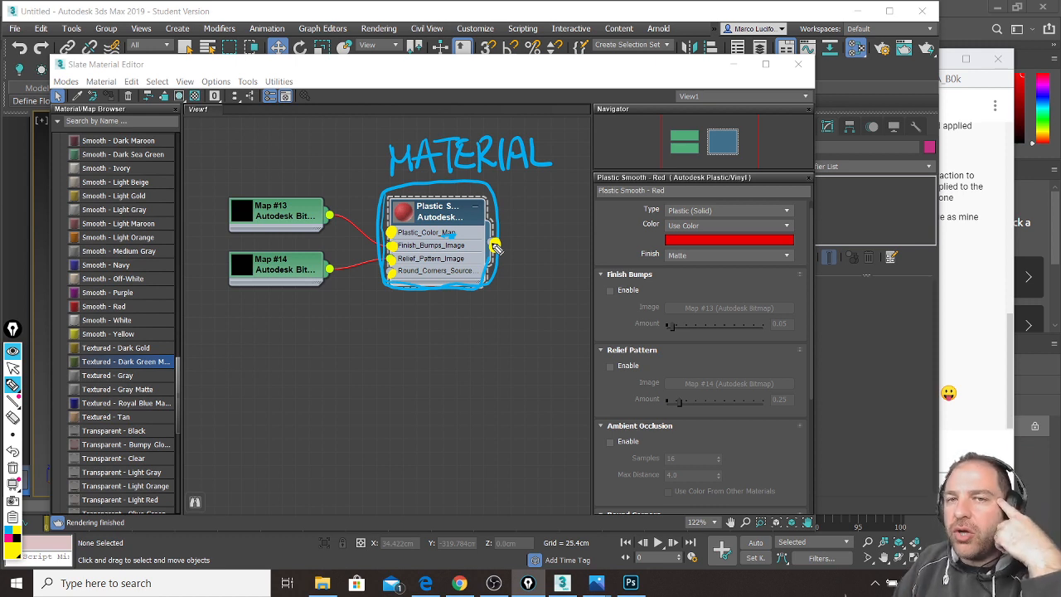
pyautogui.moveTo(521, 232)
pyautogui.mouseDown()
pyautogui.moveTo(508, 248)
pyautogui.moveTo(523, 258)
pyautogui.moveTo(550, 250)
pyautogui.mouseUp()
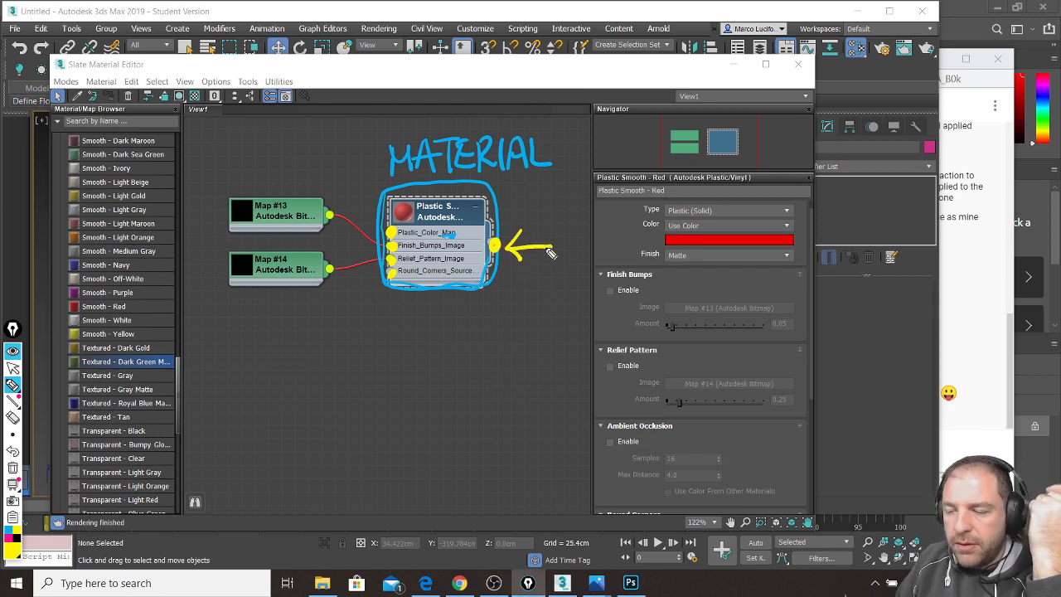
pyautogui.moveTo(522, 290); pyautogui.dragTo(554, 299)
pyautogui.moveTo(555, 287)
pyautogui.mouseDown()
pyautogui.moveTo(557, 295)
pyautogui.moveTo(561, 275)
pyautogui.moveTo(569, 299)
pyautogui.mouseUp()
pyautogui.moveTo(569, 285)
pyautogui.mouseDown()
pyautogui.moveTo(609, 281)
pyautogui.moveTo(600, 300)
pyautogui.mouseUp()
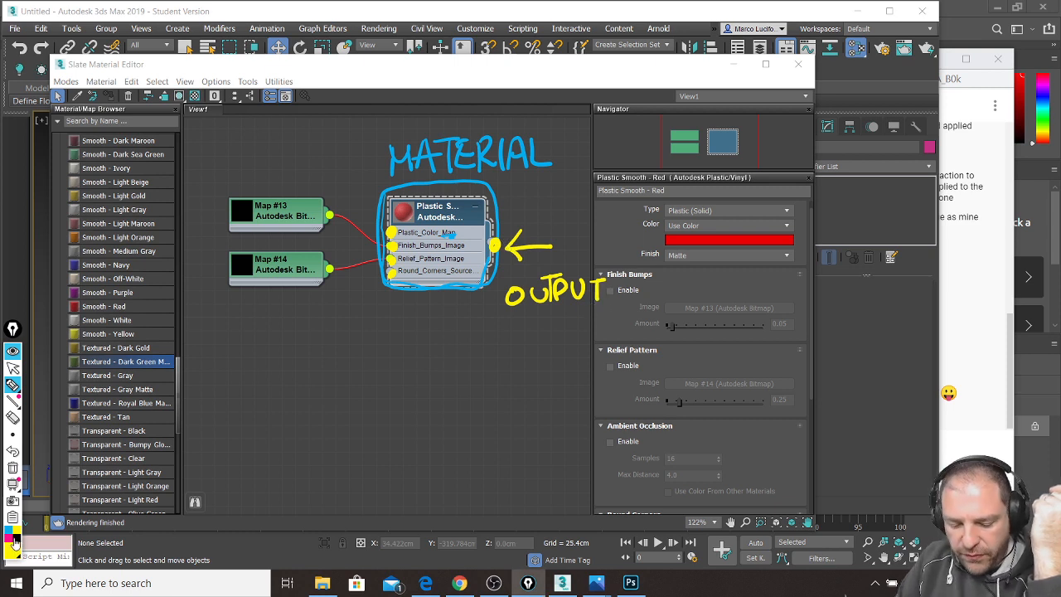
# Step: Draw an arrow from the material output to OBJECT, plus an upward INPUT arrow below the node
pyautogui.click(10, 544)
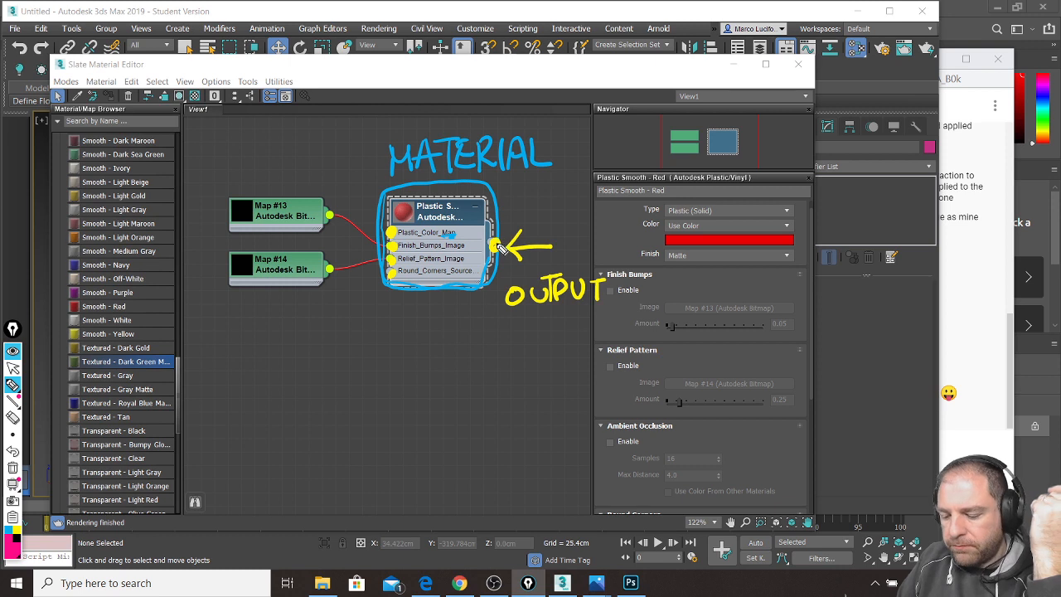
pyautogui.moveTo(496, 246)
pyautogui.mouseDown()
pyautogui.moveTo(527, 233)
pyautogui.moveTo(584, 241)
pyautogui.moveTo(705, 384)
pyautogui.moveTo(819, 400)
pyautogui.moveTo(827, 388)
pyautogui.moveTo(814, 421)
pyautogui.mouseUp()
pyautogui.moveTo(839, 352); pyautogui.dragTo(854, 380)
pyautogui.moveTo(876, 340)
pyautogui.mouseDown()
pyautogui.moveTo(867, 377)
pyautogui.moveTo(923, 380)
pyautogui.moveTo(952, 348)
pyautogui.mouseUp()
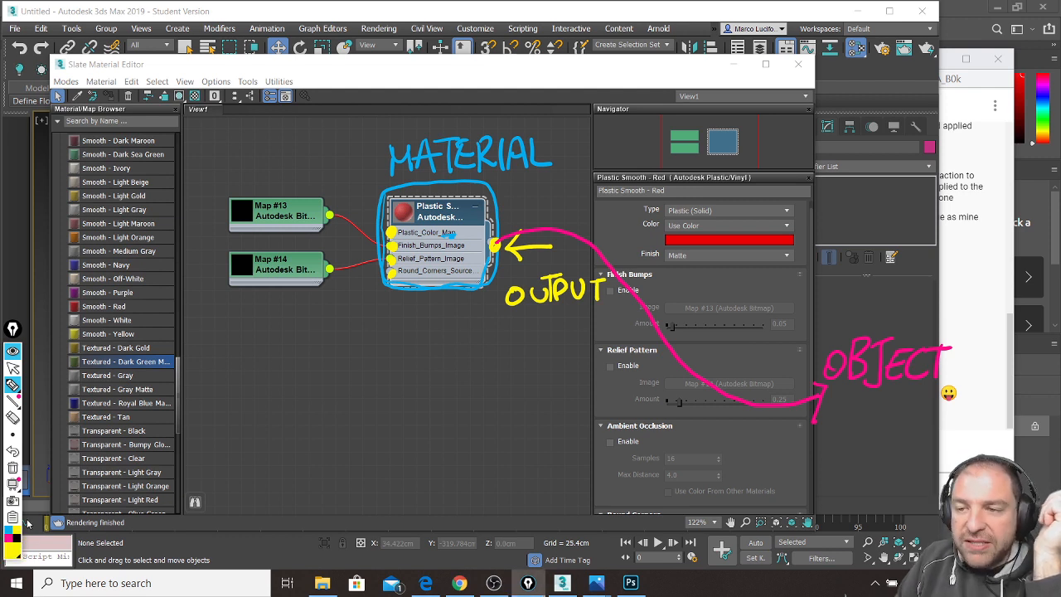
pyautogui.moveTo(395, 356)
pyautogui.mouseDown()
pyautogui.moveTo(393, 300)
pyautogui.moveTo(381, 313)
pyautogui.mouseUp()
pyautogui.moveTo(384, 386)
pyautogui.mouseDown()
pyautogui.moveTo(383, 403)
pyautogui.moveTo(453, 383)
pyautogui.moveTo(454, 400)
pyautogui.mouseUp()
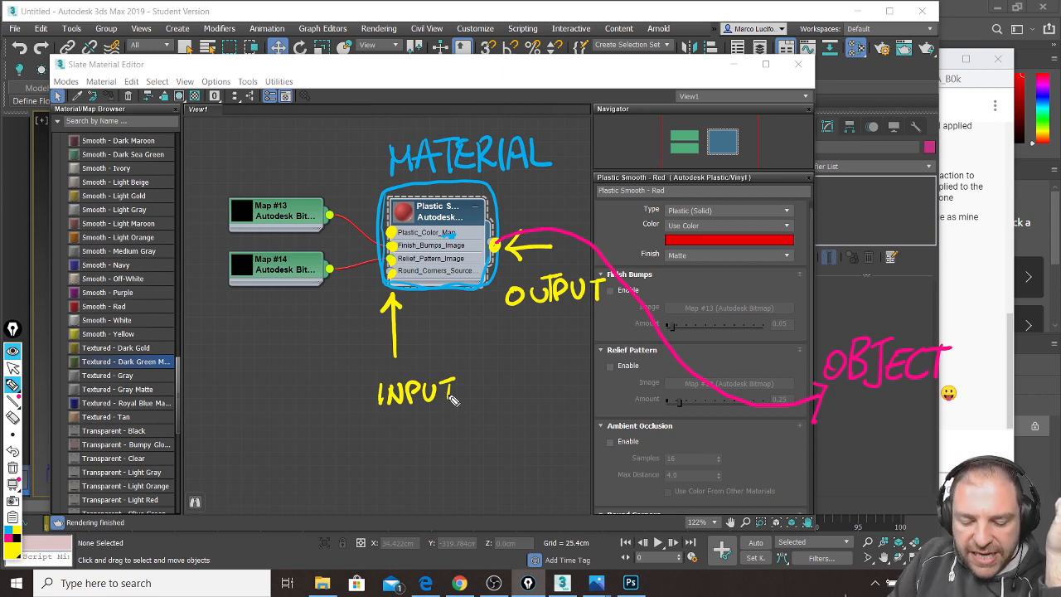
# Step: Outline the Map #13 node in green
pyautogui.click(18, 541)
pyautogui.click(52, 432)
pyautogui.moveTo(244, 195)
pyautogui.mouseDown()
pyautogui.moveTo(225, 219)
pyautogui.moveTo(319, 241)
pyautogui.moveTo(343, 192)
pyautogui.moveTo(228, 193)
pyautogui.moveTo(357, 245)
pyautogui.moveTo(237, 185)
pyautogui.moveTo(351, 239)
pyautogui.moveTo(225, 257)
pyautogui.moveTo(351, 300)
pyautogui.moveTo(221, 272)
pyautogui.moveTo(349, 245)
pyautogui.mouseUp()
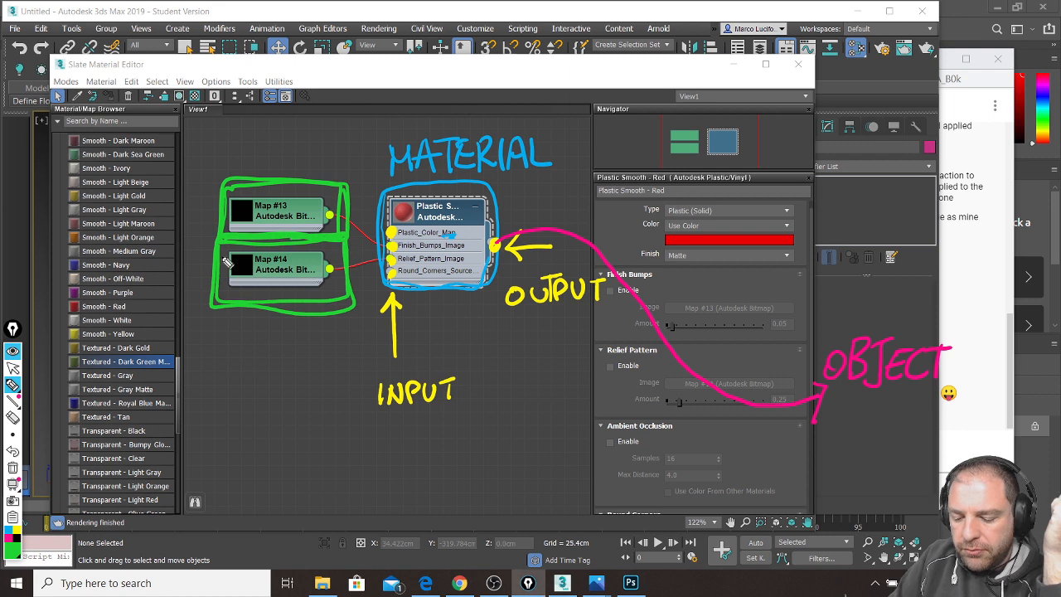
# Step: Write MAPS above the map nodes and dot both map output sockets in yellow
pyautogui.moveTo(240, 170)
pyautogui.mouseDown()
pyautogui.moveTo(245, 129)
pyautogui.moveTo(273, 166)
pyautogui.moveTo(296, 161)
pyautogui.moveTo(309, 135)
pyautogui.moveTo(315, 165)
pyautogui.mouseUp()
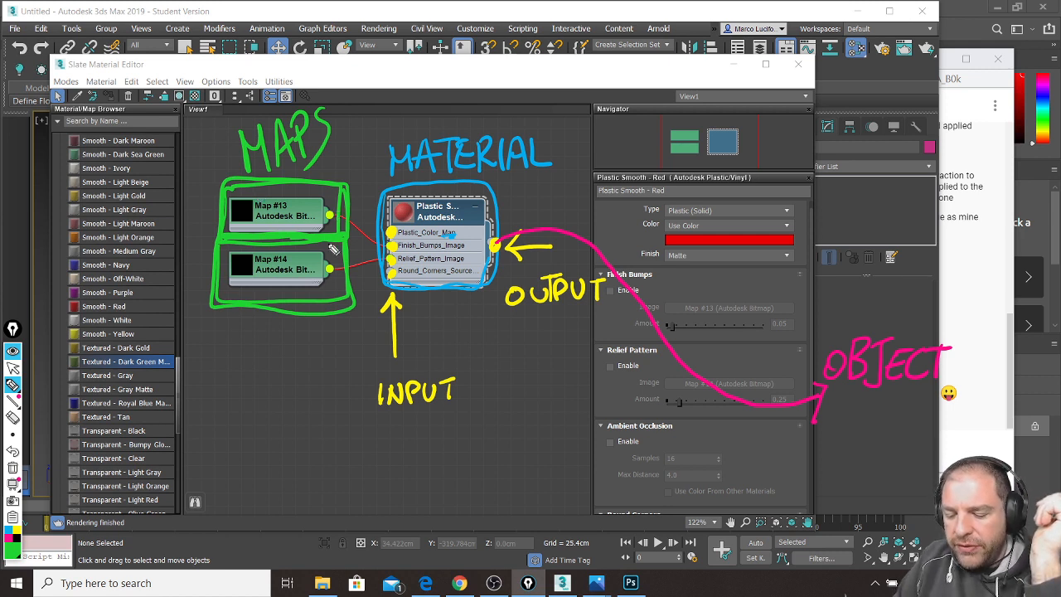
pyautogui.click(17, 529)
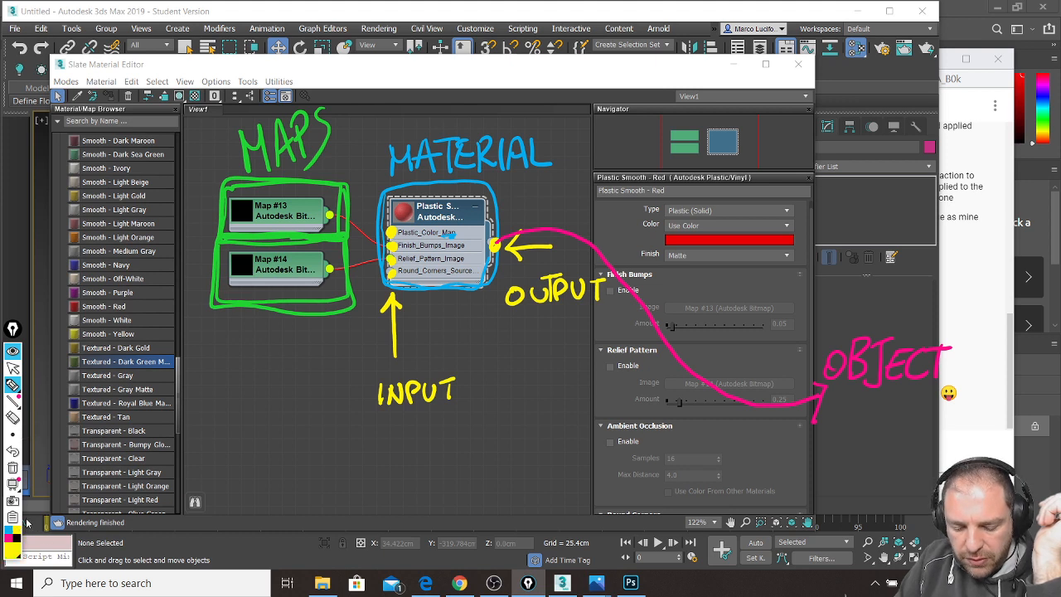
pyautogui.moveTo(338, 219); pyautogui.dragTo(330, 216)
pyautogui.moveTo(331, 266); pyautogui.dragTo(332, 267)
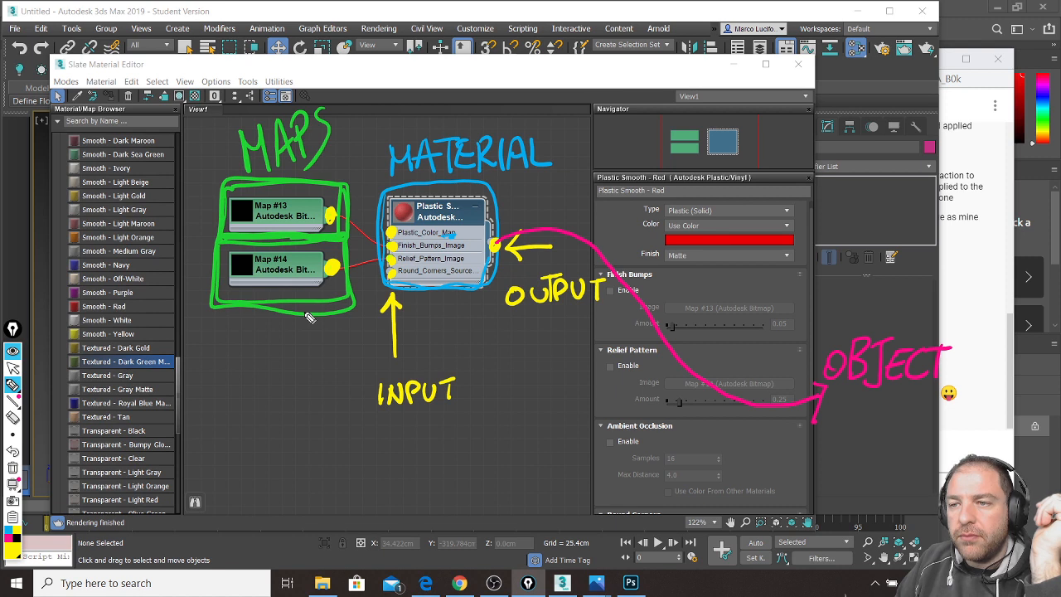
# Step: Trace magenta links from Map #13 and Map #14 to the material's inputs
pyautogui.click(8, 539)
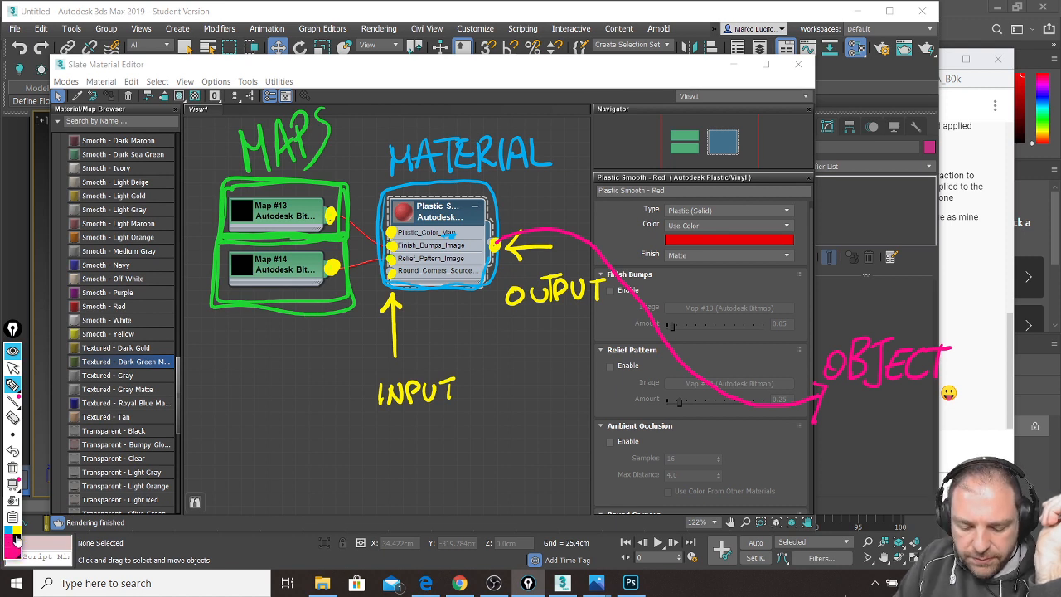
pyautogui.moveTo(340, 217); pyautogui.dragTo(391, 235)
pyautogui.moveTo(342, 265); pyautogui.dragTo(384, 258)
pyautogui.moveTo(334, 214)
pyautogui.mouseDown()
pyautogui.moveTo(391, 247)
pyautogui.moveTo(387, 282)
pyautogui.moveTo(391, 270)
pyautogui.mouseUp()
pyautogui.moveTo(336, 263); pyautogui.dragTo(388, 242)
pyautogui.moveTo(337, 262); pyautogui.dragTo(367, 219)
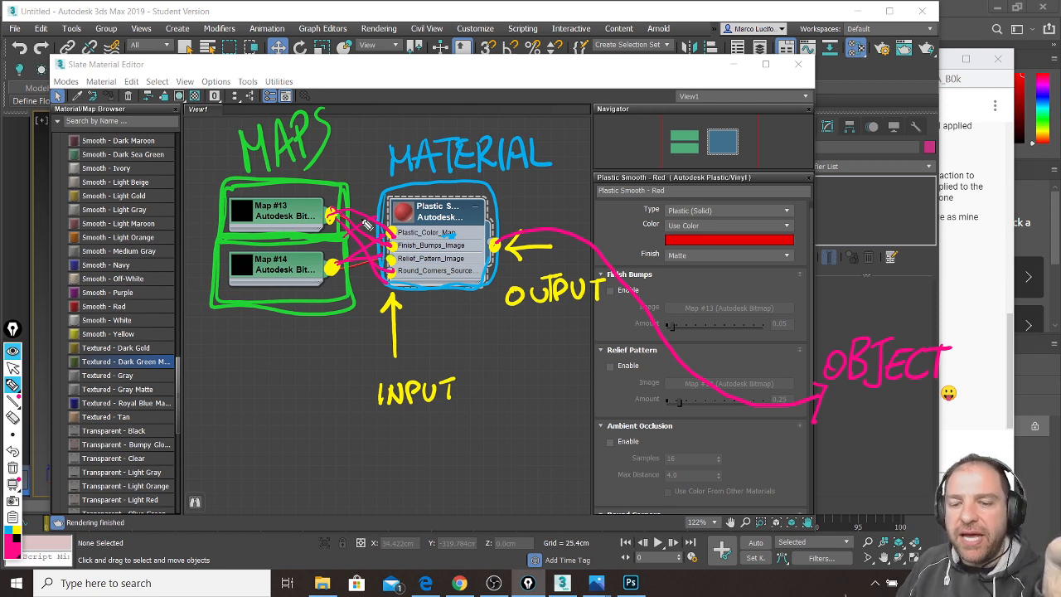
# Step: Sketch a blue box labelled MAT below the INPUT label
pyautogui.click(23, 539)
pyautogui.moveTo(437, 438)
pyautogui.mouseDown()
pyautogui.moveTo(433, 491)
pyautogui.moveTo(508, 450)
pyautogui.moveTo(440, 438)
pyautogui.moveTo(509, 450)
pyautogui.moveTo(446, 441)
pyautogui.mouseUp()
pyautogui.moveTo(452, 485)
pyautogui.mouseDown()
pyautogui.moveTo(462, 466)
pyautogui.moveTo(482, 479)
pyautogui.moveTo(507, 456)
pyautogui.mouseUp()
pyautogui.moveTo(497, 458); pyautogui.dragTo(497, 483)
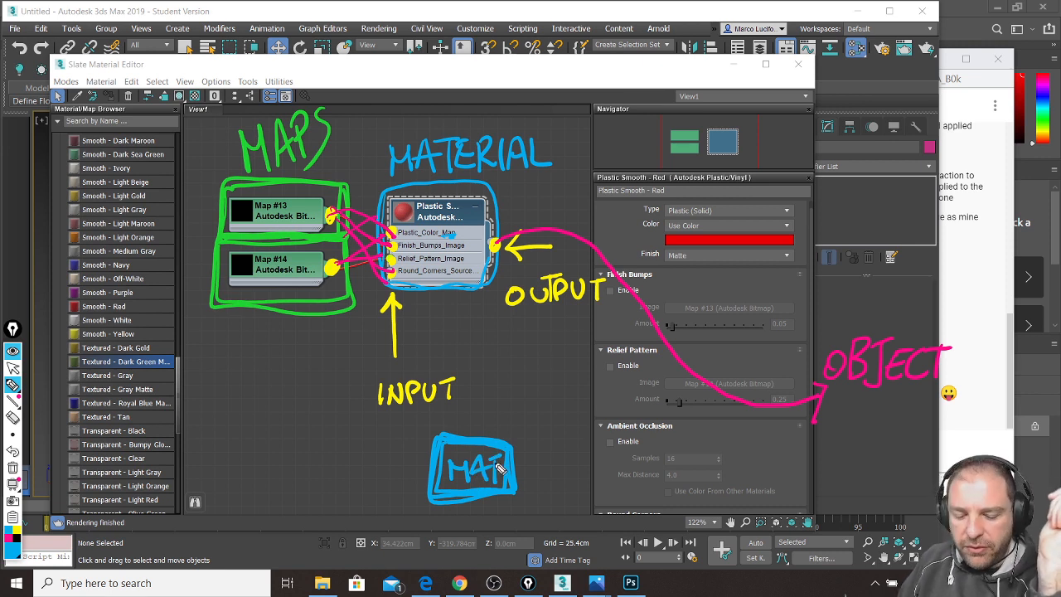
# Step: Dot the MAT box's output socket and mark input sockets along its left side in yellow
pyautogui.click(25, 528)
pyautogui.click(515, 471)
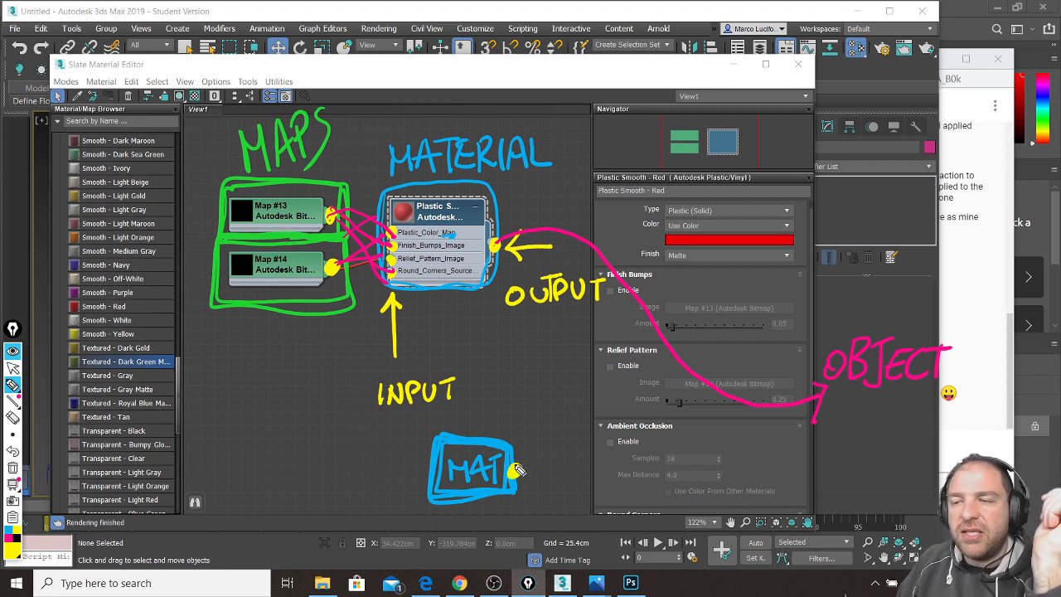
pyautogui.moveTo(437, 442); pyautogui.dragTo(432, 499)
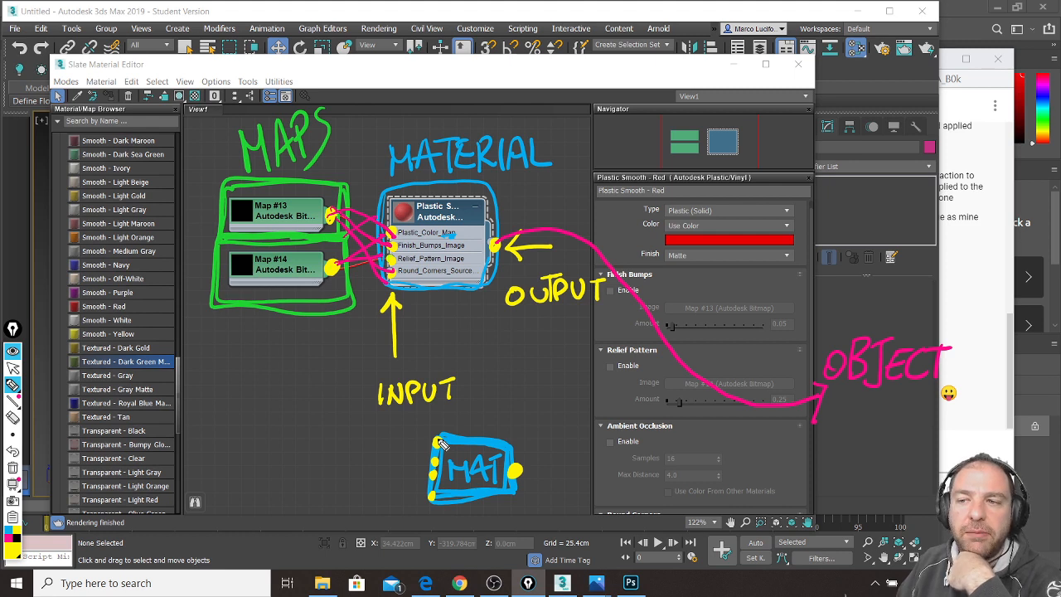
# Step: Sketch green map boxes labelled M to the left of MAT
pyautogui.click(14, 549)
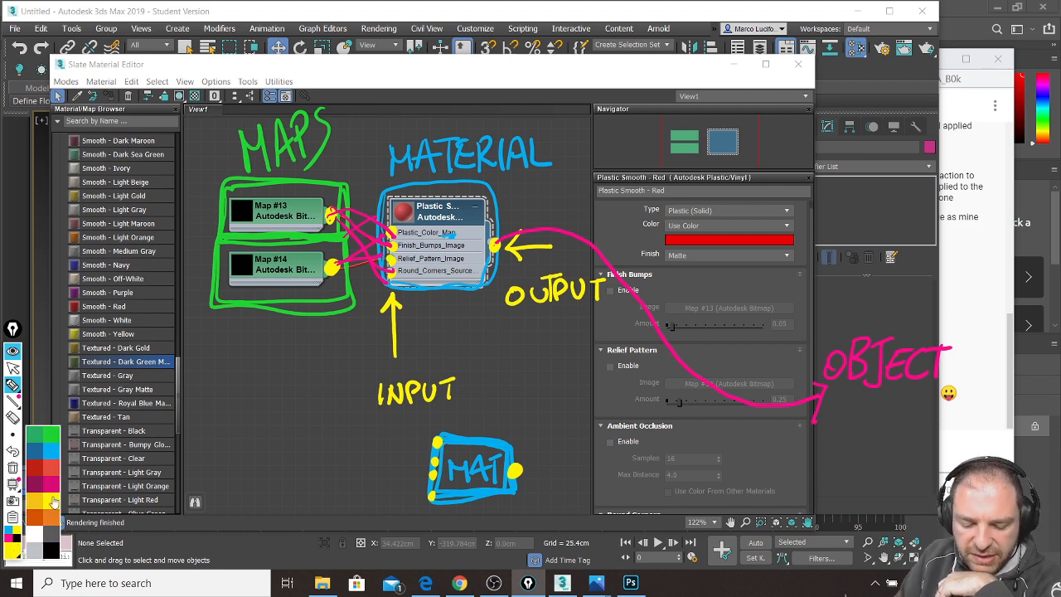
pyautogui.click(37, 434)
pyautogui.moveTo(299, 421)
pyautogui.mouseDown()
pyautogui.moveTo(298, 443)
pyautogui.moveTo(352, 422)
pyautogui.moveTo(297, 422)
pyautogui.mouseUp()
pyautogui.moveTo(312, 426); pyautogui.dragTo(310, 444)
pyautogui.moveTo(312, 426)
pyautogui.mouseDown()
pyautogui.moveTo(366, 474)
pyautogui.moveTo(324, 497)
pyautogui.moveTo(337, 491)
pyautogui.mouseUp()
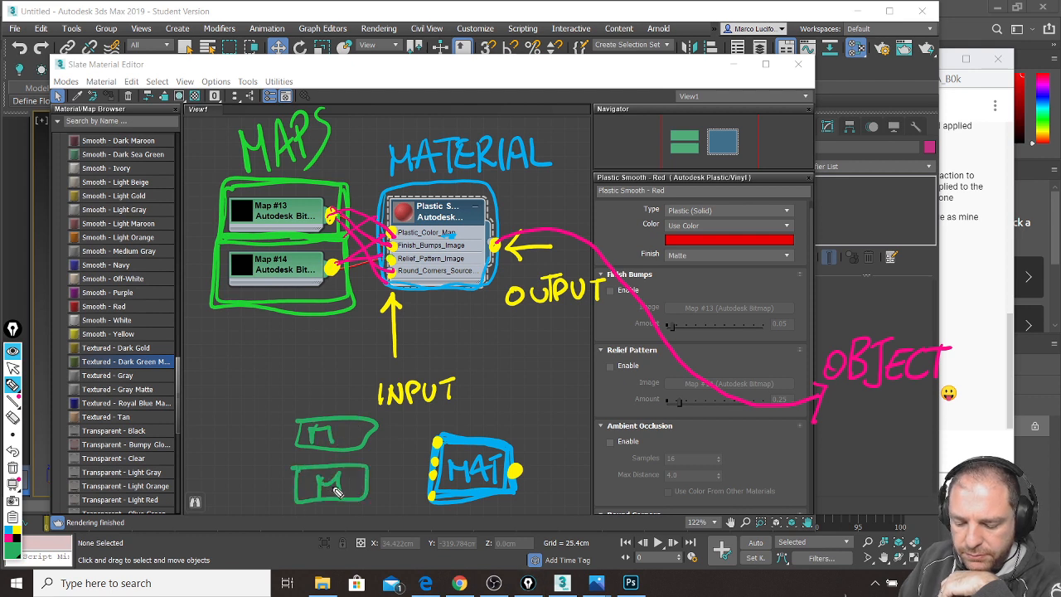
# Step: Connect both M boxes to MAT in magenta, draw its output line, then clear the screen
pyautogui.click(8, 538)
pyautogui.moveTo(378, 434); pyautogui.dragTo(434, 461)
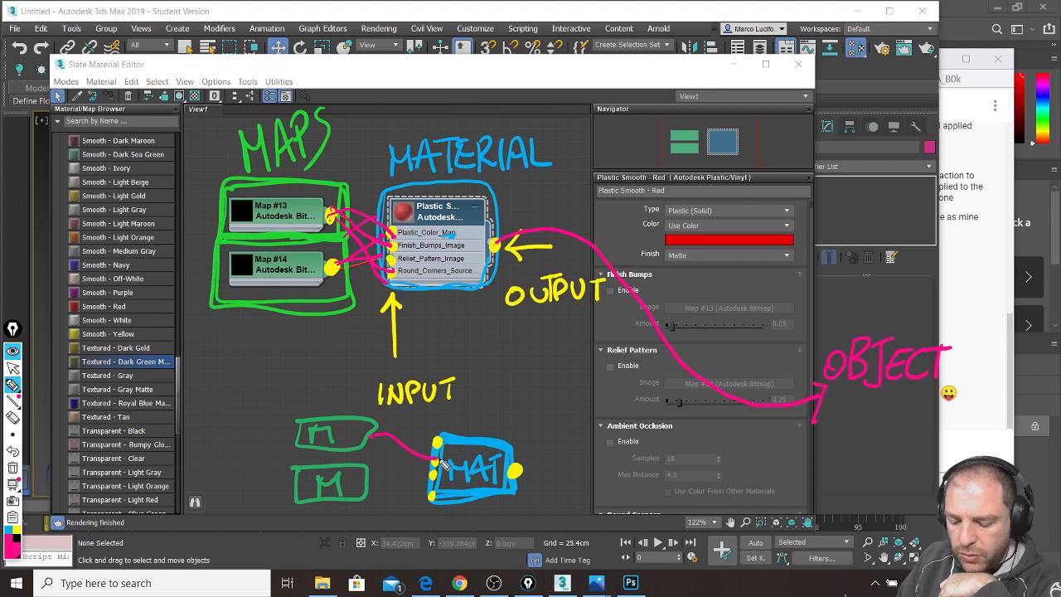
pyautogui.moveTo(366, 479); pyautogui.dragTo(433, 474)
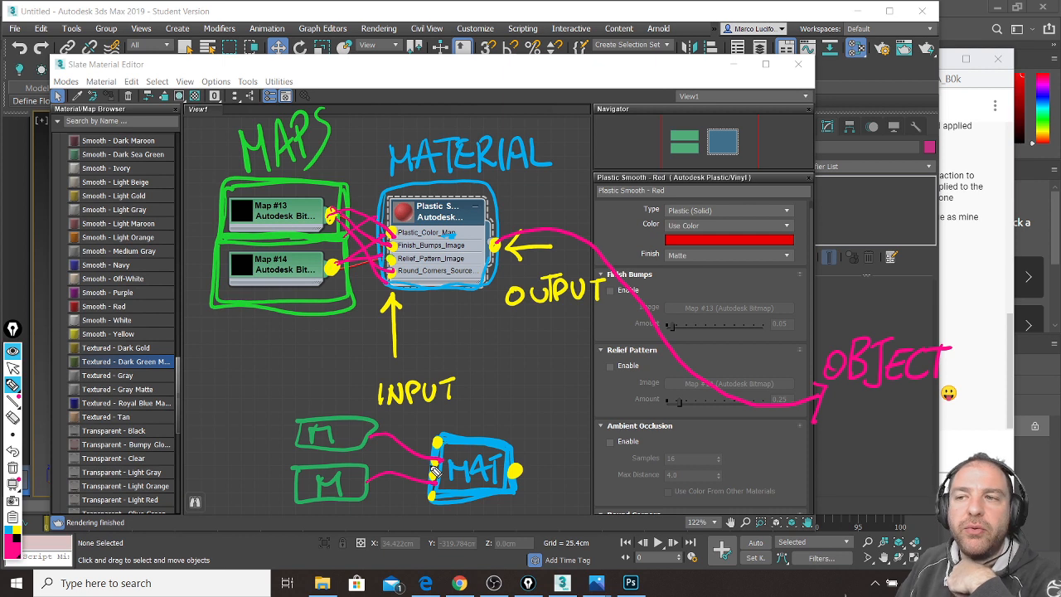
pyautogui.moveTo(518, 472)
pyautogui.mouseDown()
pyautogui.moveTo(832, 496)
pyautogui.moveTo(874, 468)
pyautogui.moveTo(862, 476)
pyautogui.mouseUp()
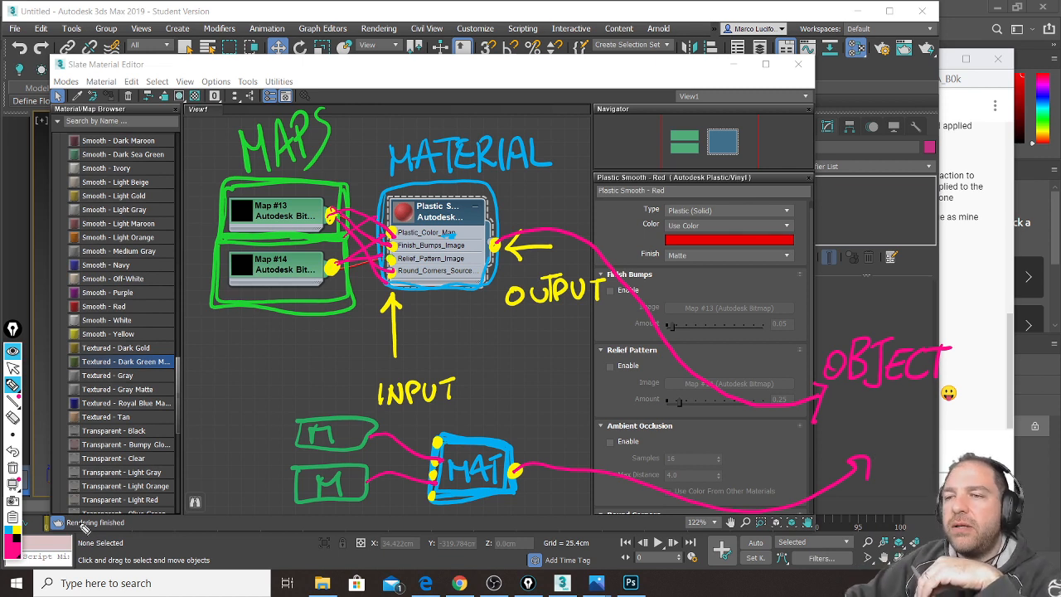
pyautogui.click(13, 470)
pyautogui.click(12, 367)
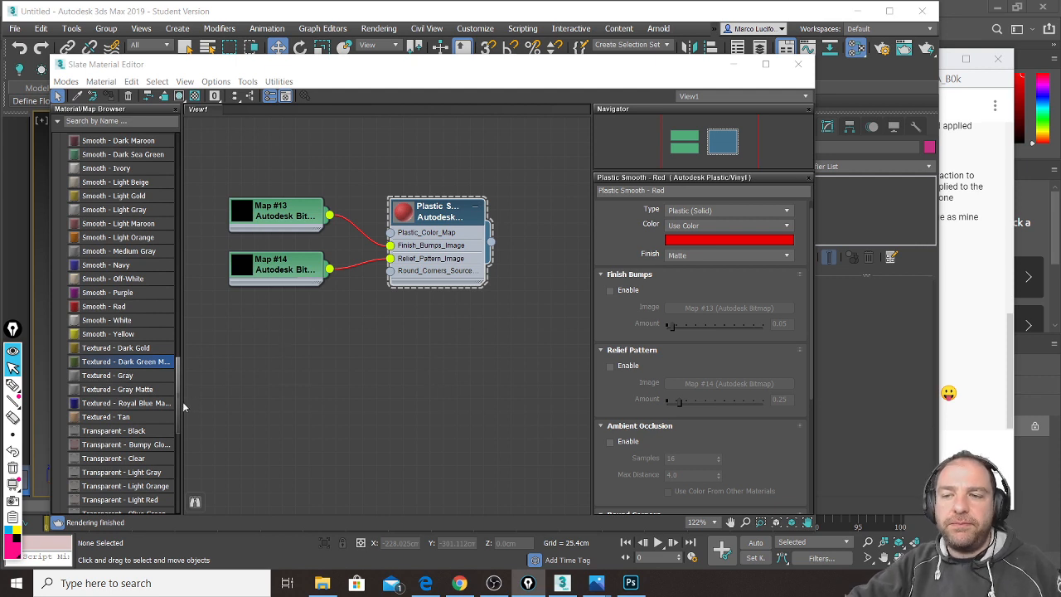
# Step: Marquee-select the three map and material nodes and delete them
pyautogui.moveTo(177, 406); pyautogui.dragTo(176, 266)
pyautogui.moveTo(211, 160); pyautogui.dragTo(575, 328)
pyautogui.press('Delete')
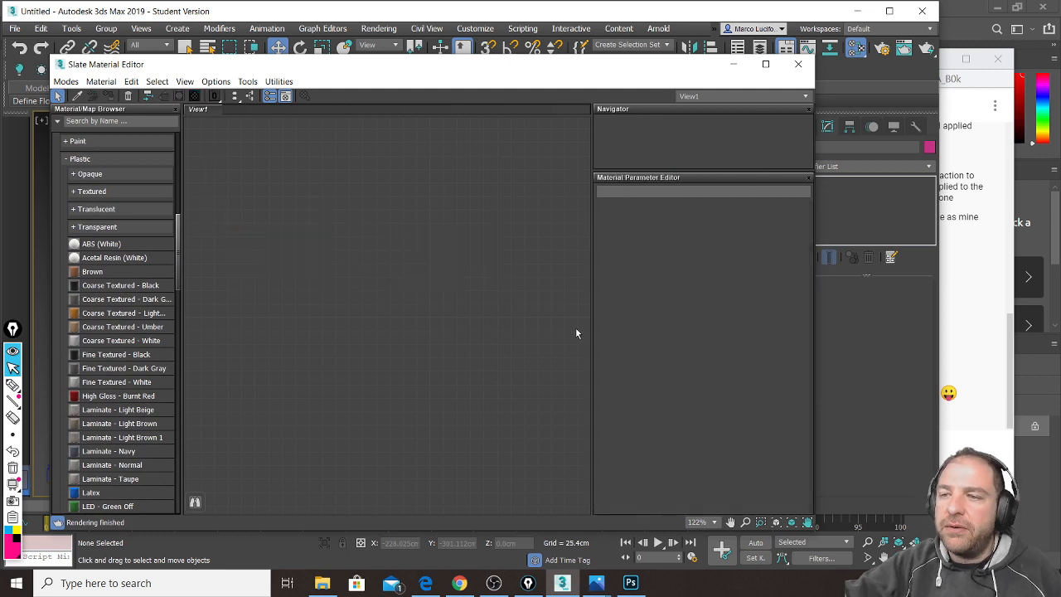
# Step: Expand the Materials group at the top of the browser, then bring the YouTube live chat forward
pyautogui.scroll(15, 152, 310)
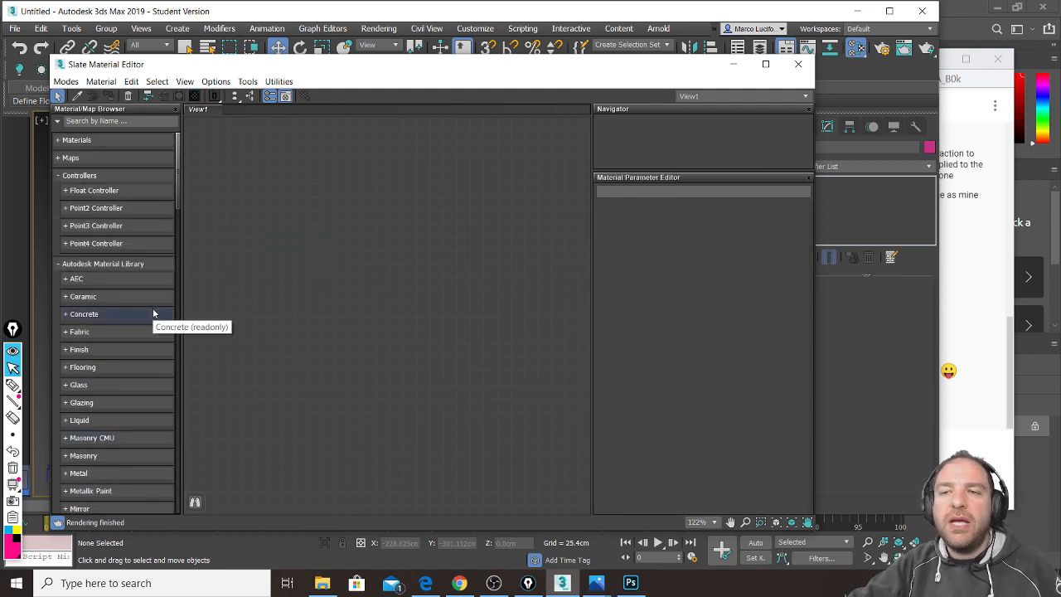
pyautogui.click(87, 141)
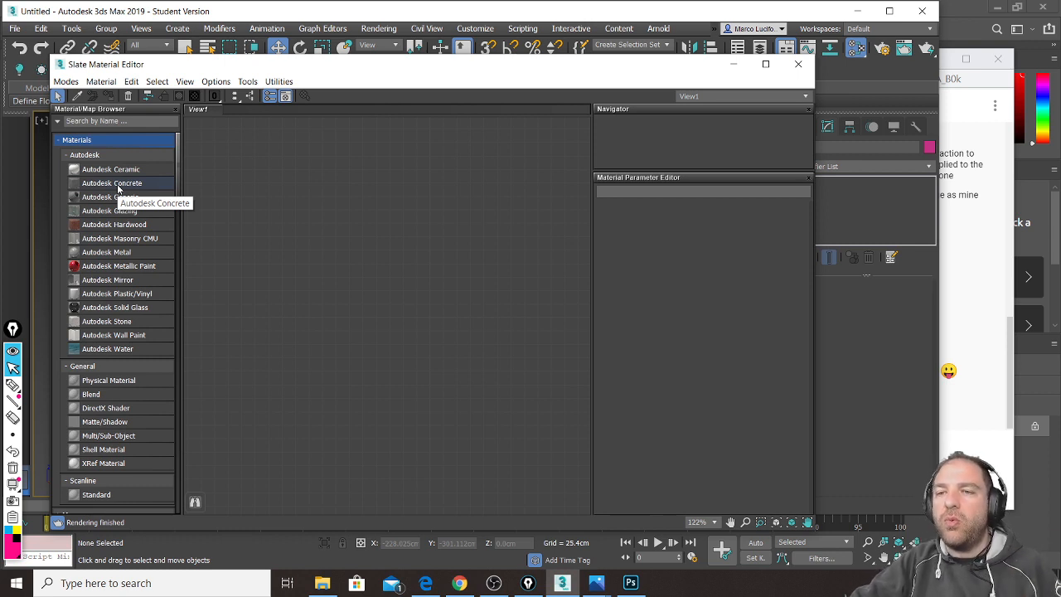
pyautogui.click(1012, 394)
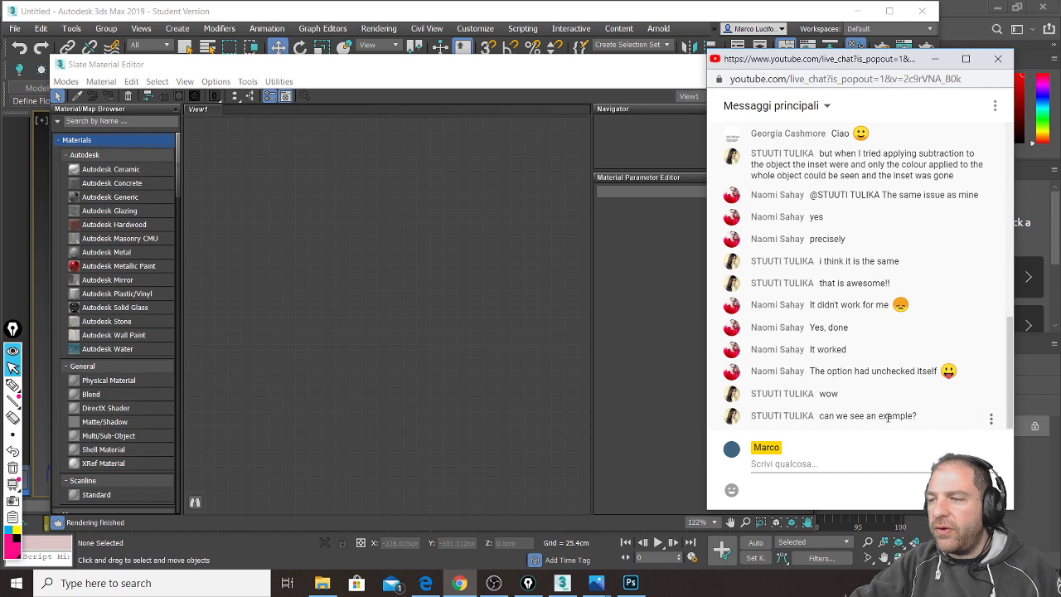
# Step: Narrow the chat popup and shift it right, then return to the Slate Material Editor
pyautogui.moveTo(708, 168); pyautogui.dragTo(748, 168)
pyautogui.scroll(-1, 876, 414)
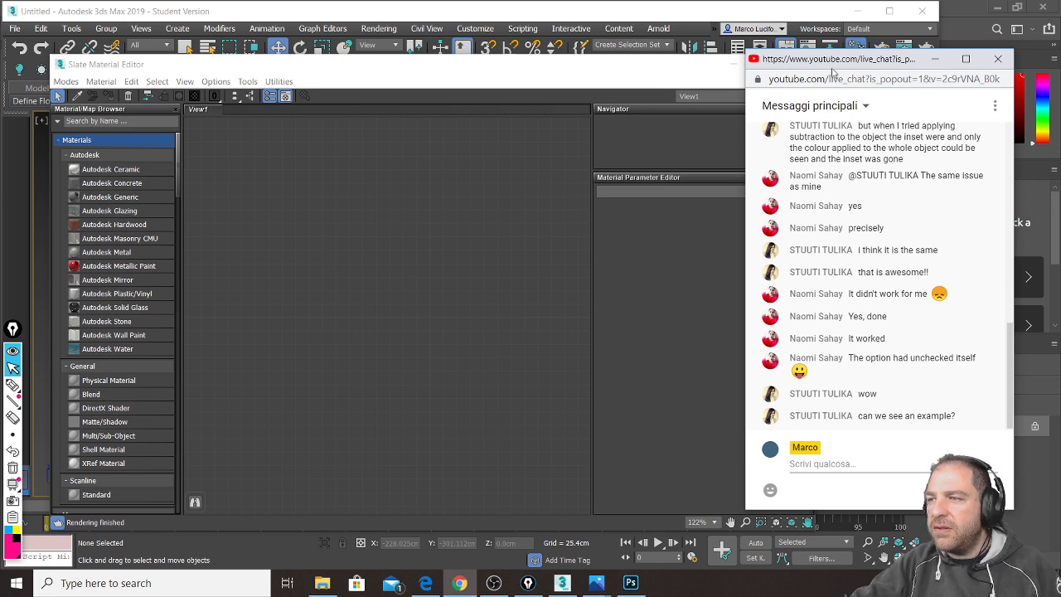
pyautogui.moveTo(833, 65); pyautogui.dragTo(877, 66)
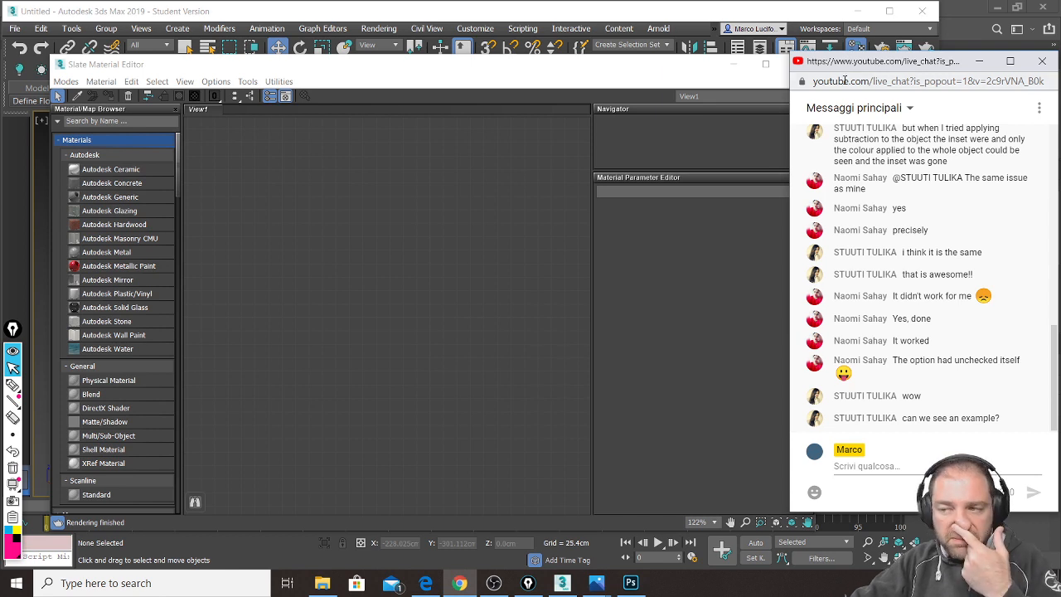
pyautogui.click(274, 208)
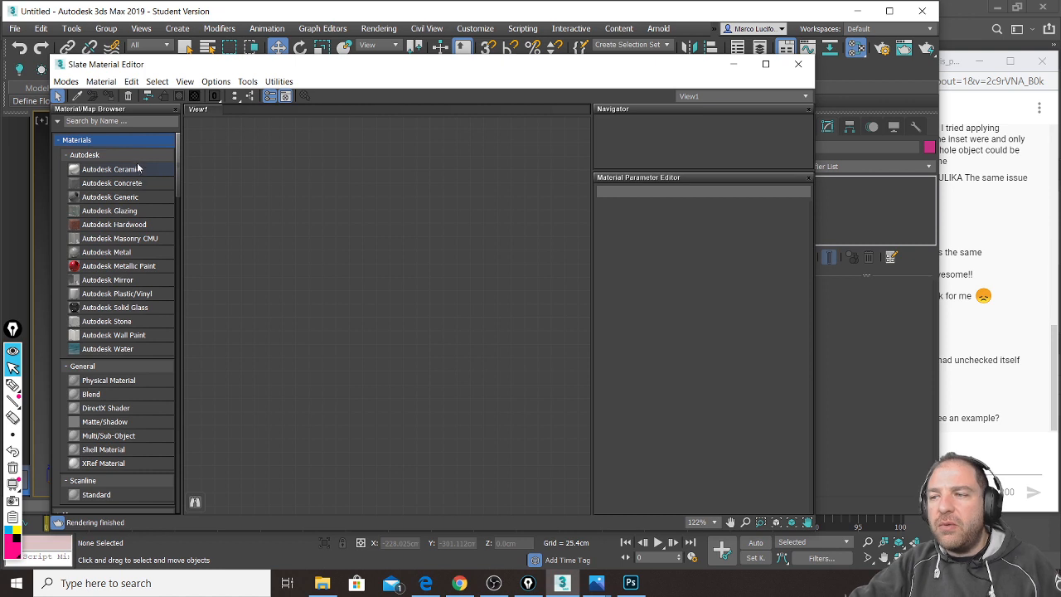
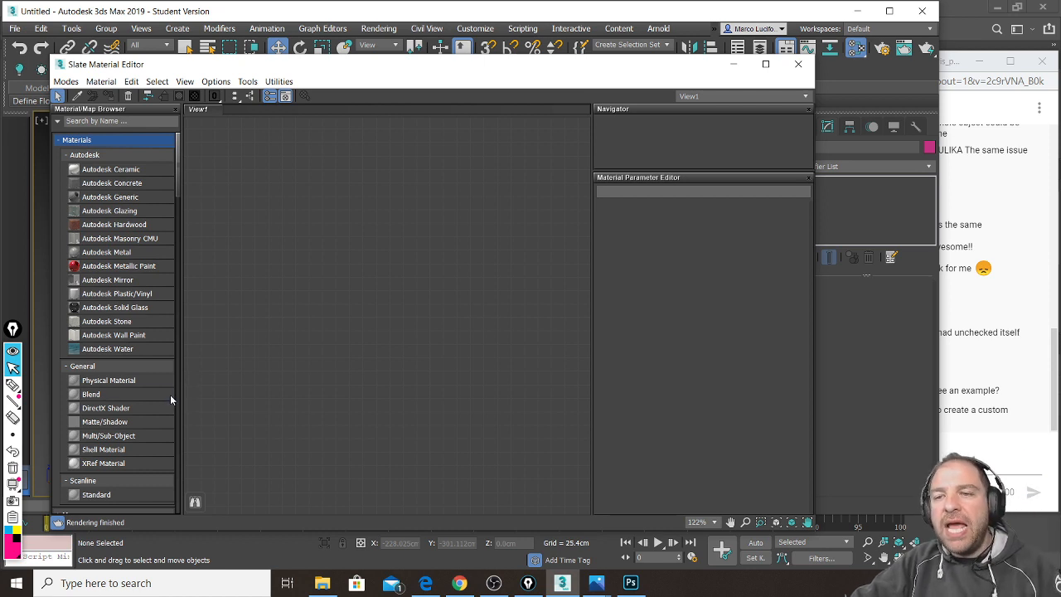
# Step: Choose Physical Material from the General group of the material browser
pyautogui.click(75, 383)
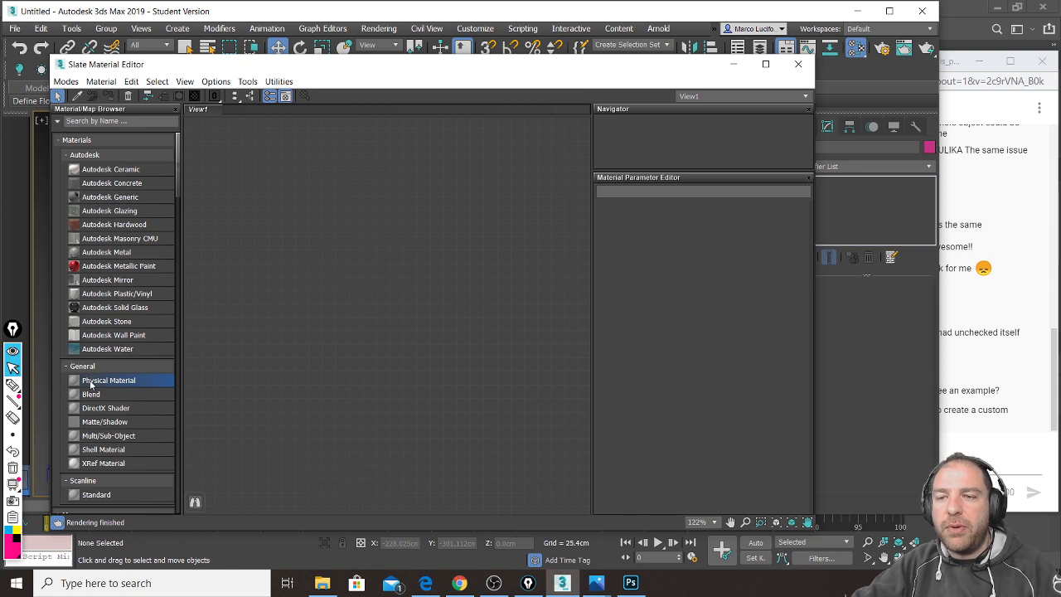
# Step: Drop the Physical Material node into View1 and drag it up near the top of the graph
pyautogui.click(395, 297)
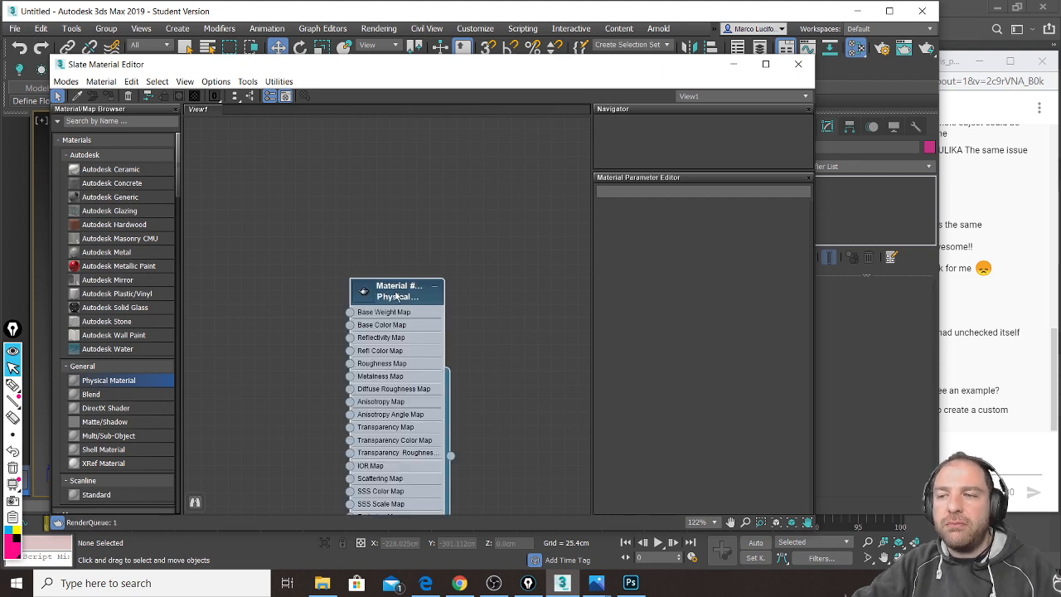
pyautogui.moveTo(419, 286); pyautogui.dragTo(439, 174)
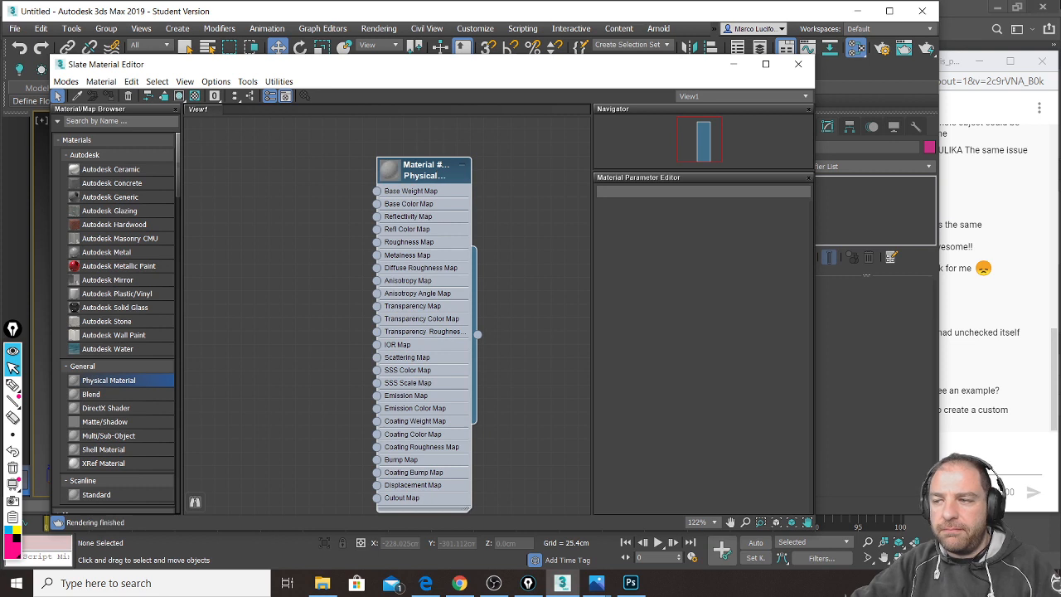
pyautogui.click(953, 57)
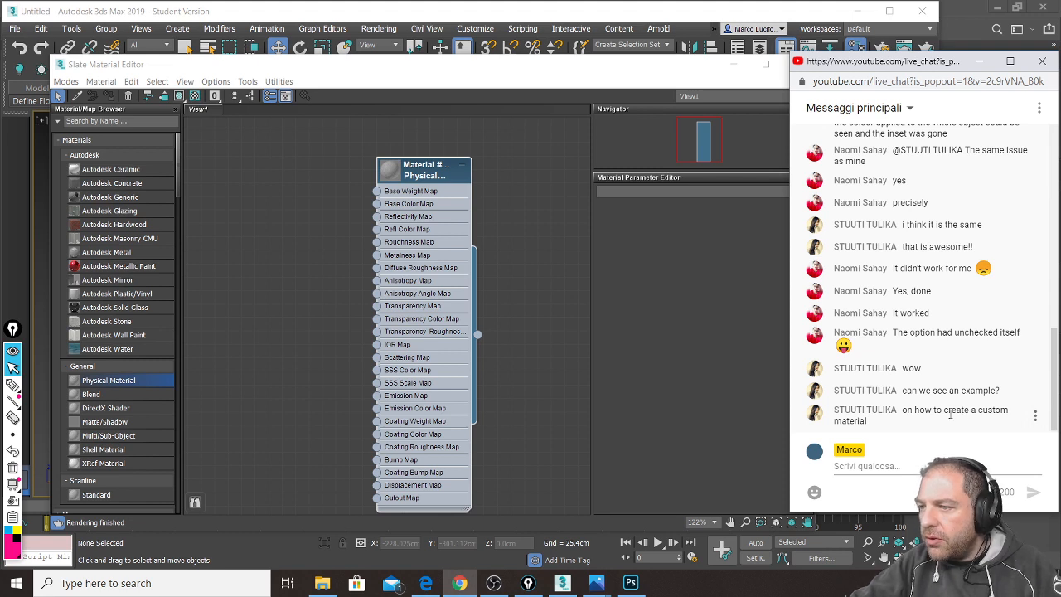
pyautogui.moveTo(427, 166); pyautogui.dragTo(429, 152)
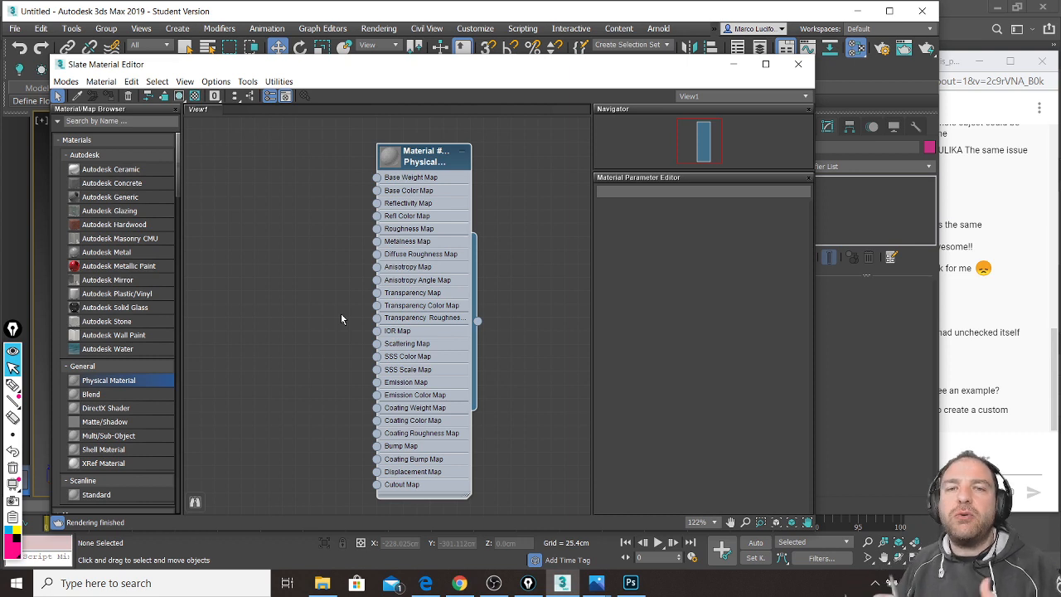
pyautogui.hotkey('ctrl', 'shift', '3')
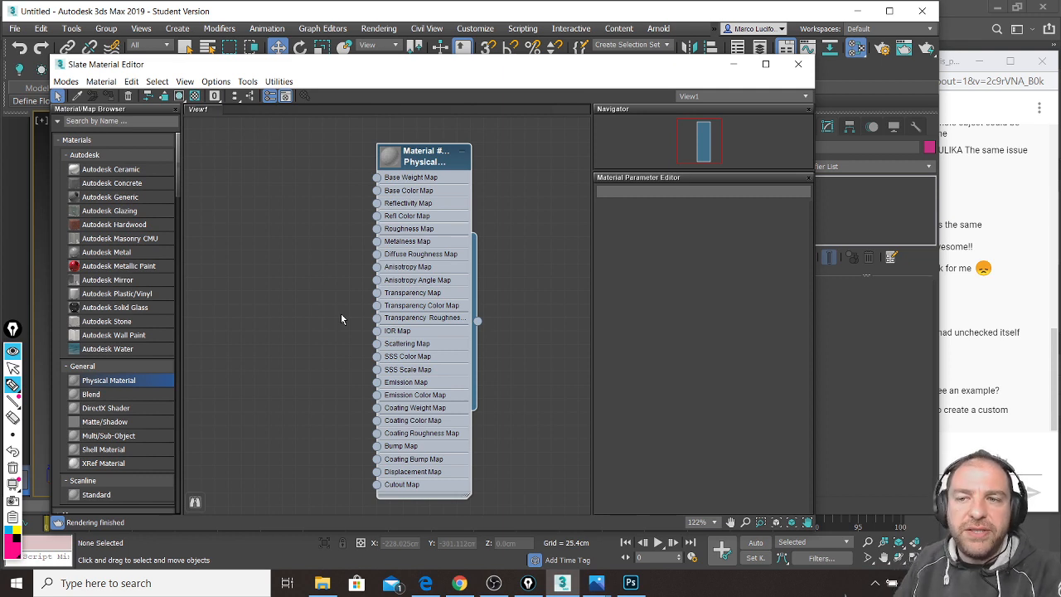
pyautogui.moveTo(622, 215)
pyautogui.mouseDown()
pyautogui.moveTo(622, 232)
pyautogui.moveTo(643, 209)
pyautogui.moveTo(656, 264)
pyautogui.moveTo(684, 262)
pyautogui.moveTo(722, 207)
pyautogui.moveTo(754, 249)
pyautogui.mouseUp()
pyautogui.moveTo(729, 214); pyautogui.dragTo(733, 303)
pyautogui.moveTo(640, 249); pyautogui.dragTo(663, 237)
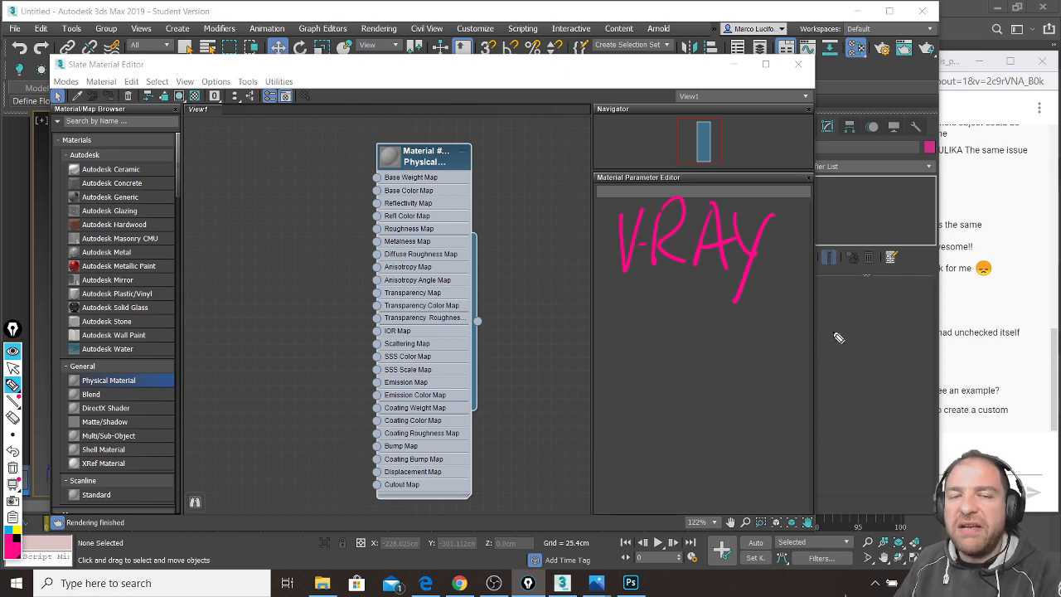
pyautogui.moveTo(631, 333)
pyautogui.mouseDown()
pyautogui.moveTo(640, 350)
pyautogui.moveTo(741, 349)
pyautogui.moveTo(762, 337)
pyautogui.moveTo(769, 355)
pyautogui.mouseUp()
pyautogui.moveTo(664, 373)
pyautogui.mouseDown()
pyautogui.moveTo(722, 386)
pyautogui.moveTo(742, 371)
pyautogui.moveTo(812, 374)
pyautogui.mouseUp()
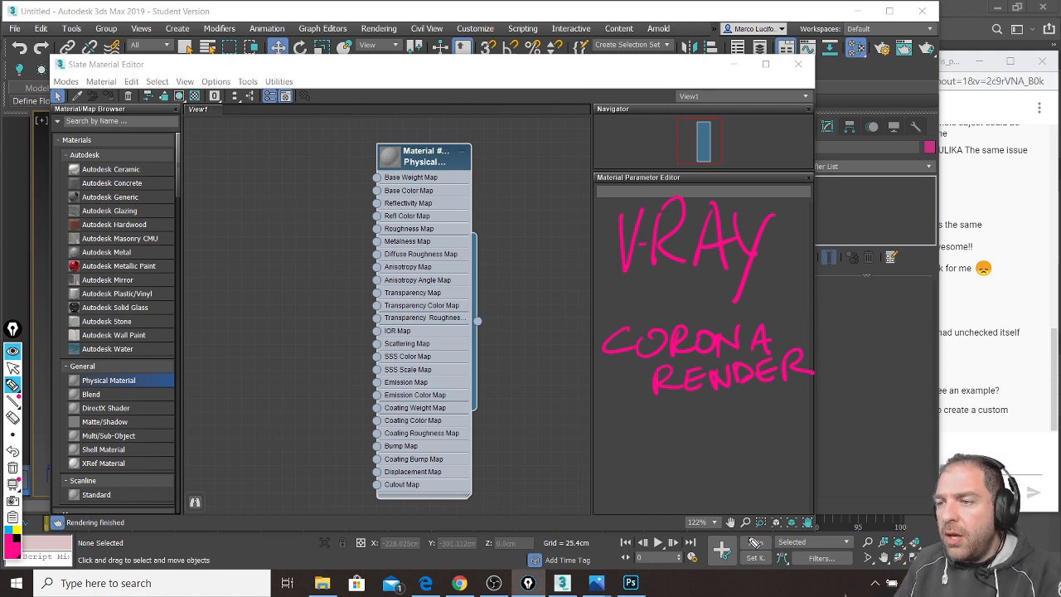
pyautogui.moveTo(650, 428)
pyautogui.mouseDown()
pyautogui.moveTo(635, 462)
pyautogui.moveTo(691, 431)
pyautogui.moveTo(697, 468)
pyautogui.moveTo(715, 465)
pyautogui.moveTo(730, 439)
pyautogui.moveTo(765, 436)
pyautogui.moveTo(788, 460)
pyautogui.mouseUp()
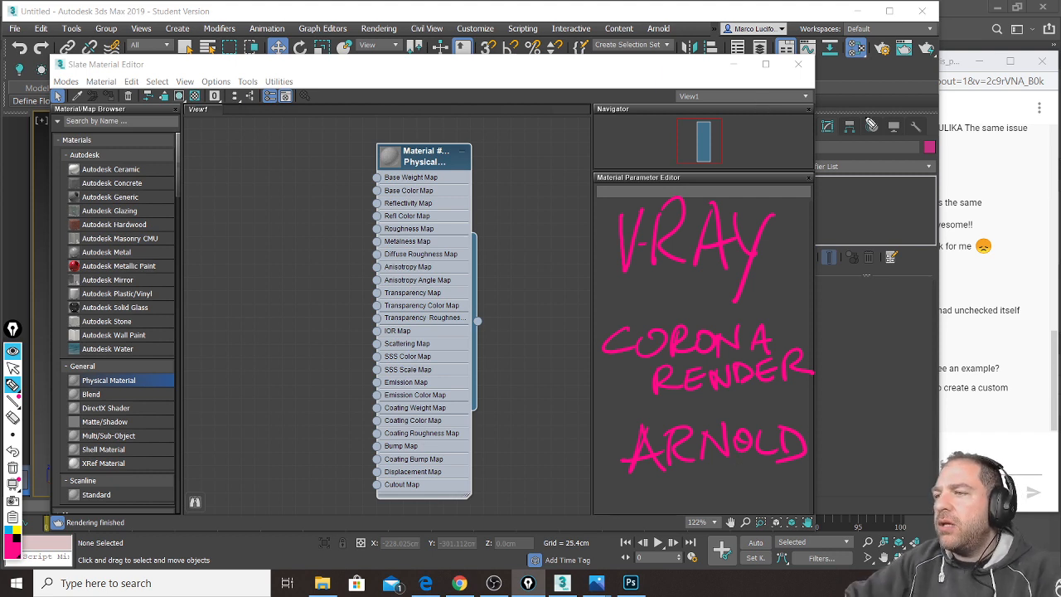
pyautogui.click(12, 368)
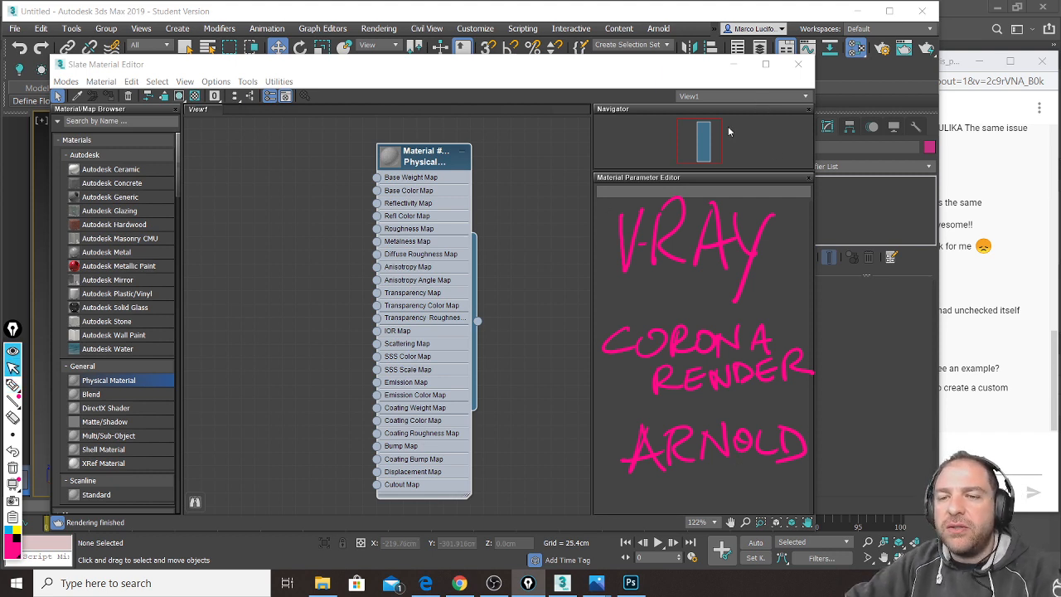
pyautogui.click(955, 54)
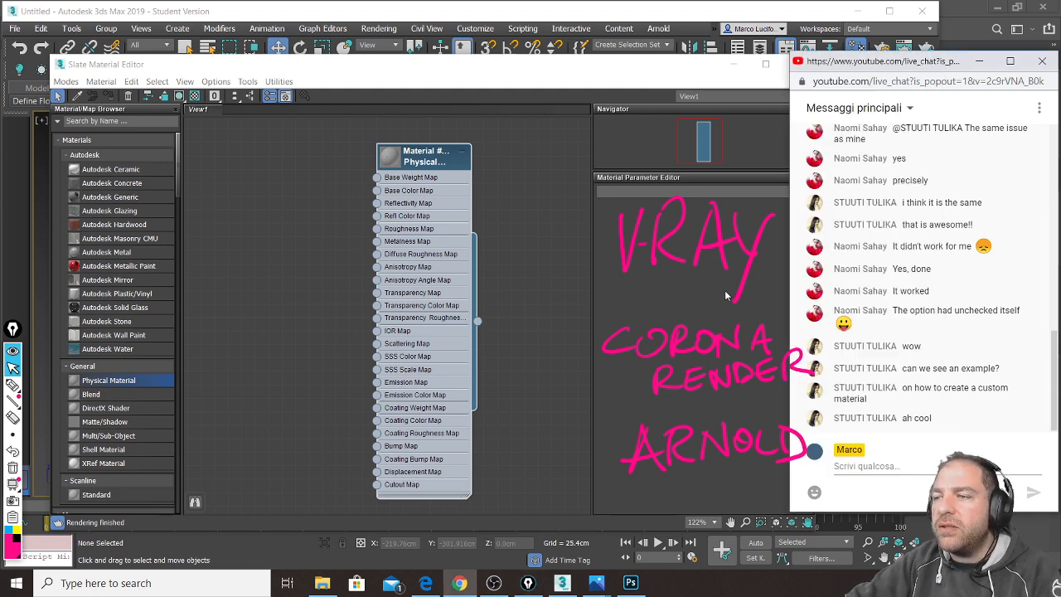
pyautogui.moveTo(396, 150)
pyautogui.mouseDown()
pyautogui.moveTo(392, 161)
pyautogui.moveTo(343, 144)
pyautogui.moveTo(345, 154)
pyautogui.moveTo(381, 160)
pyautogui.mouseUp()
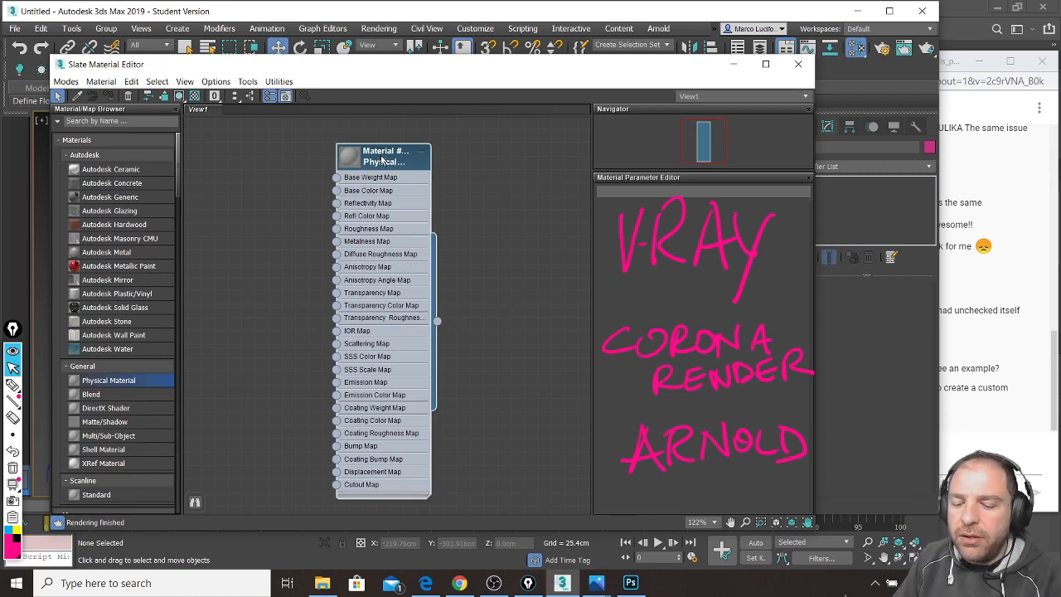
pyautogui.hotkey('ctrl', 'shift', '3')
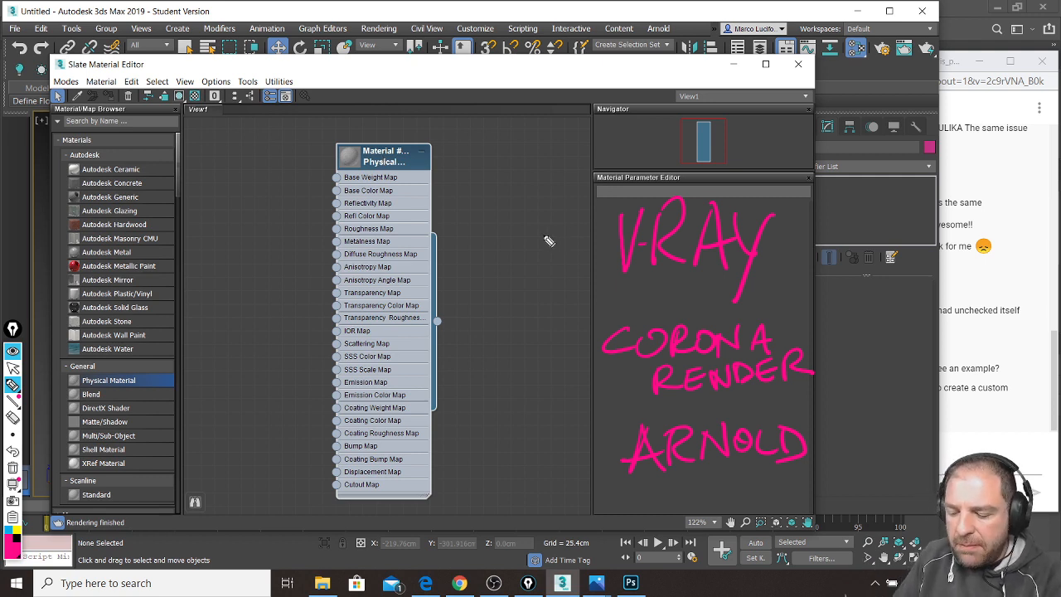
pyautogui.moveTo(547, 242); pyautogui.dragTo(593, 244)
pyautogui.moveTo(545, 219)
pyautogui.mouseDown()
pyautogui.moveTo(551, 250)
pyautogui.moveTo(589, 213)
pyautogui.mouseUp()
pyautogui.moveTo(579, 217)
pyautogui.mouseDown()
pyautogui.moveTo(581, 238)
pyautogui.moveTo(609, 236)
pyautogui.mouseUp()
pyautogui.moveTo(541, 347); pyautogui.dragTo(609, 319)
pyautogui.moveTo(590, 321)
pyautogui.mouseDown()
pyautogui.moveTo(591, 342)
pyautogui.moveTo(627, 330)
pyautogui.mouseUp()
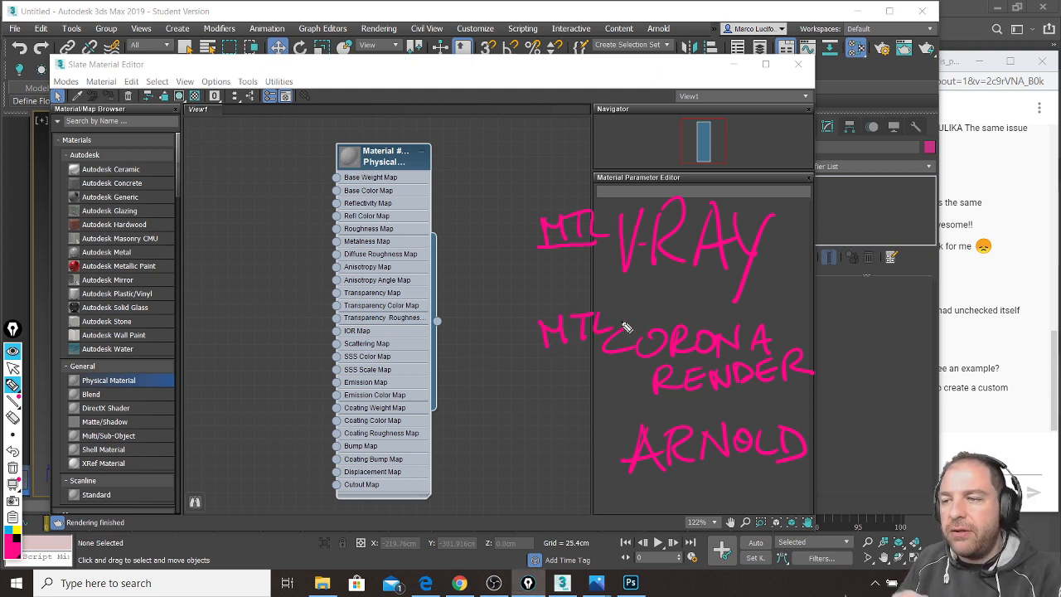
pyautogui.moveTo(547, 436)
pyautogui.mouseDown()
pyautogui.moveTo(549, 470)
pyautogui.moveTo(610, 456)
pyautogui.mouseUp()
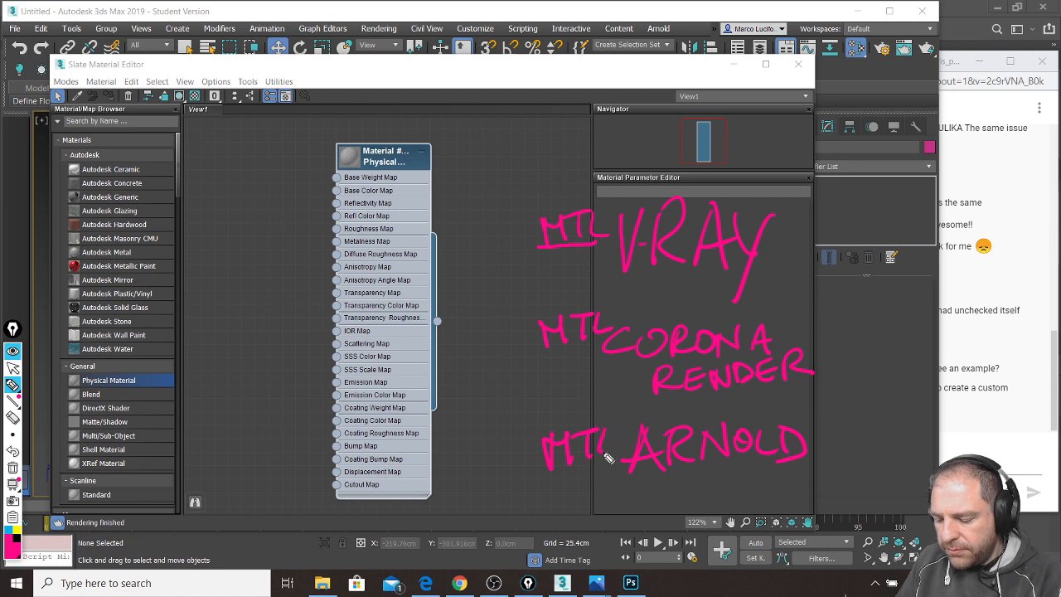
pyautogui.moveTo(534, 274)
pyautogui.mouseDown()
pyautogui.moveTo(796, 236)
pyautogui.moveTo(630, 164)
pyautogui.moveTo(639, 431)
pyautogui.moveTo(746, 412)
pyautogui.moveTo(789, 485)
pyautogui.moveTo(829, 450)
pyautogui.moveTo(627, 372)
pyautogui.mouseUp()
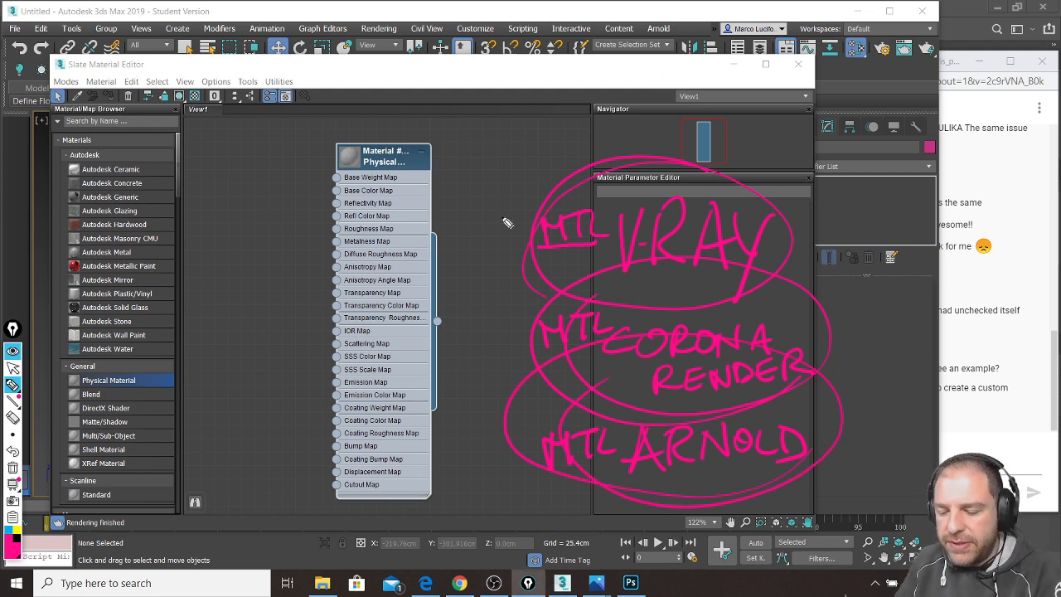
pyautogui.moveTo(370, 143); pyautogui.dragTo(447, 166)
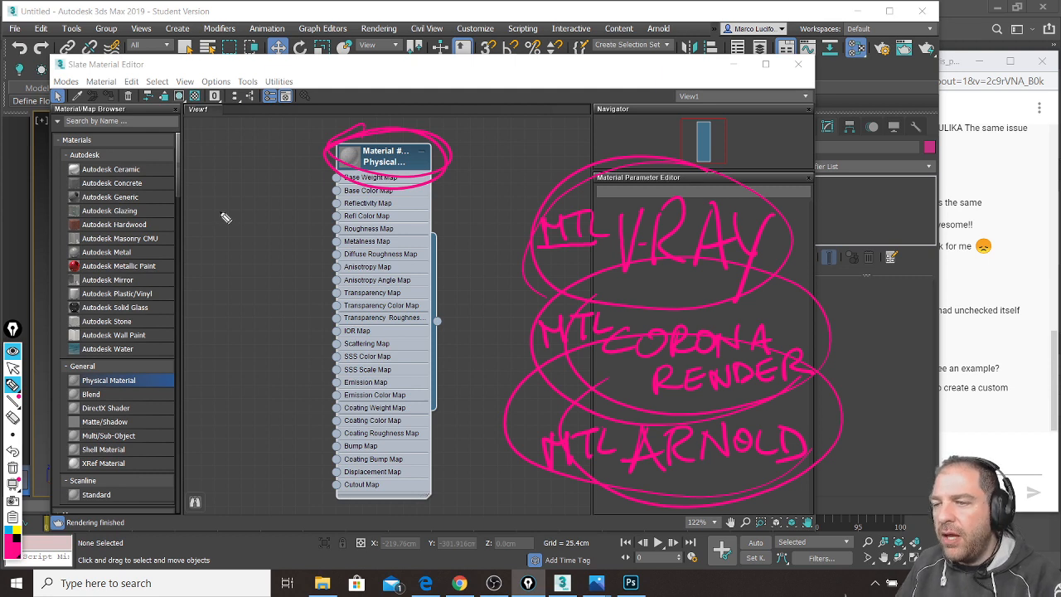
pyautogui.hotkey('ctrl', 'shift', '7')
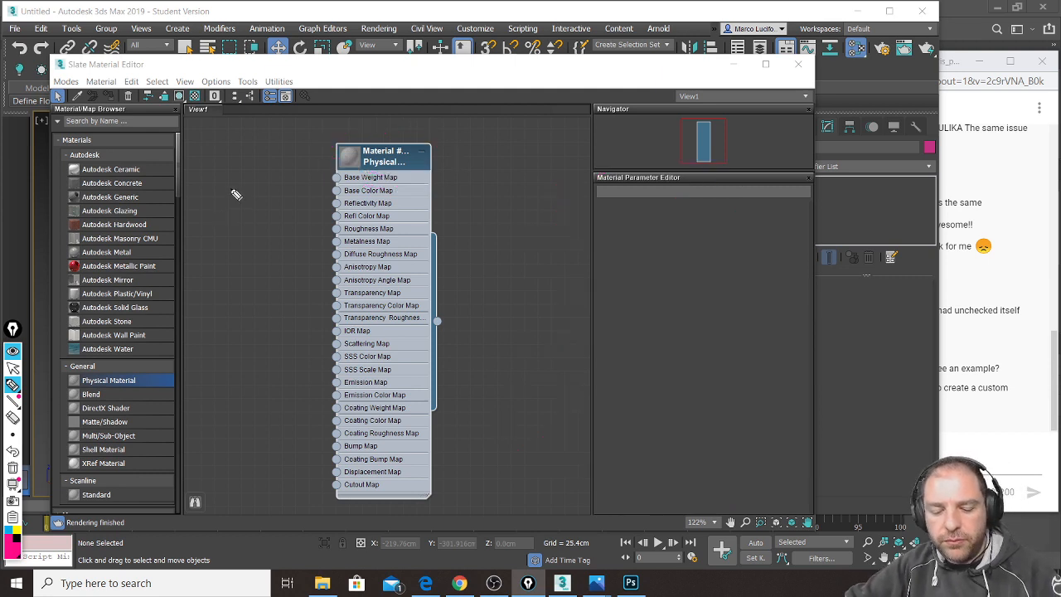
pyautogui.moveTo(404, 161); pyautogui.dragTo(446, 159)
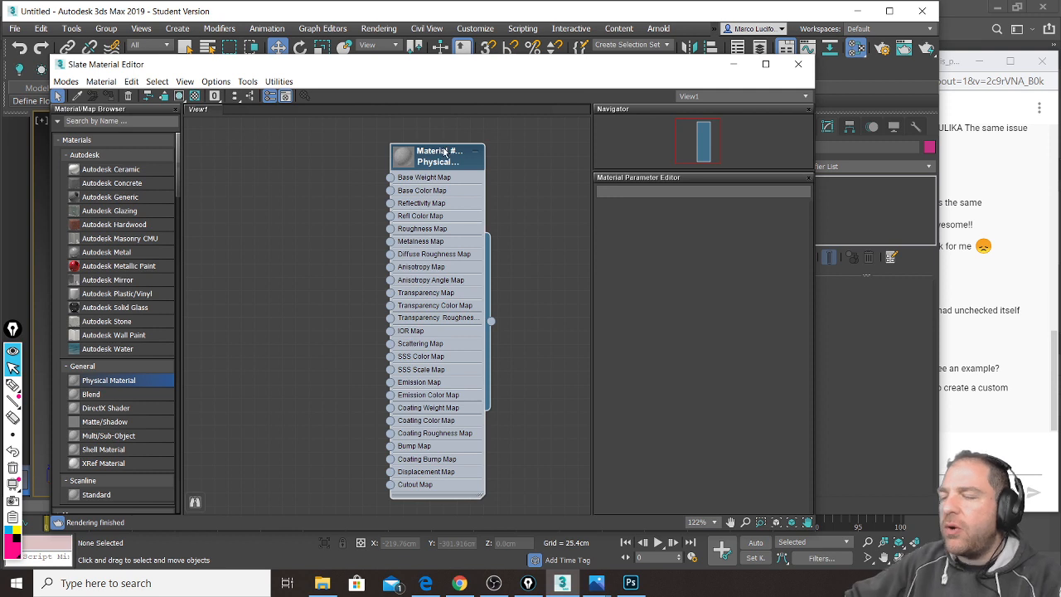
pyautogui.moveTo(435, 169); pyautogui.dragTo(394, 173)
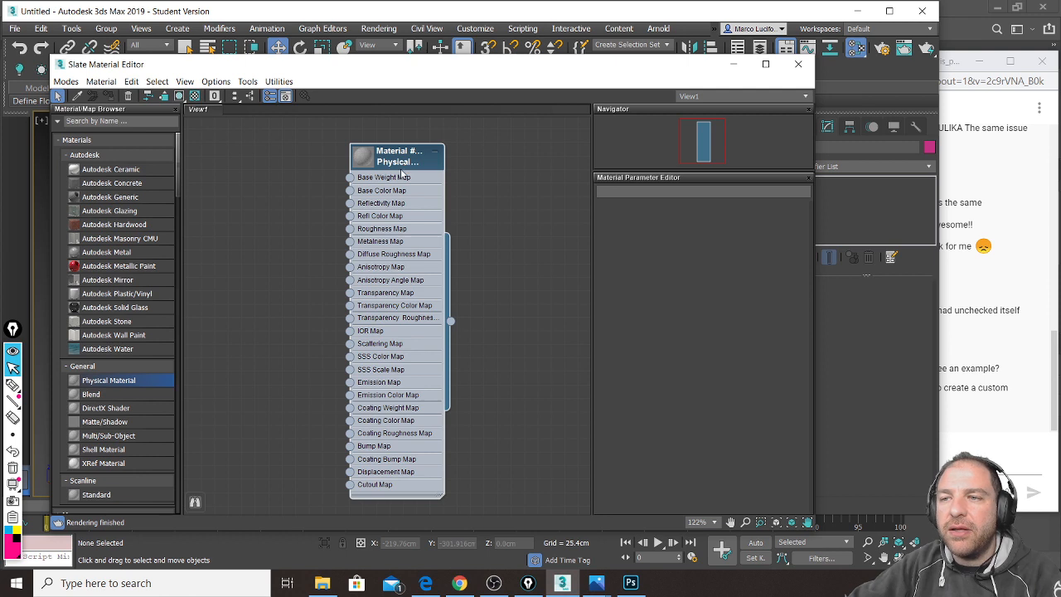
# Step: Load Material #103 into the parameter editor, tidy the node and window, and scroll to Basic Parameters
pyautogui.doubleClick(399, 161)
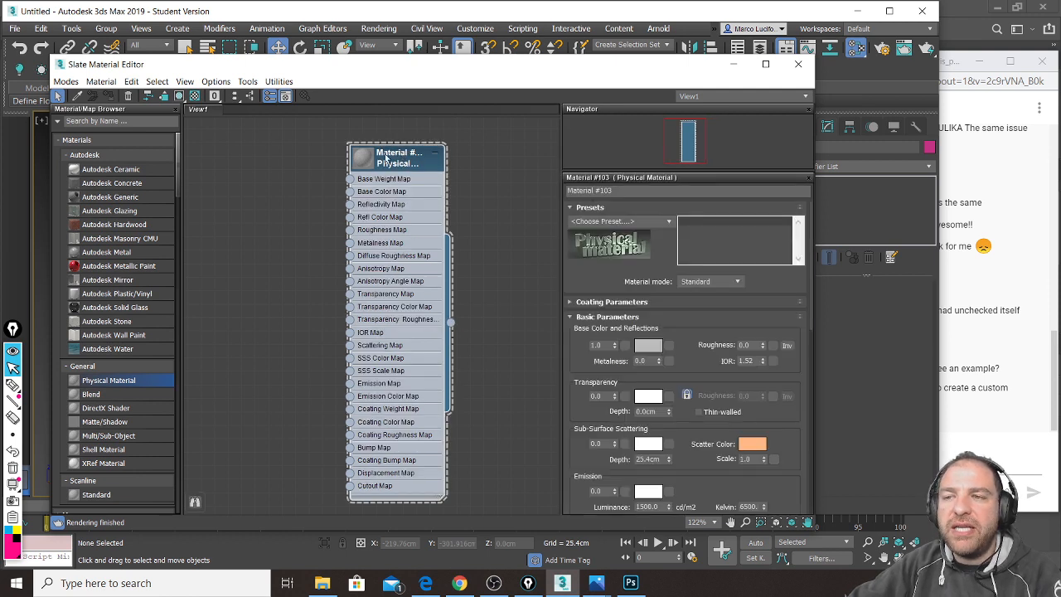
pyautogui.moveTo(397, 163); pyautogui.dragTo(398, 150)
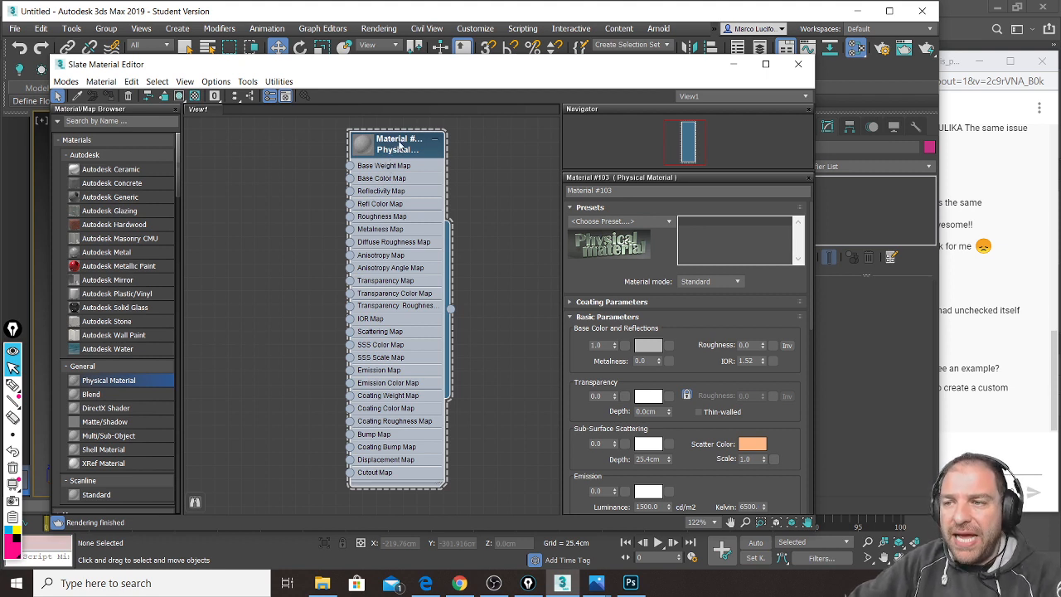
pyautogui.moveTo(718, 327)
pyautogui.mouseDown()
pyautogui.moveTo(721, 290)
pyautogui.moveTo(722, 321)
pyautogui.mouseUp()
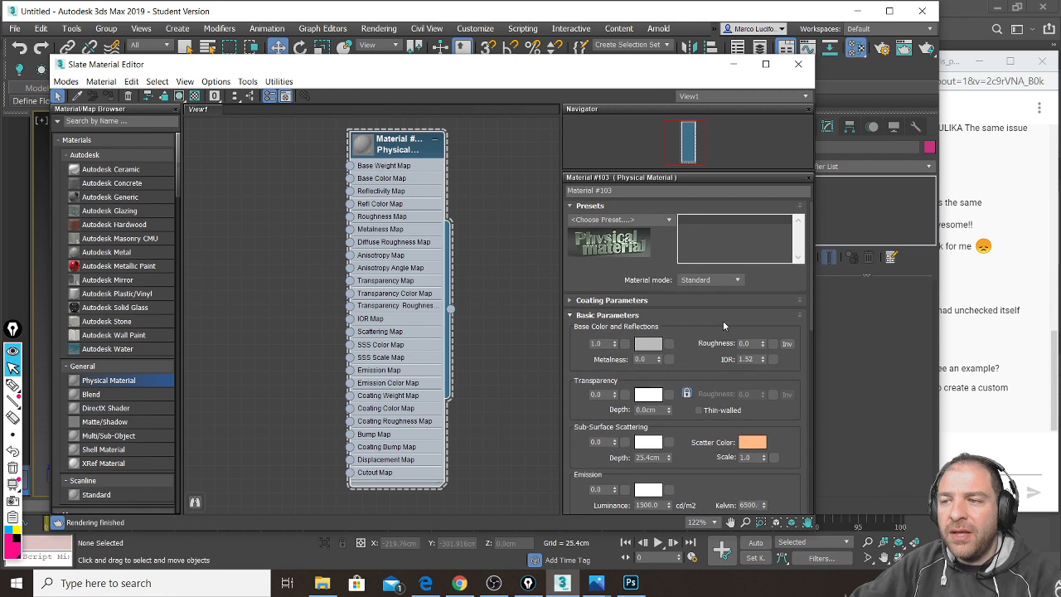
pyautogui.moveTo(397, 148); pyautogui.dragTo(384, 158)
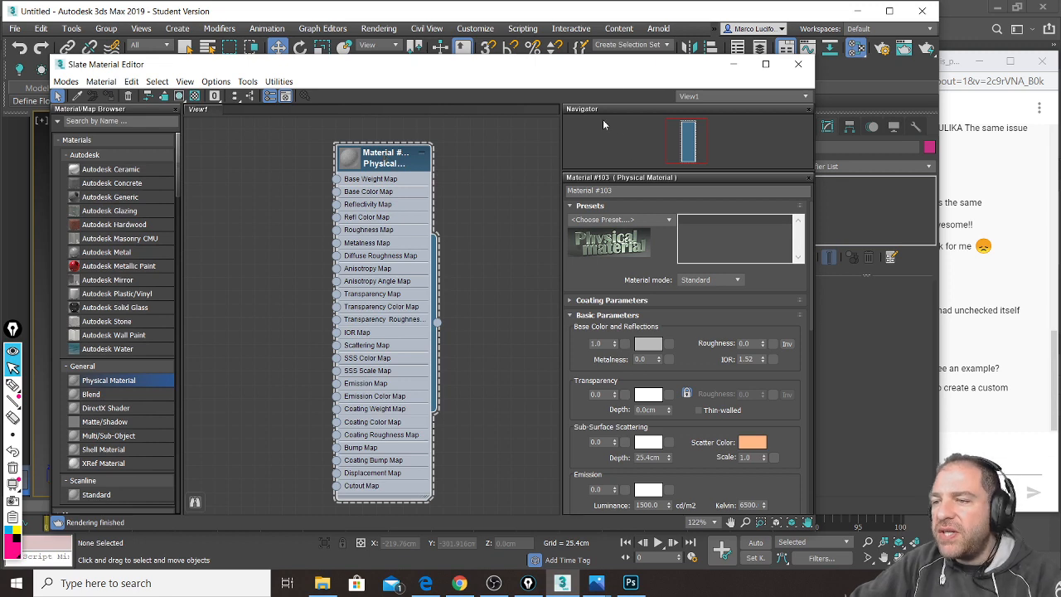
pyautogui.moveTo(616, 65); pyautogui.dragTo(596, 42)
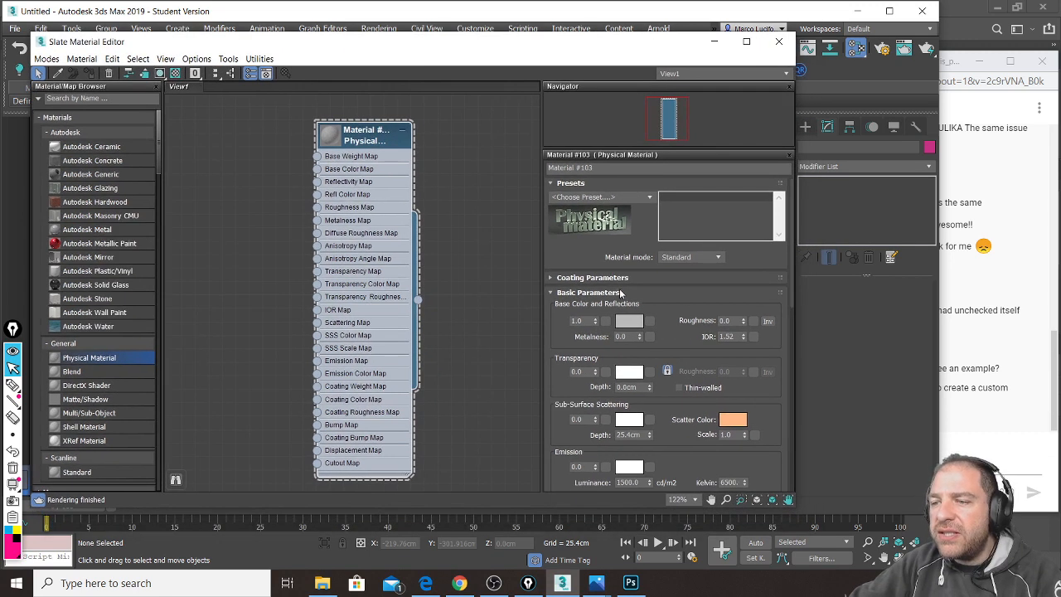
pyautogui.scroll(-1, 621, 295)
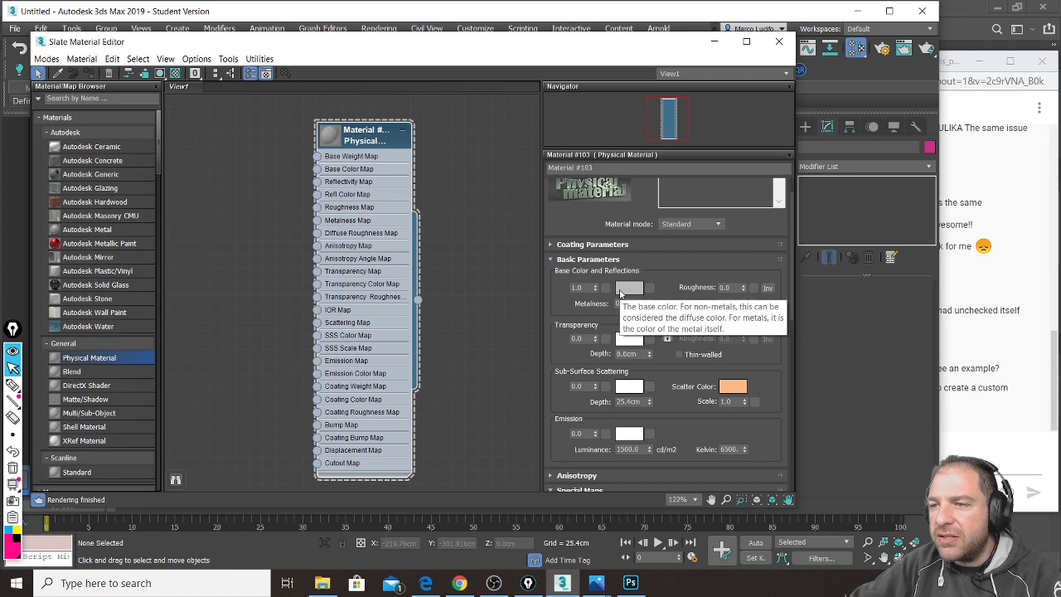
pyautogui.scroll(-1, 620, 294)
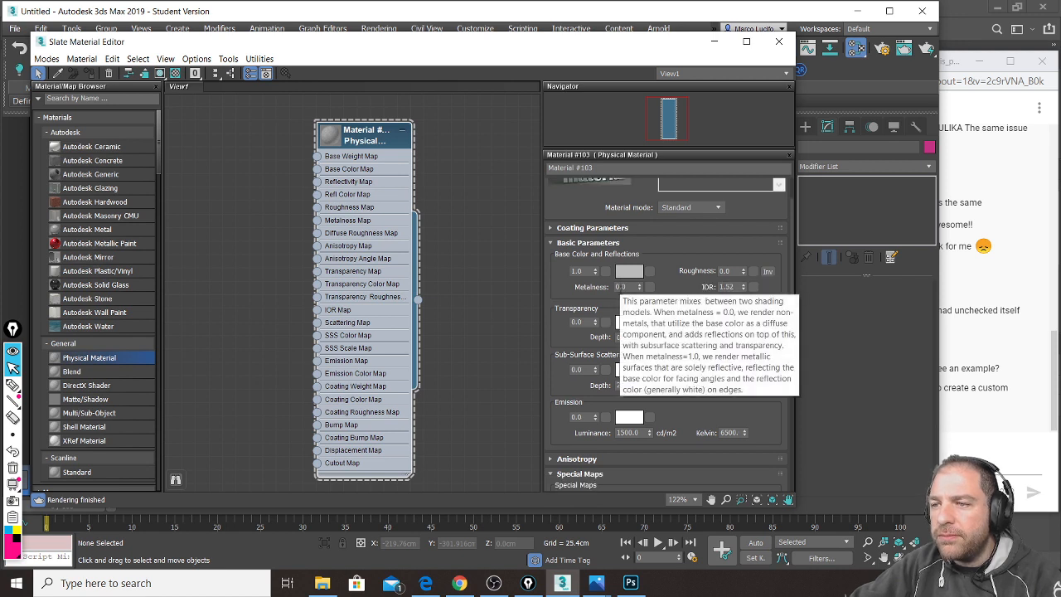
pyautogui.scroll(-2, 690, 287)
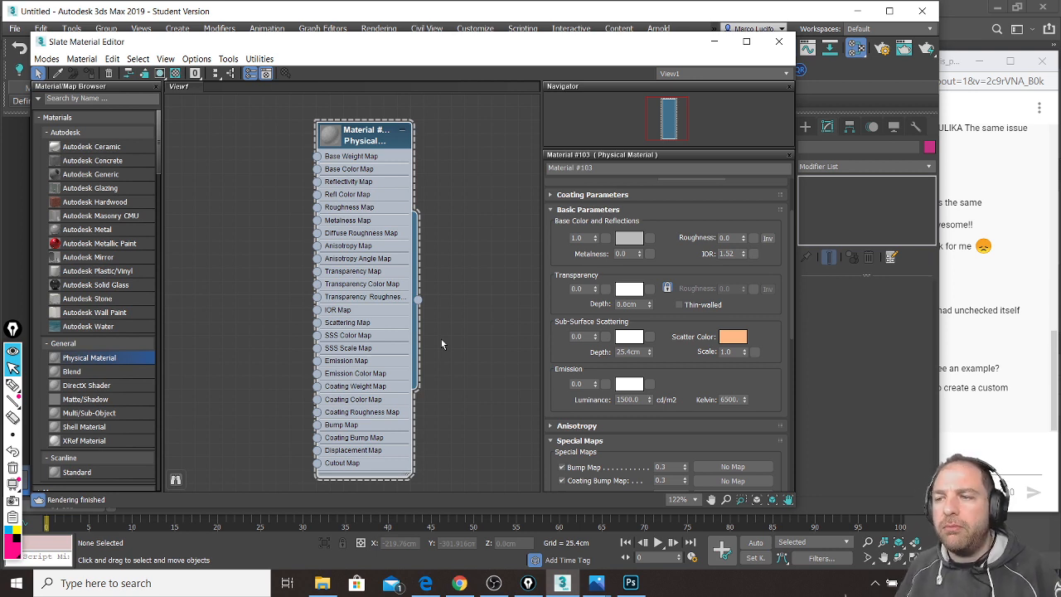
# Step: Circle Base Color, write BASE COLOR above it, and underline the Base Color Map slot
pyautogui.hotkey('ctrl', 'shift', '3')
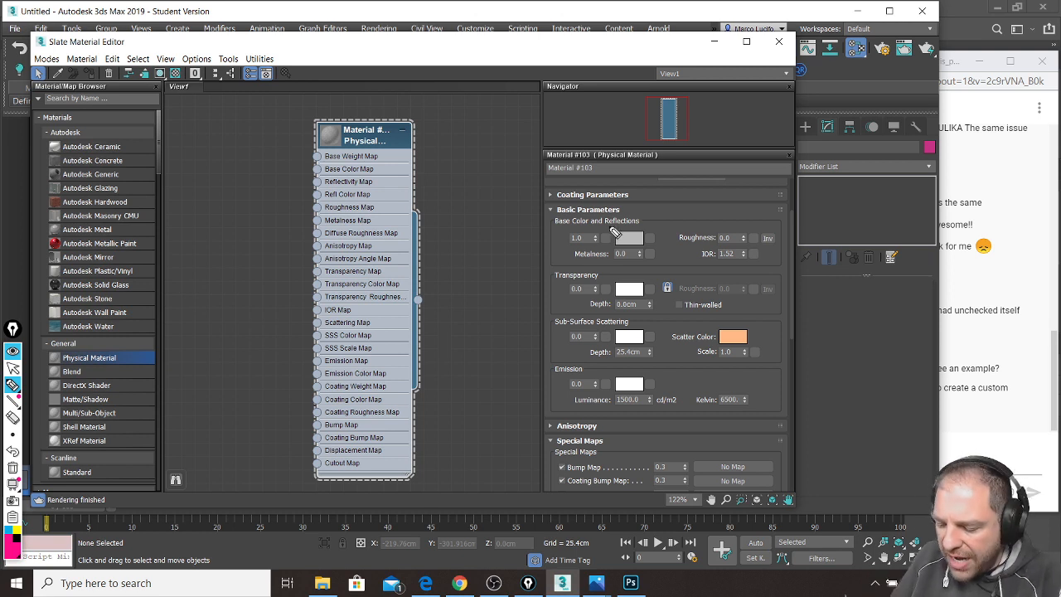
pyautogui.moveTo(620, 233)
pyautogui.mouseDown()
pyautogui.moveTo(615, 242)
pyautogui.moveTo(643, 254)
pyautogui.moveTo(658, 235)
pyautogui.moveTo(618, 230)
pyautogui.mouseUp()
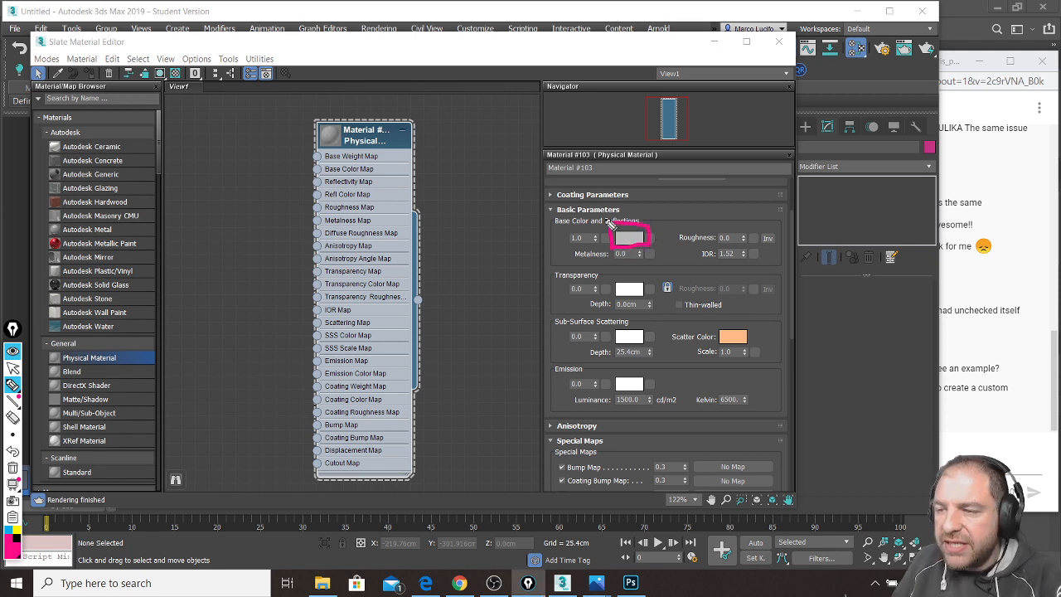
pyautogui.moveTo(627, 222); pyautogui.dragTo(623, 155)
pyautogui.moveTo(614, 167); pyautogui.dragTo(631, 167)
pyautogui.moveTo(561, 106)
pyautogui.mouseDown()
pyautogui.moveTo(561, 136)
pyautogui.moveTo(604, 131)
pyautogui.moveTo(599, 122)
pyautogui.moveTo(633, 128)
pyautogui.moveTo(647, 115)
pyautogui.moveTo(584, 147)
pyautogui.moveTo(667, 141)
pyautogui.moveTo(687, 124)
pyautogui.moveTo(690, 140)
pyautogui.mouseUp()
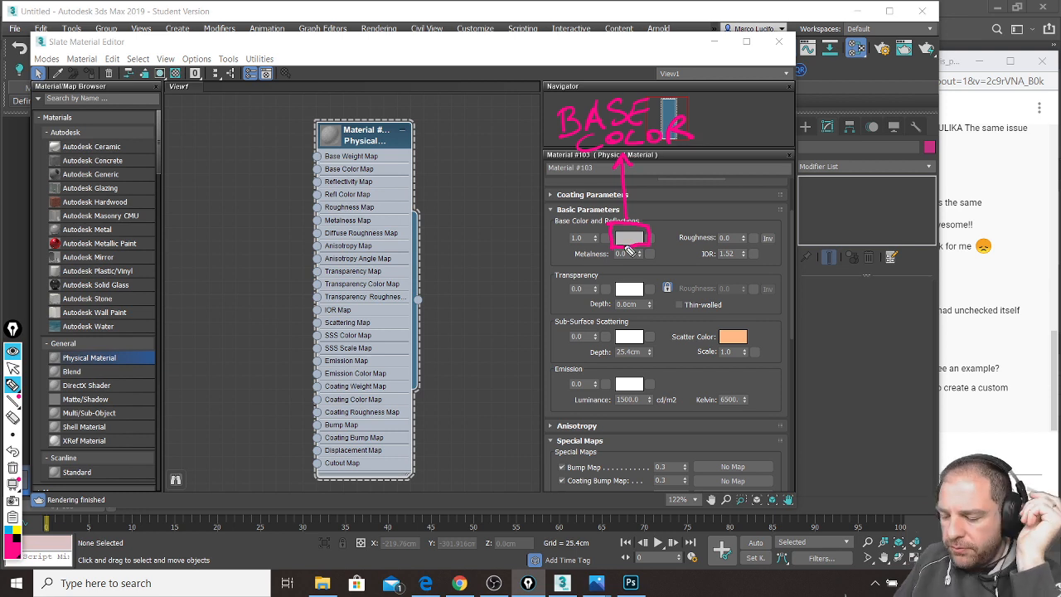
pyautogui.moveTo(637, 234)
pyautogui.mouseDown()
pyautogui.moveTo(645, 245)
pyautogui.moveTo(611, 242)
pyautogui.mouseUp()
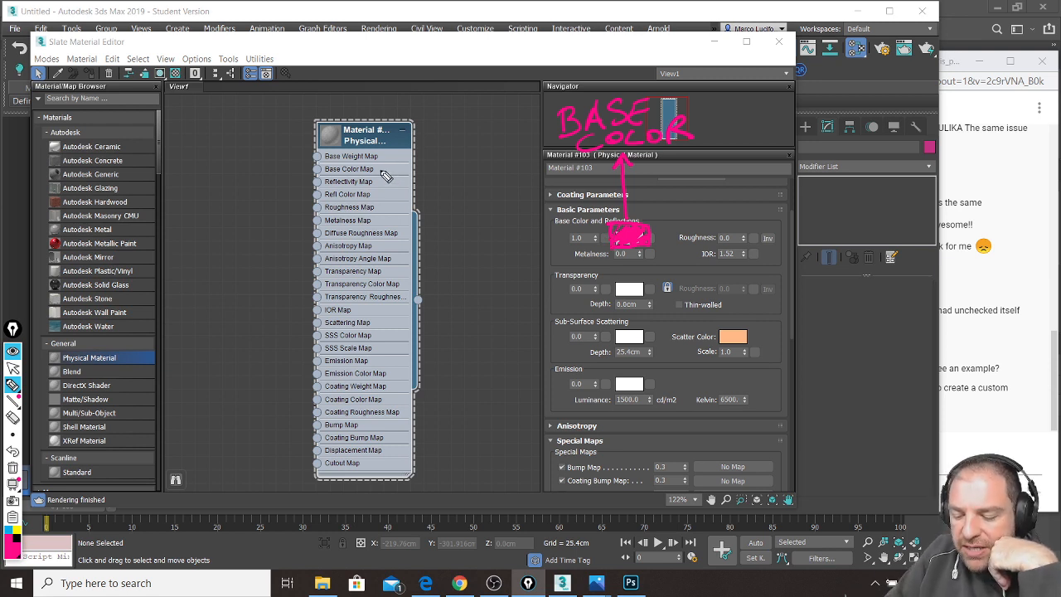
pyautogui.moveTo(381, 170)
pyautogui.mouseDown()
pyautogui.moveTo(409, 171)
pyautogui.moveTo(380, 170)
pyautogui.mouseUp()
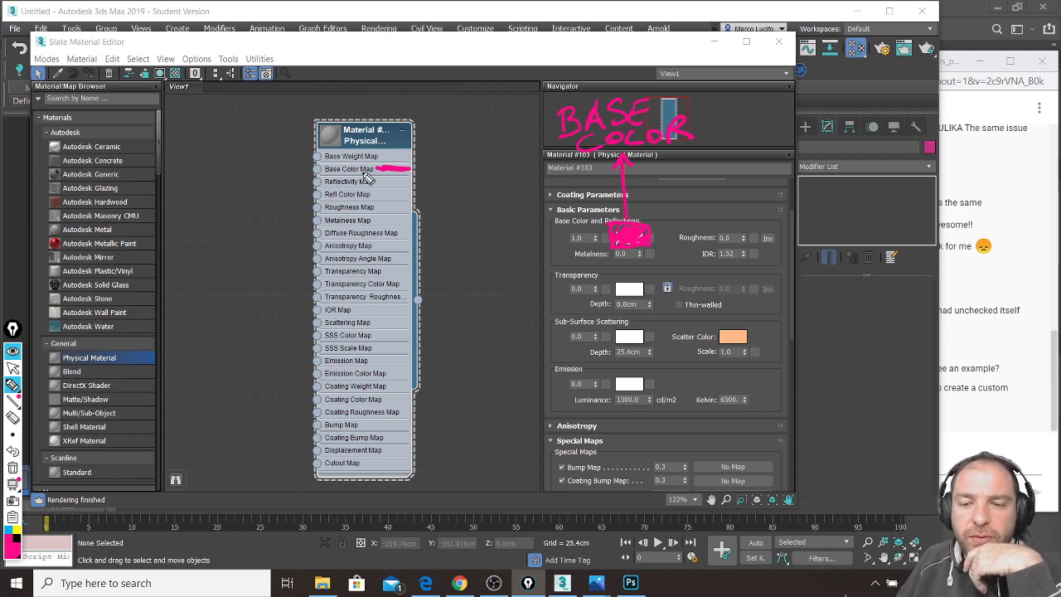
# Step: Draw a green PIE box and join it to Base Color Map with a pink line
pyautogui.click(12, 552)
pyautogui.click(35, 440)
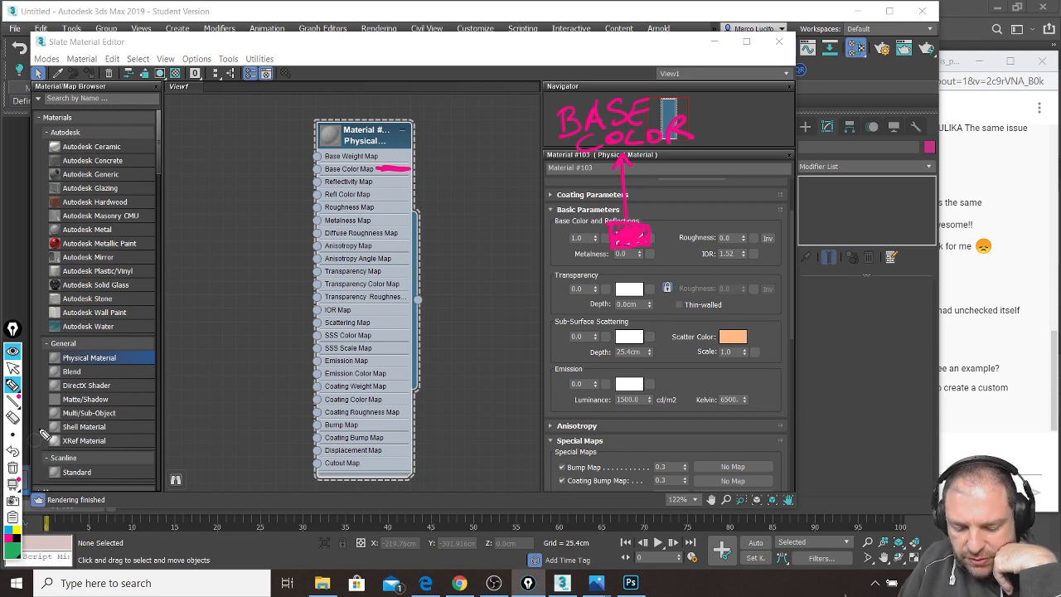
pyautogui.moveTo(196, 130)
pyautogui.mouseDown()
pyautogui.moveTo(251, 175)
pyautogui.moveTo(228, 126)
pyautogui.moveTo(213, 162)
pyautogui.moveTo(209, 151)
pyautogui.moveTo(234, 157)
pyautogui.mouseUp()
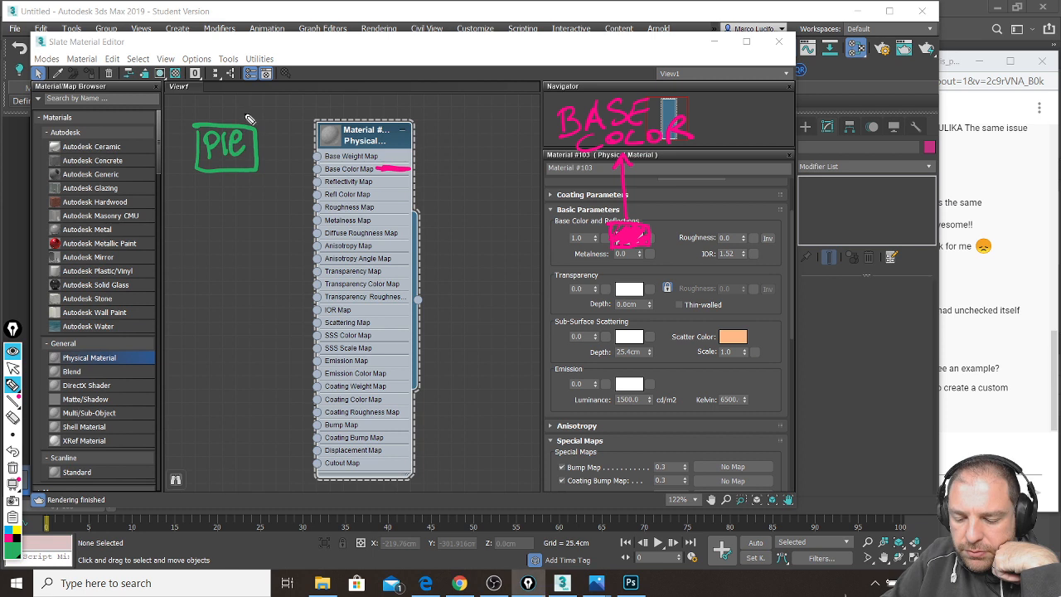
pyautogui.click(13, 539)
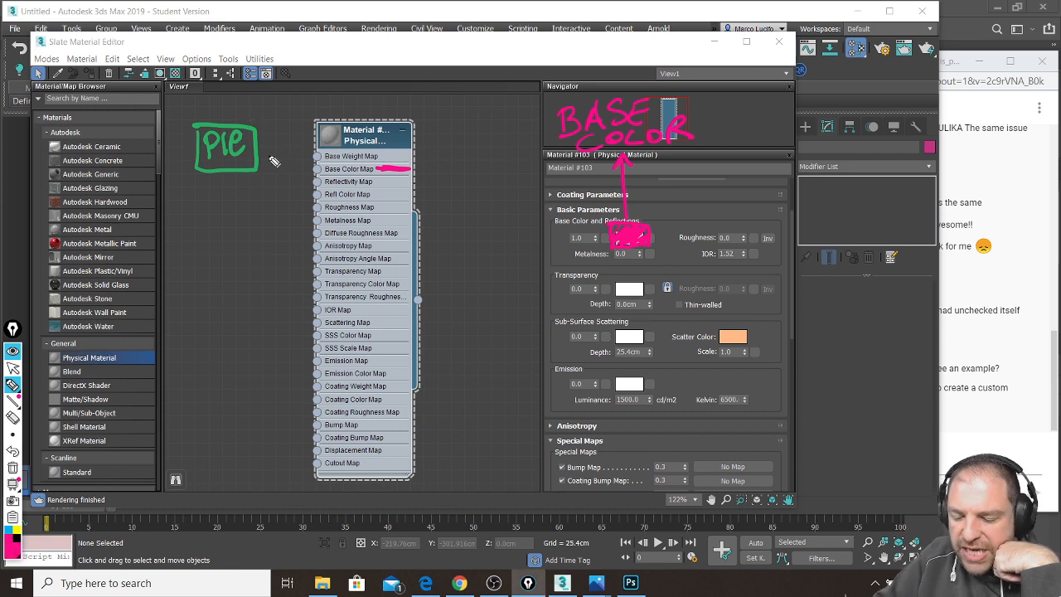
pyautogui.moveTo(324, 169)
pyautogui.mouseDown()
pyautogui.moveTo(296, 171)
pyautogui.moveTo(257, 148)
pyautogui.mouseUp()
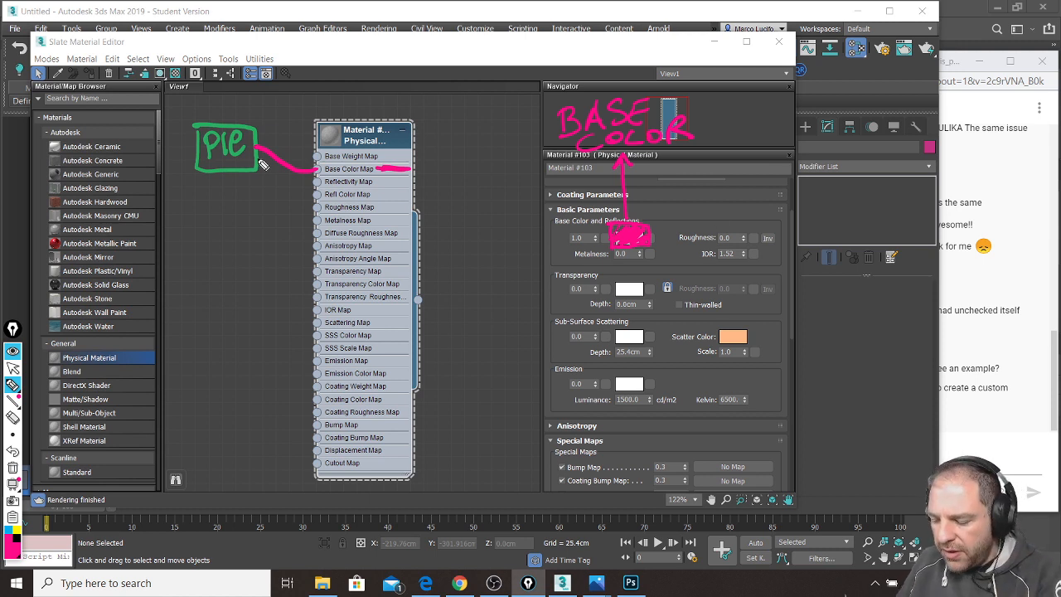
# Step: Underline Roughness and Metalness, sketch a side diagram, and add a plus mark above Roughness
pyautogui.moveTo(678, 242); pyautogui.dragTo(714, 242)
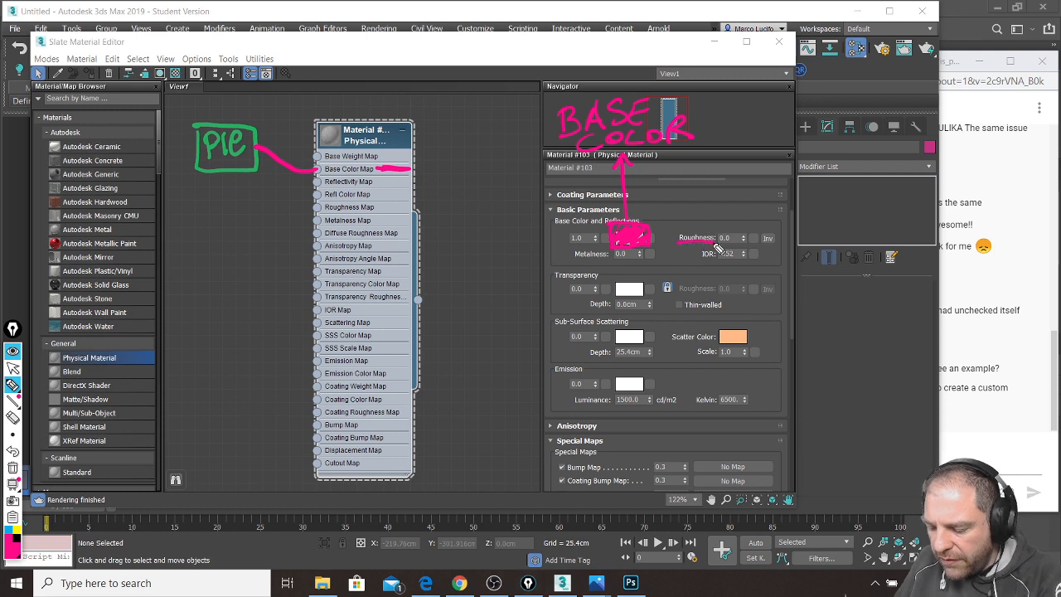
pyautogui.moveTo(576, 258); pyautogui.dragTo(609, 258)
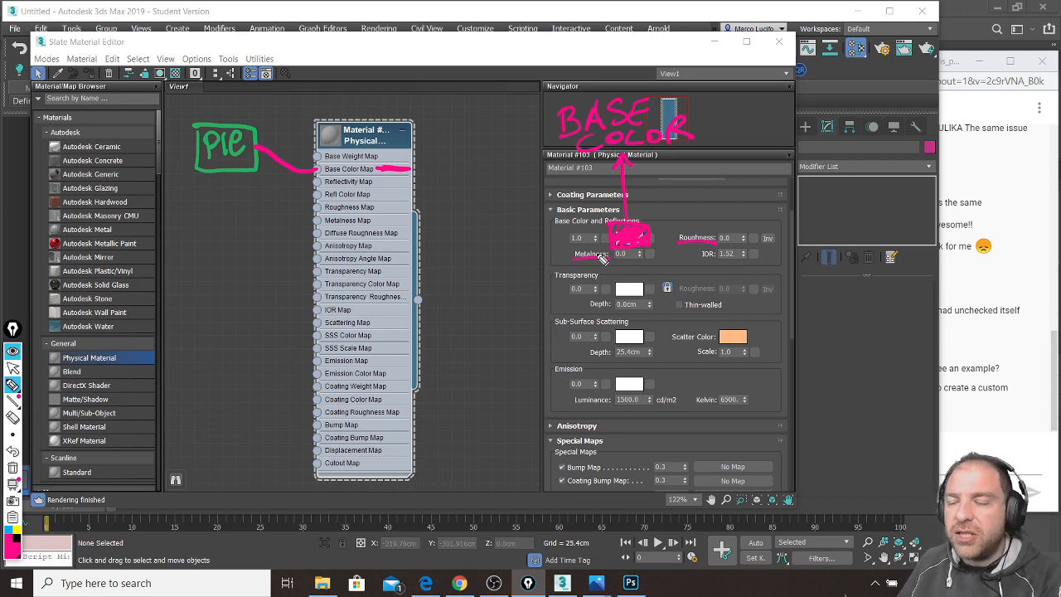
pyautogui.moveTo(872, 290); pyautogui.dragTo(844, 444)
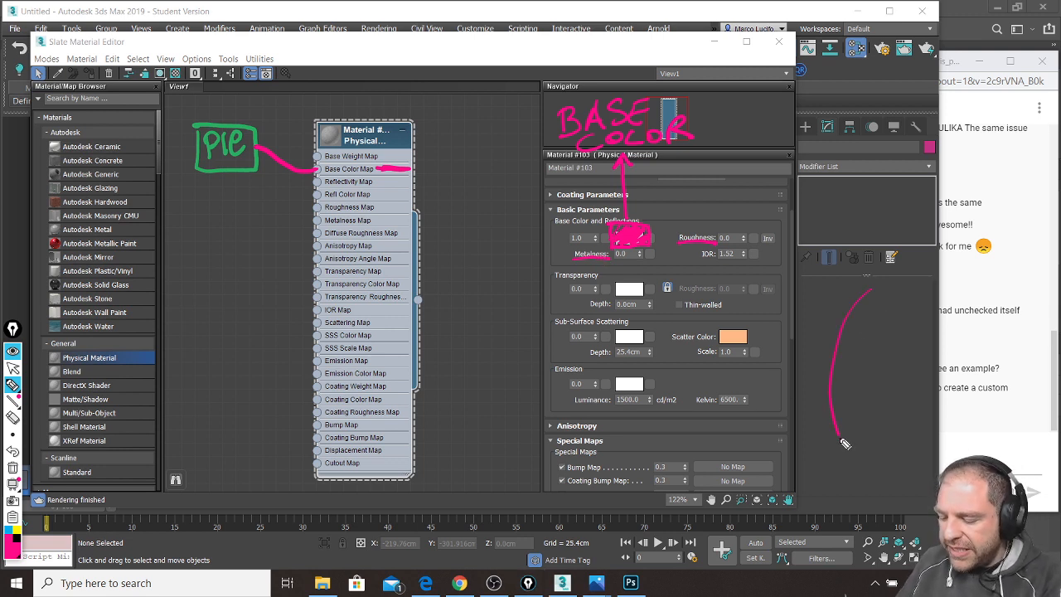
pyautogui.moveTo(735, 419)
pyautogui.mouseDown()
pyautogui.moveTo(855, 380)
pyautogui.moveTo(859, 340)
pyautogui.moveTo(871, 333)
pyautogui.moveTo(880, 339)
pyautogui.moveTo(862, 394)
pyautogui.mouseUp()
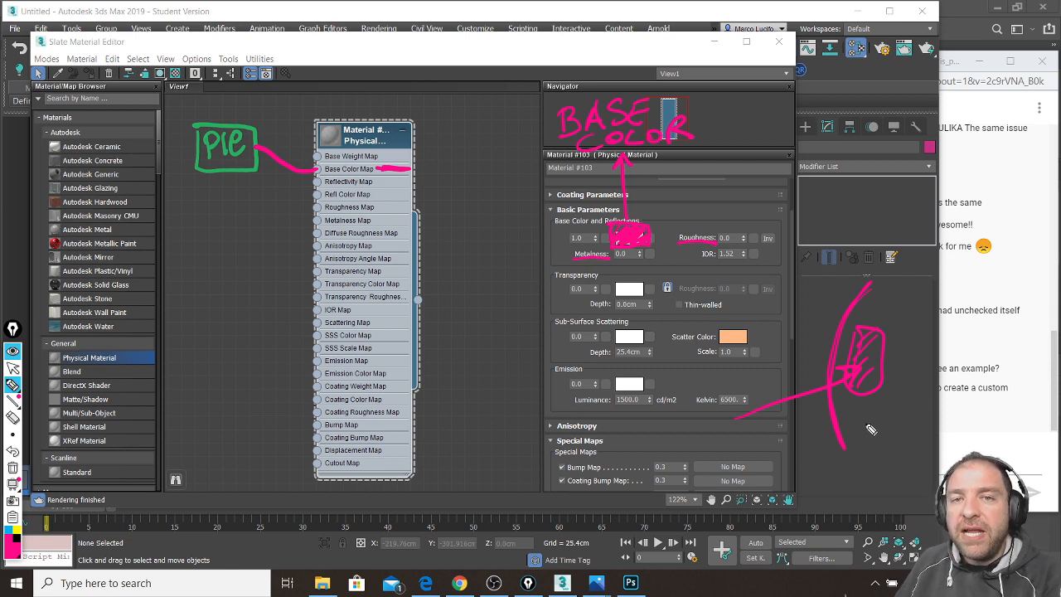
pyautogui.moveTo(733, 225)
pyautogui.mouseDown()
pyautogui.moveTo(736, 195)
pyautogui.moveTo(741, 201)
pyautogui.mouseUp()
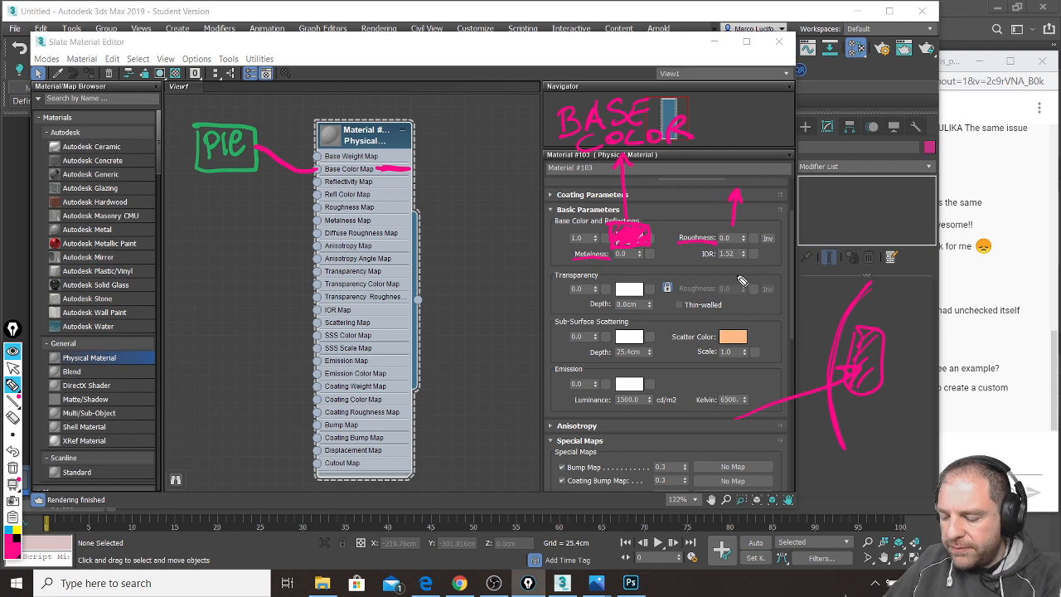
pyautogui.hotkey('ctrl', 'z')
pyautogui.hotkey('ctrl', 'z')
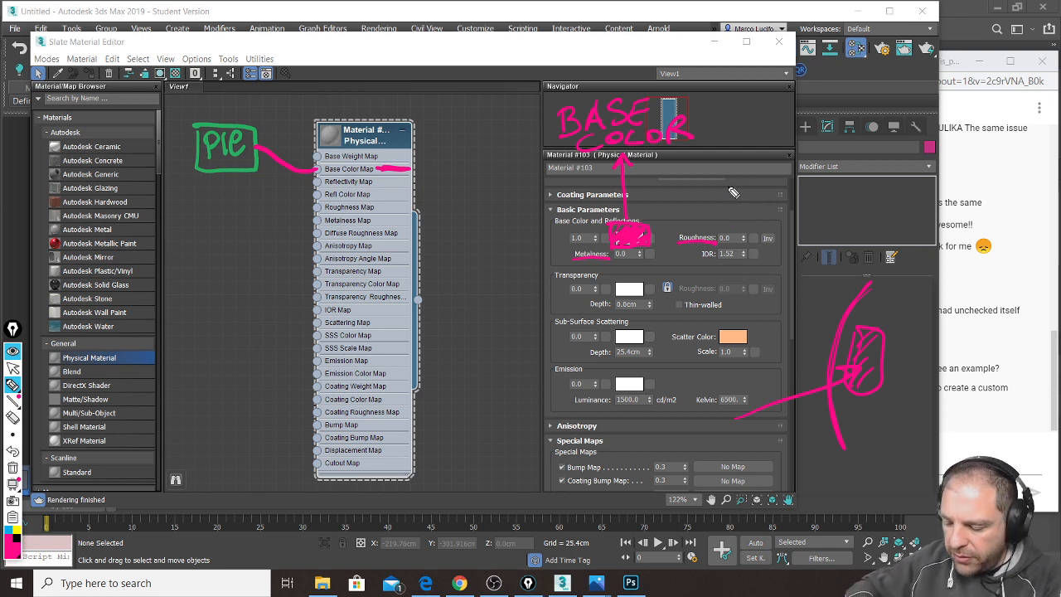
pyautogui.moveTo(731, 213); pyautogui.dragTo(736, 222)
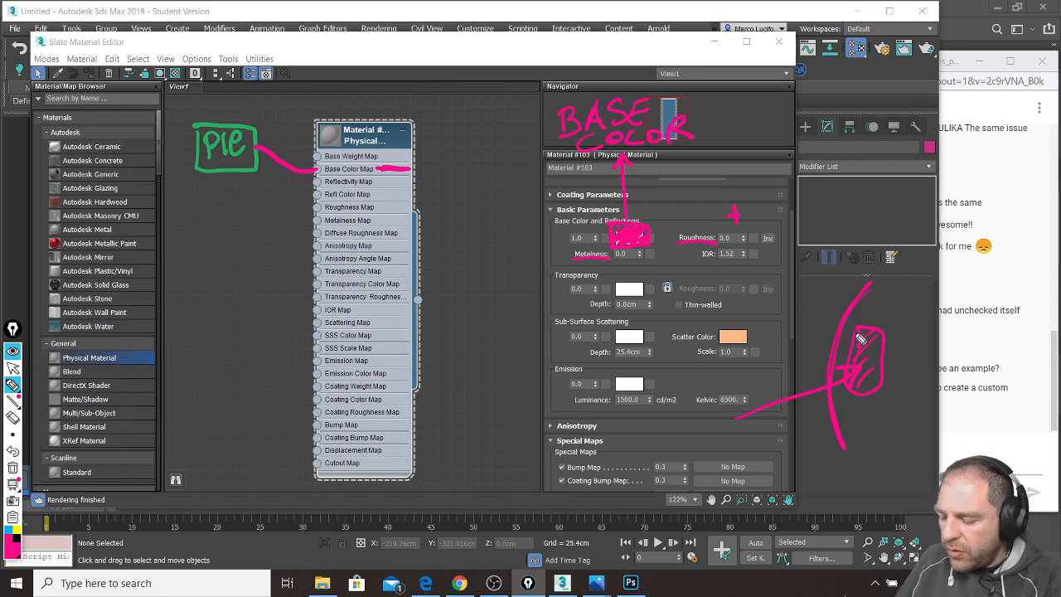
# Step: Shade and label the side sketch, then undo and erase it
pyautogui.moveTo(880, 317)
pyautogui.mouseDown()
pyautogui.moveTo(883, 391)
pyautogui.moveTo(852, 397)
pyautogui.moveTo(896, 313)
pyautogui.moveTo(923, 335)
pyautogui.moveTo(902, 395)
pyautogui.moveTo(914, 327)
pyautogui.moveTo(946, 297)
pyautogui.moveTo(1028, 405)
pyautogui.moveTo(1008, 366)
pyautogui.moveTo(986, 419)
pyautogui.moveTo(951, 430)
pyautogui.mouseUp()
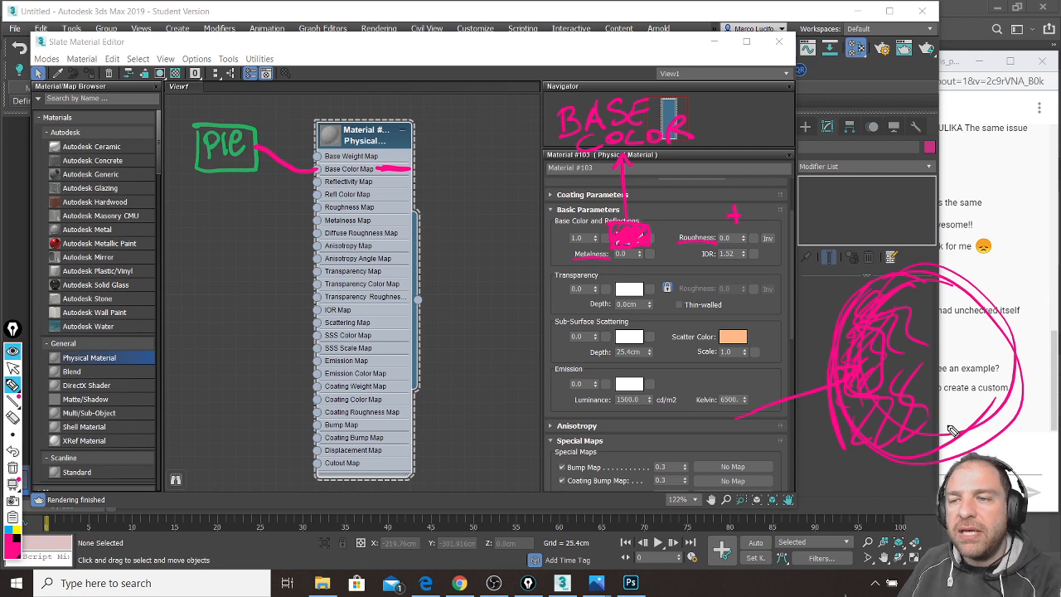
pyautogui.moveTo(868, 260)
pyautogui.mouseDown()
pyautogui.moveTo(889, 225)
pyautogui.moveTo(925, 232)
pyautogui.moveTo(989, 217)
pyautogui.moveTo(999, 248)
pyautogui.moveTo(1026, 222)
pyautogui.mouseUp()
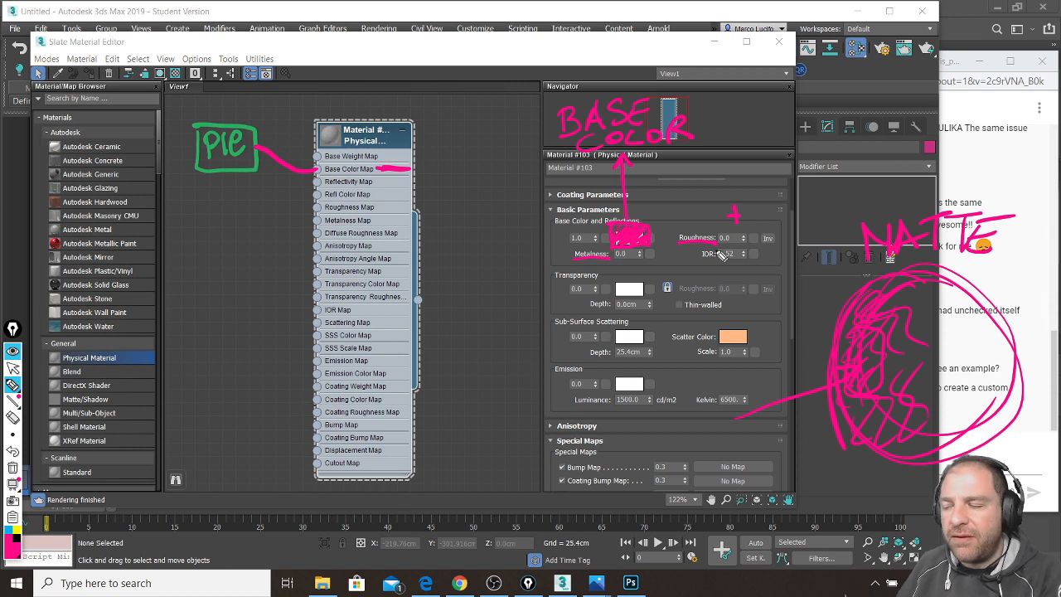
pyautogui.moveTo(966, 224)
pyautogui.mouseDown()
pyautogui.moveTo(933, 239)
pyautogui.moveTo(937, 248)
pyautogui.moveTo(941, 213)
pyautogui.moveTo(982, 231)
pyautogui.mouseUp()
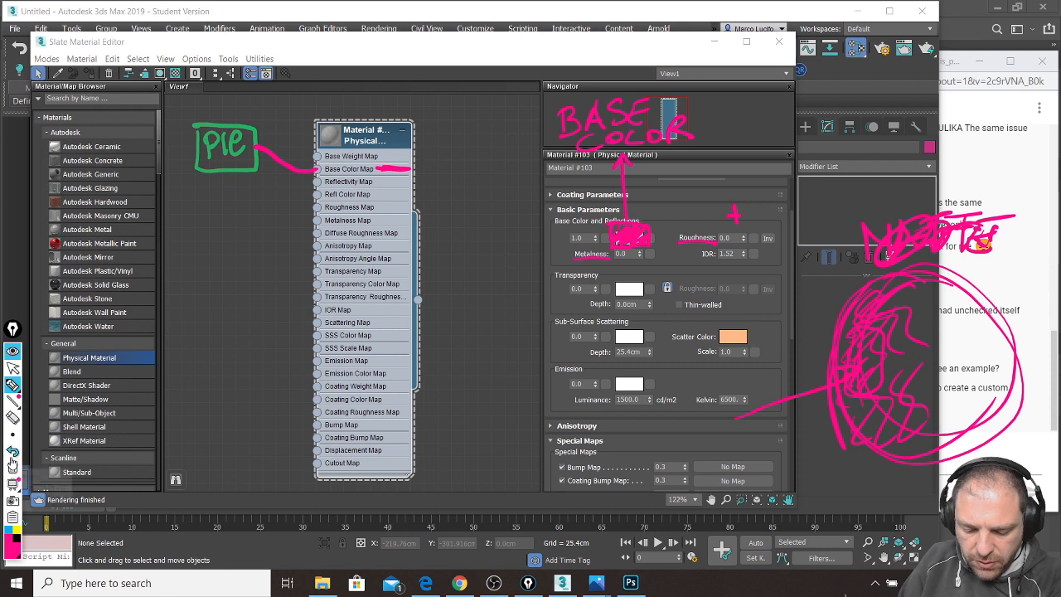
pyautogui.click(13, 454)
pyautogui.click(13, 453)
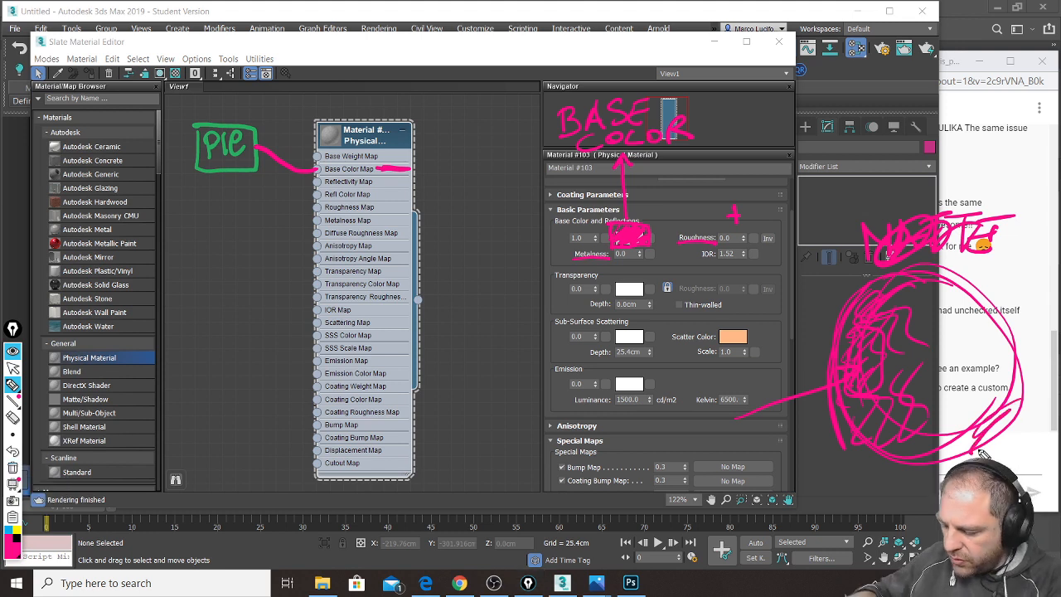
pyautogui.moveTo(868, 375)
pyautogui.mouseDown()
pyautogui.moveTo(846, 349)
pyautogui.moveTo(945, 236)
pyautogui.moveTo(996, 257)
pyautogui.moveTo(903, 400)
pyautogui.moveTo(859, 408)
pyautogui.moveTo(886, 252)
pyautogui.moveTo(1018, 228)
pyautogui.moveTo(896, 382)
pyautogui.moveTo(870, 396)
pyautogui.mouseUp()
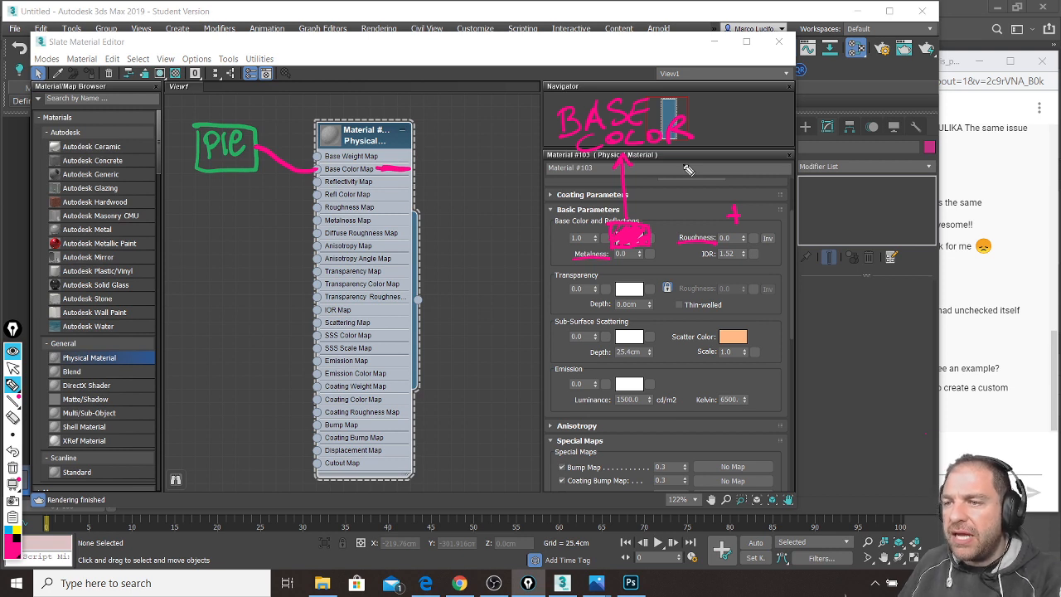
# Step: Underline Transparency, box Emission, underline Bump and Cutout Map, and circle the 0.3 bump amount
pyautogui.moveTo(553, 283); pyautogui.dragTo(599, 281)
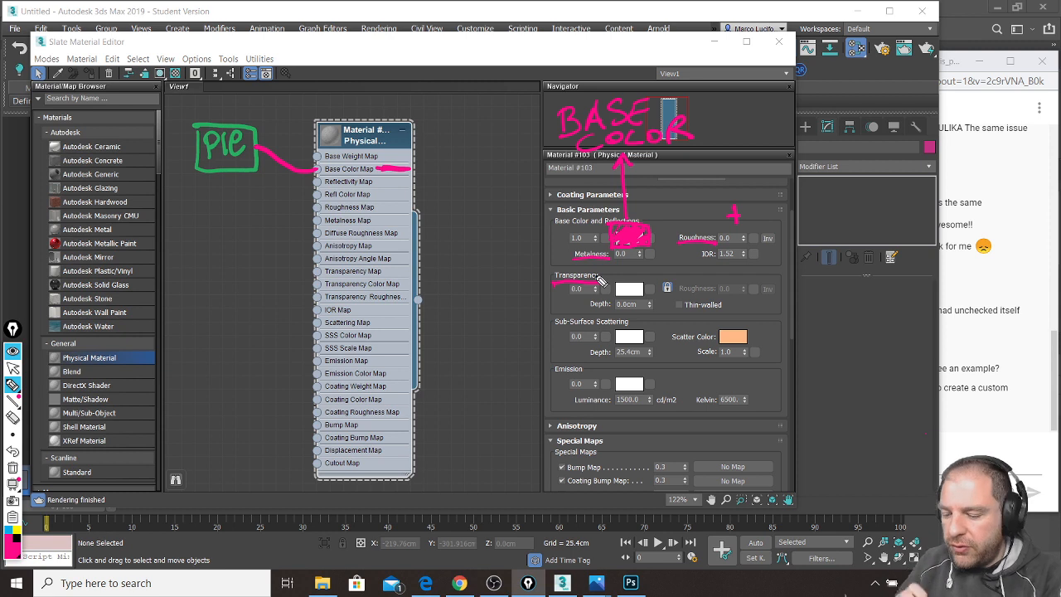
pyautogui.moveTo(551, 383)
pyautogui.mouseDown()
pyautogui.moveTo(599, 363)
pyautogui.moveTo(542, 386)
pyautogui.moveTo(599, 378)
pyautogui.mouseUp()
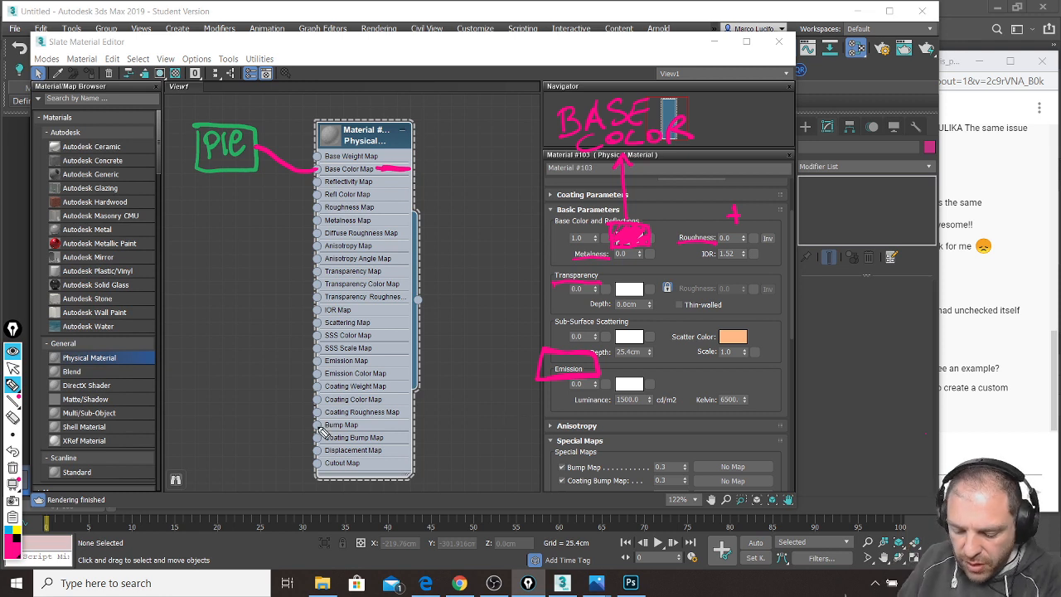
pyautogui.moveTo(394, 430); pyautogui.dragTo(375, 429)
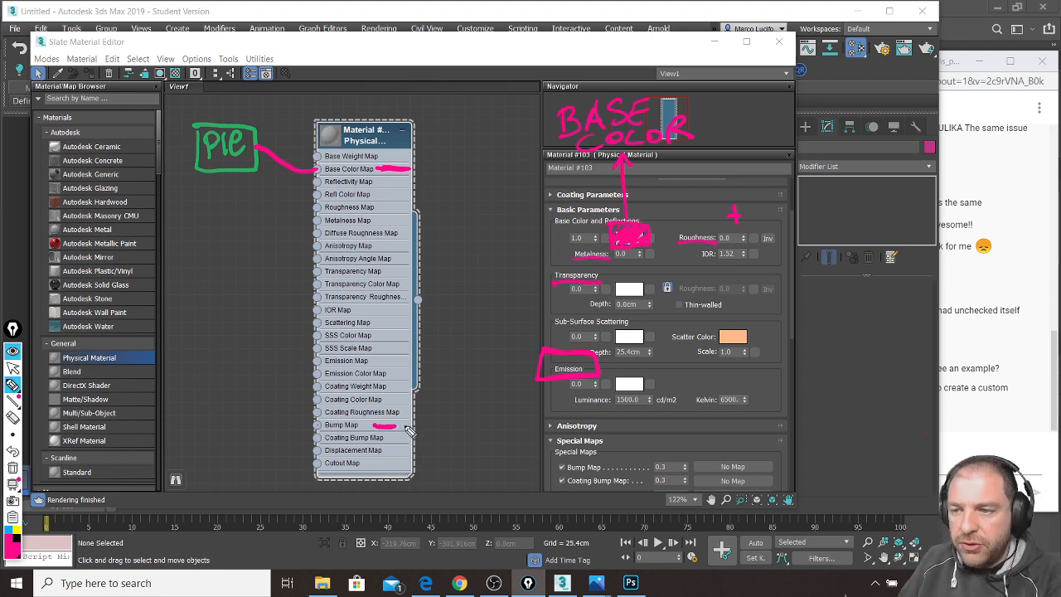
pyautogui.moveTo(664, 454)
pyautogui.mouseDown()
pyautogui.moveTo(654, 461)
pyautogui.moveTo(680, 485)
pyautogui.moveTo(703, 458)
pyautogui.moveTo(645, 463)
pyautogui.moveTo(705, 479)
pyautogui.moveTo(654, 457)
pyautogui.moveTo(696, 483)
pyautogui.moveTo(692, 456)
pyautogui.mouseUp()
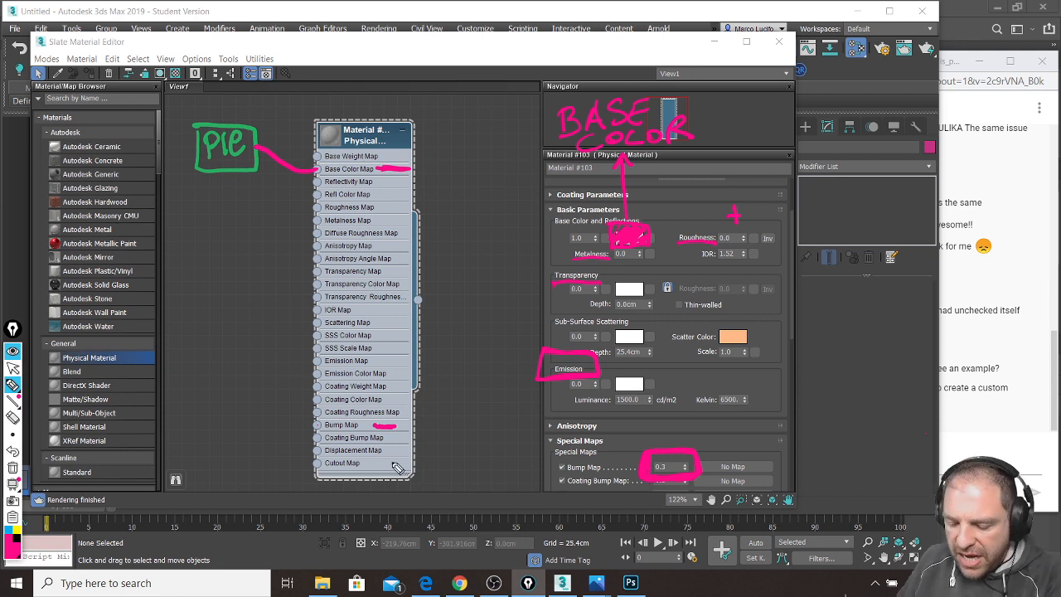
pyautogui.moveTo(382, 466); pyautogui.dragTo(391, 467)
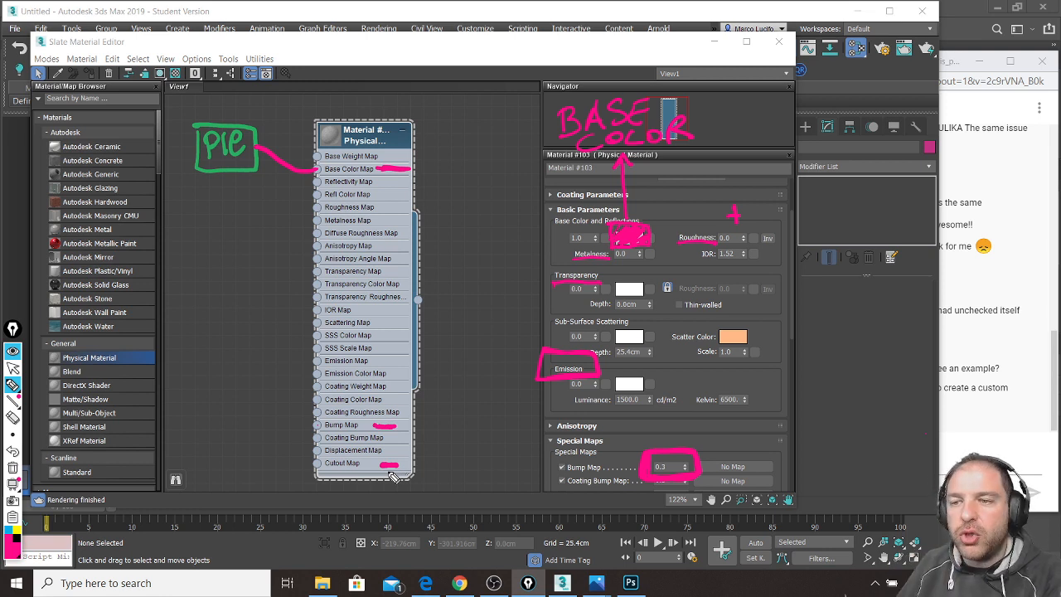
pyautogui.click(14, 539)
# Step: Draw two green boxes labelled PIP and PIE beside the Bump and Cutout Map slots
pyautogui.click(33, 441)
pyautogui.moveTo(207, 403)
pyautogui.mouseDown()
pyautogui.moveTo(208, 450)
pyautogui.moveTo(207, 401)
pyautogui.mouseUp()
pyautogui.moveTo(206, 459)
pyautogui.mouseDown()
pyautogui.moveTo(261, 497)
pyautogui.moveTo(207, 457)
pyautogui.mouseUp()
pyautogui.moveTo(222, 420); pyautogui.dragTo(245, 424)
pyautogui.moveTo(222, 469); pyautogui.dragTo(222, 491)
pyautogui.moveTo(233, 474); pyautogui.dragTo(254, 488)
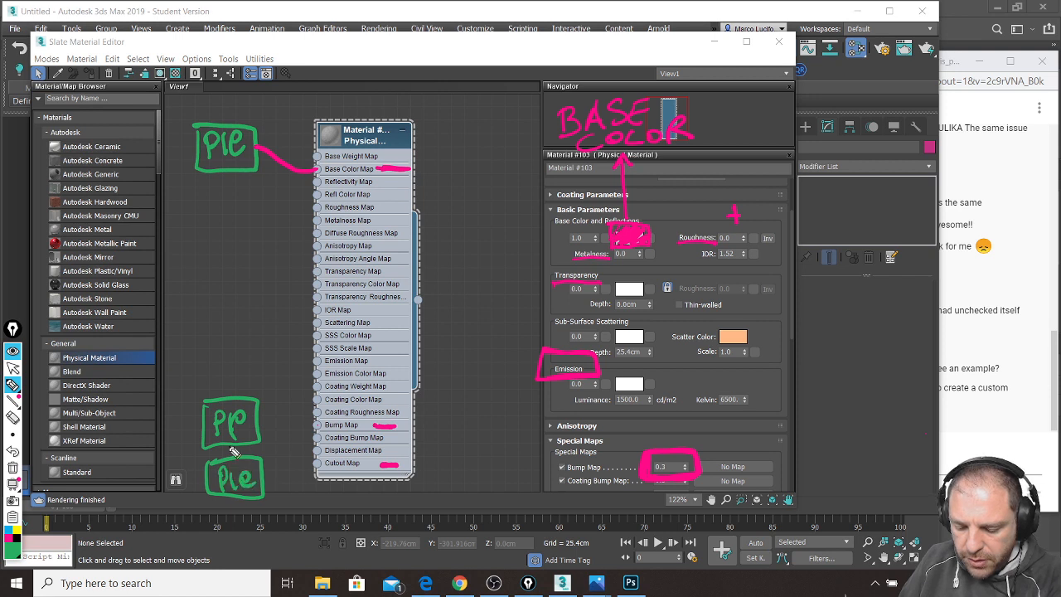
# Step: Link Bump Map and Cutout Map to the boxes in pink, write VALUE, then clear all annotations
pyautogui.click(15, 529)
pyautogui.click(8, 539)
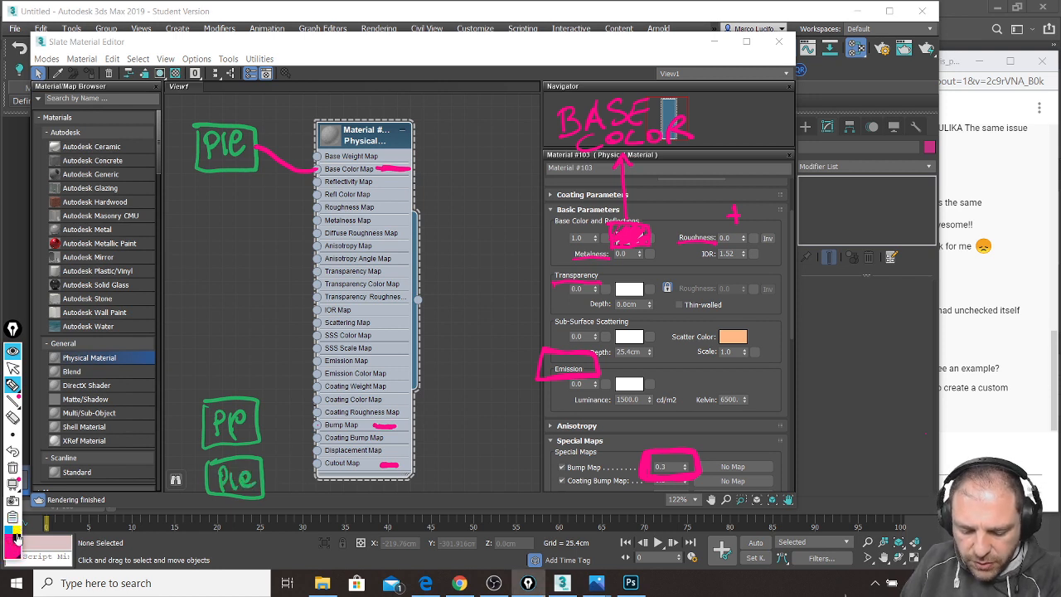
pyautogui.moveTo(254, 421); pyautogui.dragTo(315, 433)
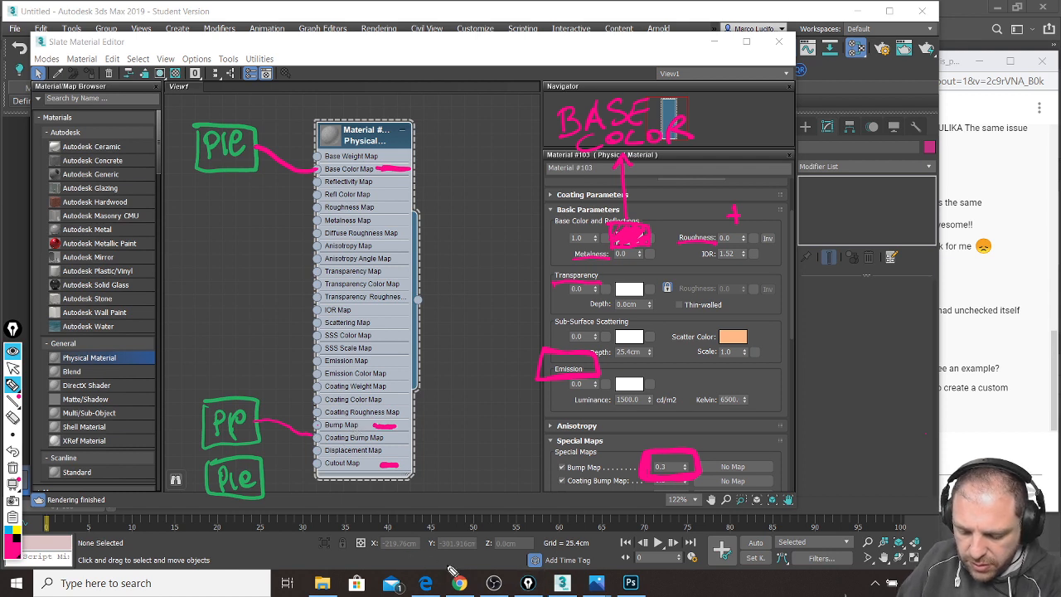
pyautogui.hotkey('ctrl', 'z')
pyautogui.moveTo(317, 425); pyautogui.dragTo(254, 427)
pyautogui.moveTo(317, 462); pyautogui.dragTo(259, 487)
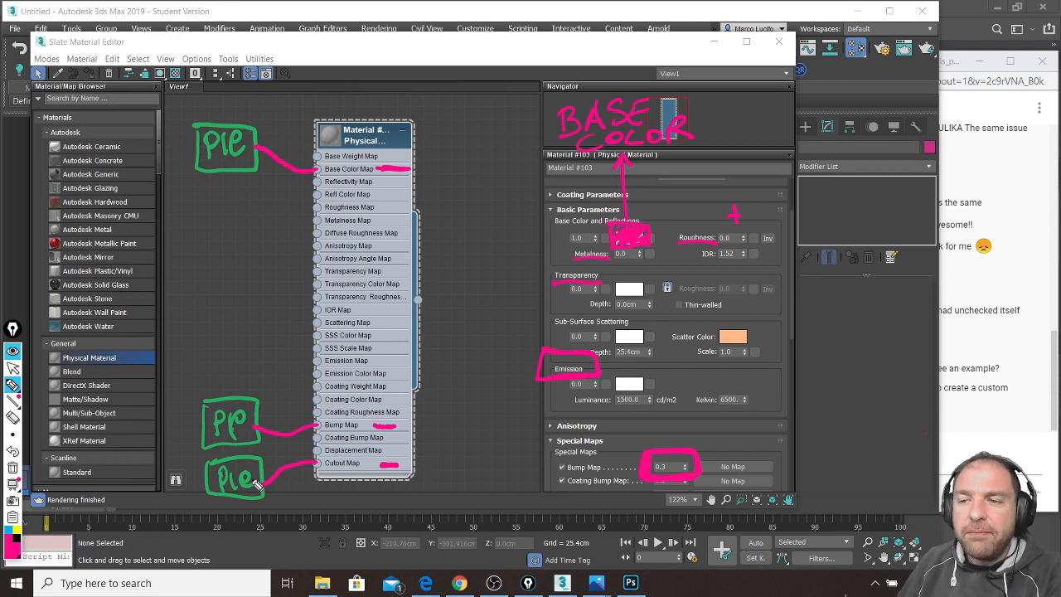
pyautogui.moveTo(249, 391)
pyautogui.mouseDown()
pyautogui.moveTo(187, 412)
pyautogui.moveTo(282, 421)
pyautogui.mouseUp()
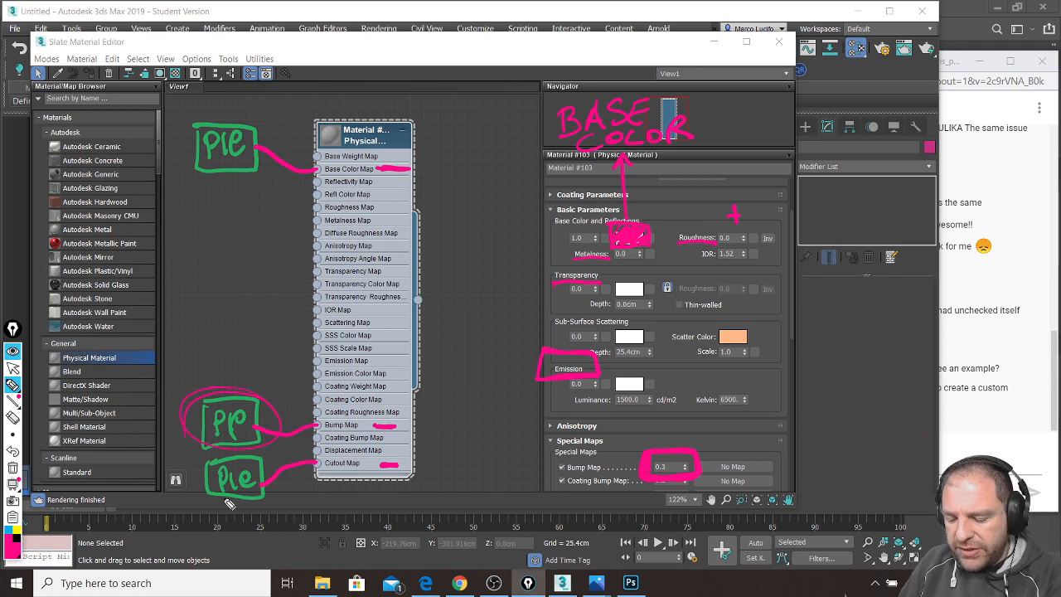
pyautogui.moveTo(654, 424)
pyautogui.mouseDown()
pyautogui.moveTo(696, 440)
pyautogui.moveTo(743, 432)
pyautogui.moveTo(736, 421)
pyautogui.mouseUp()
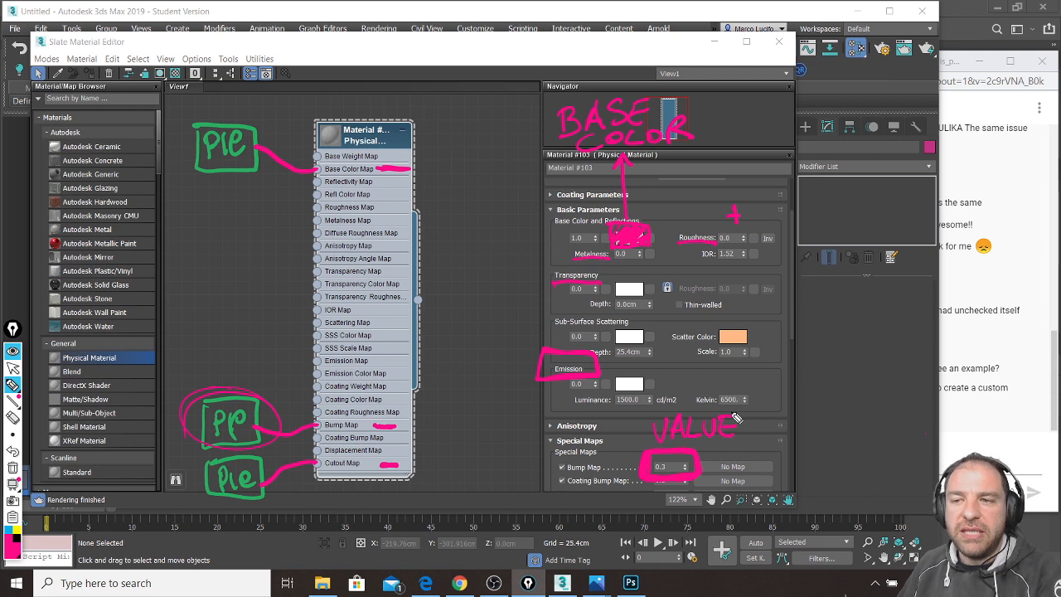
pyautogui.hotkey('ctrl', 'shift', '7')
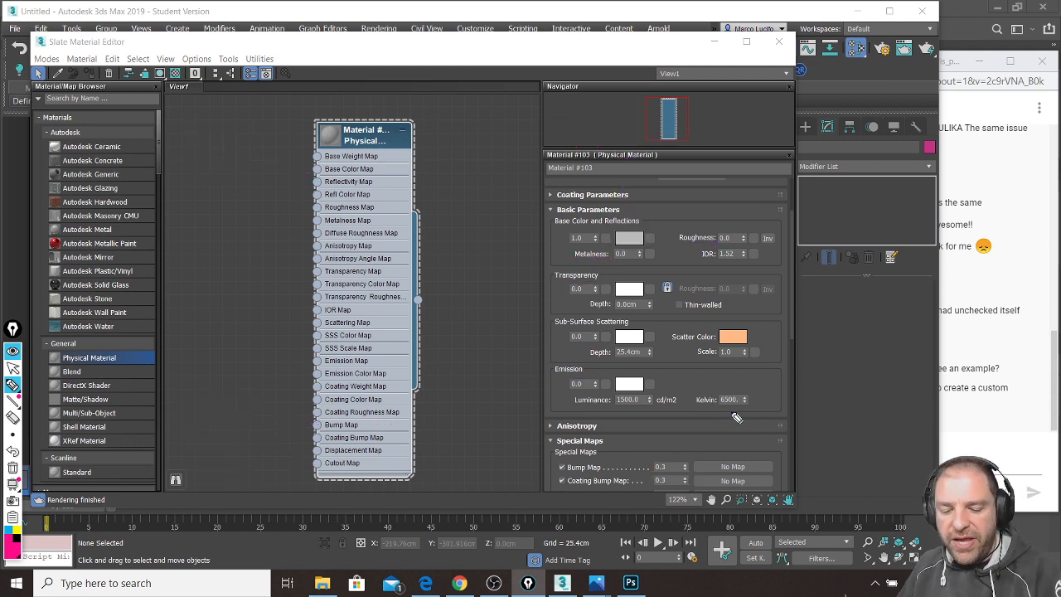
# Step: Exit drawing mode, move the editor aside, and draw a large flat slab Box
pyautogui.hotkey('ctrl', 'shift', '1')
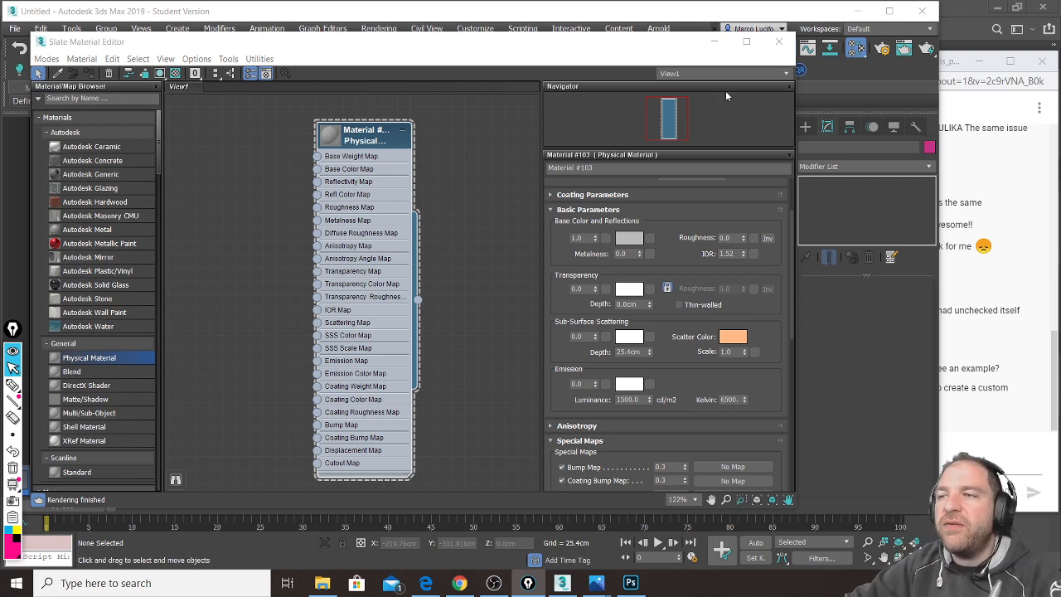
pyautogui.moveTo(796, 205); pyautogui.dragTo(687, 205)
pyautogui.moveTo(537, 41); pyautogui.dragTo(398, 41)
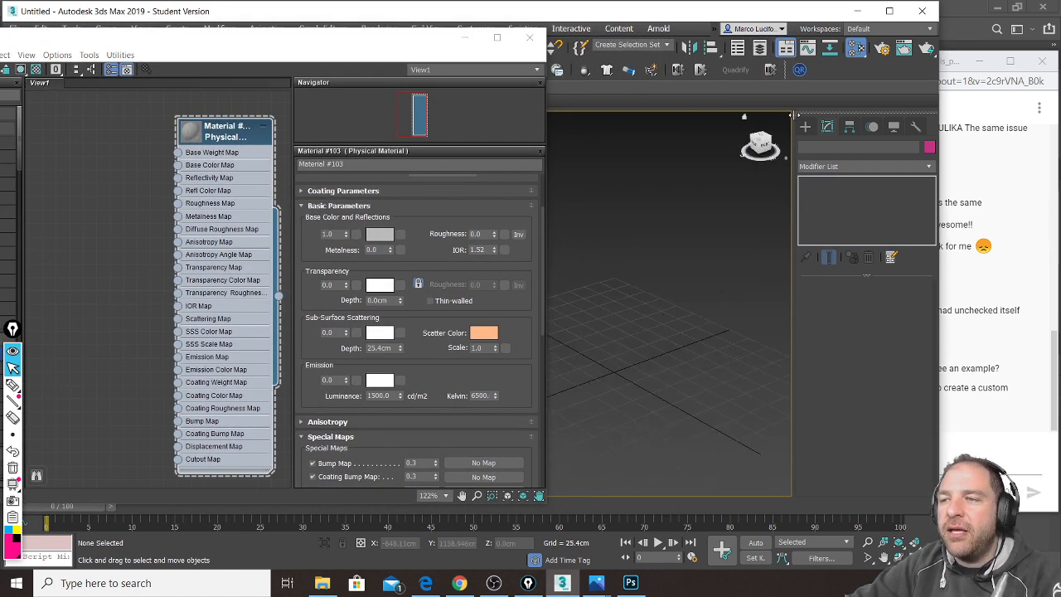
pyautogui.click(805, 126)
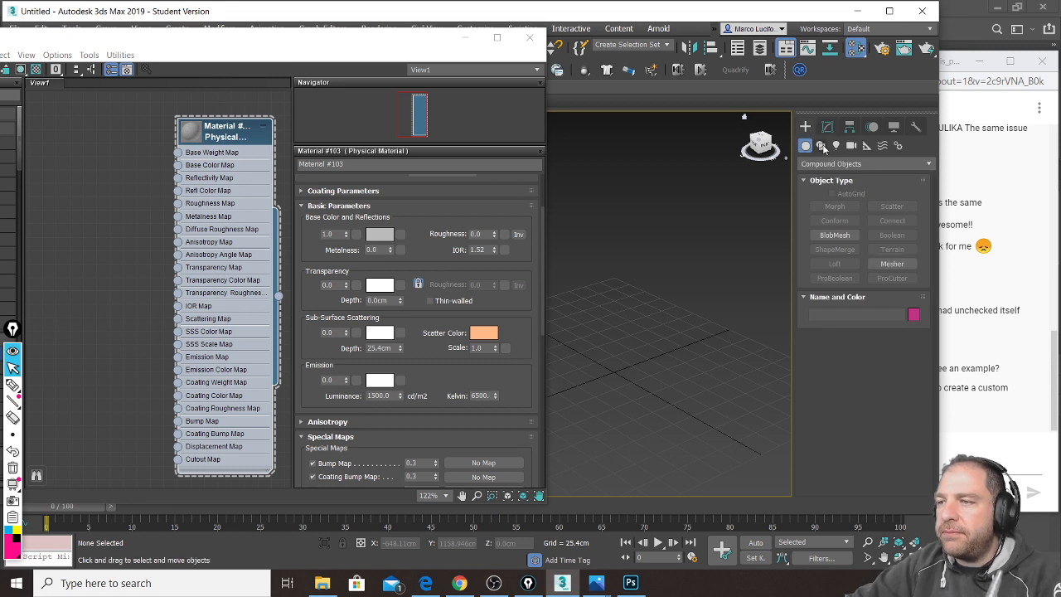
pyautogui.click(827, 163)
pyautogui.click(833, 173)
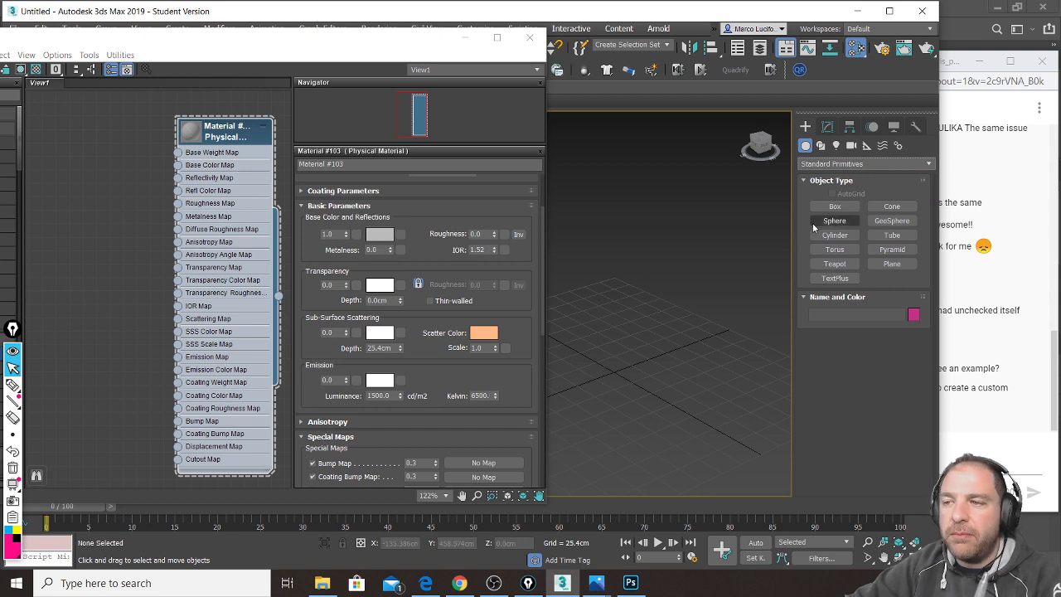
pyautogui.click(835, 206)
pyautogui.moveTo(635, 263); pyautogui.dragTo(621, 544)
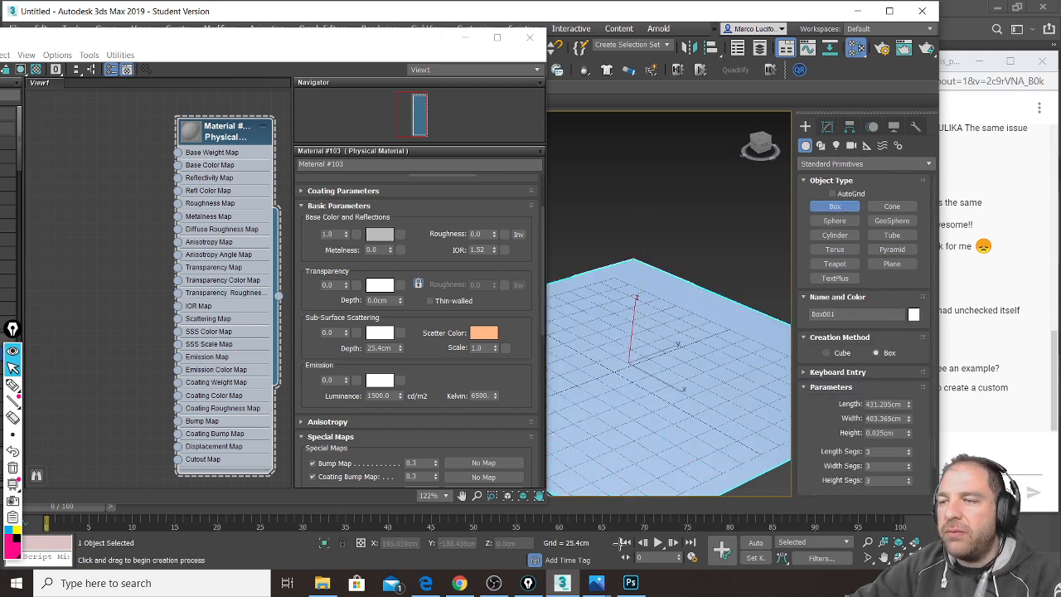
pyautogui.click(620, 556)
# Step: Add a tall Box on the slab and a Cone tapered to a sharp point
pyautogui.moveTo(641, 328); pyautogui.dragTo(680, 398)
pyautogui.click(667, 258)
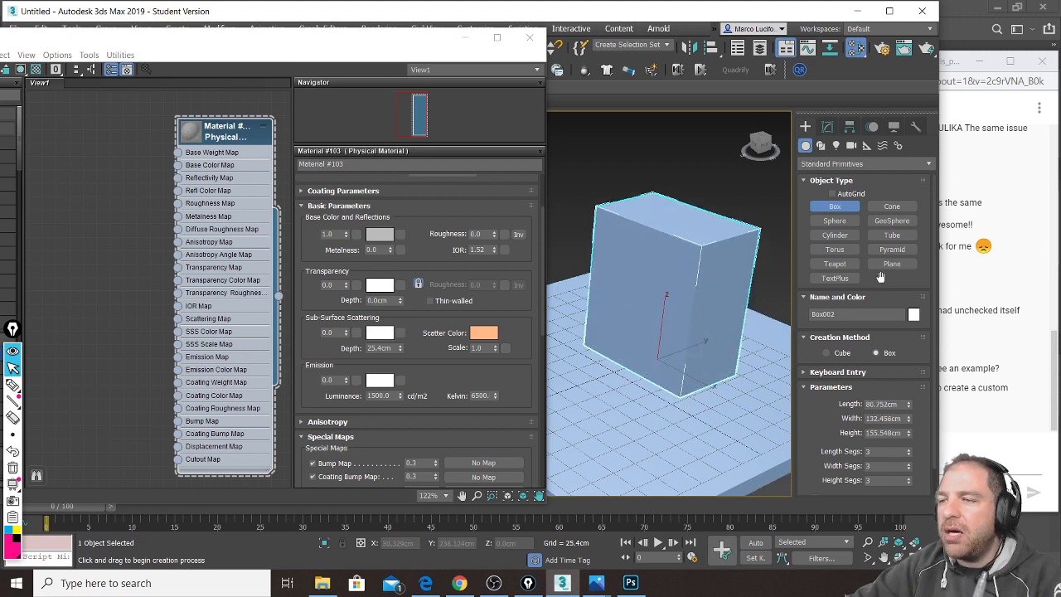
pyautogui.click(893, 212)
pyautogui.moveTo(591, 376); pyautogui.dragTo(601, 388)
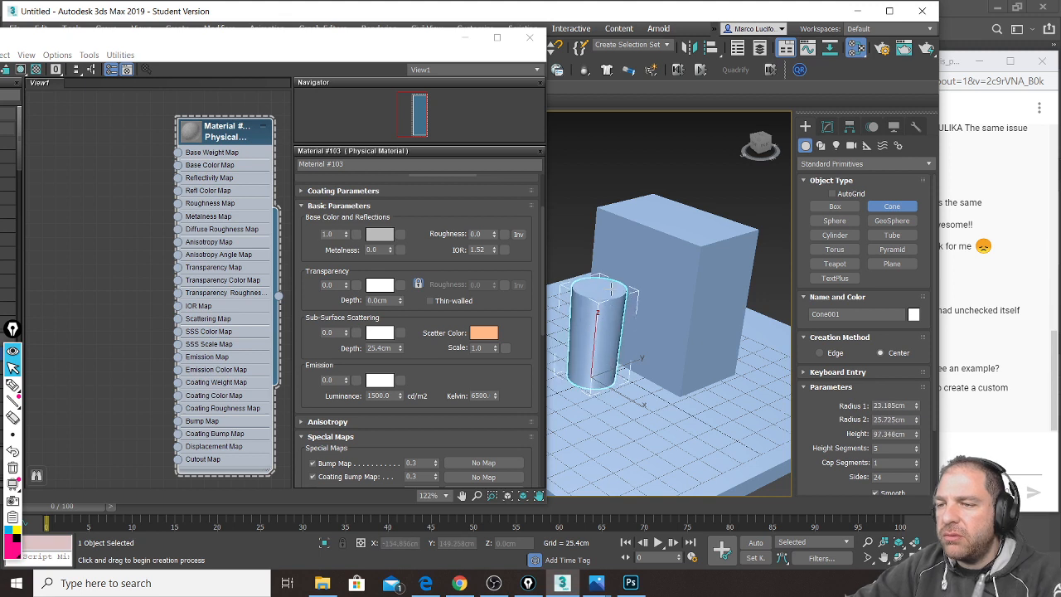
pyautogui.click(611, 292)
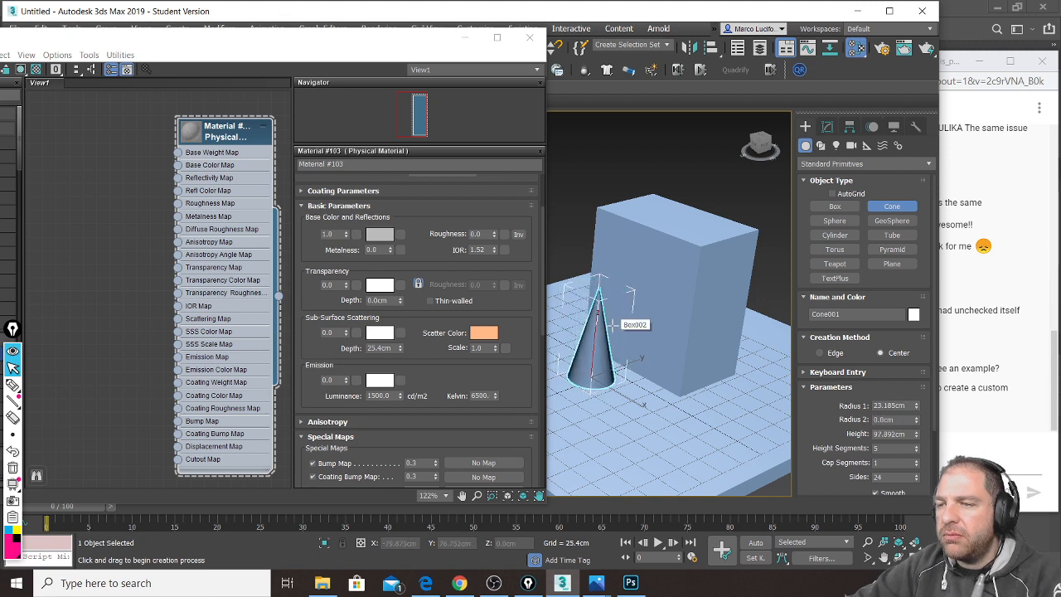
pyautogui.click(611, 325)
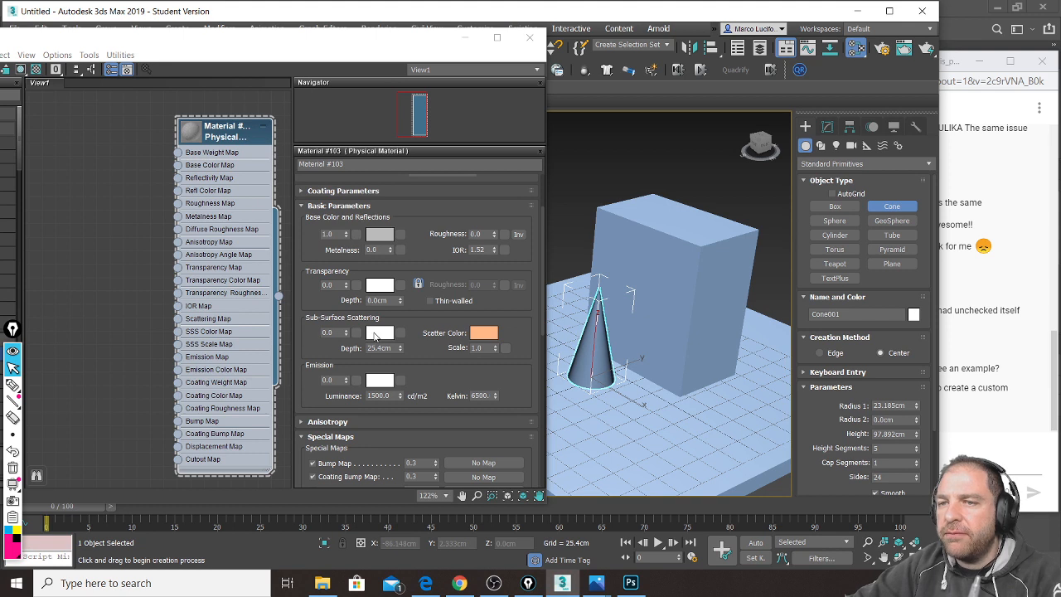
# Step: Assign Material #103 to the tall box and the cone
pyautogui.moveTo(280, 304); pyautogui.dragTo(635, 229)
pyautogui.moveTo(281, 300); pyautogui.dragTo(581, 355)
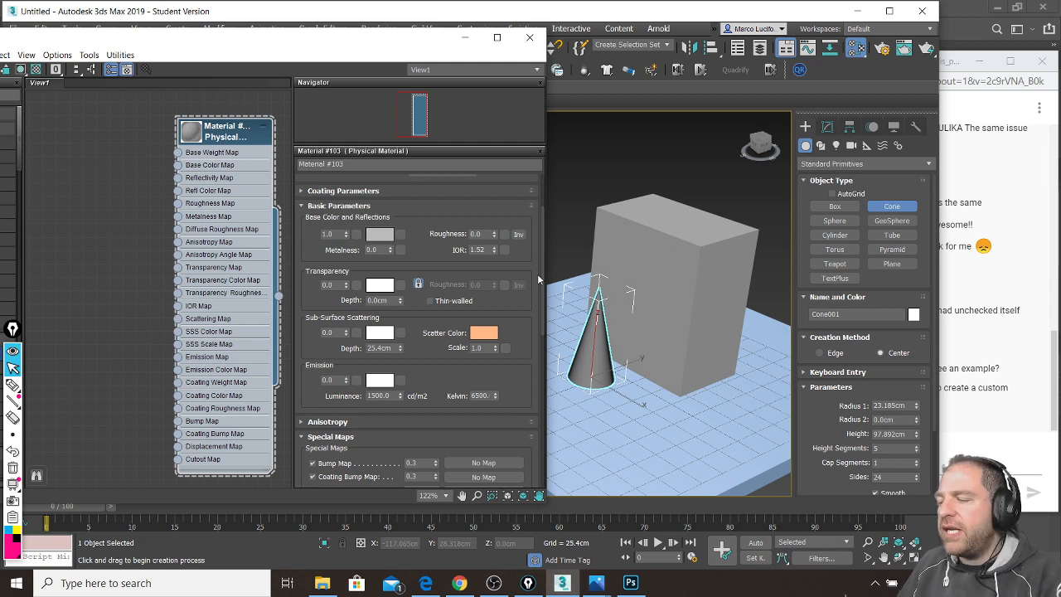
pyautogui.moveTo(231, 139); pyautogui.dragTo(218, 140)
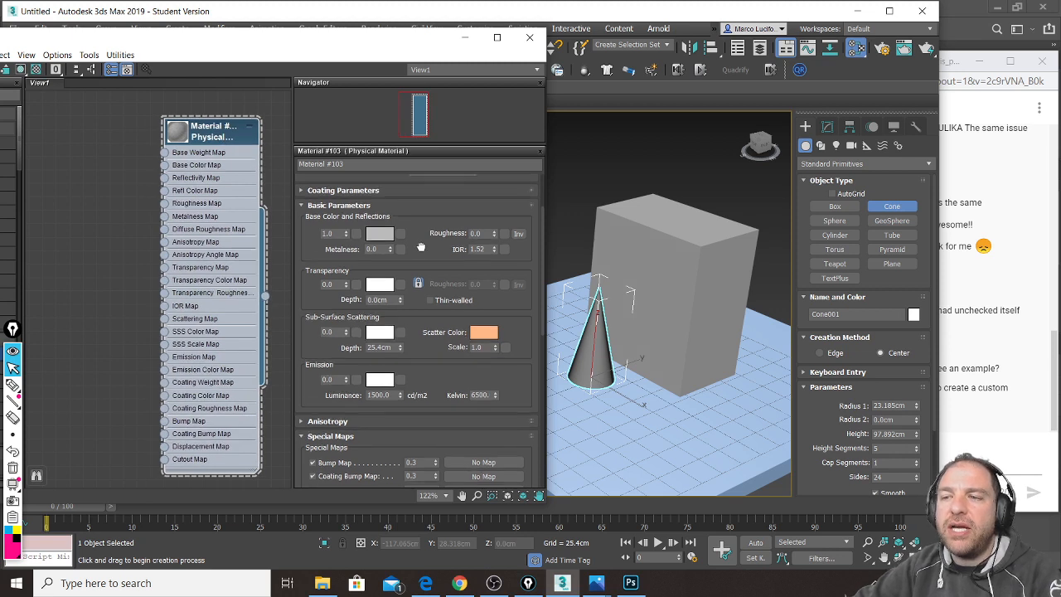
# Step: Set Material #103's Base Color to a dark magenta in the Color Selector
pyautogui.scroll(-1, 421, 247)
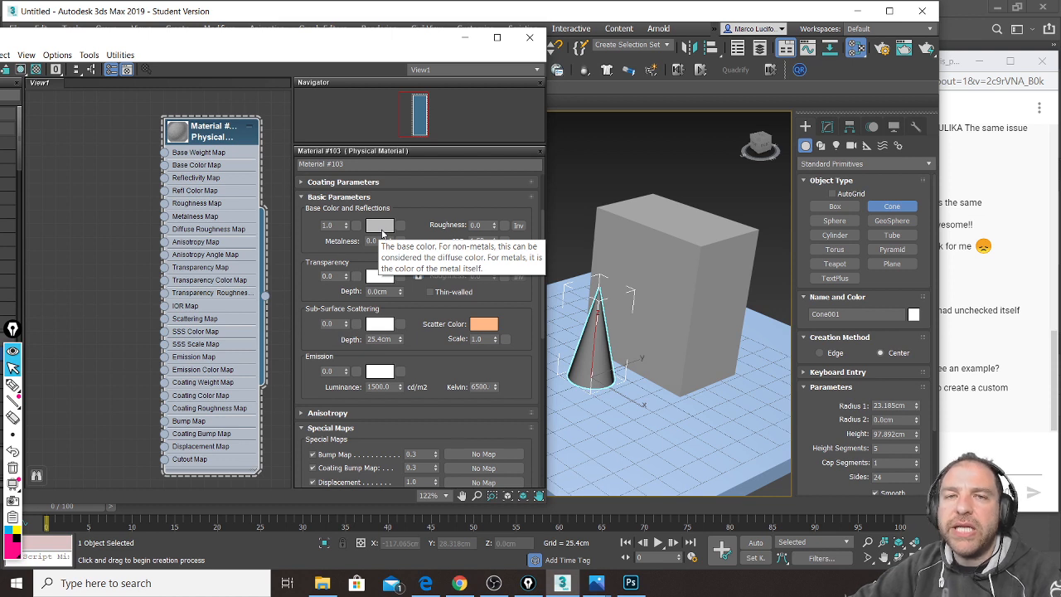
pyautogui.click(381, 229)
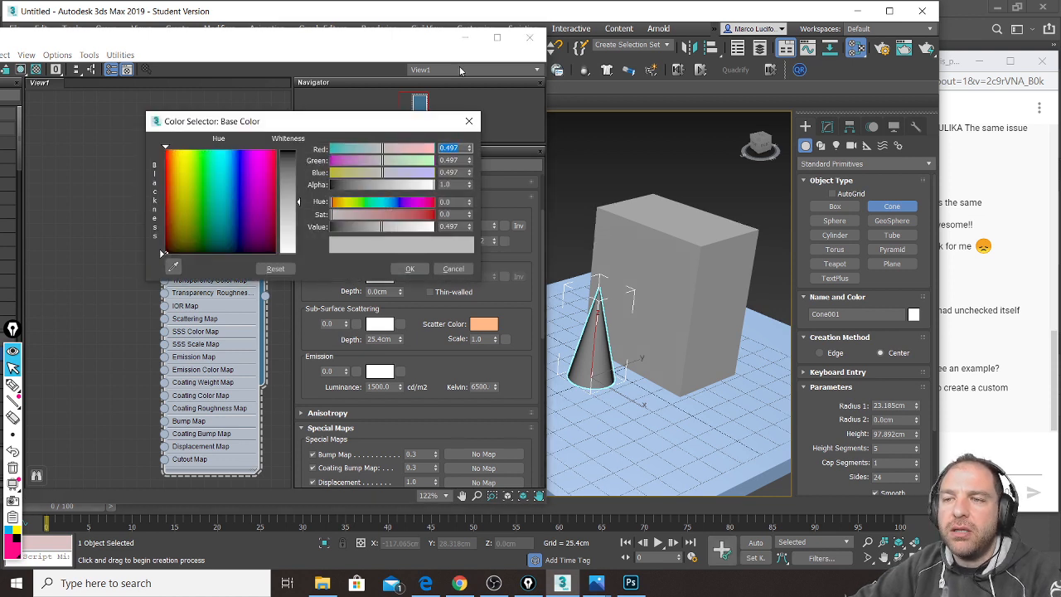
pyautogui.click(468, 121)
pyautogui.click(374, 232)
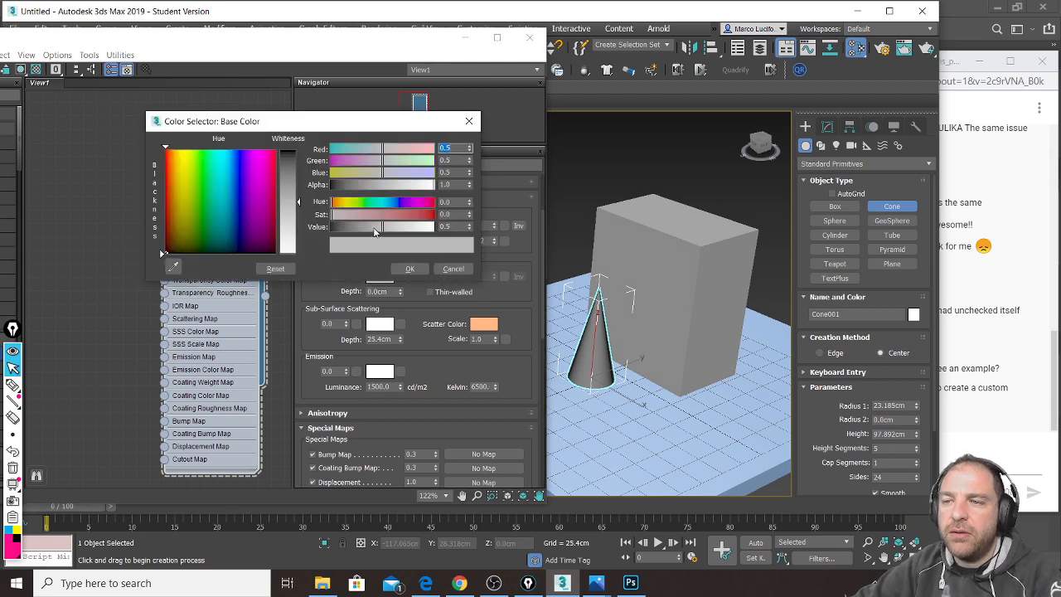
pyautogui.click(184, 164)
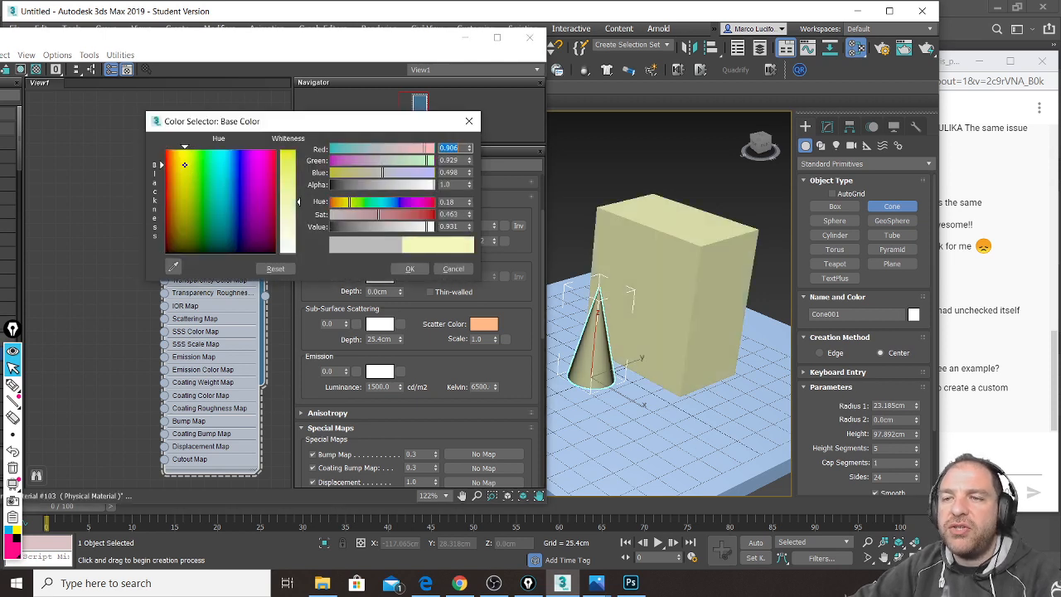
pyautogui.moveTo(299, 201); pyautogui.dragTo(298, 150)
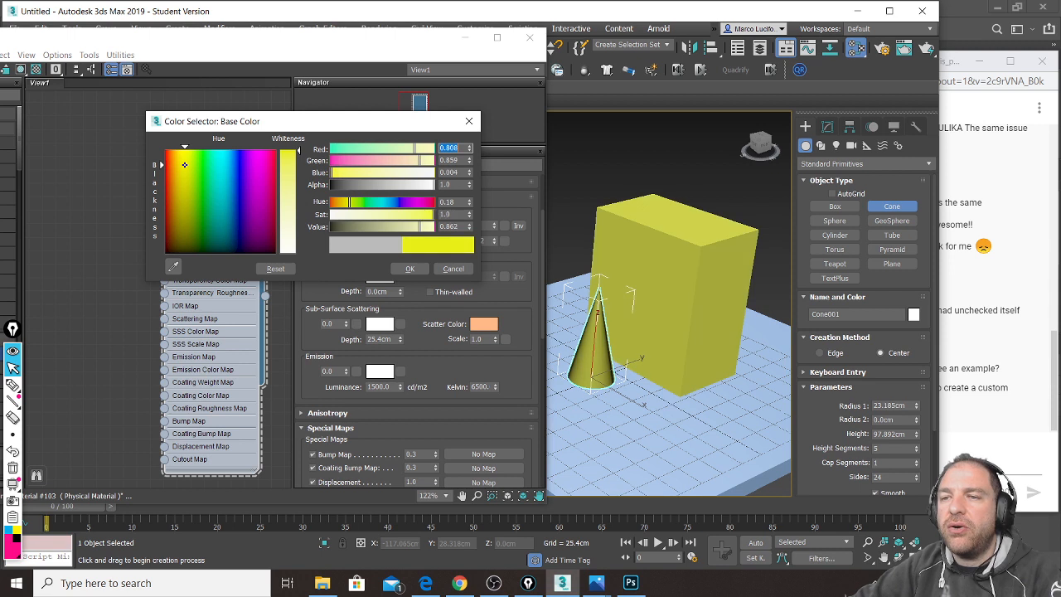
pyautogui.moveTo(236, 212)
pyautogui.mouseDown()
pyautogui.moveTo(231, 193)
pyautogui.moveTo(253, 190)
pyautogui.moveTo(205, 189)
pyautogui.moveTo(186, 217)
pyautogui.moveTo(177, 161)
pyautogui.moveTo(212, 161)
pyautogui.mouseUp()
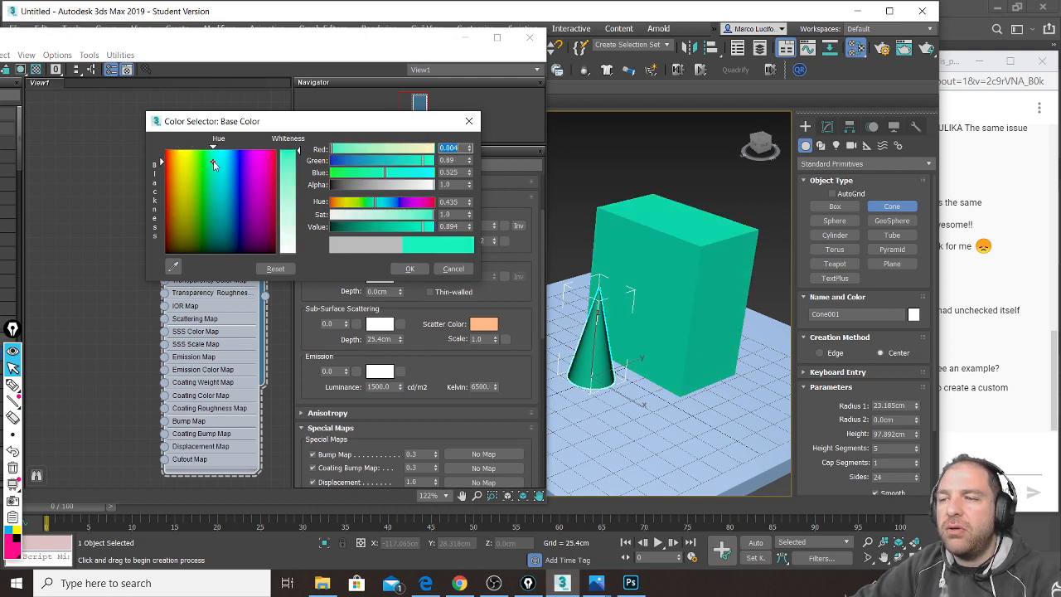
pyautogui.click(260, 174)
pyautogui.click(267, 214)
pyautogui.click(412, 271)
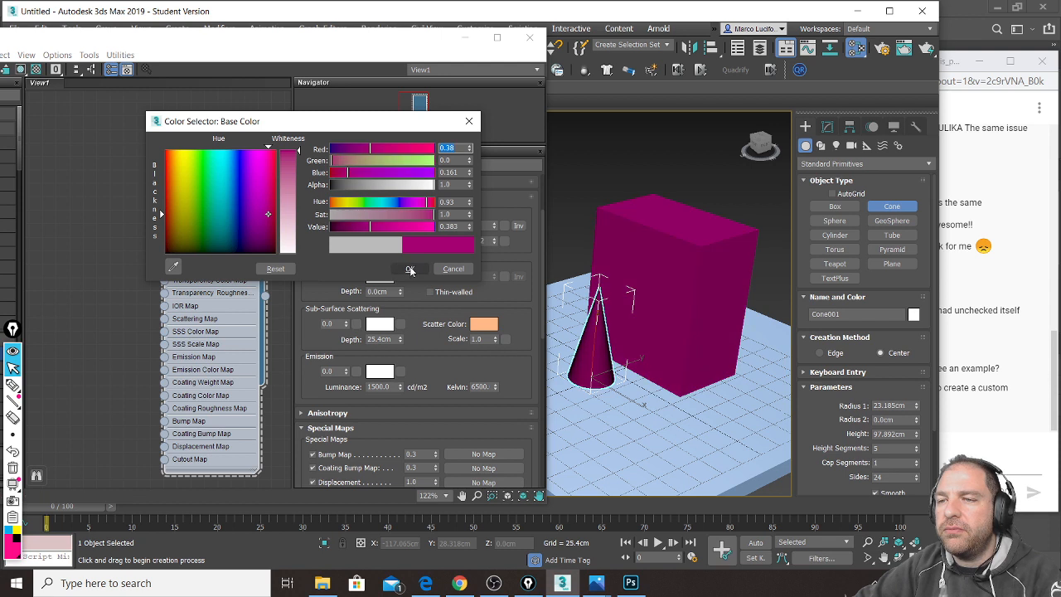
pyautogui.click(411, 270)
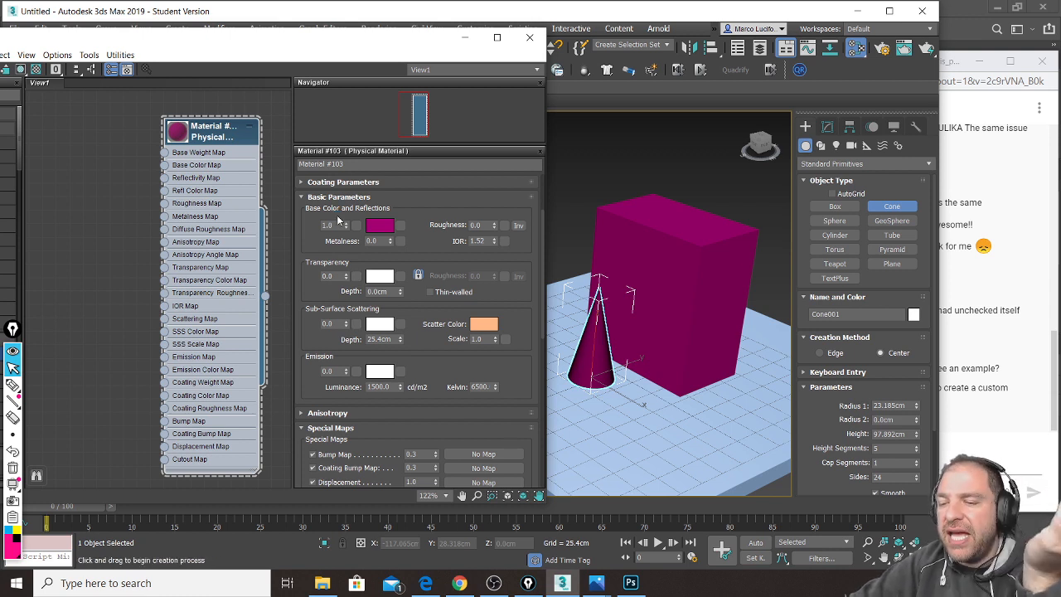
pyautogui.click(430, 584)
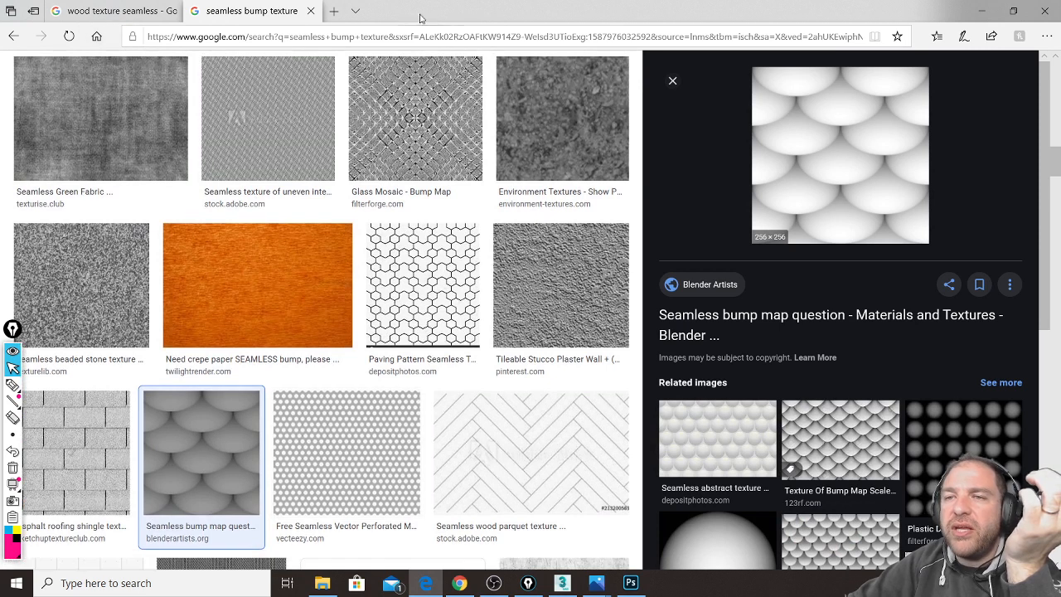
# Step: Open a blank new tab beside the wood and bump texture searches
pyautogui.click(331, 12)
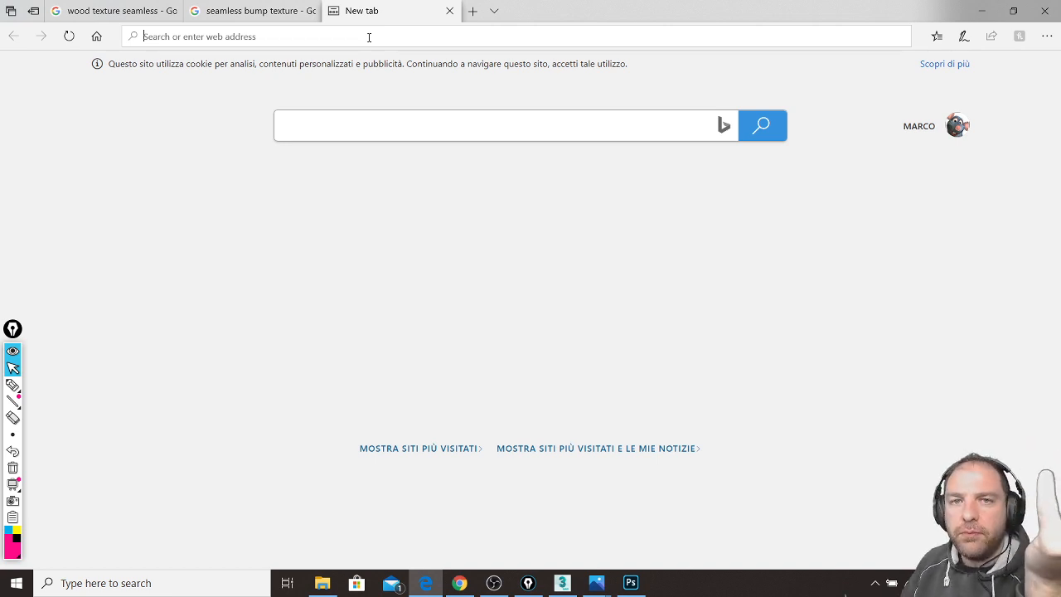
# Step: Search for 'rug' and browse the Google Images results
pyautogui.write('r')
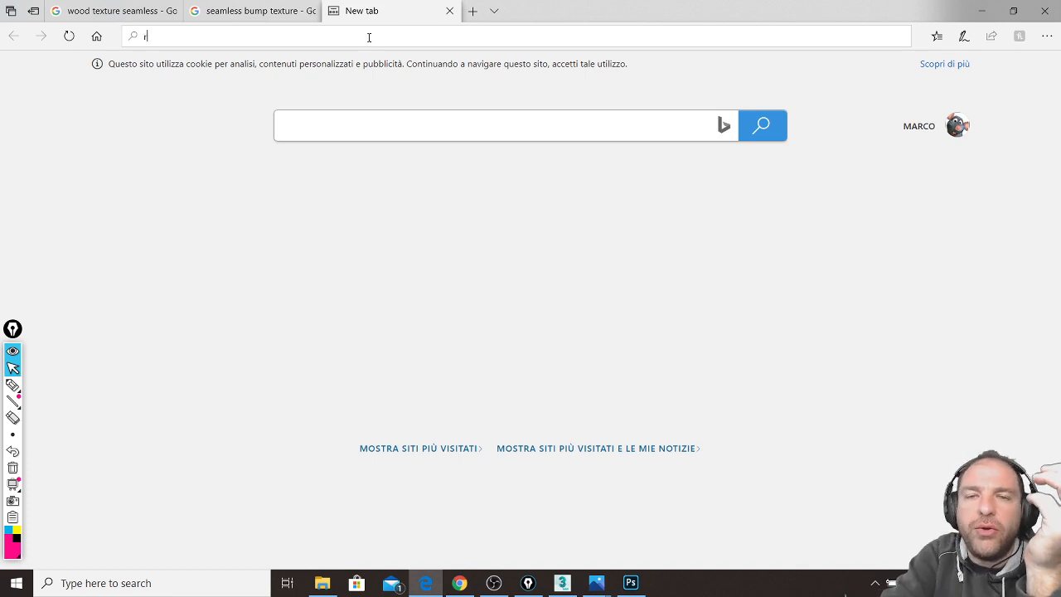
pyautogui.write('yg')
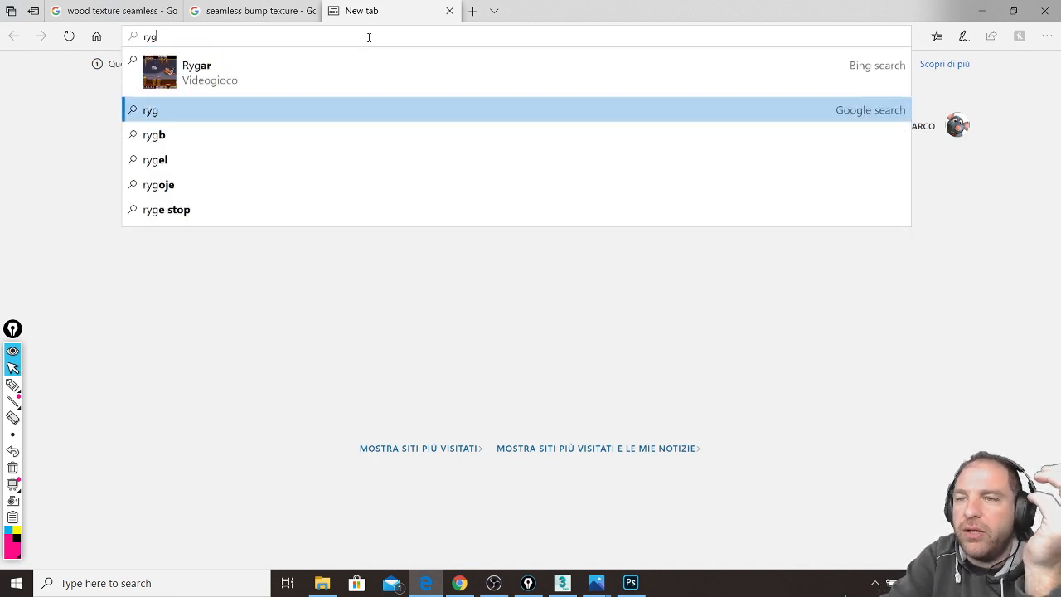
pyautogui.press('BackSpace')
pyautogui.press('BackSpace')
pyautogui.write('ug')
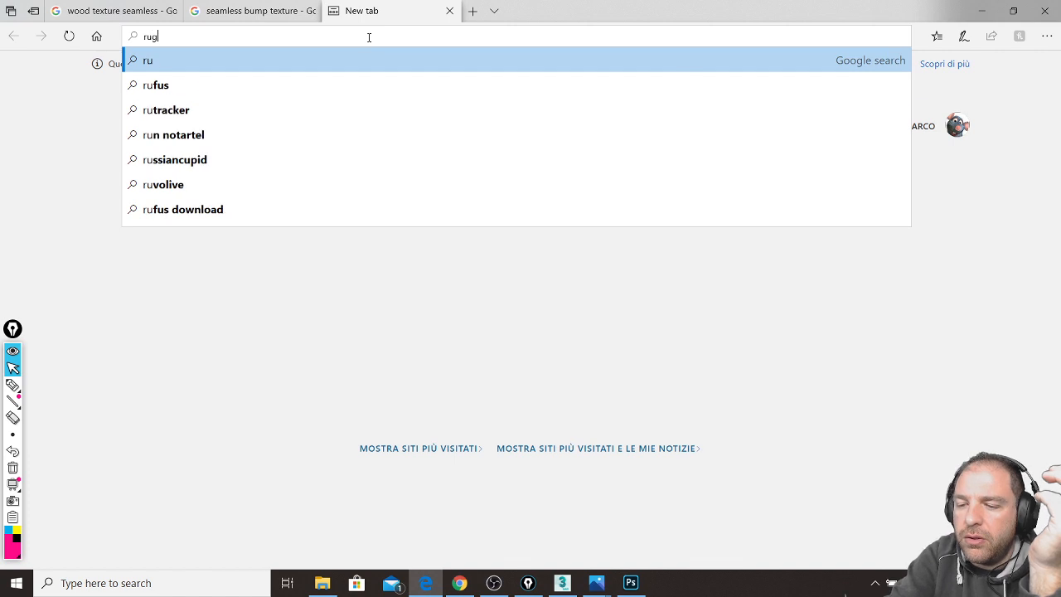
pyautogui.press('Return')
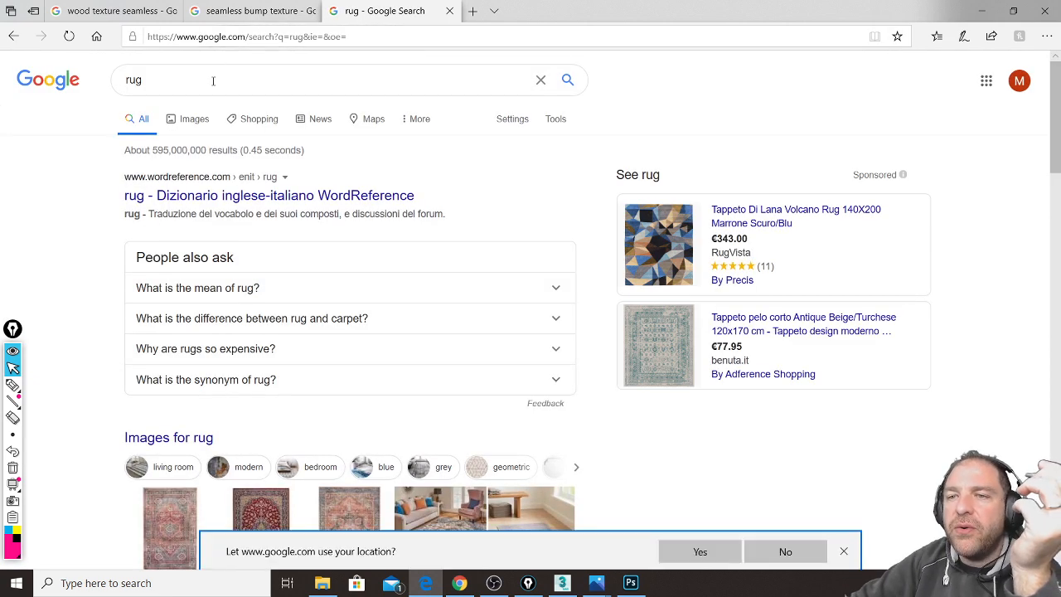
pyautogui.click(188, 120)
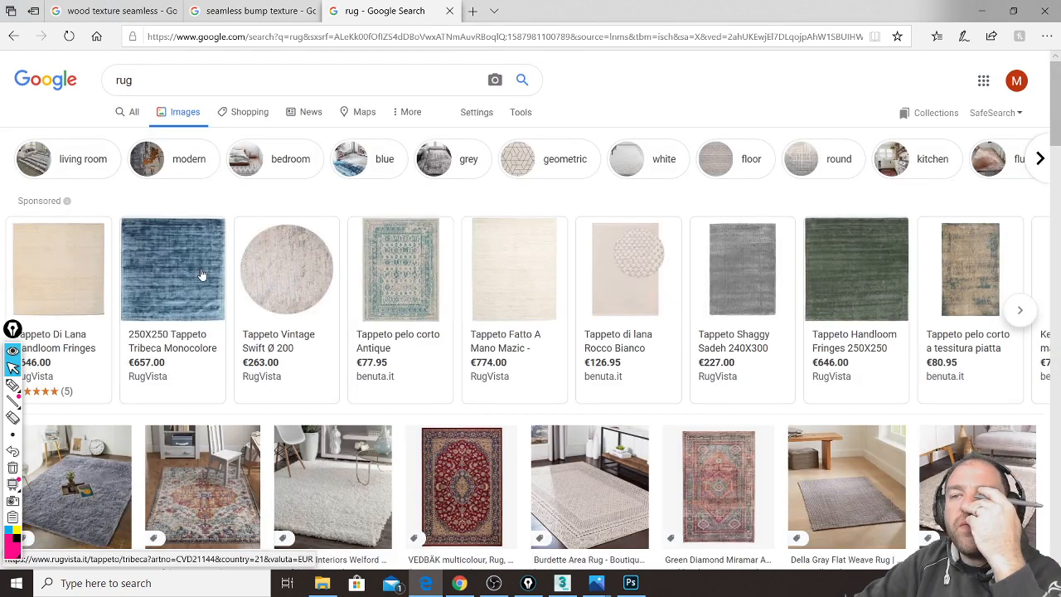
pyautogui.scroll(-3, 201, 274)
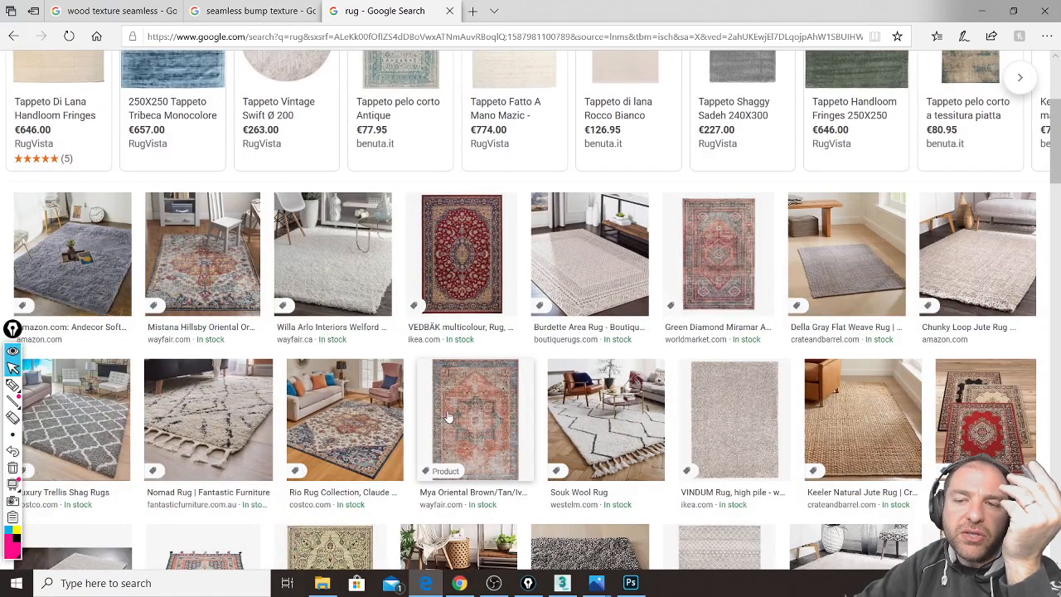
pyautogui.scroll(-2, 448, 417)
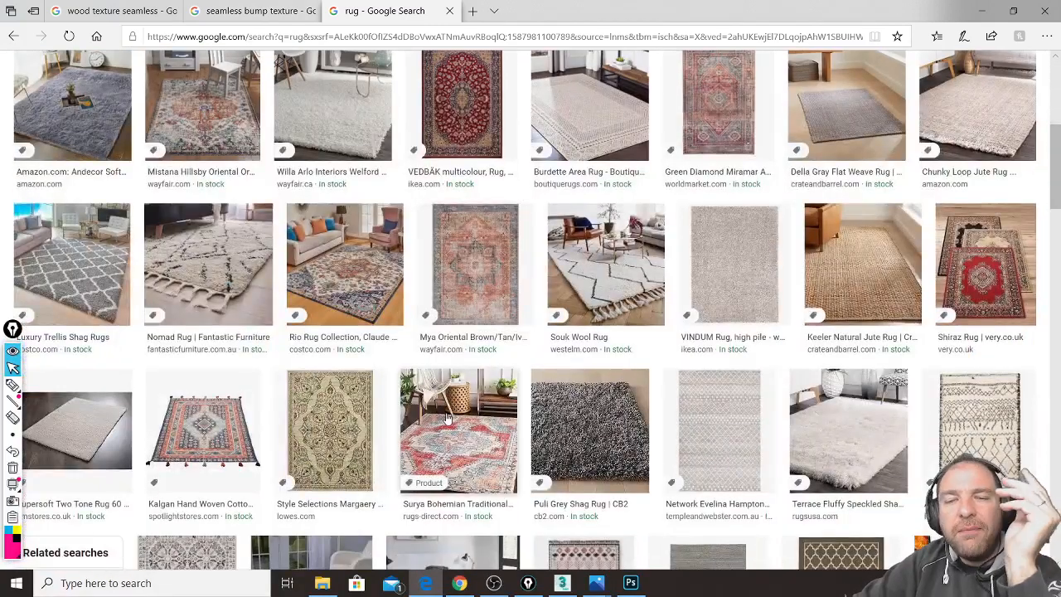
pyautogui.scroll(1, 472, 410)
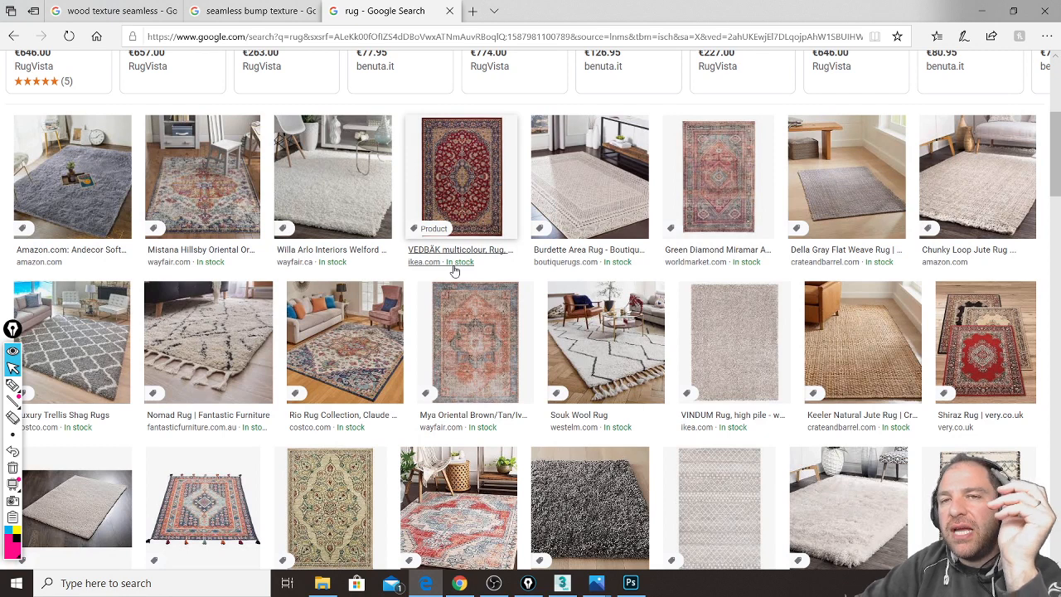
pyautogui.scroll(4, 433, 386)
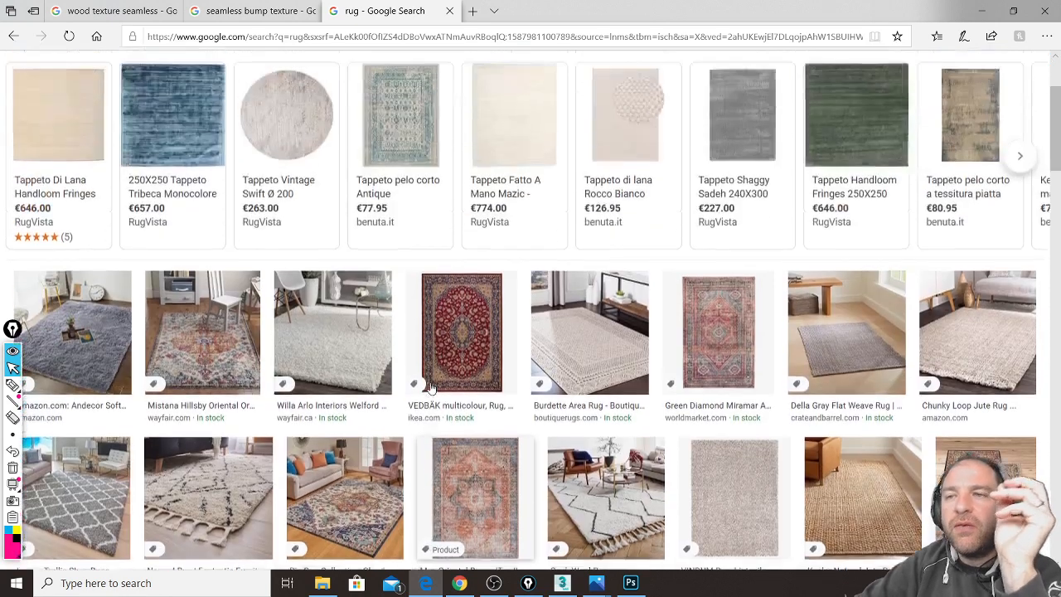
pyautogui.moveTo(428, 381)
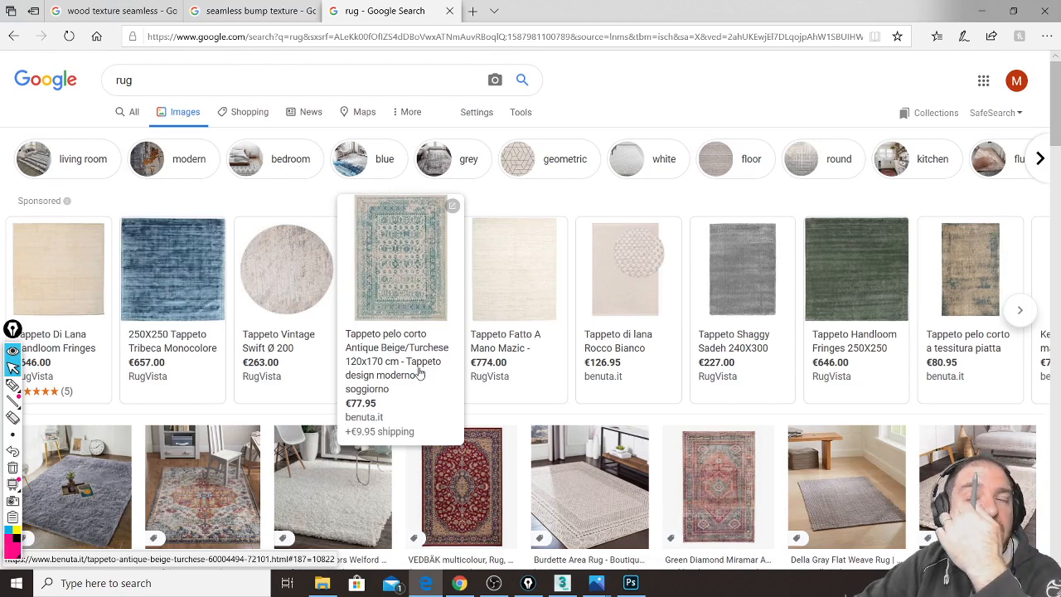
pyautogui.click(161, 84)
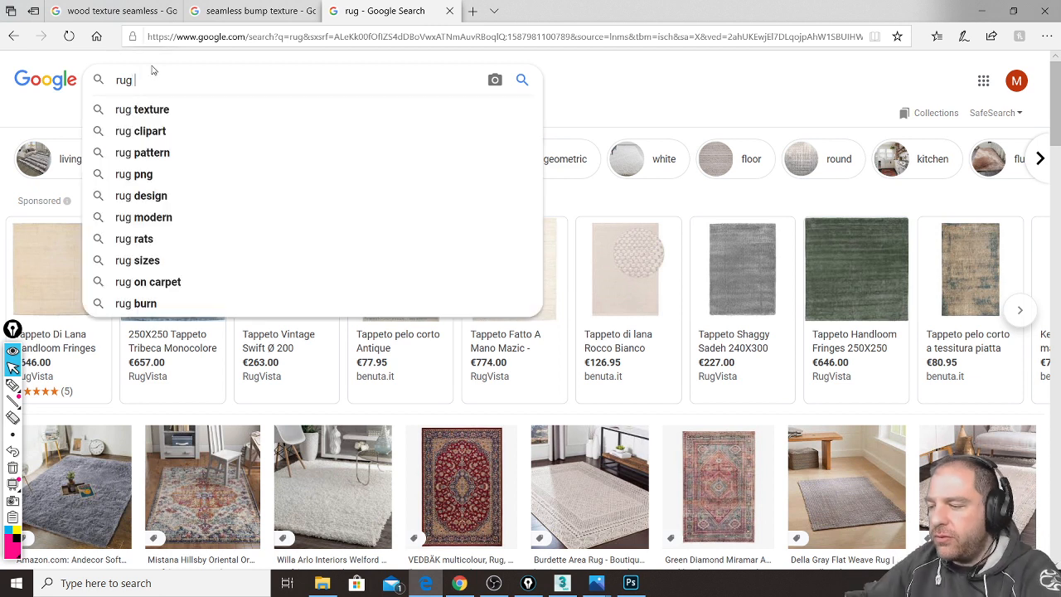
pyautogui.write('texture')
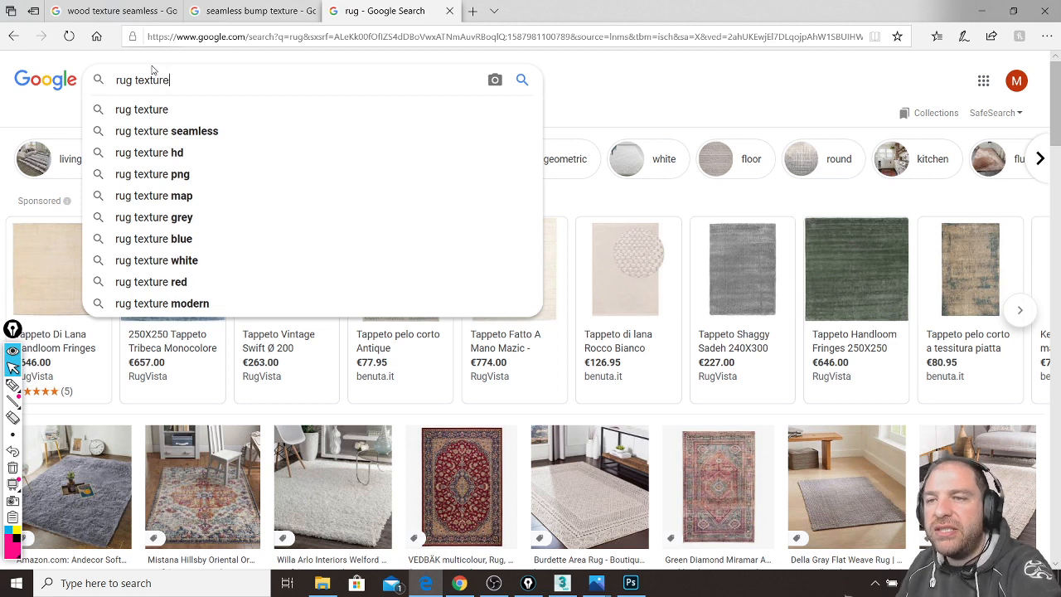
pyautogui.press('Return')
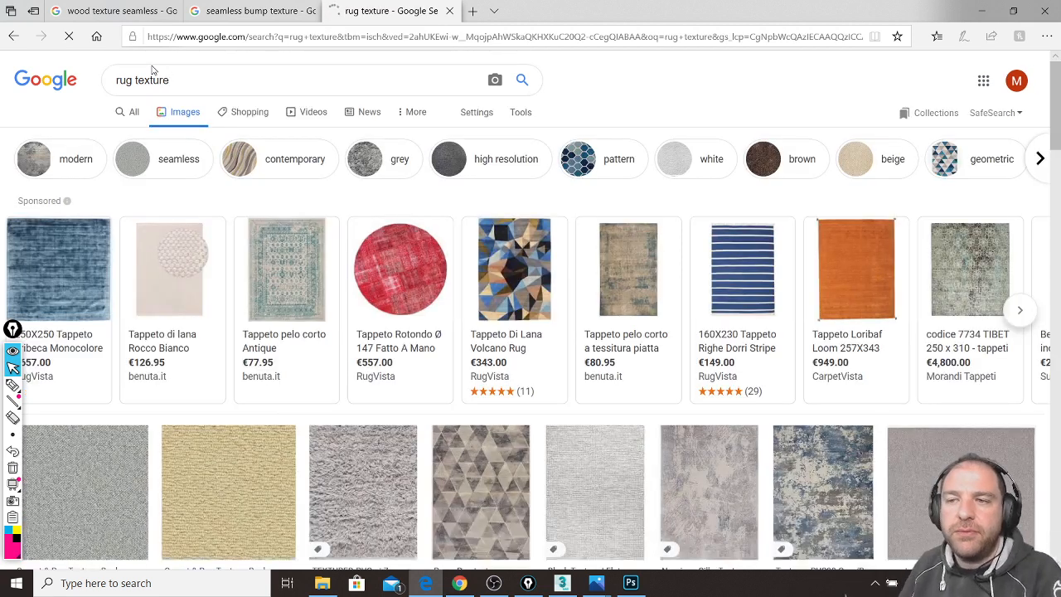
pyautogui.scroll(-2, 236, 103)
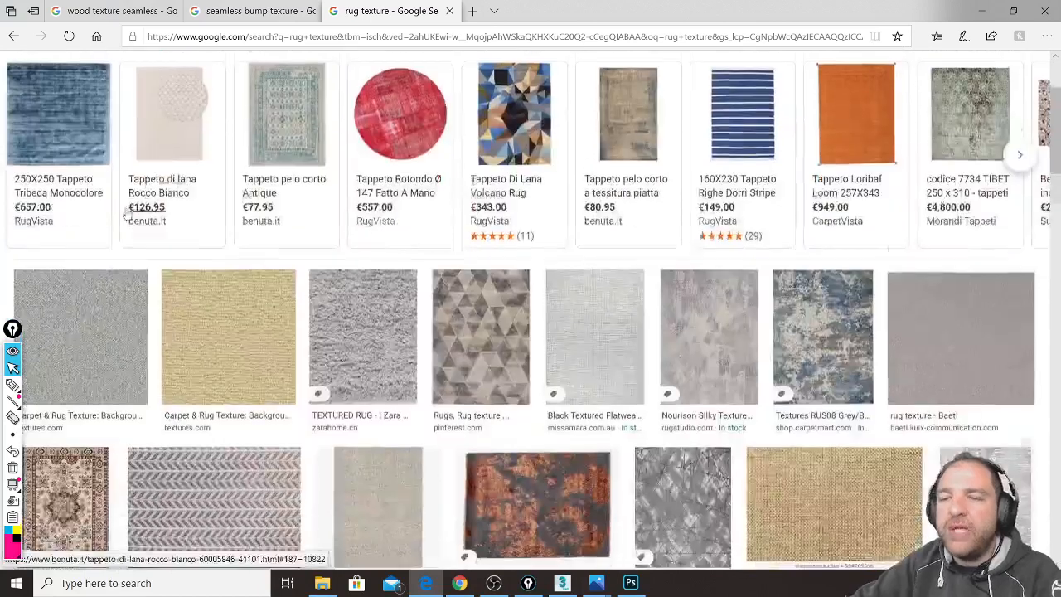
pyautogui.scroll(-2, 126, 215)
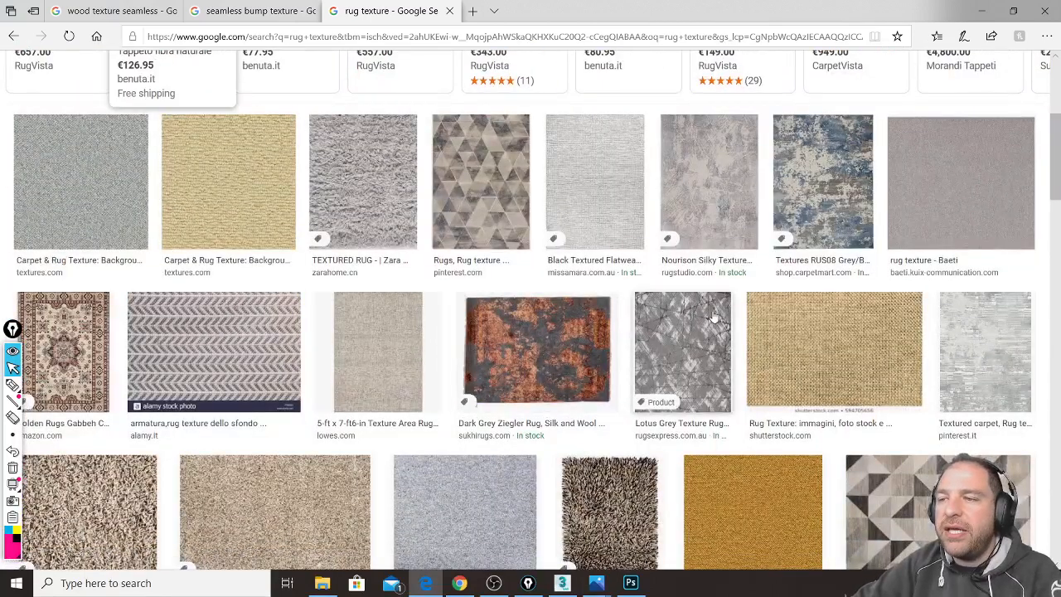
pyautogui.scroll(-2, 714, 318)
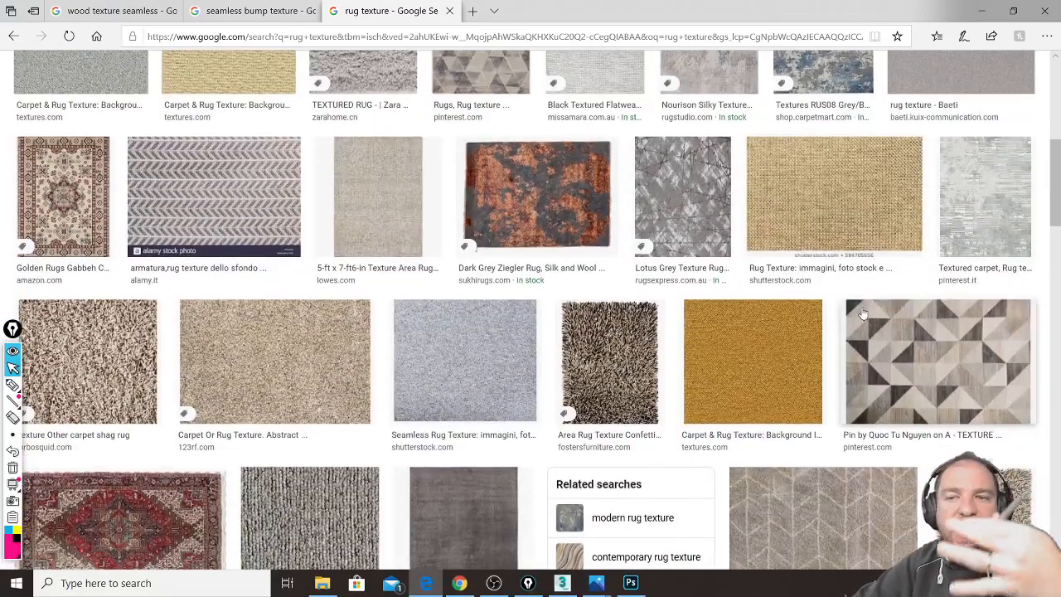
pyautogui.scroll(-8, 716, 285)
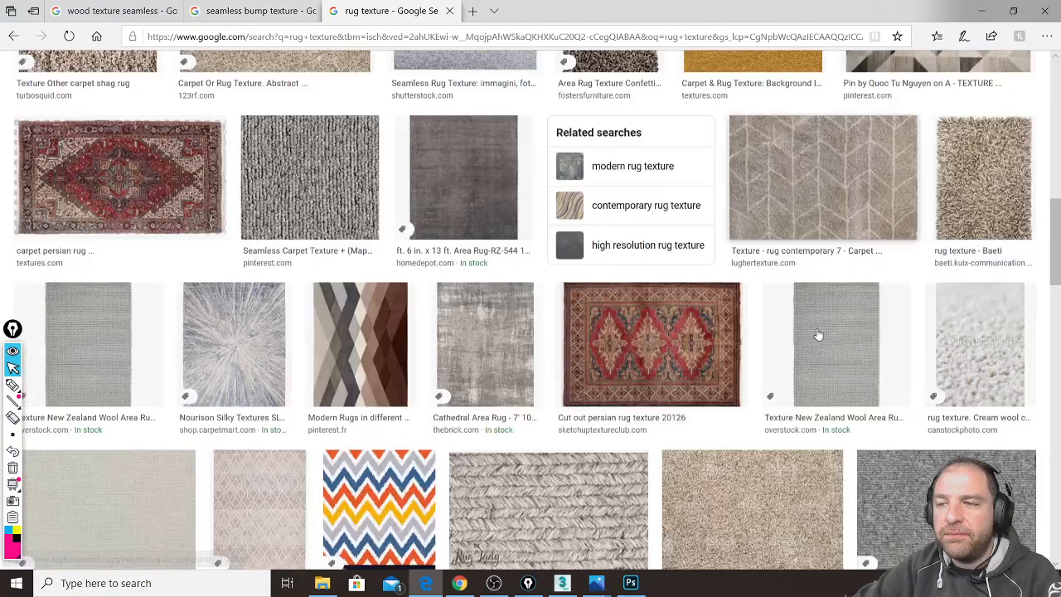
pyautogui.scroll(-1, 592, 315)
pyautogui.scroll(-3, 593, 315)
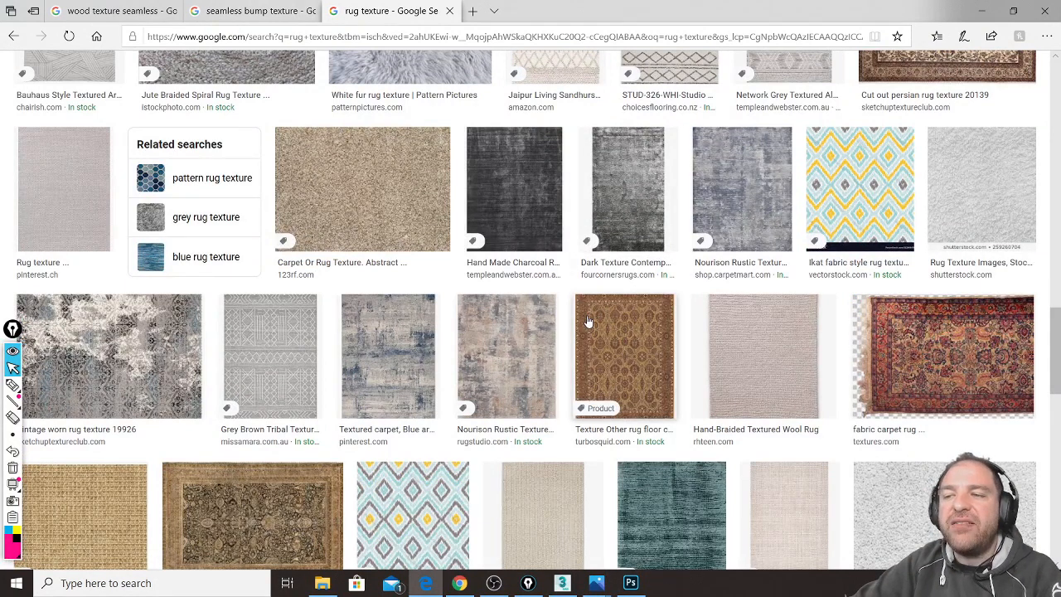
pyautogui.scroll(-2, 587, 321)
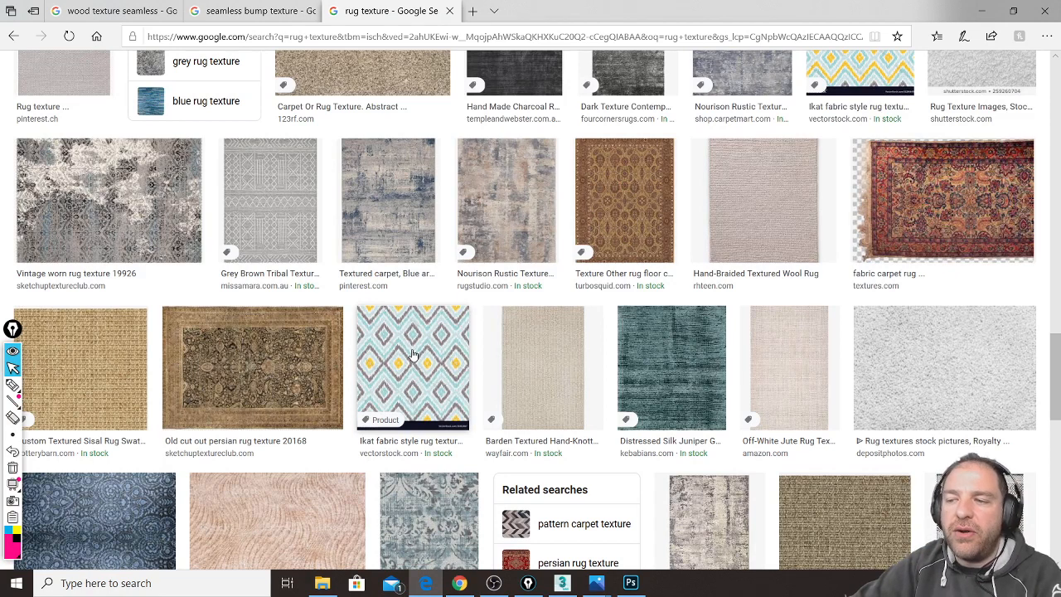
pyautogui.scroll(-2, 413, 355)
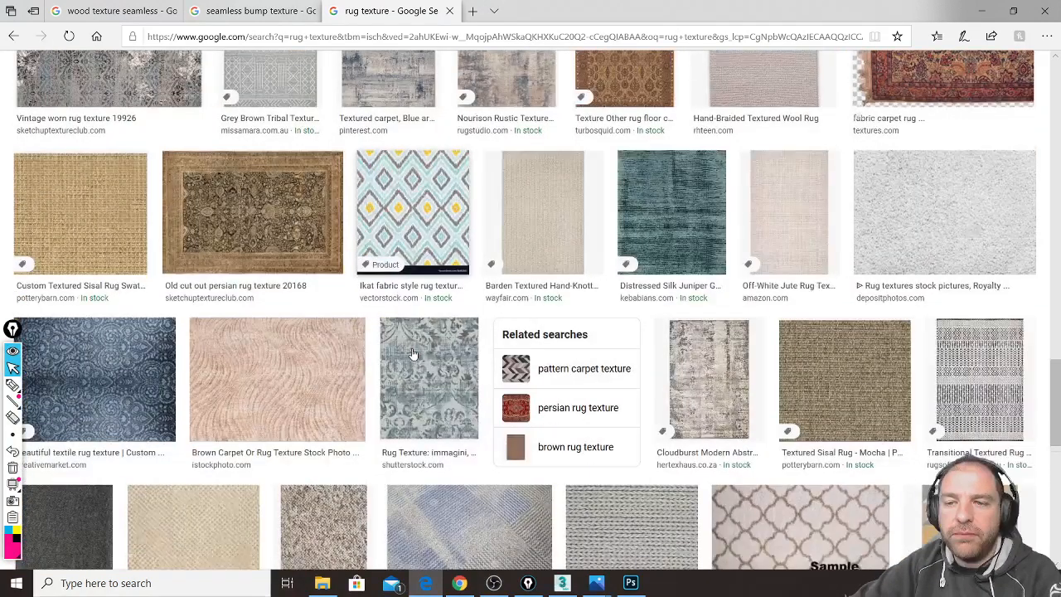
pyautogui.scroll(-1, 413, 354)
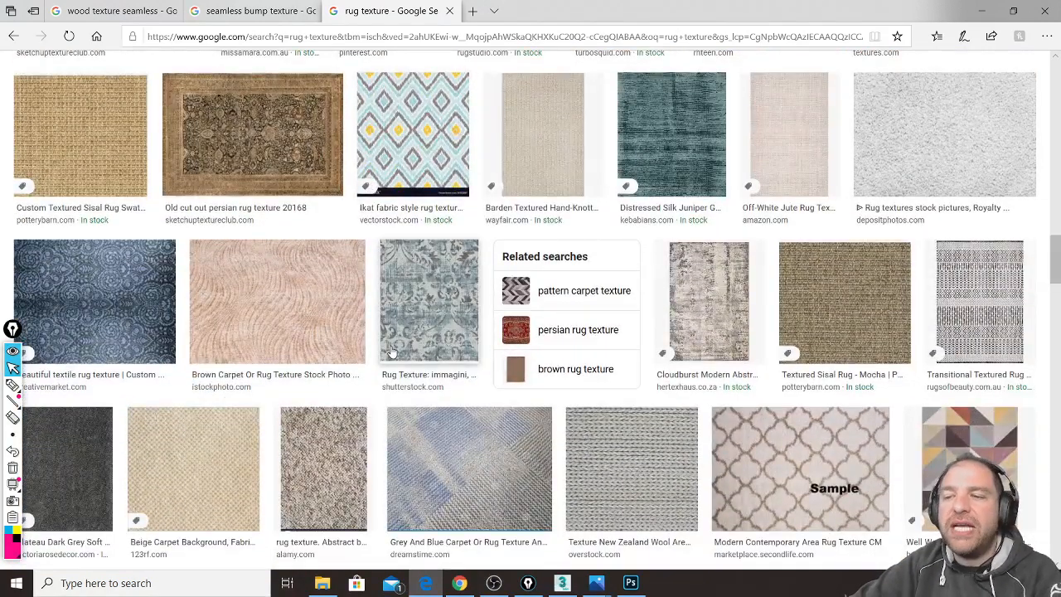
pyautogui.scroll(10, 392, 352)
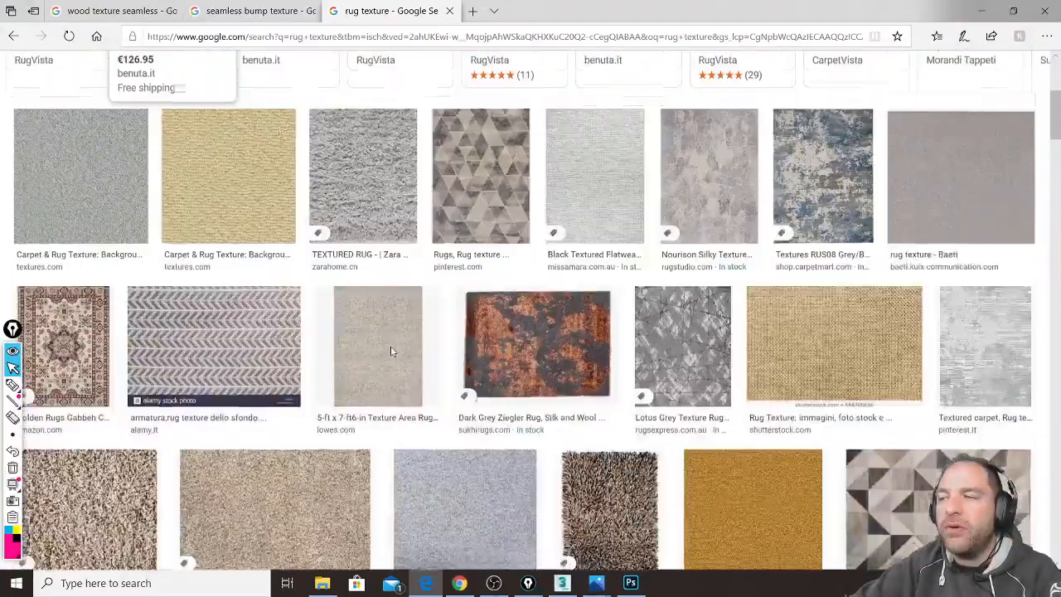
pyautogui.click(245, 87)
# Step: Search Google Images for 'rug texture seamless'
pyautogui.write('s')
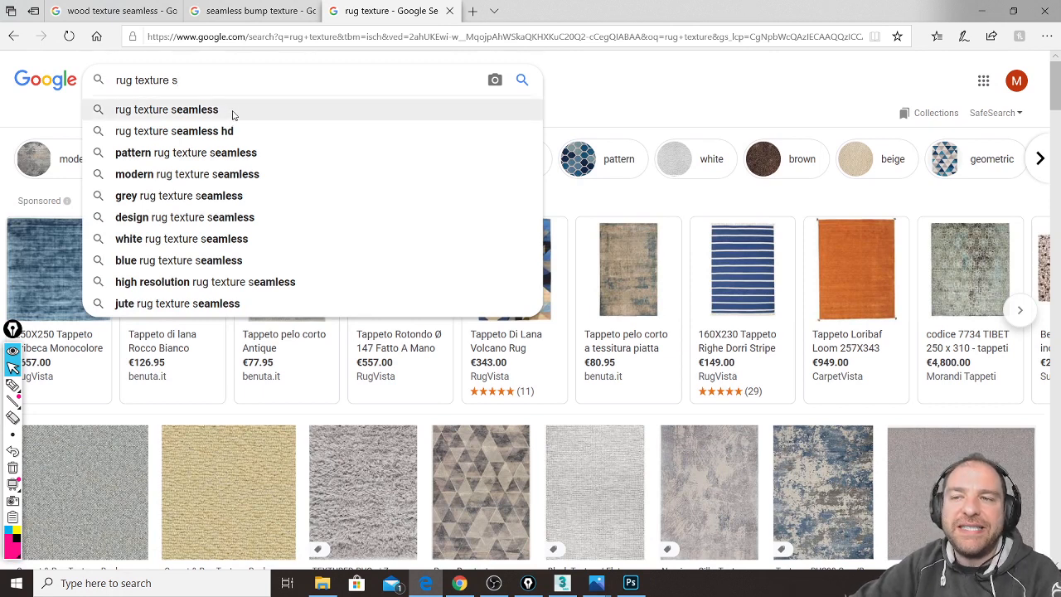
pyautogui.click(233, 114)
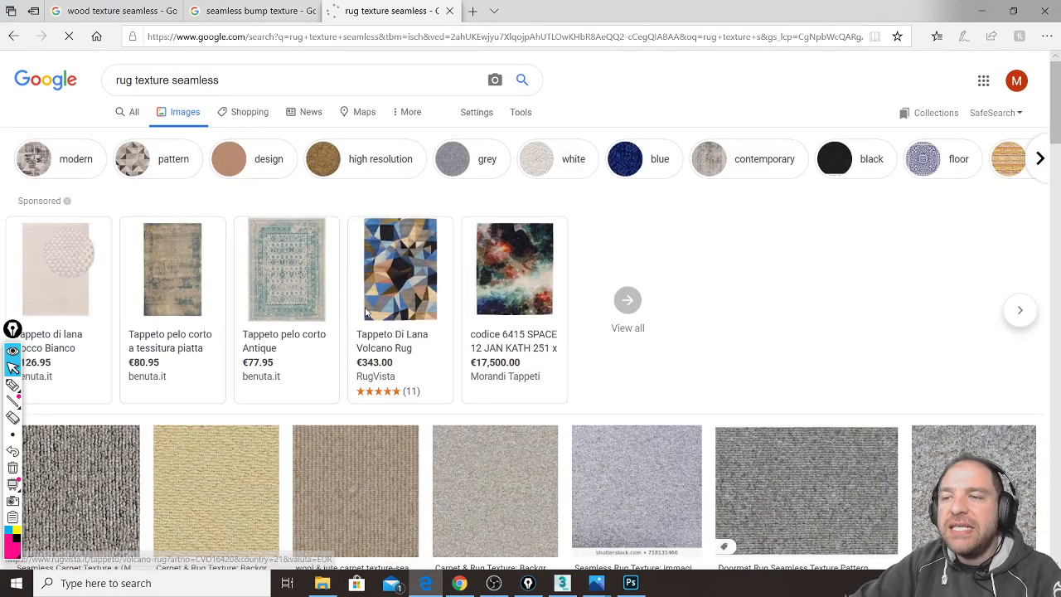
pyautogui.scroll(-2, 383, 303)
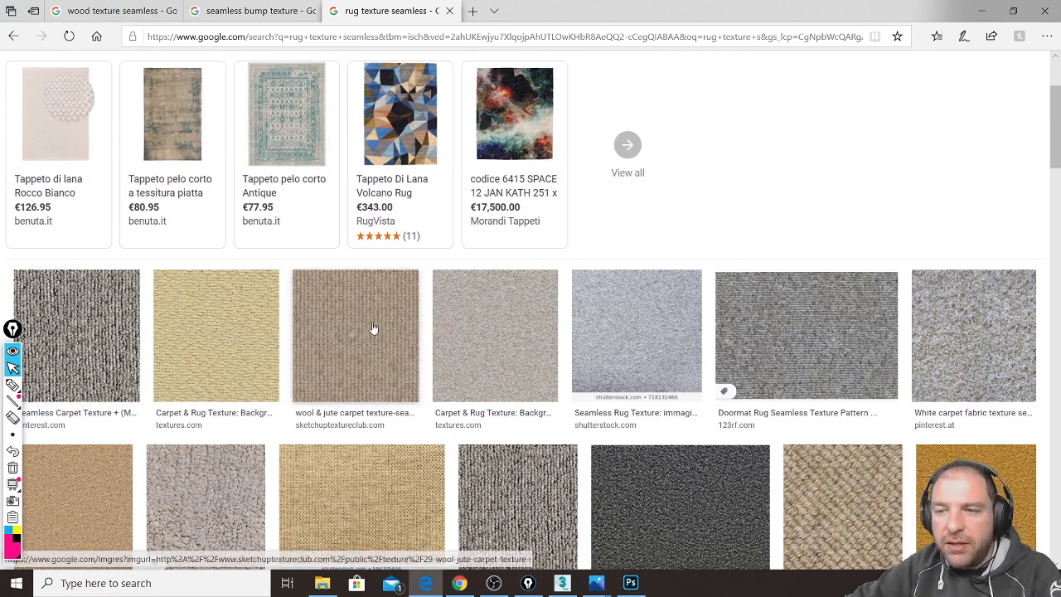
# Step: Preview the wool & jute carpet texture-seamless 21386 image at 614 × 614
pyautogui.click(374, 330)
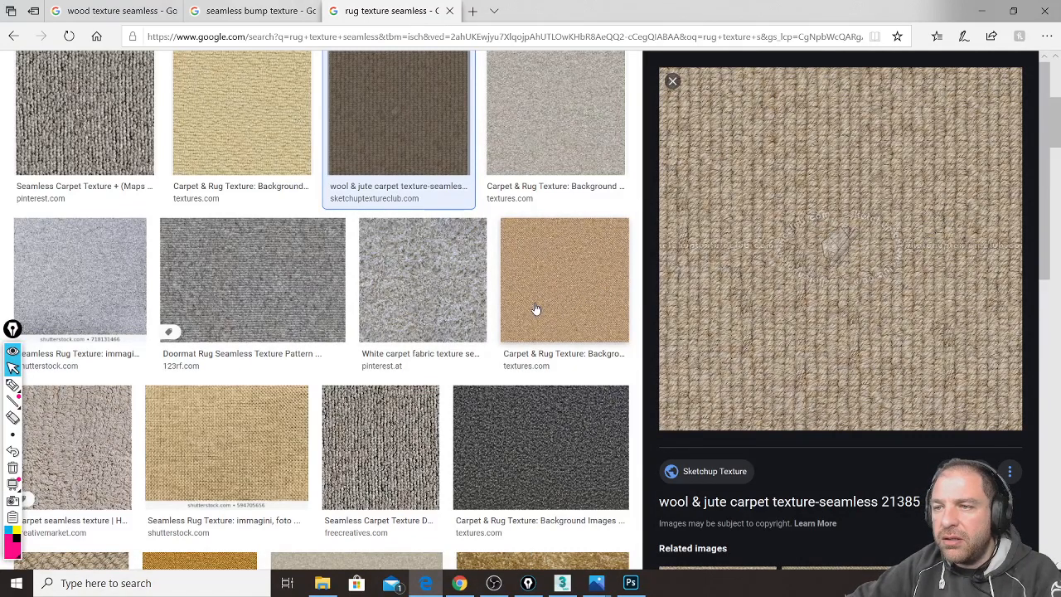
pyautogui.scroll(-3, 534, 308)
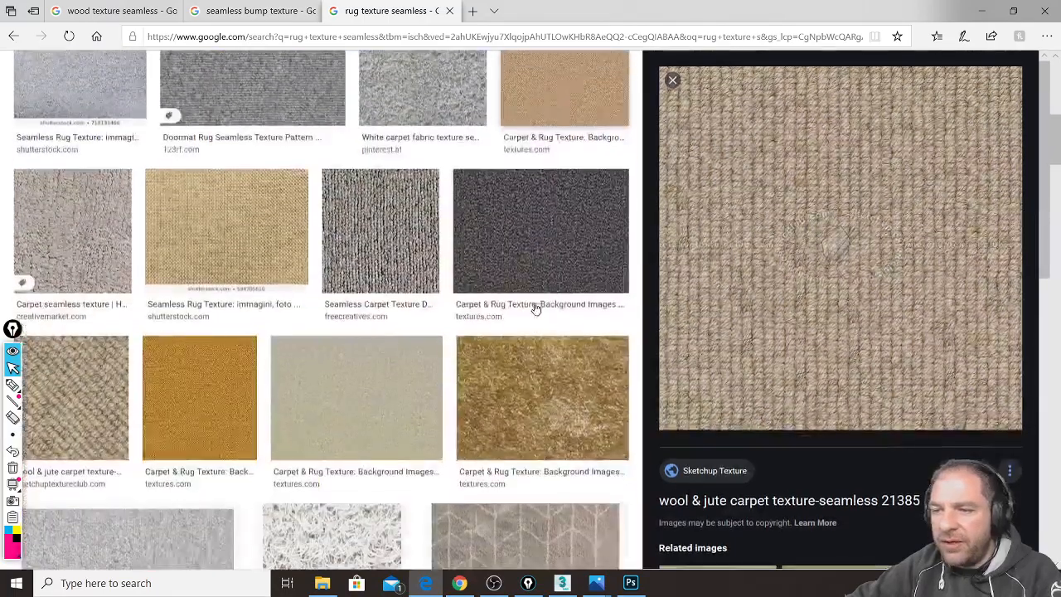
pyautogui.scroll(-2, 410, 356)
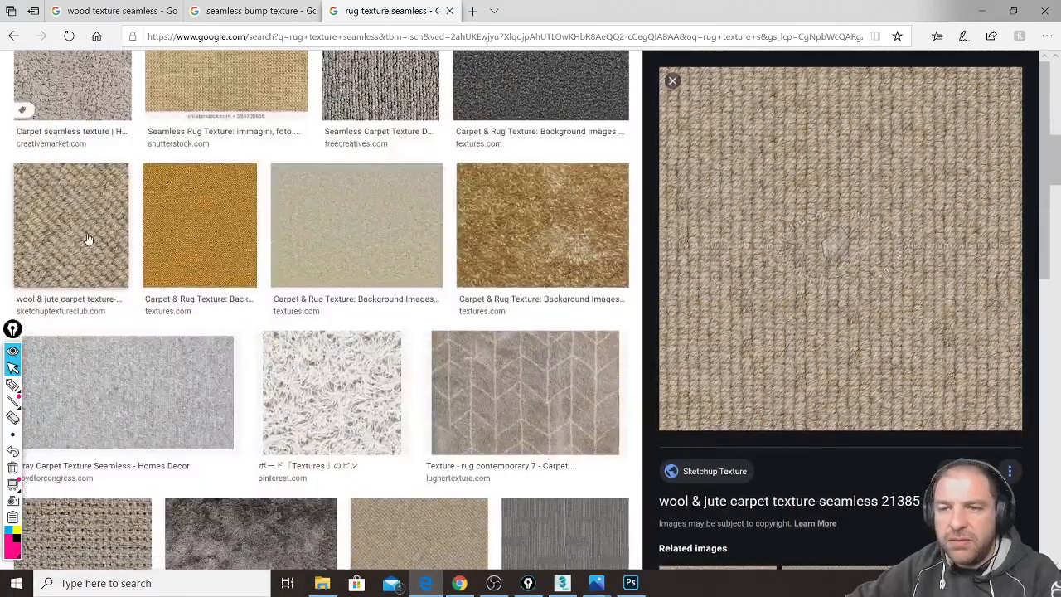
pyautogui.click(88, 239)
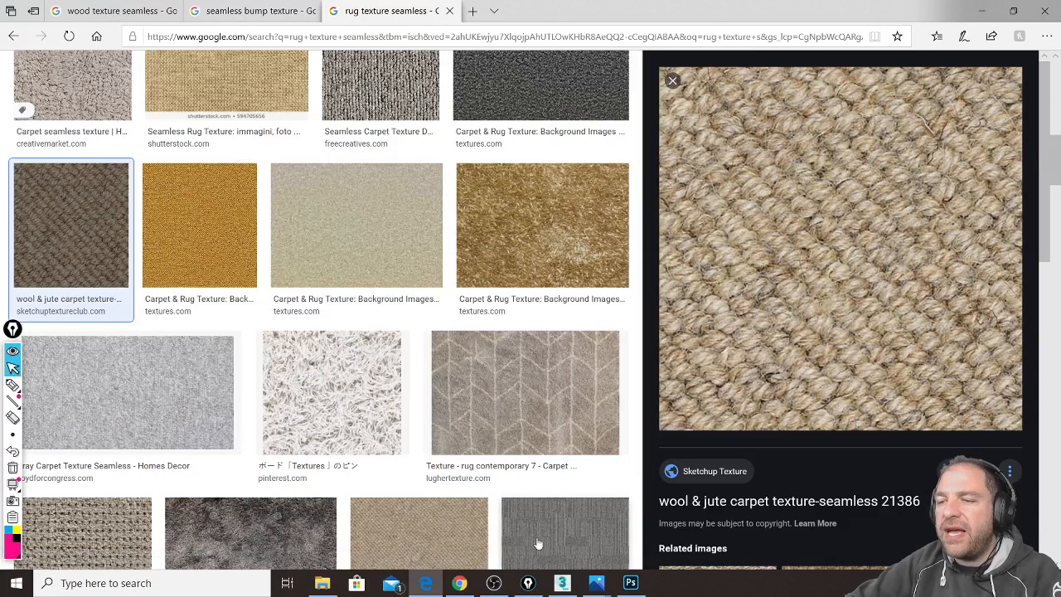
pyautogui.moveTo(471, 581)
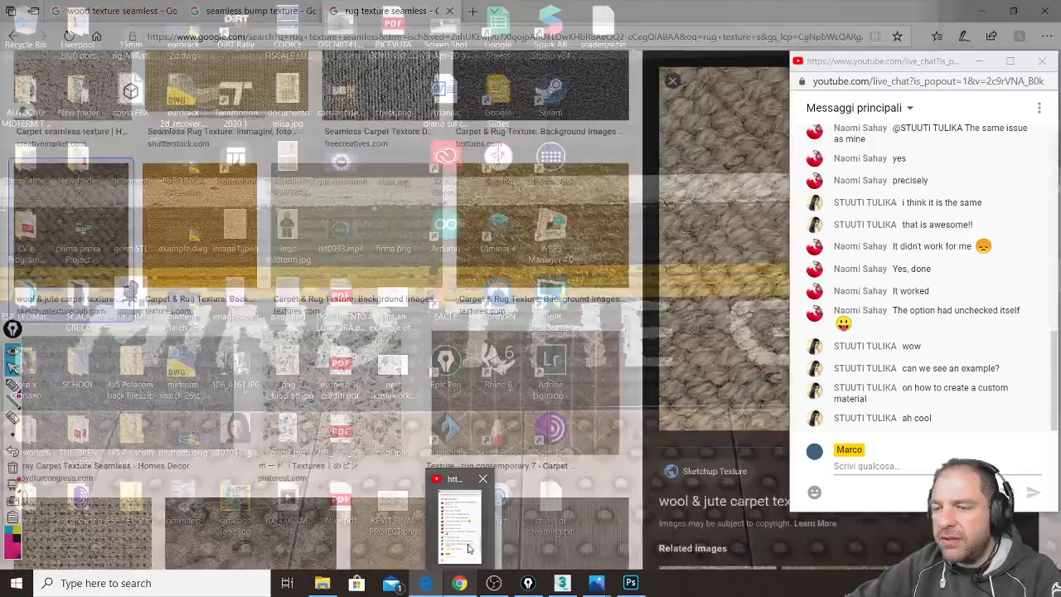
pyautogui.click(469, 547)
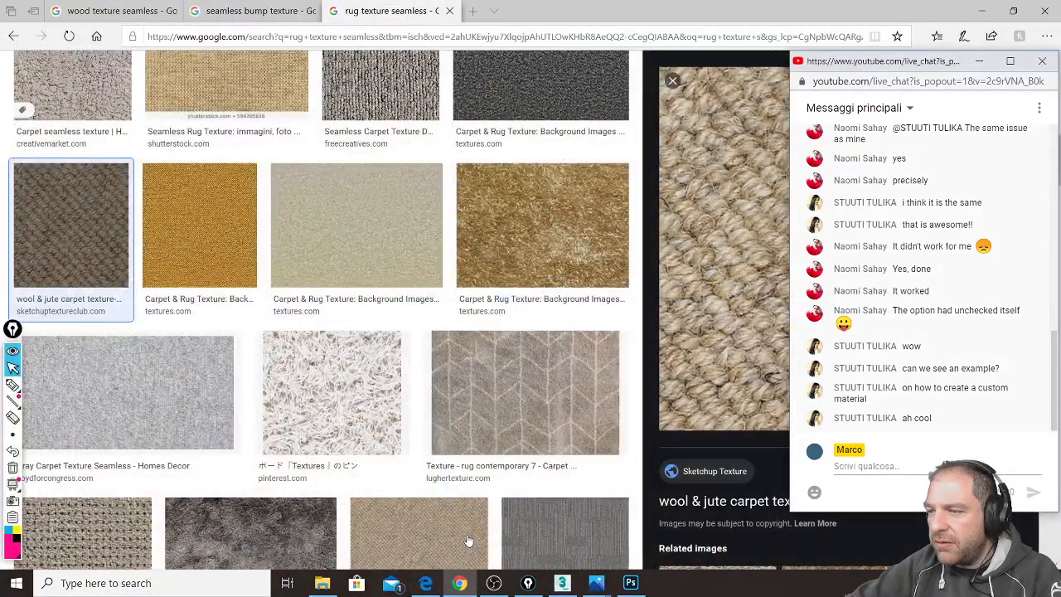
pyautogui.click(428, 585)
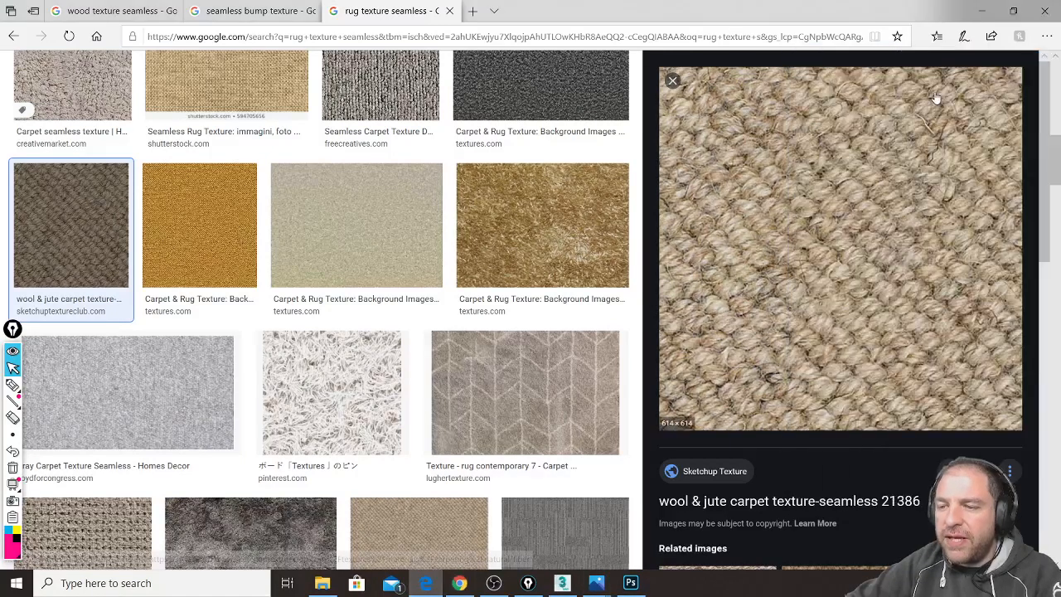
pyautogui.rightClick(841, 218)
# Step: Save the carpet image as 30-wool-jute-carpet-texture-seamless-hr-.jpg in Desktop TEXTURES, then close the rug results tab
pyautogui.click(907, 375)
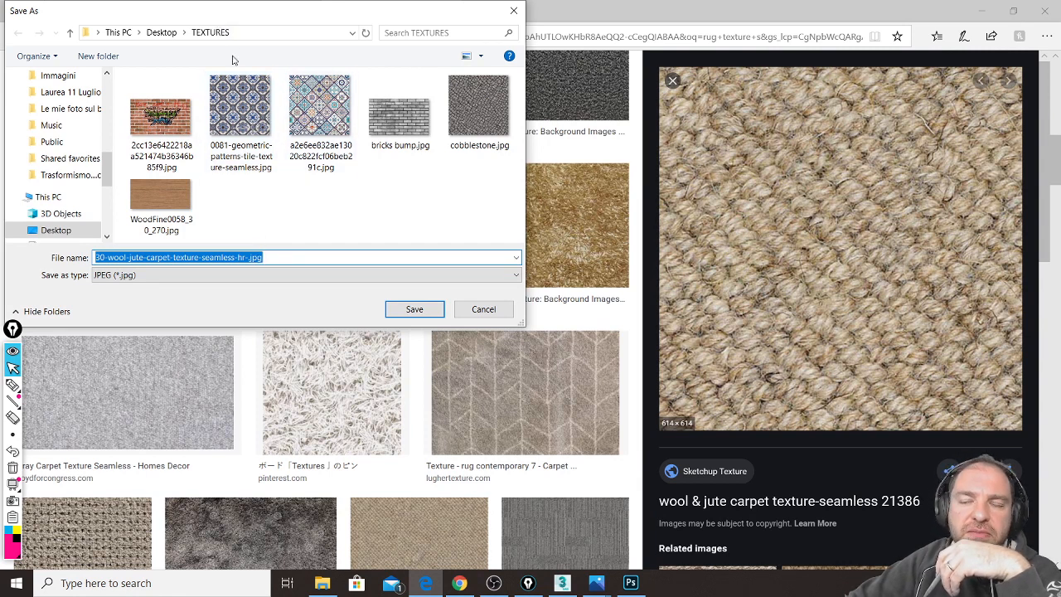
pyautogui.click(409, 312)
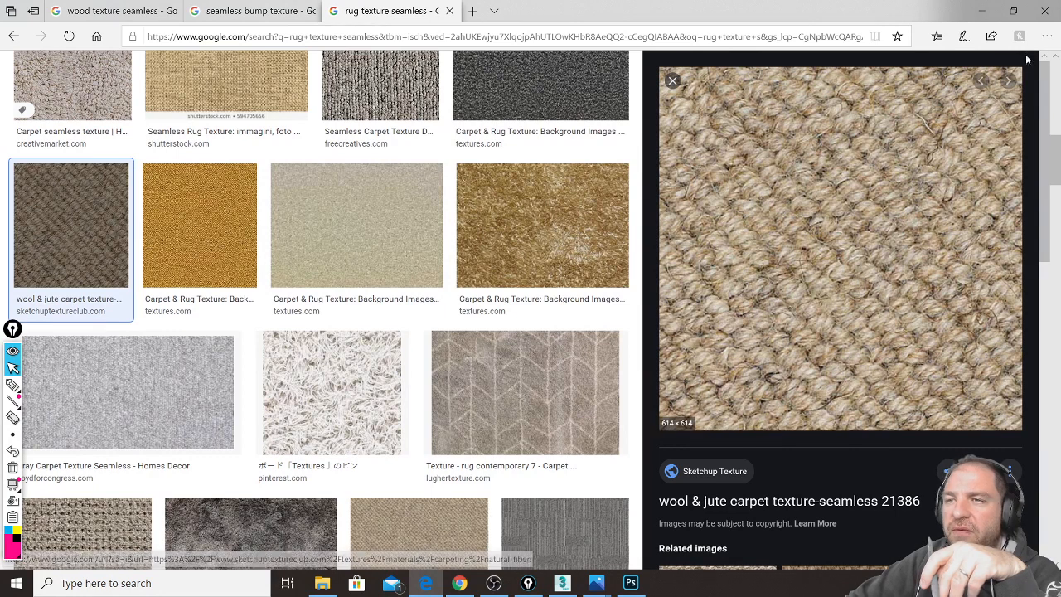
pyautogui.click(449, 11)
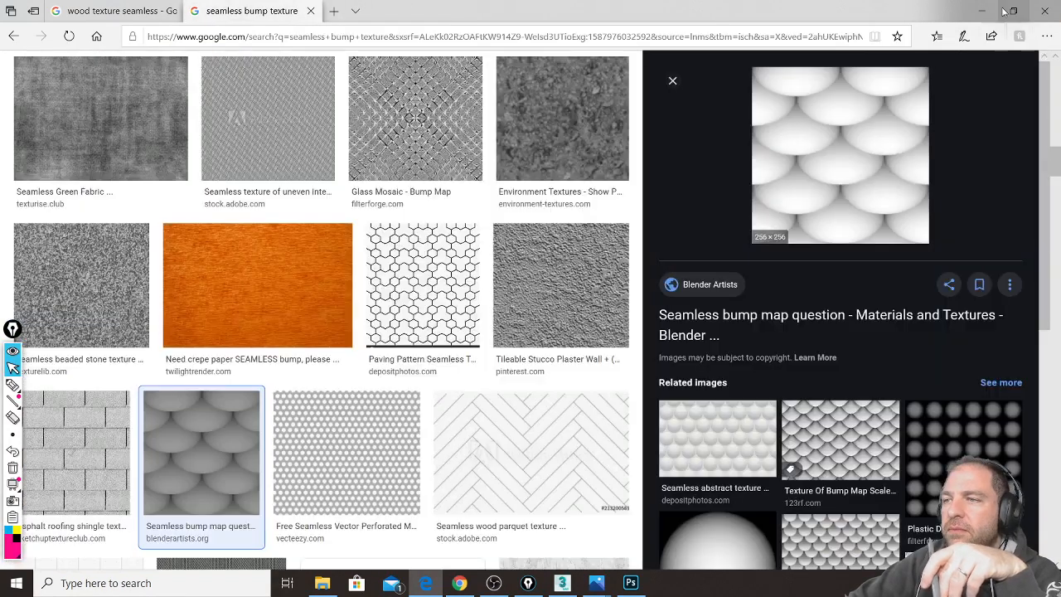
# Step: Minimize the browser and Photoshop, and move and narrow the live chat window
pyautogui.click(985, 11)
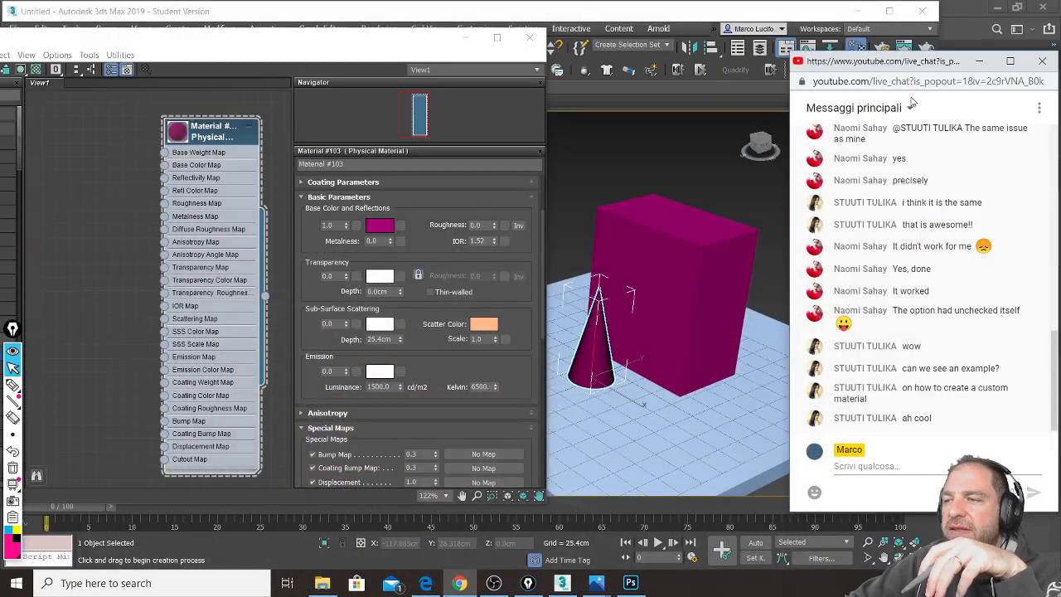
pyautogui.click(994, 10)
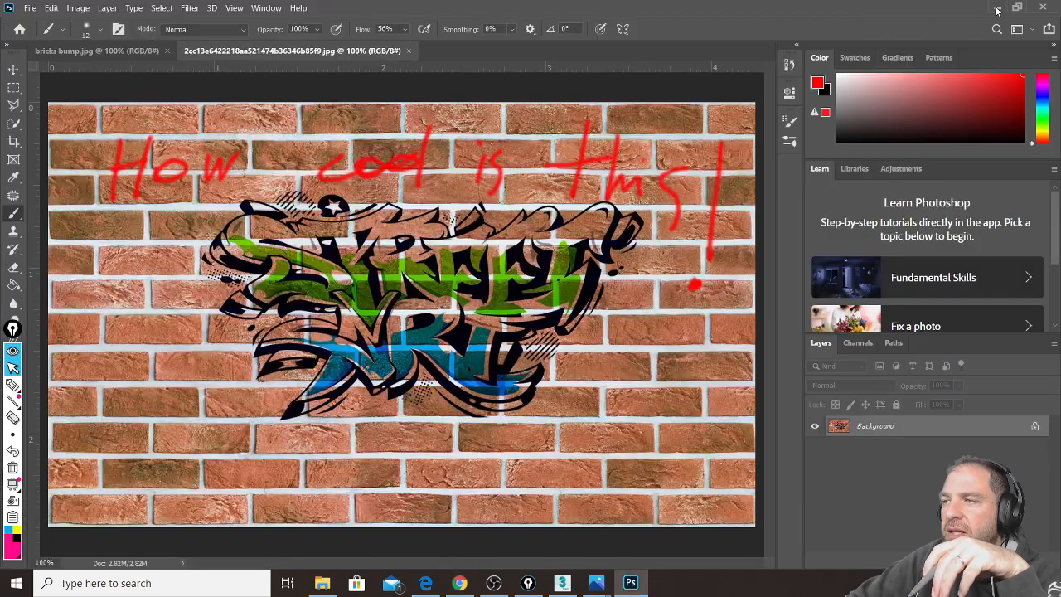
pyautogui.click(997, 10)
pyautogui.moveTo(888, 70); pyautogui.dragTo(891, 24)
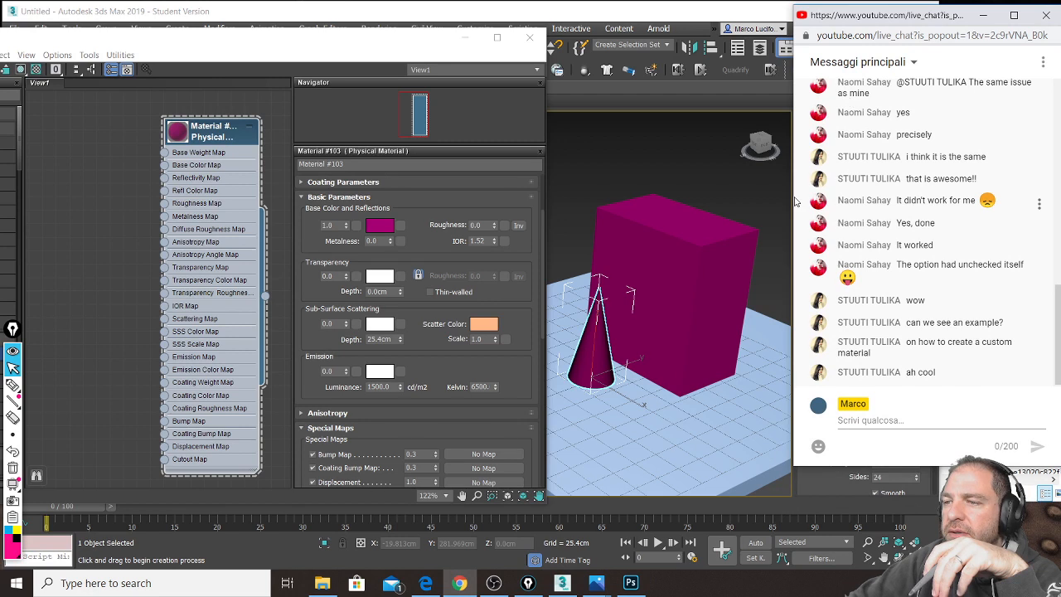
pyautogui.moveTo(794, 199); pyautogui.dragTo(843, 190)
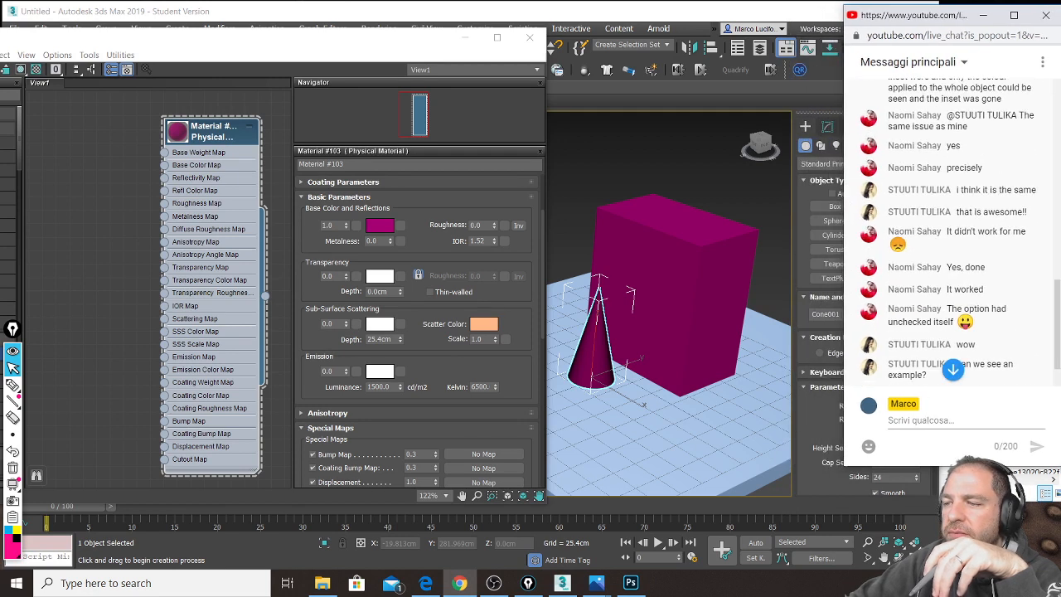
pyautogui.click(955, 370)
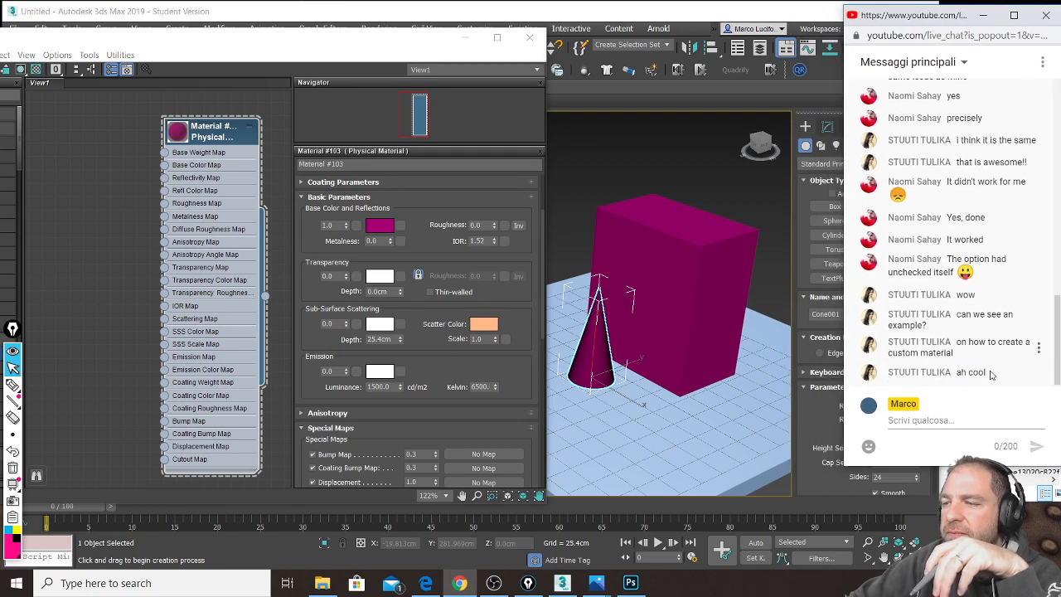
# Step: Drag the saved carpet file from the enlarged TEXTURES window into the material editor as Bitmap Map #29
pyautogui.click(985, 484)
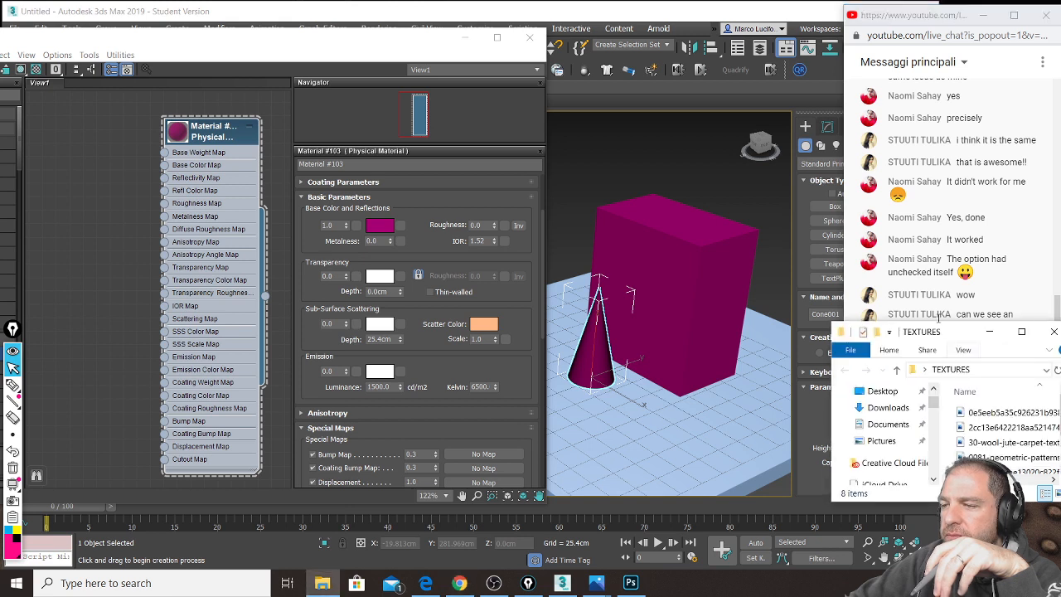
pyautogui.moveTo(950, 331); pyautogui.dragTo(896, 276)
pyautogui.scroll(-1, 948, 383)
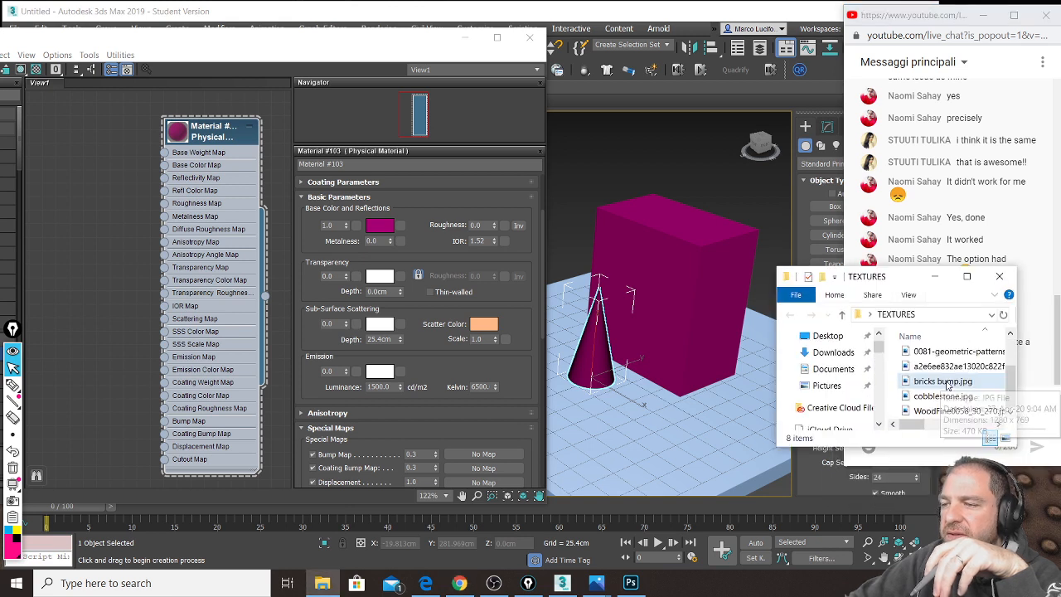
pyautogui.moveTo(947, 448); pyautogui.dragTo(948, 528)
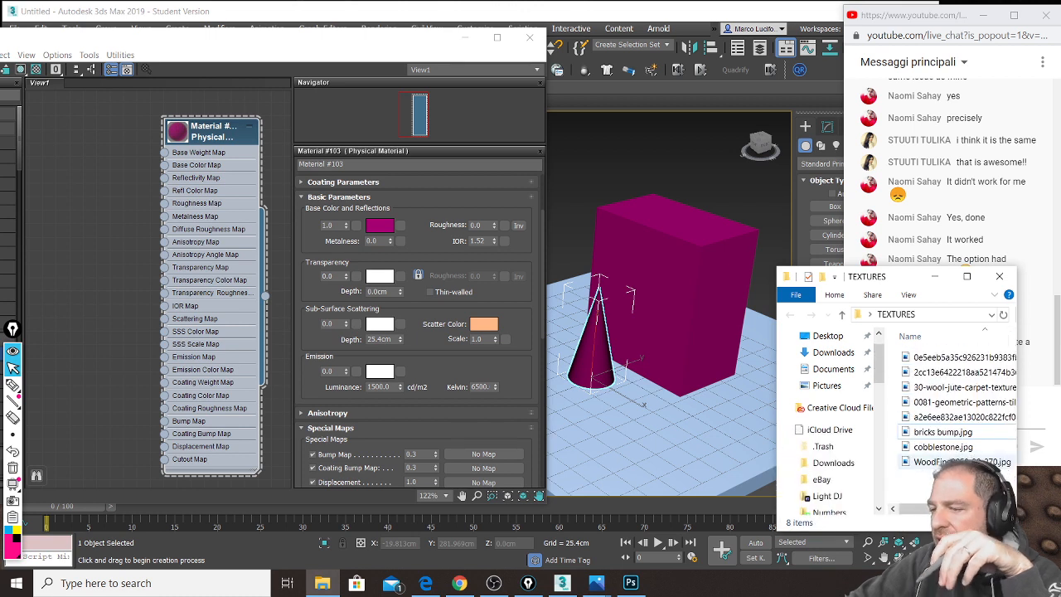
pyautogui.click(958, 388)
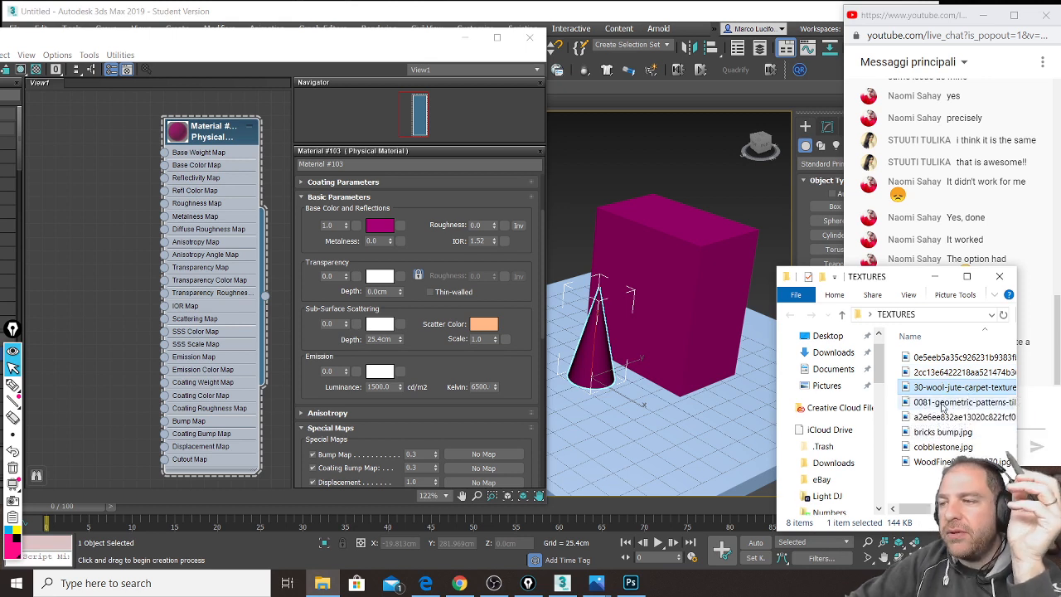
pyautogui.moveTo(972, 390); pyautogui.dragTo(104, 194)
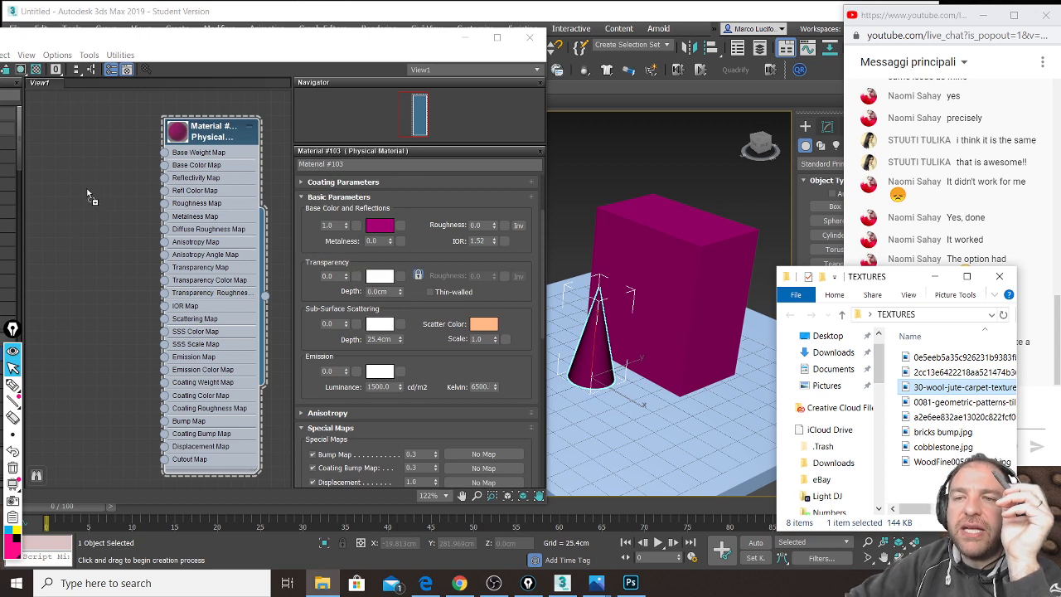
pyautogui.moveTo(90, 196); pyautogui.dragTo(90, 195)
# Step: Open Map #29's bitmap parameters and point out its 2.54cm Real-World Scale size fields
pyautogui.click(86, 178)
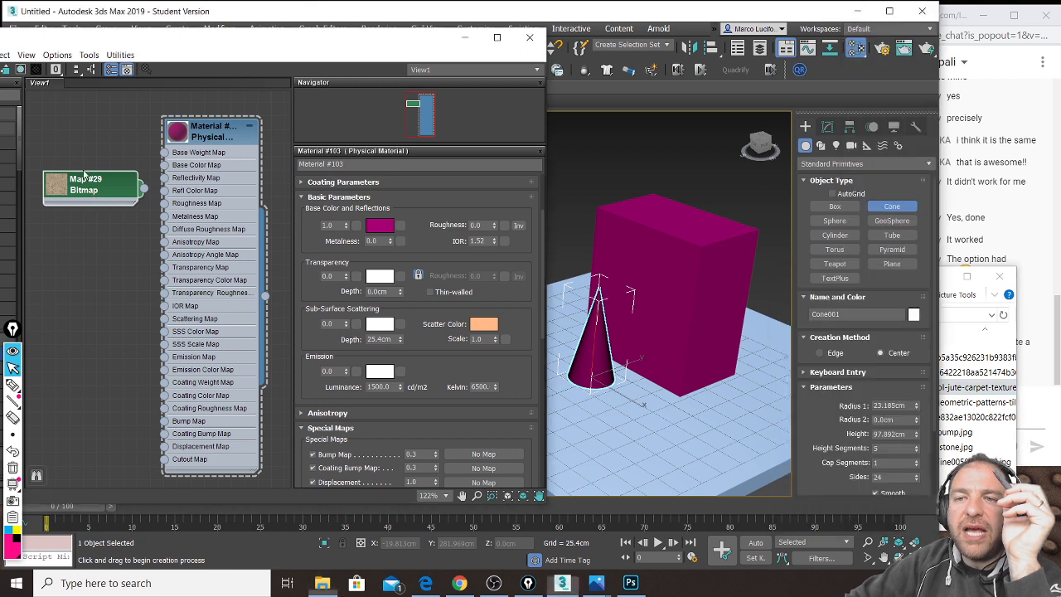
pyautogui.moveTo(101, 193); pyautogui.dragTo(87, 179)
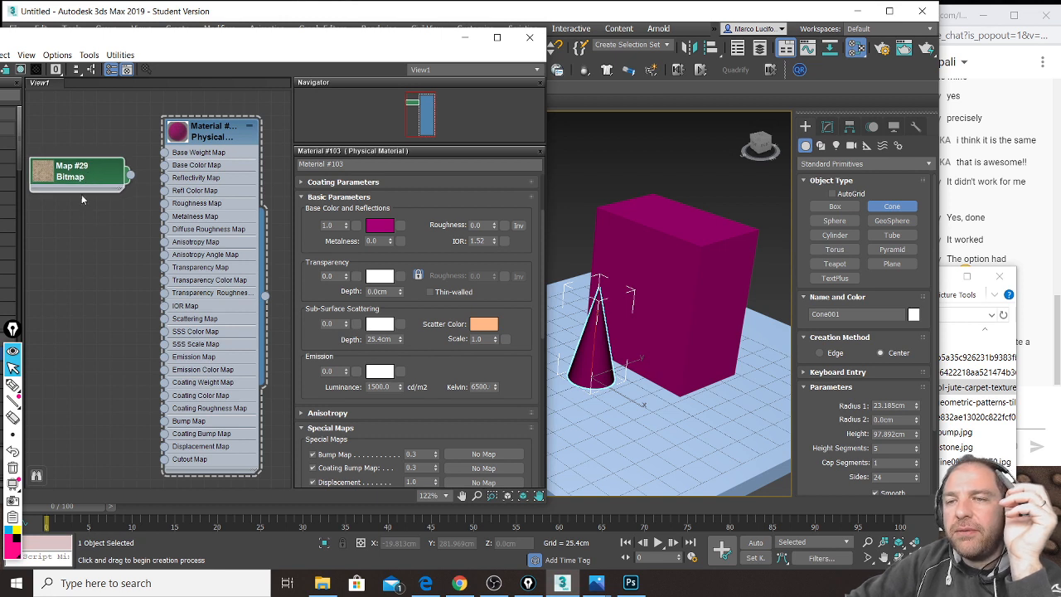
pyautogui.doubleClick(81, 178)
pyautogui.moveTo(160, 50); pyautogui.dragTo(200, 54)
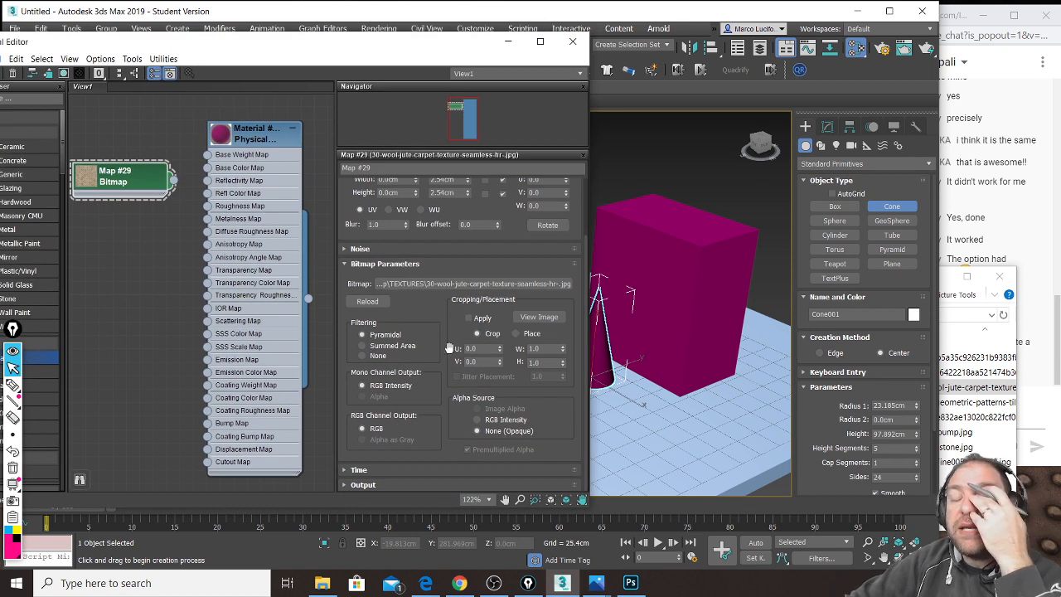
pyautogui.scroll(2, 443, 348)
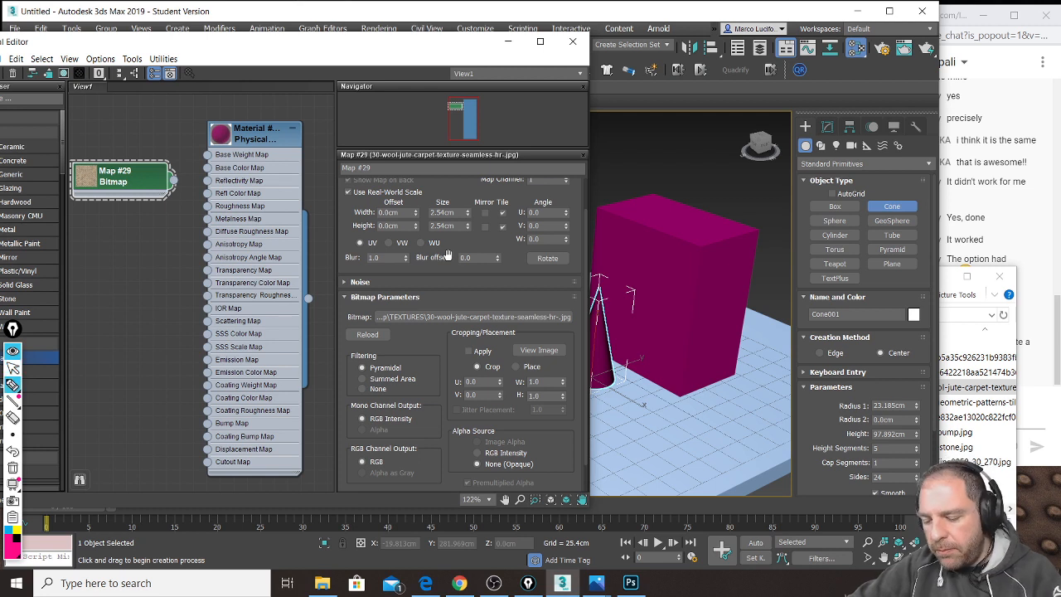
pyautogui.moveTo(476, 202)
pyautogui.mouseDown()
pyautogui.moveTo(469, 242)
pyautogui.moveTo(428, 244)
pyautogui.moveTo(421, 199)
pyautogui.moveTo(451, 197)
pyautogui.moveTo(445, 247)
pyautogui.moveTo(431, 195)
pyautogui.moveTo(460, 197)
pyautogui.mouseUp()
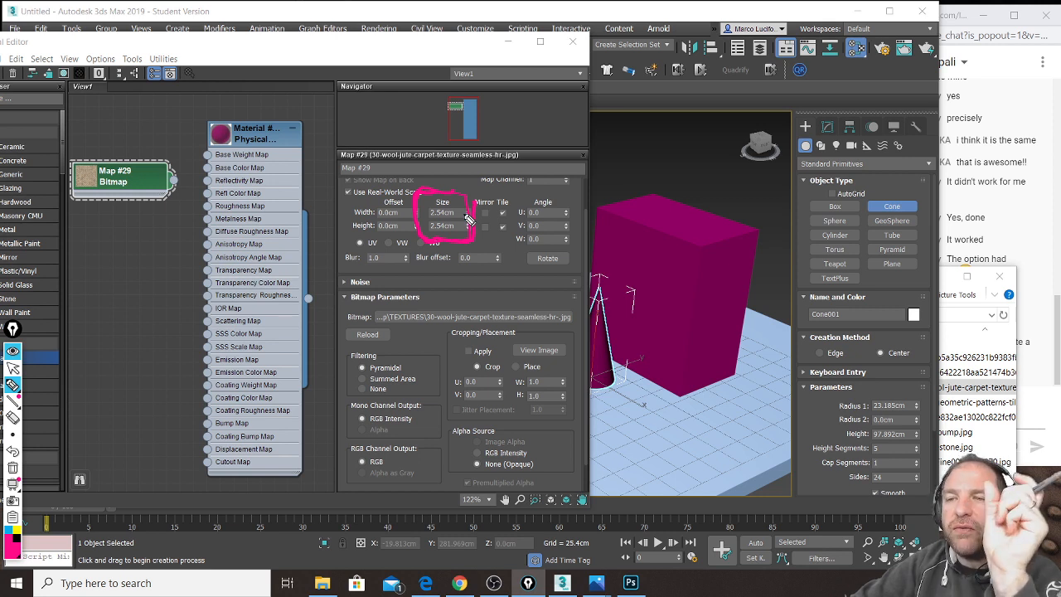
pyautogui.hotkey('ctrl', 'shift', '7')
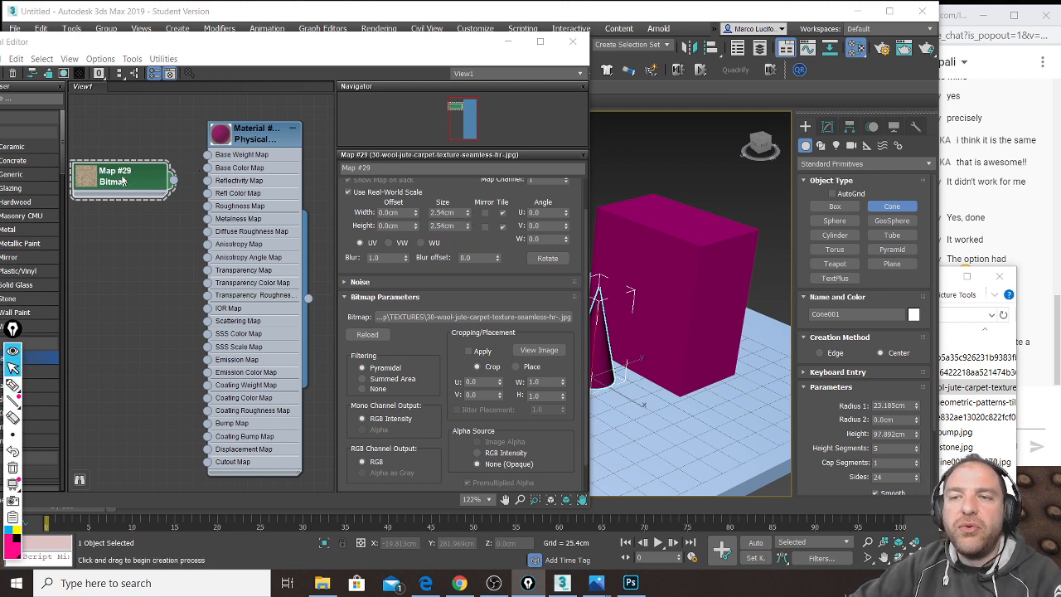
# Step: Set Map #29's real-world width and height size to 30.0cm
pyautogui.doubleClick(443, 213)
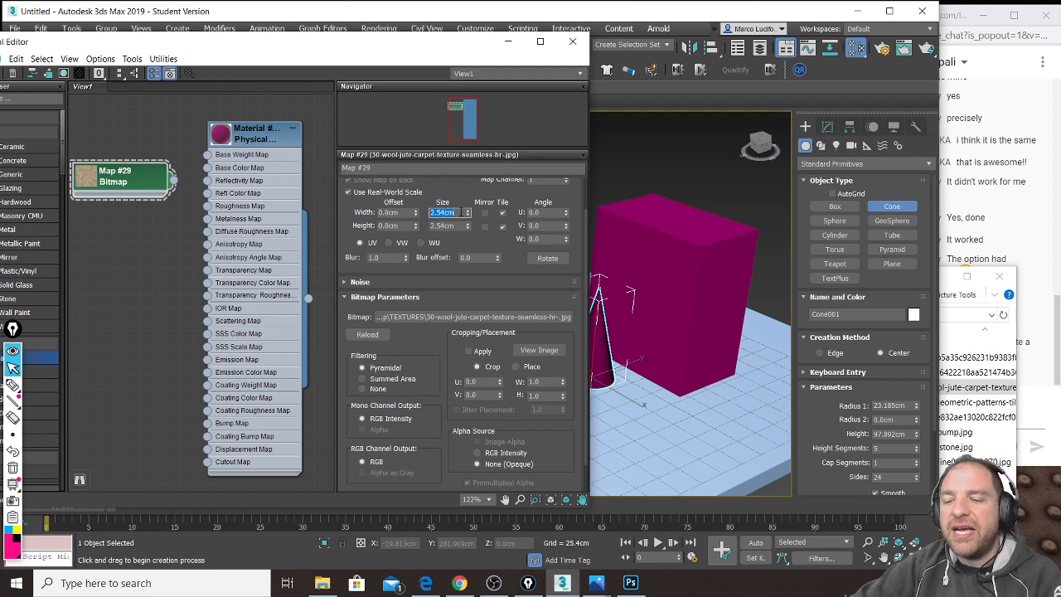
pyautogui.write('30')
pyautogui.click(461, 226)
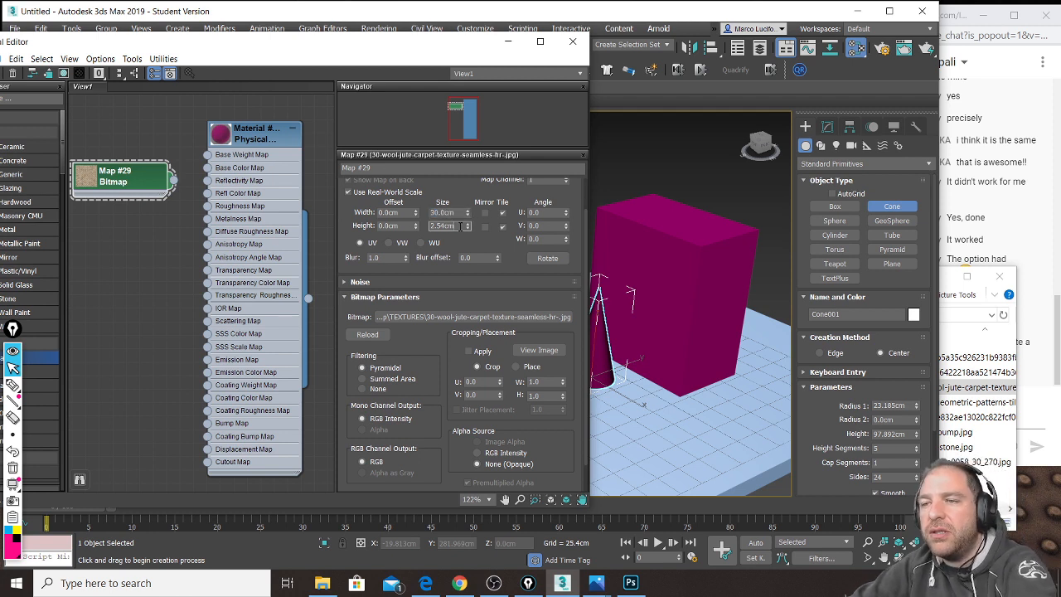
pyautogui.write('30')
pyautogui.press('Return')
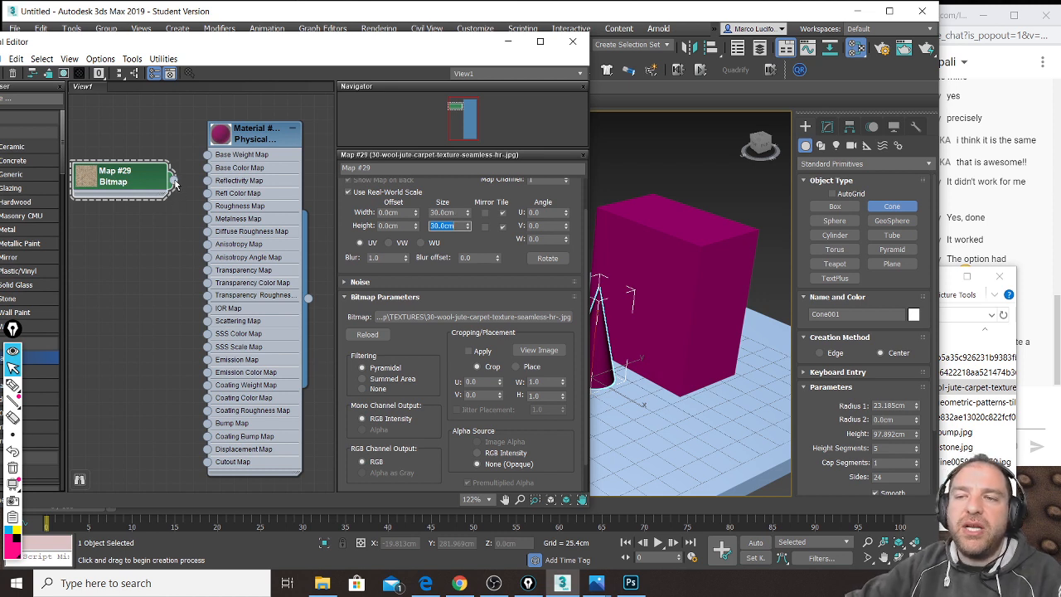
pyautogui.moveTo(114, 182); pyautogui.dragTo(114, 168)
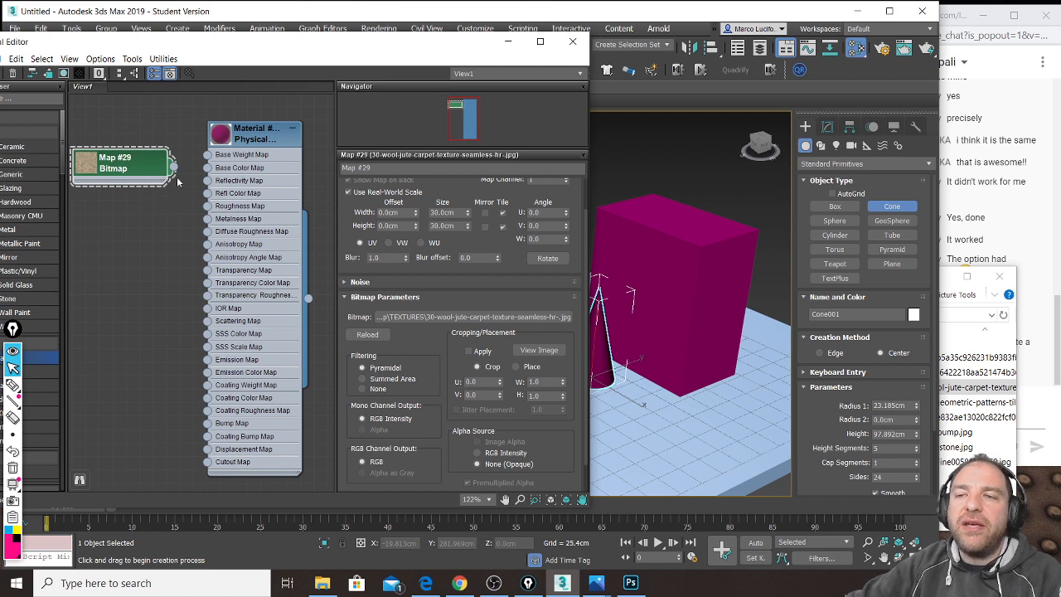
# Step: Wire Map #29's output into Material #103's Base Color Map and select the material node
pyautogui.moveTo(175, 169); pyautogui.dragTo(209, 169)
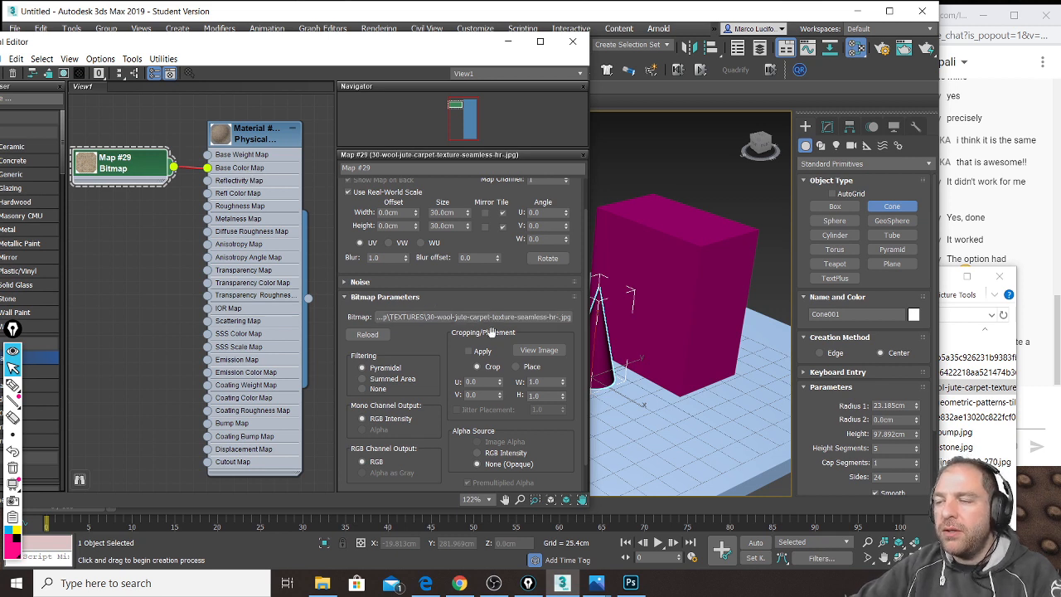
pyautogui.click(956, 9)
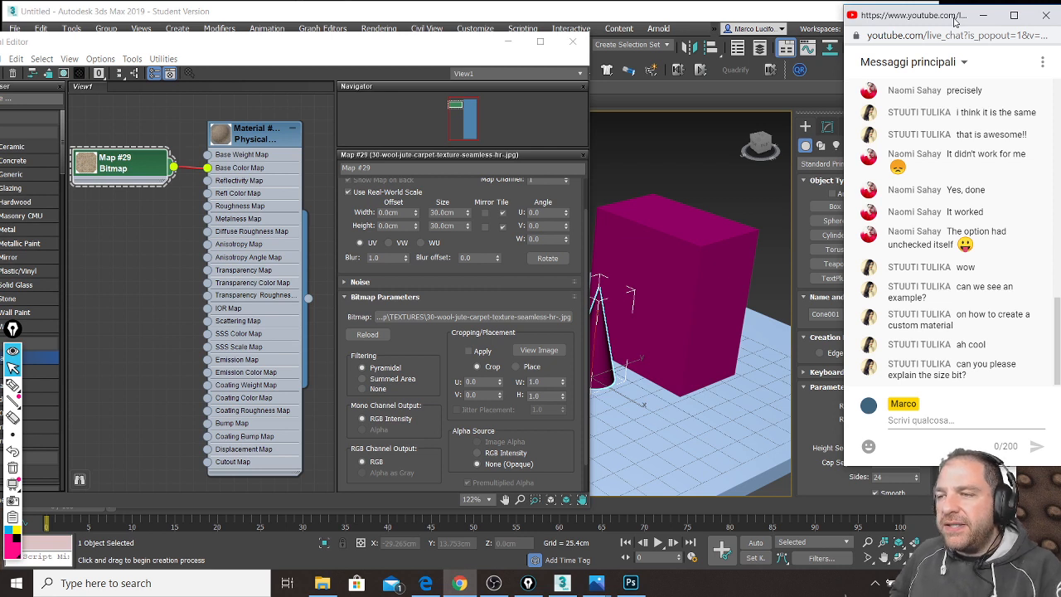
pyautogui.click(262, 139)
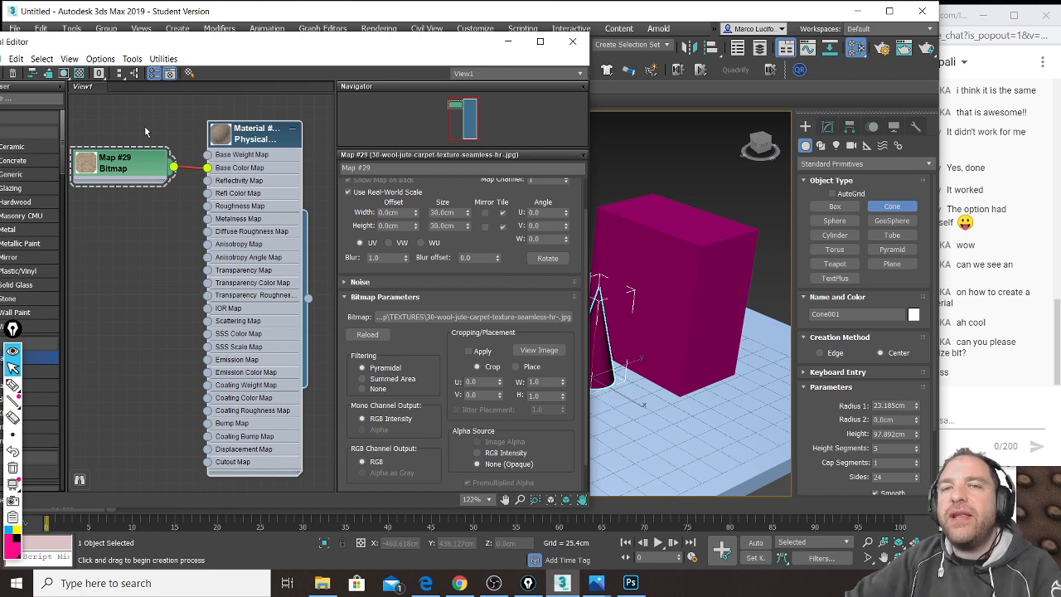
pyautogui.rightClick(250, 131)
pyautogui.click(242, 131)
pyautogui.click(249, 134)
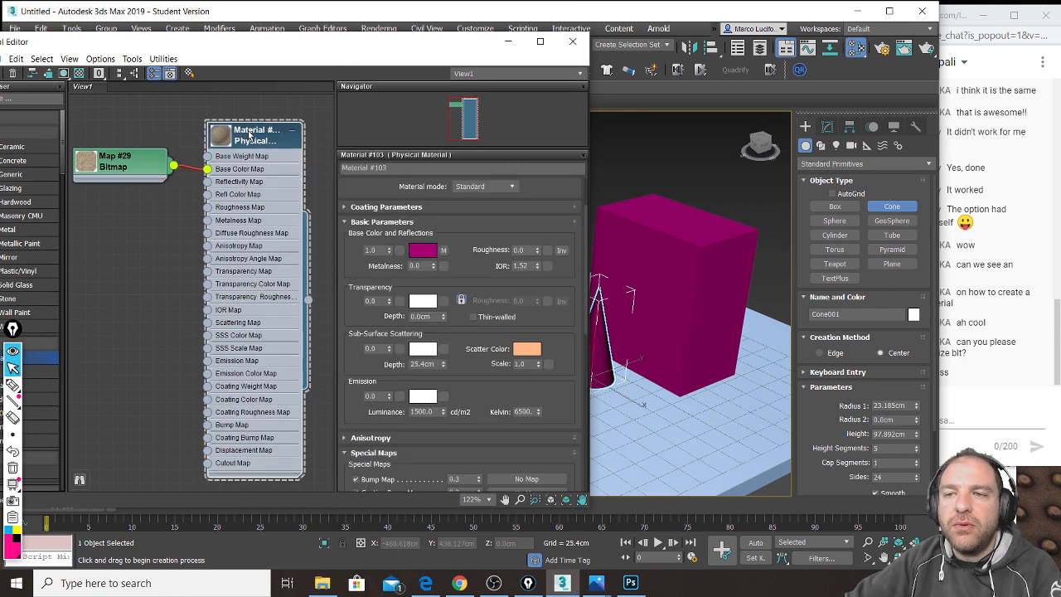
# Step: Turn on Show Shaded Material in Viewport so the box and cone display the carpet texture
pyautogui.click(66, 74)
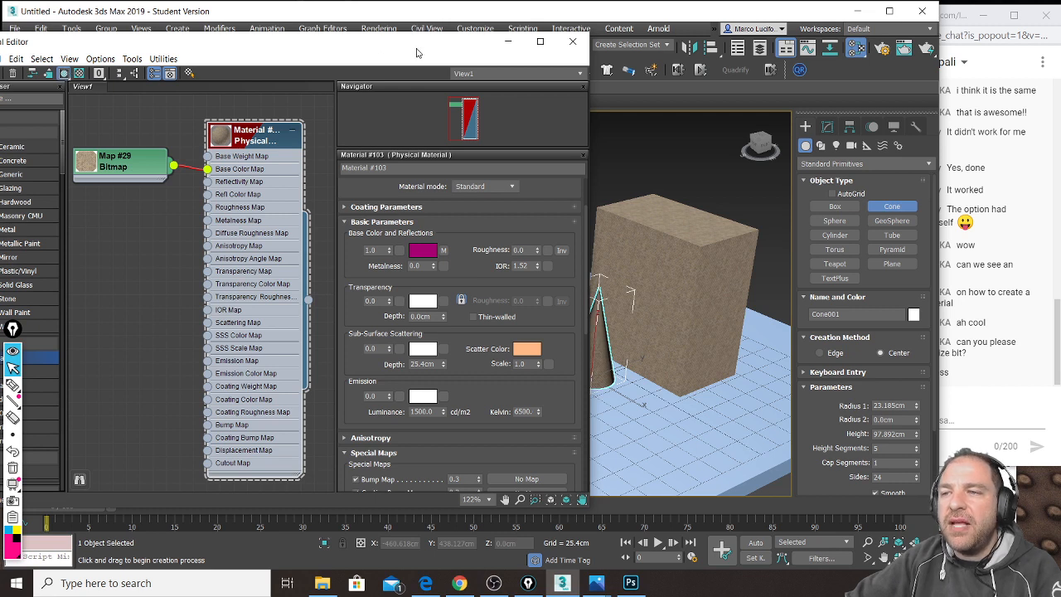
pyautogui.moveTo(473, 47); pyautogui.dragTo(380, 47)
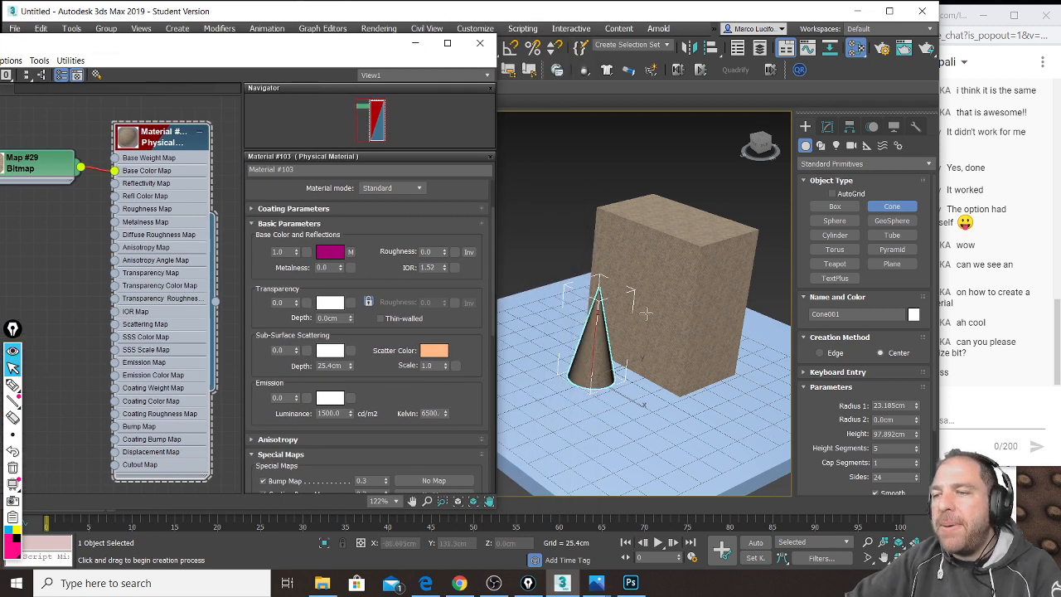
pyautogui.scroll(3, 647, 313)
pyautogui.scroll(2, 668, 275)
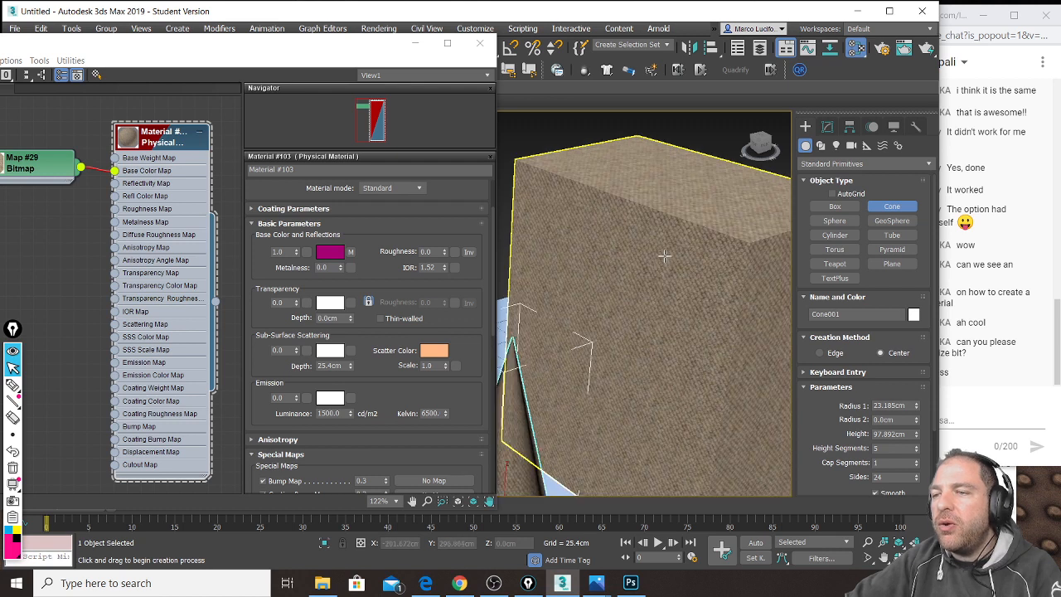
pyautogui.scroll(1, 648, 219)
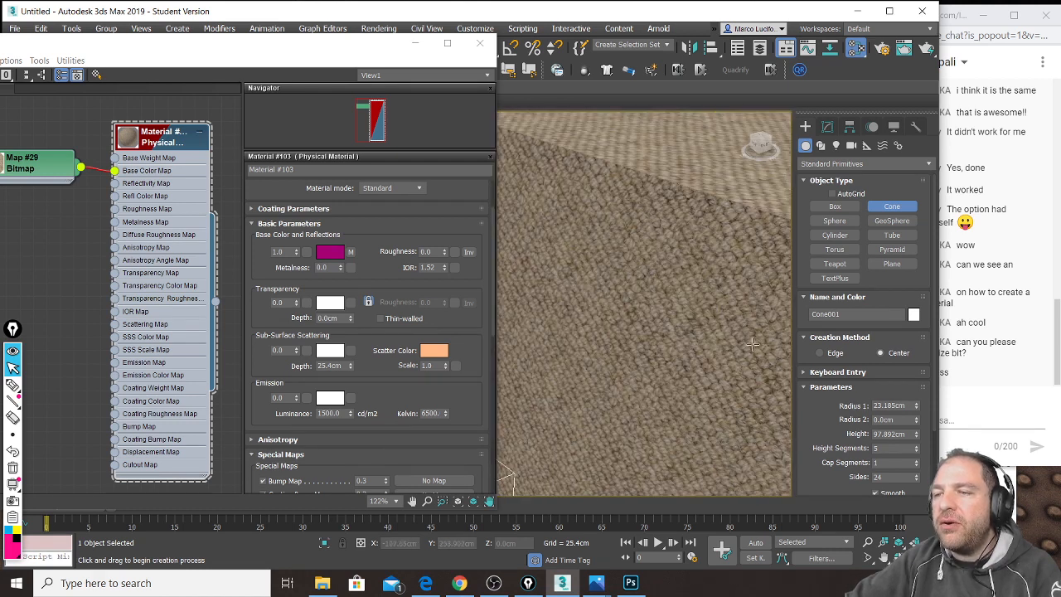
pyautogui.scroll(-1, 705, 299)
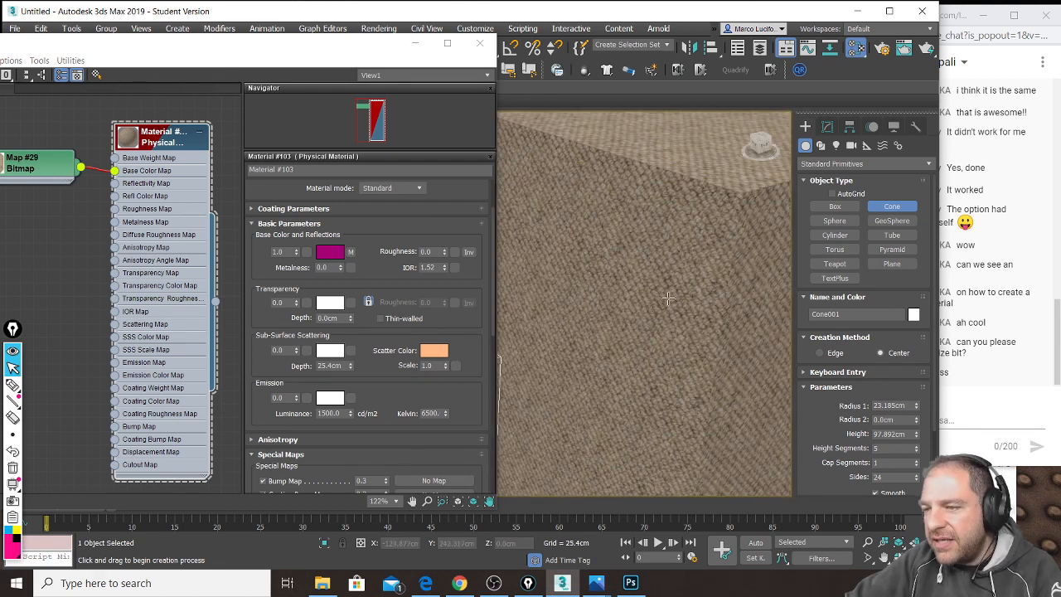
# Step: Pan, orbit and zoom the perspective view to inspect the carpet texture on the box and cone
pyautogui.moveTo(673, 393); pyautogui.dragTo(552, 284, button='middle')
pyautogui.moveTo(680, 291); pyautogui.dragTo(614, 325, button='middle')
pyautogui.scroll(3, 620, 283)
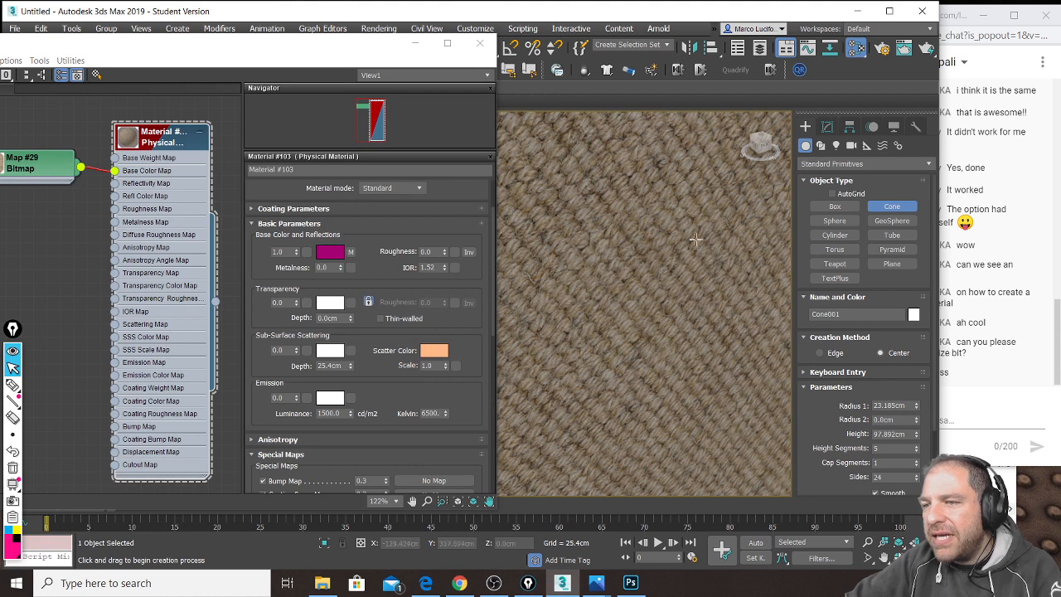
pyautogui.scroll(-4, 628, 264)
pyautogui.scroll(2, 658, 299)
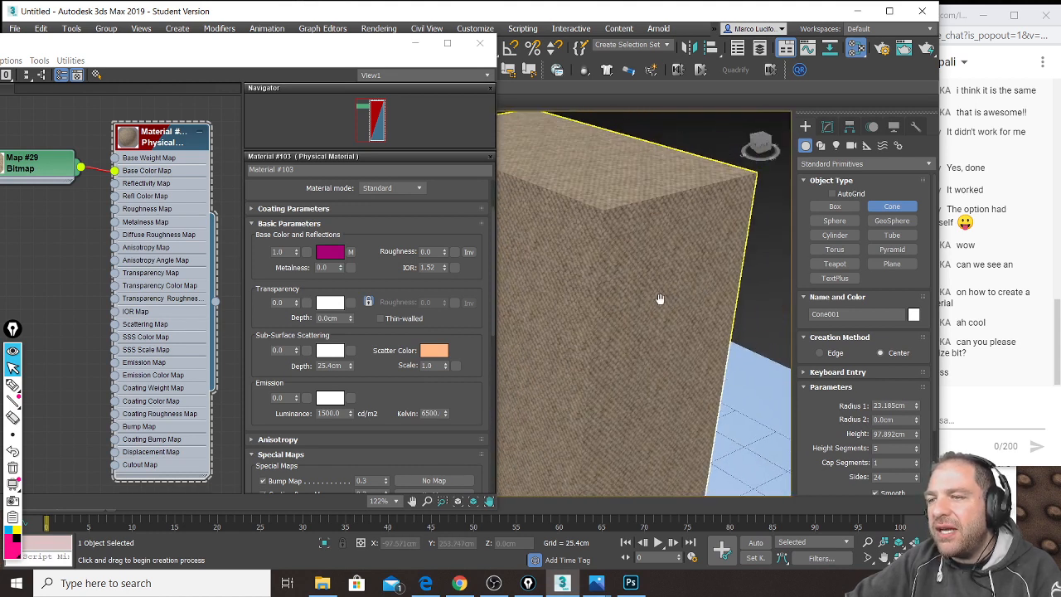
pyautogui.scroll(2, 660, 296)
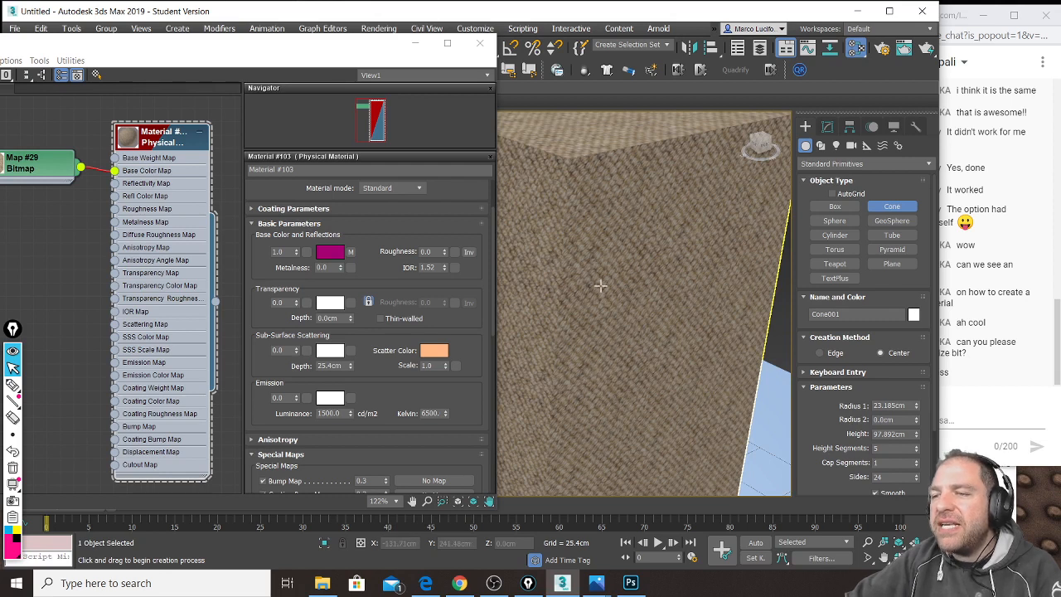
pyautogui.keyDown('alt'); pyautogui.moveTo(601, 286); pyautogui.dragTo(722, 327, button='middle'); pyautogui.keyUp('alt')
pyautogui.scroll(-2, 617, 277)
pyautogui.keyDown('alt'); pyautogui.moveTo(596, 279); pyautogui.dragTo(765, 213, button='middle'); pyautogui.keyUp('alt')
pyautogui.moveTo(654, 350); pyautogui.dragTo(665, 230, button='middle')
pyautogui.scroll(2, 617, 317)
pyautogui.scroll(1, 617, 317)
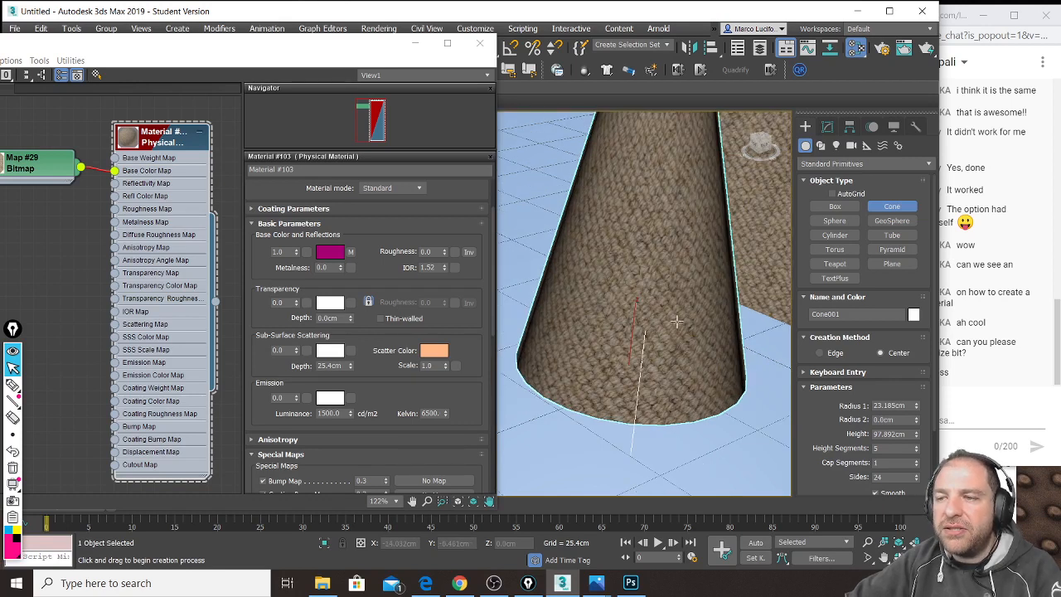
pyautogui.scroll(1, 630, 332)
pyautogui.scroll(-5, 634, 297)
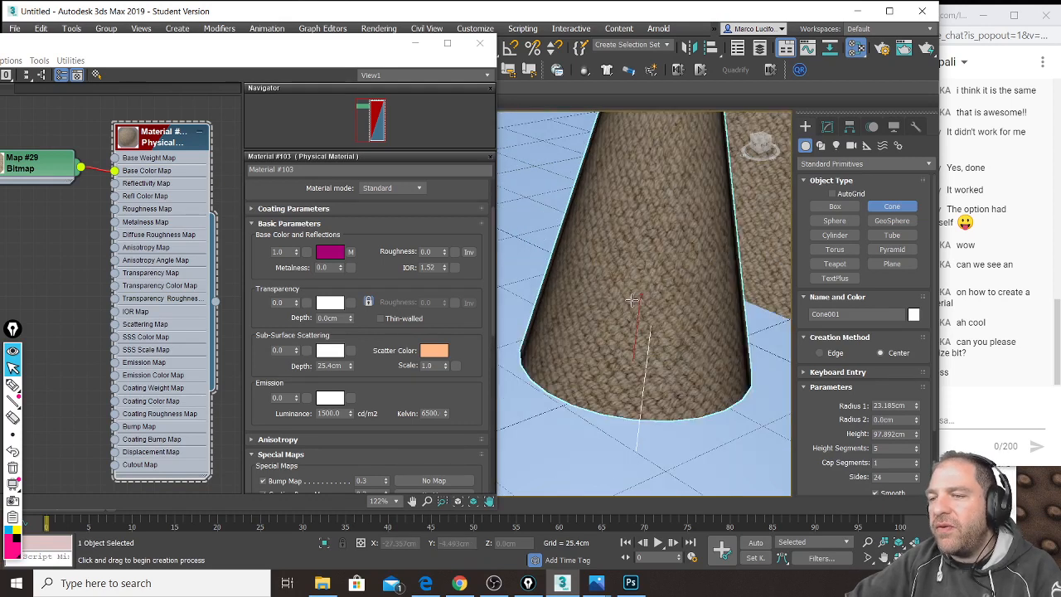
pyautogui.keyDown('alt'); pyautogui.moveTo(691, 214); pyautogui.dragTo(566, 342, button='middle'); pyautogui.keyUp('alt')
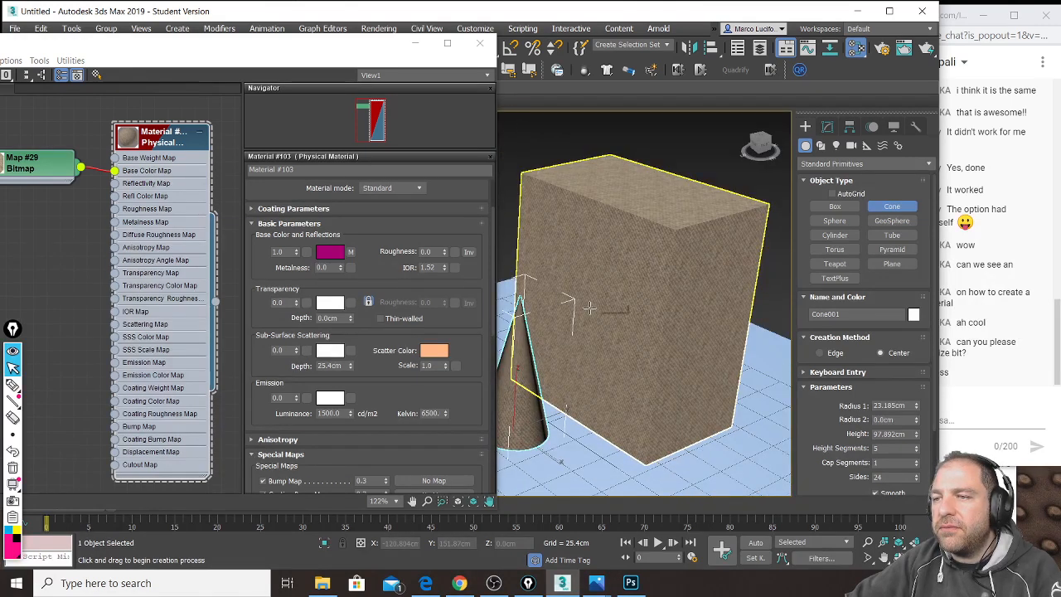
pyautogui.click(951, 13)
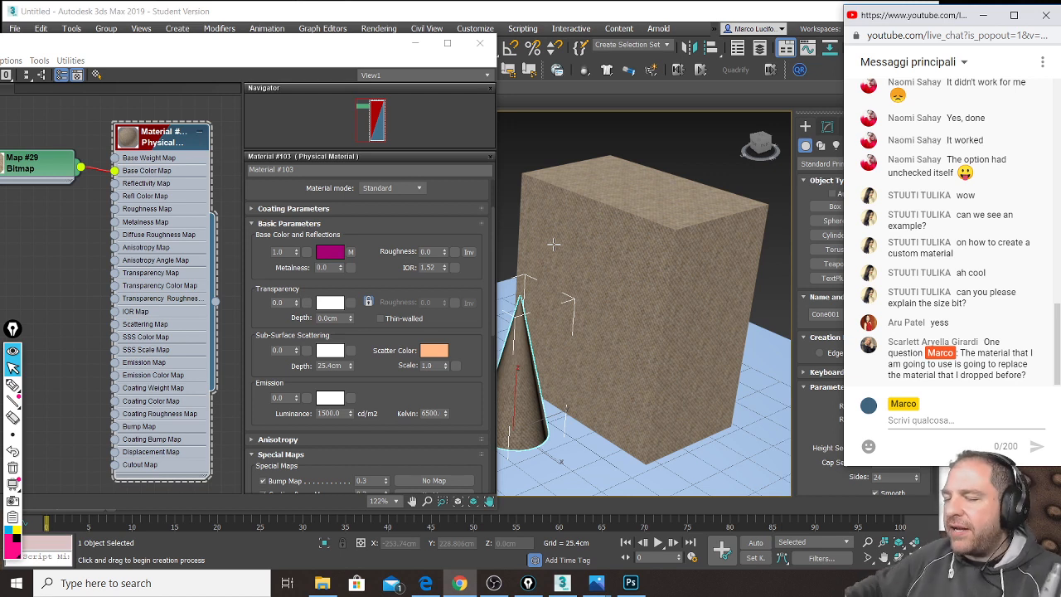
# Step: Preview the graffiti brick wall image from the TEXTURES folder
pyautogui.moveTo(246, 46); pyautogui.dragTo(301, 46)
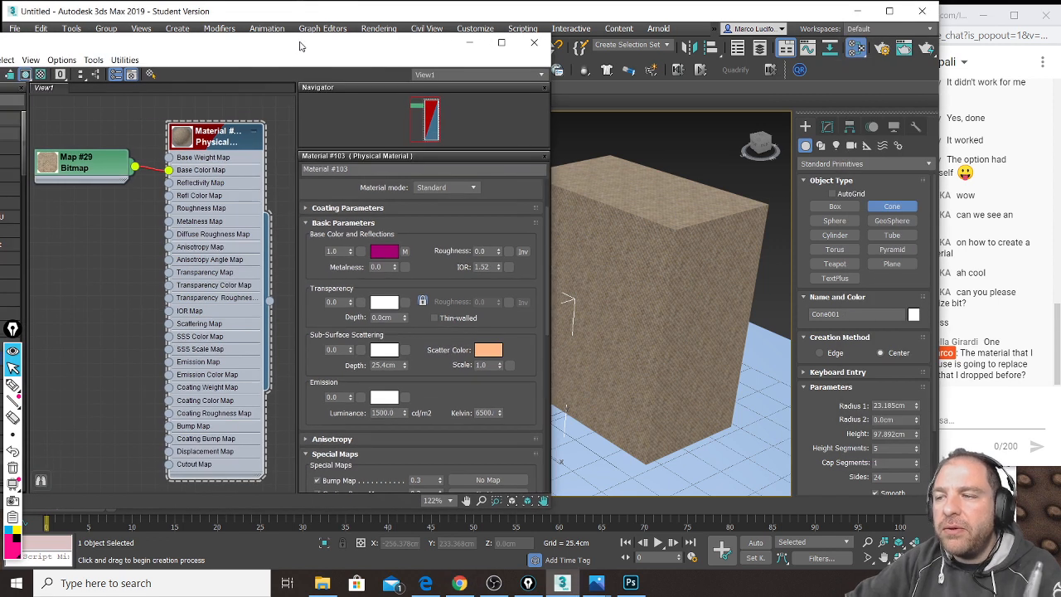
pyautogui.hotkey('alt', 'Tab')
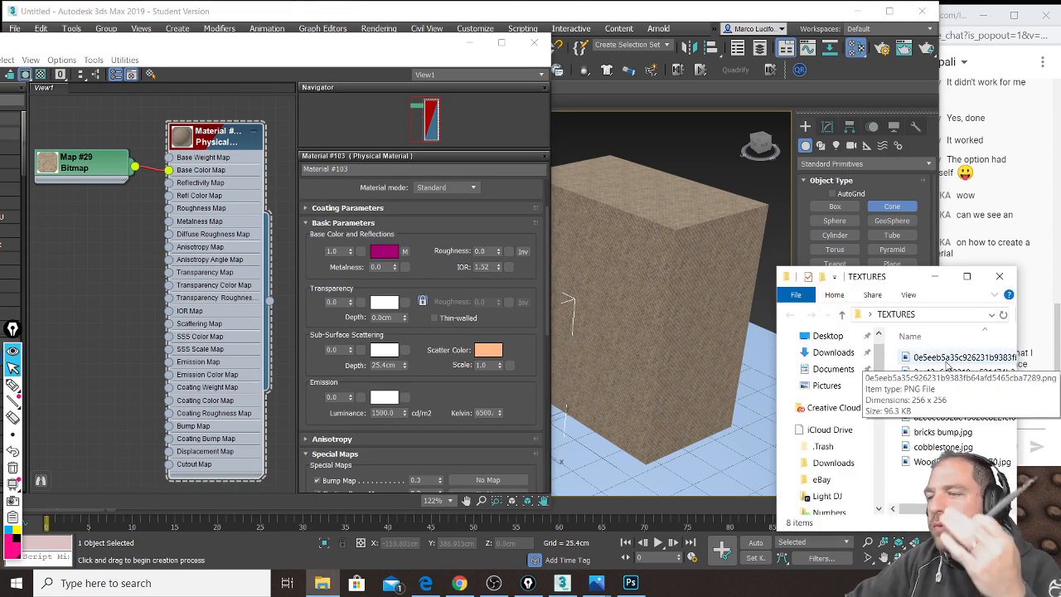
pyautogui.click(955, 375)
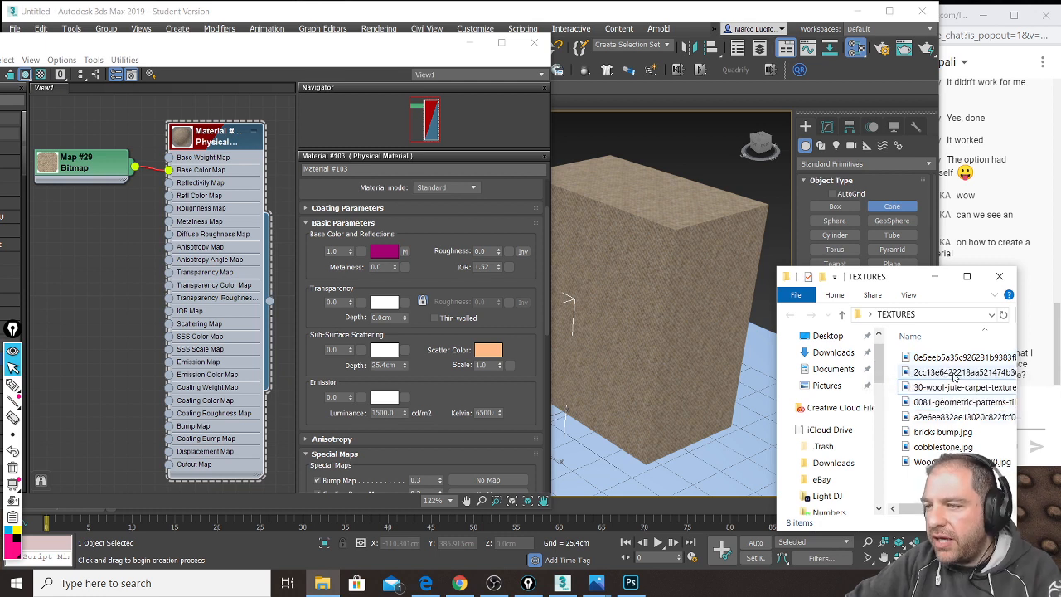
pyautogui.doubleClick(955, 375)
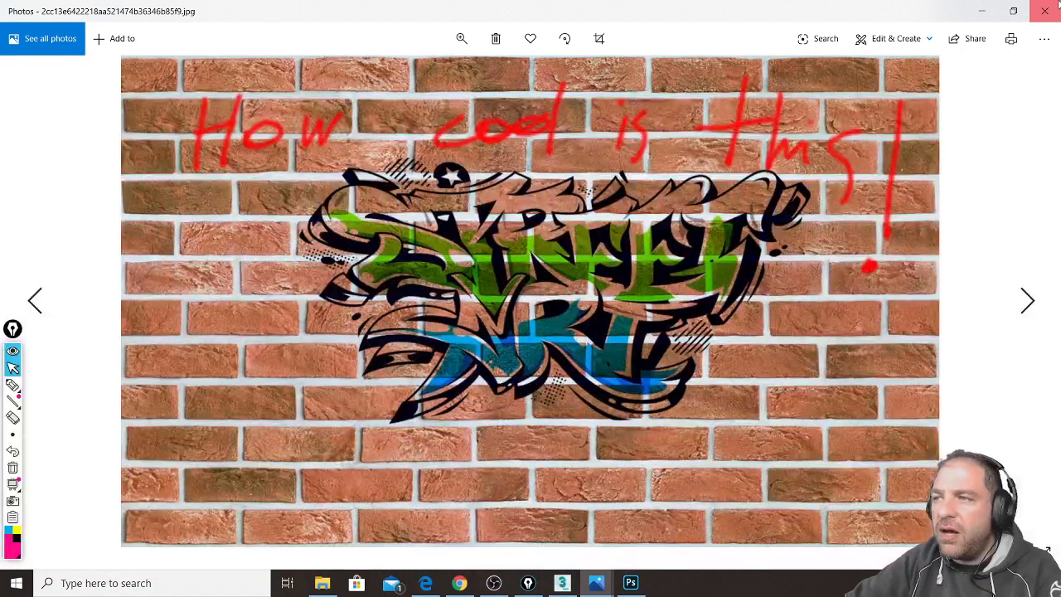
pyautogui.click(1049, 10)
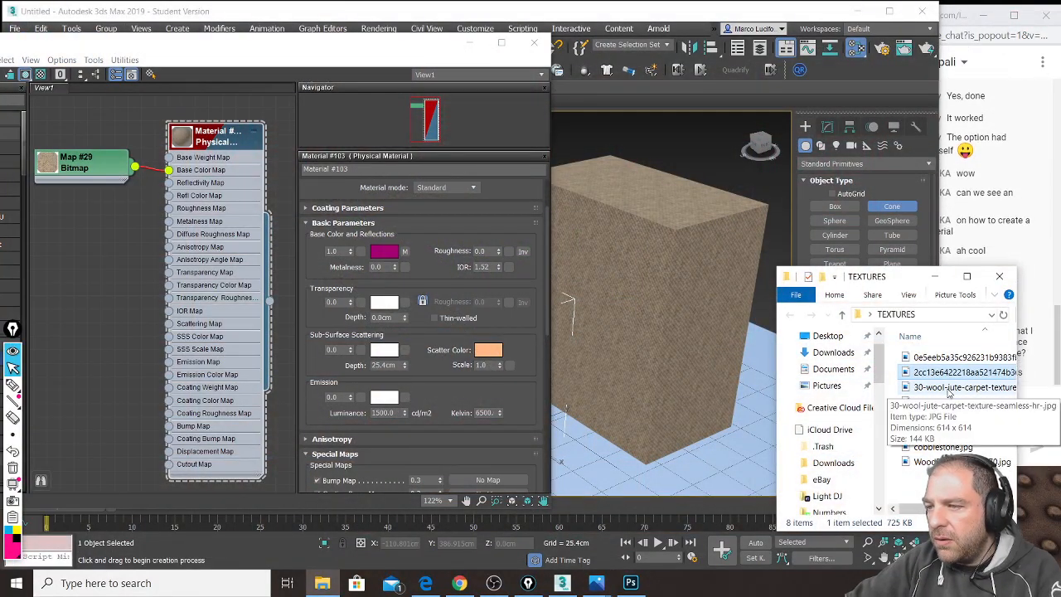
# Step: Preview the 0081-geometric-patterns tile image and drag it in as Bitmap node Map #30
pyautogui.click(1058, 356)
pyautogui.click(987, 510)
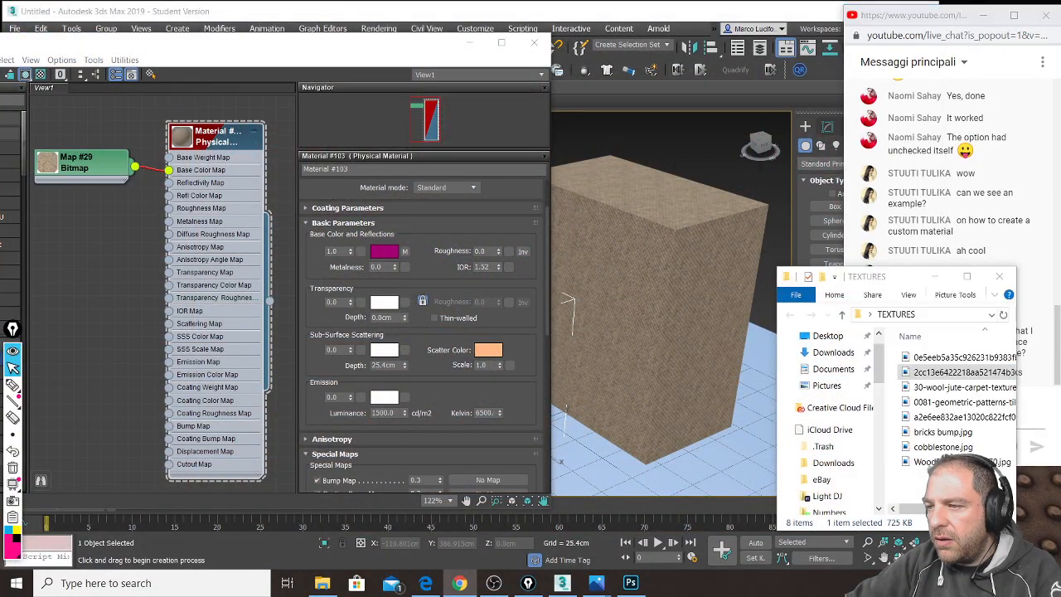
pyautogui.click(944, 406)
pyautogui.doubleClick(945, 404)
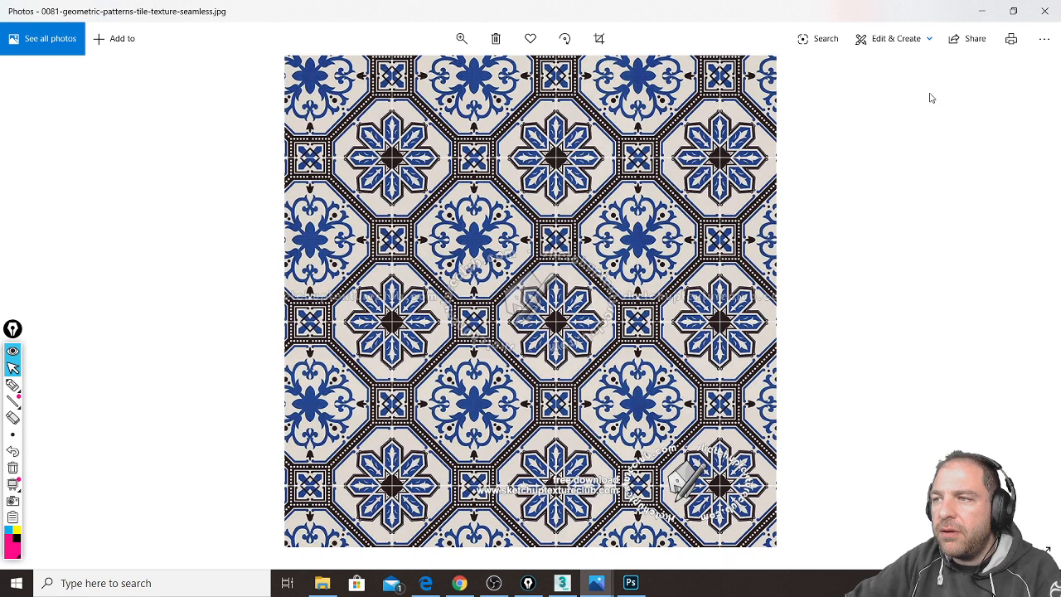
pyautogui.click(1045, 11)
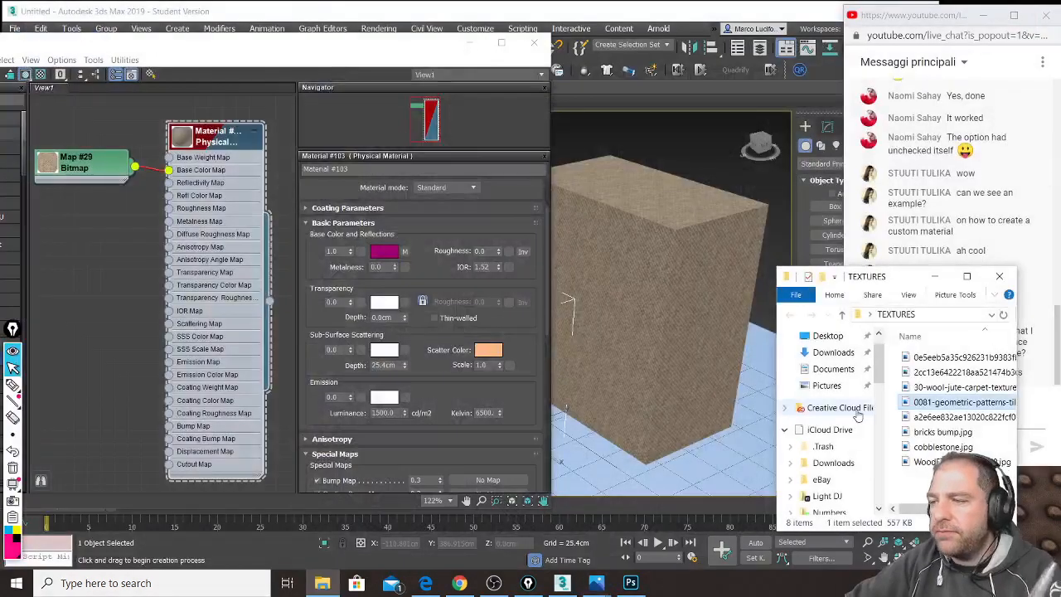
pyautogui.moveTo(957, 406); pyautogui.dragTo(86, 225)
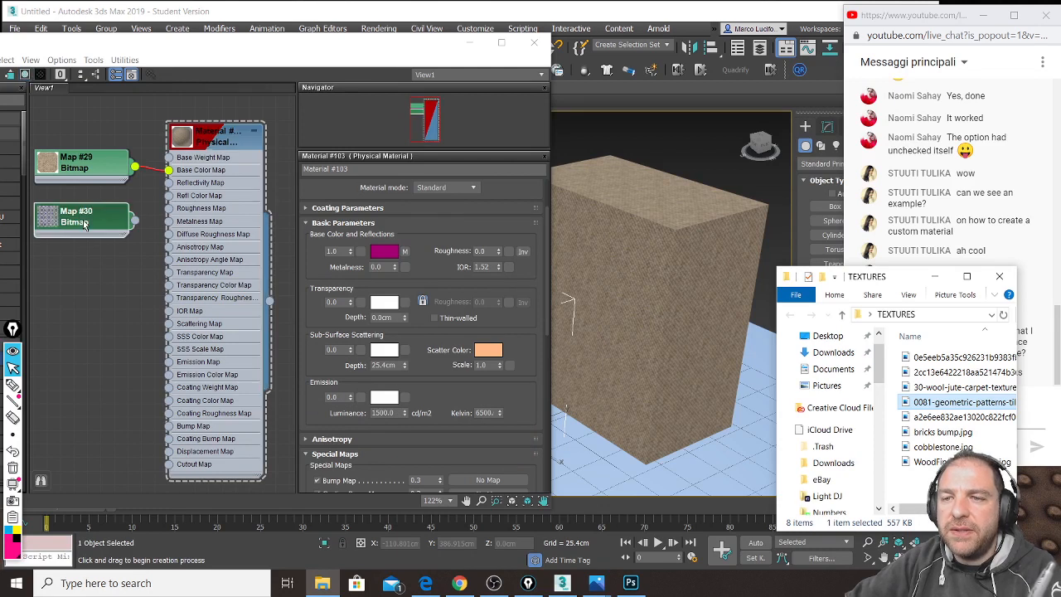
pyautogui.click(91, 165)
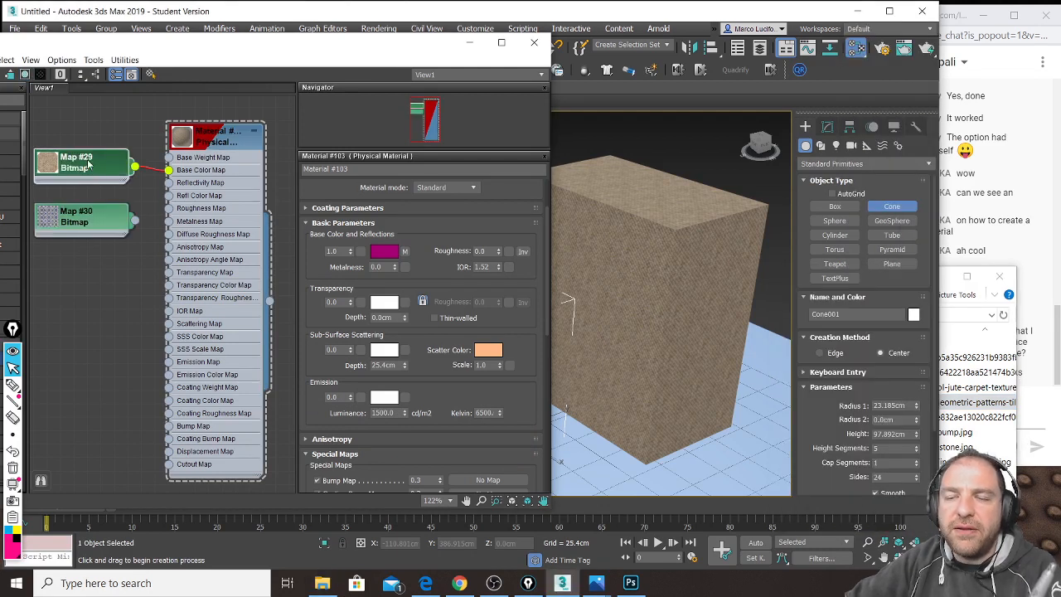
pyautogui.moveTo(88, 164); pyautogui.dragTo(98, 155)
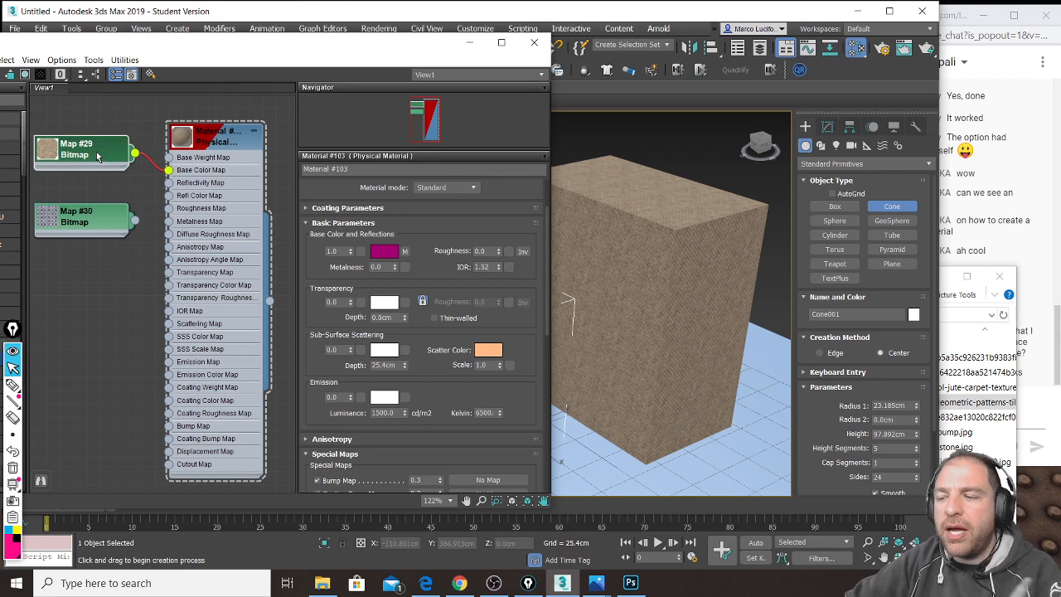
# Step: Delete Map #29 and wire Map #30 into Material #103's Base Color Map
pyautogui.press('Delete')
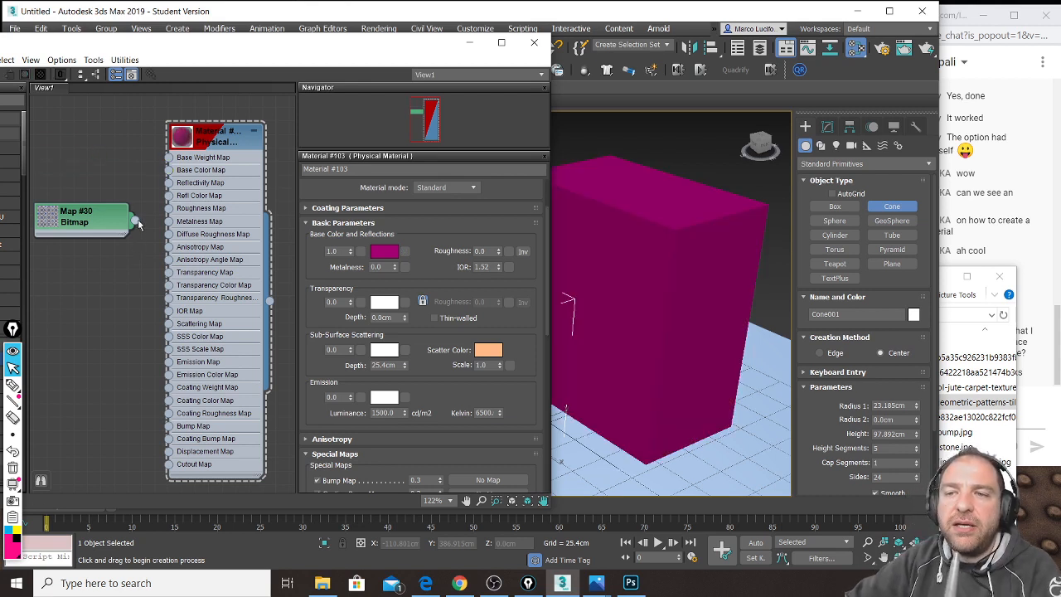
pyautogui.moveTo(139, 223); pyautogui.dragTo(168, 170)
pyautogui.moveTo(89, 233); pyautogui.dragTo(92, 192)
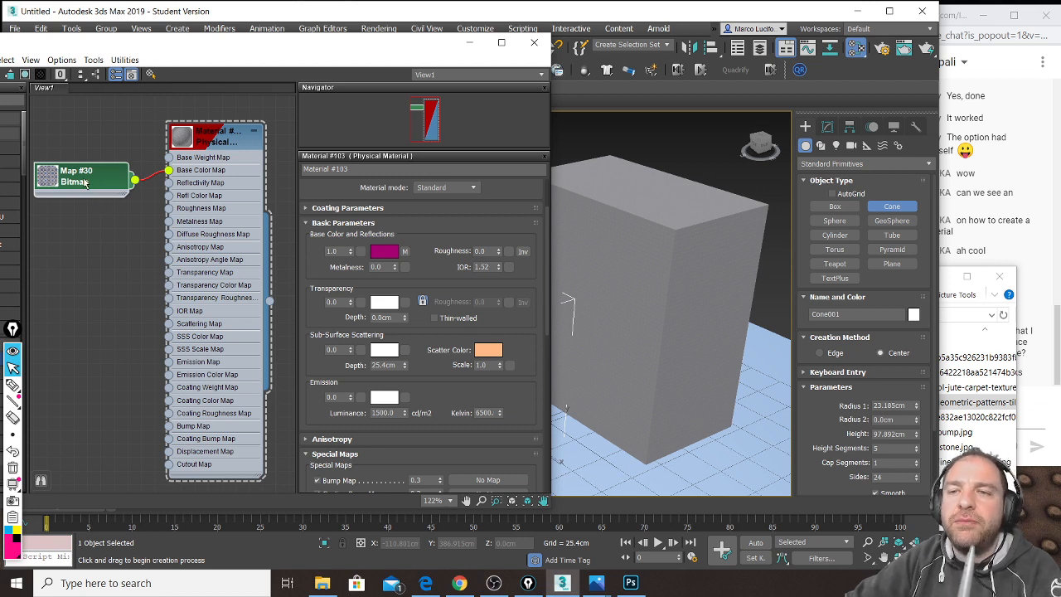
# Step: Open Map #30's parameters and check its 2.54cm width and height size values
pyautogui.doubleClick(85, 183)
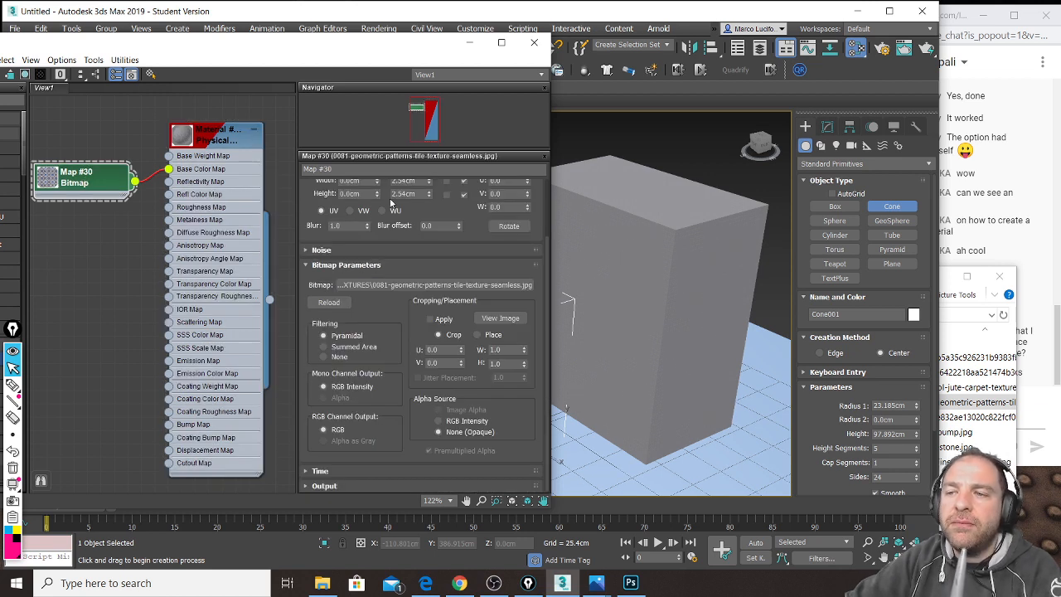
pyautogui.moveTo(422, 255); pyautogui.dragTo(414, 323)
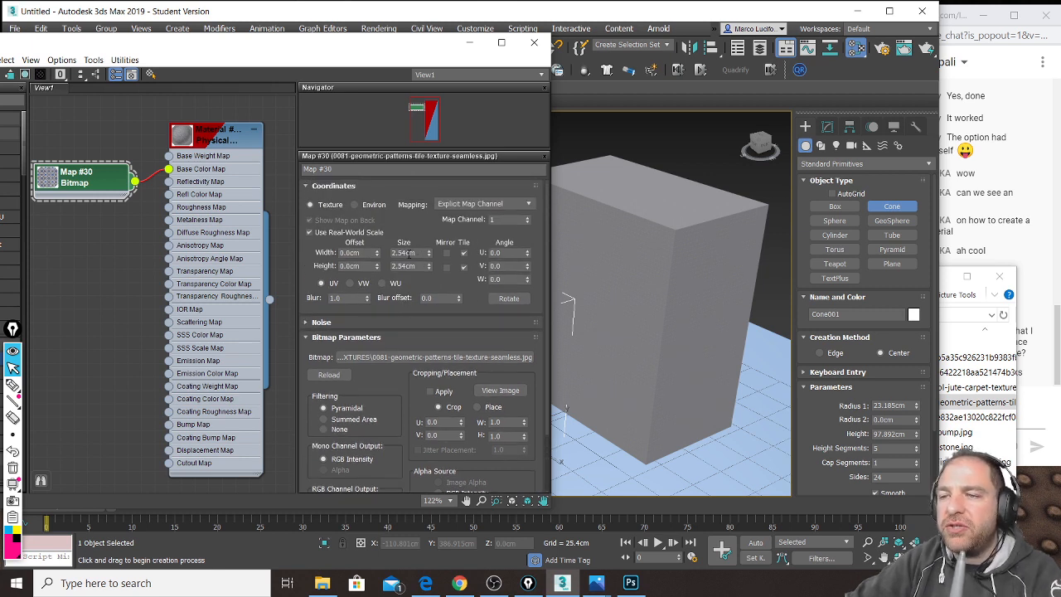
pyautogui.doubleClick(421, 252)
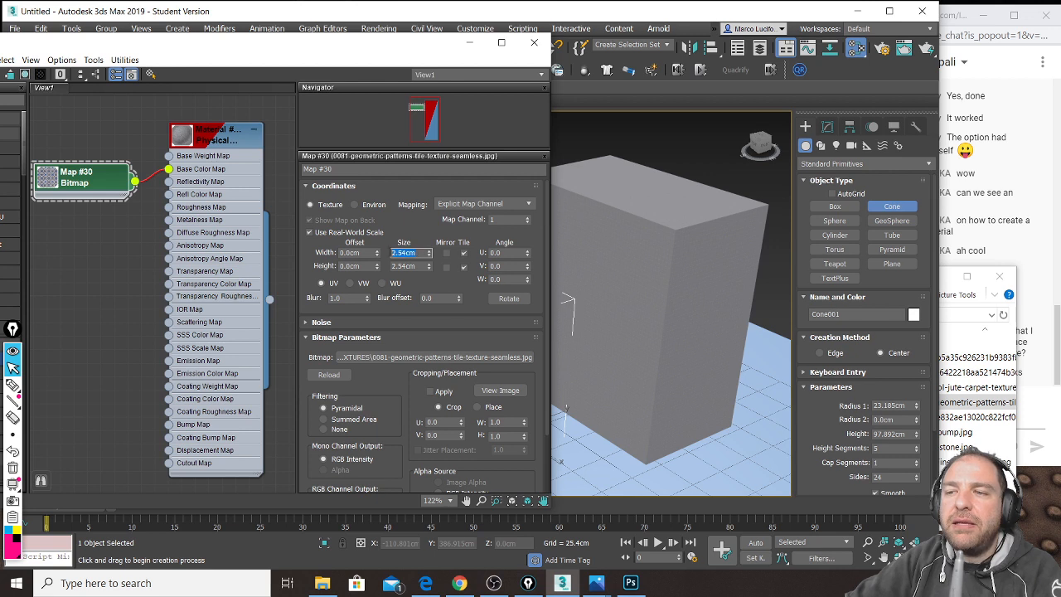
pyautogui.doubleClick(418, 266)
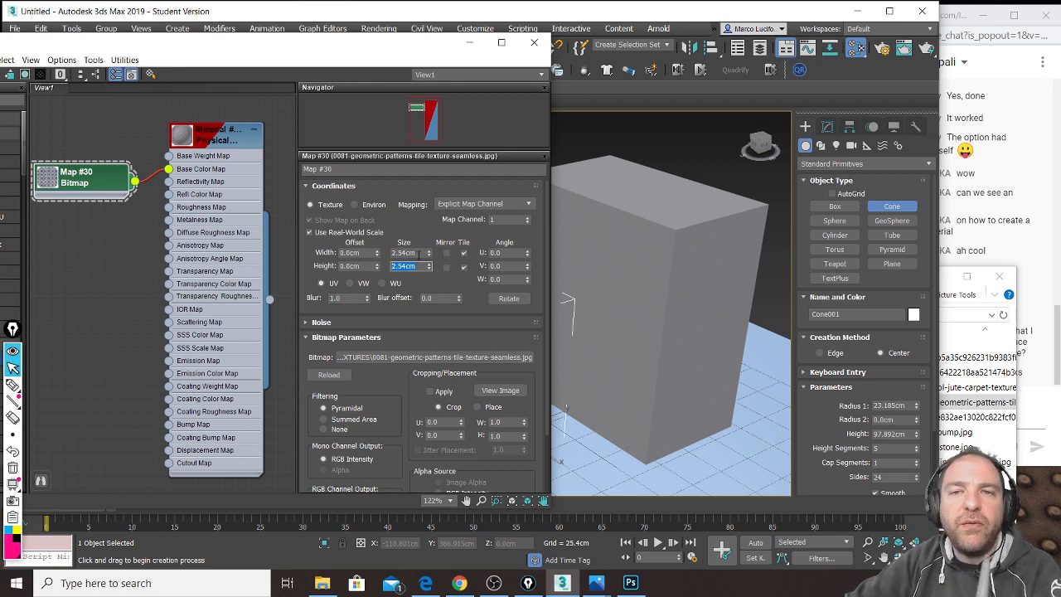
# Step: Select the box and zoom in and out to see the tiny repeating tiles
pyautogui.click(673, 228)
pyautogui.scroll(2, 672, 232)
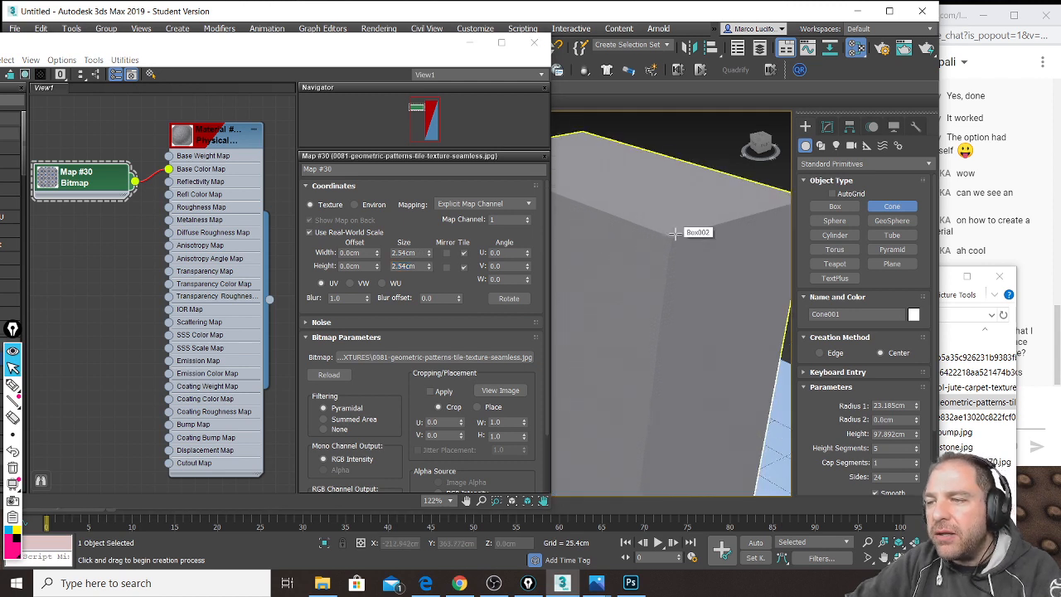
pyautogui.scroll(2, 668, 239)
pyautogui.scroll(1, 668, 242)
pyautogui.scroll(5, 668, 238)
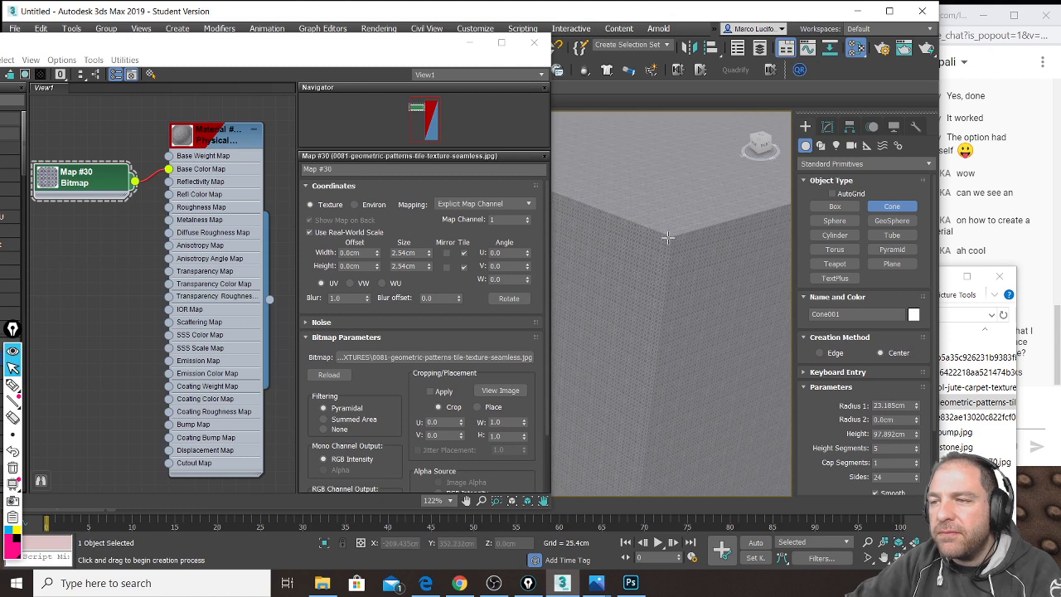
pyautogui.scroll(8, 667, 237)
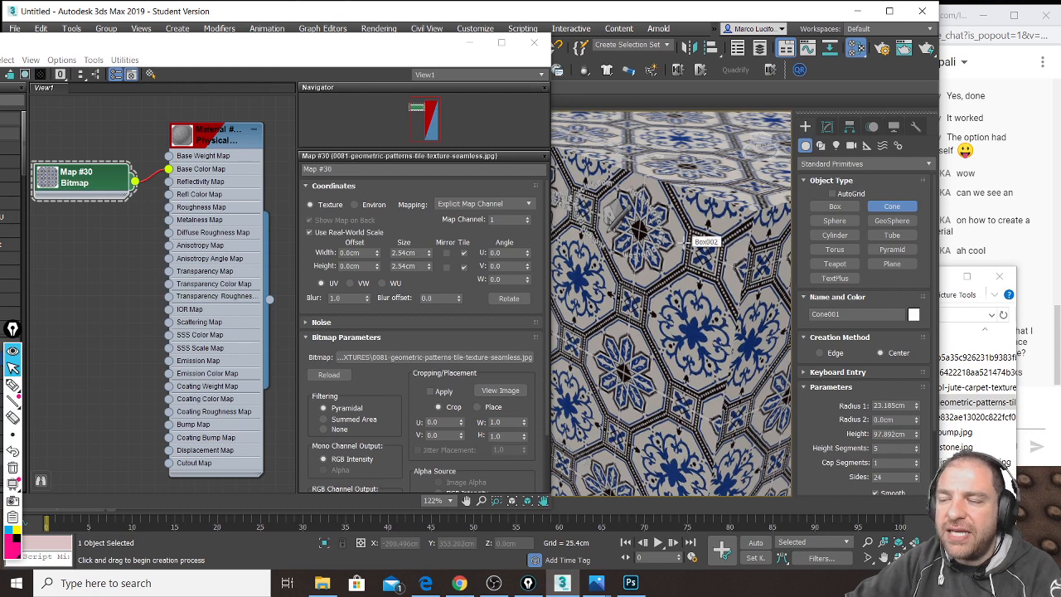
pyautogui.scroll(-3, 685, 242)
pyautogui.scroll(-5, 682, 240)
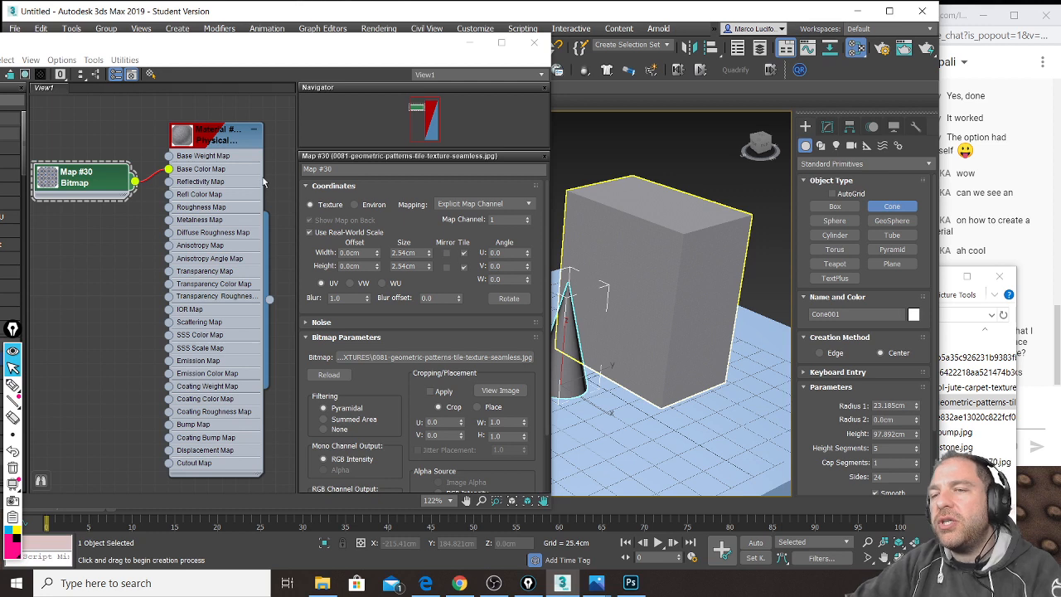
pyautogui.click(93, 184)
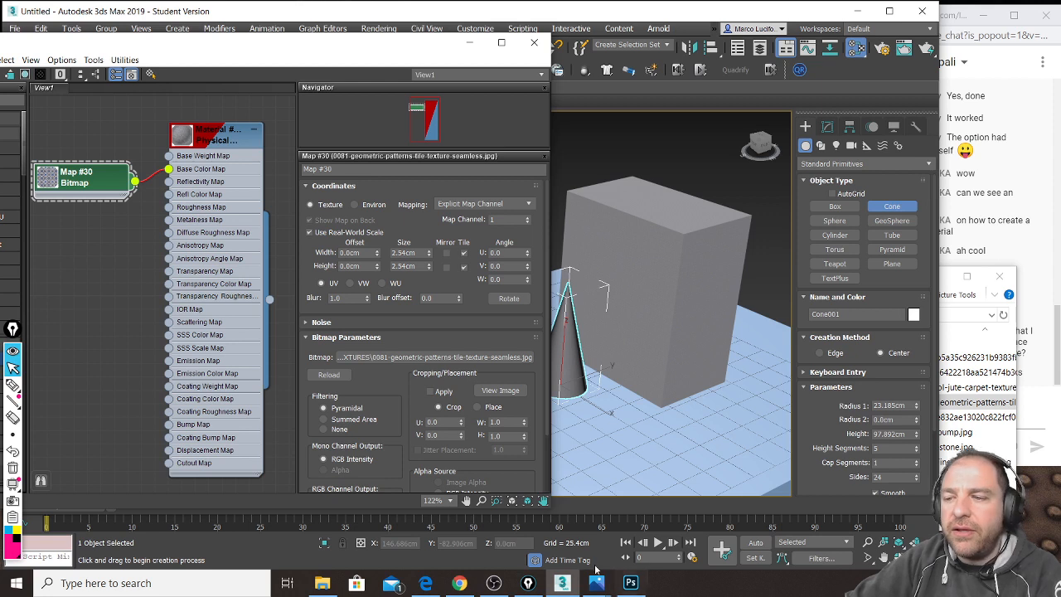
# Step: Show the tile image in Photos and start hatching one tile repeat in black Epic Pen ink
pyautogui.moveTo(599, 585)
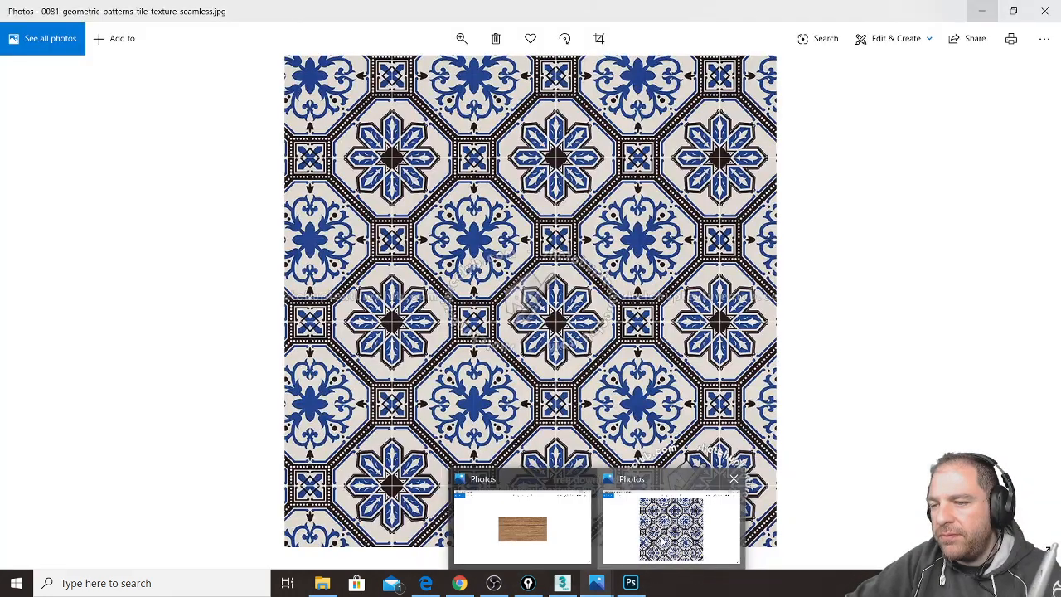
pyautogui.click(667, 537)
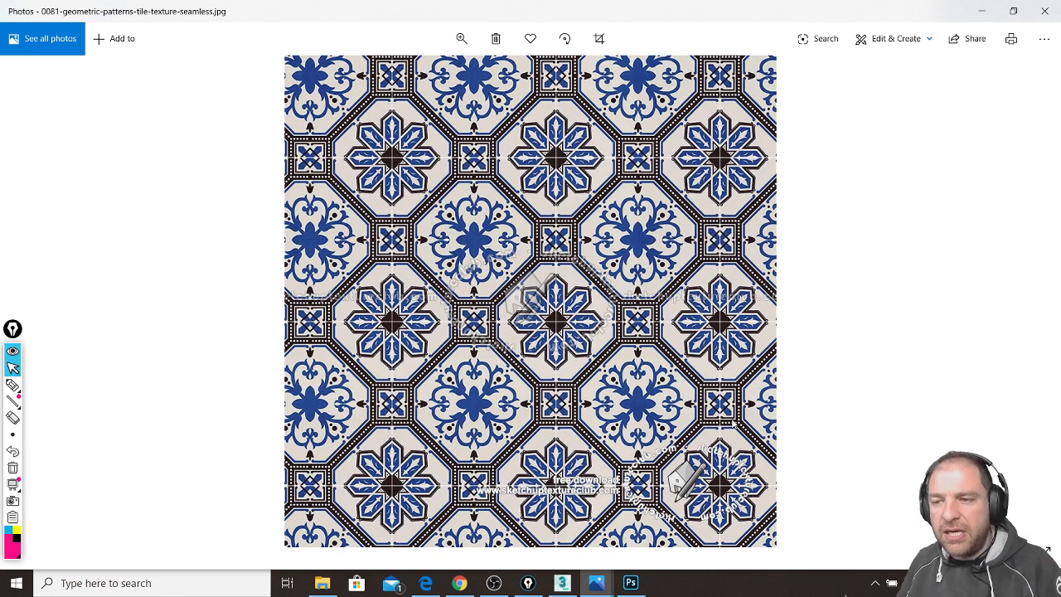
pyautogui.hotkey('ctrl', 'shift', '3')
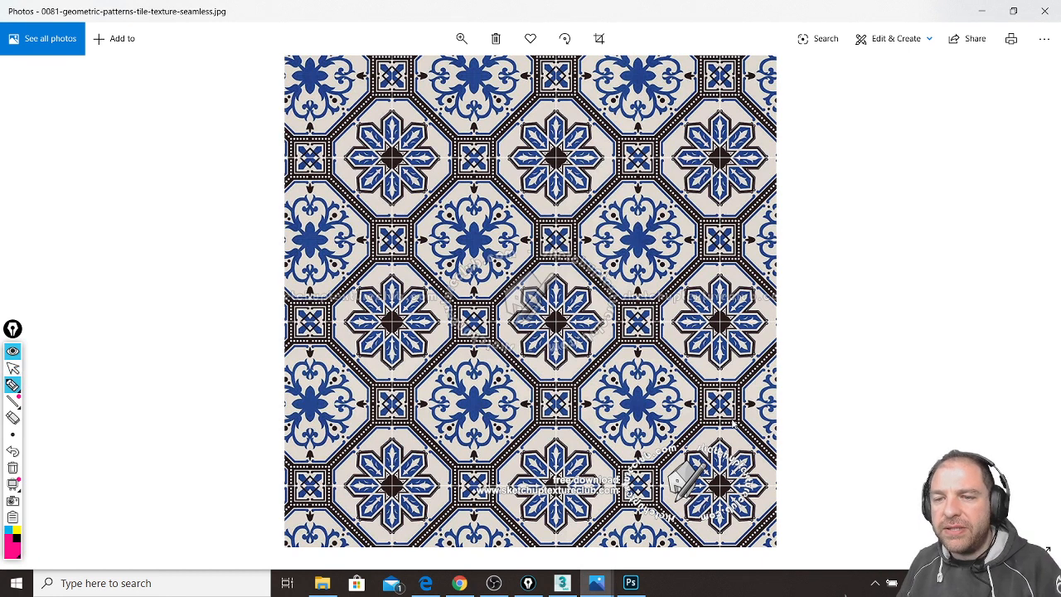
pyautogui.click(21, 538)
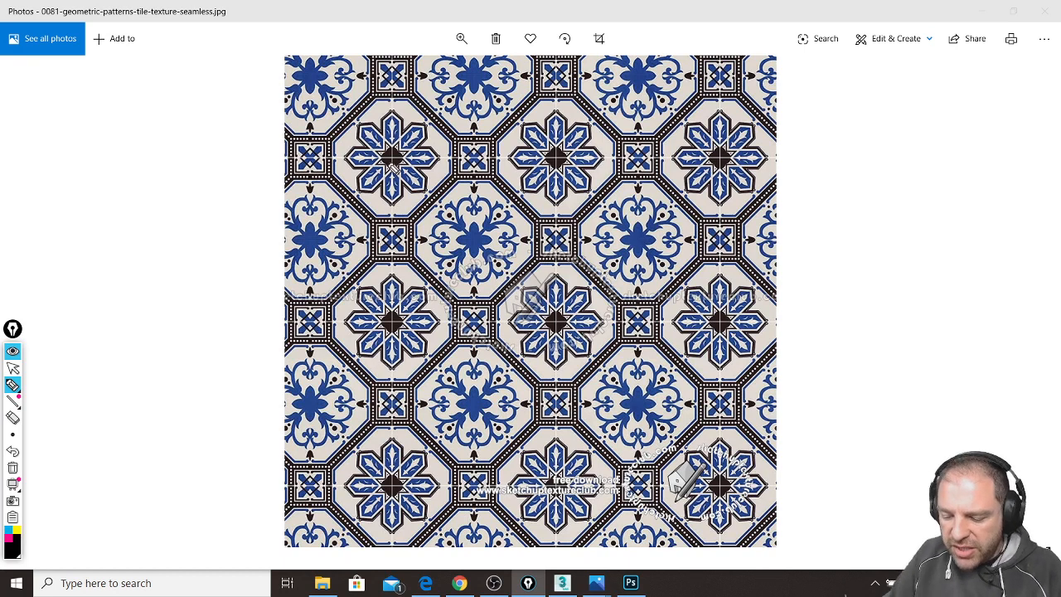
pyautogui.moveTo(393, 156)
pyautogui.mouseDown()
pyautogui.moveTo(392, 323)
pyautogui.moveTo(565, 321)
pyautogui.mouseUp()
pyautogui.moveTo(394, 157)
pyautogui.mouseDown()
pyautogui.moveTo(560, 157)
pyautogui.moveTo(556, 322)
pyautogui.moveTo(558, 305)
pyautogui.moveTo(514, 315)
pyautogui.moveTo(497, 299)
pyautogui.moveTo(464, 315)
pyautogui.moveTo(395, 273)
pyautogui.moveTo(523, 166)
pyautogui.moveTo(396, 224)
pyautogui.moveTo(436, 164)
pyautogui.moveTo(394, 176)
pyautogui.mouseUp()
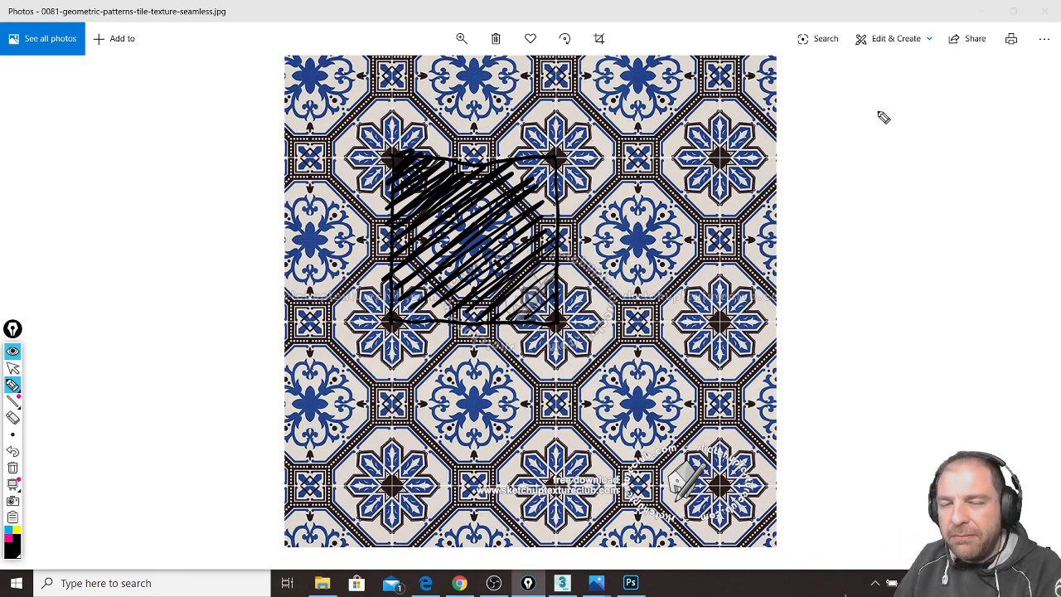
# Step: Handwrite '30 cm x 30 cm' beside the tile image
pyautogui.moveTo(828, 127)
pyautogui.mouseDown()
pyautogui.moveTo(865, 154)
pyautogui.moveTo(825, 163)
pyautogui.mouseUp()
pyautogui.moveTo(889, 133); pyautogui.dragTo(985, 158)
pyautogui.moveTo(877, 174)
pyautogui.mouseDown()
pyautogui.moveTo(896, 194)
pyautogui.moveTo(876, 195)
pyautogui.moveTo(834, 246)
pyautogui.mouseUp()
pyautogui.moveTo(885, 218); pyautogui.dragTo(928, 235)
pyautogui.moveTo(937, 217); pyautogui.dragTo(978, 238)
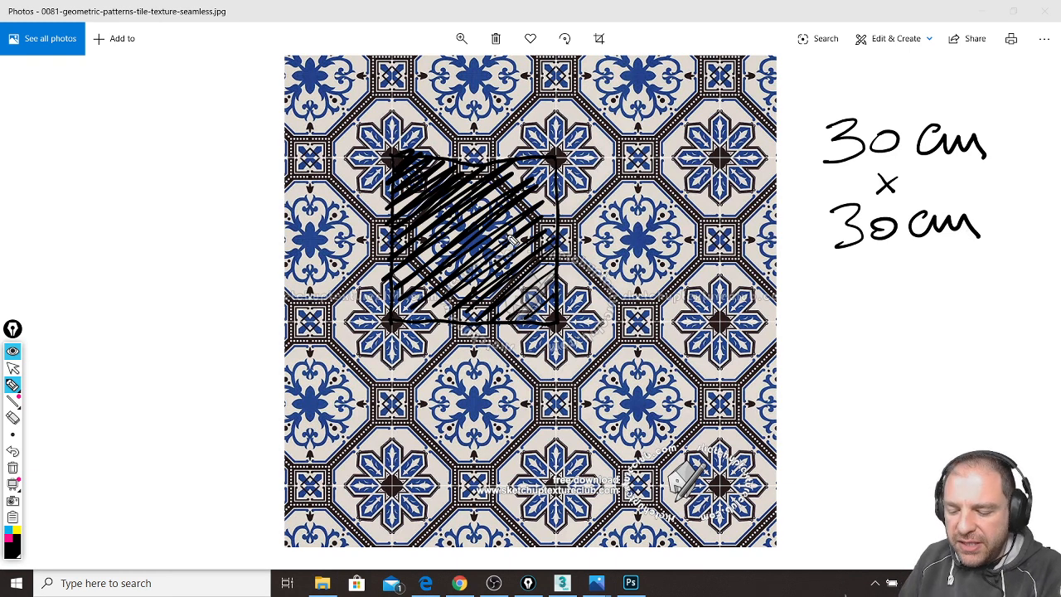
# Step: Hatch one tile, extend its vertical boundaries top to bottom, and trace the left line in pink
pyautogui.moveTo(391, 322)
pyautogui.mouseDown()
pyautogui.moveTo(394, 485)
pyautogui.moveTo(554, 487)
pyautogui.mouseUp()
pyautogui.moveTo(559, 325); pyautogui.dragTo(561, 485)
pyautogui.moveTo(557, 424)
pyautogui.mouseDown()
pyautogui.moveTo(481, 482)
pyautogui.moveTo(539, 365)
pyautogui.moveTo(483, 327)
pyautogui.moveTo(426, 321)
pyautogui.mouseUp()
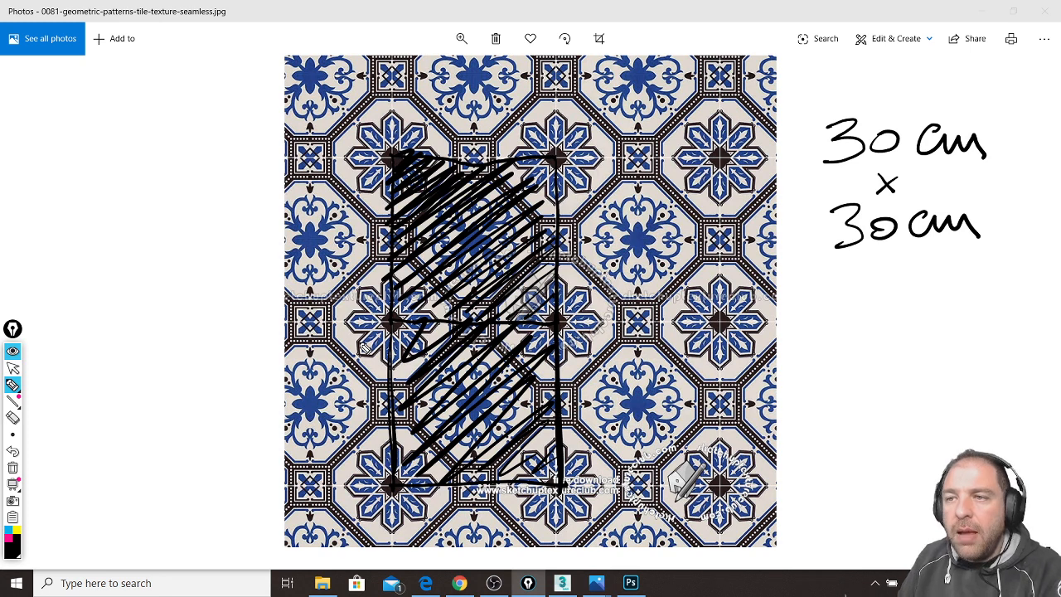
pyautogui.moveTo(395, 54); pyautogui.dragTo(392, 146)
pyautogui.moveTo(555, 54); pyautogui.dragTo(559, 161)
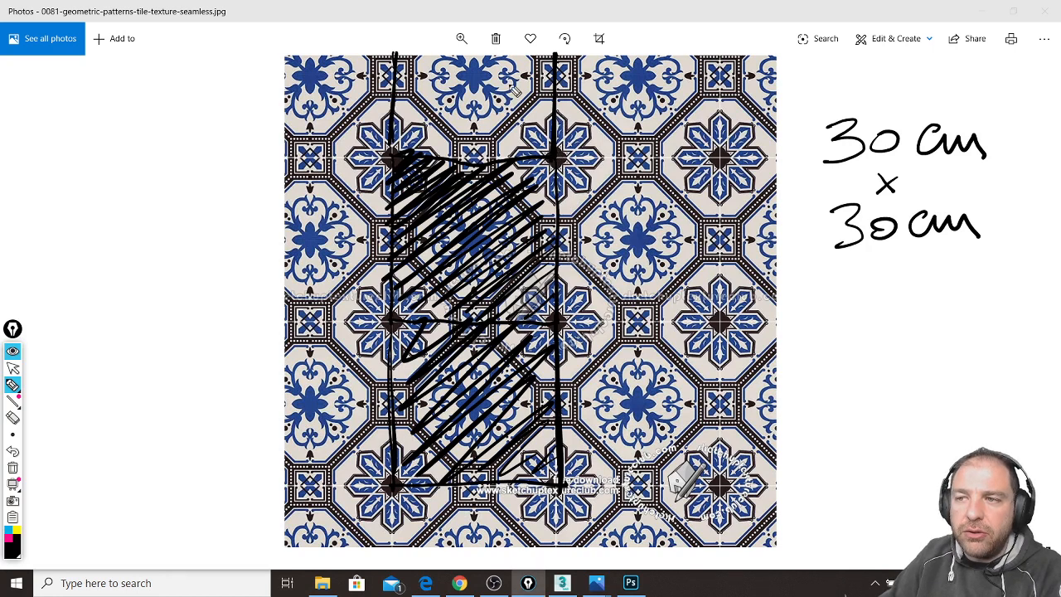
pyautogui.moveTo(393, 494); pyautogui.dragTo(391, 544)
pyautogui.moveTo(559, 488); pyautogui.dragTo(562, 541)
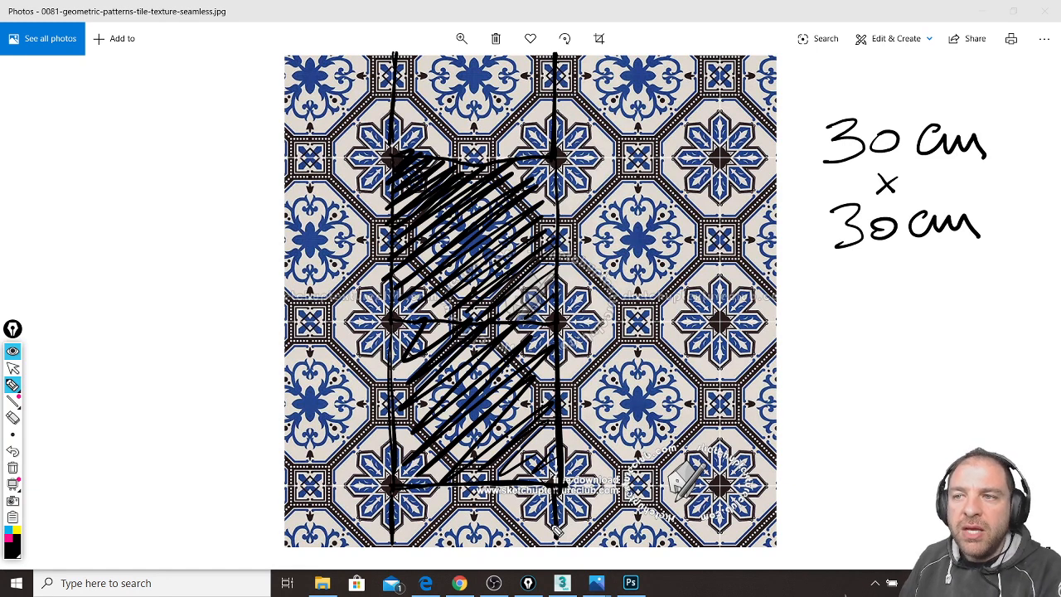
pyautogui.click(14, 535)
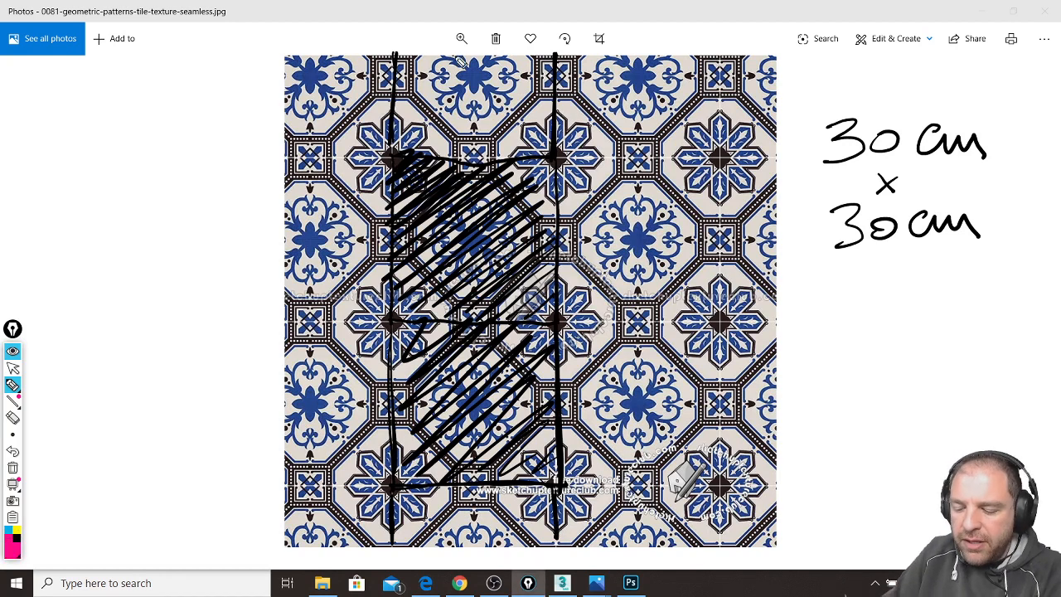
pyautogui.moveTo(400, 55)
pyautogui.mouseDown()
pyautogui.moveTo(396, 481)
pyautogui.moveTo(386, 364)
pyautogui.moveTo(405, 55)
pyautogui.moveTo(390, 531)
pyautogui.moveTo(402, 552)
pyautogui.mouseUp()
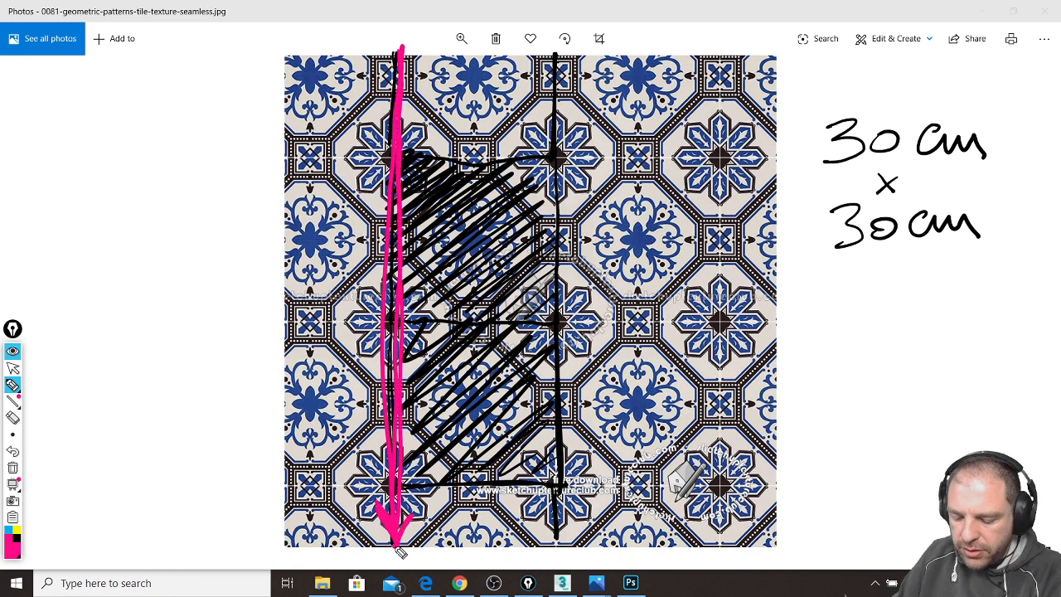
# Step: Add a pink arrowhead and '3TILES' label, then write 3TILES in black beside the image
pyautogui.moveTo(384, 83)
pyautogui.mouseDown()
pyautogui.moveTo(403, 48)
pyautogui.moveTo(425, 78)
pyautogui.mouseUp()
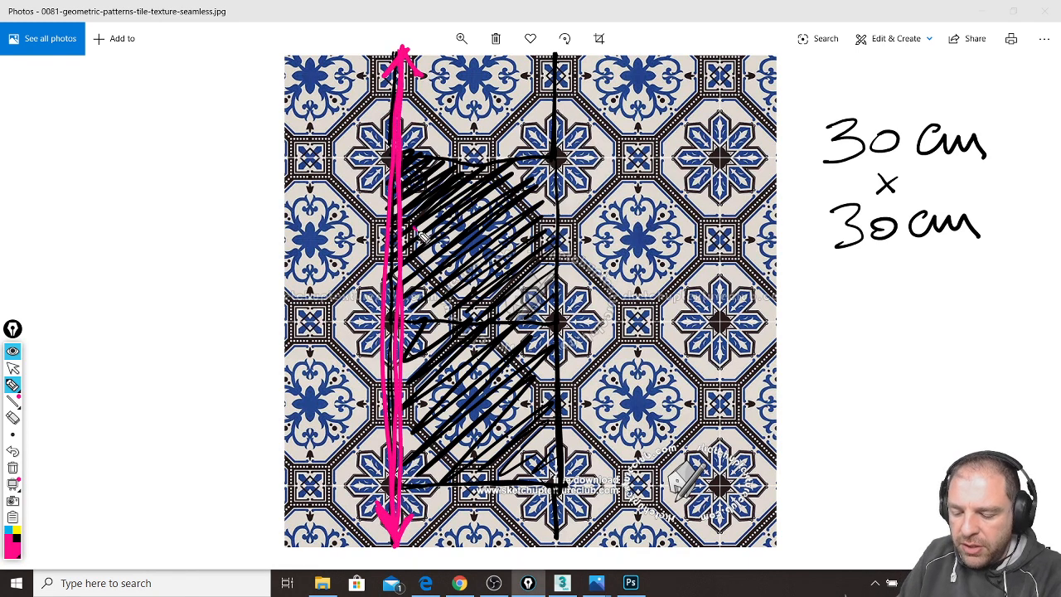
pyautogui.moveTo(413, 219); pyautogui.dragTo(418, 261)
pyautogui.moveTo(465, 232)
pyautogui.mouseDown()
pyautogui.moveTo(485, 258)
pyautogui.moveTo(543, 252)
pyautogui.moveTo(572, 212)
pyautogui.moveTo(580, 236)
pyautogui.moveTo(570, 270)
pyautogui.mouseUp()
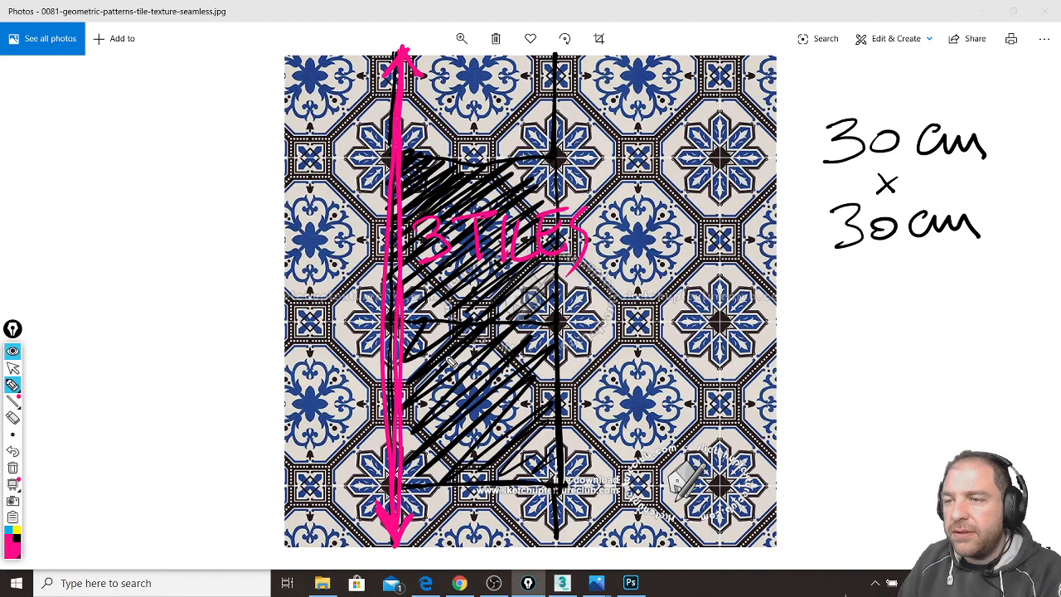
pyautogui.click(15, 538)
pyautogui.moveTo(286, 323); pyautogui.dragTo(801, 330)
pyautogui.moveTo(734, 362)
pyautogui.mouseDown()
pyautogui.moveTo(776, 404)
pyautogui.moveTo(721, 423)
pyautogui.mouseUp()
pyautogui.moveTo(793, 371)
pyautogui.mouseDown()
pyautogui.moveTo(804, 369)
pyautogui.moveTo(801, 397)
pyautogui.moveTo(818, 379)
pyautogui.moveTo(871, 379)
pyautogui.moveTo(872, 528)
pyautogui.mouseUp()
pyautogui.hotkey('ctrl', 'z')
# Step: Sketch a small numbered grid with a dimension arrow, and circle the 30 cm x 30 cm note
pyautogui.moveTo(859, 429); pyautogui.dragTo(971, 423)
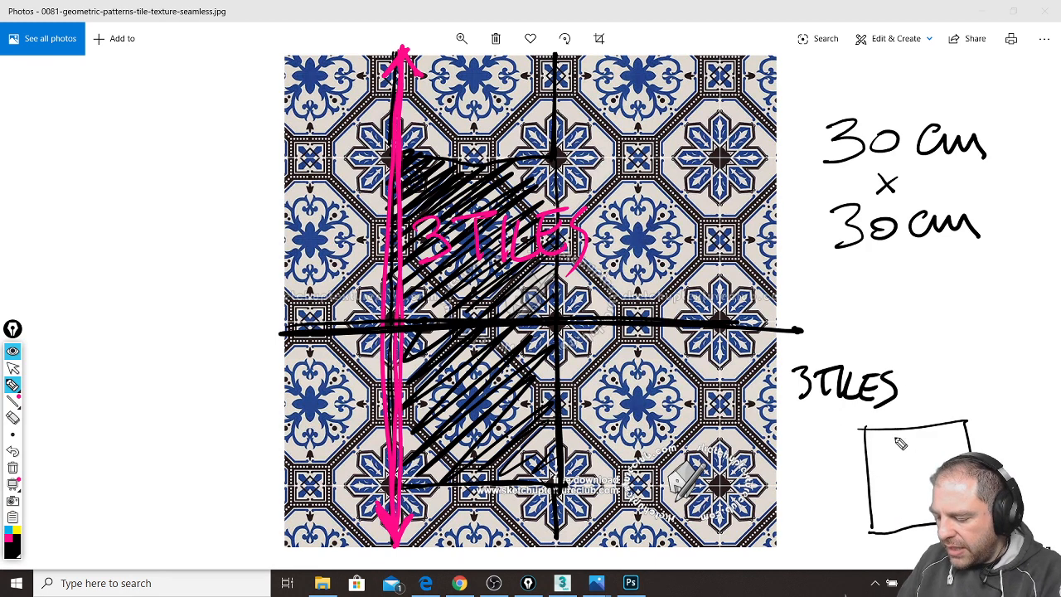
pyautogui.moveTo(867, 456); pyautogui.dragTo(972, 454)
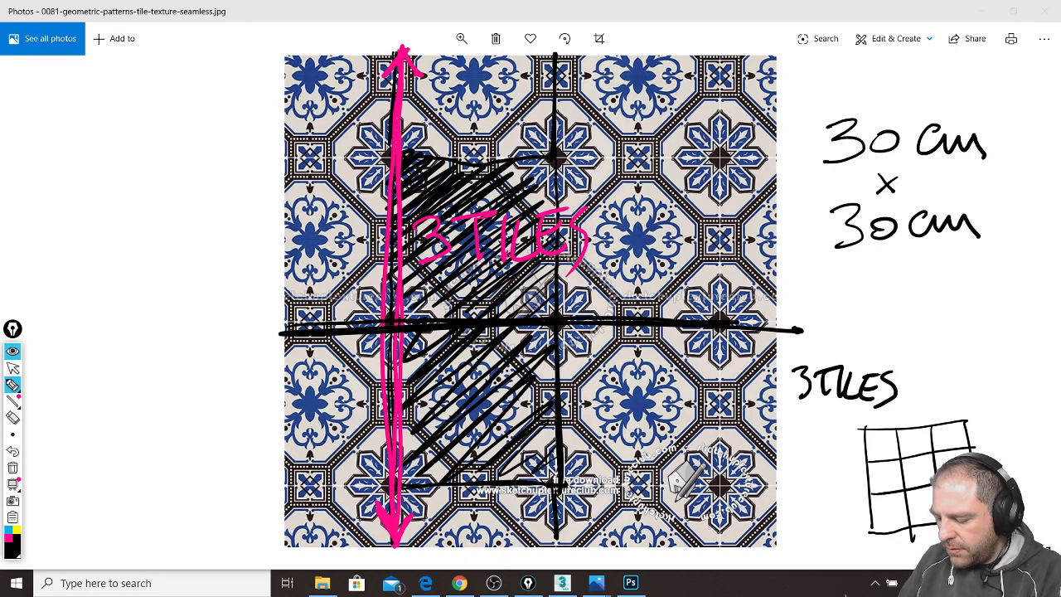
pyautogui.moveTo(880, 441); pyautogui.dragTo(894, 486)
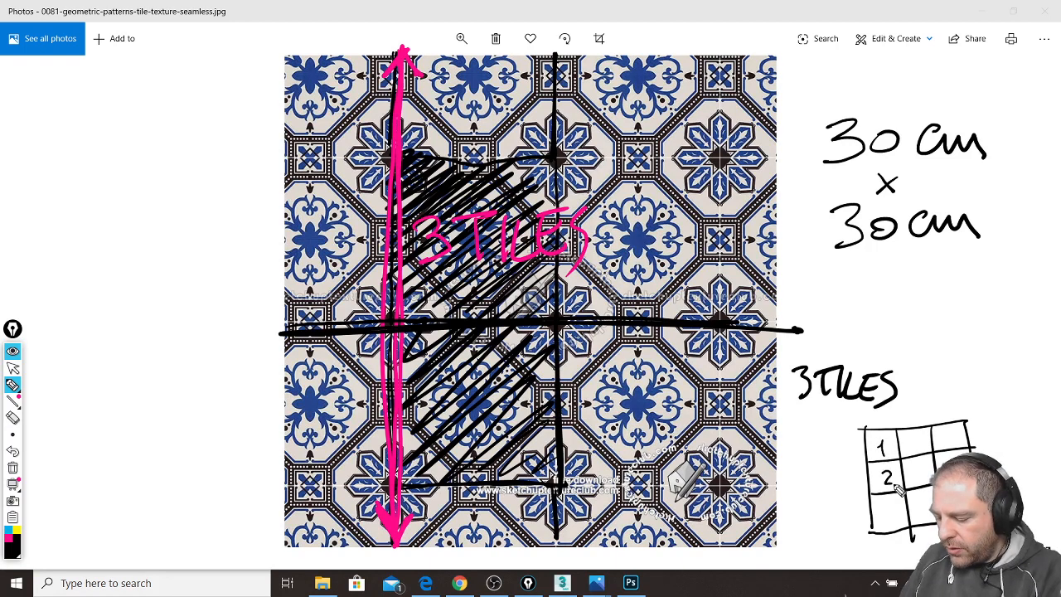
pyautogui.moveTo(854, 432)
pyautogui.mouseDown()
pyautogui.moveTo(859, 535)
pyautogui.moveTo(858, 444)
pyautogui.moveTo(965, 411)
pyautogui.mouseUp()
pyautogui.moveTo(864, 413); pyautogui.dragTo(862, 424)
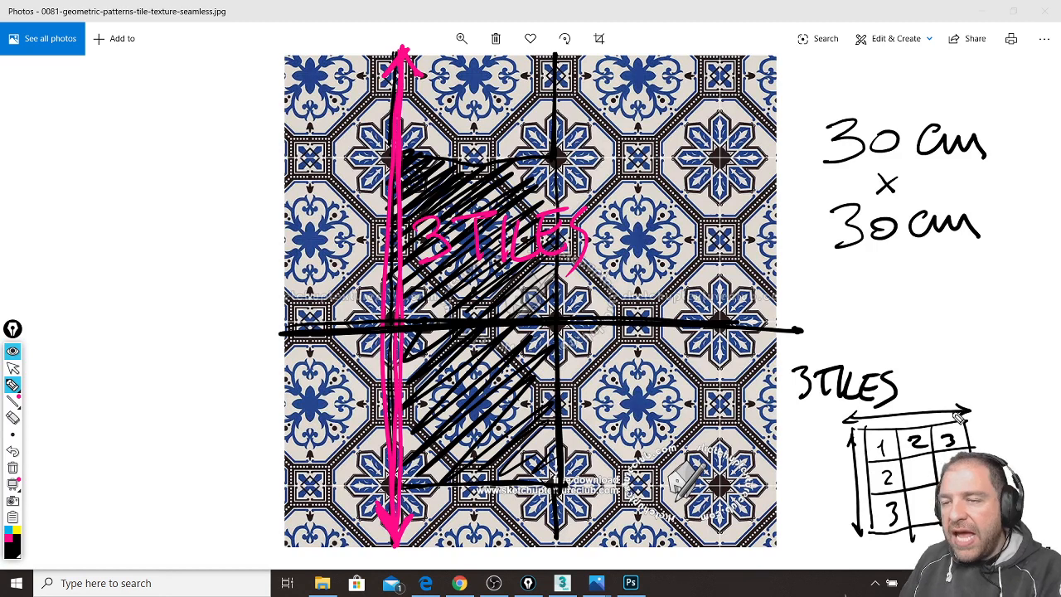
pyautogui.moveTo(966, 116)
pyautogui.mouseDown()
pyautogui.moveTo(1012, 221)
pyautogui.moveTo(928, 91)
pyautogui.mouseUp()
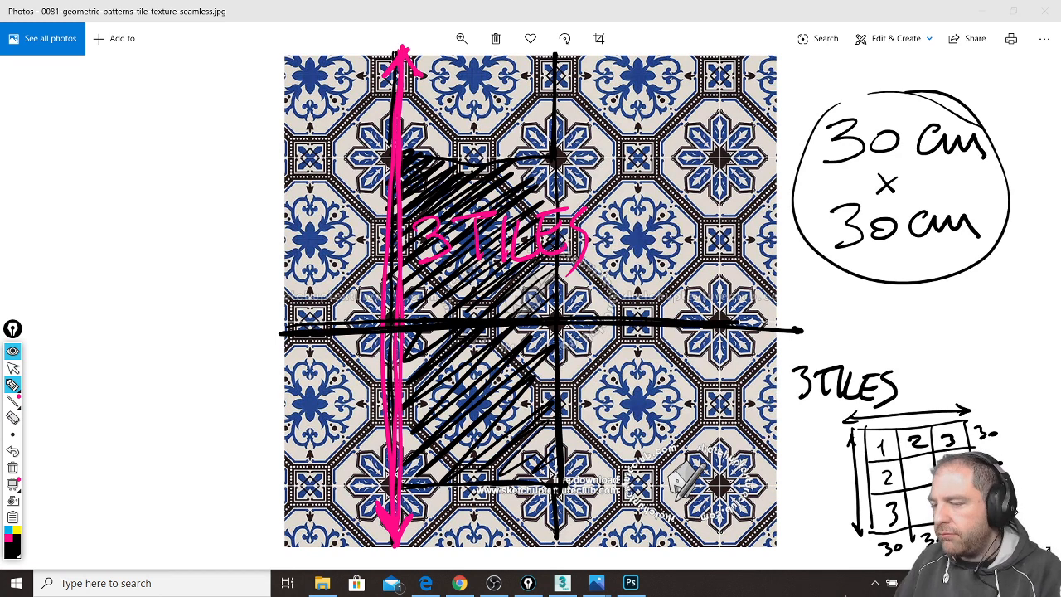
# Step: Sketch a square divided into a 3×3 tile grid beside the texture
pyautogui.moveTo(40, 87)
pyautogui.mouseDown()
pyautogui.moveTo(73, 297)
pyautogui.moveTo(240, 218)
pyautogui.mouseUp()
pyautogui.moveTo(20, 106)
pyautogui.mouseDown()
pyautogui.moveTo(227, 41)
pyautogui.moveTo(270, 217)
pyautogui.mouseUp()
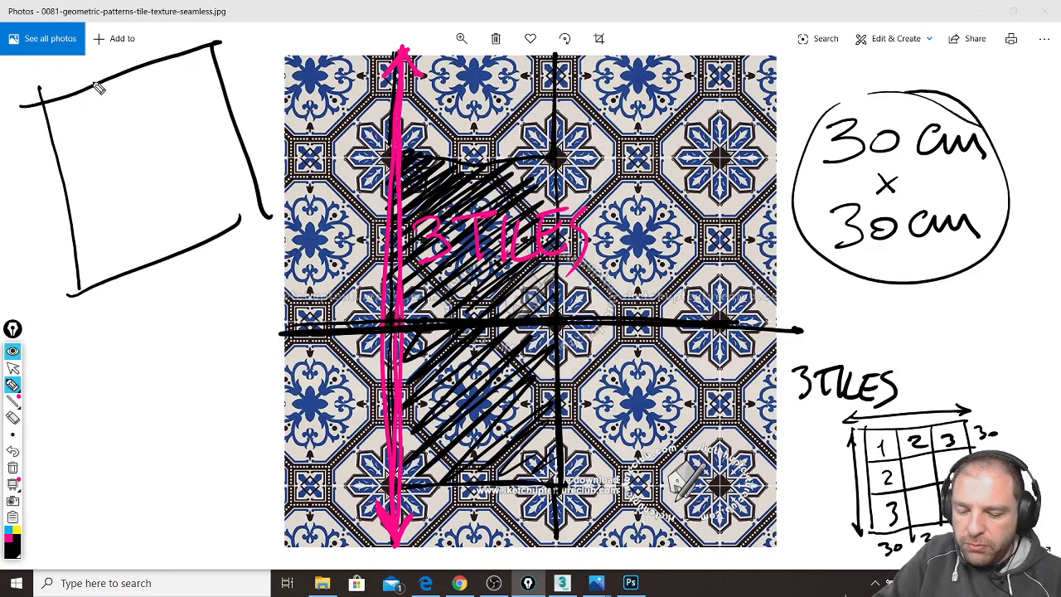
pyautogui.moveTo(95, 82); pyautogui.dragTo(143, 242)
pyautogui.moveTo(150, 59); pyautogui.dragTo(193, 238)
pyautogui.moveTo(47, 155); pyautogui.dragTo(228, 106)
pyautogui.moveTo(70, 197); pyautogui.dragTo(235, 155)
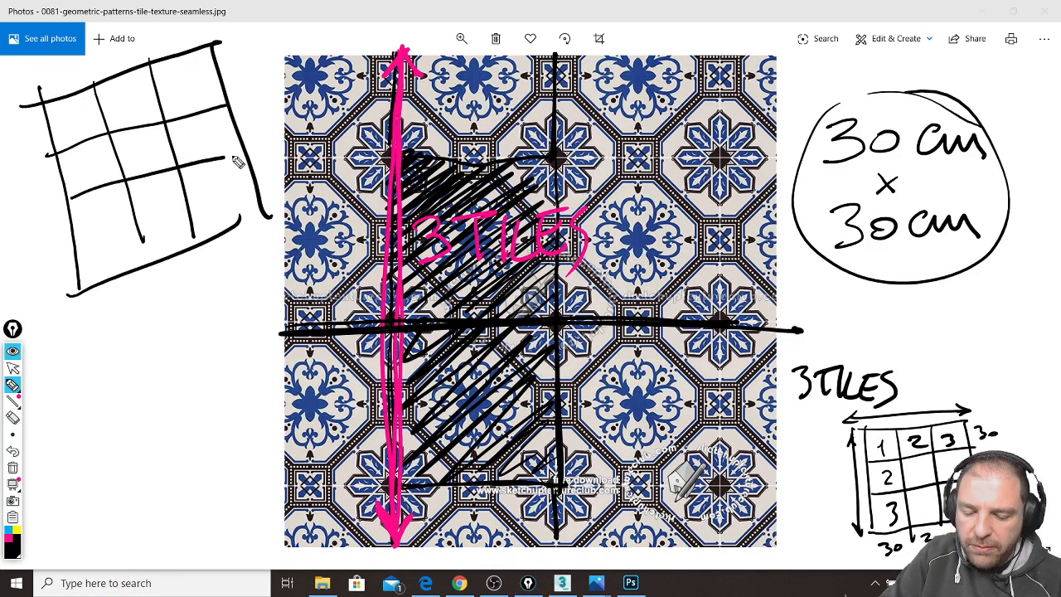
# Step: Label the grid's tiles and rows as 30 each
pyautogui.moveTo(51, 70)
pyautogui.mouseDown()
pyautogui.moveTo(88, 73)
pyautogui.moveTo(178, 37)
pyautogui.mouseUp()
pyautogui.moveTo(14, 122)
pyautogui.mouseDown()
pyautogui.moveTo(21, 141)
pyautogui.moveTo(32, 127)
pyautogui.mouseUp()
pyautogui.moveTo(30, 172)
pyautogui.mouseDown()
pyautogui.moveTo(33, 189)
pyautogui.moveTo(43, 174)
pyautogui.mouseUp()
pyautogui.moveTo(41, 239); pyautogui.dragTo(46, 252)
pyautogui.moveTo(65, 231); pyautogui.dragTo(66, 233)
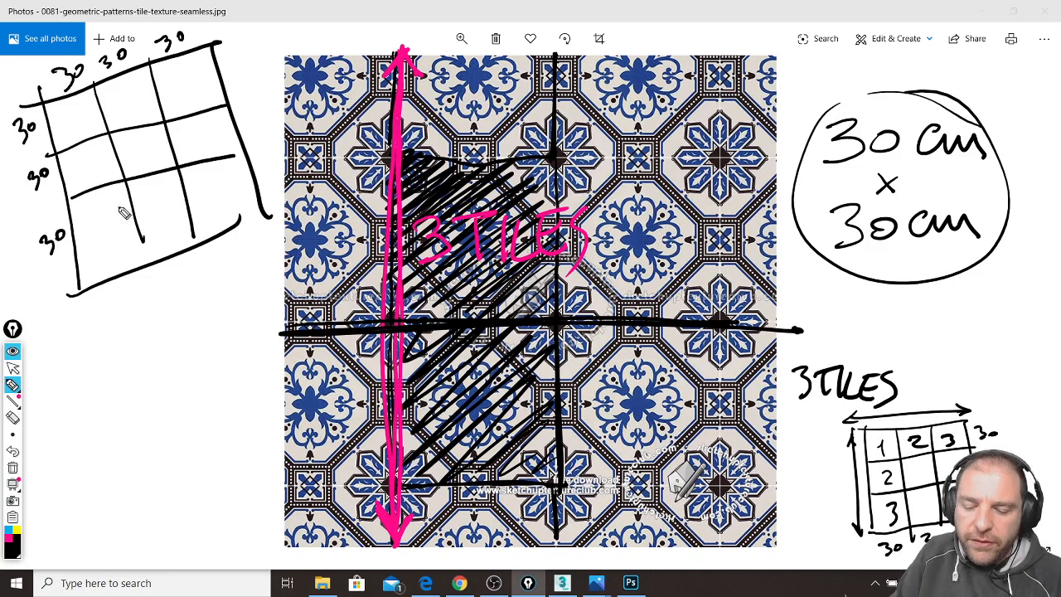
# Step: Mark the grid's sides as 90 cm total, then clear all annotations
pyautogui.moveTo(203, 43); pyautogui.dragTo(230, 35)
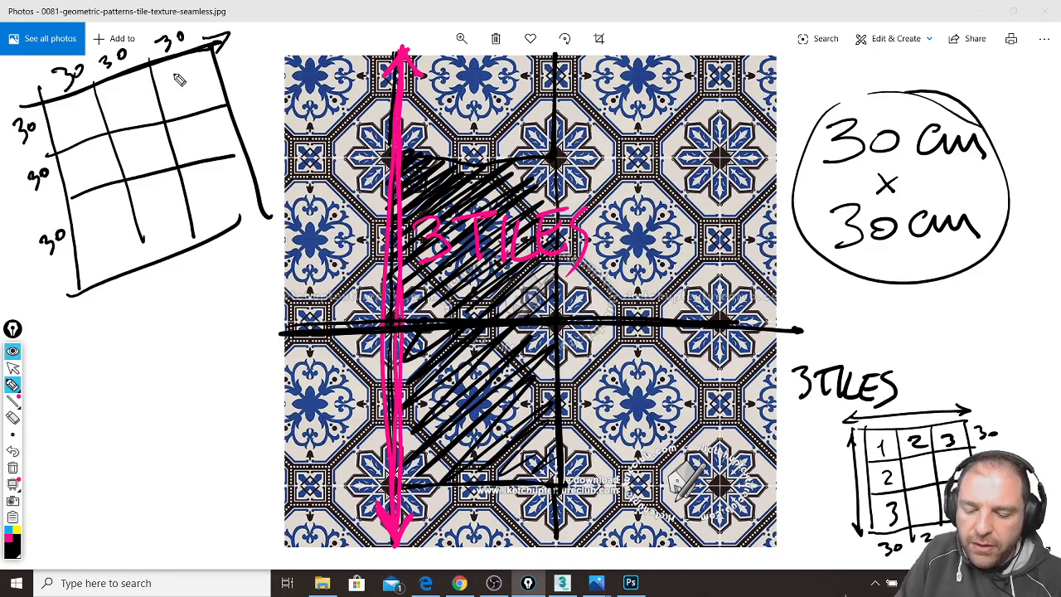
pyautogui.moveTo(263, 30)
pyautogui.mouseDown()
pyautogui.moveTo(262, 65)
pyautogui.moveTo(280, 27)
pyautogui.moveTo(295, 41)
pyautogui.moveTo(331, 19)
pyautogui.moveTo(340, 30)
pyautogui.mouseUp()
pyautogui.moveTo(41, 98); pyautogui.dragTo(86, 279)
pyautogui.moveTo(88, 318); pyautogui.dragTo(83, 364)
pyautogui.moveTo(102, 316)
pyautogui.mouseDown()
pyautogui.moveTo(99, 333)
pyautogui.moveTo(118, 336)
pyautogui.mouseUp()
pyautogui.moveTo(124, 335)
pyautogui.mouseDown()
pyautogui.moveTo(130, 307)
pyautogui.moveTo(149, 331)
pyautogui.mouseUp()
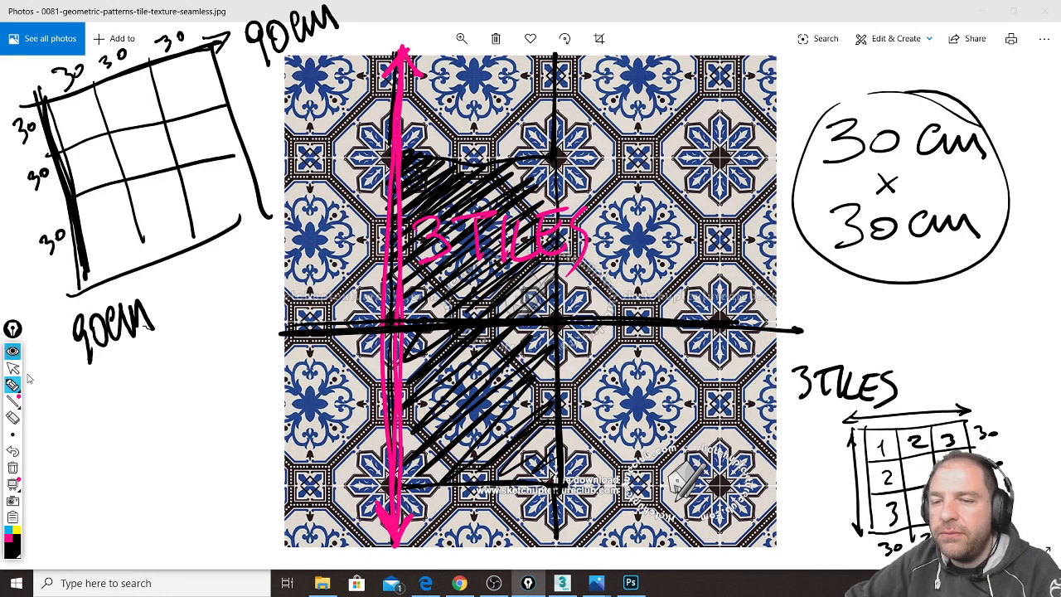
pyautogui.click(13, 467)
# Step: Enter 90 cm for the tile map's real-world size and orbit to check the tiled box
pyautogui.click(13, 367)
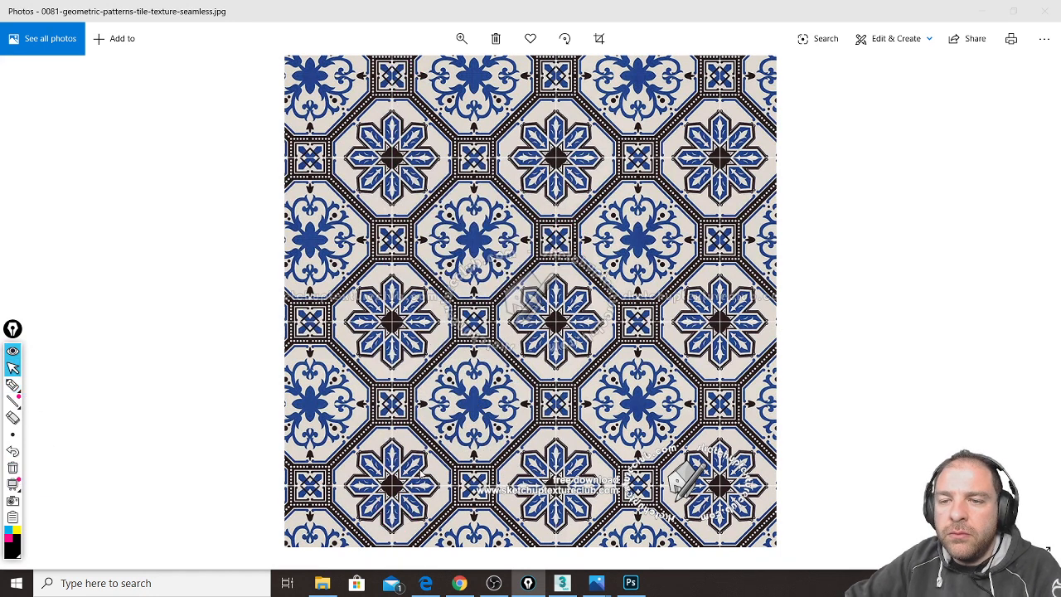
pyautogui.click(562, 582)
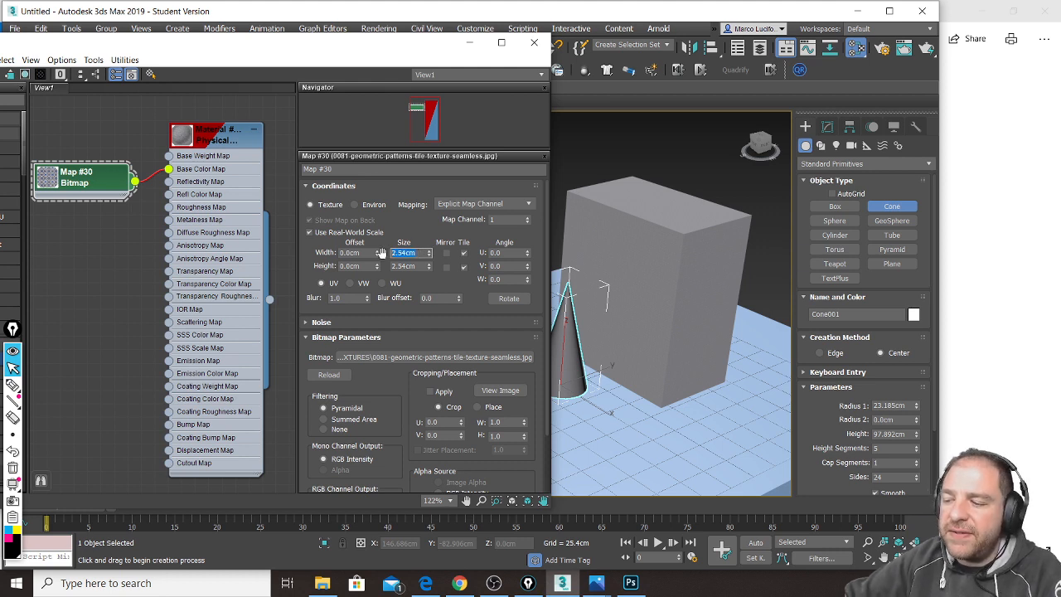
pyautogui.write('90')
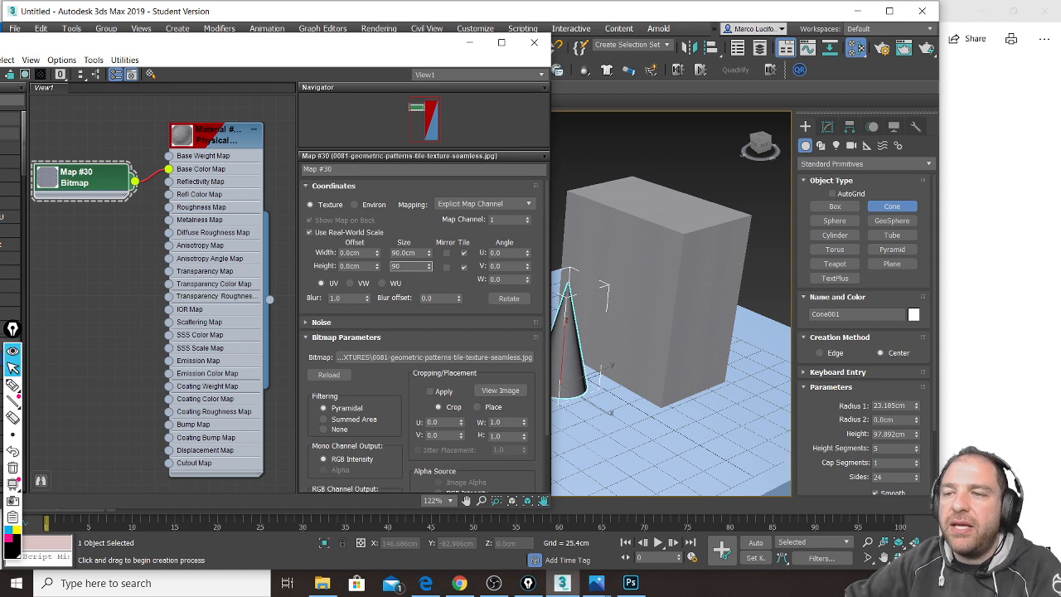
pyautogui.press('Return')
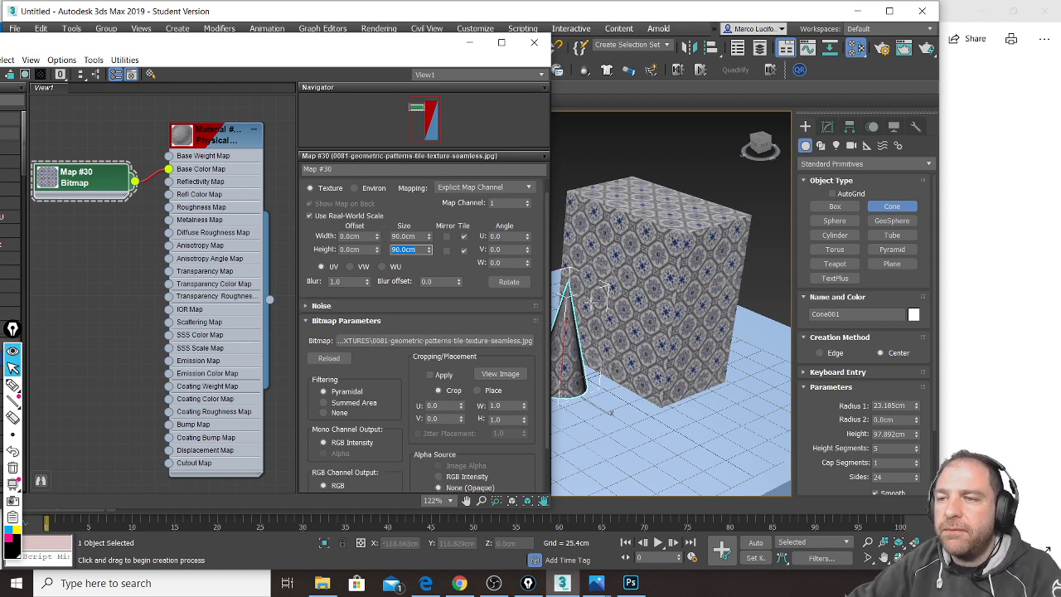
pyautogui.scroll(6, 672, 257)
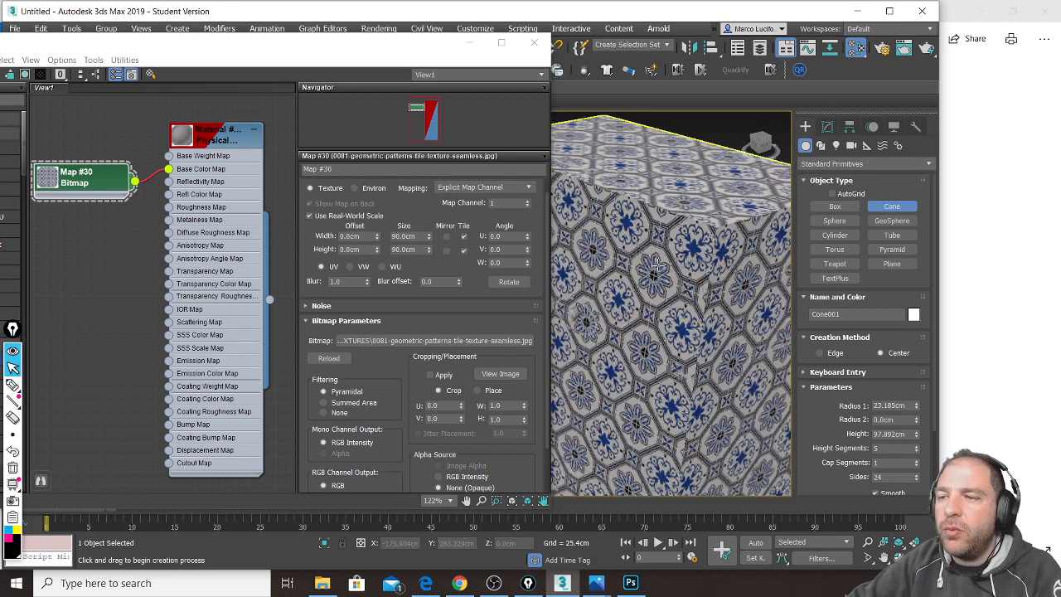
pyautogui.keyDown('alt'); pyautogui.moveTo(675, 288); pyautogui.dragTo(701, 300, button='middle'); pyautogui.keyUp('alt')
pyautogui.scroll(-8, 658, 305)
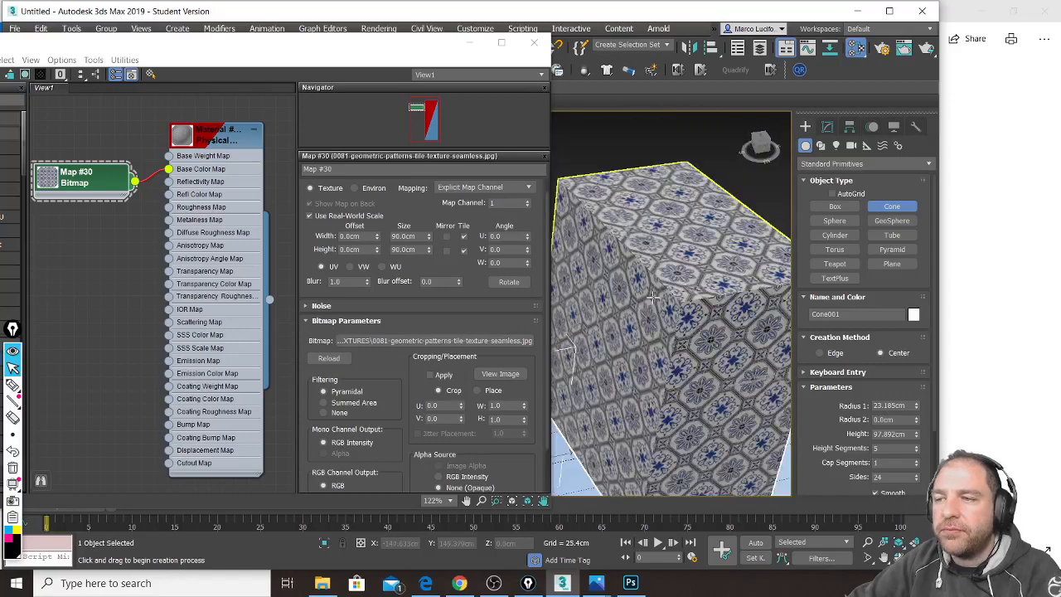
pyautogui.keyDown('alt'); pyautogui.moveTo(713, 365); pyautogui.dragTo(635, 359, button='middle'); pyautogui.keyUp('alt')
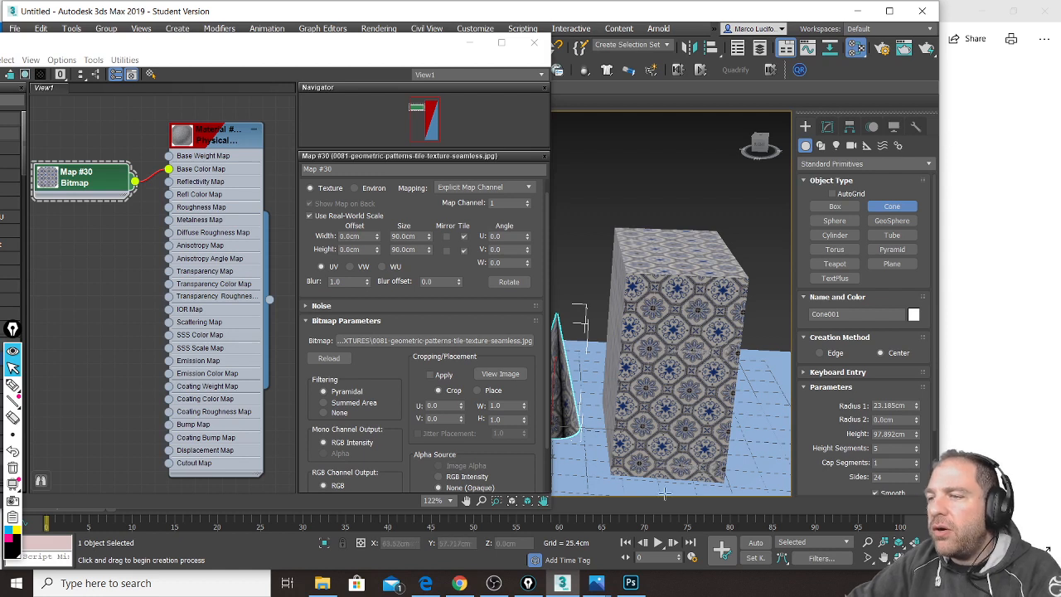
# Step: Create a thin upright Box003 panel beside the tiled box and cone
pyautogui.click(460, 584)
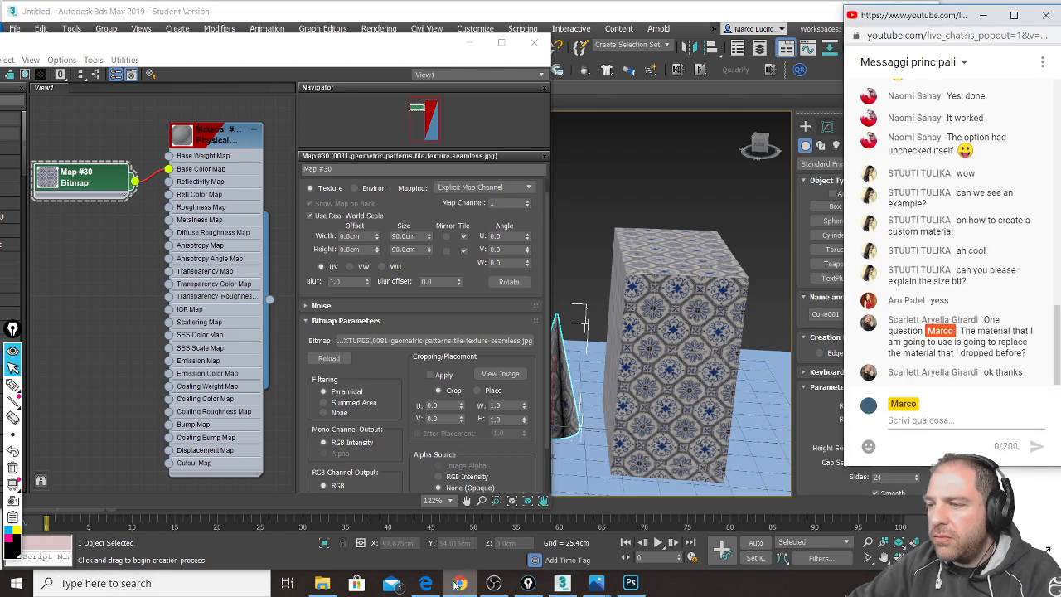
pyautogui.click(746, 11)
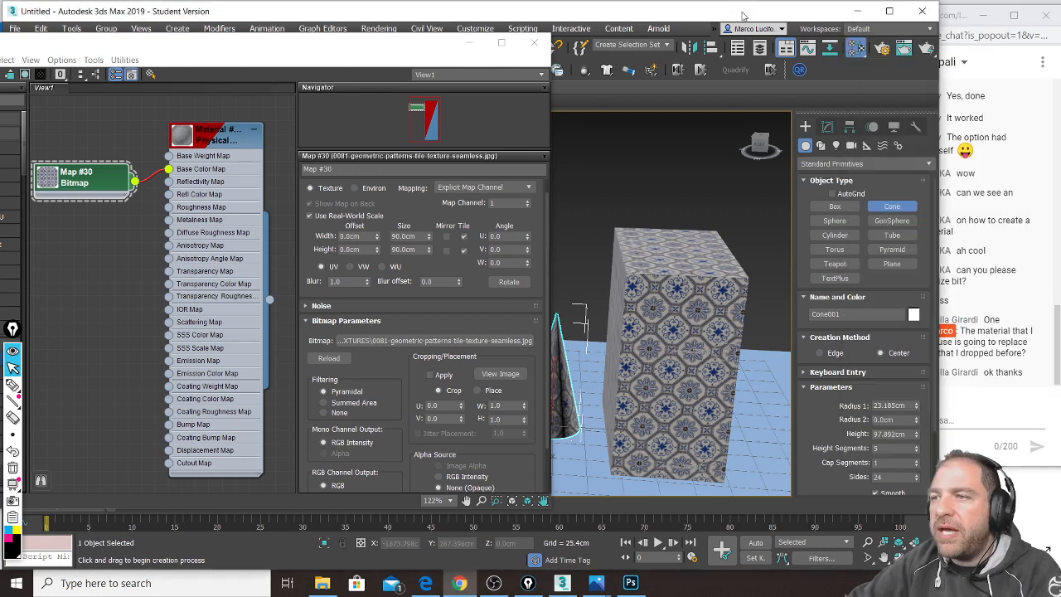
pyautogui.click(836, 213)
pyautogui.scroll(-3, 643, 300)
pyautogui.keyDown('alt'); pyautogui.moveTo(641, 287); pyautogui.dragTo(694, 263, button='middle'); pyautogui.keyUp('alt')
pyautogui.moveTo(661, 309); pyautogui.dragTo(738, 344)
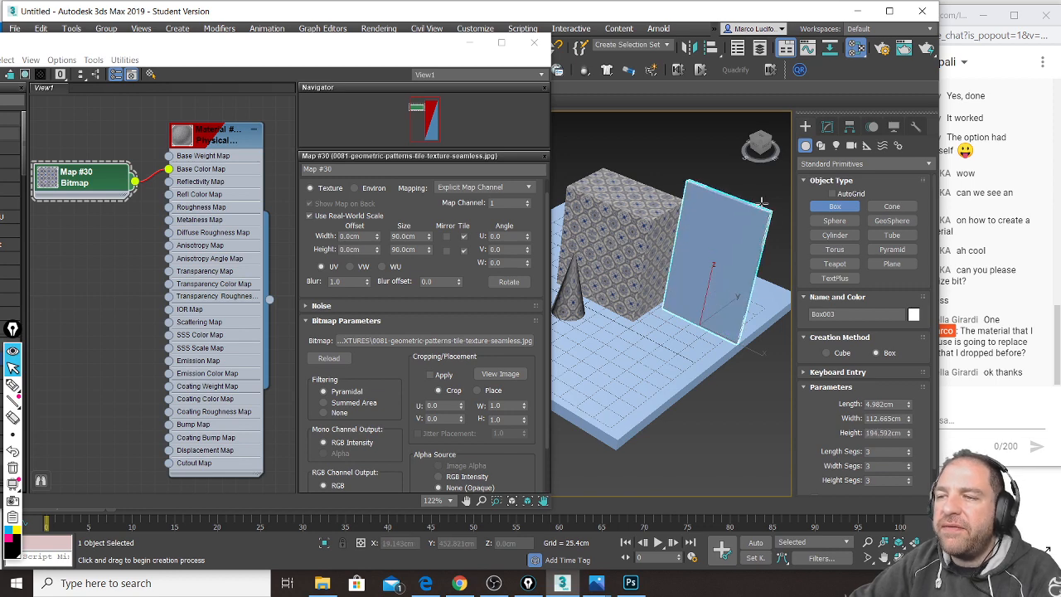
# Step: In a new tab, search Google Images for 'painting texture', then change it to 'painting bob ross'
pyautogui.click(425, 583)
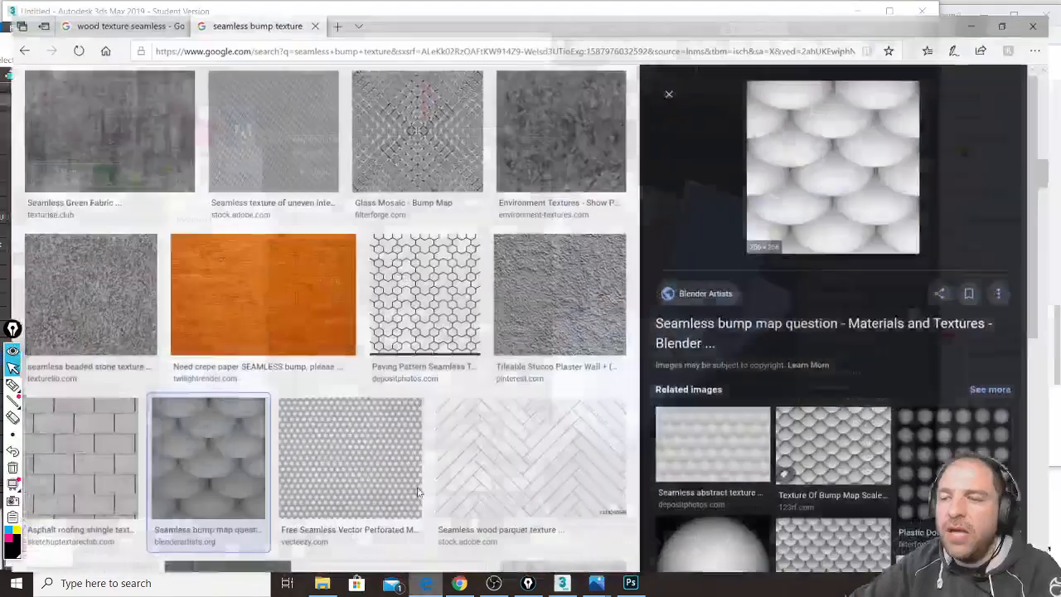
pyautogui.click(334, 10)
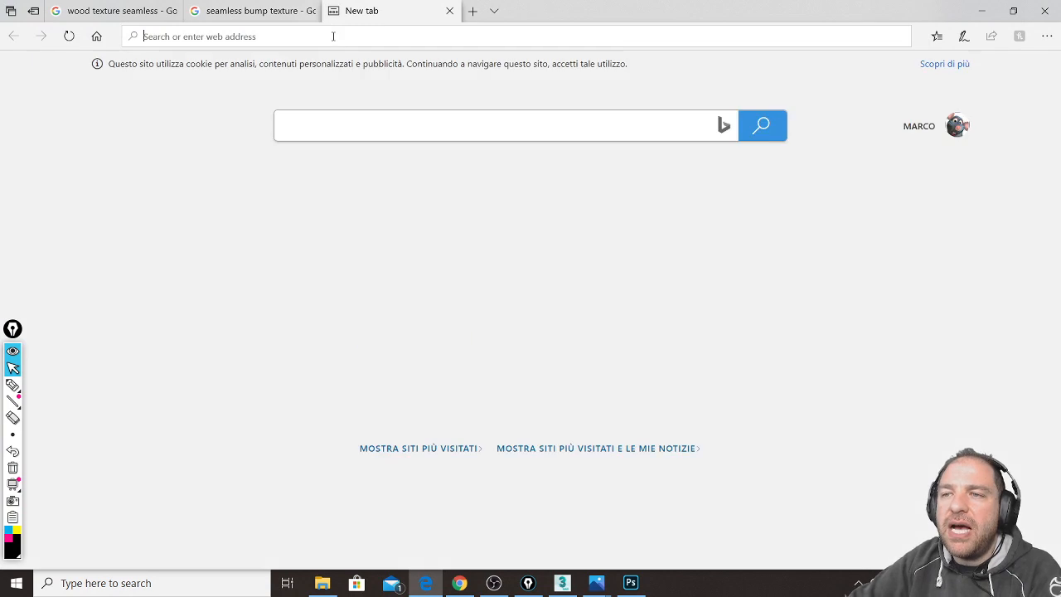
pyautogui.click(334, 37)
pyautogui.write('p')
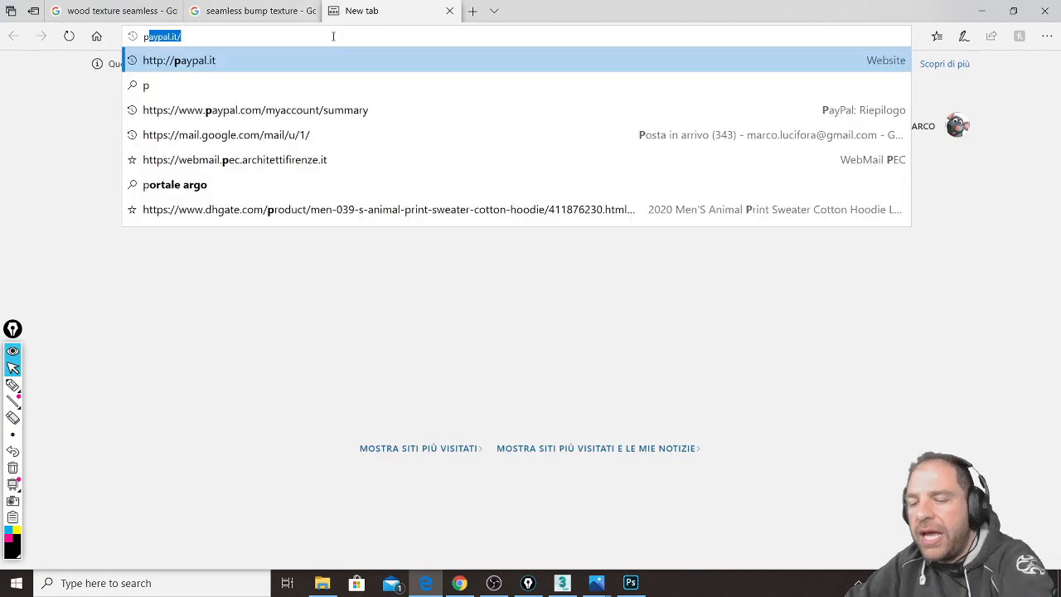
pyautogui.write('aintin')
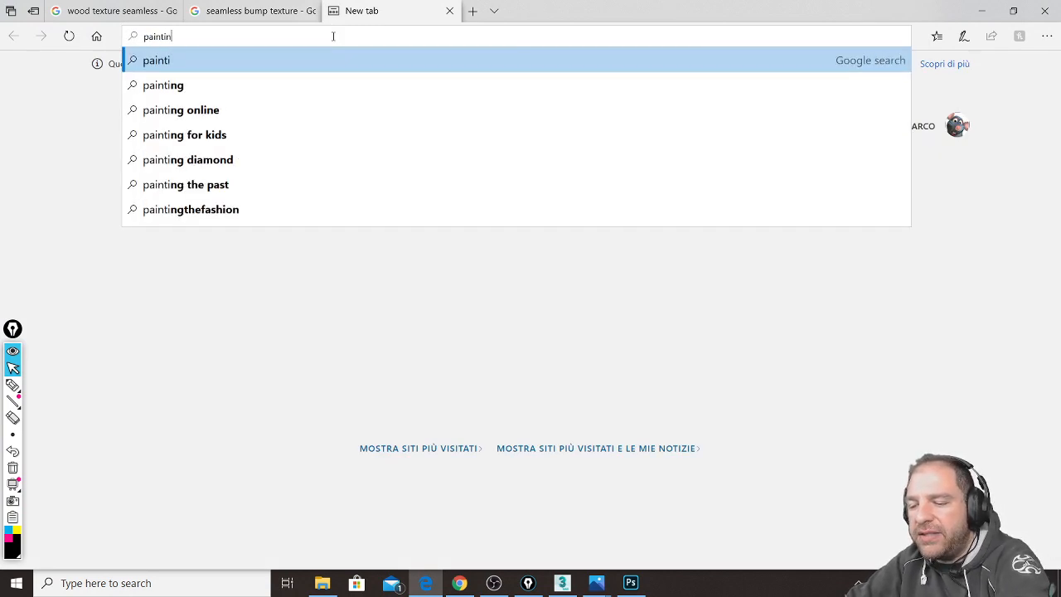
pyautogui.write('g text')
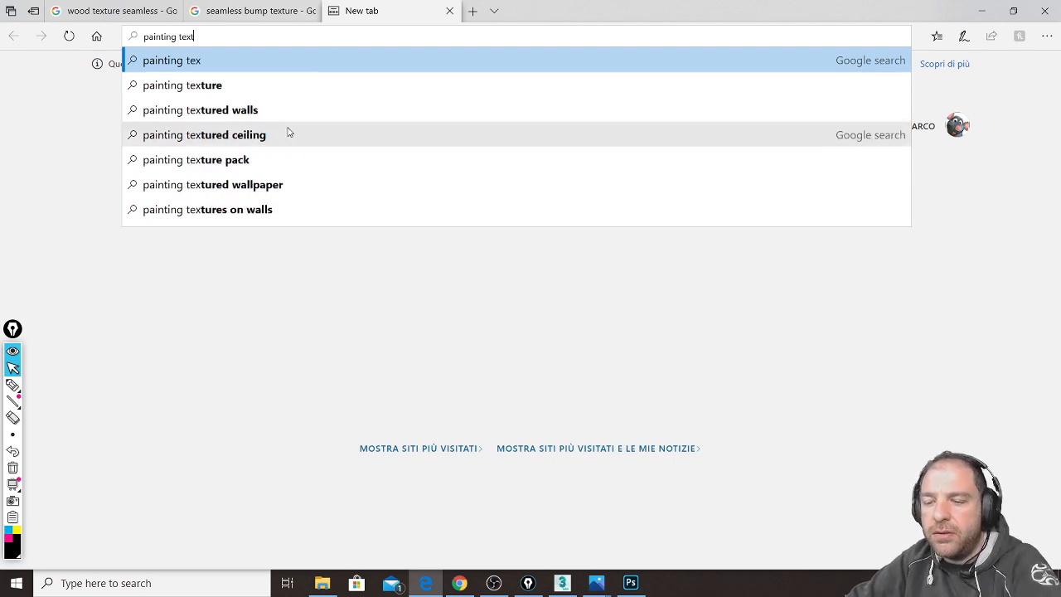
pyautogui.click(283, 81)
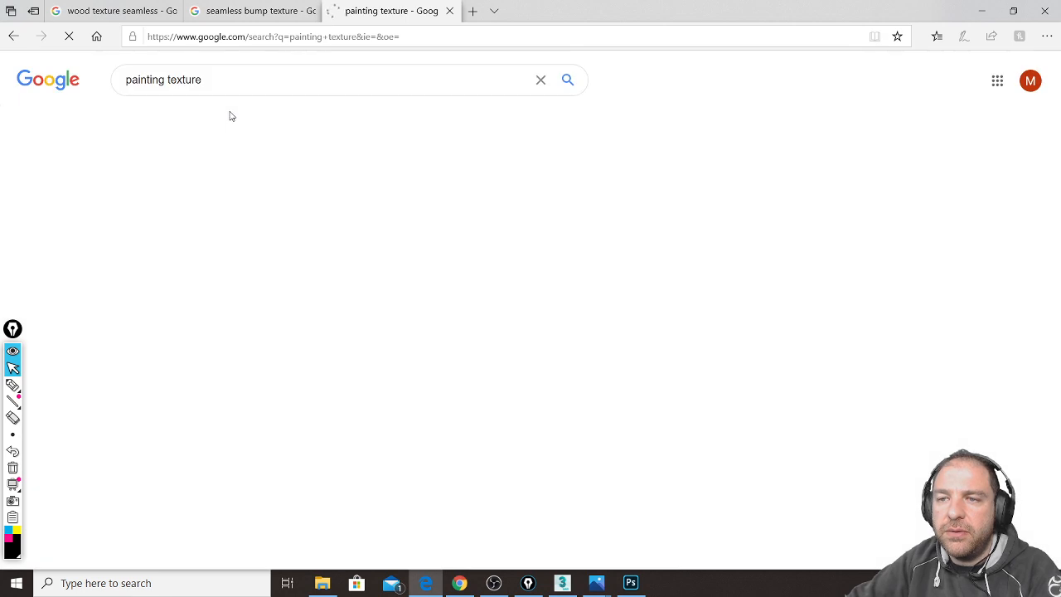
pyautogui.click(187, 116)
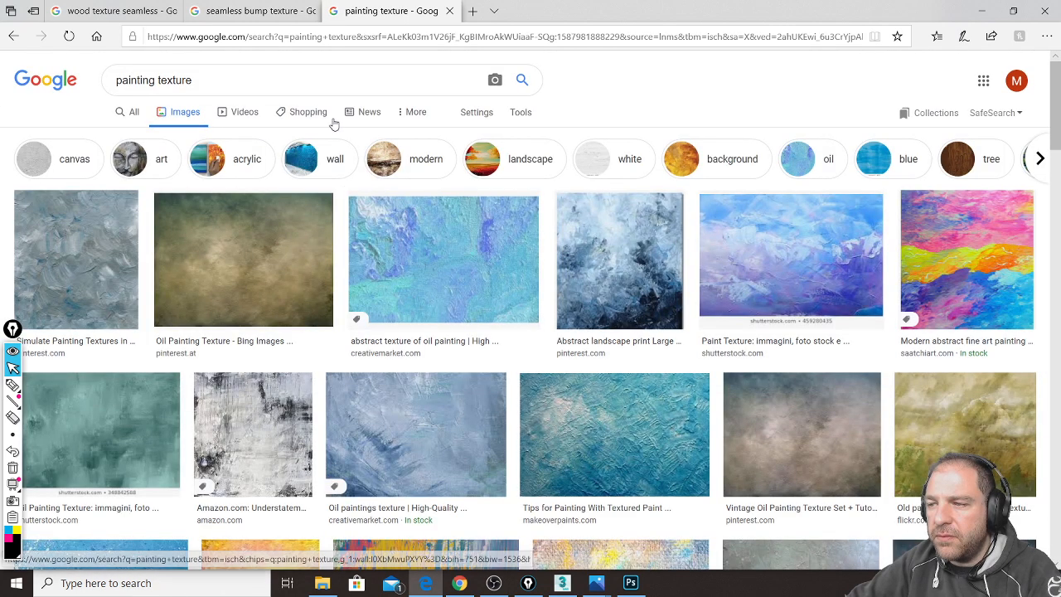
pyautogui.click(190, 85)
pyautogui.doubleClick(189, 86)
pyautogui.write('b')
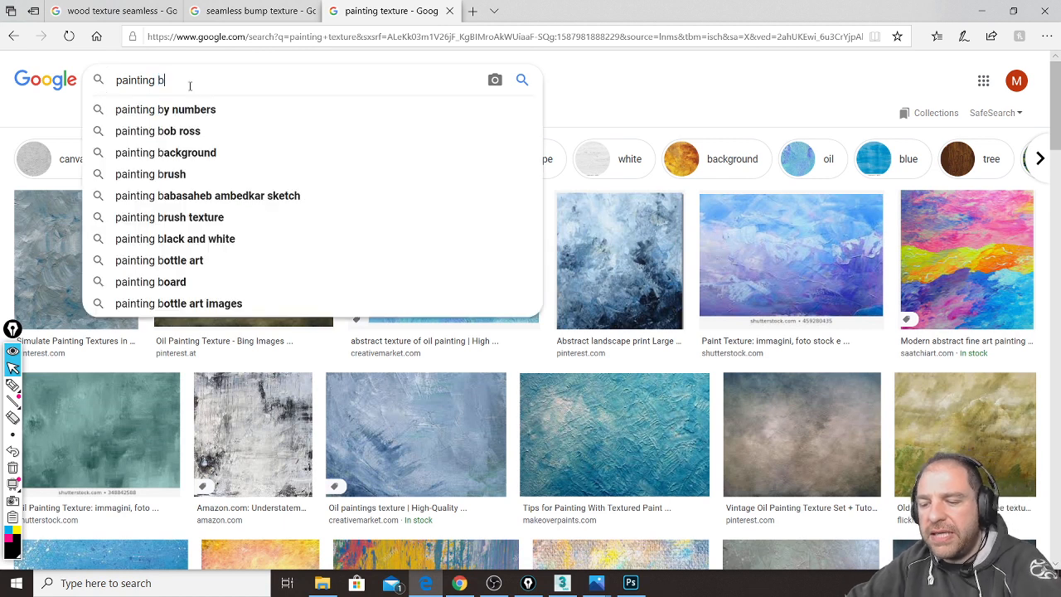
pyautogui.write('ob r')
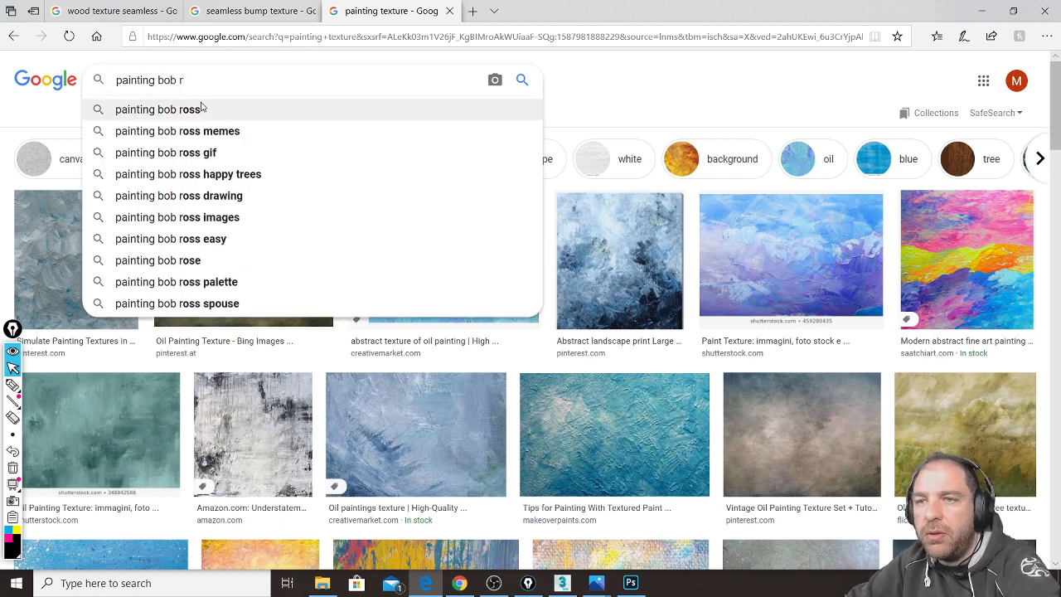
pyautogui.click(201, 109)
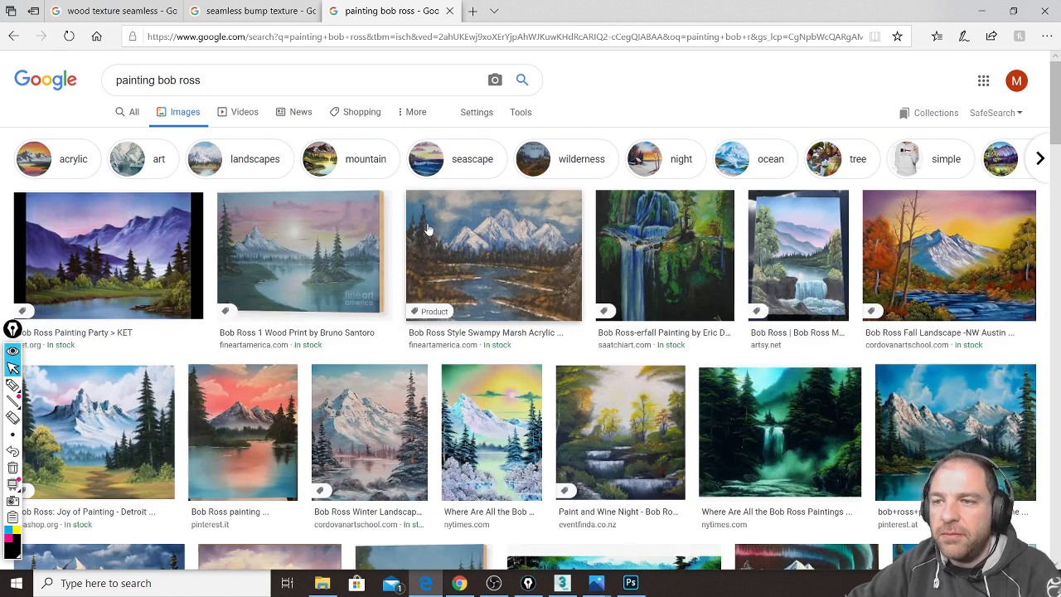
# Step: Preview the Bob Ross painting of snowy peaks, a lake and a cabin
pyautogui.scroll(-1, 339, 376)
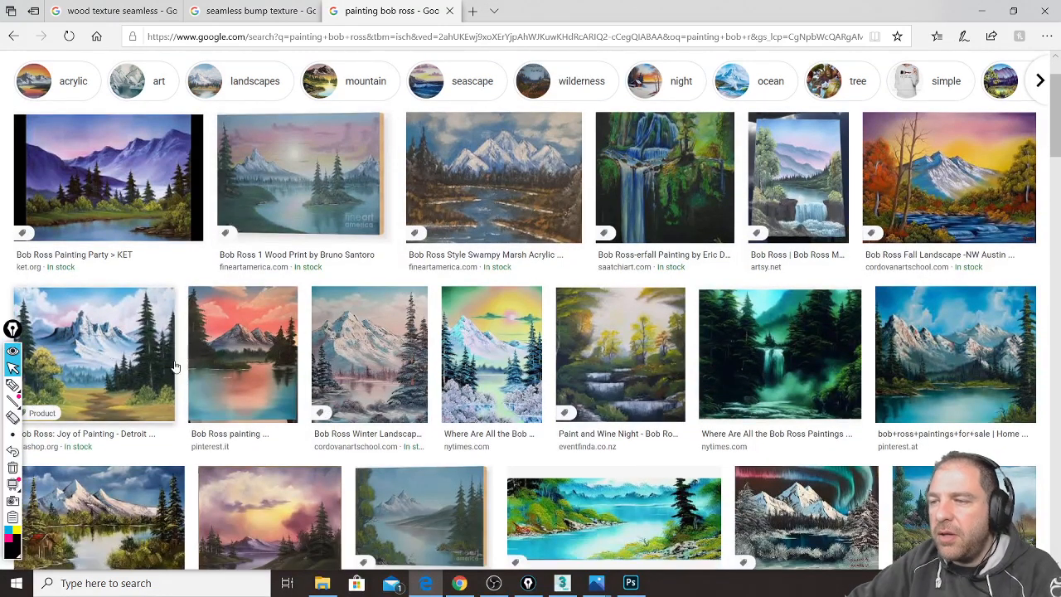
pyautogui.scroll(-2, 202, 365)
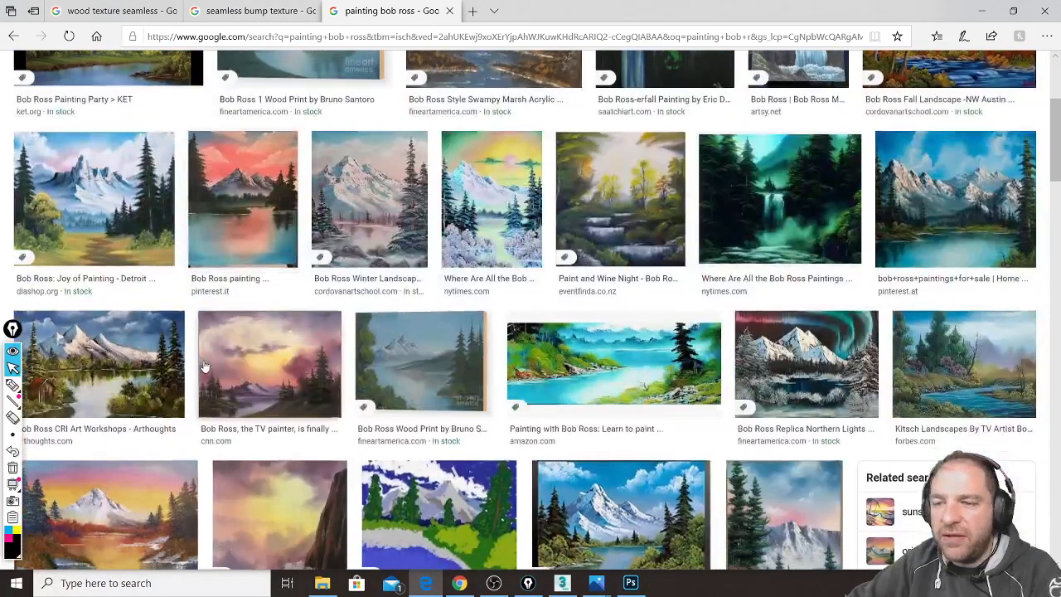
pyautogui.scroll(-2, 201, 365)
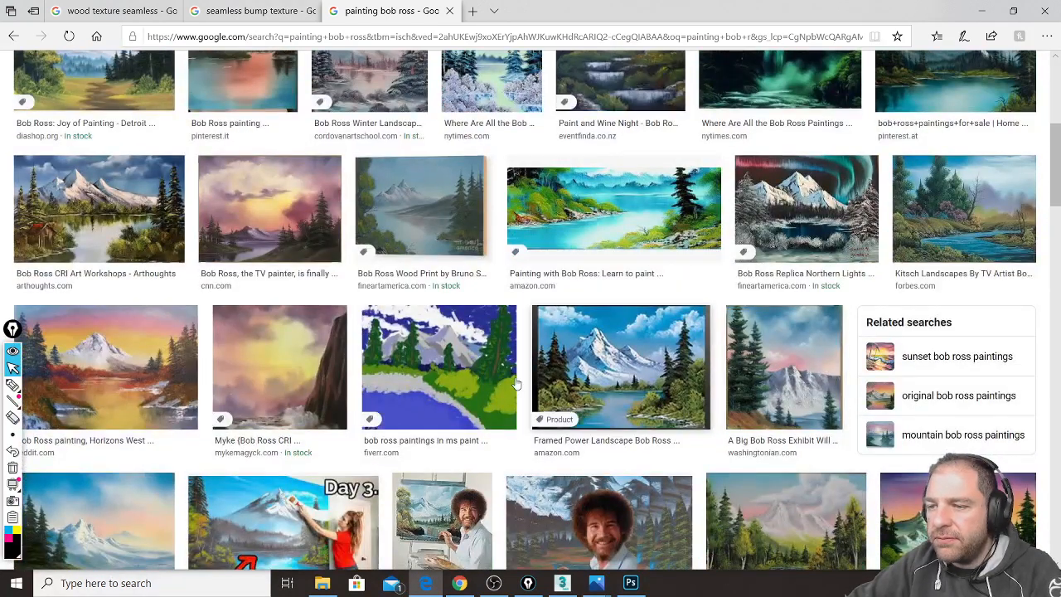
pyautogui.scroll(1, 751, 398)
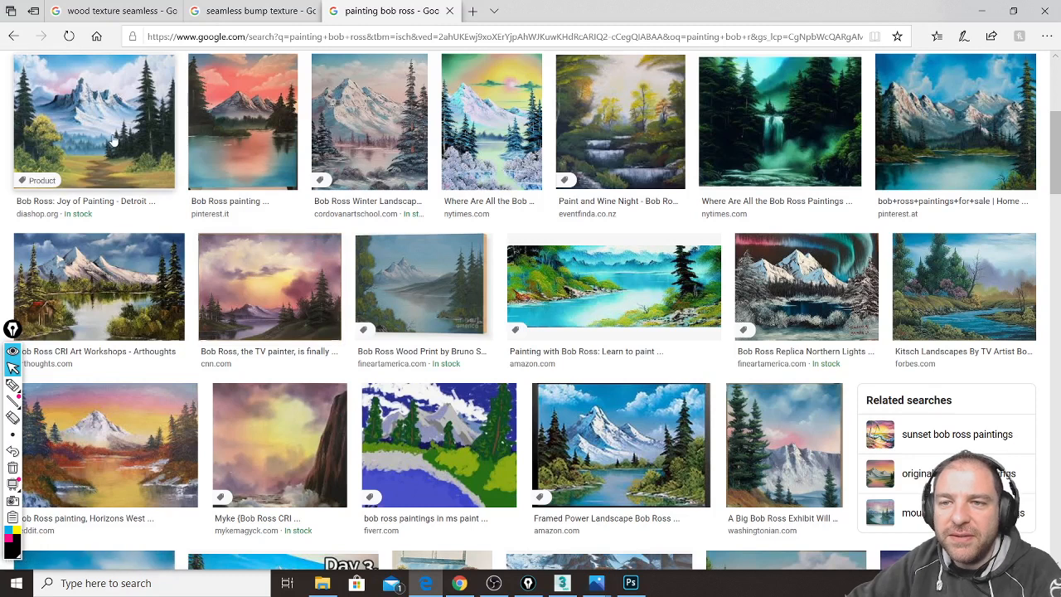
pyautogui.click(128, 278)
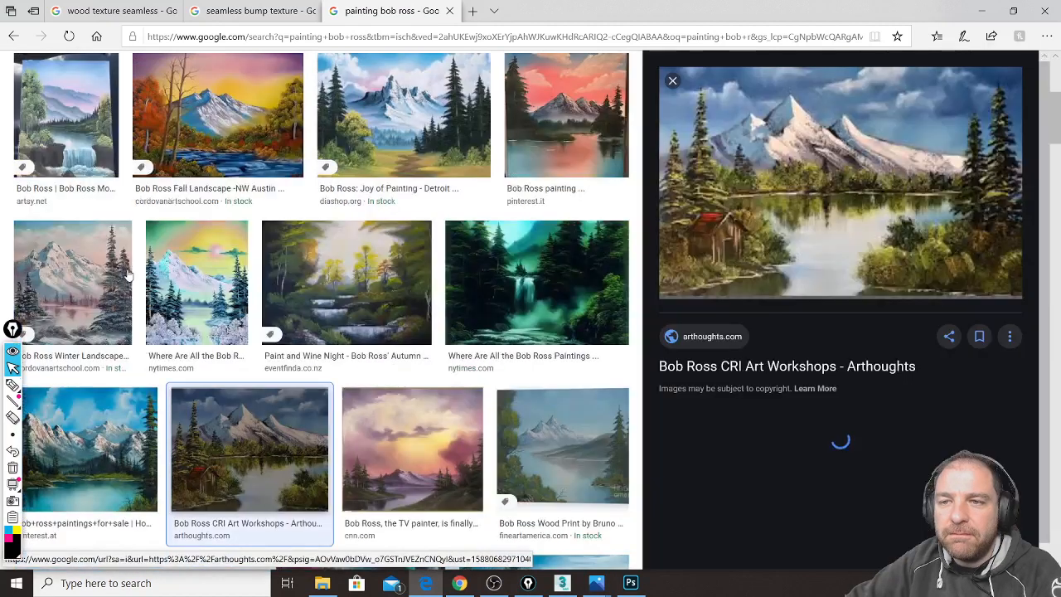
pyautogui.rightClick(829, 165)
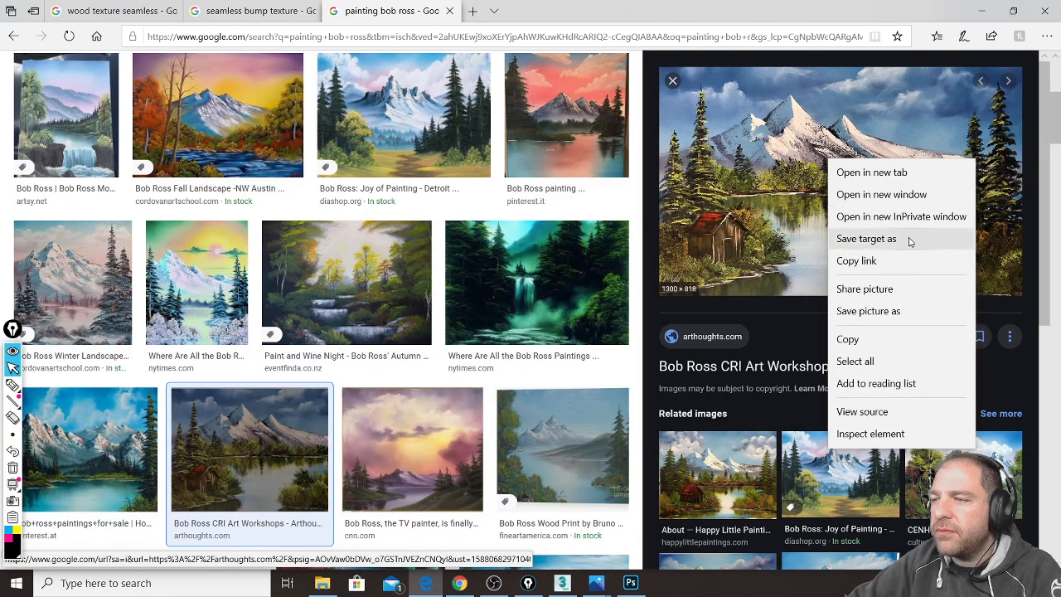
pyautogui.click(908, 241)
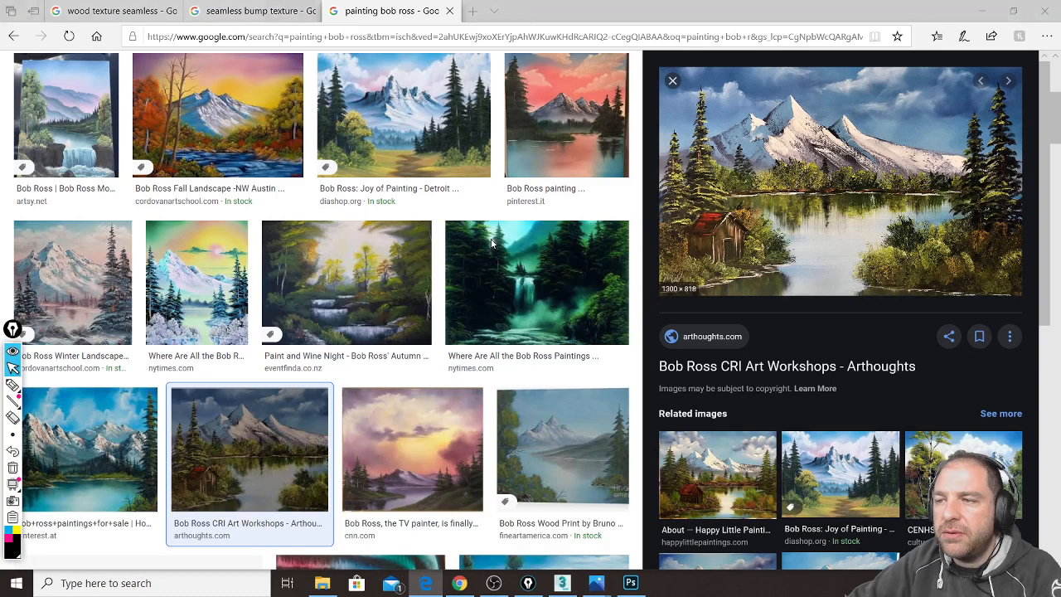
# Step: Save the painting as 'bob ross' JPEG in Desktop > TEXTURES, then close the search tab
pyautogui.click(483, 309)
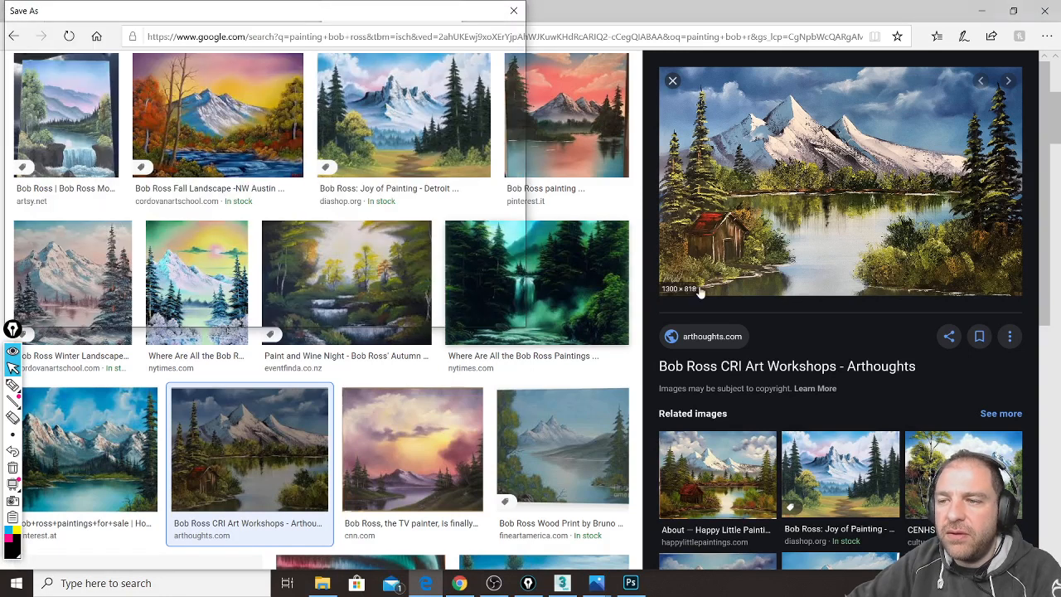
pyautogui.rightClick(802, 247)
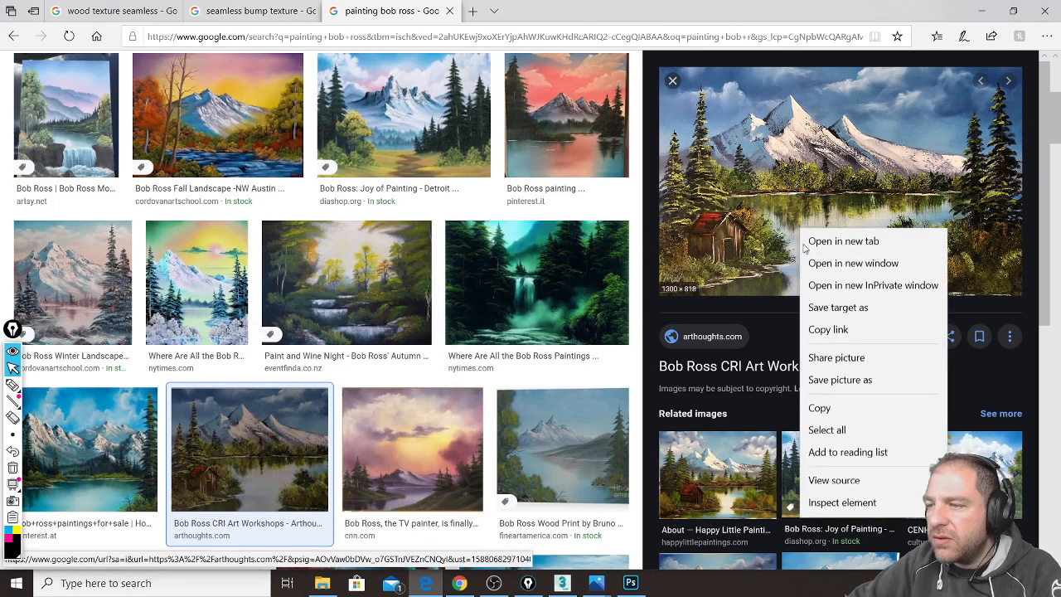
pyautogui.click(858, 389)
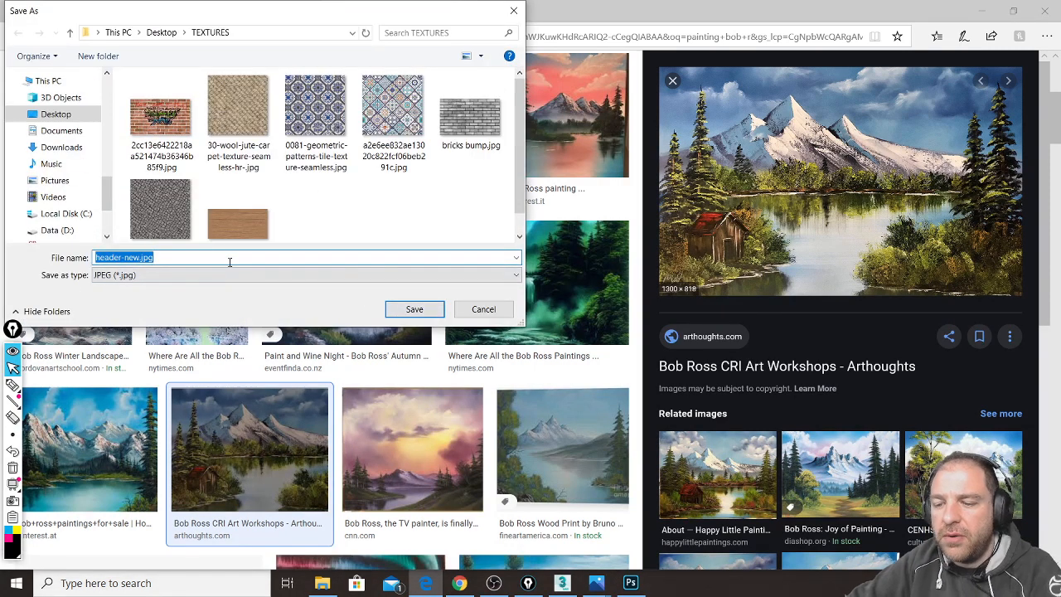
pyautogui.write('bob ross')
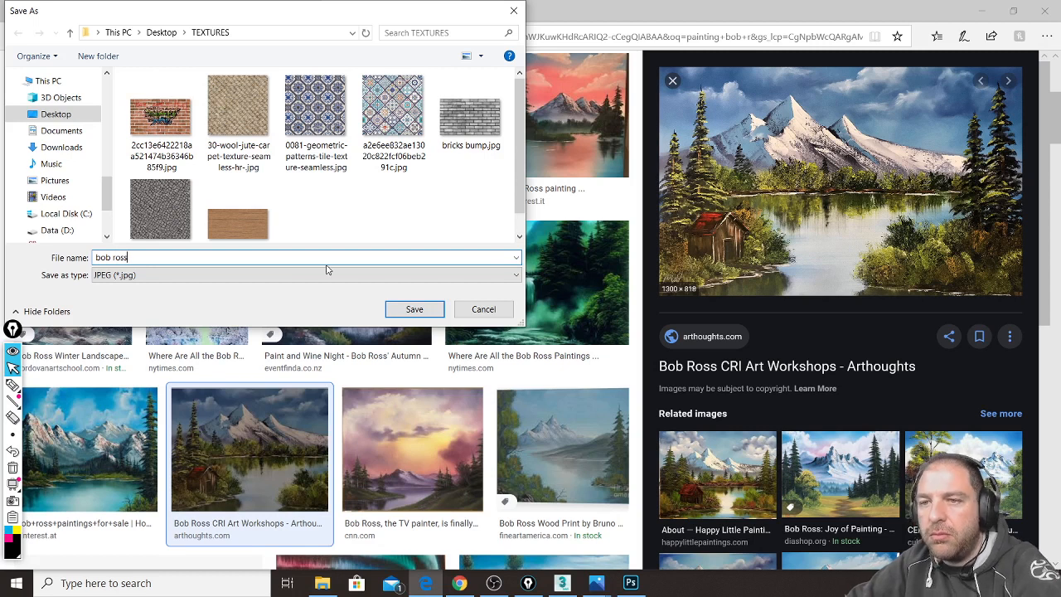
pyautogui.click(408, 308)
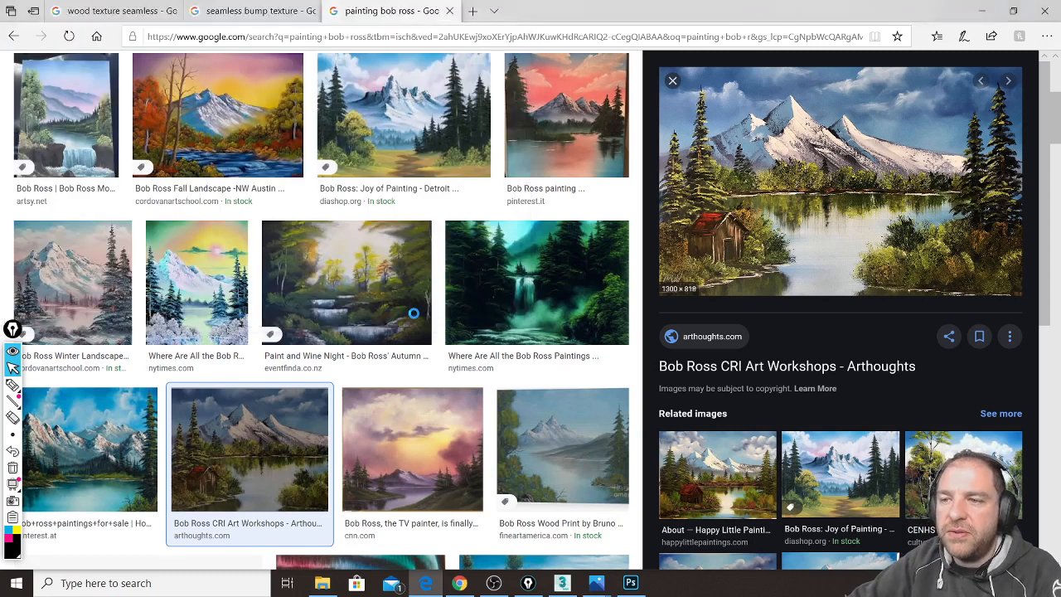
pyautogui.middleClick(391, 15)
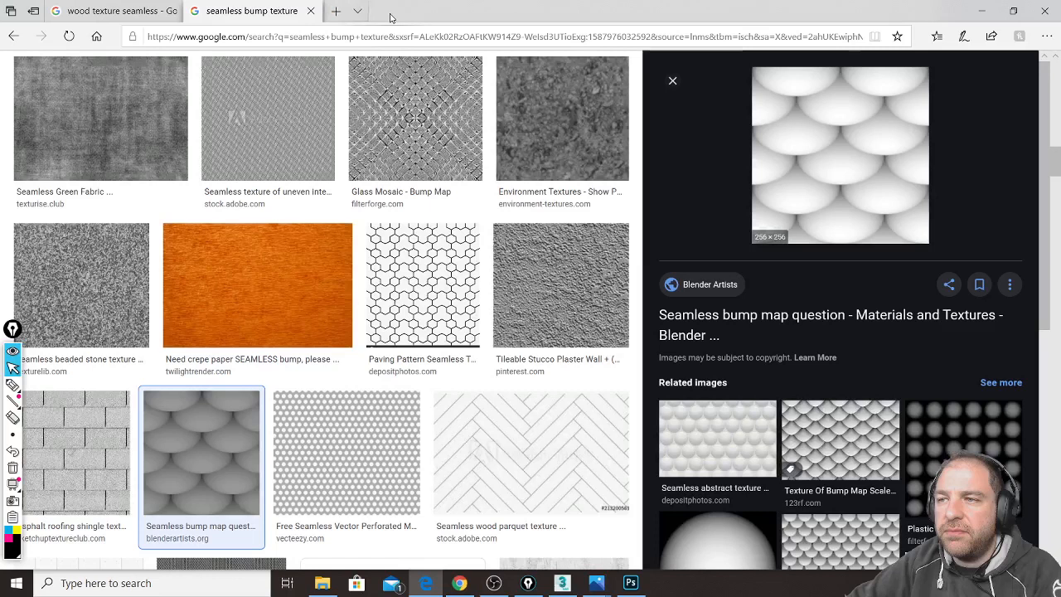
# Step: Set Box003's Width to 129.565 cm and Height to 103.134 cm in the Modify panel
pyautogui.click(564, 584)
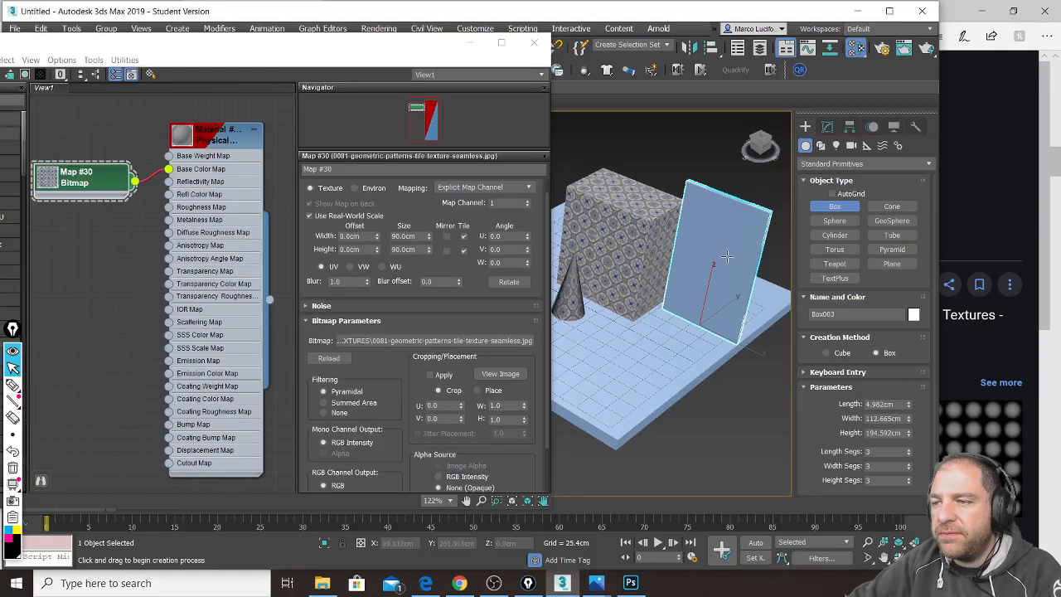
pyautogui.click(828, 126)
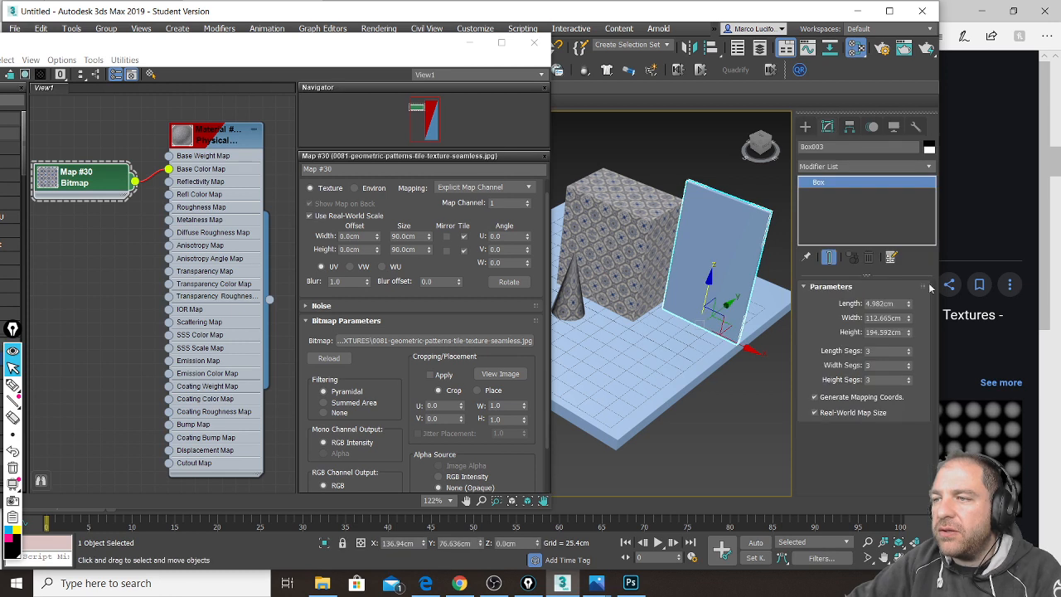
pyautogui.moveTo(910, 321); pyautogui.dragTo(909, 357)
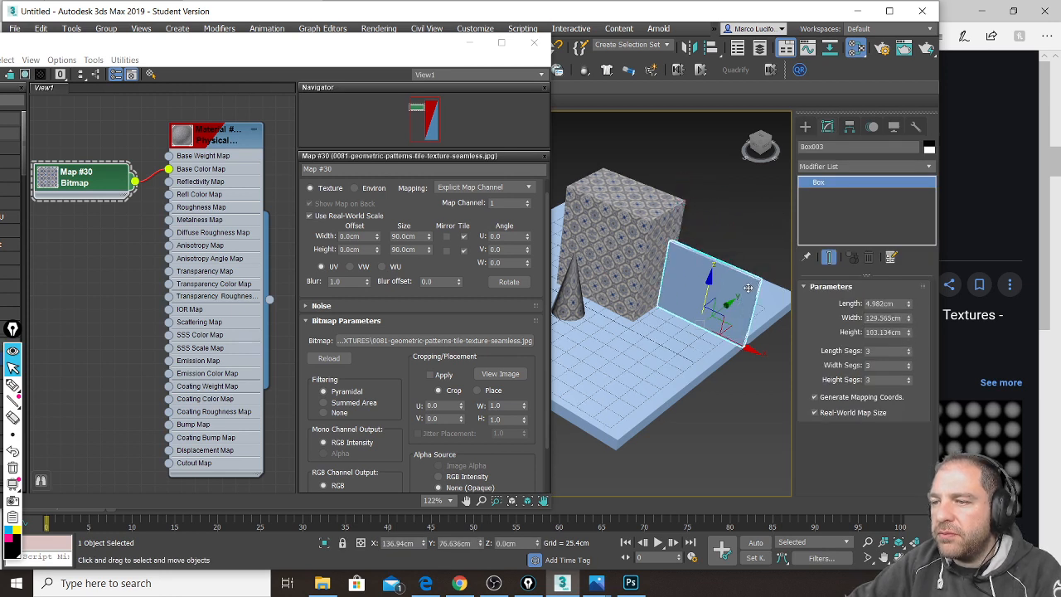
pyautogui.moveTo(697, 264); pyautogui.dragTo(668, 260, button='middle')
pyautogui.scroll(5, 701, 275)
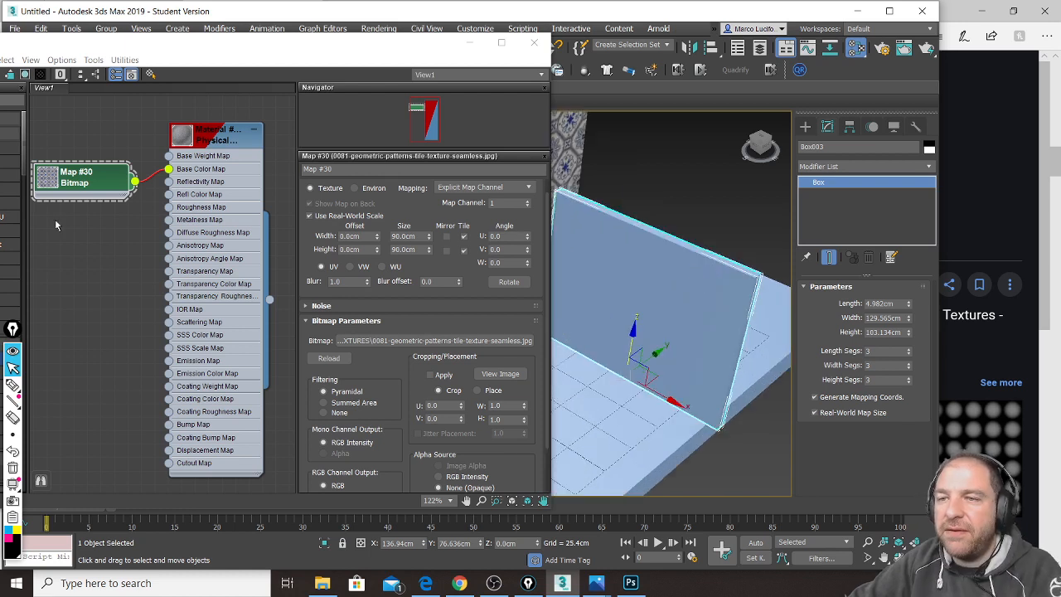
pyautogui.scroll(-3, 142, 221)
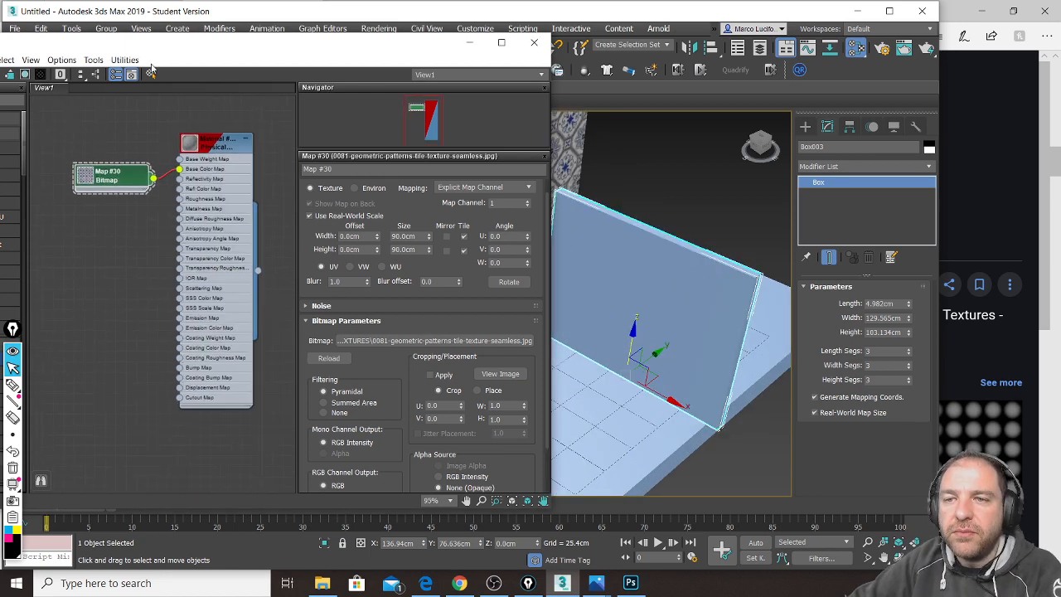
# Step: Add a Physical Material with the bob ross.jpg bitmap wired into its Base Color Map
pyautogui.moveTo(177, 48); pyautogui.dragTo(370, 45)
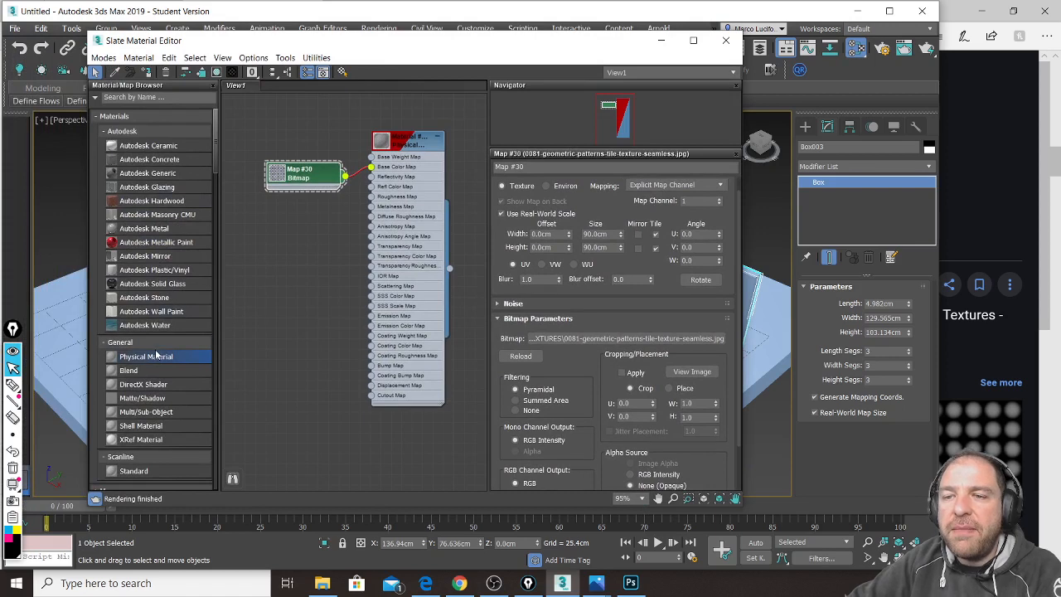
pyautogui.moveTo(168, 356); pyautogui.dragTo(284, 327)
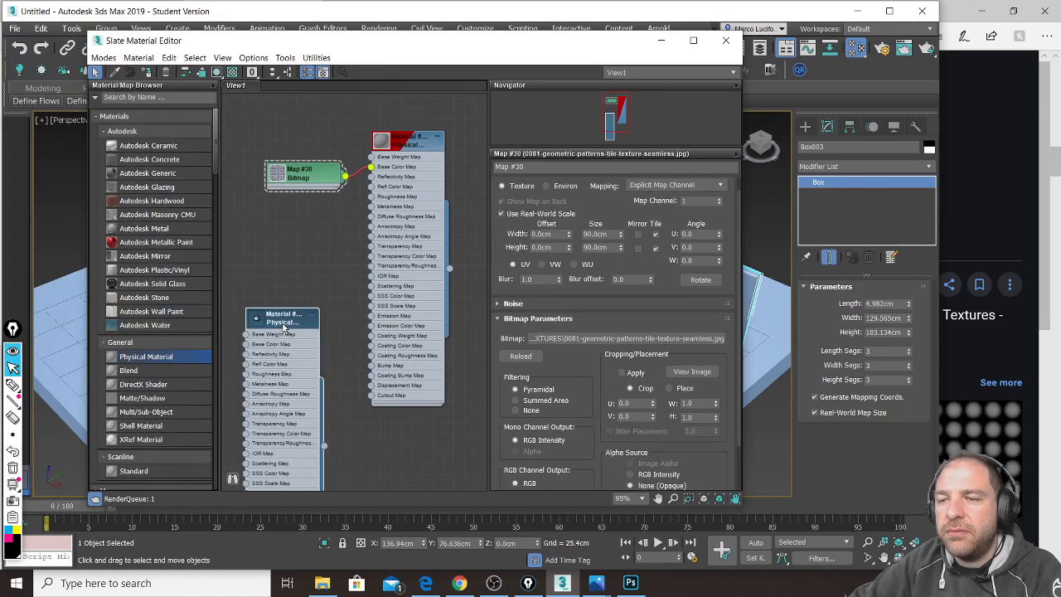
pyautogui.click(322, 583)
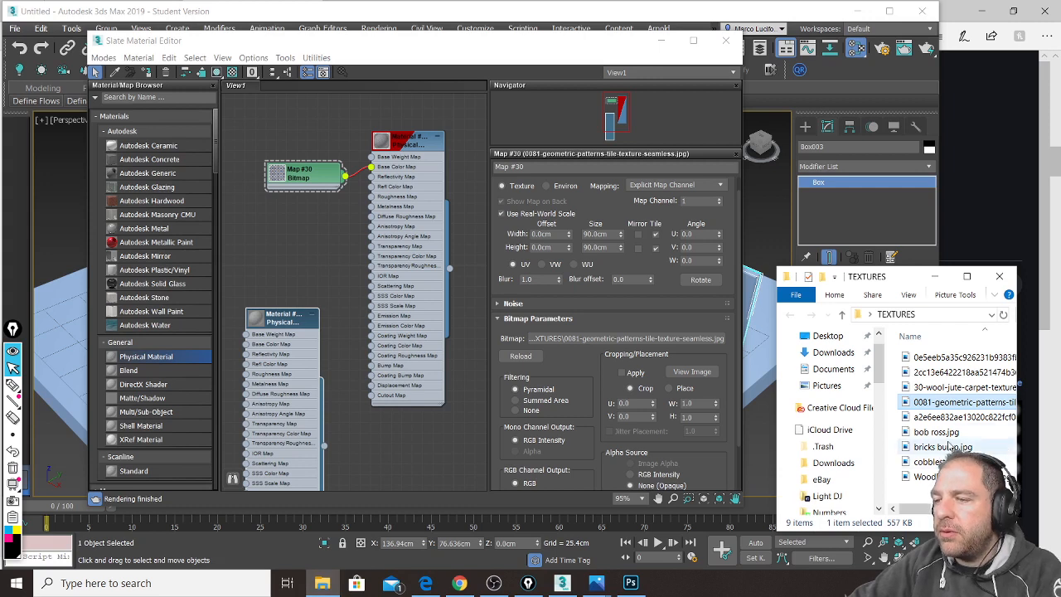
pyautogui.moveTo(948, 435); pyautogui.dragTo(255, 270)
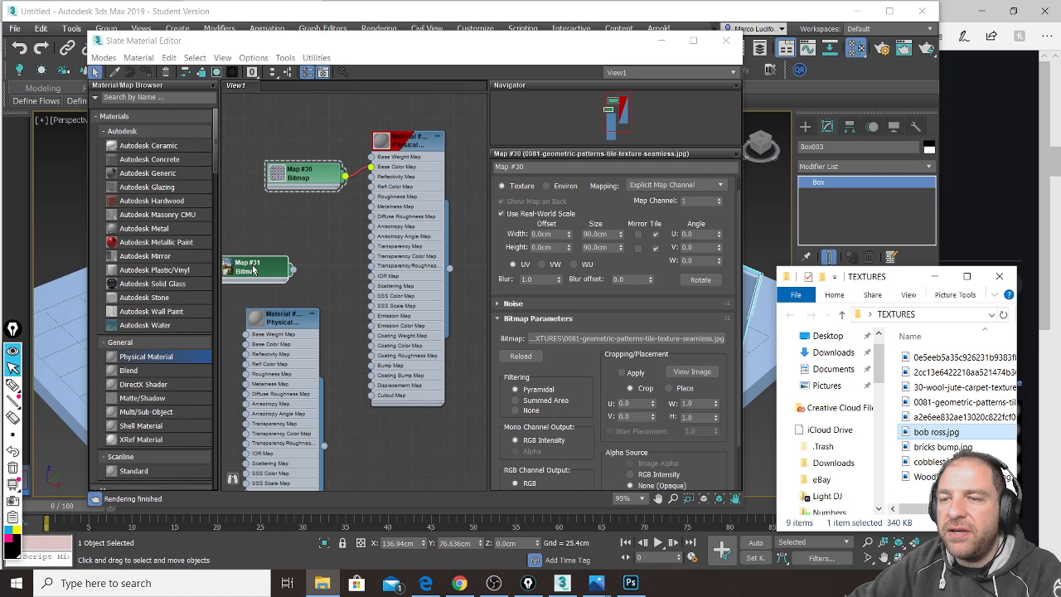
pyautogui.click(290, 329)
pyautogui.moveTo(300, 314); pyautogui.dragTo(353, 293)
pyautogui.moveTo(259, 275); pyautogui.dragTo(271, 314)
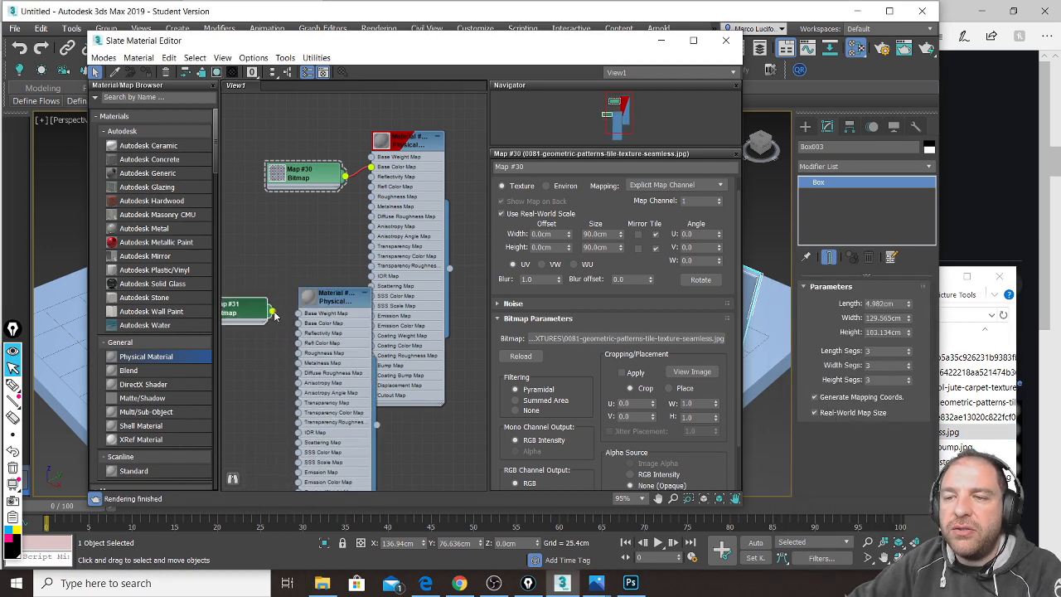
pyautogui.moveTo(297, 325)
pyautogui.mouseDown()
pyautogui.moveTo(281, 322)
pyautogui.moveTo(297, 323)
pyautogui.mouseUp()
pyautogui.moveTo(232, 310); pyautogui.dragTo(253, 320)
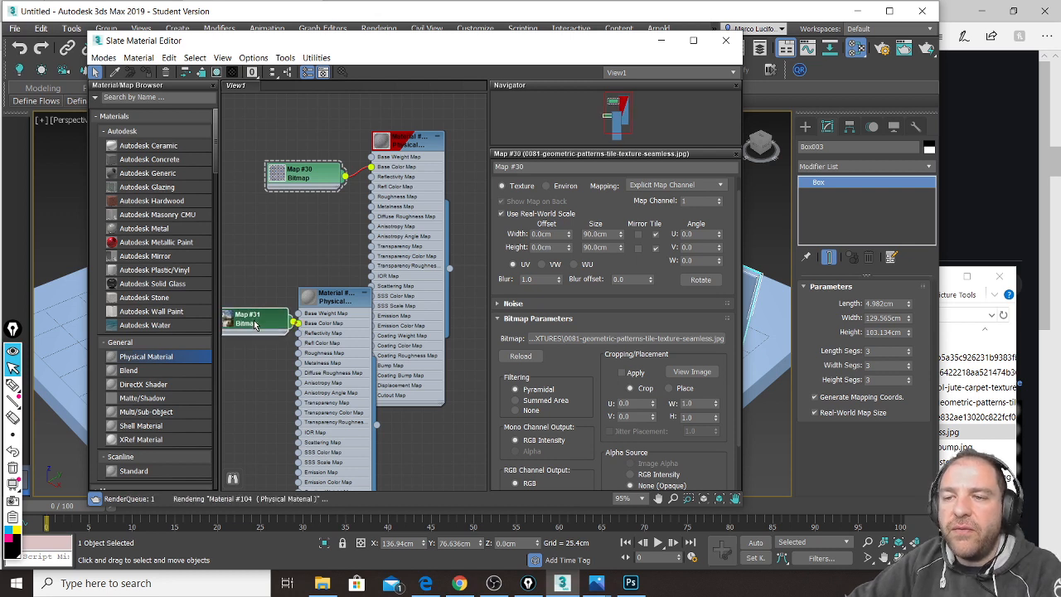
# Step: Assign the new bob ross material to the Box003 panel
pyautogui.scroll(1, 332, 331)
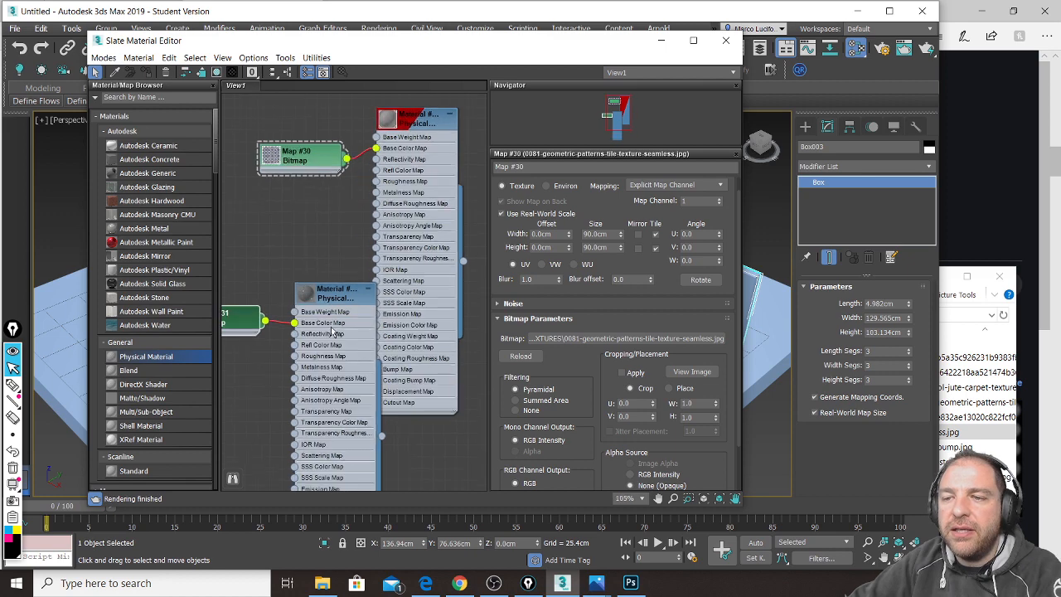
pyautogui.scroll(3, 332, 330)
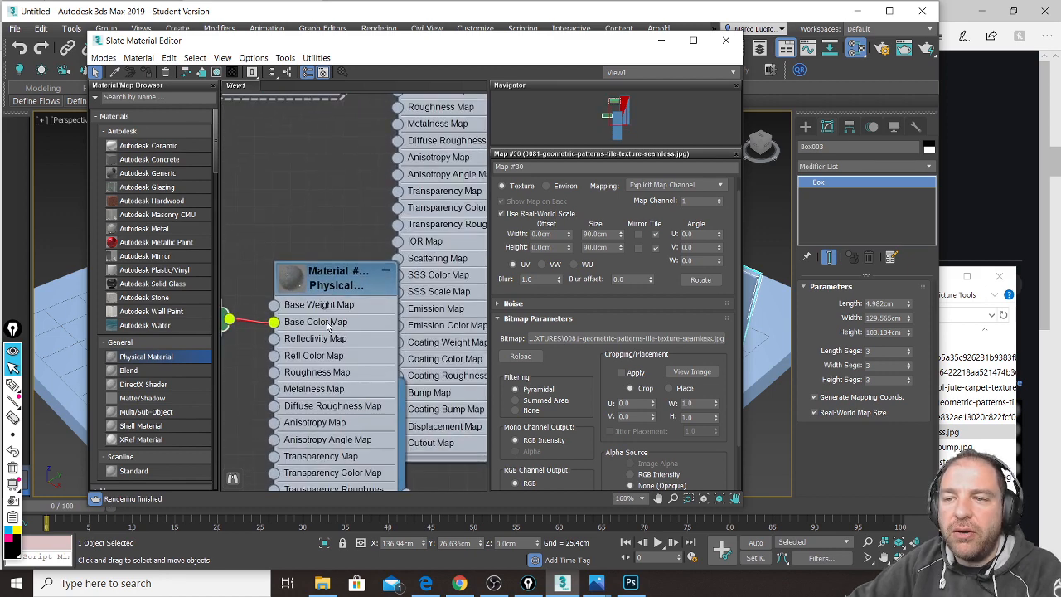
pyautogui.moveTo(506, 45); pyautogui.dragTo(420, 20)
pyautogui.moveTo(273, 261); pyautogui.dragTo(249, 177)
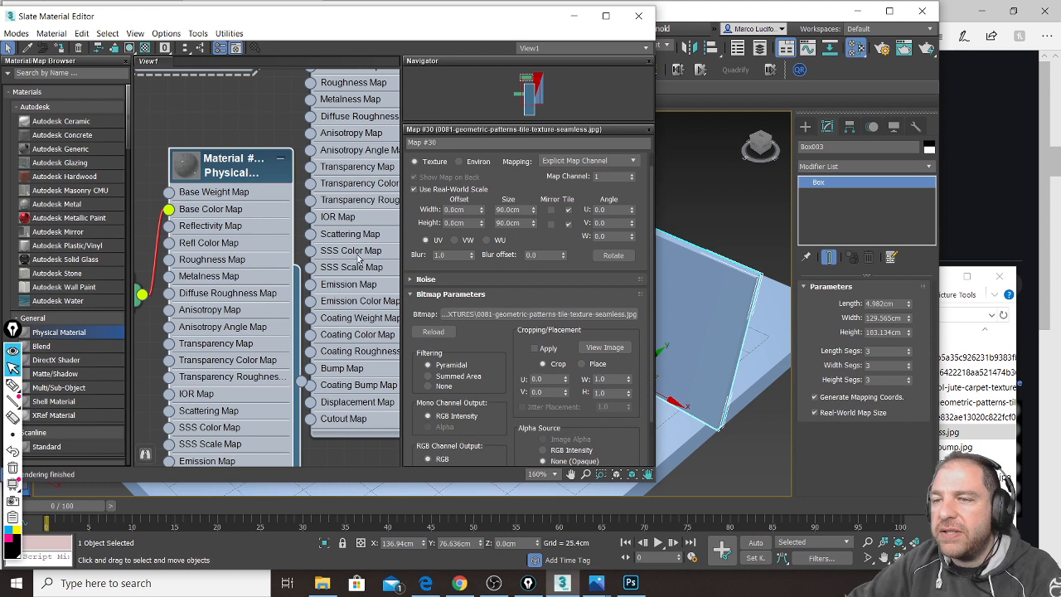
pyautogui.moveTo(304, 383); pyautogui.dragTo(713, 327)
# Step: Turn on Show Shaded Material in Viewport so Box003 shows the Bob Ross painting, zooming in to check it
pyautogui.moveTo(532, 20); pyautogui.dragTo(516, 44)
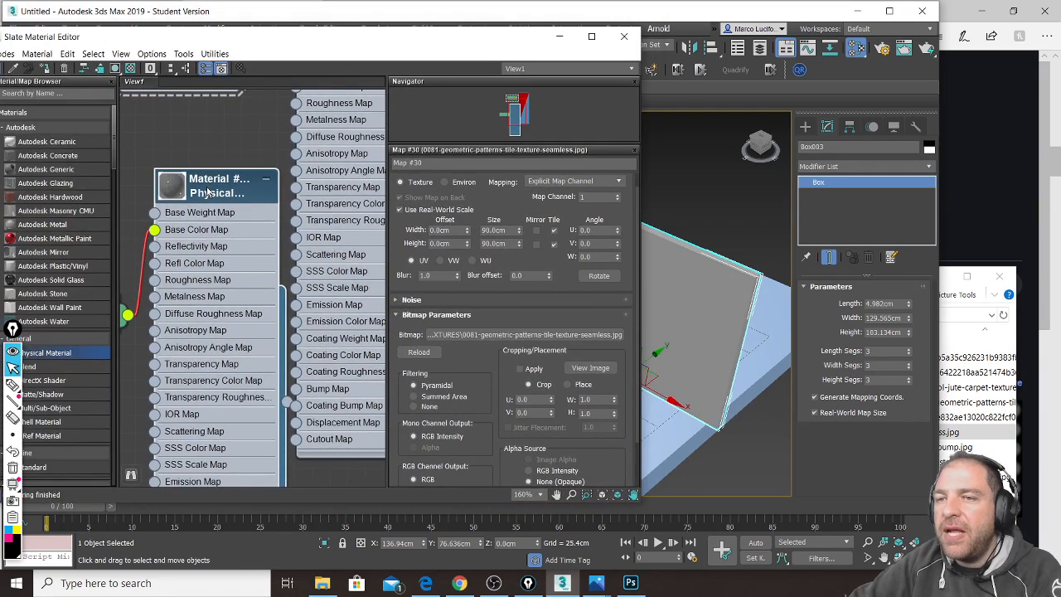
pyautogui.click(115, 69)
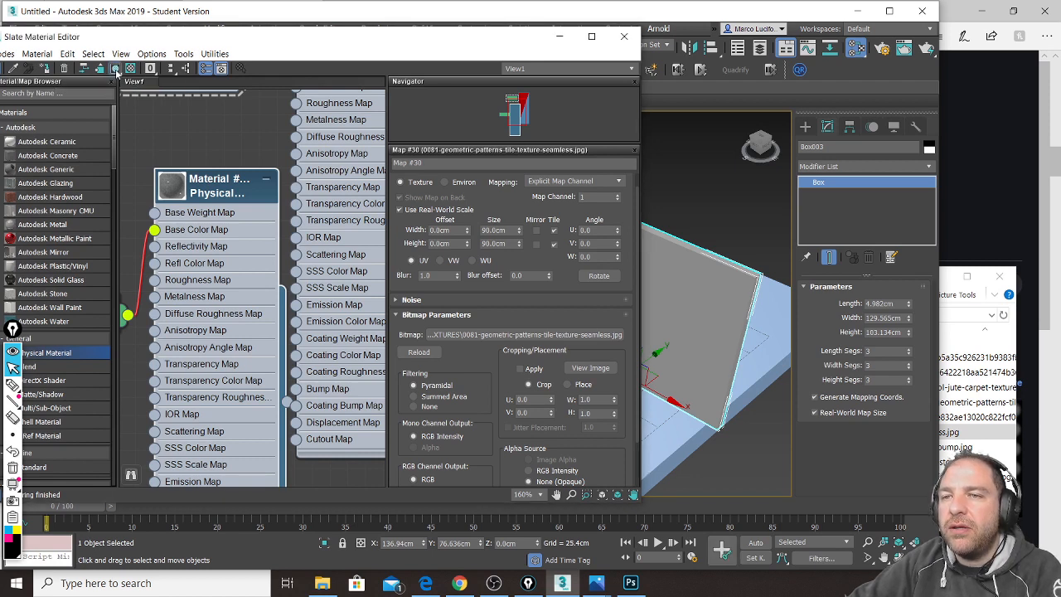
pyautogui.moveTo(505, 38); pyautogui.dragTo(305, 17)
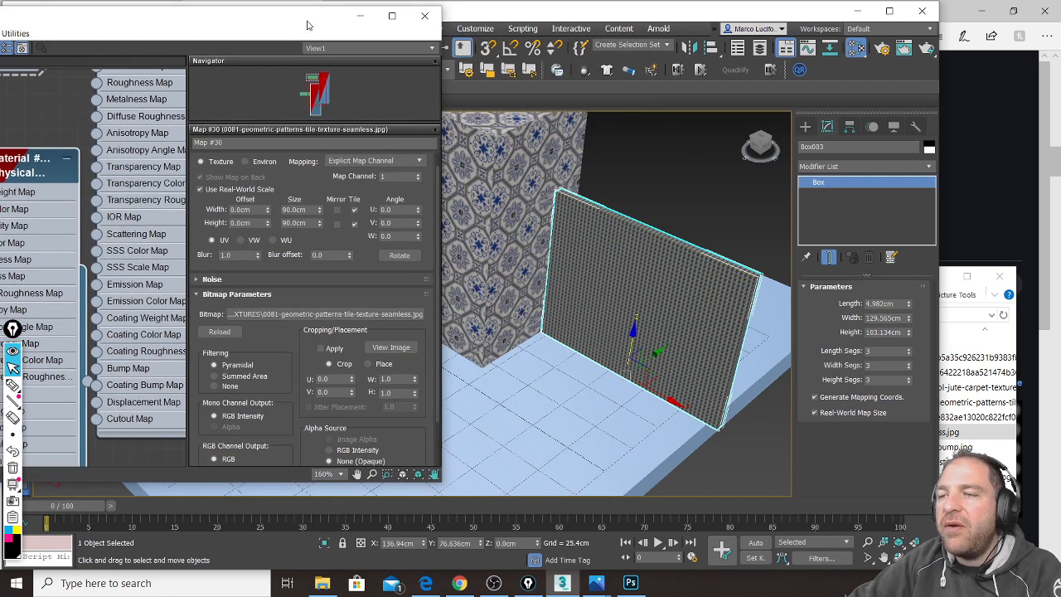
pyautogui.scroll(2, 646, 242)
pyautogui.scroll(5, 646, 240)
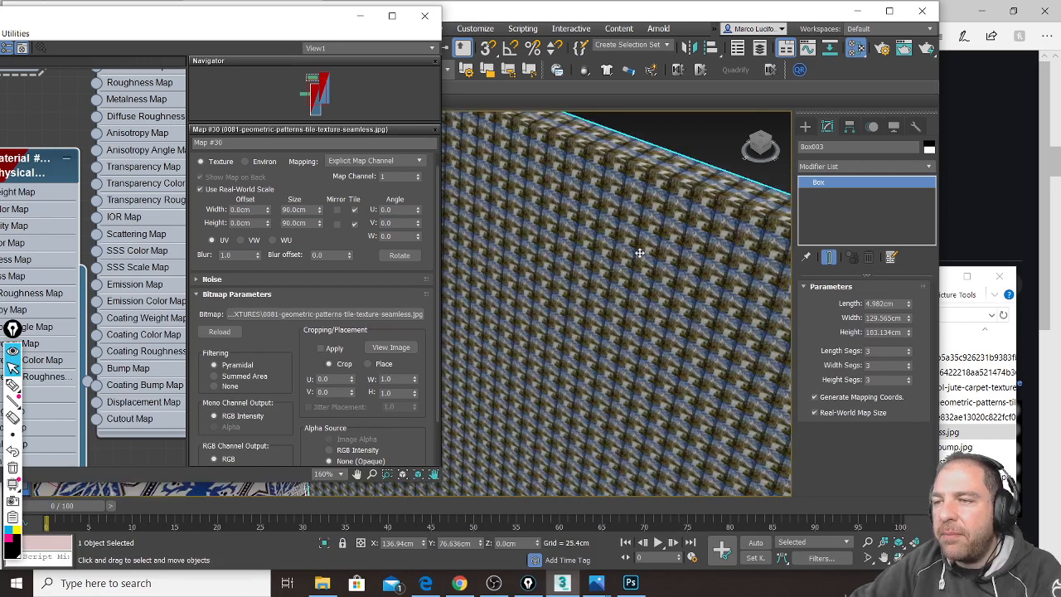
pyautogui.scroll(2, 656, 231)
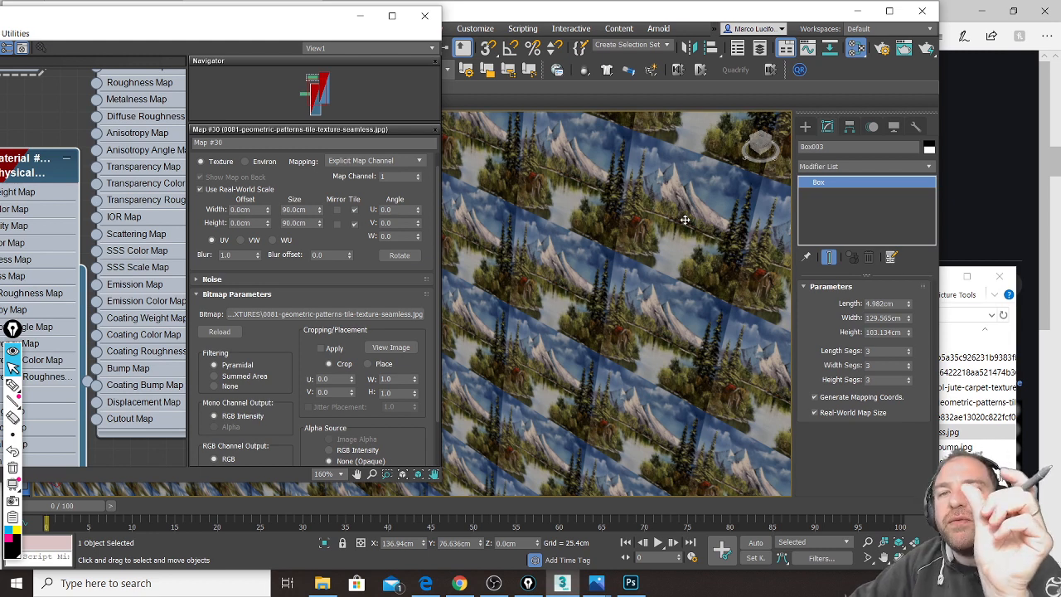
# Step: Zoom back out to see the many small tiles, then switch to the browser window
pyautogui.scroll(-8, 685, 219)
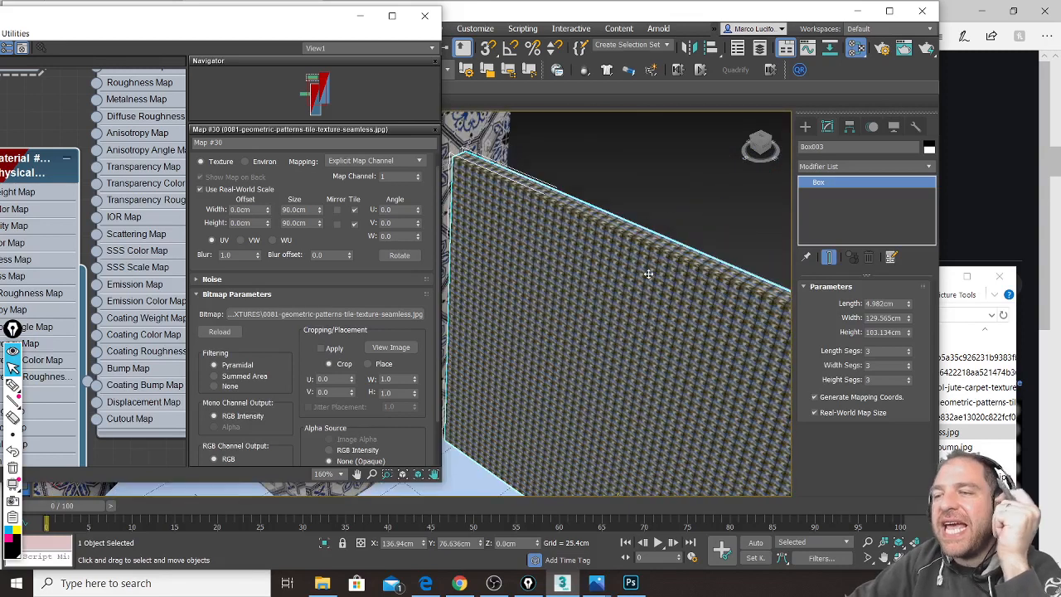
pyautogui.scroll(-4, 649, 274)
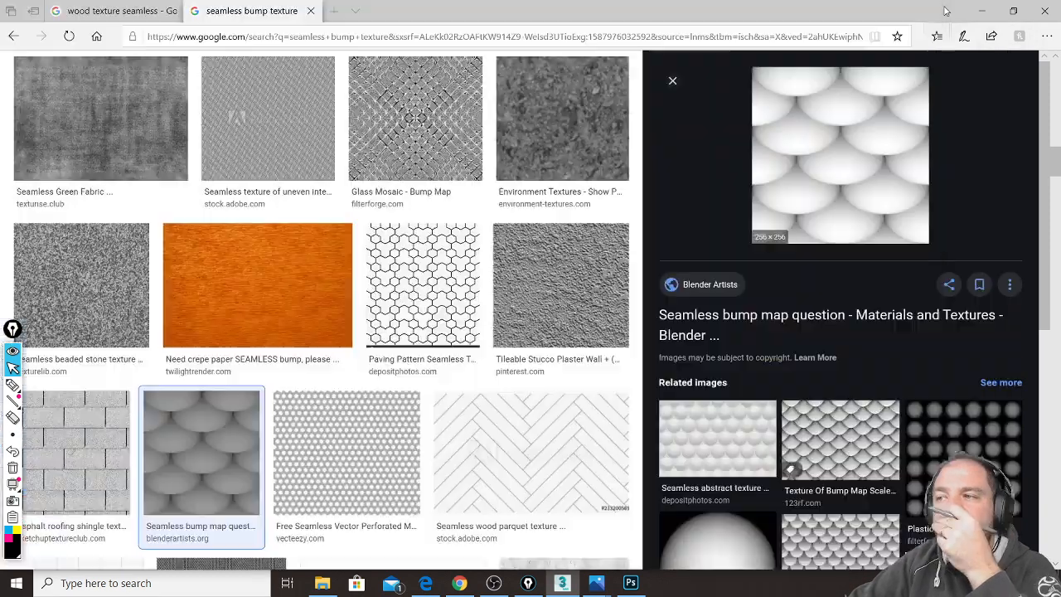
pyautogui.click(958, 8)
# Step: Bring the live chat window forward, then shift the Slate Material Editor right and reposition its Material node
pyautogui.click(993, 8)
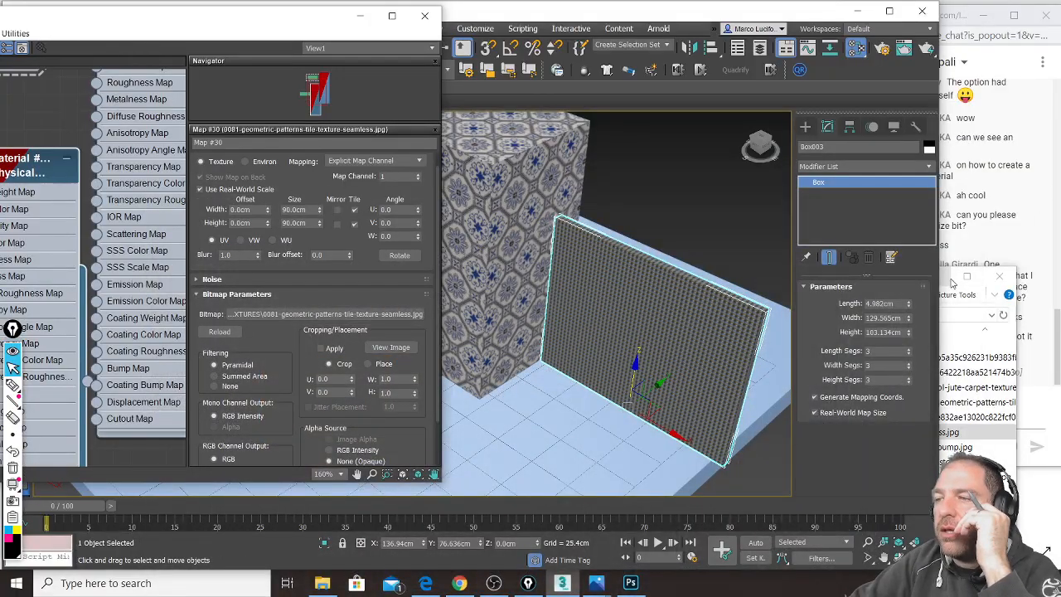
pyautogui.click(959, 12)
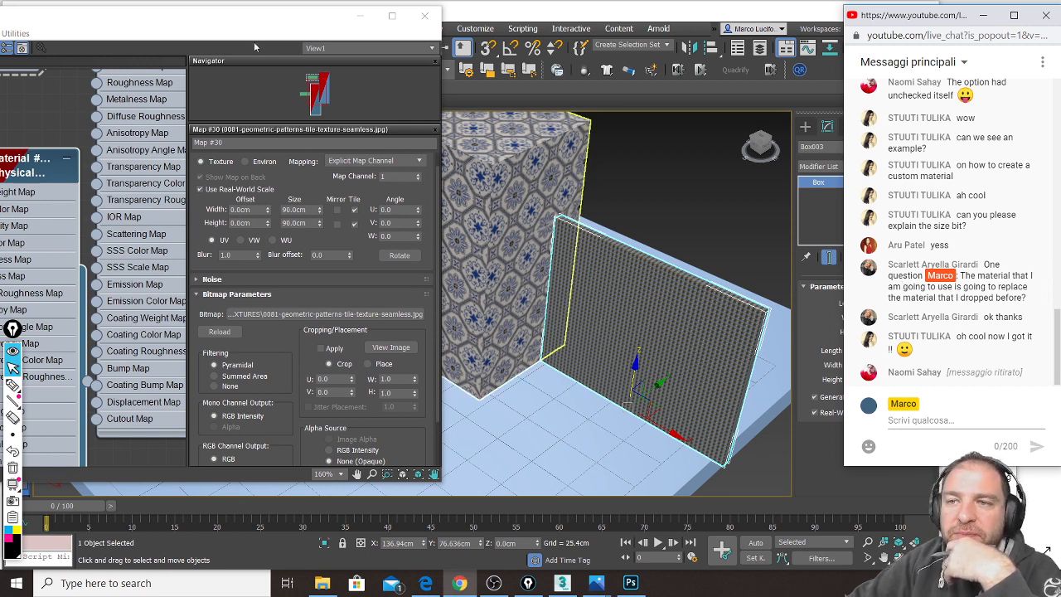
pyautogui.moveTo(126, 27); pyautogui.dragTo(260, 28)
pyautogui.moveTo(150, 180); pyautogui.dragTo(169, 218)
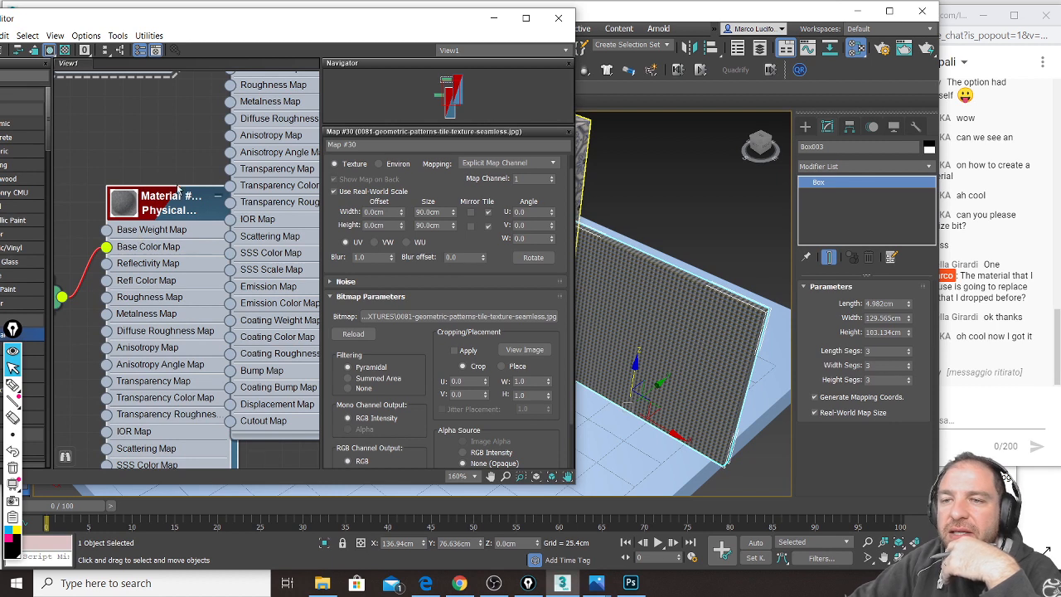
# Step: Open the Map #31 bob ross.jpg bitmap parameters, revealing its 2.54cm real-world Size Width and Height fields
pyautogui.moveTo(110, 170); pyautogui.dragTo(223, 158, button='middle')
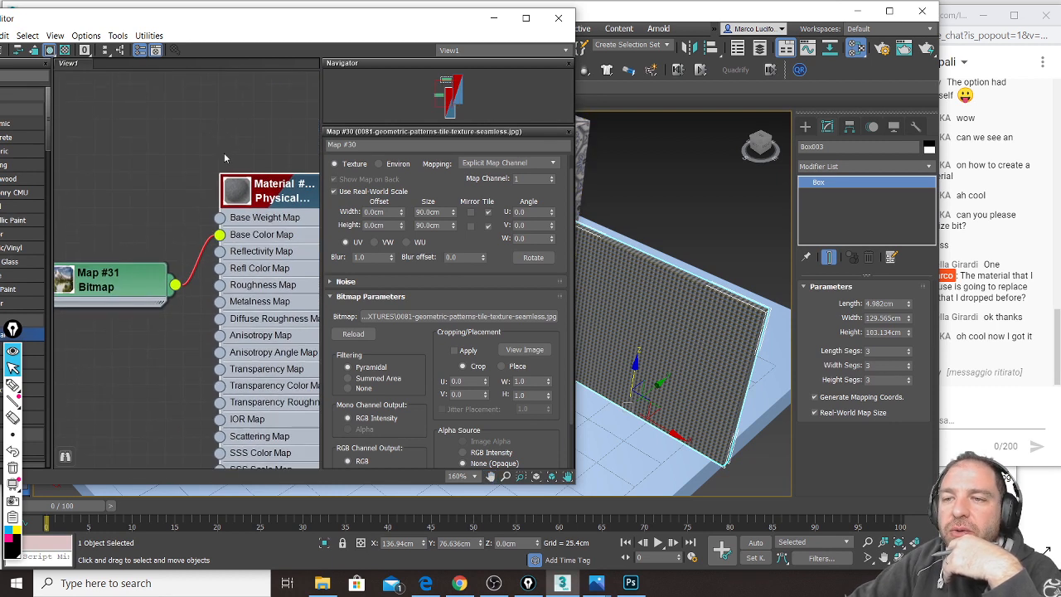
pyautogui.doubleClick(118, 285)
pyautogui.moveTo(119, 285); pyautogui.dragTo(133, 216)
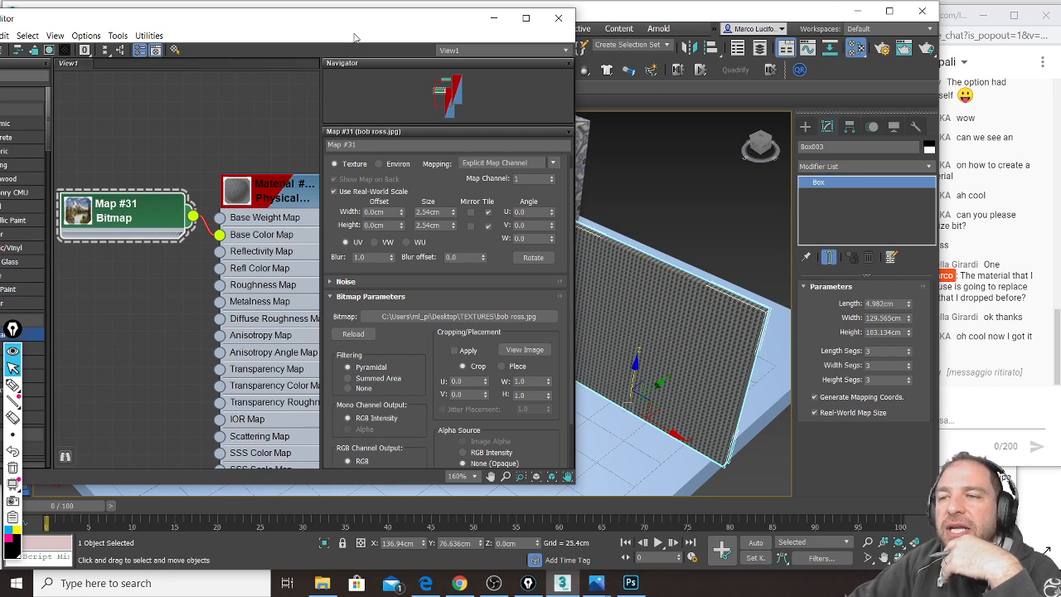
pyautogui.moveTo(311, 30); pyautogui.dragTo(276, 27)
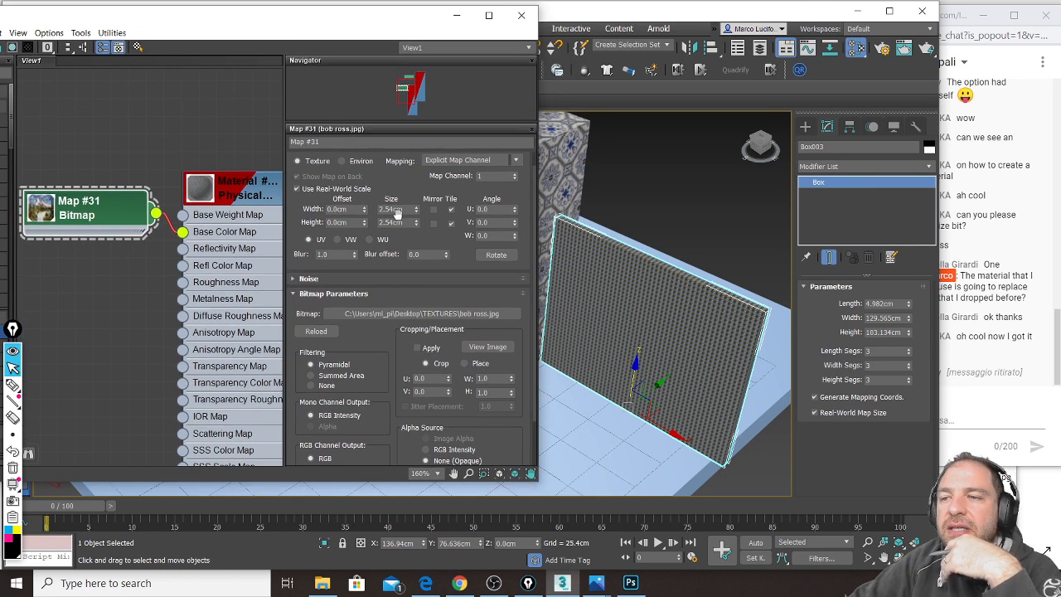
pyautogui.doubleClick(405, 211)
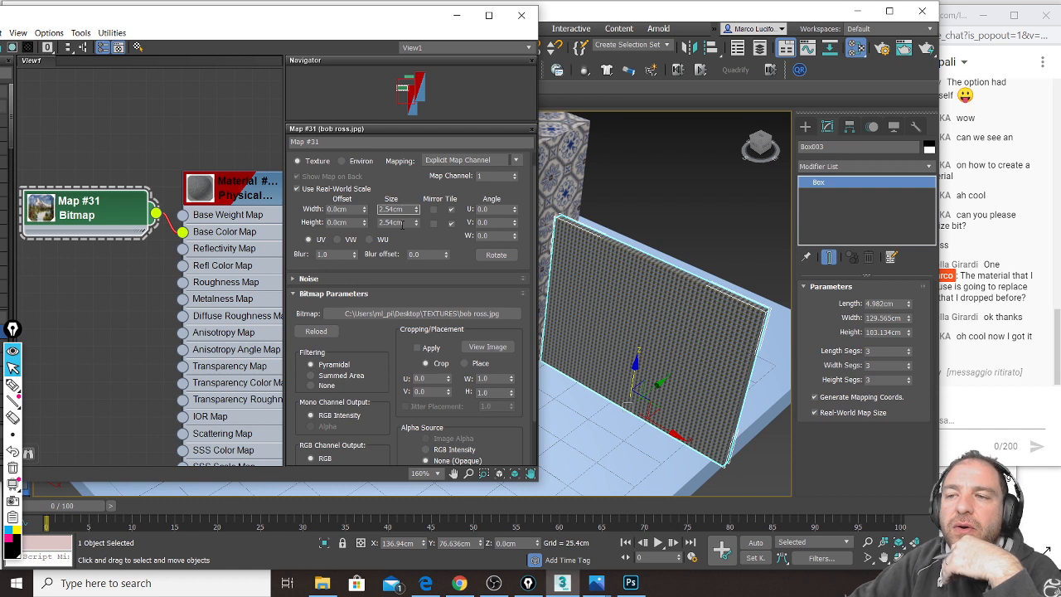
pyautogui.doubleClick(405, 222)
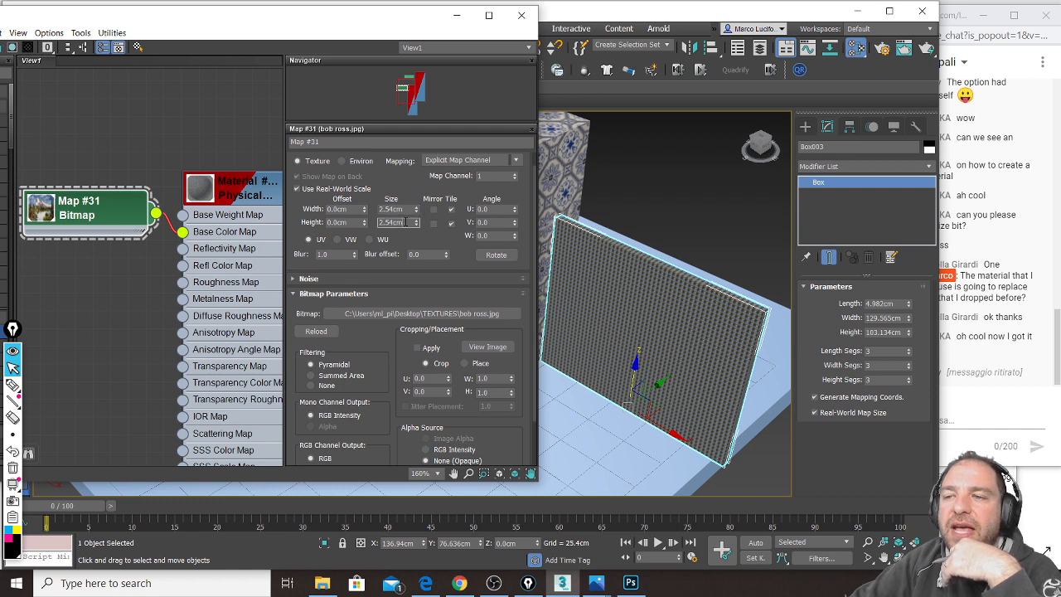
pyautogui.click(945, 25)
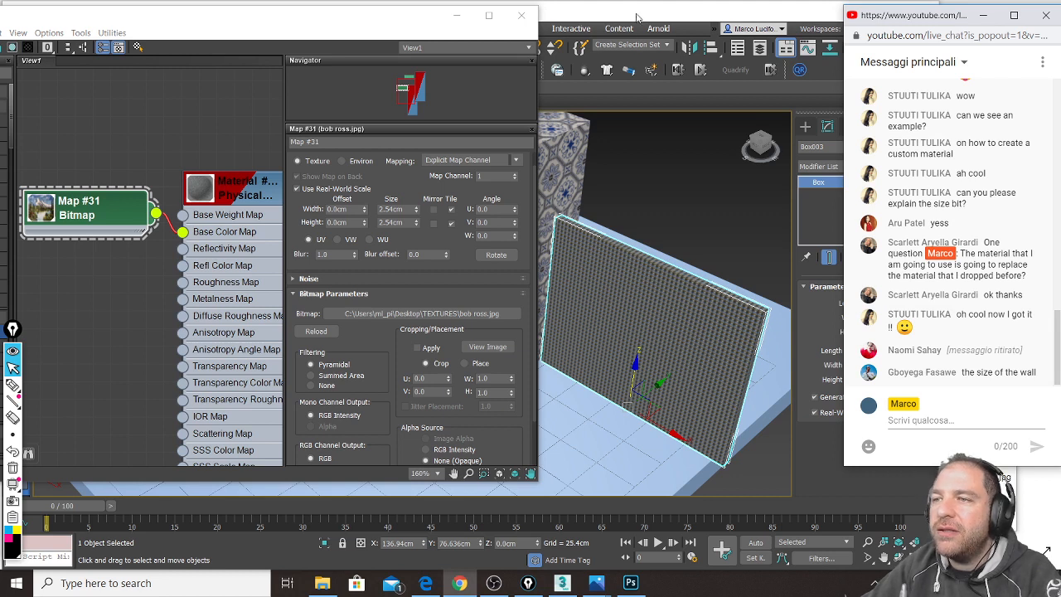
pyautogui.click(644, 248)
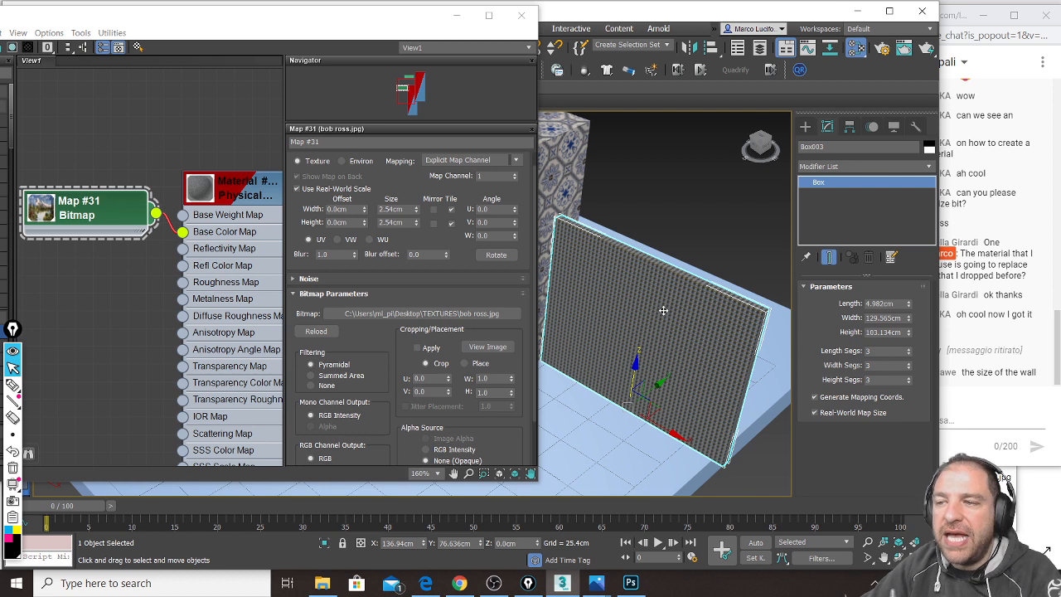
# Step: Copy the panel's Width of 129.565cm into the bitmap's Size Width field
pyautogui.doubleClick(889, 317)
pyautogui.doubleClick(890, 319)
pyautogui.rightClick(883, 318)
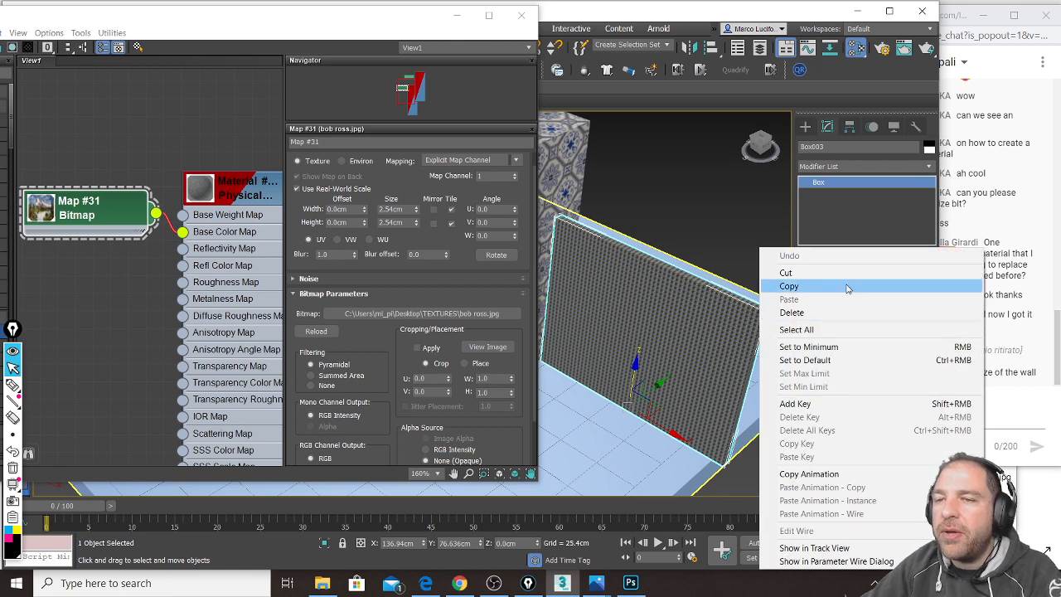
pyautogui.click(847, 287)
pyautogui.doubleClick(407, 209)
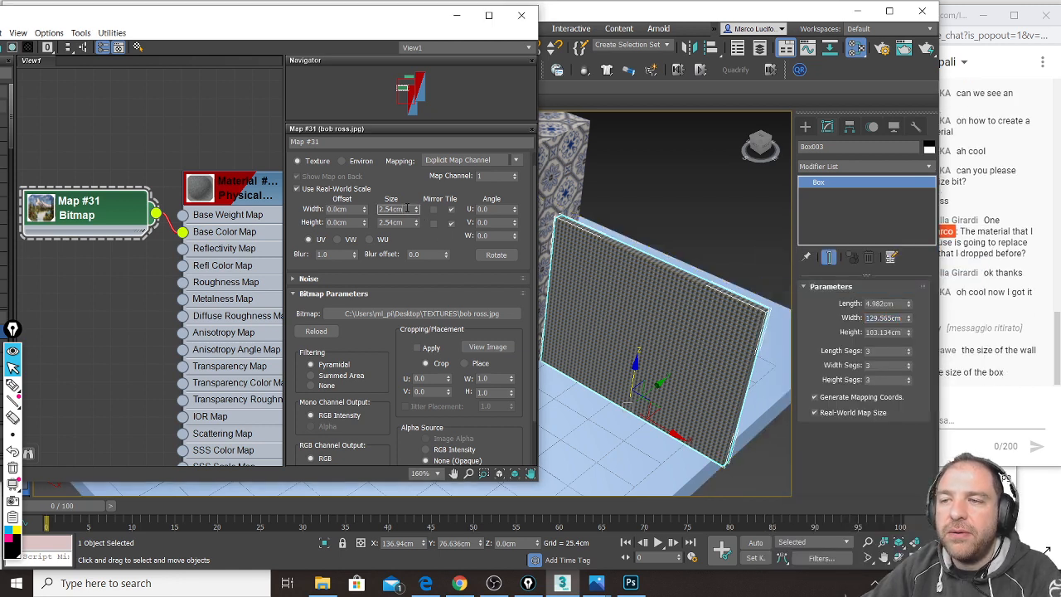
pyautogui.rightClick(407, 209)
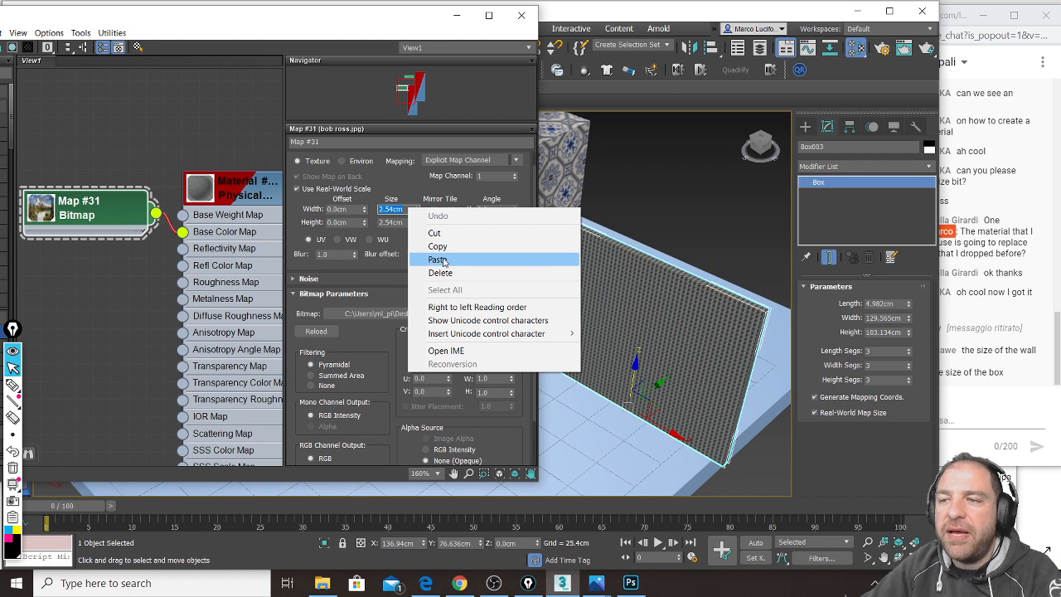
pyautogui.click(437, 259)
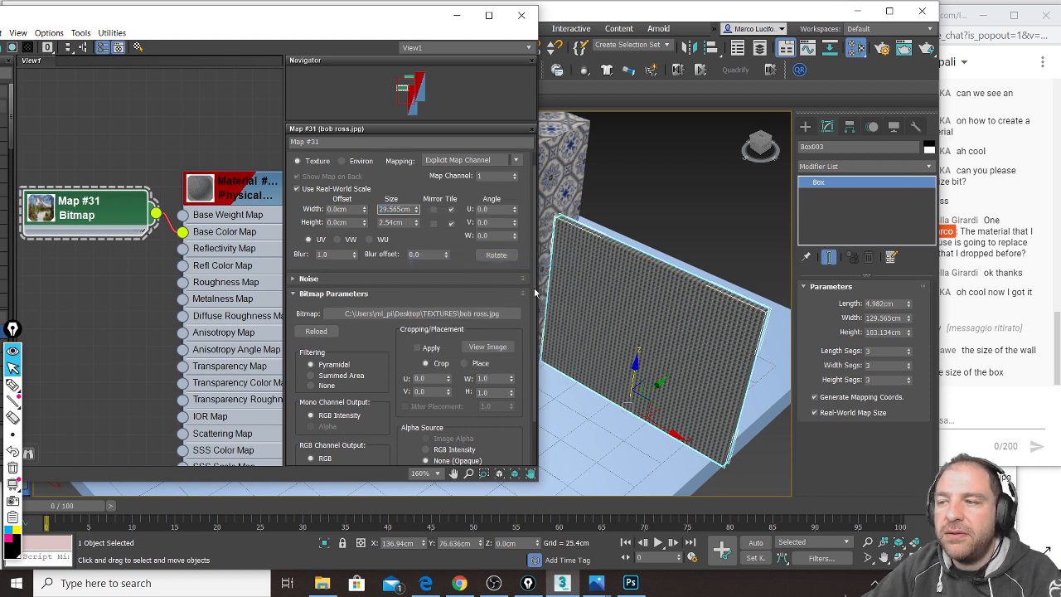
# Step: Copy the panel's Height of 103.134cm into the bitmap's Size Height so one painting fills the panel
pyautogui.doubleClick(894, 333)
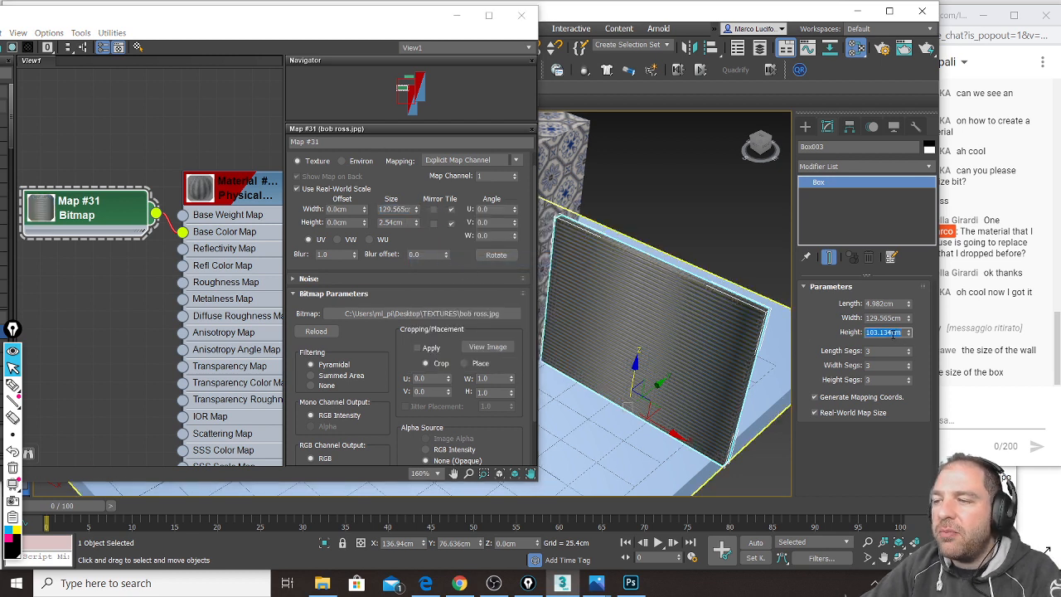
pyautogui.rightClick(893, 334)
pyautogui.click(821, 51)
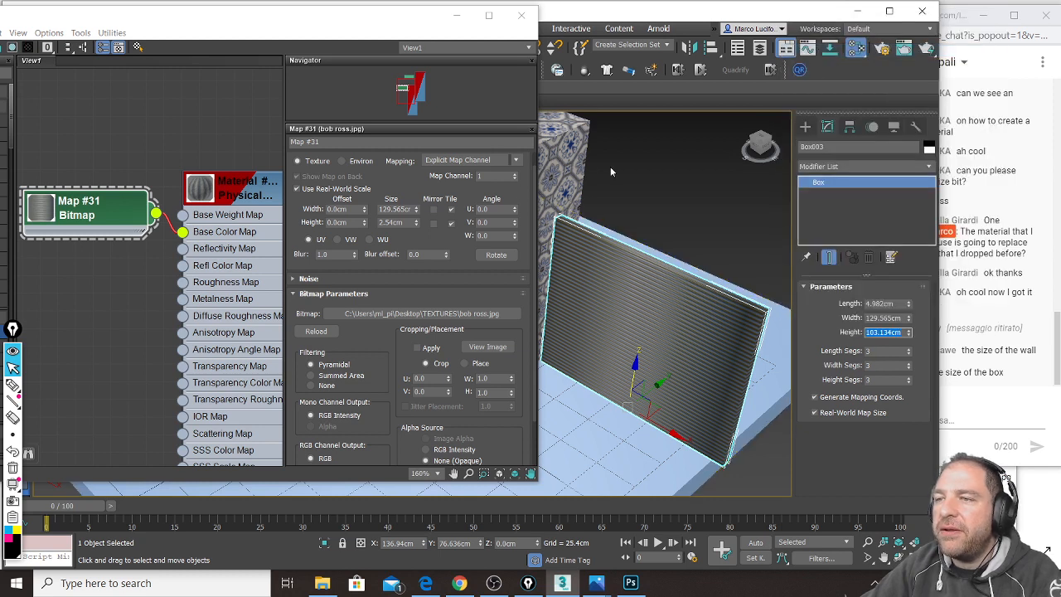
pyautogui.doubleClick(396, 223)
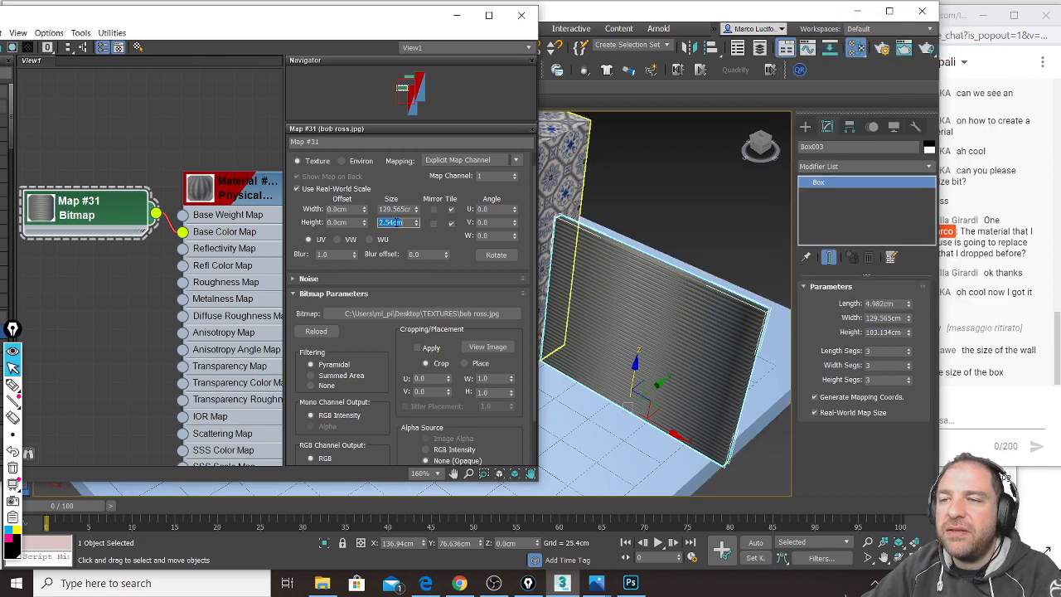
pyautogui.rightClick(396, 222)
pyautogui.click(429, 272)
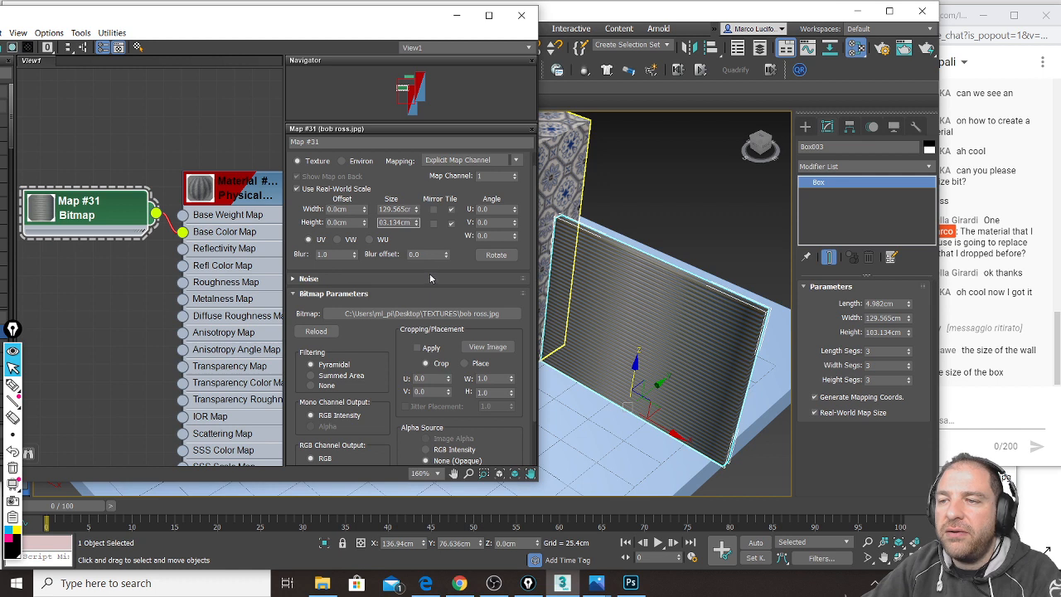
pyautogui.click(407, 211)
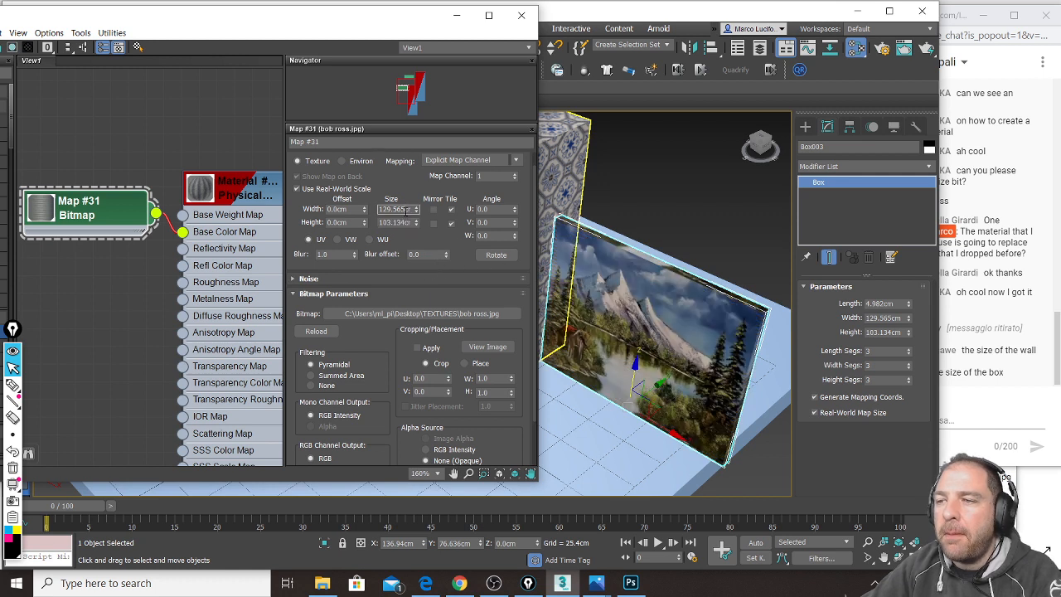
pyautogui.moveTo(673, 338)
pyautogui.keyDown('alt'); pyautogui.mouseDown(button='middle')
pyautogui.moveTo(666, 309)
pyautogui.moveTo(644, 312)
pyautogui.mouseUp(button='middle'); pyautogui.keyUp('alt')
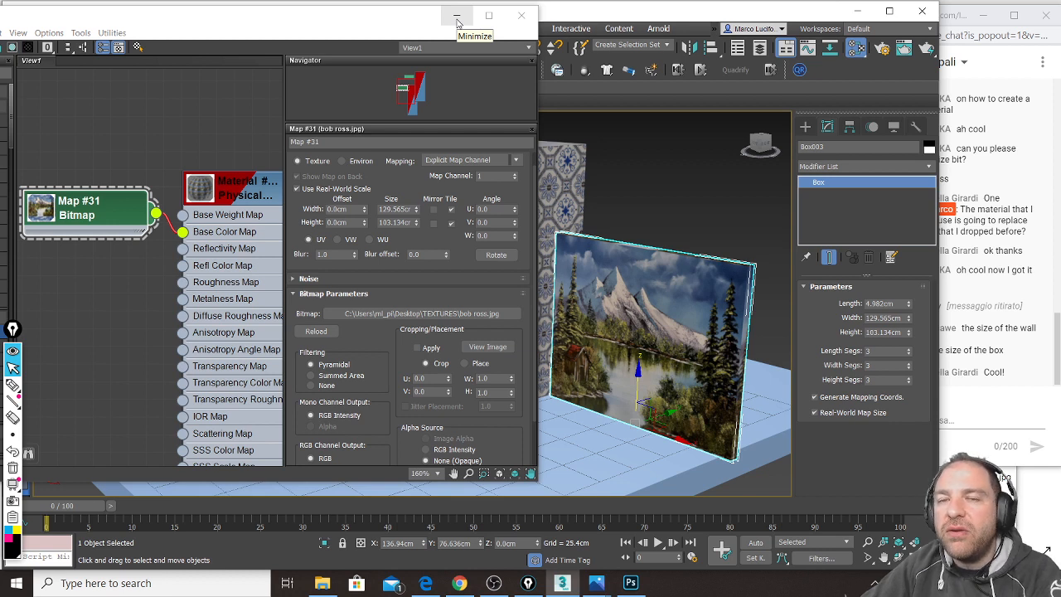
# Step: Minimize the material editor, then scale the painting panel larger and flatten it thinner along Y
pyautogui.click(457, 17)
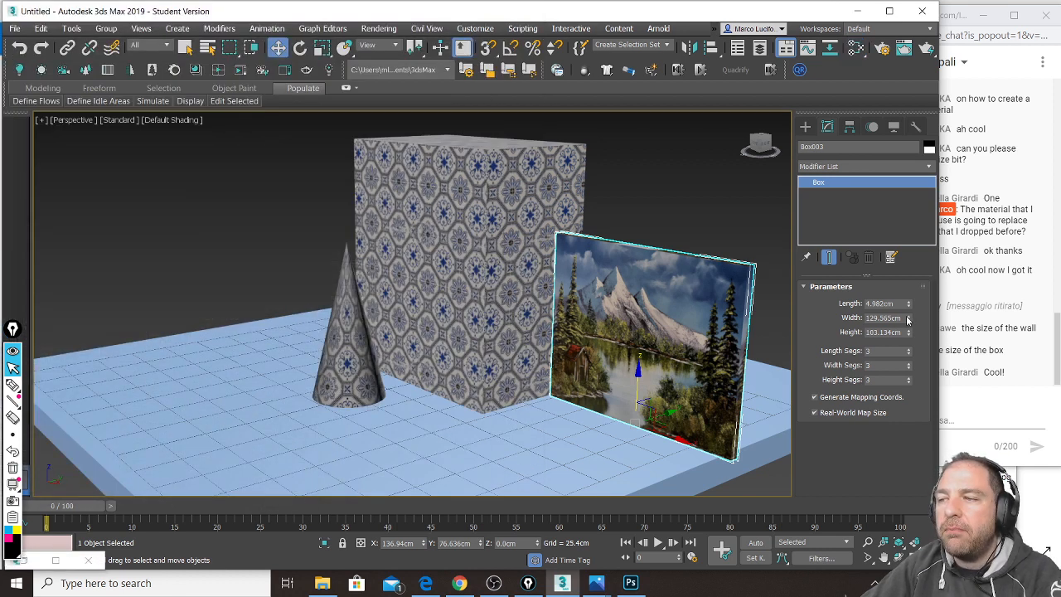
pyautogui.moveTo(652, 274); pyautogui.dragTo(583, 266, button='middle')
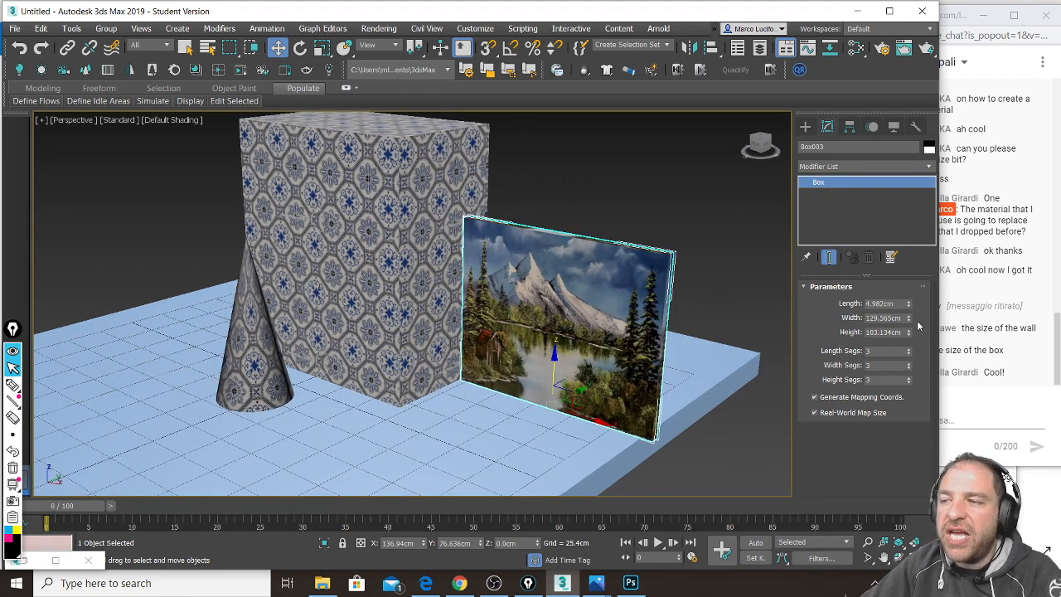
pyautogui.moveTo(910, 320); pyautogui.dragTo(912, 268)
pyautogui.rightClick(912, 268)
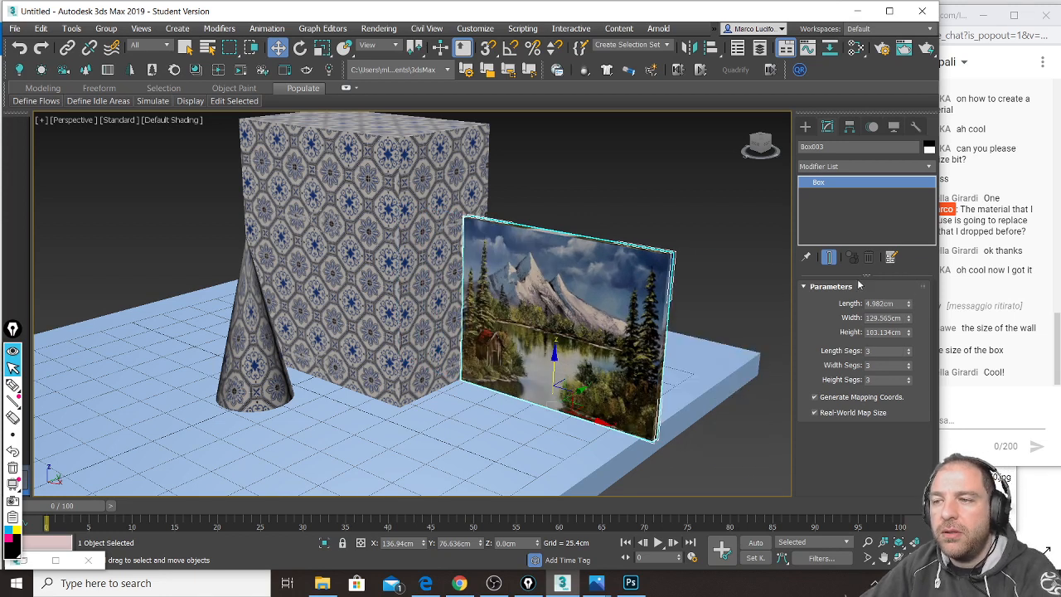
pyautogui.click(324, 49)
pyautogui.moveTo(568, 388)
pyautogui.mouseDown()
pyautogui.moveTo(572, 379)
pyautogui.moveTo(562, 394)
pyautogui.moveTo(570, 386)
pyautogui.mouseUp()
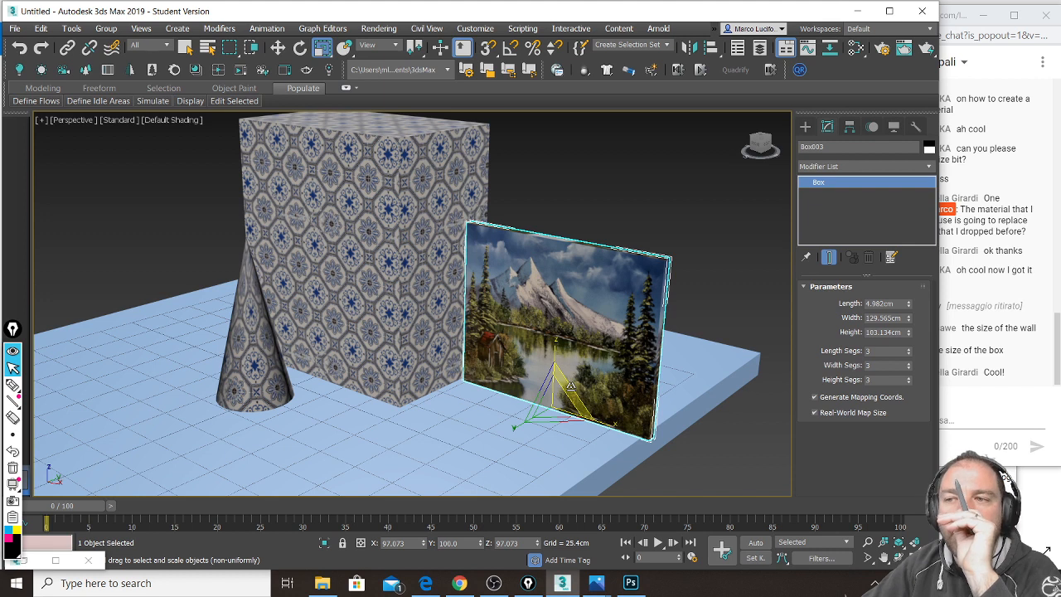
pyautogui.moveTo(571, 386); pyautogui.dragTo(575, 401)
pyautogui.moveTo(514, 427); pyautogui.dragTo(570, 379)
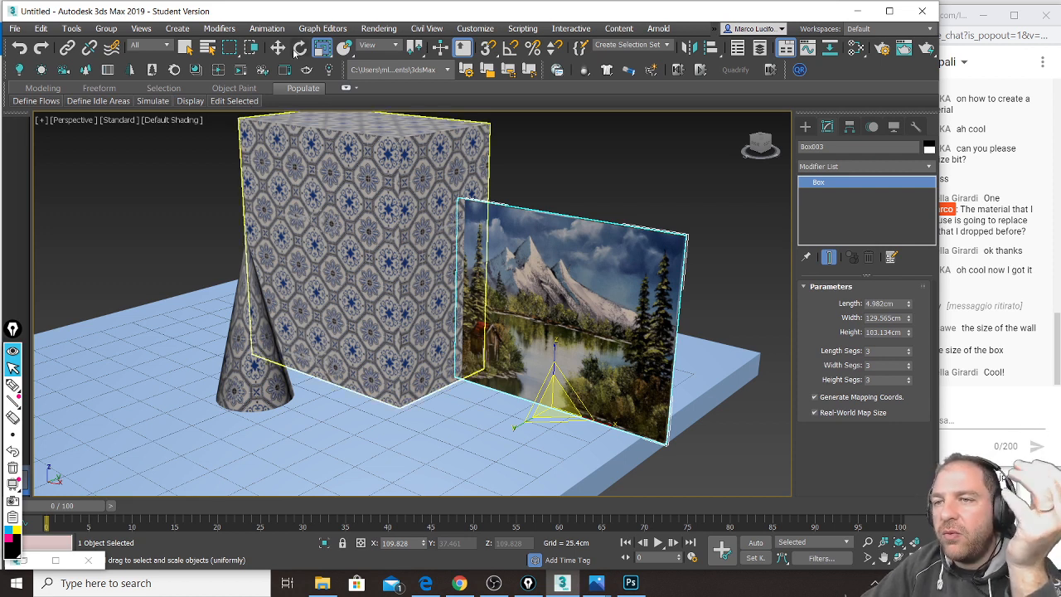
# Step: Move the painting panel further right beside the tiled box and adjust the view
pyautogui.click(277, 47)
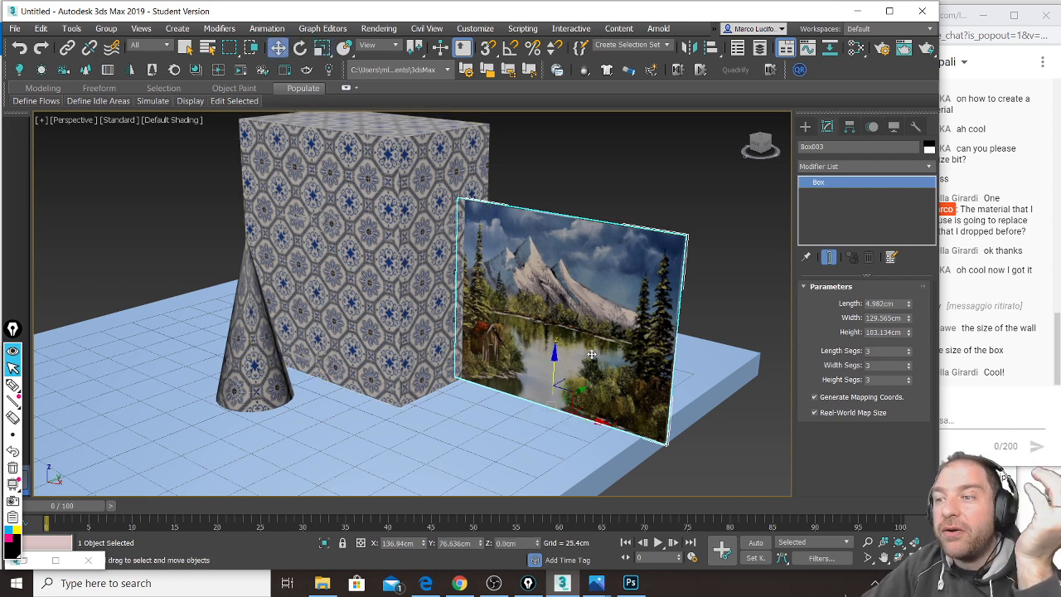
pyautogui.moveTo(595, 418); pyautogui.dragTo(610, 422)
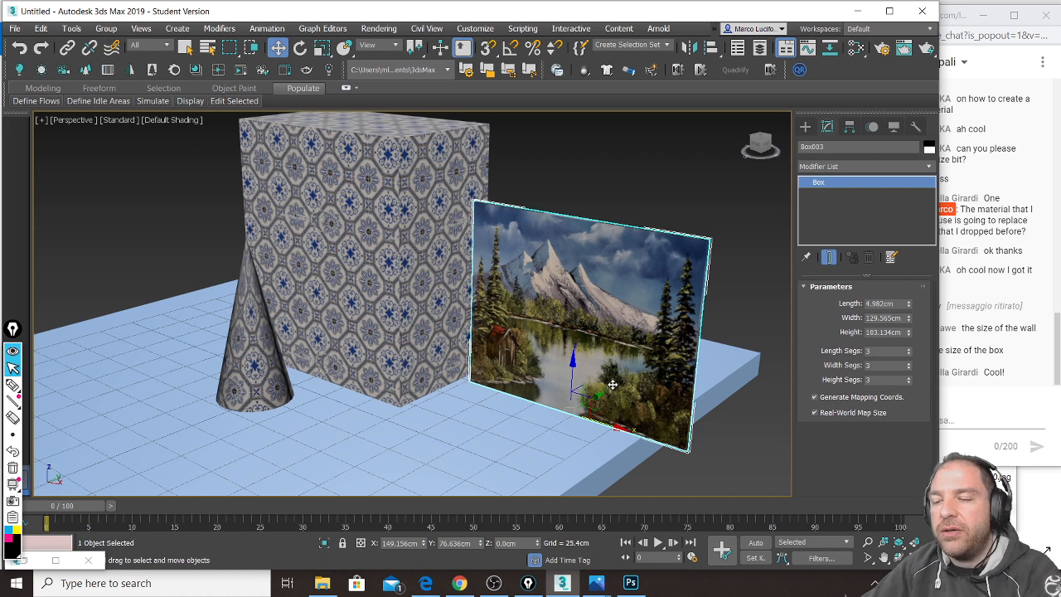
pyautogui.keyDown('alt'); pyautogui.moveTo(618, 329); pyautogui.dragTo(603, 335, button='middle'); pyautogui.keyUp('alt')
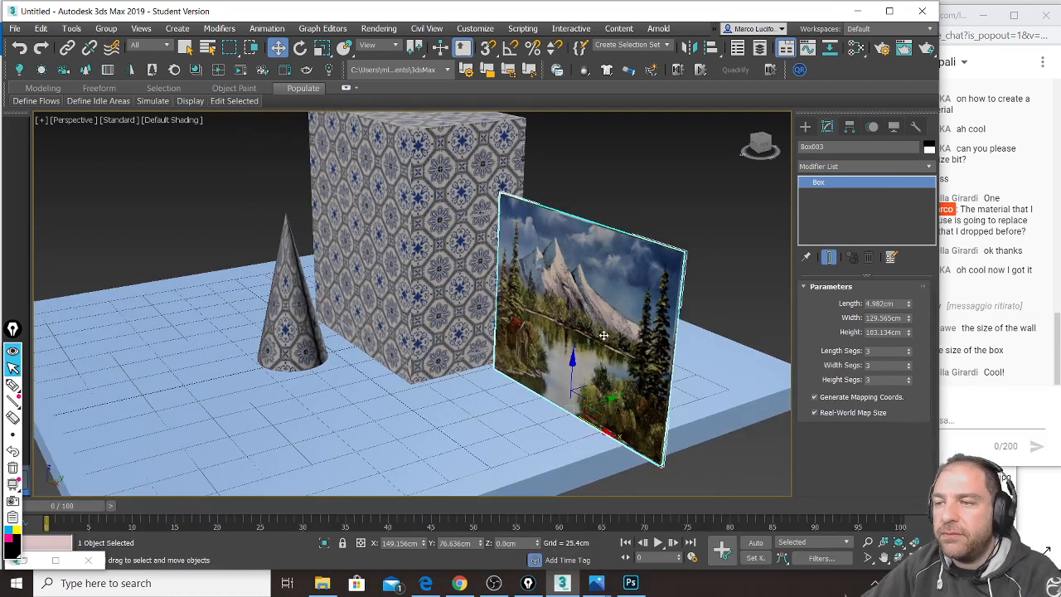
pyautogui.scroll(1, 1054, 332)
pyautogui.moveTo(1057, 328); pyautogui.dragTo(1057, 387)
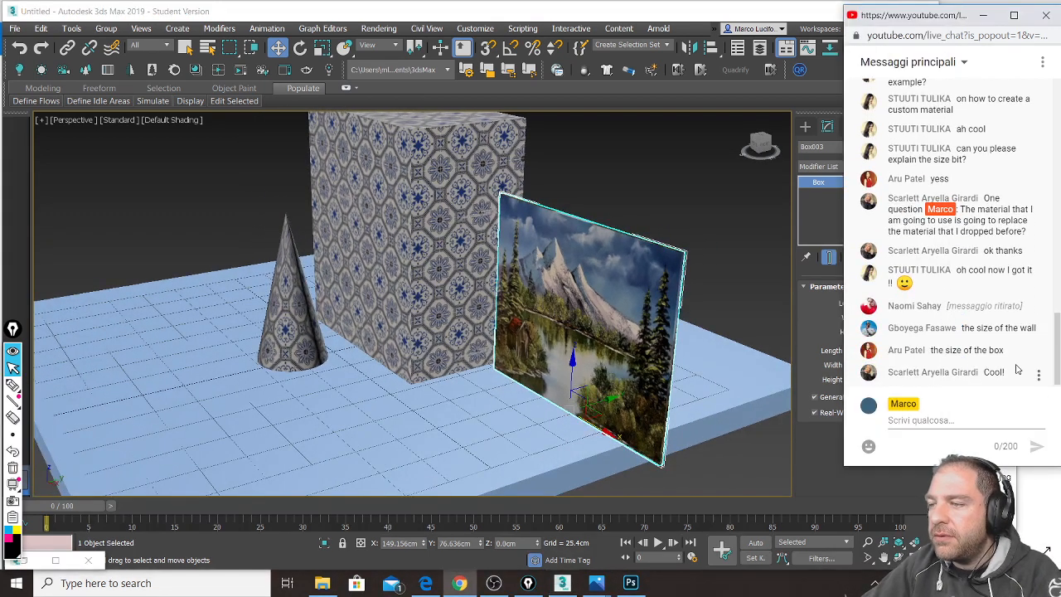
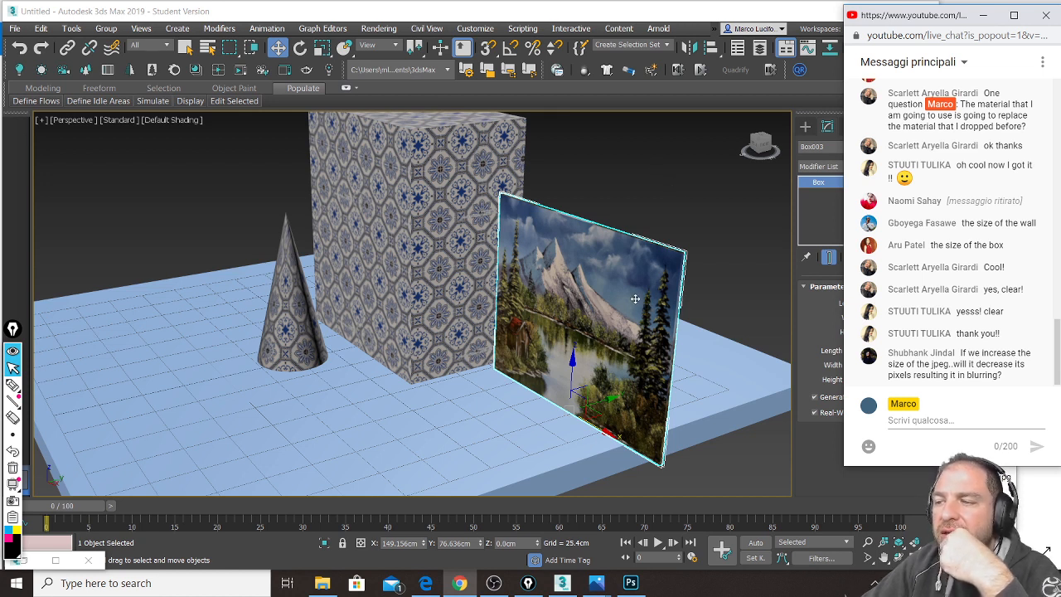
# Step: Zoom out to frame the floor slab, tiled box, cone and picture panel, then pick the Epic Pen pen
pyautogui.scroll(-2, 635, 299)
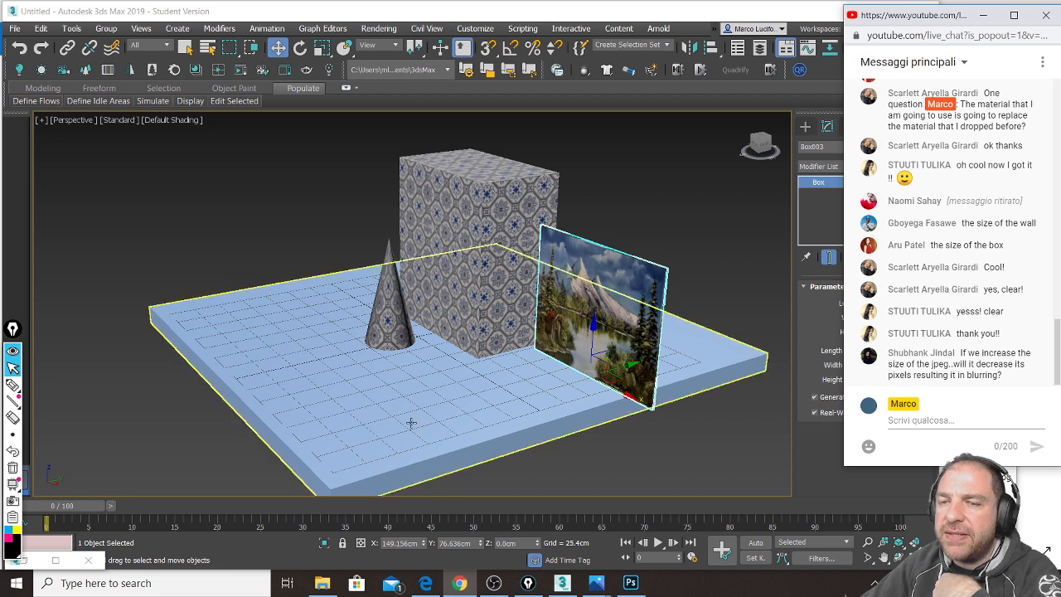
pyautogui.click(11, 385)
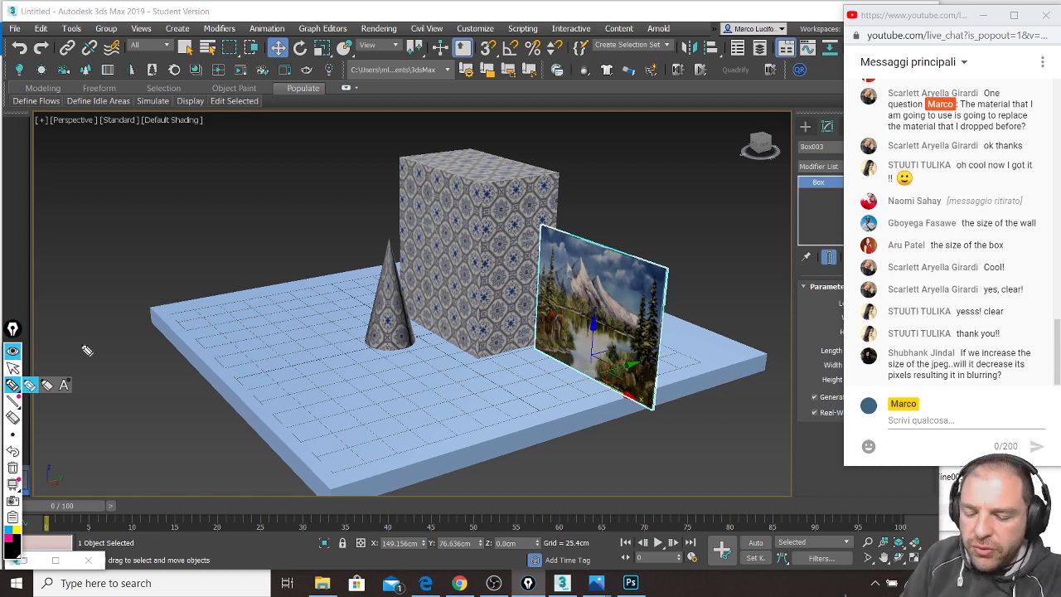
pyautogui.moveTo(263, 149); pyautogui.dragTo(260, 191)
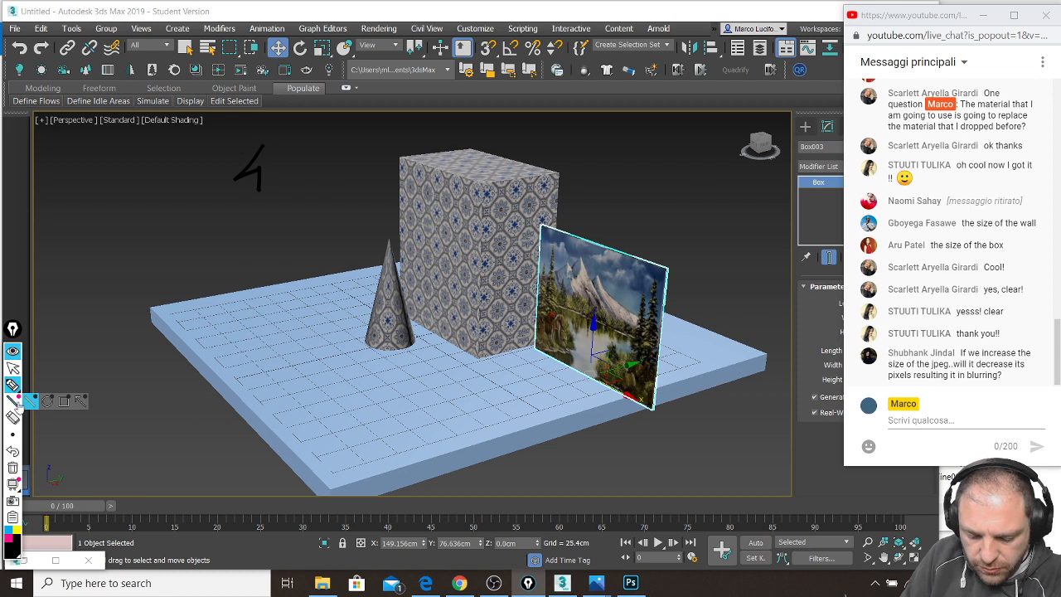
pyautogui.click(12, 388)
pyautogui.moveTo(241, 151); pyautogui.dragTo(258, 221)
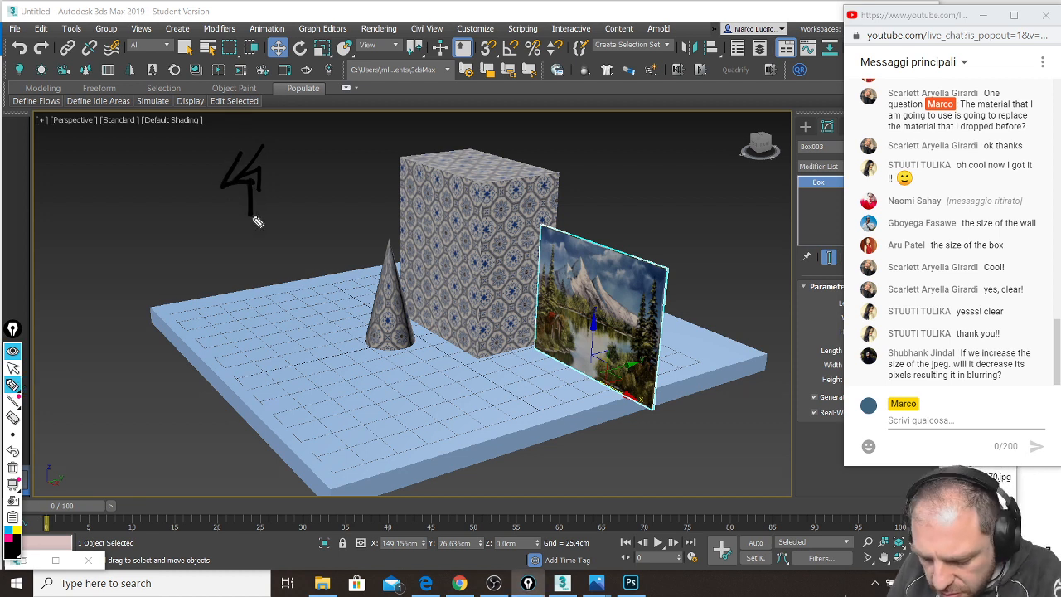
pyautogui.click(8, 530)
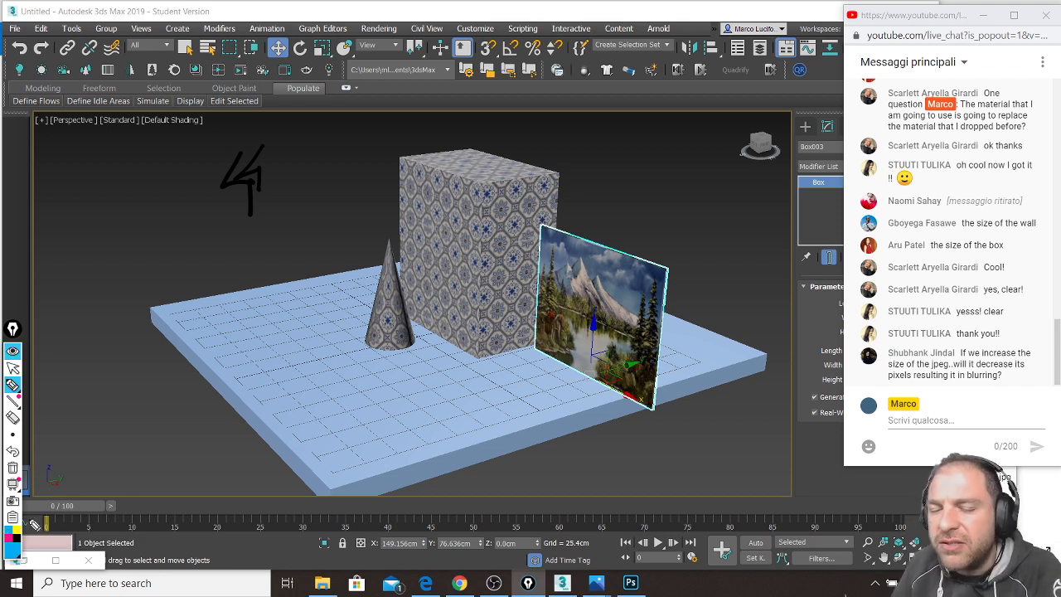
pyautogui.moveTo(239, 224); pyautogui.dragTo(238, 163)
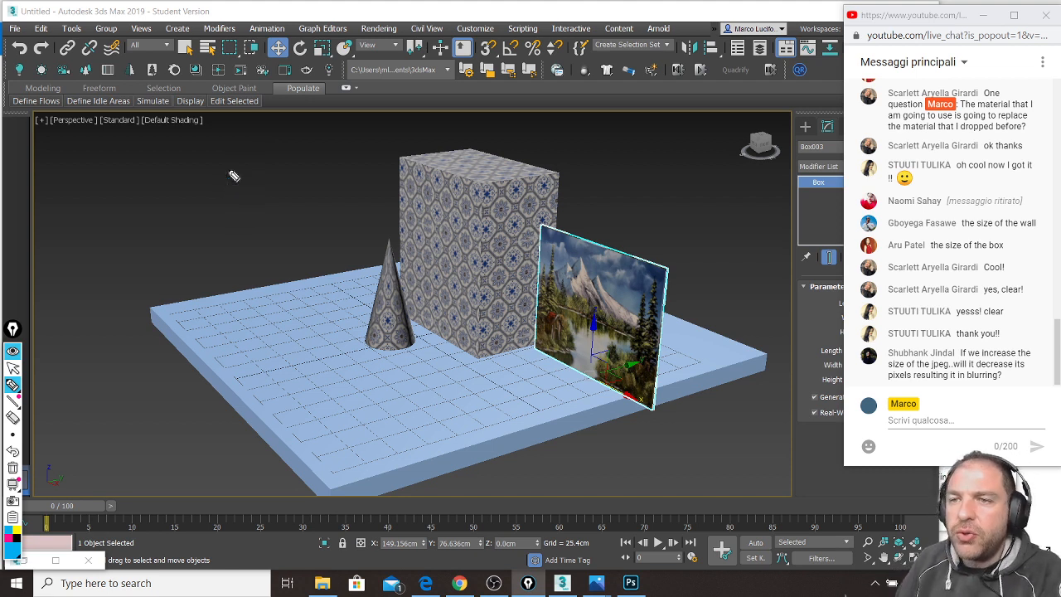
pyautogui.moveTo(218, 156)
pyautogui.mouseDown()
pyautogui.moveTo(194, 191)
pyautogui.moveTo(222, 189)
pyautogui.mouseUp()
pyautogui.moveTo(217, 174); pyautogui.dragTo(219, 203)
pyautogui.moveTo(259, 161)
pyautogui.mouseDown()
pyautogui.moveTo(249, 159)
pyautogui.moveTo(272, 159)
pyautogui.moveTo(292, 214)
pyautogui.mouseUp()
pyautogui.moveTo(292, 168); pyautogui.dragTo(329, 183)
pyautogui.moveTo(330, 159); pyautogui.dragTo(316, 184)
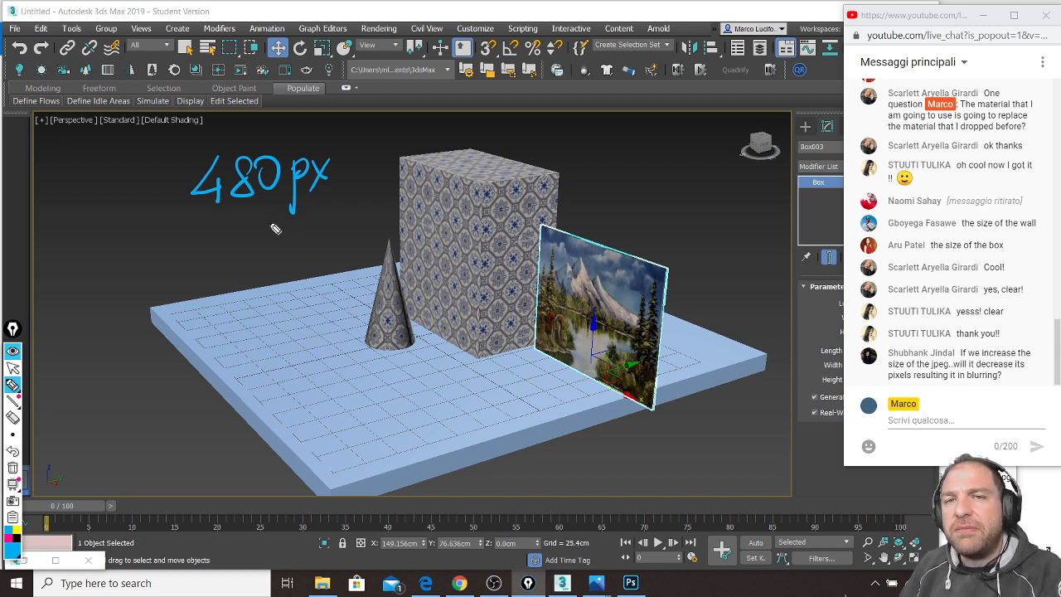
pyautogui.moveTo(146, 262)
pyautogui.mouseDown()
pyautogui.moveTo(170, 248)
pyautogui.moveTo(175, 291)
pyautogui.mouseUp()
pyautogui.moveTo(199, 250); pyautogui.dragTo(234, 288)
pyautogui.moveTo(263, 253)
pyautogui.mouseDown()
pyautogui.moveTo(249, 278)
pyautogui.moveTo(258, 255)
pyautogui.mouseUp()
pyautogui.moveTo(290, 257)
pyautogui.mouseDown()
pyautogui.moveTo(290, 304)
pyautogui.moveTo(317, 262)
pyautogui.moveTo(325, 275)
pyautogui.mouseUp()
pyautogui.moveTo(323, 252); pyautogui.dragTo(298, 286)
pyautogui.moveTo(125, 380)
pyautogui.mouseDown()
pyautogui.moveTo(105, 407)
pyautogui.moveTo(212, 406)
pyautogui.moveTo(190, 397)
pyautogui.mouseUp()
pyautogui.moveTo(228, 400)
pyautogui.mouseDown()
pyautogui.moveTo(224, 439)
pyautogui.moveTo(230, 410)
pyautogui.mouseUp()
pyautogui.moveTo(248, 388)
pyautogui.mouseDown()
pyautogui.moveTo(264, 406)
pyautogui.moveTo(240, 414)
pyautogui.mouseUp()
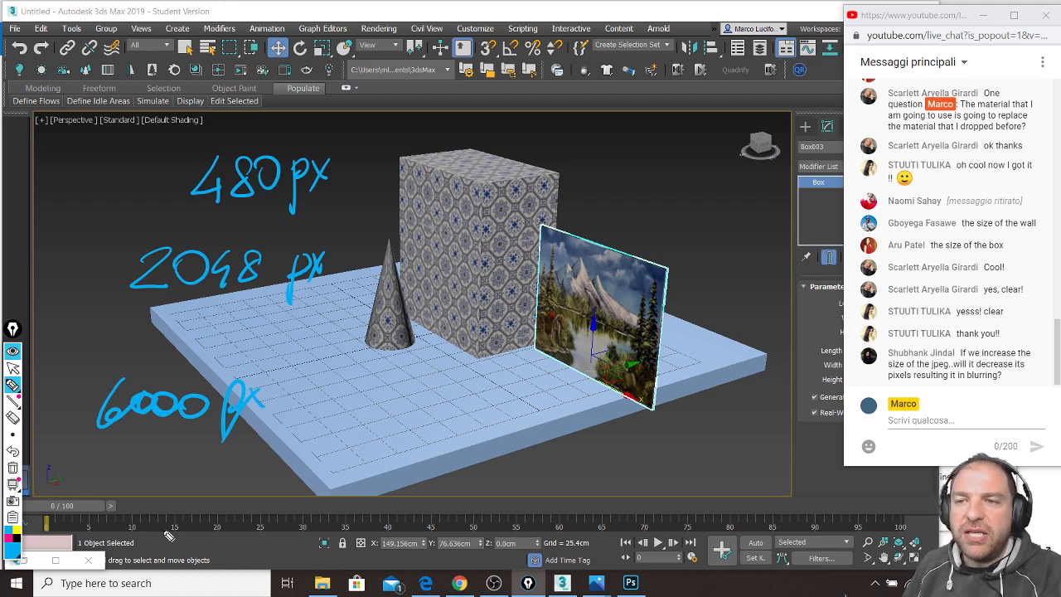
pyautogui.moveTo(173, 224); pyautogui.dragTo(336, 224)
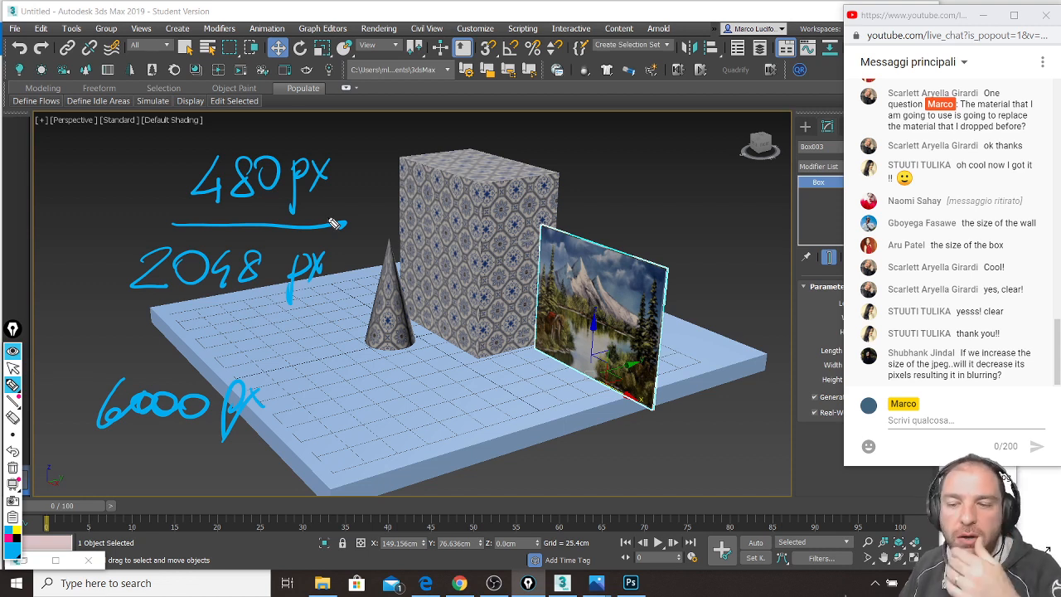
pyautogui.hotkey('ctrl', 'shift', '7')
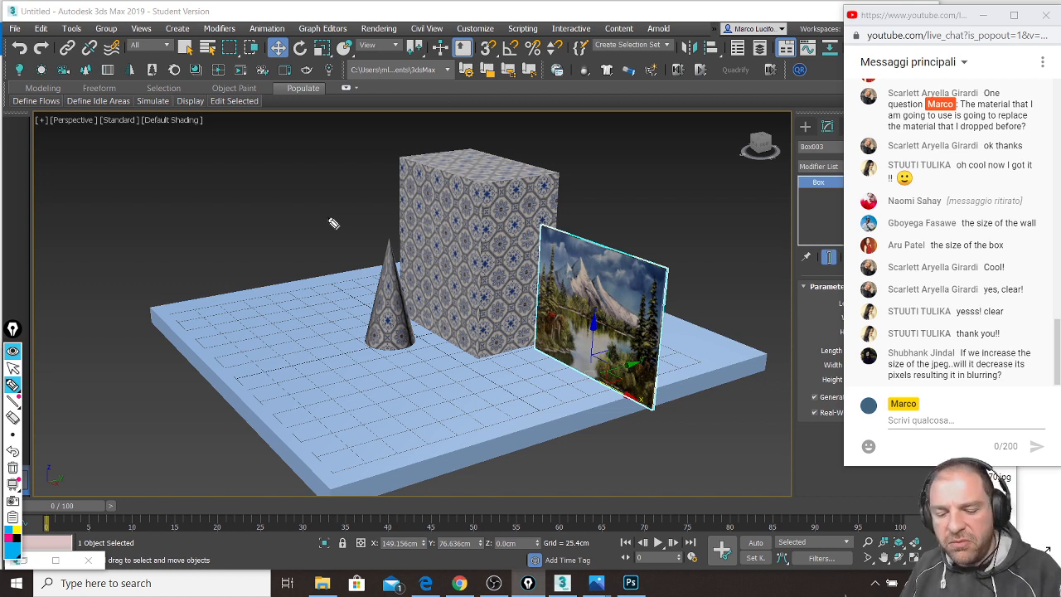
# Step: Zoom in on the cone and box, then sketch a blue sphere outline with equator and meridian
pyautogui.hotkey('ctrl', 'shift', '2')
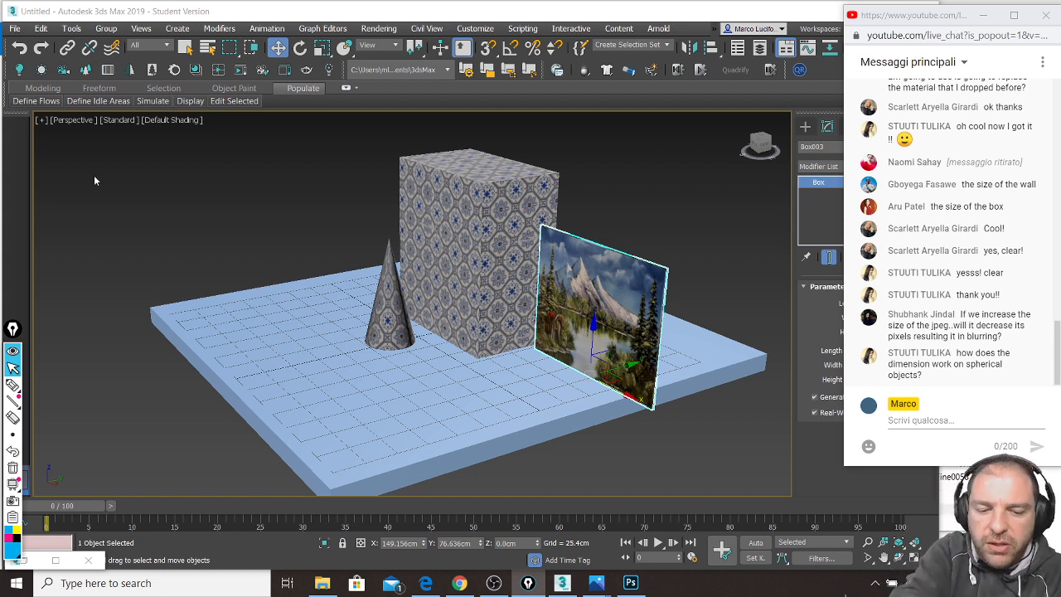
pyautogui.scroll(4, 94, 175)
pyautogui.hotkey('ctrl', 'shift', '3')
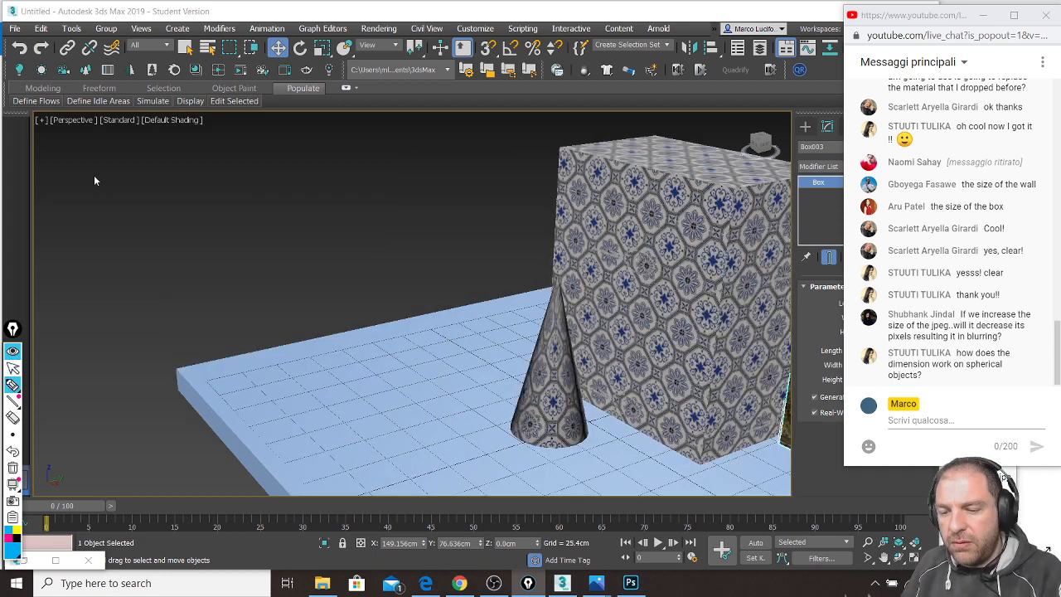
pyautogui.moveTo(291, 146)
pyautogui.mouseDown()
pyautogui.moveTo(318, 386)
pyautogui.moveTo(338, 127)
pyautogui.moveTo(233, 144)
pyautogui.mouseUp()
pyautogui.moveTo(171, 217)
pyautogui.mouseDown()
pyautogui.moveTo(379, 292)
pyautogui.moveTo(485, 273)
pyautogui.mouseUp()
pyautogui.moveTo(358, 124)
pyautogui.mouseDown()
pyautogui.moveTo(327, 317)
pyautogui.moveTo(356, 388)
pyautogui.mouseUp()
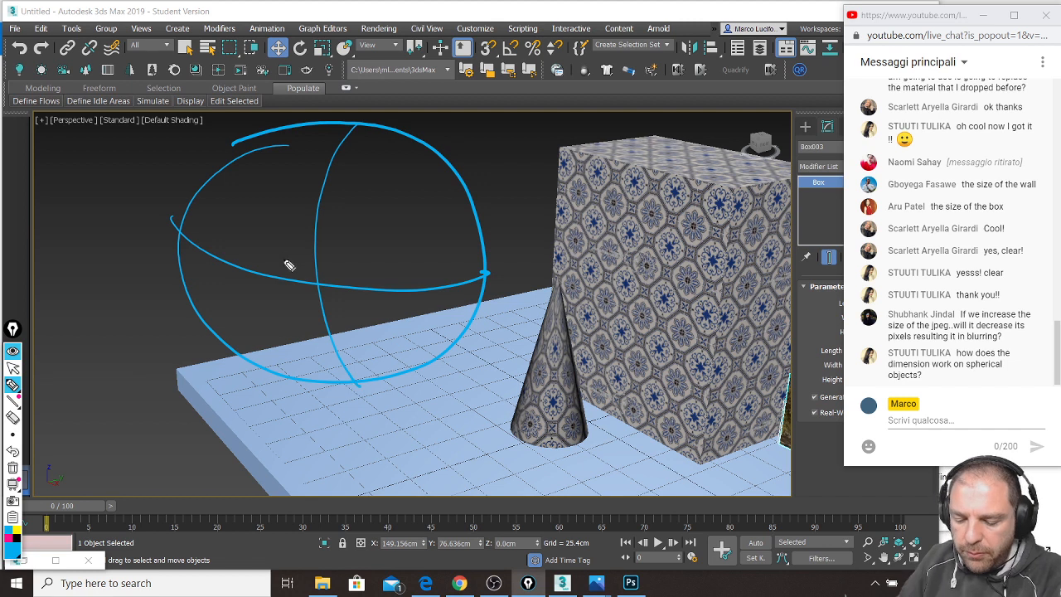
# Step: Draw a small square on the sphere sketch and label it SIZE on its top and side
pyautogui.moveTo(279, 246)
pyautogui.mouseDown()
pyautogui.moveTo(280, 265)
pyautogui.moveTo(327, 309)
pyautogui.mouseUp()
pyautogui.moveTo(280, 248)
pyautogui.mouseDown()
pyautogui.moveTo(362, 249)
pyautogui.moveTo(365, 312)
pyautogui.mouseUp()
pyautogui.moveTo(280, 248)
pyautogui.mouseDown()
pyautogui.moveTo(296, 308)
pyautogui.moveTo(360, 265)
pyautogui.mouseUp()
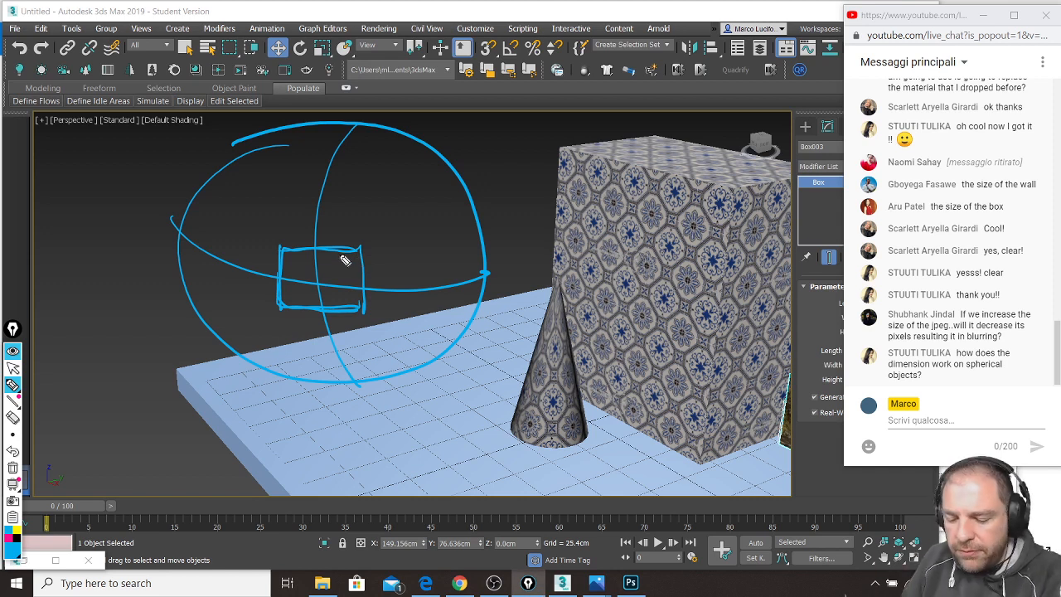
pyautogui.moveTo(312, 224)
pyautogui.mouseDown()
pyautogui.moveTo(298, 242)
pyautogui.moveTo(319, 241)
pyautogui.mouseUp()
pyautogui.moveTo(323, 224); pyautogui.dragTo(342, 241)
pyautogui.moveTo(357, 233); pyautogui.dragTo(340, 227)
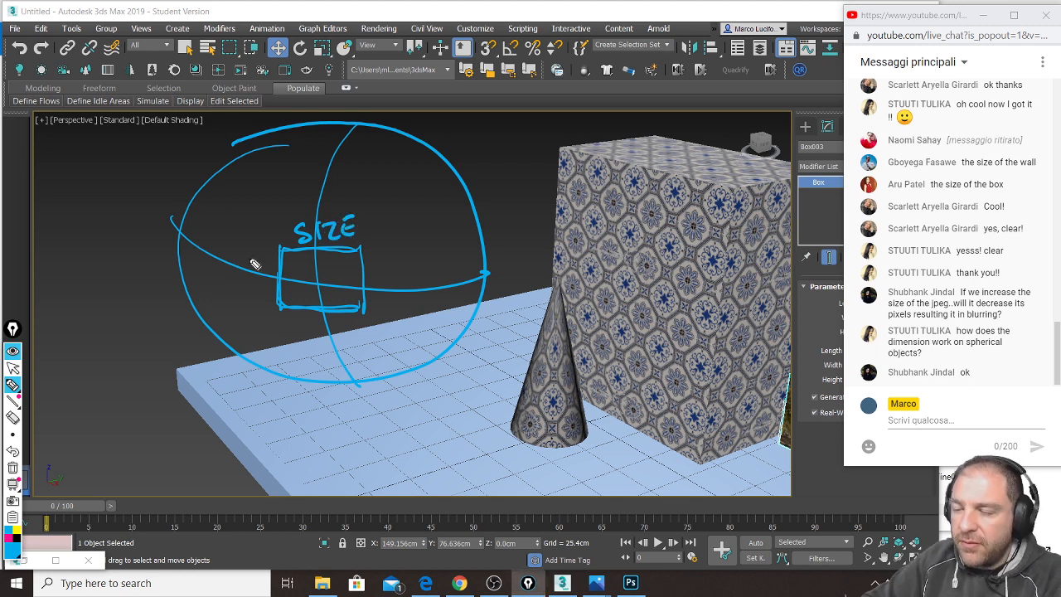
pyautogui.moveTo(268, 283); pyautogui.dragTo(252, 304)
pyautogui.moveTo(255, 264)
pyautogui.mouseDown()
pyautogui.moveTo(267, 278)
pyautogui.moveTo(267, 249)
pyautogui.mouseUp()
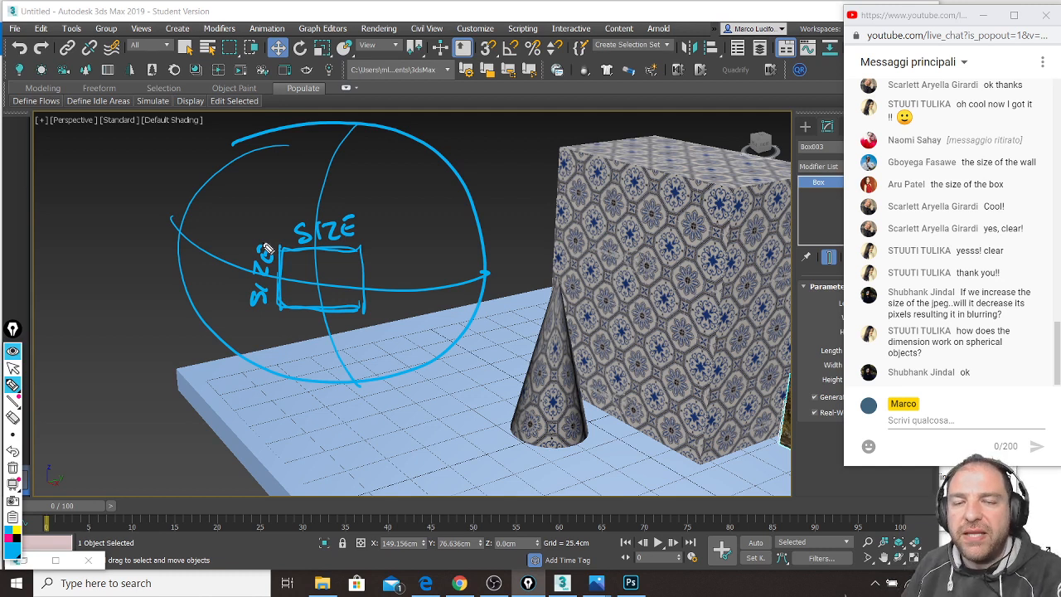
# Step: Run meridians from the square up and down the sphere and hatch the strip above SIZE
pyautogui.moveTo(283, 247)
pyautogui.mouseDown()
pyautogui.moveTo(299, 178)
pyautogui.moveTo(350, 121)
pyautogui.mouseUp()
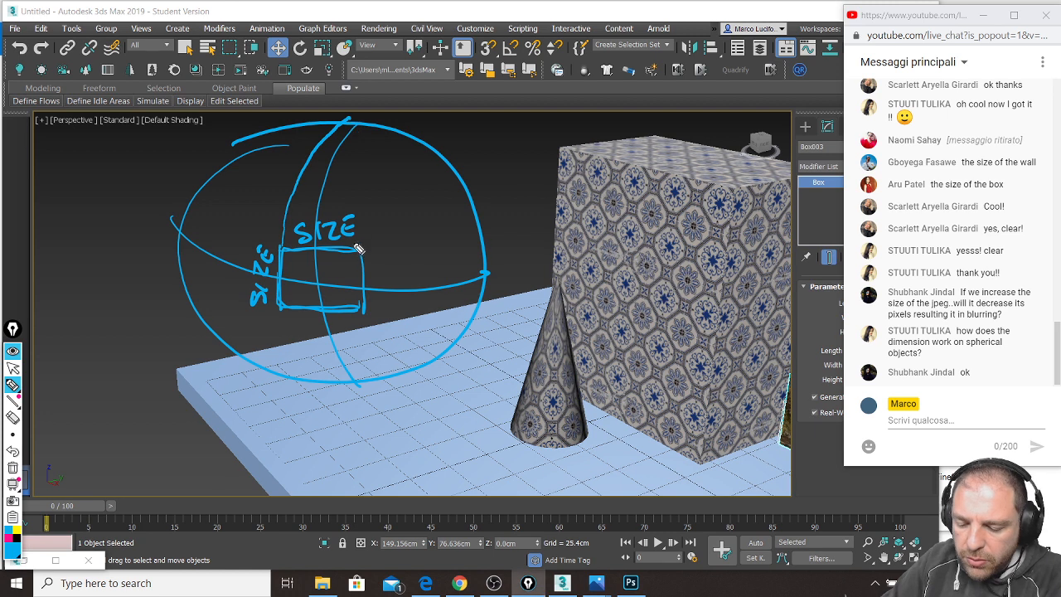
pyautogui.moveTo(357, 223); pyautogui.dragTo(358, 122)
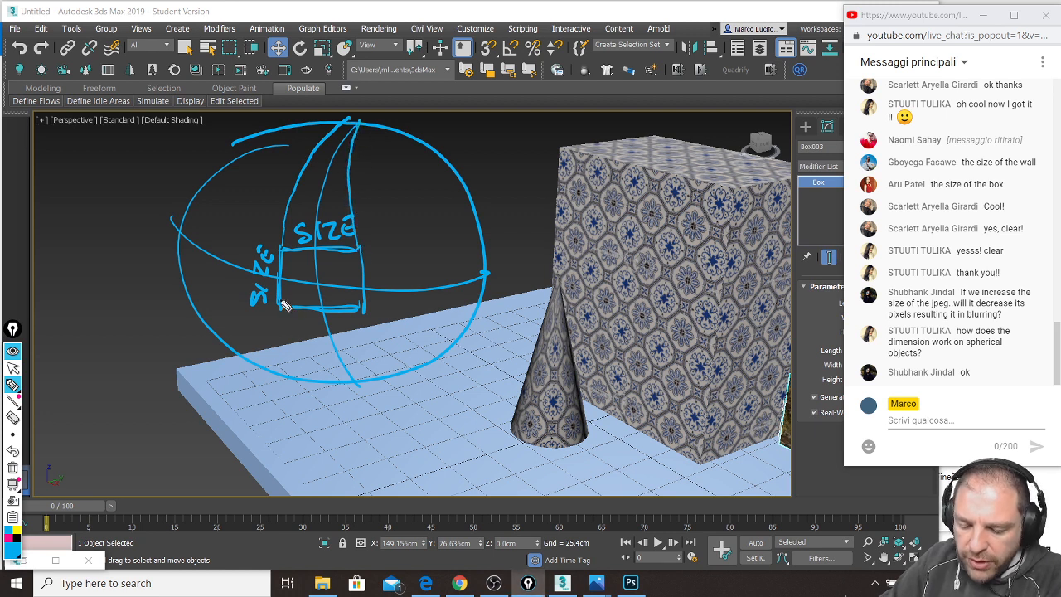
pyautogui.moveTo(310, 360); pyautogui.dragTo(347, 396)
pyautogui.moveTo(363, 309); pyautogui.dragTo(370, 386)
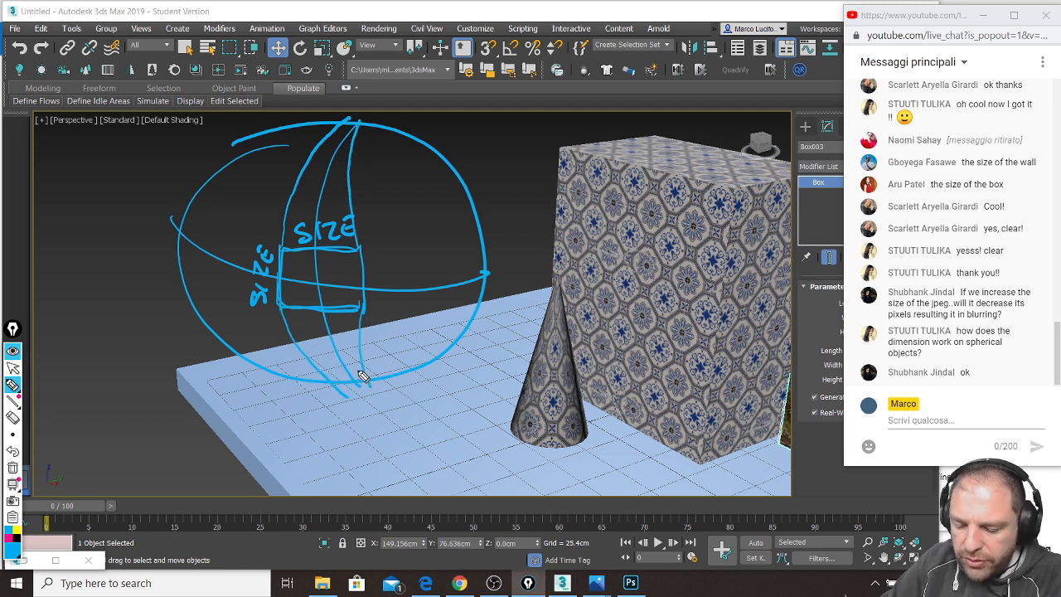
pyautogui.moveTo(286, 209); pyautogui.dragTo(358, 210)
pyautogui.moveTo(292, 183); pyautogui.dragTo(340, 188)
pyautogui.moveTo(298, 176)
pyautogui.mouseDown()
pyautogui.moveTo(346, 171)
pyautogui.moveTo(357, 124)
pyautogui.mouseUp()
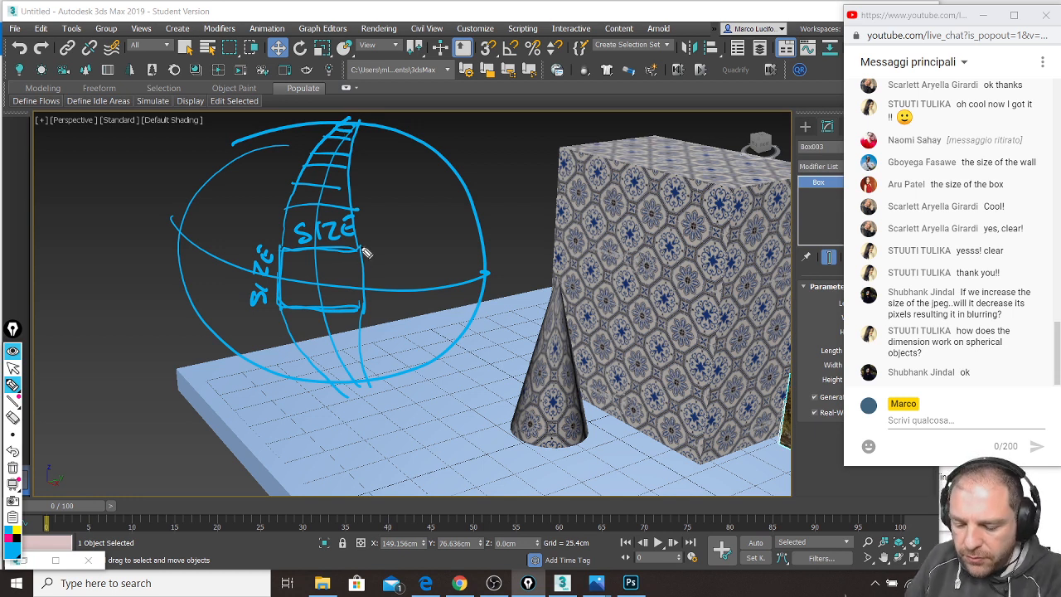
# Step: Extend a latitude line right from the square and add meridians on the sphere's right side
pyautogui.moveTo(359, 247)
pyautogui.mouseDown()
pyautogui.moveTo(422, 242)
pyautogui.moveTo(461, 197)
pyautogui.mouseUp()
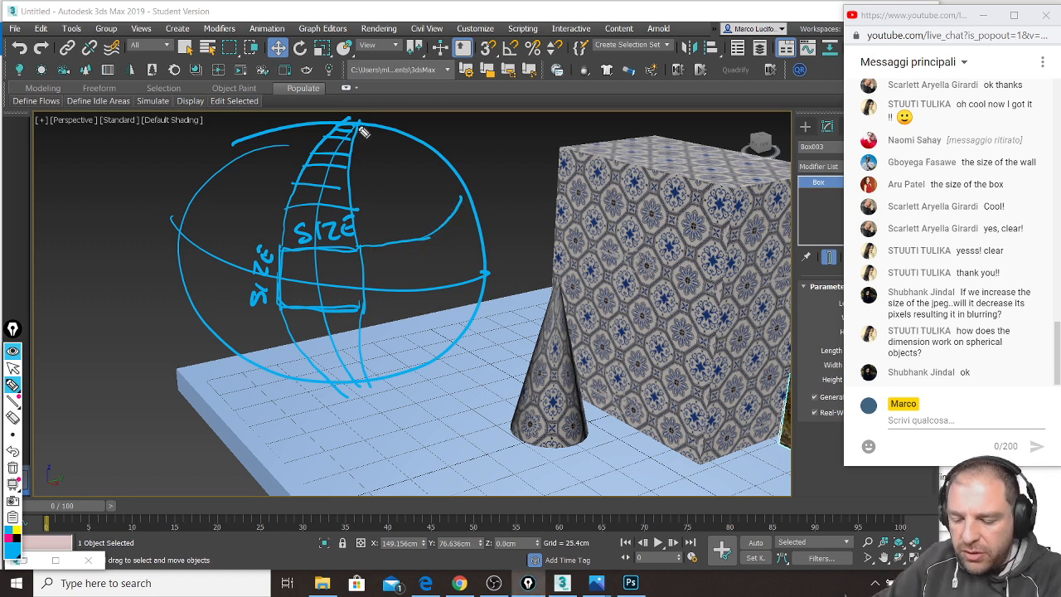
pyautogui.moveTo(363, 126); pyautogui.dragTo(400, 332)
pyautogui.moveTo(388, 164); pyautogui.dragTo(428, 317)
pyautogui.moveTo(365, 119); pyautogui.dragTo(457, 300)
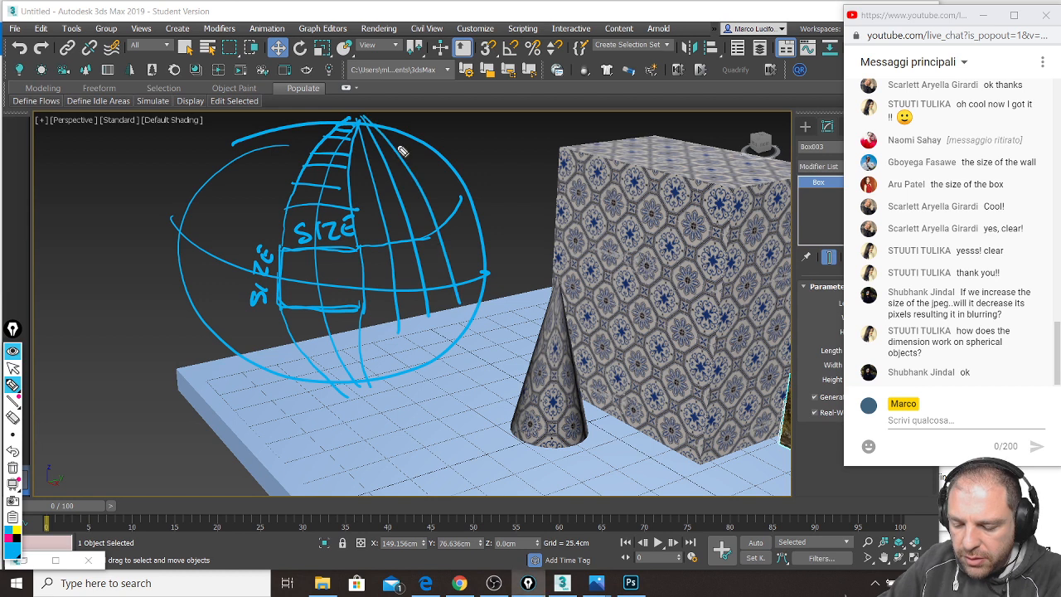
pyautogui.moveTo(392, 133); pyautogui.dragTo(481, 275)
# Step: Hatch the strips beside the square toward the pole and shade inside the SIZE square
pyautogui.moveTo(357, 247); pyautogui.dragTo(385, 227)
pyautogui.moveTo(357, 222)
pyautogui.mouseDown()
pyautogui.moveTo(386, 214)
pyautogui.moveTo(386, 199)
pyautogui.mouseUp()
pyautogui.moveTo(355, 193)
pyautogui.mouseDown()
pyautogui.moveTo(385, 184)
pyautogui.moveTo(373, 167)
pyautogui.mouseUp()
pyautogui.moveTo(388, 238); pyautogui.dragTo(403, 230)
pyautogui.moveTo(384, 222)
pyautogui.mouseDown()
pyautogui.moveTo(398, 216)
pyautogui.moveTo(395, 192)
pyautogui.mouseUp()
pyautogui.moveTo(377, 190); pyautogui.dragTo(387, 184)
pyautogui.moveTo(373, 179); pyautogui.dragTo(375, 164)
pyautogui.moveTo(369, 158); pyautogui.dragTo(373, 154)
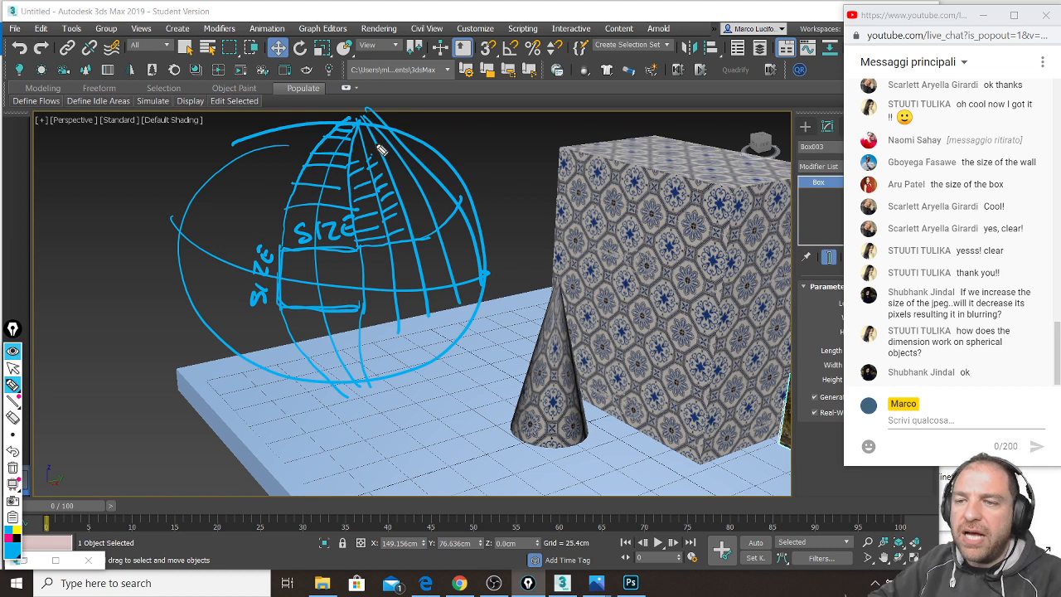
pyautogui.moveTo(285, 287)
pyautogui.mouseDown()
pyautogui.moveTo(365, 307)
pyautogui.moveTo(344, 298)
pyautogui.moveTo(357, 273)
pyautogui.moveTo(294, 290)
pyautogui.moveTo(286, 253)
pyautogui.moveTo(263, 256)
pyautogui.mouseUp()
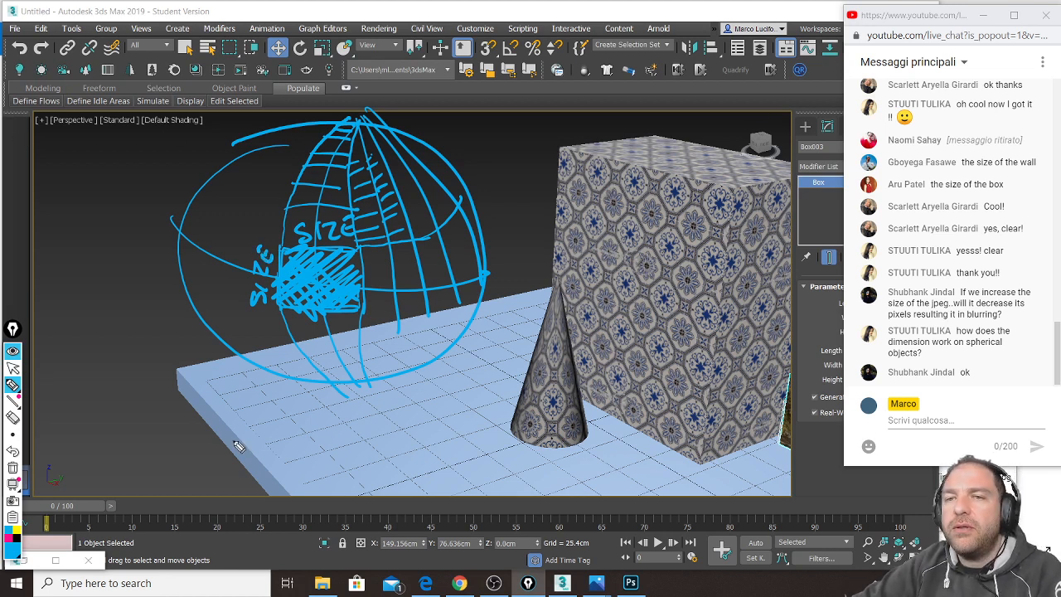
pyautogui.click(13, 368)
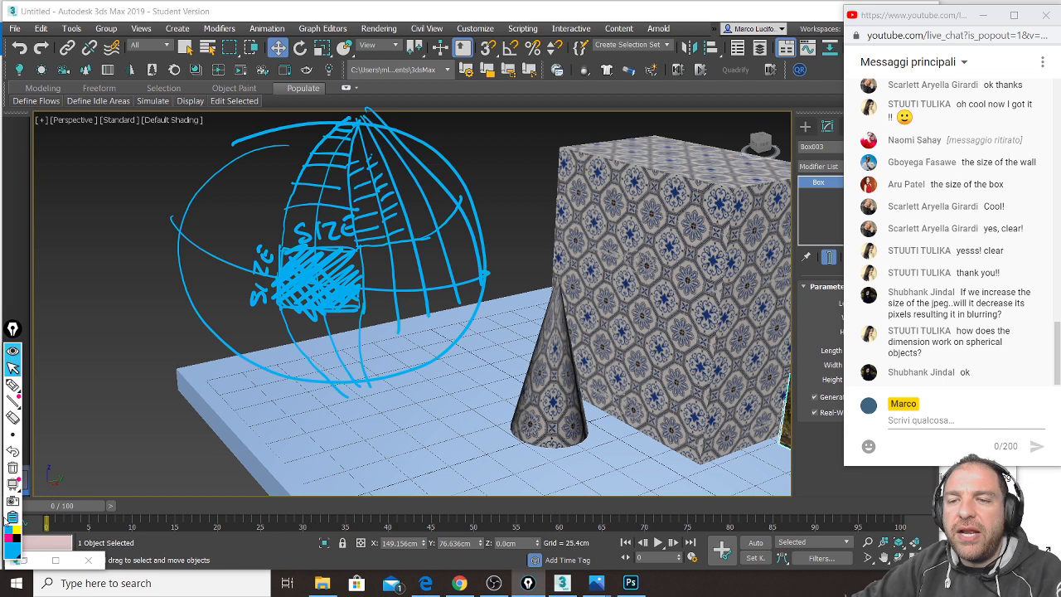
# Step: Clear the annotations and create a standard-primitive sphere on the floor near the cone
pyautogui.click(13, 468)
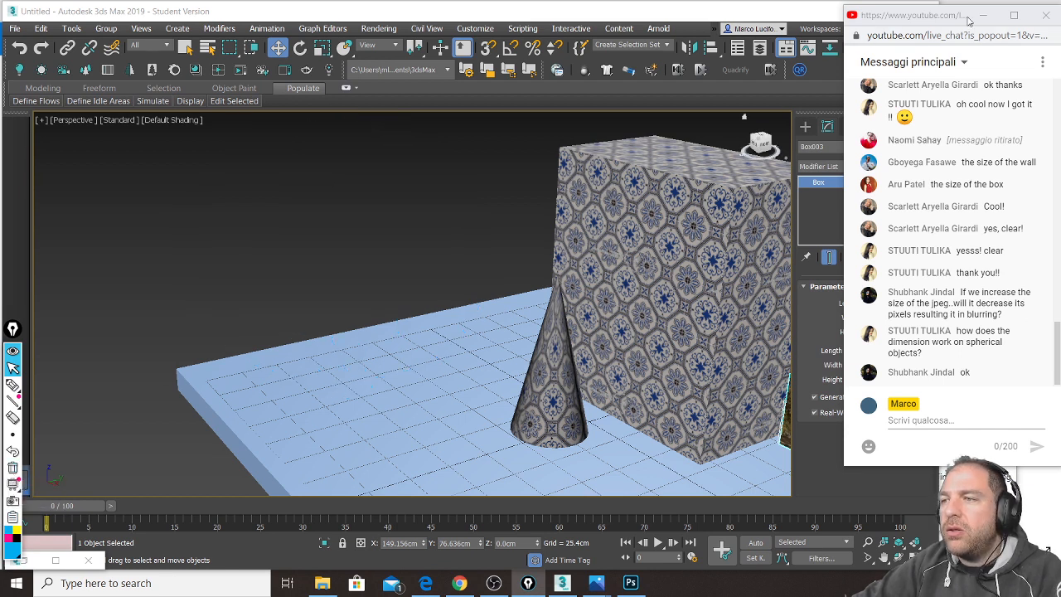
pyautogui.moveTo(701, 239); pyautogui.dragTo(616, 214, button='middle')
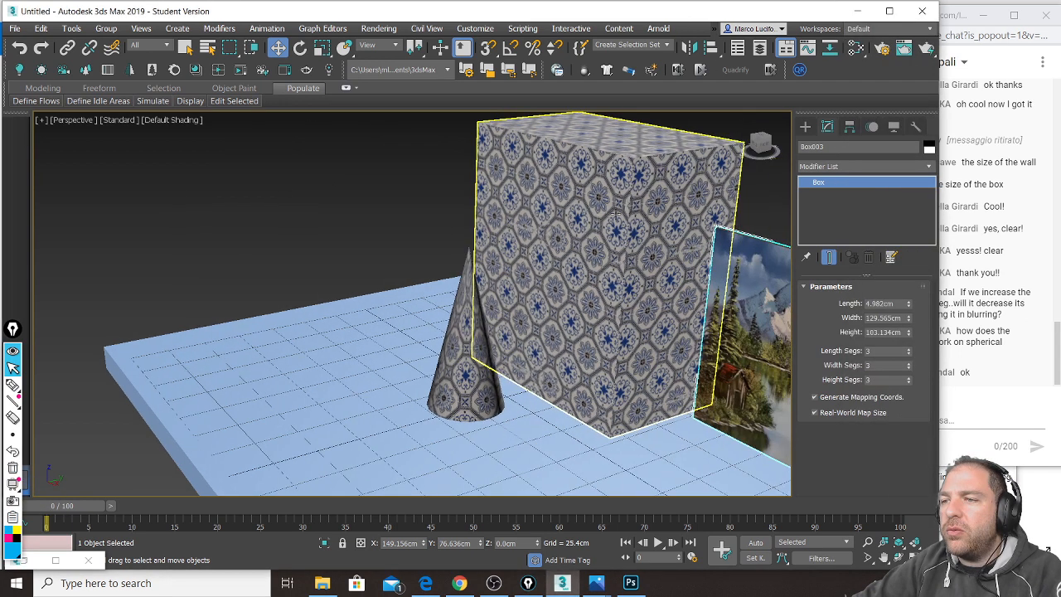
pyautogui.click(805, 127)
pyautogui.click(831, 221)
pyautogui.moveTo(377, 373); pyautogui.dragTo(373, 288)
pyautogui.press('w')
# Step: Wire the blue-and-white tile material from the material editor onto the new sphere
pyautogui.press('m')
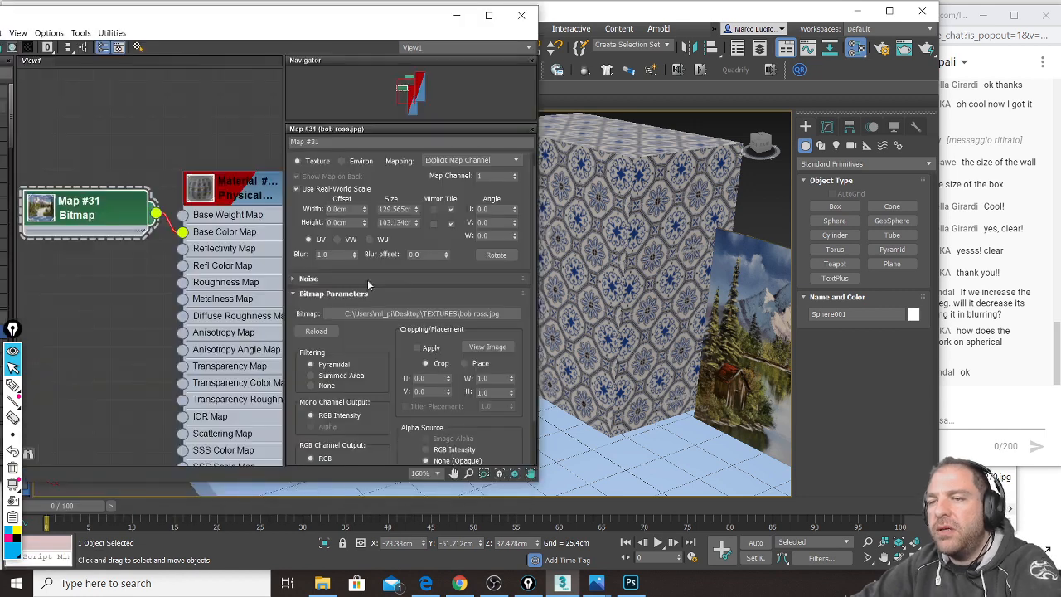
pyautogui.scroll(3, 106, 198)
pyautogui.scroll(-2, 106, 197)
pyautogui.moveTo(203, 192); pyautogui.dragTo(126, 192, button='middle')
pyautogui.moveTo(686, 260); pyautogui.dragTo(820, 257, button='middle')
pyautogui.moveTo(667, 242); pyautogui.dragTo(746, 252, button='middle')
pyautogui.scroll(3, 746, 252)
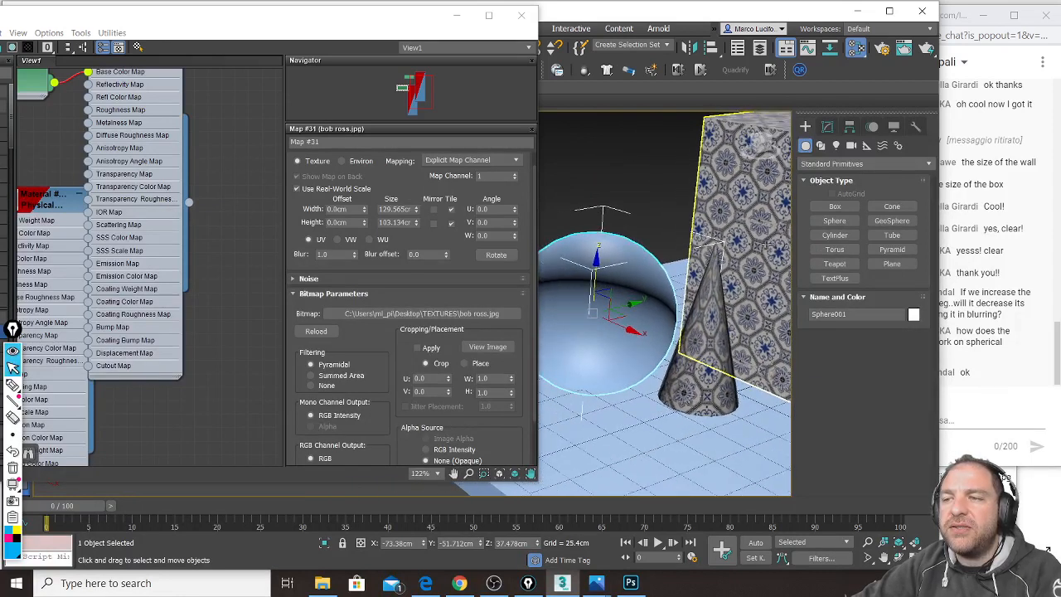
pyautogui.moveTo(189, 203); pyautogui.dragTo(575, 290)
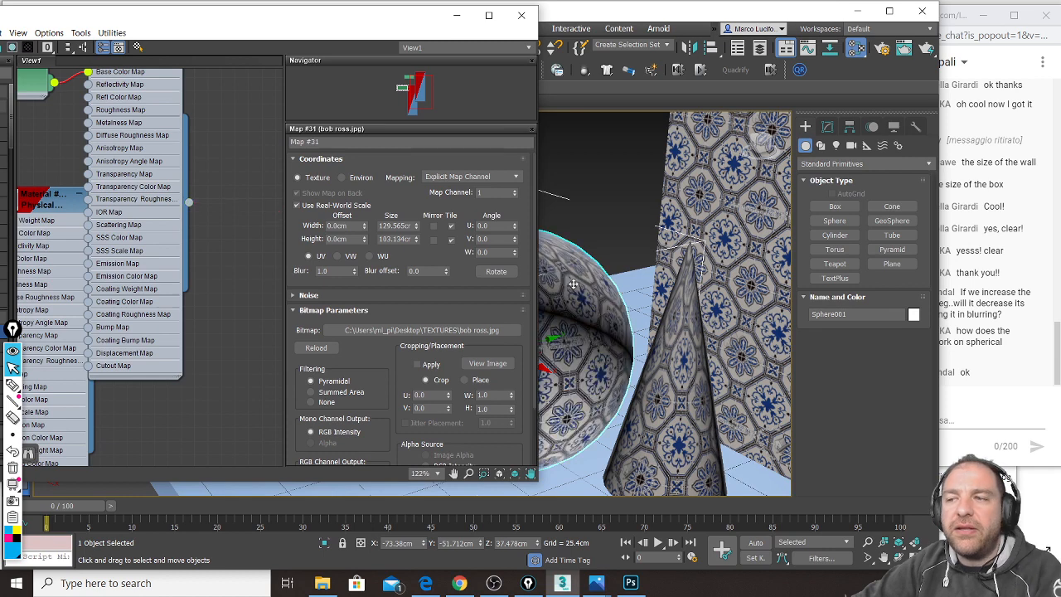
pyautogui.click(457, 15)
pyautogui.keyDown('alt'); pyautogui.moveTo(537, 341); pyautogui.dragTo(519, 371, button='middle'); pyautogui.keyUp('alt')
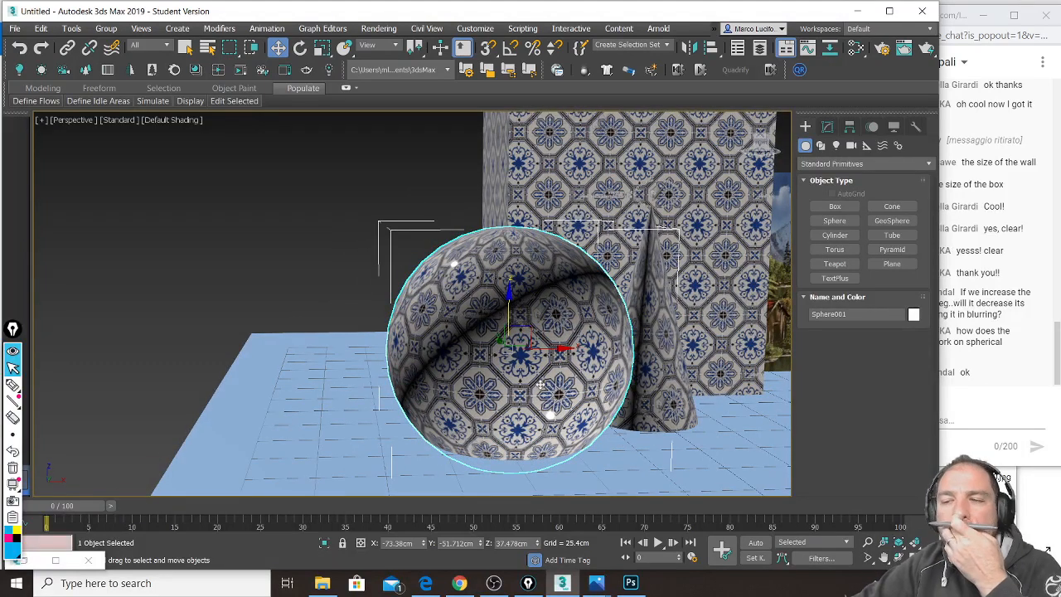
pyautogui.keyDown('alt'); pyautogui.moveTo(546, 367); pyautogui.dragTo(550, 372, button='middle'); pyautogui.keyUp('alt')
pyautogui.scroll(3, 542, 317)
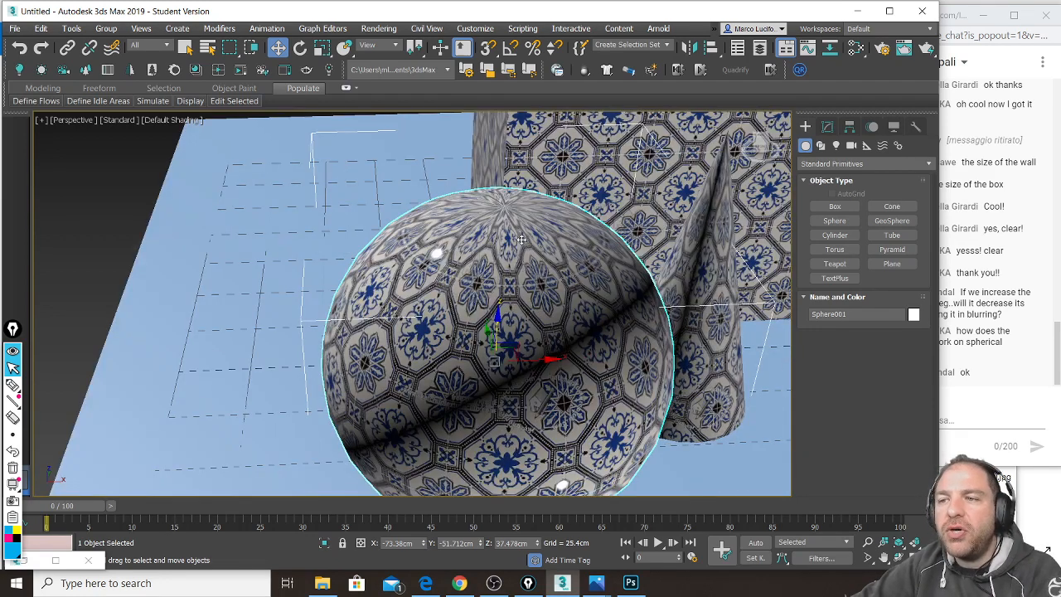
pyautogui.keyDown('alt'); pyautogui.moveTo(502, 238); pyautogui.dragTo(498, 289, button='middle'); pyautogui.keyUp('alt')
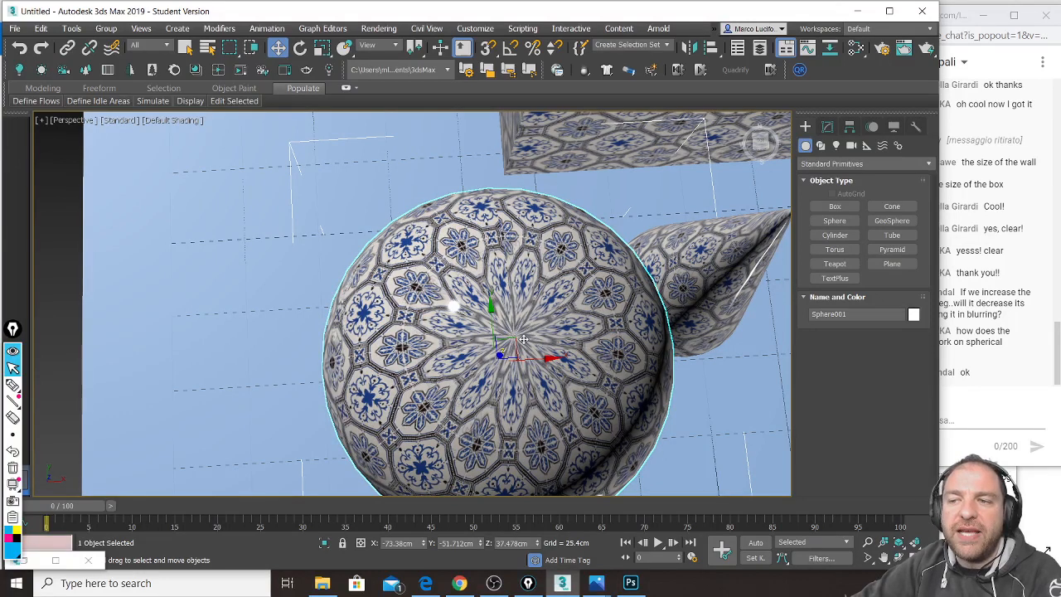
pyautogui.scroll(2, 526, 365)
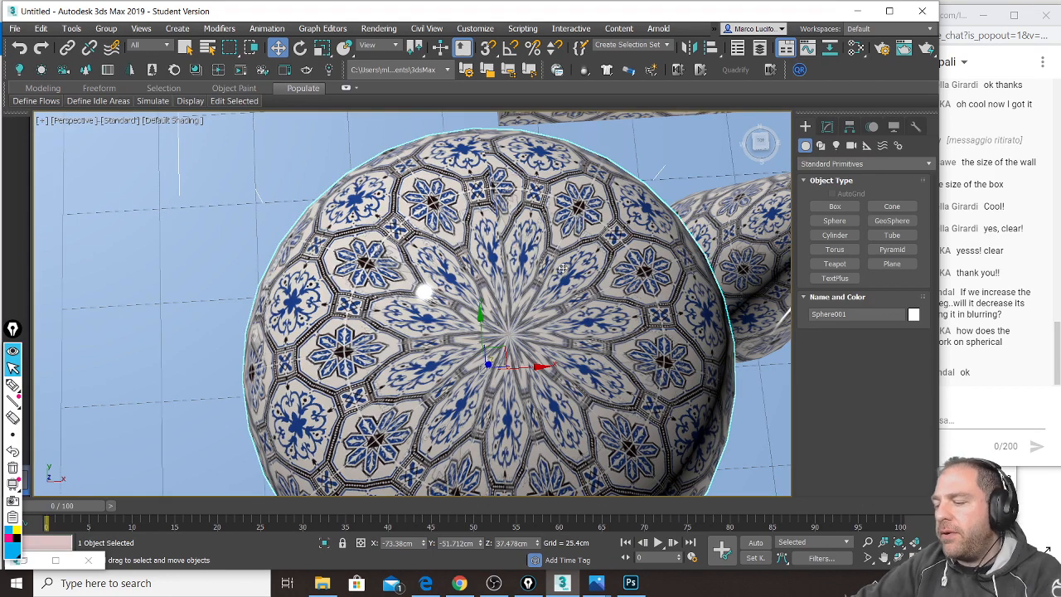
pyautogui.keyDown('alt'); pyautogui.moveTo(562, 268); pyautogui.dragTo(491, 297, button='middle'); pyautogui.keyUp('alt')
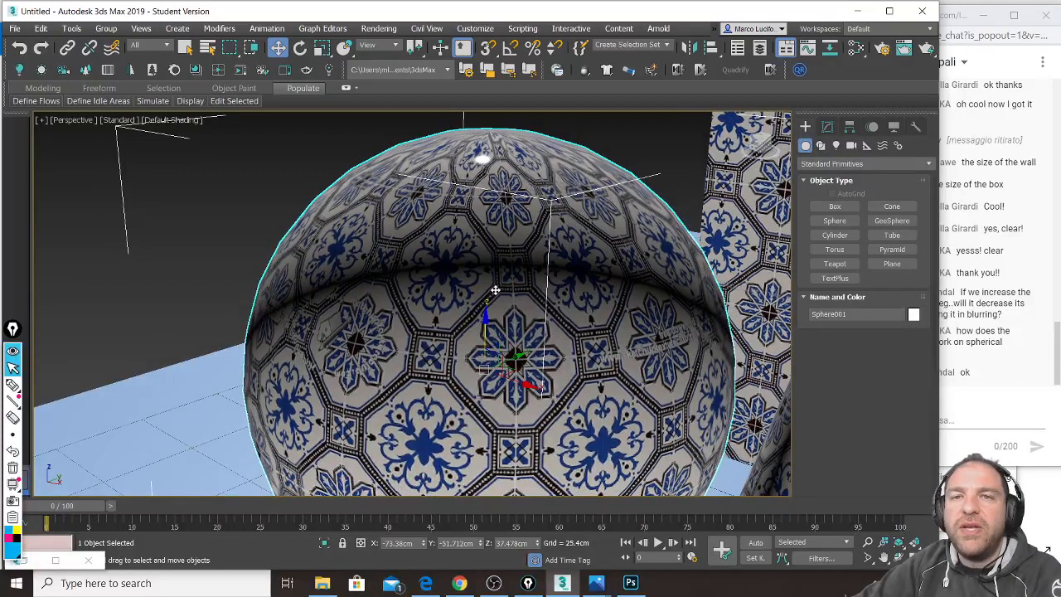
pyautogui.scroll(-4, 531, 299)
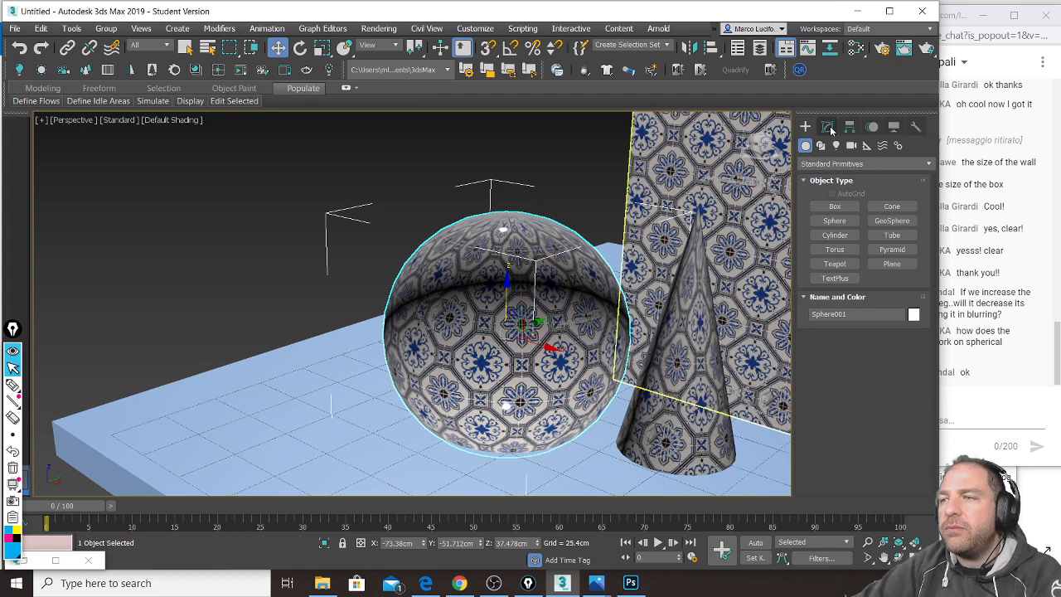
# Step: Add UVW Map from the sphere's Modifier List and choose Spherical mapping
pyautogui.click(828, 128)
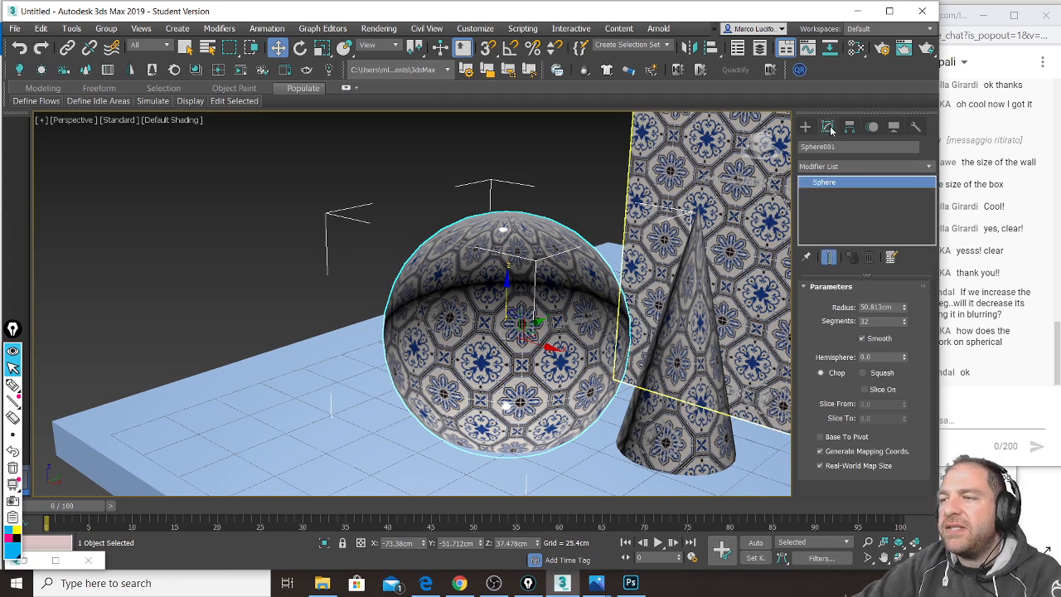
pyautogui.click(927, 166)
pyautogui.moveTo(929, 192); pyautogui.dragTo(930, 470)
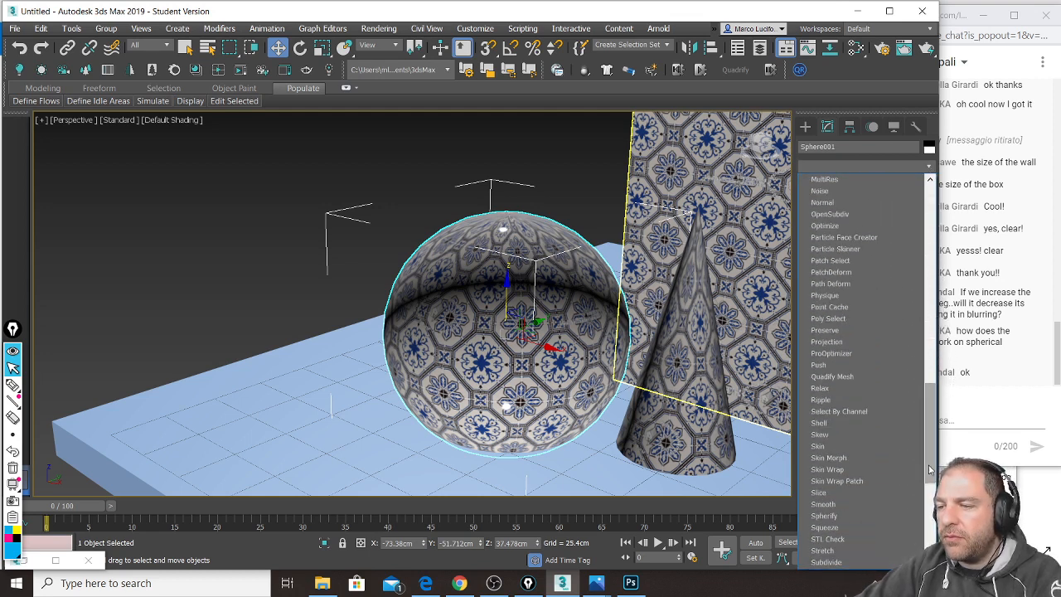
pyautogui.scroll(-8, 909, 475)
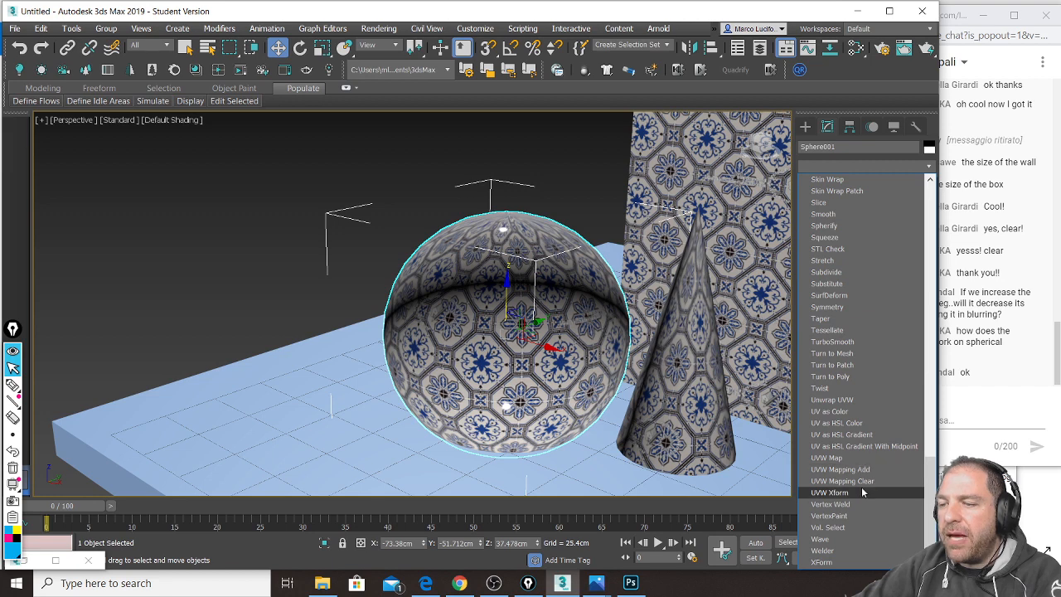
pyautogui.click(829, 457)
pyautogui.moveTo(470, 306)
pyautogui.keyDown('alt'); pyautogui.mouseDown(button='middle')
pyautogui.moveTo(419, 383)
pyautogui.moveTo(462, 310)
pyautogui.moveTo(481, 314)
pyautogui.mouseUp(button='middle'); pyautogui.keyUp('alt')
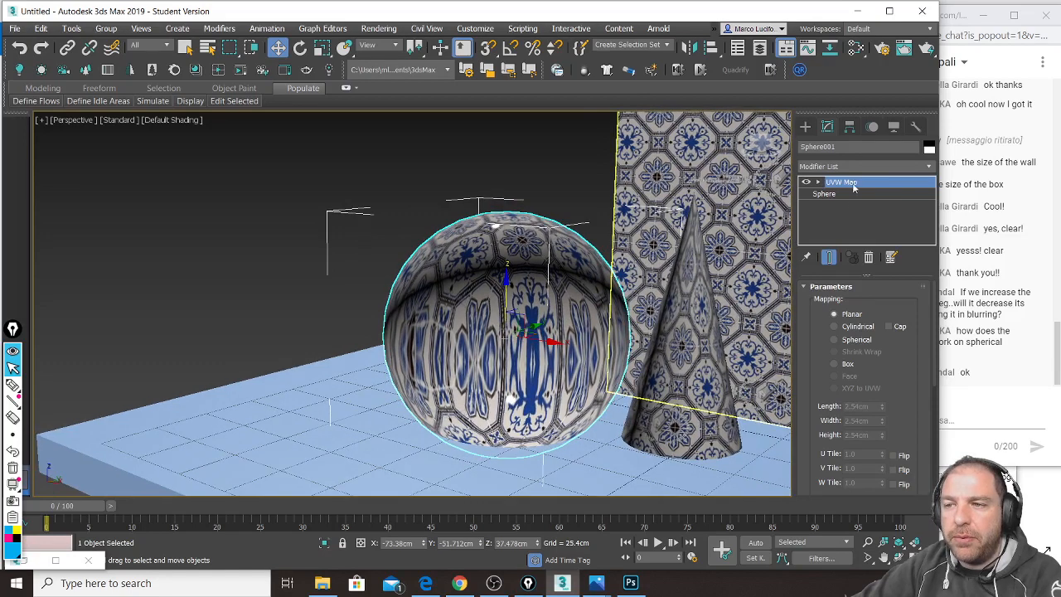
pyautogui.click(857, 340)
pyautogui.moveTo(468, 327)
pyautogui.keyDown('alt'); pyautogui.mouseDown(button='middle')
pyautogui.moveTo(480, 334)
pyautogui.moveTo(465, 309)
pyautogui.mouseUp(button='middle'); pyautogui.keyUp('alt')
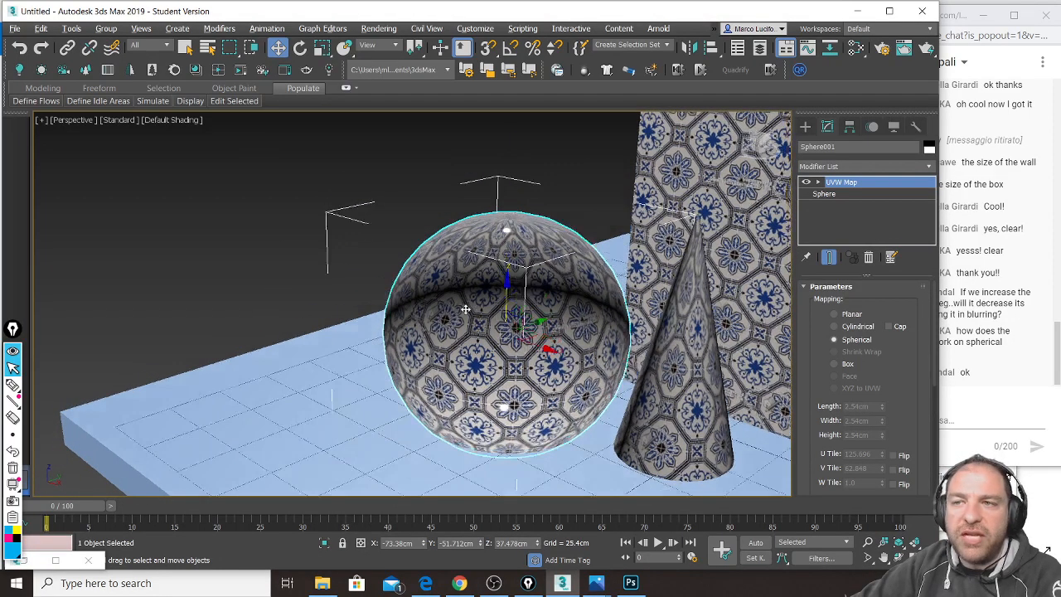
# Step: Select the UVW Map Gizmo sub-object and rotate it to turn the tile texture
pyautogui.click(818, 184)
pyautogui.click(843, 193)
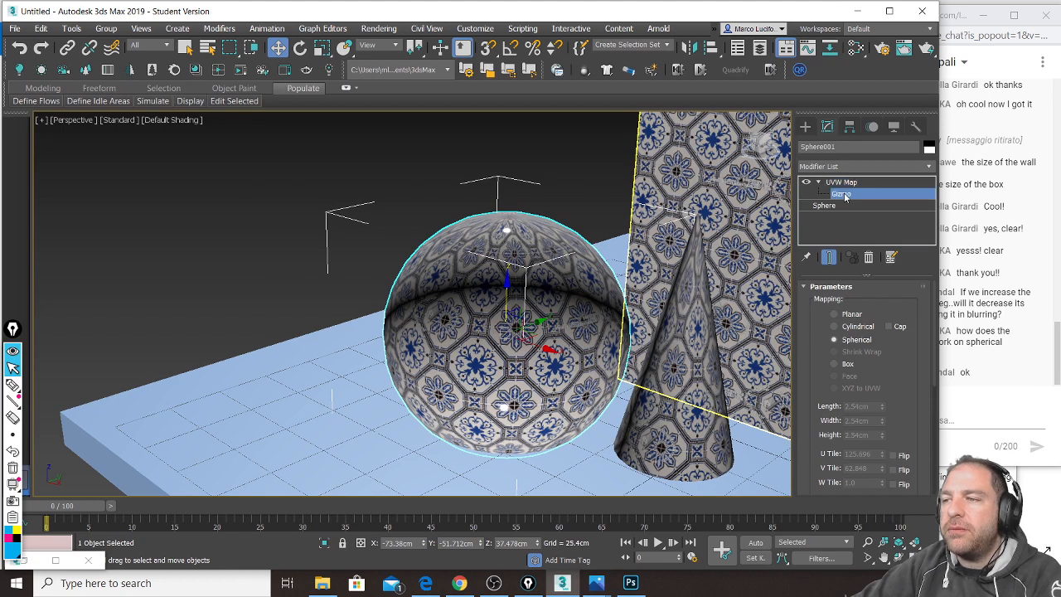
pyautogui.press('e')
pyautogui.moveTo(483, 304); pyautogui.dragTo(484, 303)
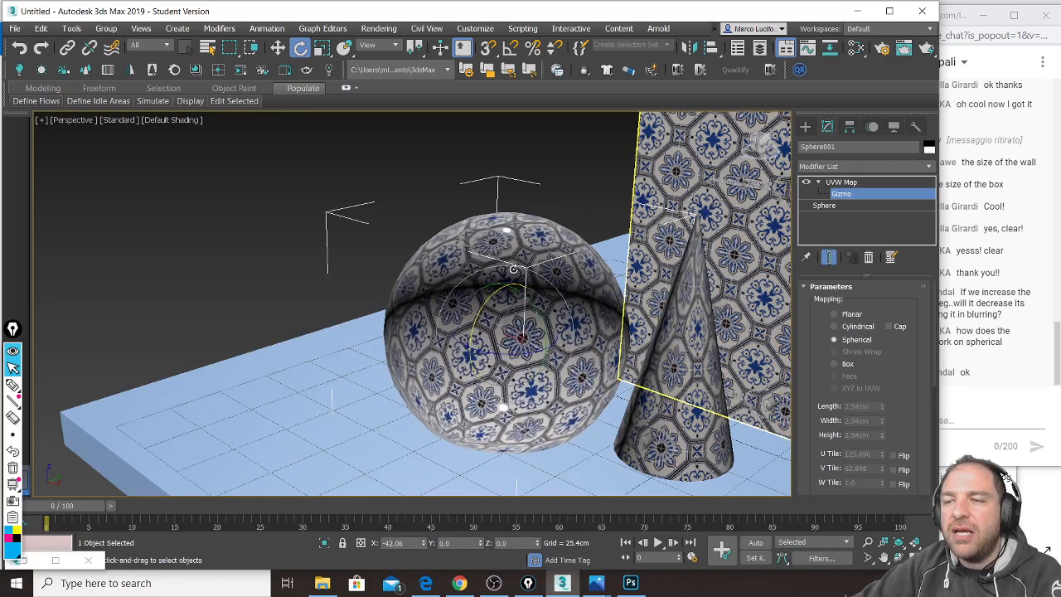
pyautogui.moveTo(529, 310); pyautogui.dragTo(502, 318)
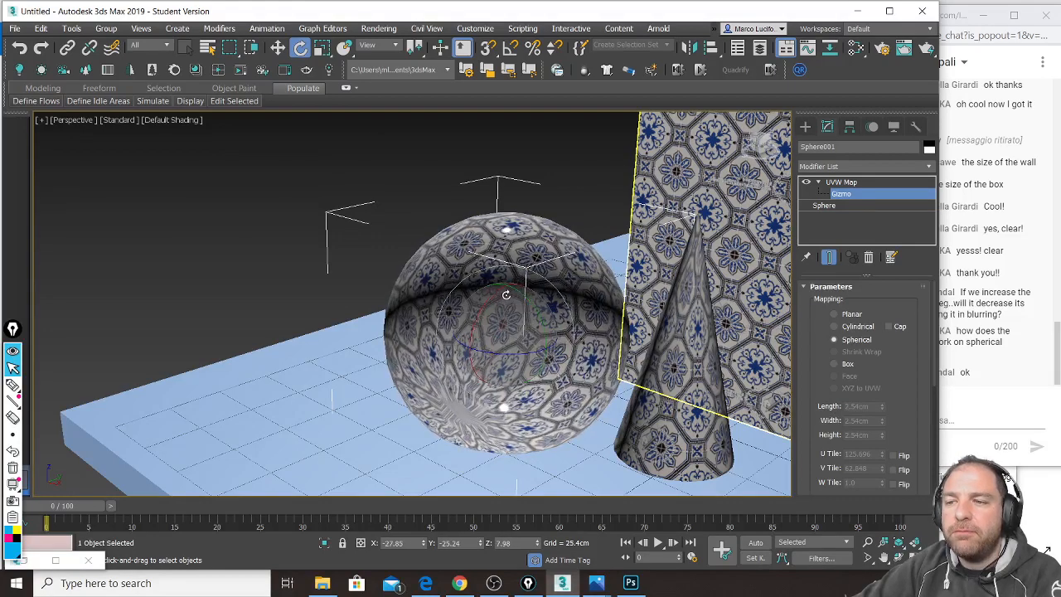
# Step: Stretch the mapping gizmo vertically along Z on the sphere
pyautogui.press('r')
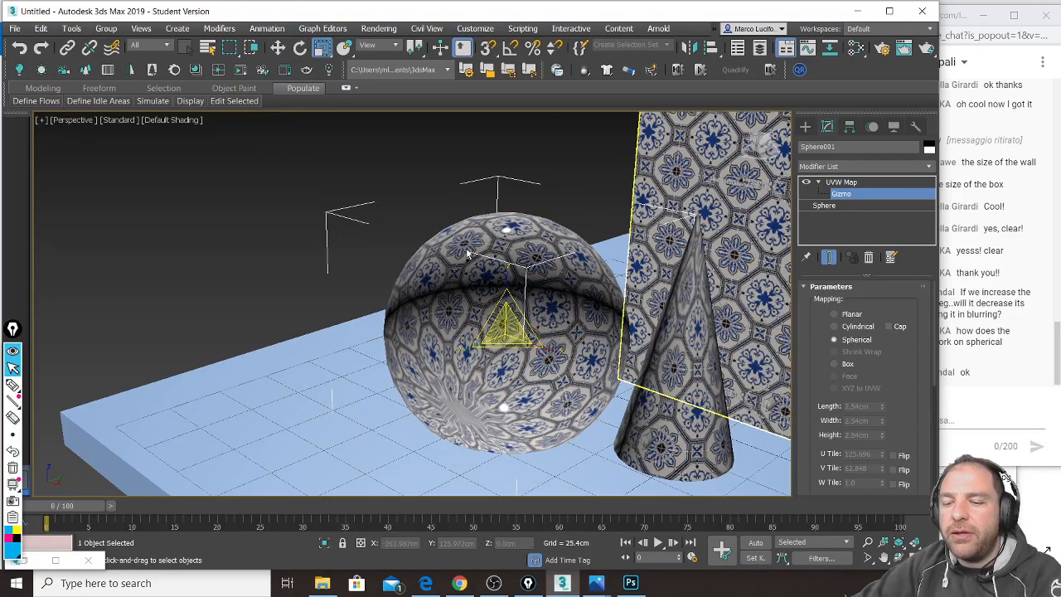
pyautogui.press('w')
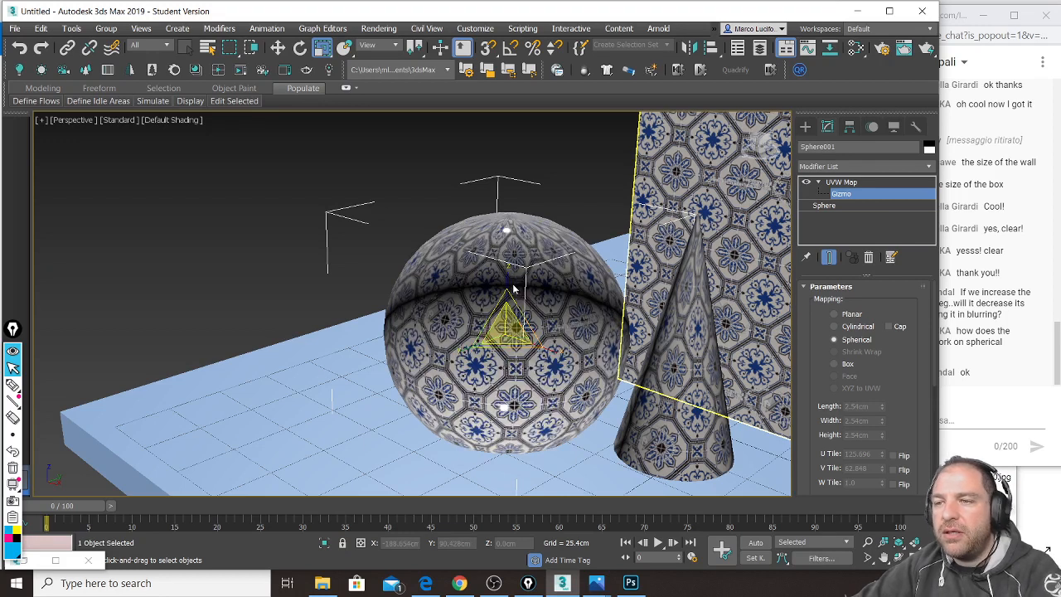
pyautogui.moveTo(508, 276); pyautogui.dragTo(506, 264)
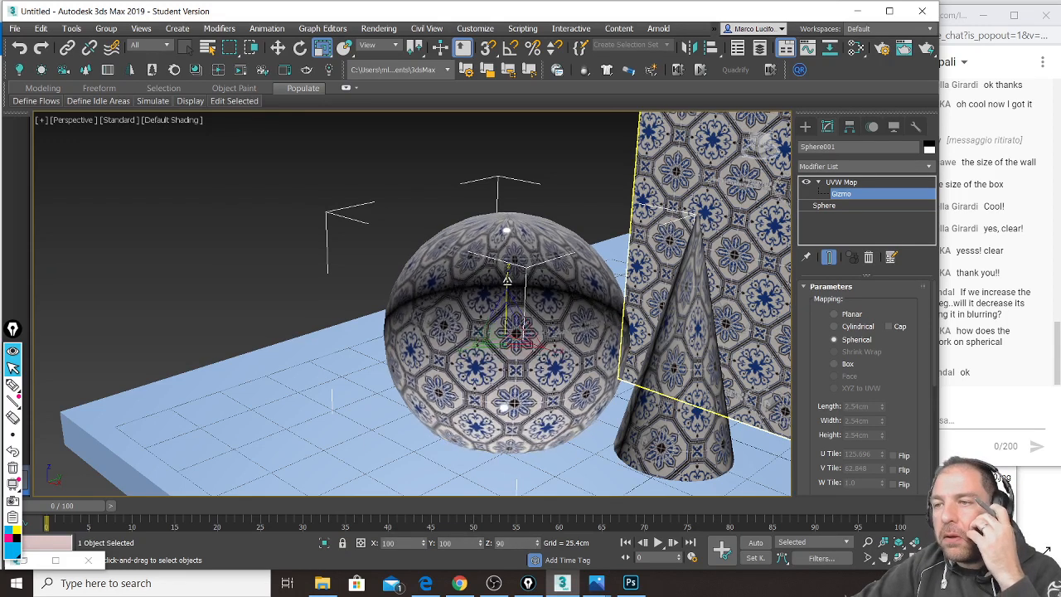
pyautogui.moveTo(512, 312); pyautogui.dragTo(560, 340)
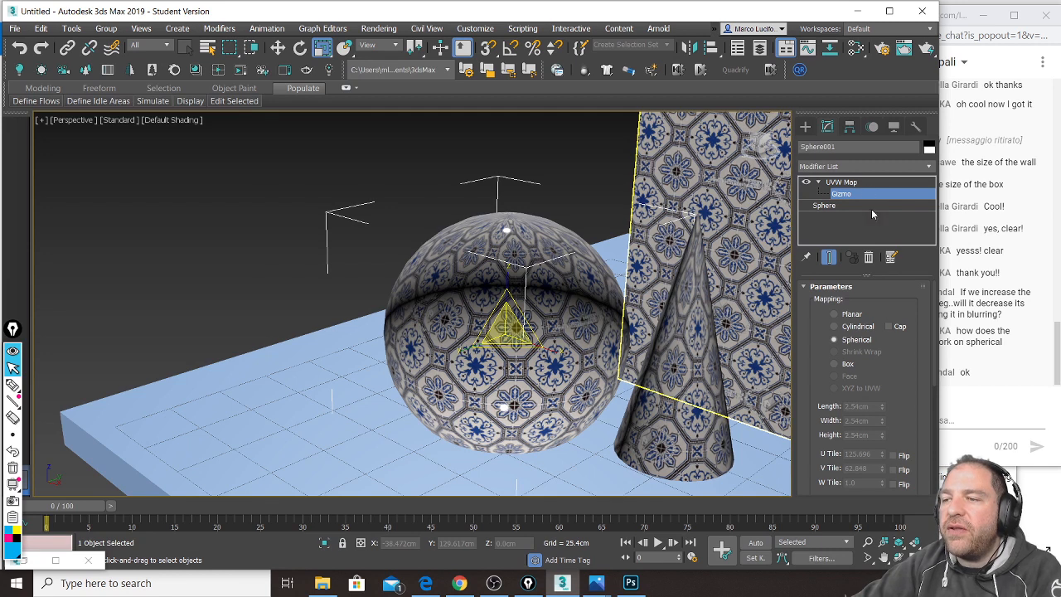
# Step: Switch the UVW Map to Box mapping and orbit around the sphere to check the tiles
pyautogui.click(834, 364)
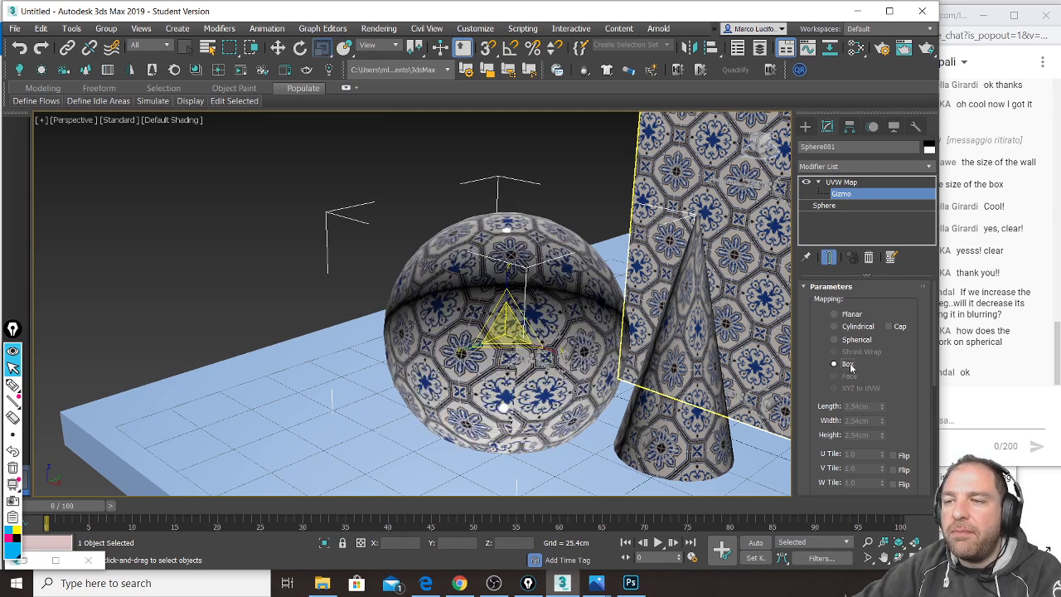
pyautogui.keyDown('alt'); pyautogui.moveTo(370, 335); pyautogui.dragTo(524, 318, button='middle'); pyautogui.keyUp('alt')
pyautogui.keyDown('alt'); pyautogui.moveTo(590, 323); pyautogui.dragTo(395, 330, button='middle'); pyautogui.keyUp('alt')
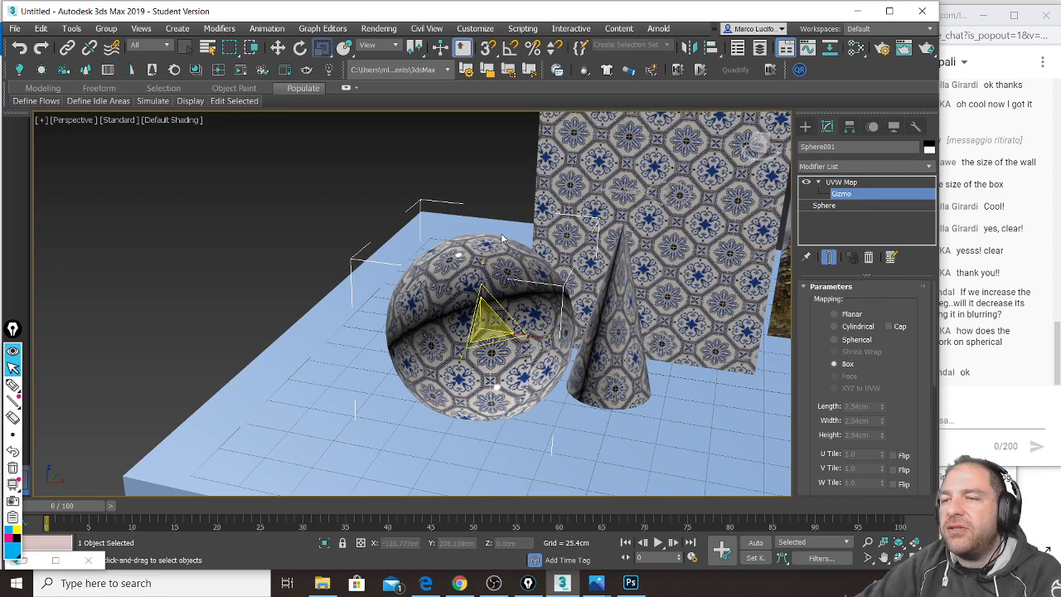
# Step: Leave the gizmo level back to the Move tool and delete the sphere
pyautogui.rightClick(457, 172)
pyautogui.click(475, 191)
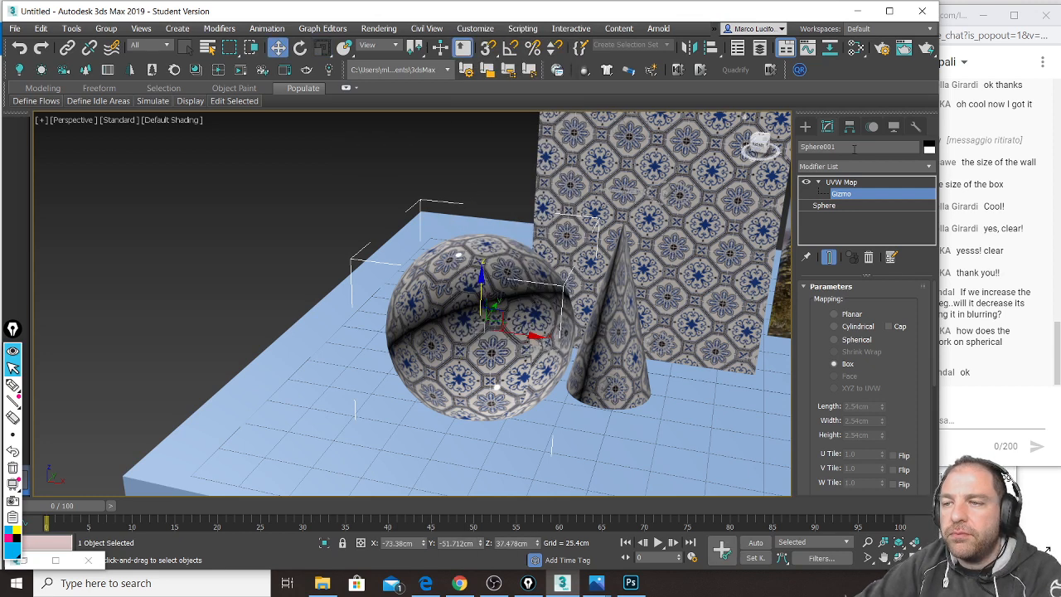
pyautogui.click(877, 183)
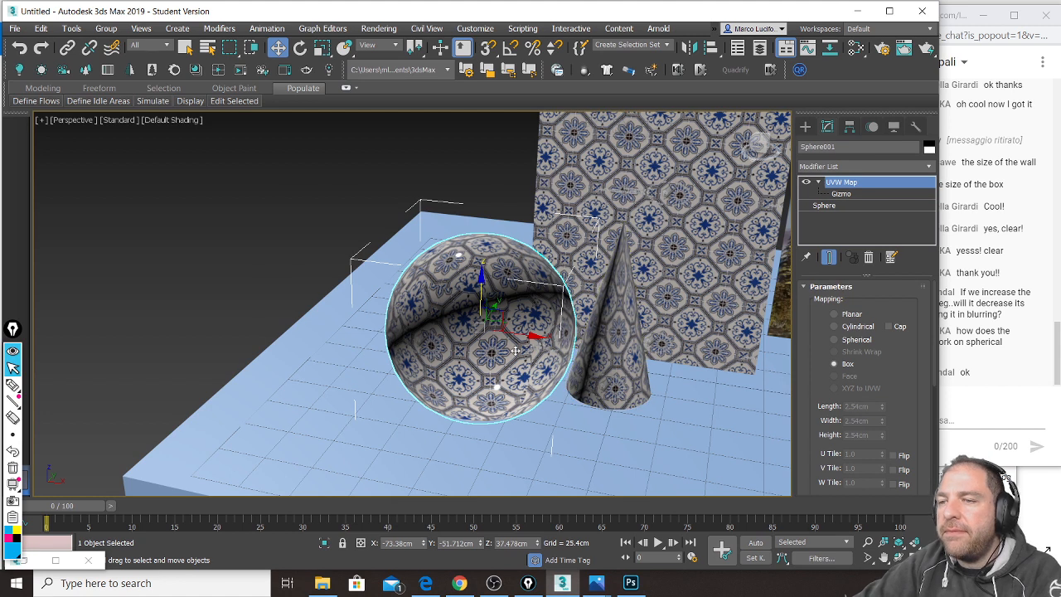
pyautogui.press('Delete')
# Step: Select the cone, open the material editor with M and arrange the Physical Material node
pyautogui.click(617, 318)
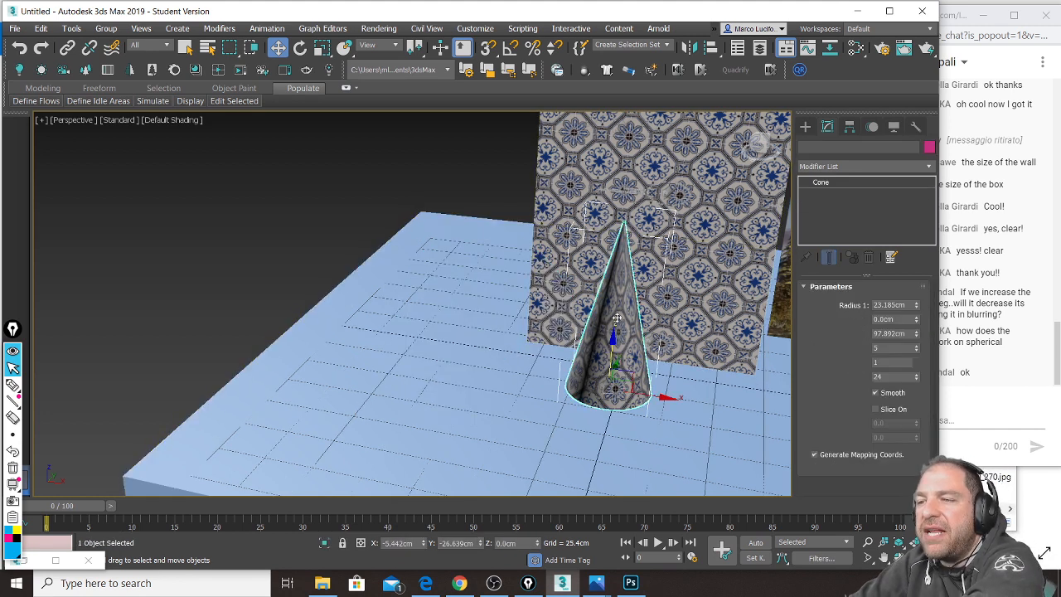
pyautogui.keyDown('alt'); pyautogui.moveTo(622, 322); pyautogui.dragTo(594, 320, button='middle'); pyautogui.keyUp('alt')
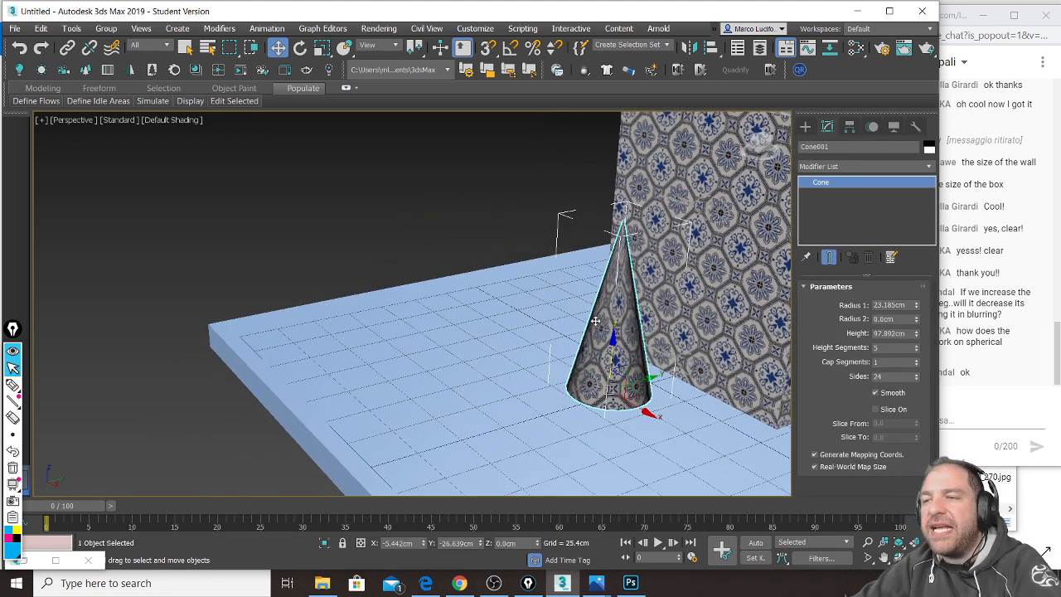
pyautogui.press('m')
pyautogui.moveTo(205, 207); pyautogui.dragTo(240, 247, button='middle')
pyautogui.scroll(-2, 241, 247)
pyautogui.moveTo(202, 121); pyautogui.dragTo(213, 154)
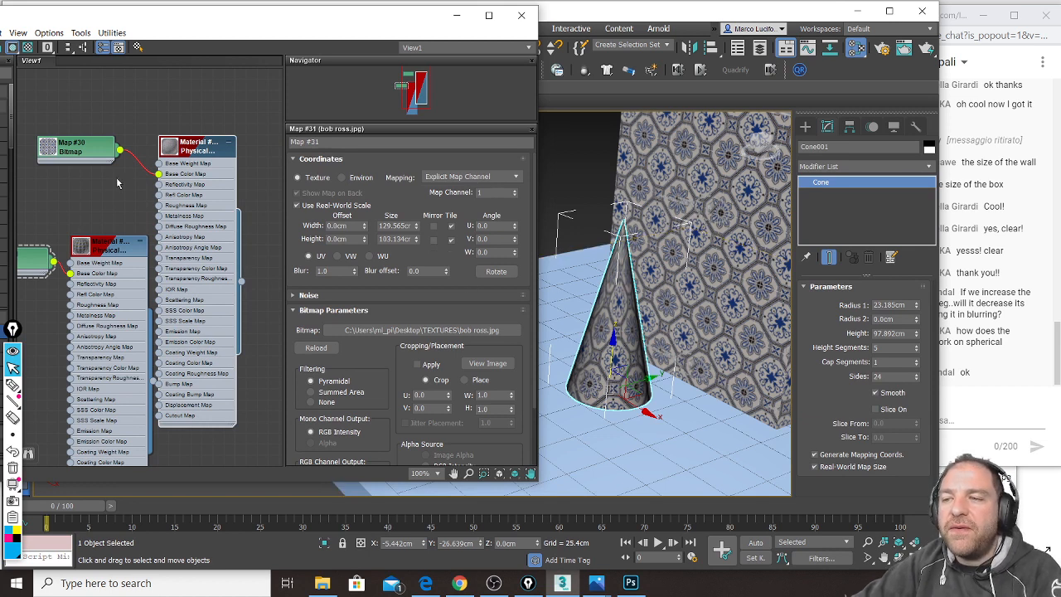
# Step: Add a new Physical Material node and drag it onto the cone
pyautogui.scroll(-3, 197, 188)
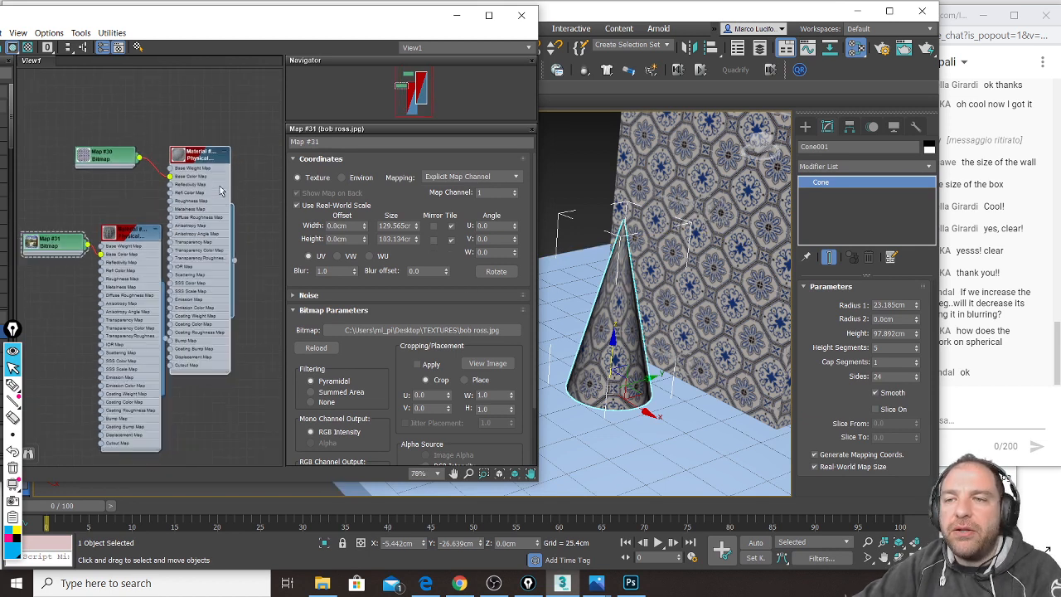
pyautogui.moveTo(199, 25); pyautogui.dragTo(331, 41)
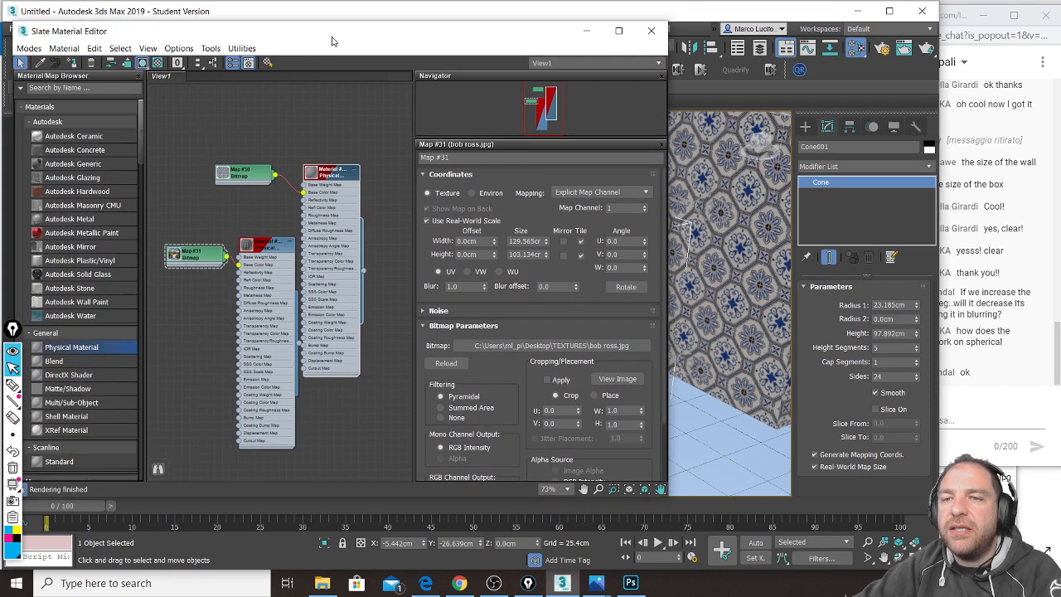
pyautogui.moveTo(260, 241); pyautogui.dragTo(341, 160, button='middle')
pyautogui.scroll(1, 136, 309)
pyautogui.moveTo(234, 268); pyautogui.dragTo(234, 243)
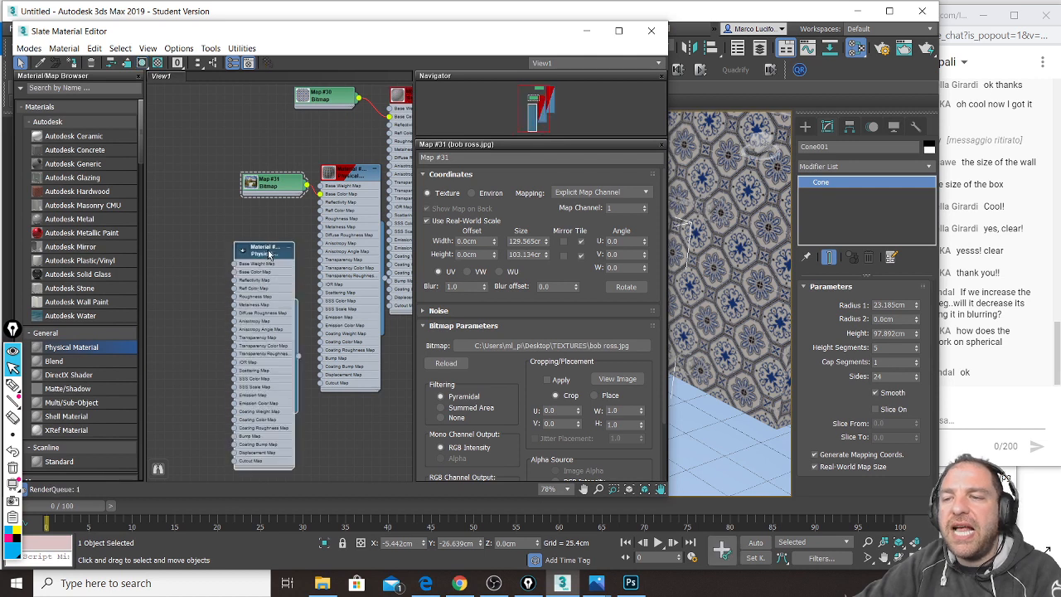
pyautogui.moveTo(483, 45); pyautogui.dragTo(378, 57)
pyautogui.moveTo(195, 373); pyautogui.dragTo(747, 262)
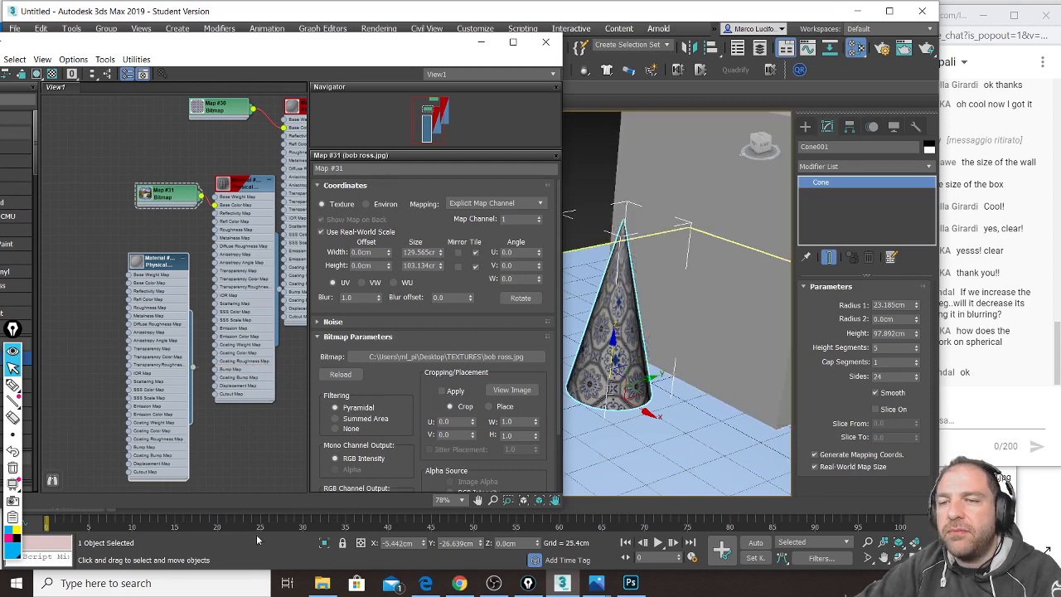
# Step: Show Material #105's parameters in the editor, then select the picture panel Box003
pyautogui.rightClick(155, 266)
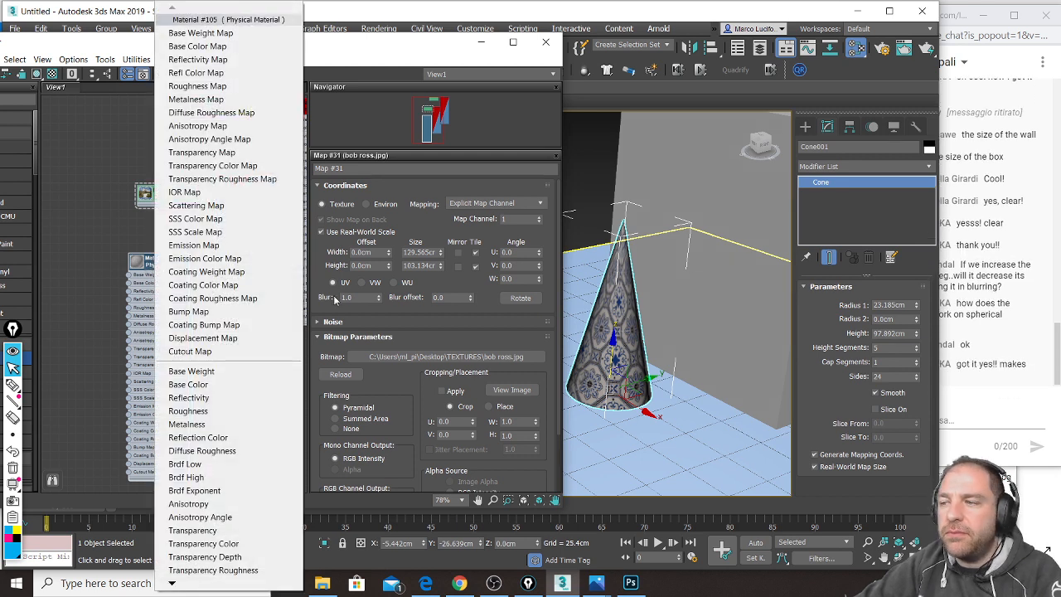
pyautogui.click(989, 391)
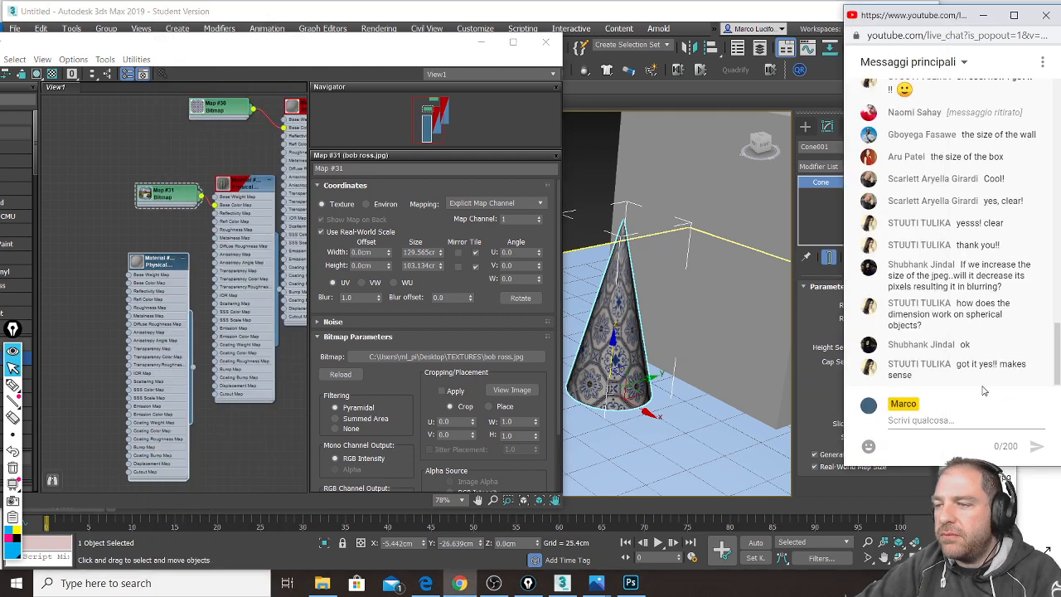
pyautogui.click(161, 267)
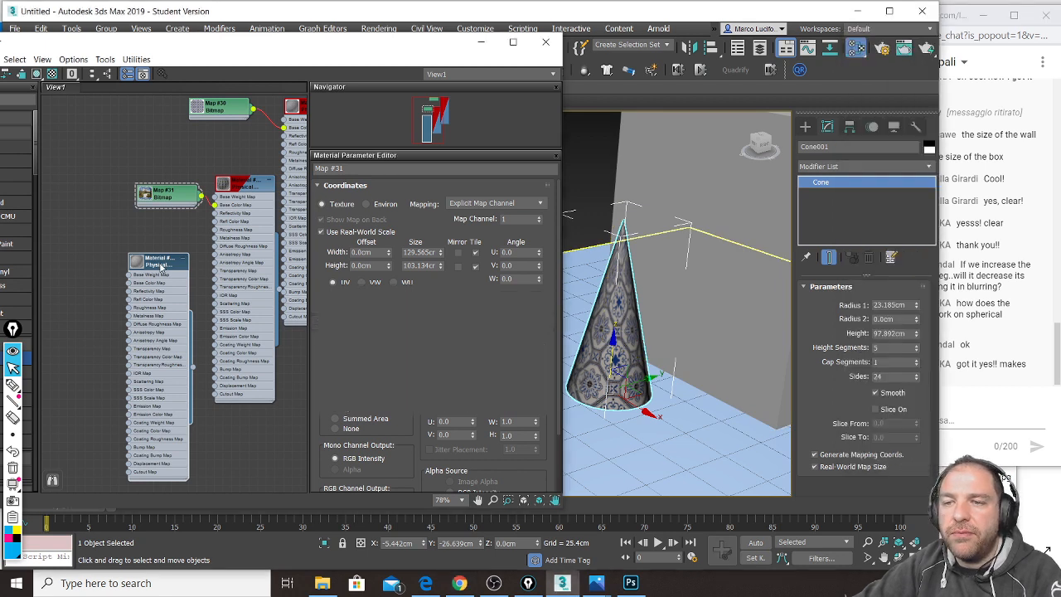
pyautogui.doubleClick(162, 267)
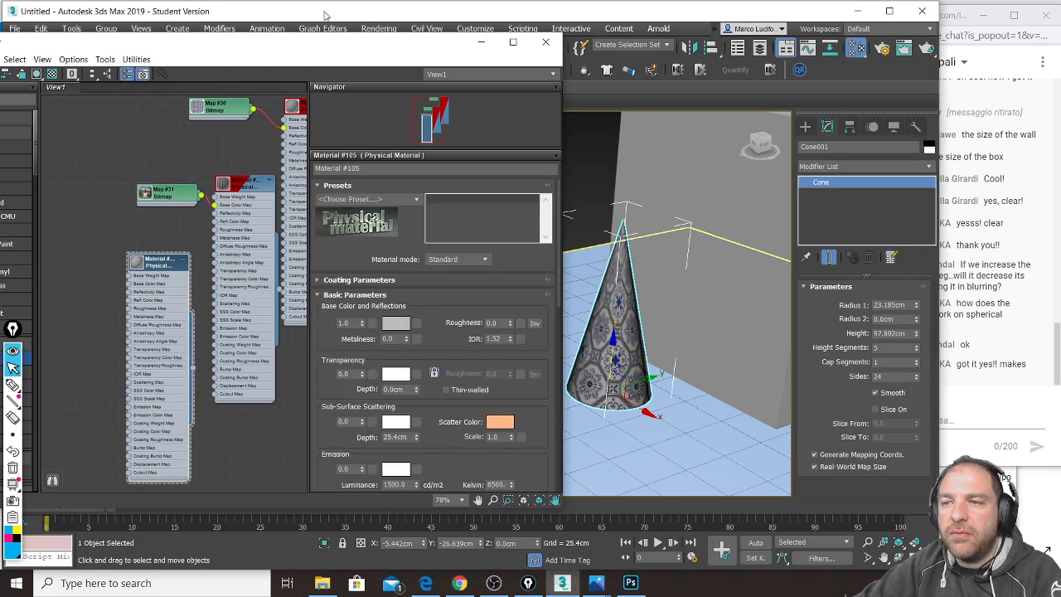
pyautogui.moveTo(358, 48); pyautogui.dragTo(282, 46)
pyautogui.scroll(3, 687, 313)
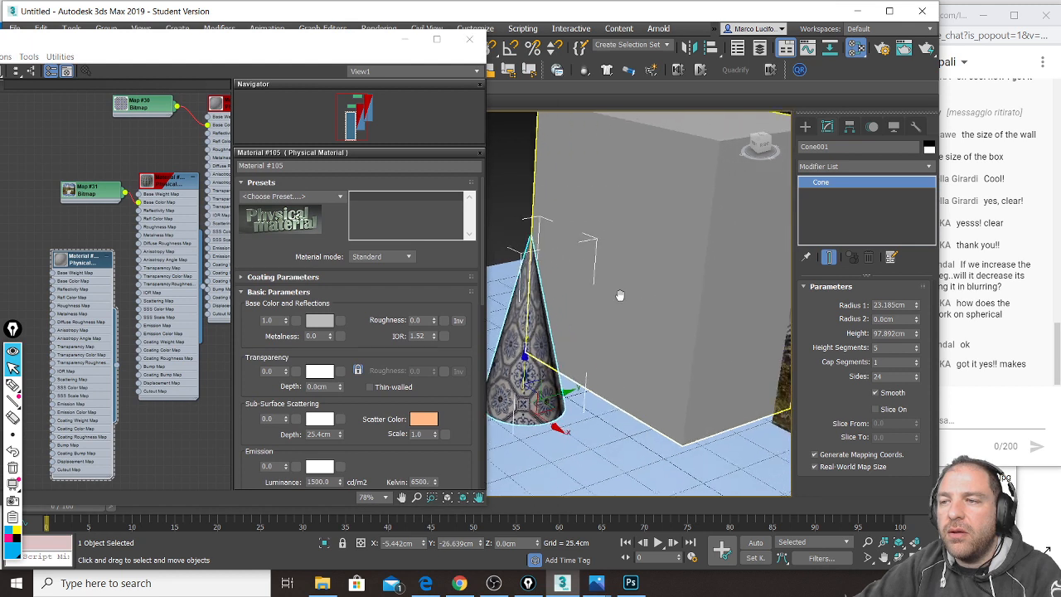
pyautogui.scroll(-3, 749, 351)
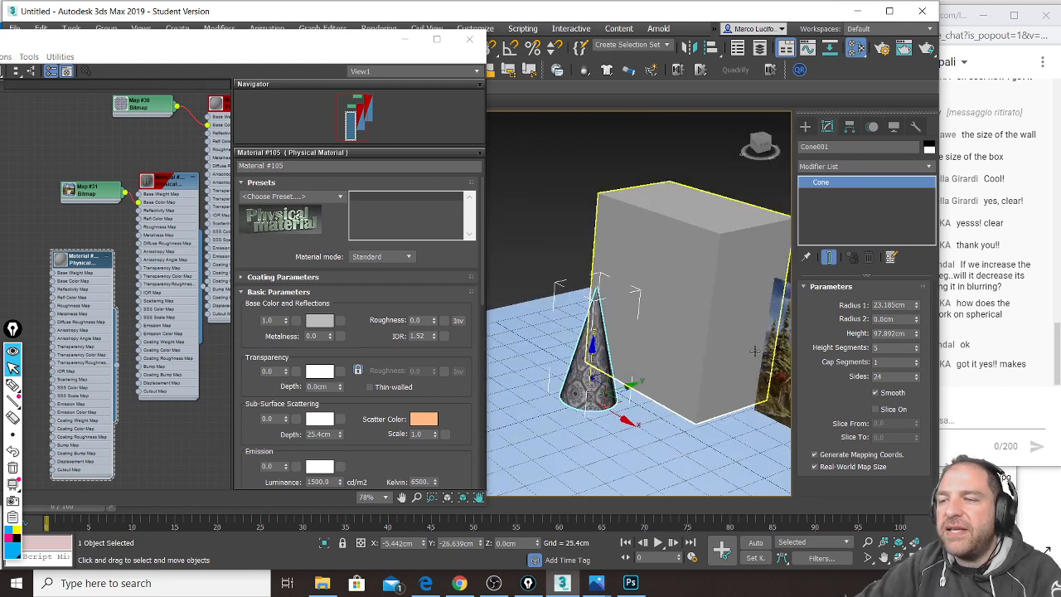
pyautogui.click(784, 350)
# Step: Move the picture panel Box003 next to the cone, left of the grey box
pyautogui.moveTo(741, 360); pyautogui.dragTo(690, 359, button='middle')
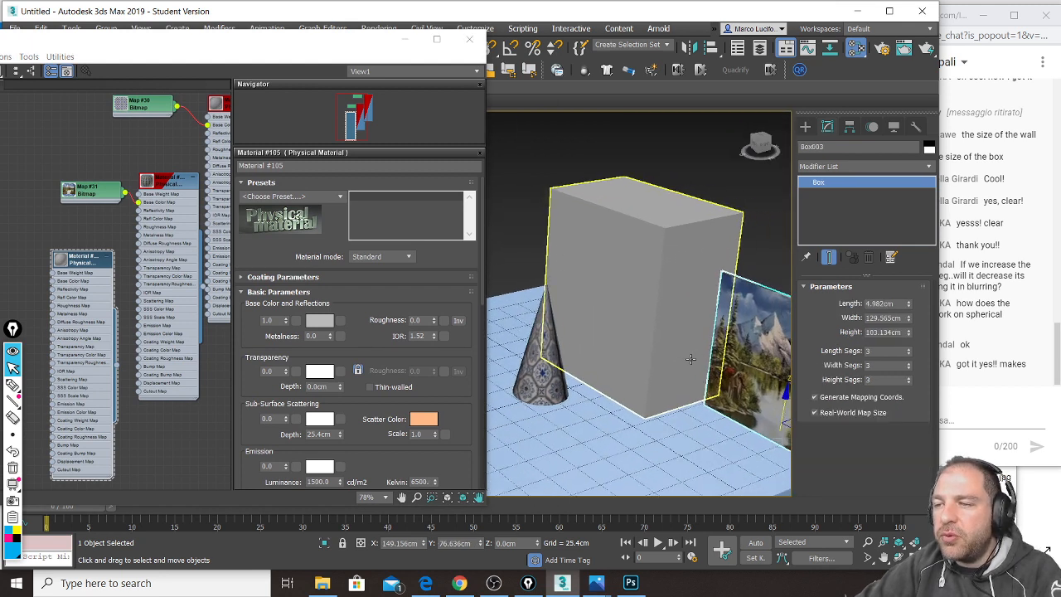
pyautogui.scroll(-3, 688, 359)
pyautogui.moveTo(779, 417); pyautogui.dragTo(581, 359)
pyautogui.moveTo(268, 46); pyautogui.dragTo(278, 96)
# Step: Rotate the picture panel about 115° and nudge it closer to the cone
pyautogui.click(300, 47)
pyautogui.moveTo(540, 373); pyautogui.dragTo(670, 368)
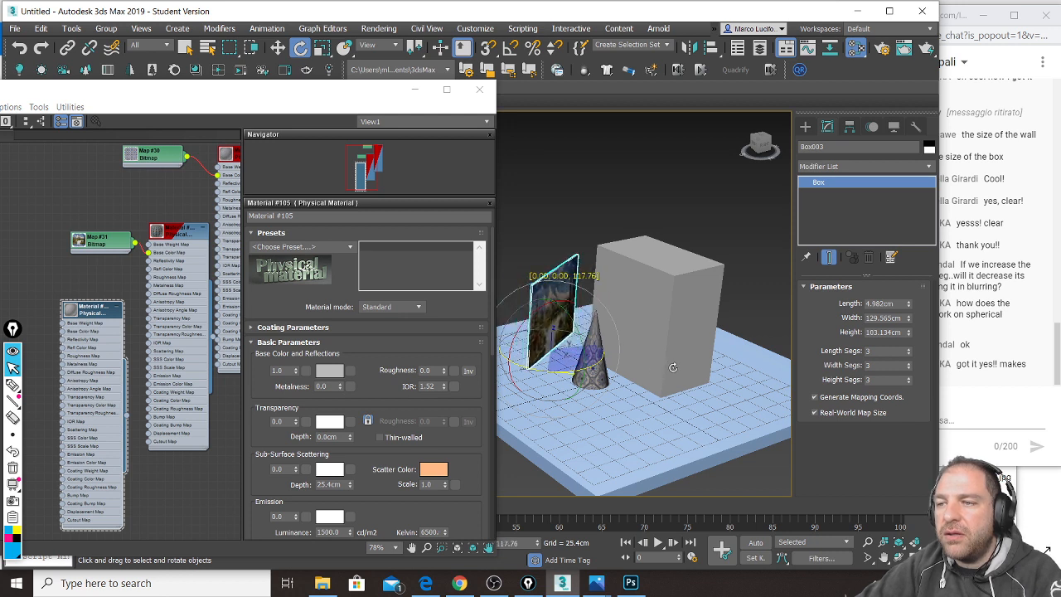
pyautogui.click(277, 48)
pyautogui.moveTo(582, 352); pyautogui.dragTo(595, 362)
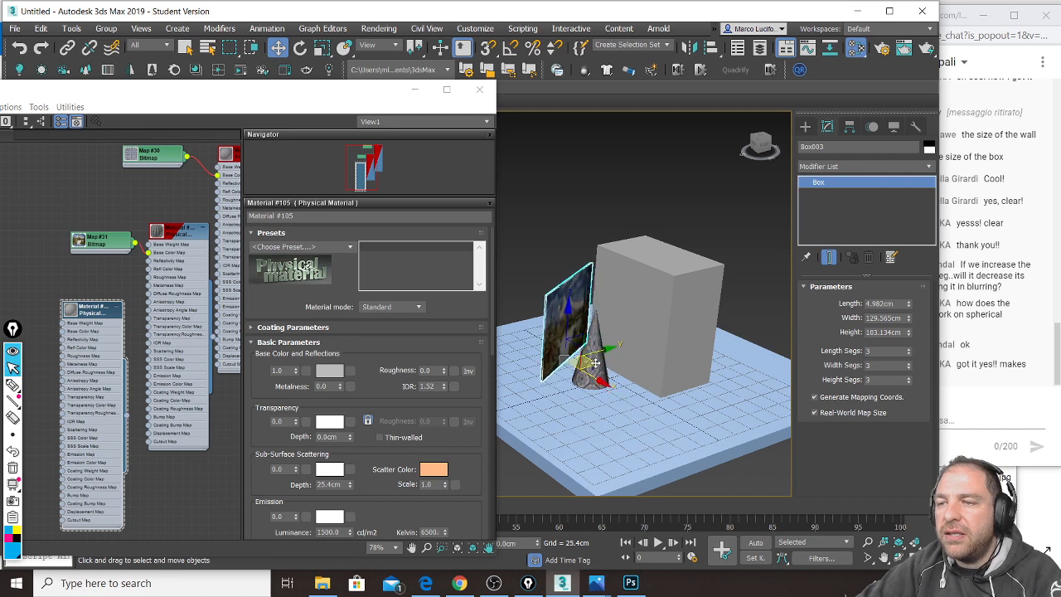
pyautogui.scroll(3, 622, 348)
pyautogui.scroll(3, 630, 342)
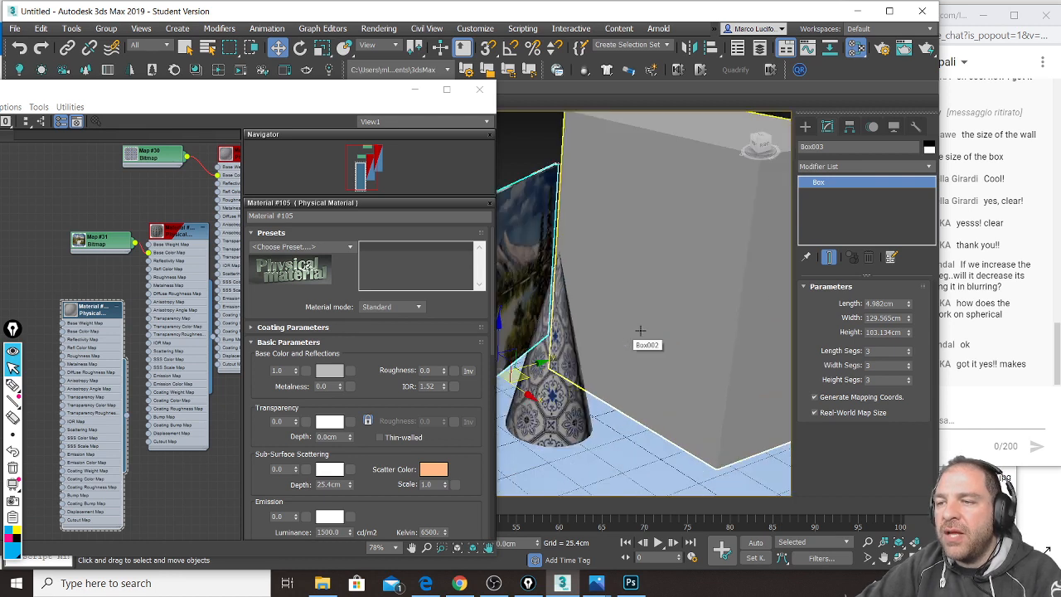
pyautogui.scroll(3, 635, 332)
pyautogui.moveTo(326, 92); pyautogui.dragTo(302, 12)
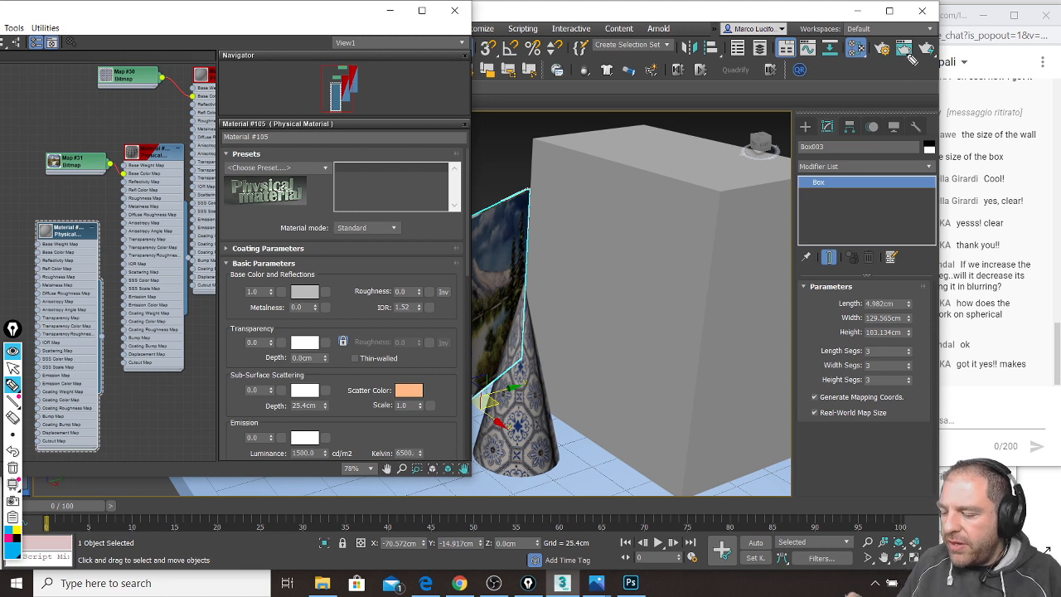
pyautogui.moveTo(914, 34)
pyautogui.mouseDown()
pyautogui.moveTo(915, 59)
pyautogui.moveTo(933, 60)
pyautogui.moveTo(925, 32)
pyautogui.mouseUp()
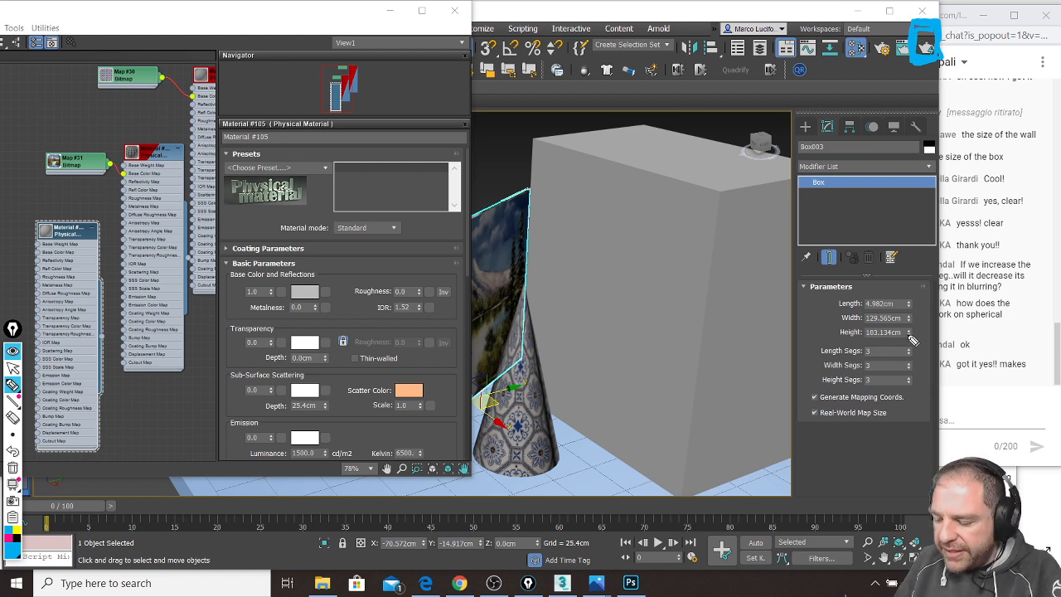
pyautogui.moveTo(589, 299)
pyautogui.mouseDown()
pyautogui.moveTo(674, 350)
pyautogui.moveTo(595, 300)
pyautogui.moveTo(583, 275)
pyautogui.moveTo(667, 263)
pyautogui.moveTo(733, 272)
pyautogui.moveTo(735, 296)
pyautogui.moveTo(704, 276)
pyautogui.moveTo(713, 370)
pyautogui.moveTo(696, 399)
pyautogui.moveTo(699, 338)
pyautogui.moveTo(674, 377)
pyautogui.moveTo(675, 426)
pyautogui.moveTo(699, 343)
pyautogui.mouseUp()
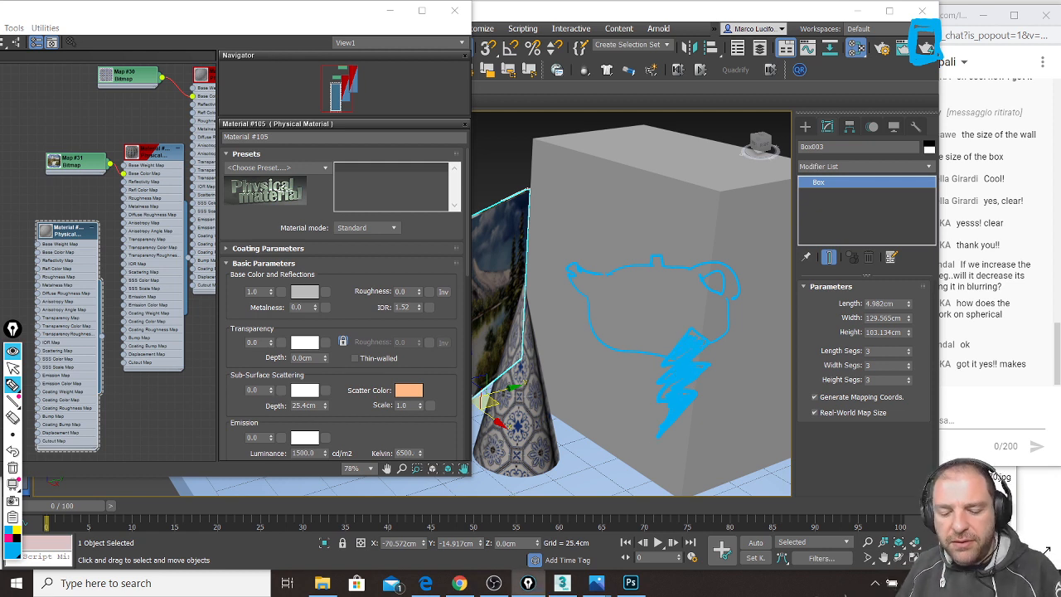
pyautogui.press('Escape')
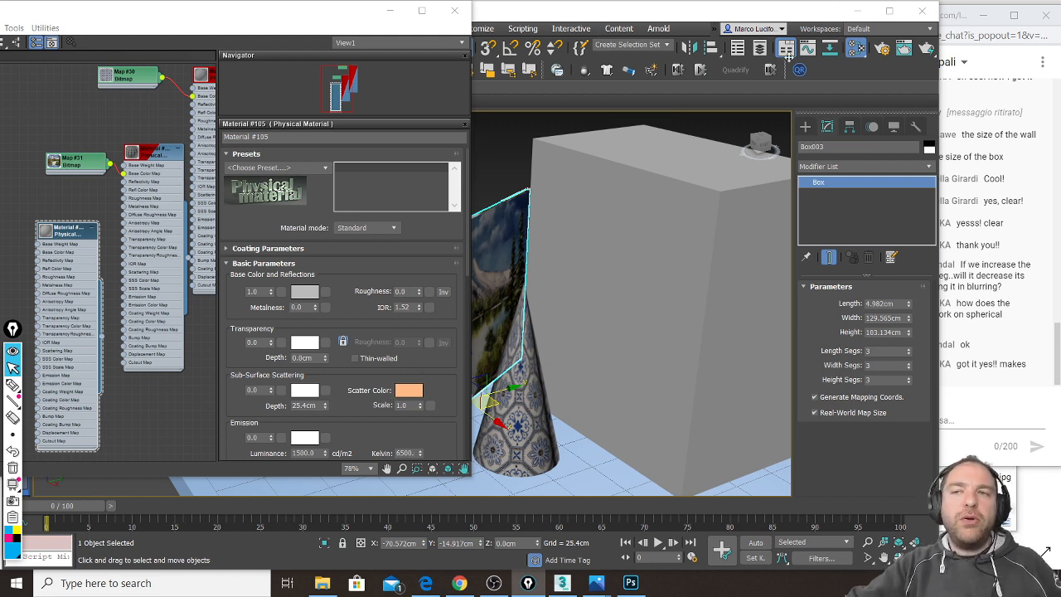
# Step: Render the current perspective view, then orbit around the grey box
pyautogui.click(930, 51)
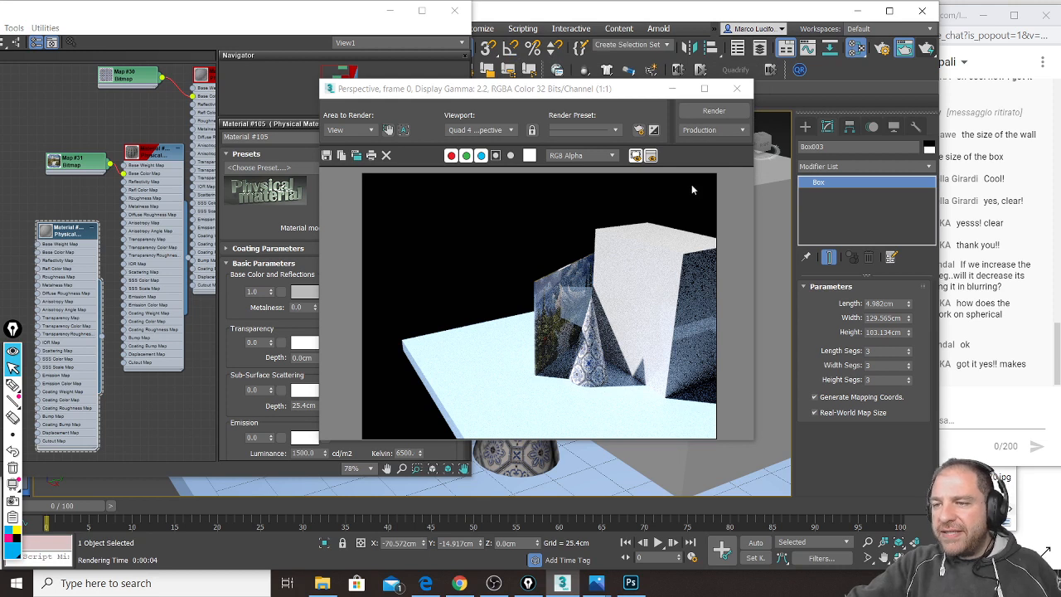
pyautogui.click(737, 89)
pyautogui.keyDown('alt'); pyautogui.moveTo(703, 273); pyautogui.dragTo(644, 285, button='middle'); pyautogui.keyUp('alt')
pyautogui.keyDown('alt'); pyautogui.moveTo(674, 328); pyautogui.dragTo(478, 339, button='middle'); pyautogui.keyUp('alt')
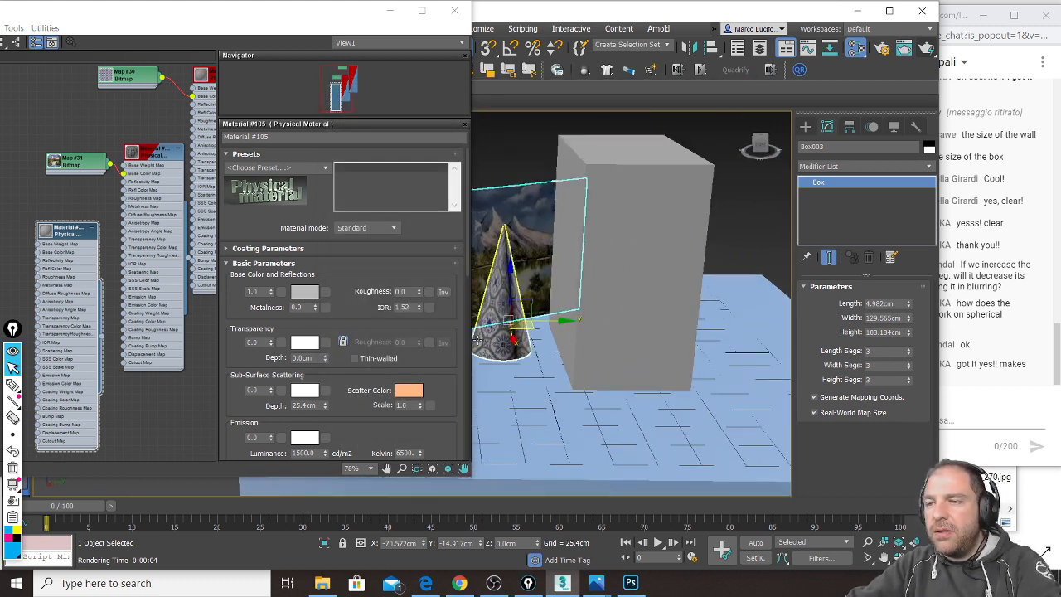
# Step: Move the picture panel and the cone in front of the grey box and render again
pyautogui.moveTo(522, 334); pyautogui.dragTo(784, 439)
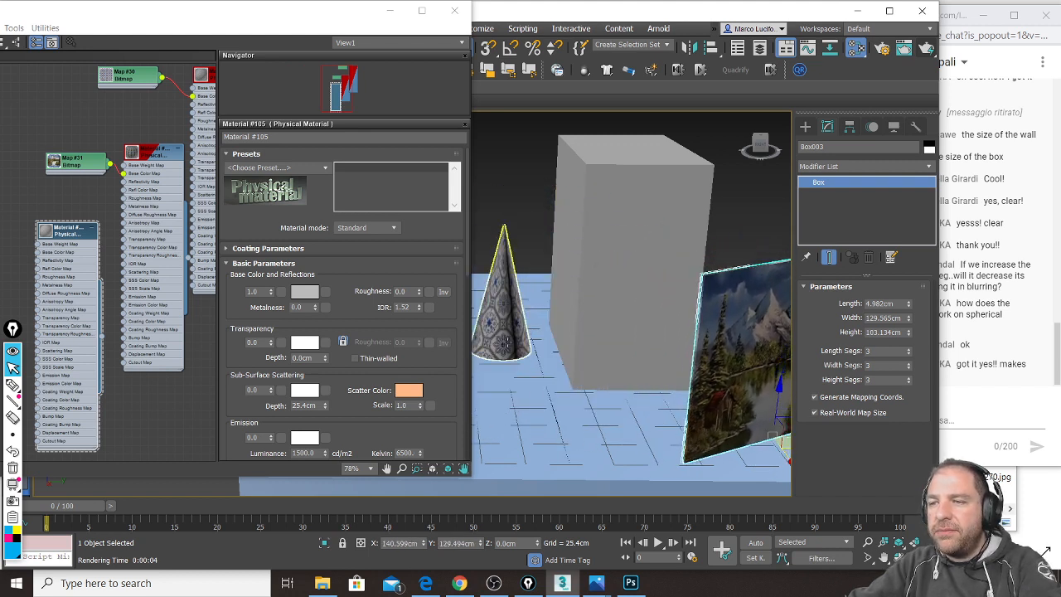
pyautogui.click(505, 342)
pyautogui.moveTo(504, 342); pyautogui.dragTo(611, 429)
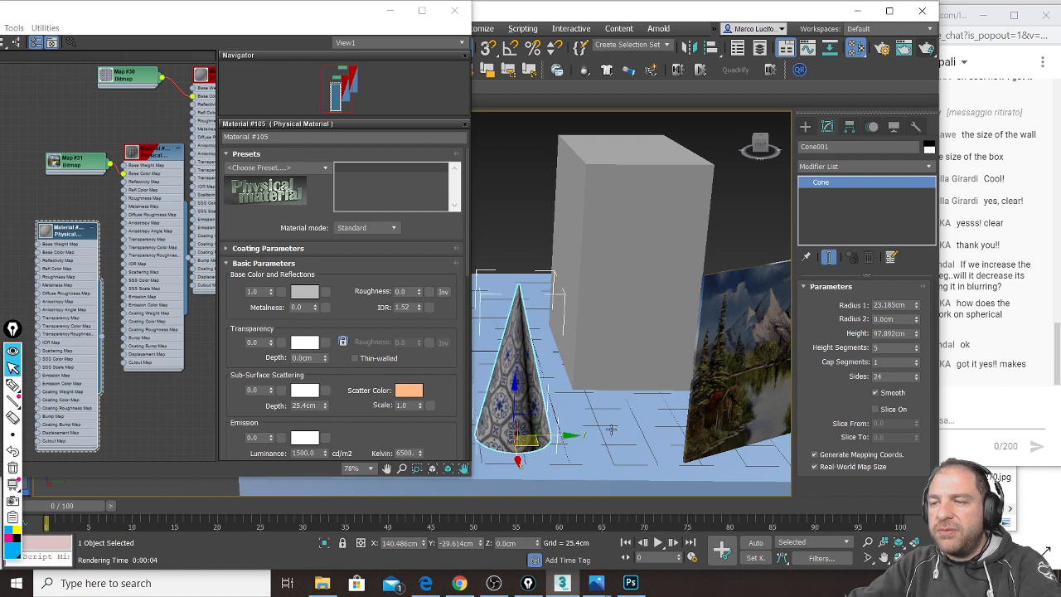
pyautogui.scroll(3, 611, 429)
pyautogui.scroll(4, 670, 394)
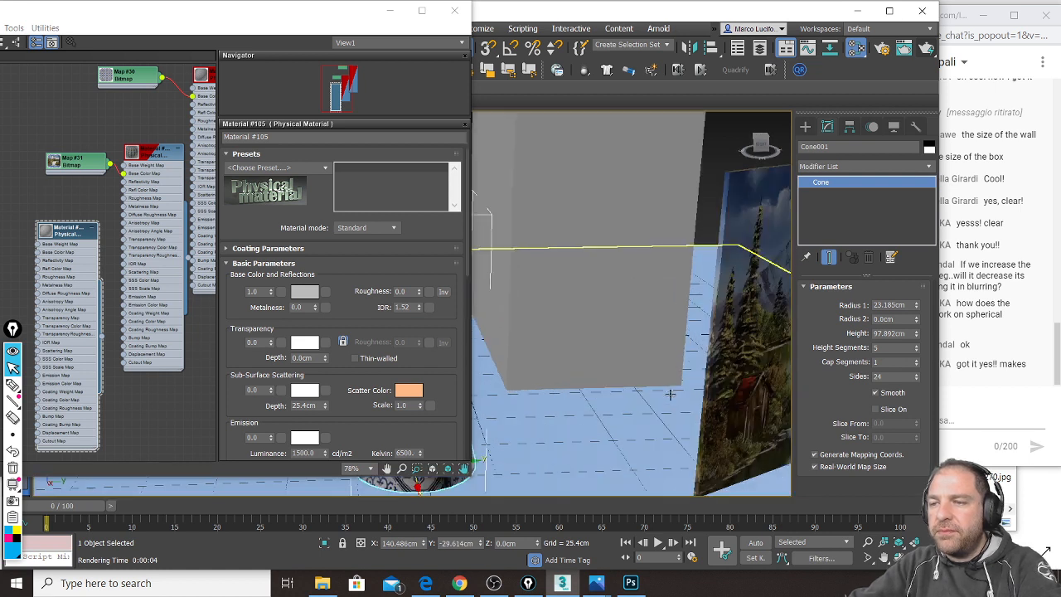
pyautogui.scroll(-5, 670, 394)
pyautogui.click(929, 50)
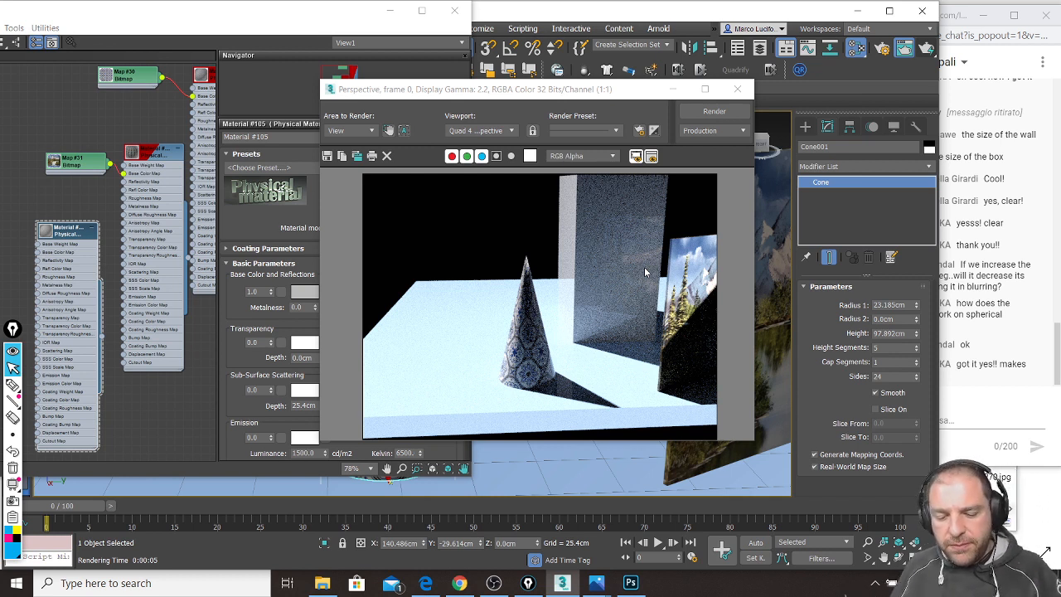
# Step: Annotate the render, outlining the wall edge and arrowing to where the cone meets it, then clear
pyautogui.hotkey('ctrl', 'shift', '3')
pyautogui.moveTo(580, 177)
pyautogui.mouseDown()
pyautogui.moveTo(576, 344)
pyautogui.moveTo(656, 338)
pyautogui.moveTo(666, 245)
pyautogui.moveTo(639, 176)
pyautogui.moveTo(585, 182)
pyautogui.mouseUp()
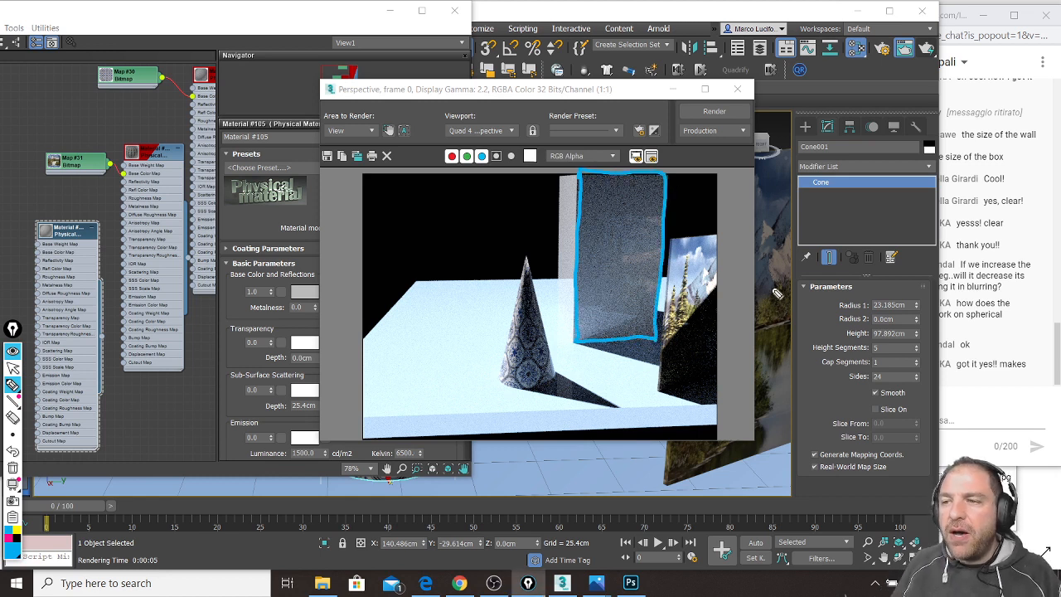
pyautogui.moveTo(646, 216)
pyautogui.mouseDown()
pyautogui.moveTo(624, 269)
pyautogui.moveTo(642, 312)
pyautogui.moveTo(641, 273)
pyautogui.moveTo(653, 294)
pyautogui.moveTo(641, 307)
pyautogui.mouseUp()
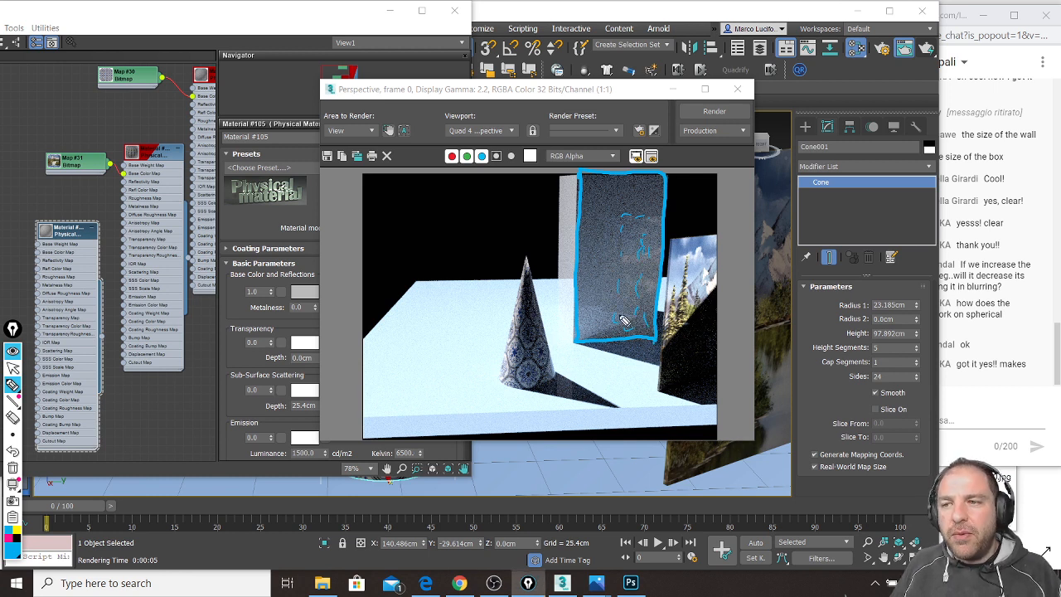
pyautogui.moveTo(569, 177)
pyautogui.mouseDown()
pyautogui.moveTo(572, 332)
pyautogui.moveTo(582, 176)
pyautogui.moveTo(564, 174)
pyautogui.mouseUp()
pyautogui.moveTo(565, 286); pyautogui.dragTo(567, 296)
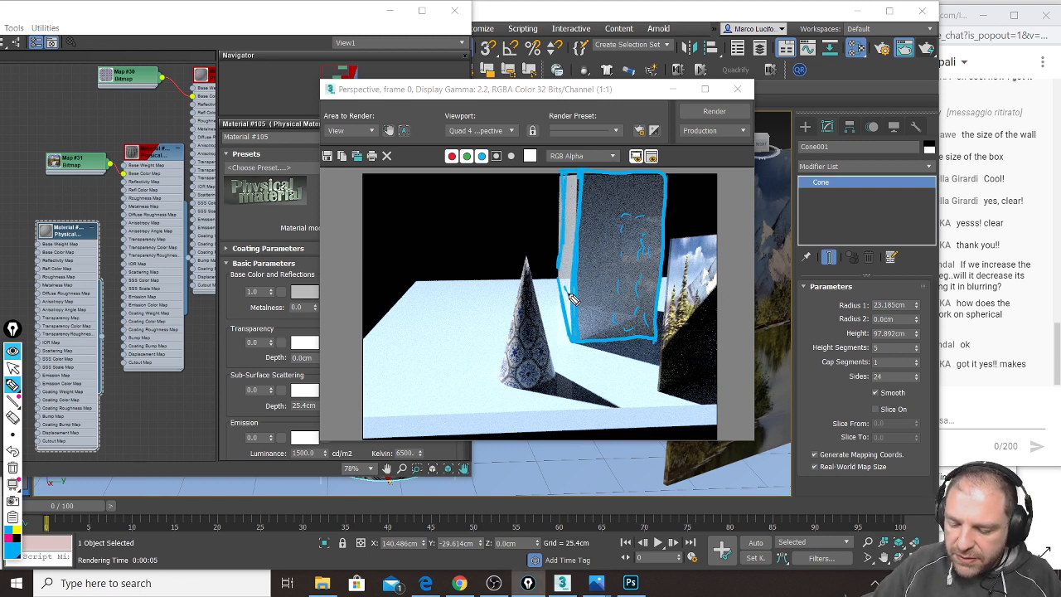
pyautogui.moveTo(483, 313)
pyautogui.mouseDown()
pyautogui.moveTo(569, 313)
pyautogui.moveTo(560, 292)
pyautogui.moveTo(567, 308)
pyautogui.mouseUp()
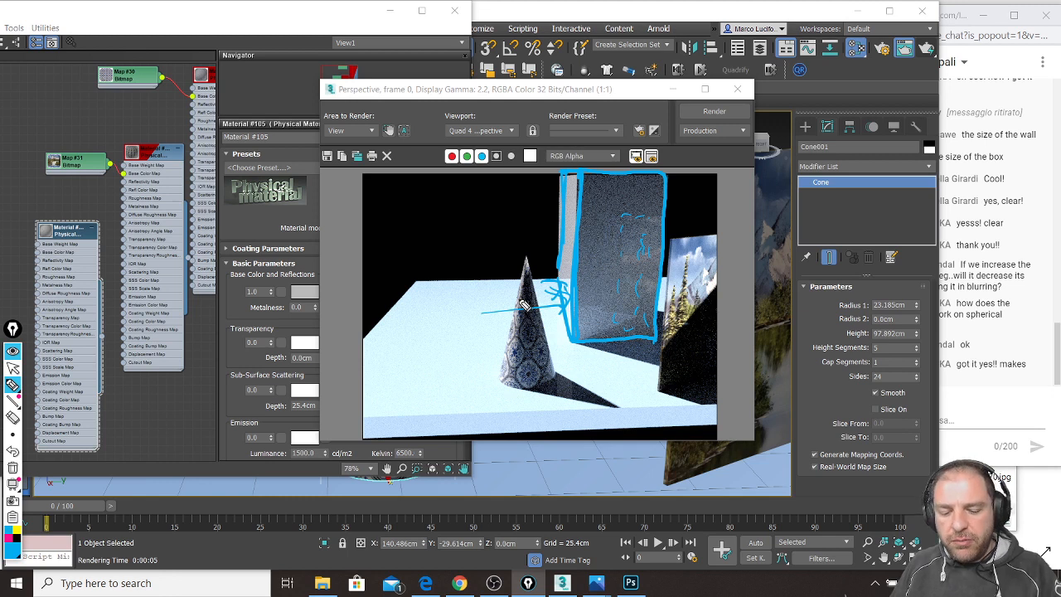
pyautogui.press('e')
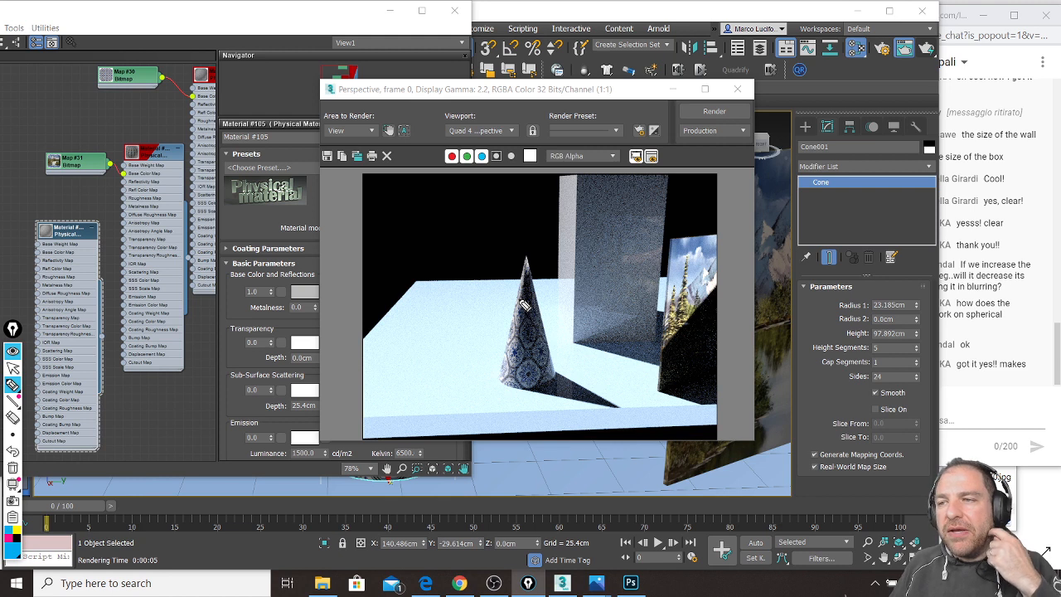
# Step: Mark up the back wall and the image outline again, then clear the annotations
pyautogui.moveTo(618, 184)
pyautogui.mouseDown()
pyautogui.moveTo(590, 247)
pyautogui.moveTo(595, 304)
pyautogui.moveTo(656, 287)
pyautogui.moveTo(646, 347)
pyautogui.mouseUp()
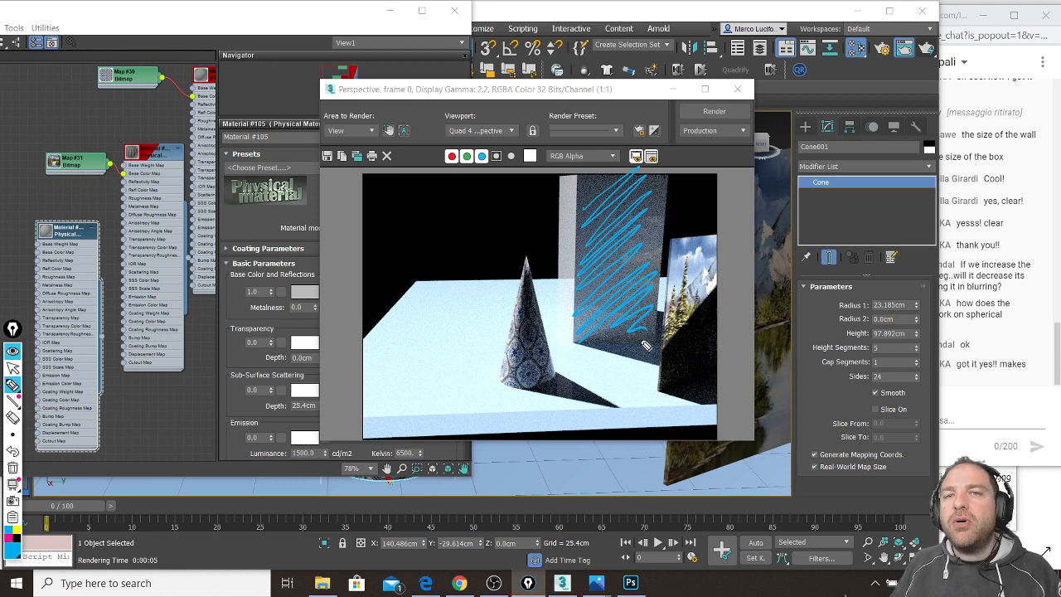
pyautogui.moveTo(377, 178)
pyautogui.mouseDown()
pyautogui.moveTo(367, 344)
pyautogui.moveTo(676, 419)
pyautogui.moveTo(688, 184)
pyautogui.moveTo(372, 330)
pyautogui.moveTo(742, 295)
pyautogui.moveTo(469, 158)
pyautogui.moveTo(354, 193)
pyautogui.mouseUp()
pyautogui.moveTo(560, 286)
pyautogui.mouseDown()
pyautogui.moveTo(567, 313)
pyautogui.moveTo(576, 176)
pyautogui.moveTo(574, 195)
pyautogui.mouseUp()
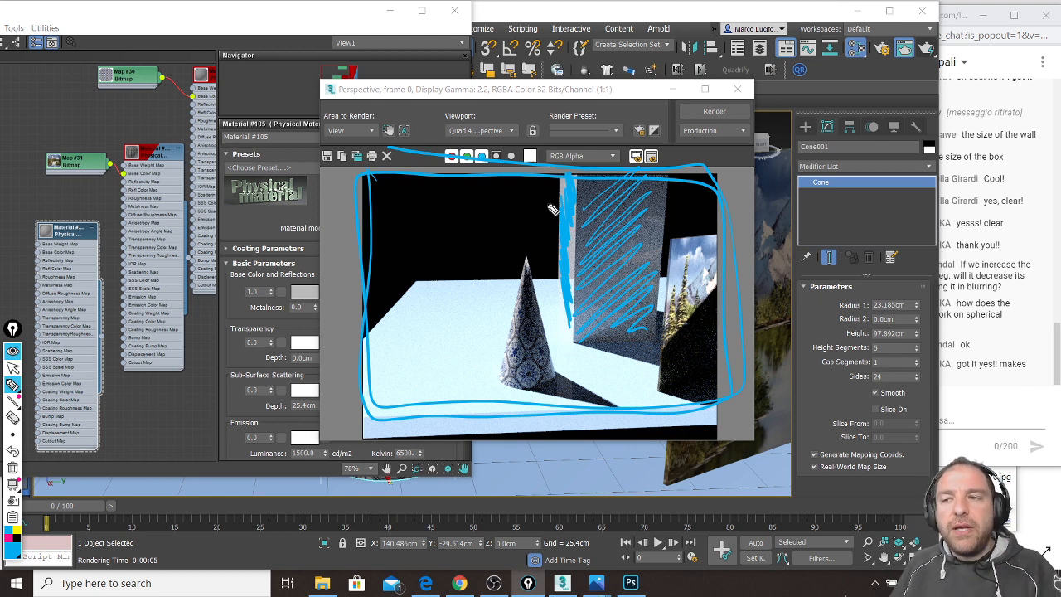
pyautogui.hotkey('ctrl', 'shift', '7')
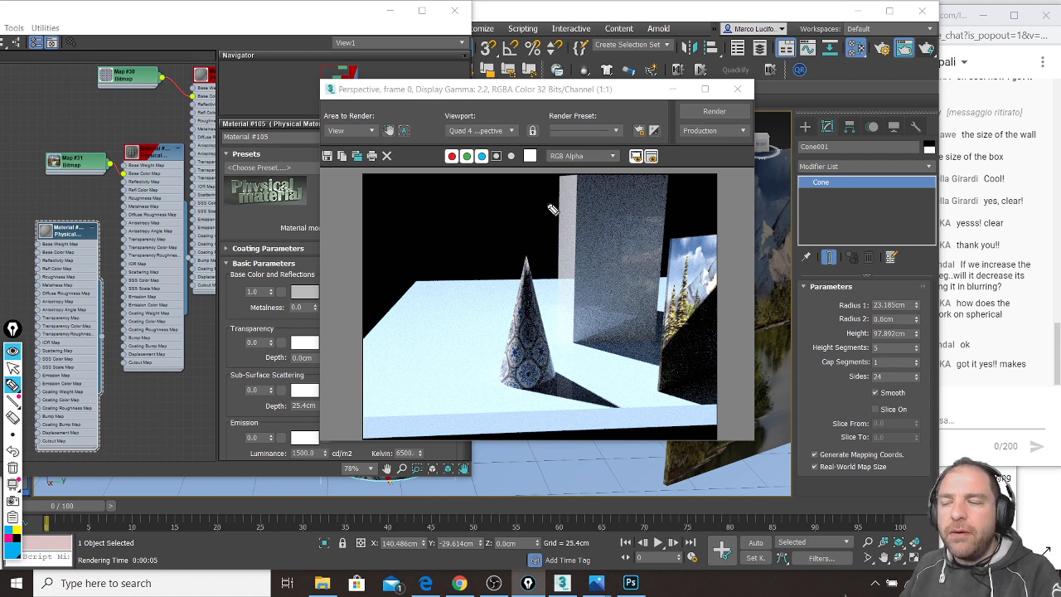
# Step: Handwrite 'NON METALLIC' on the render, erase it, and minimize the Rendered Frame Window
pyautogui.moveTo(414, 421); pyautogui.dragTo(510, 398)
pyautogui.moveTo(454, 446)
pyautogui.mouseDown()
pyautogui.moveTo(455, 458)
pyautogui.moveTo(497, 469)
pyautogui.moveTo(503, 445)
pyautogui.moveTo(518, 469)
pyautogui.moveTo(640, 441)
pyautogui.moveTo(622, 456)
pyautogui.moveTo(681, 437)
pyautogui.moveTo(715, 443)
pyautogui.mouseUp()
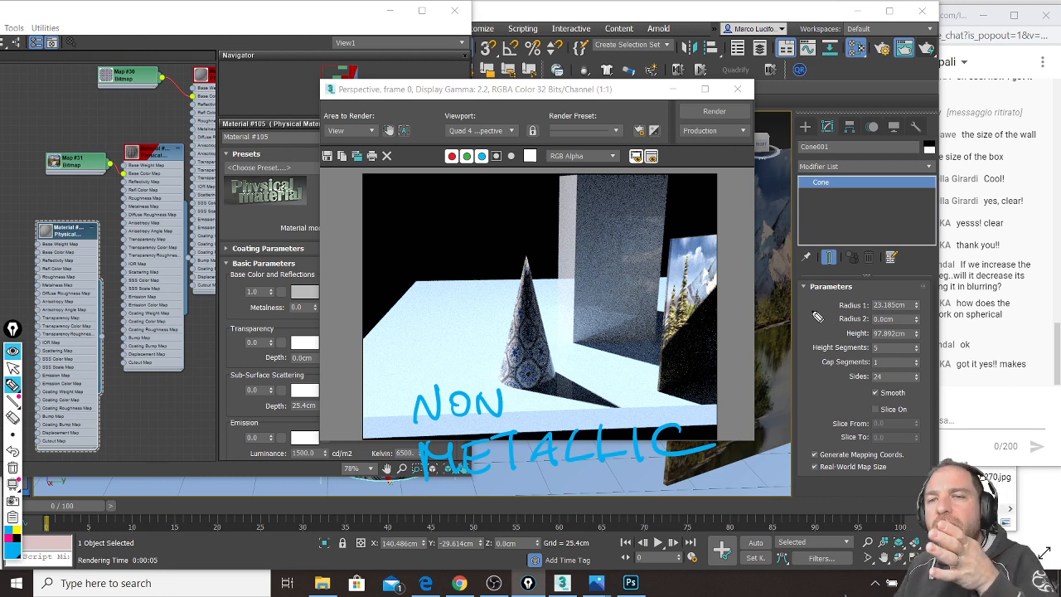
pyautogui.hotkey('ctrl', 'shift', '7')
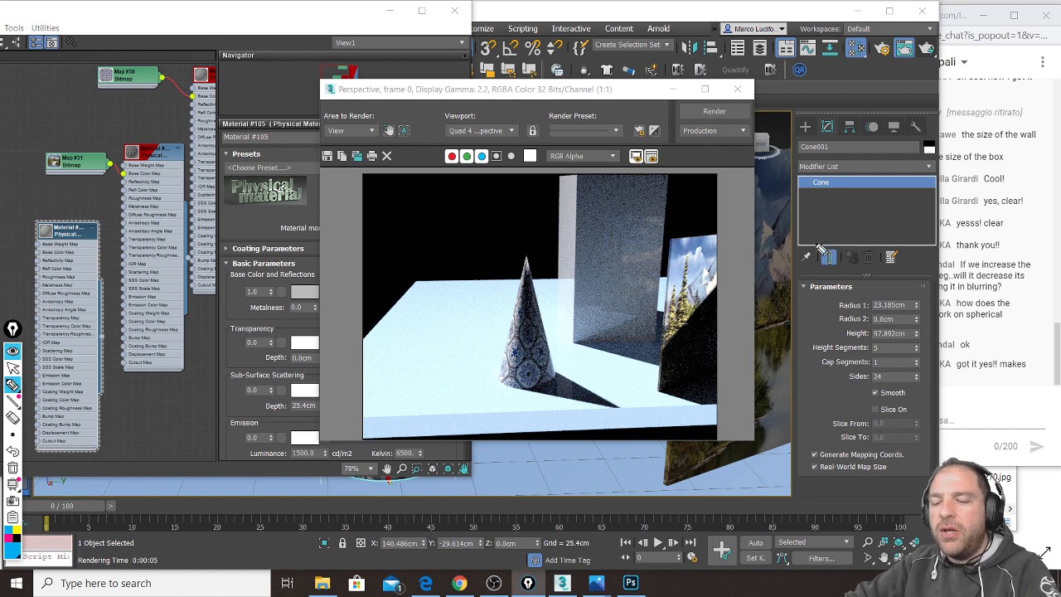
pyautogui.click(13, 367)
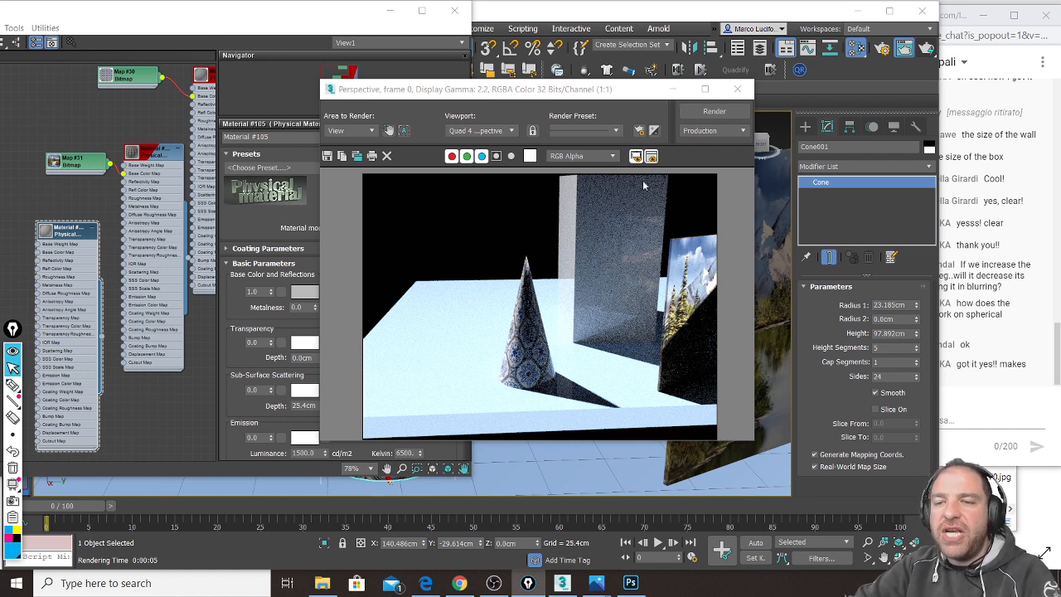
pyautogui.click(678, 91)
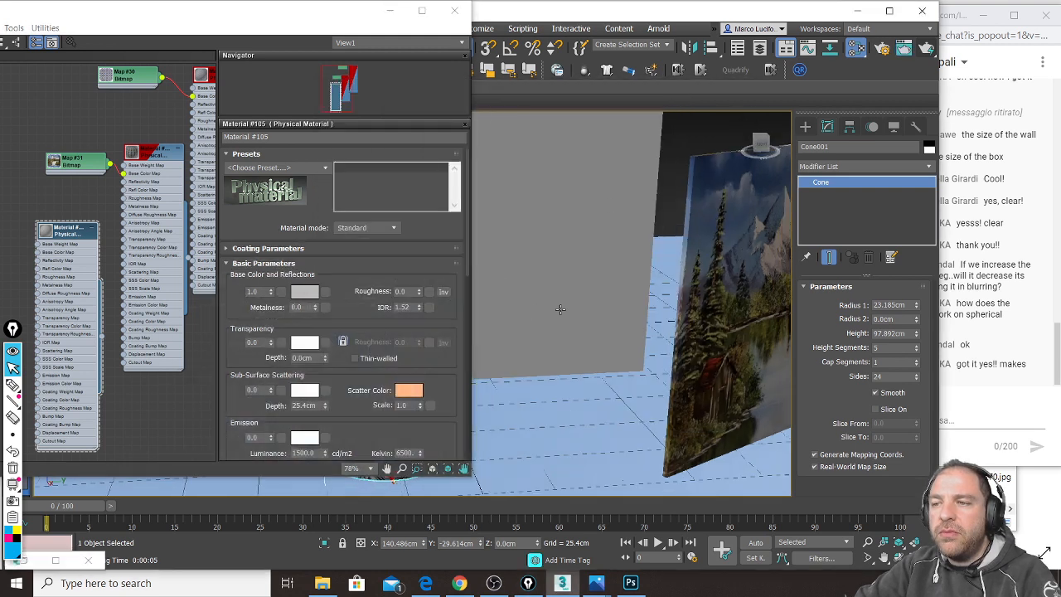
# Step: Minimize the material editor, frame the cone before the picture panel, and render it twice
pyautogui.keyDown('alt'); pyautogui.moveTo(585, 309); pyautogui.dragTo(611, 336, button='middle'); pyautogui.keyUp('alt')
pyautogui.click(390, 10)
pyautogui.keyDown('alt'); pyautogui.moveTo(485, 278); pyautogui.dragTo(473, 315, button='middle'); pyautogui.keyUp('alt')
pyautogui.scroll(3, 341, 343)
pyautogui.moveTo(341, 343)
pyautogui.mouseDown(button='middle')
pyautogui.moveTo(407, 324)
pyautogui.moveTo(390, 262)
pyautogui.mouseUp(button='middle')
pyautogui.scroll(-5, 382, 296)
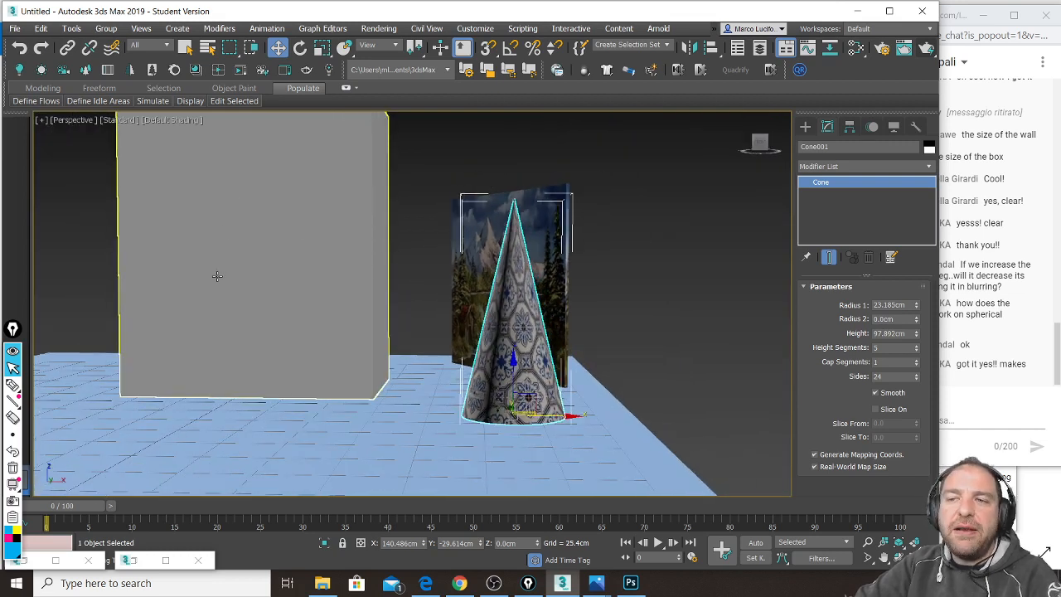
pyautogui.keyDown('alt'); pyautogui.moveTo(218, 282); pyautogui.dragTo(225, 283, button='middle'); pyautogui.keyUp('alt')
pyautogui.scroll(3, 423, 296)
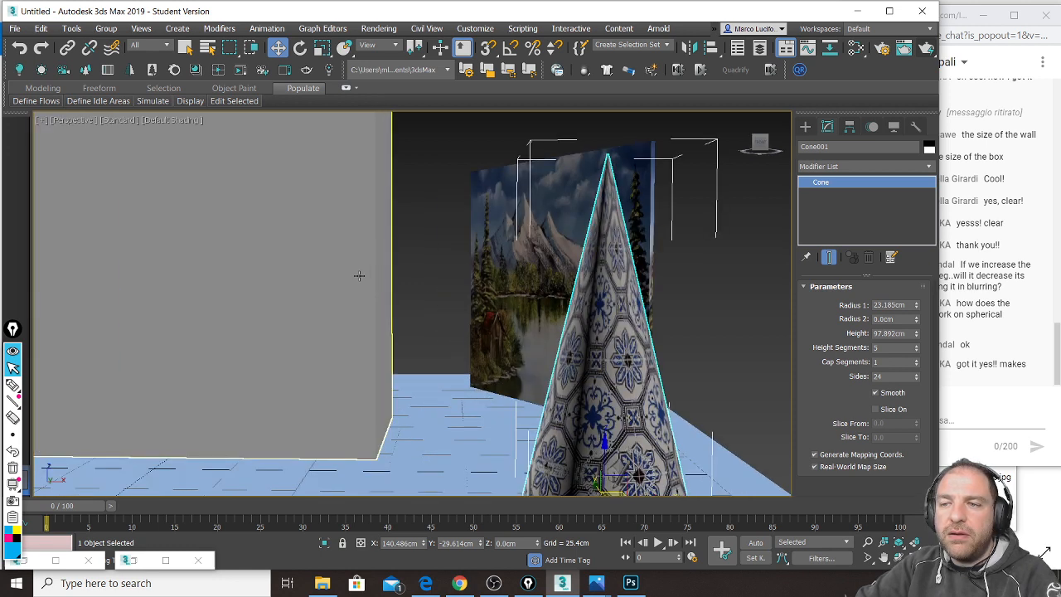
pyautogui.click(928, 48)
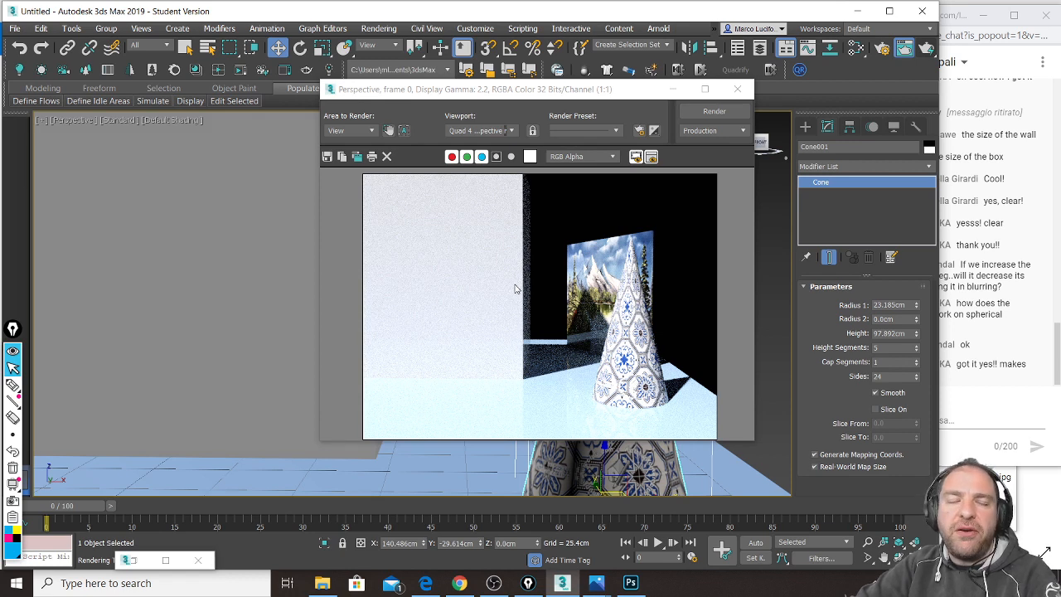
pyautogui.click(738, 88)
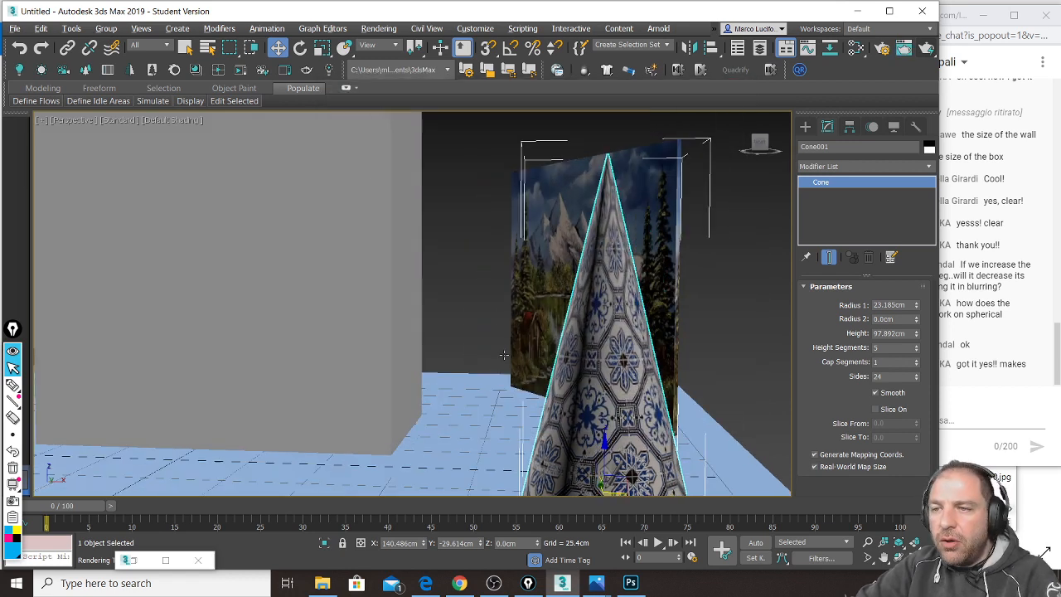
pyautogui.click(924, 47)
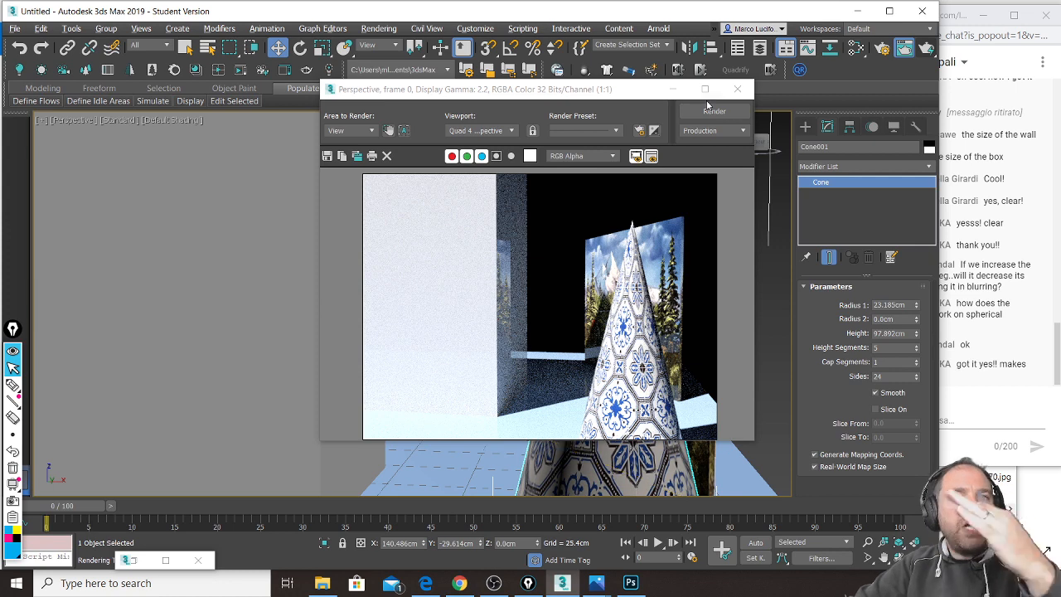
pyautogui.click(745, 93)
# Step: Render a close-up of the cone against the grey wall and tree picture, then return to a wide view
pyautogui.keyDown('alt'); pyautogui.moveTo(664, 318); pyautogui.dragTo(550, 337, button='middle'); pyautogui.keyUp('alt')
pyautogui.moveTo(626, 342); pyautogui.dragTo(374, 331, button='middle')
pyautogui.scroll(4, 481, 339)
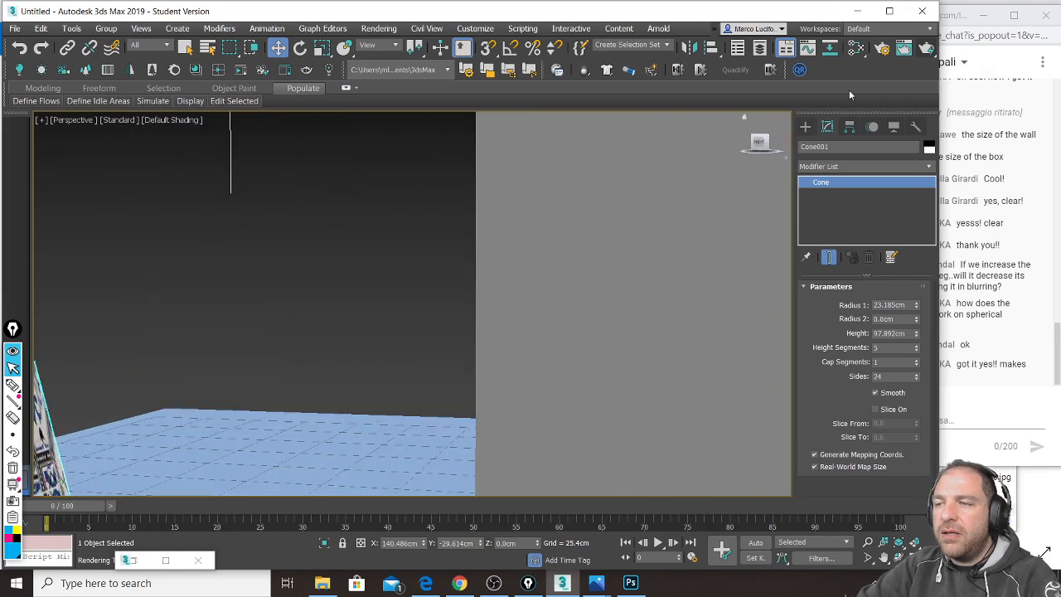
pyautogui.click(928, 48)
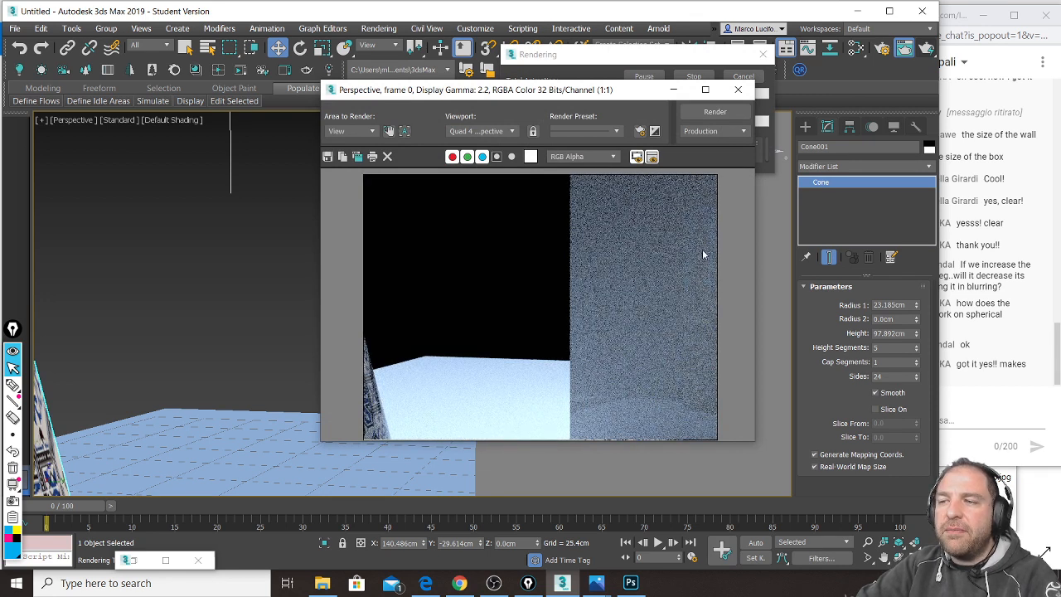
pyautogui.click(738, 89)
pyautogui.moveTo(504, 373)
pyautogui.keyDown('alt'); pyautogui.mouseDown(button='middle')
pyautogui.moveTo(495, 374)
pyautogui.moveTo(506, 390)
pyautogui.moveTo(529, 403)
pyautogui.mouseUp(button='middle'); pyautogui.keyUp('alt')
pyautogui.scroll(-4, 495, 373)
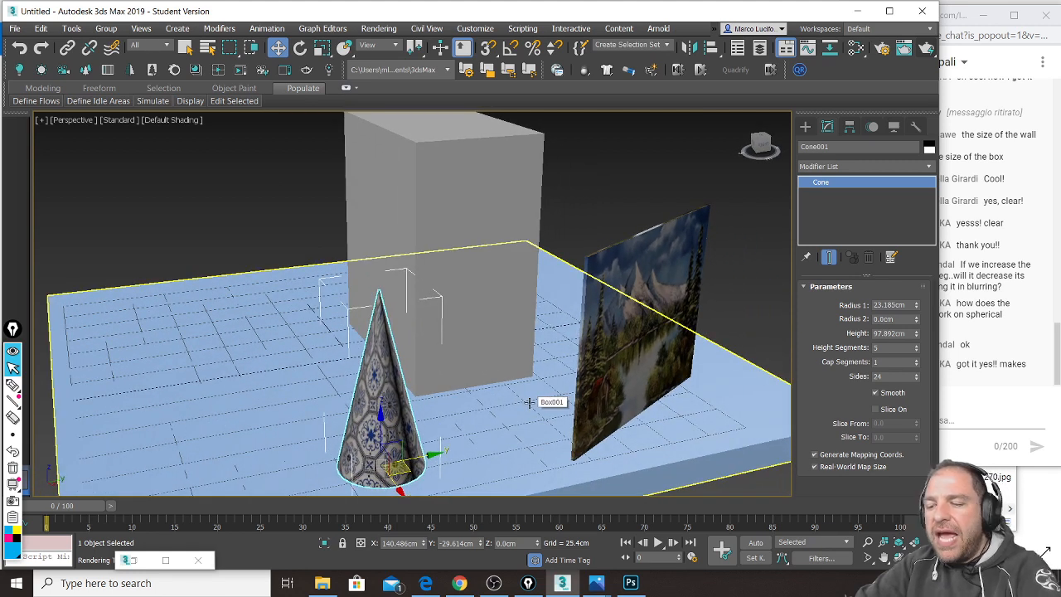
# Step: Open the material editor and annotate the Roughness setting, labelling 0.0 as GLOSSY
pyautogui.press('m')
pyautogui.moveTo(305, 20); pyautogui.dragTo(325, 22)
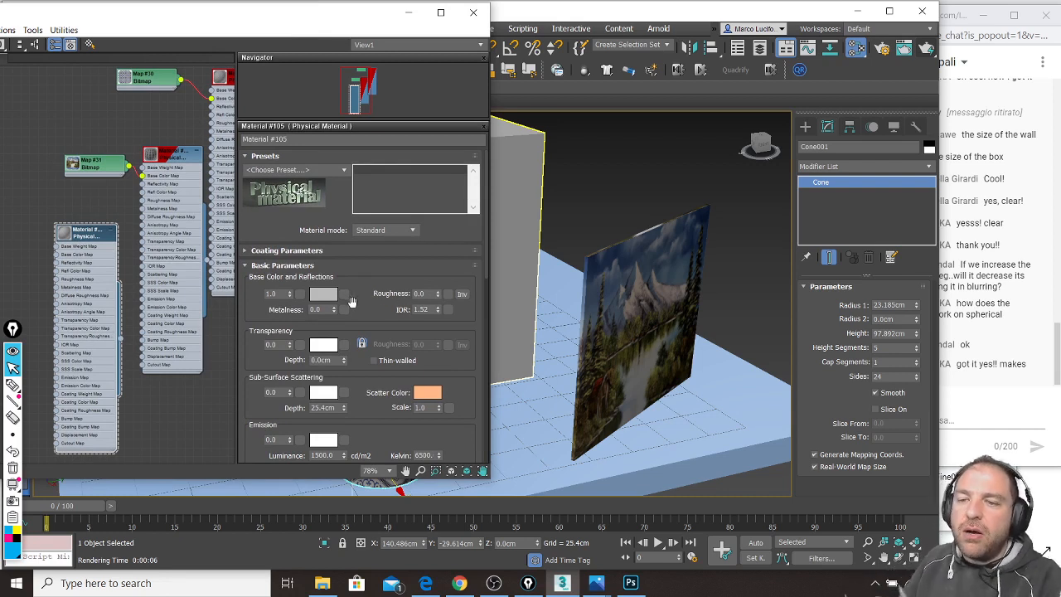
pyautogui.hotkey('ctrl', 'shift', '3')
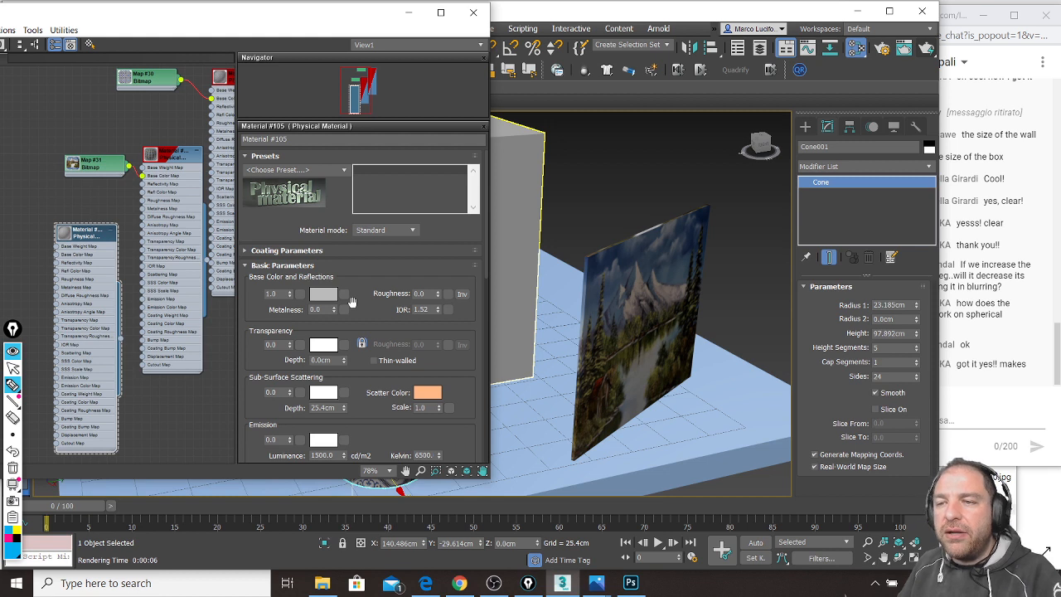
pyautogui.moveTo(407, 282)
pyautogui.mouseDown()
pyautogui.moveTo(385, 300)
pyautogui.moveTo(423, 284)
pyautogui.moveTo(447, 294)
pyautogui.moveTo(501, 286)
pyautogui.moveTo(489, 301)
pyautogui.mouseUp()
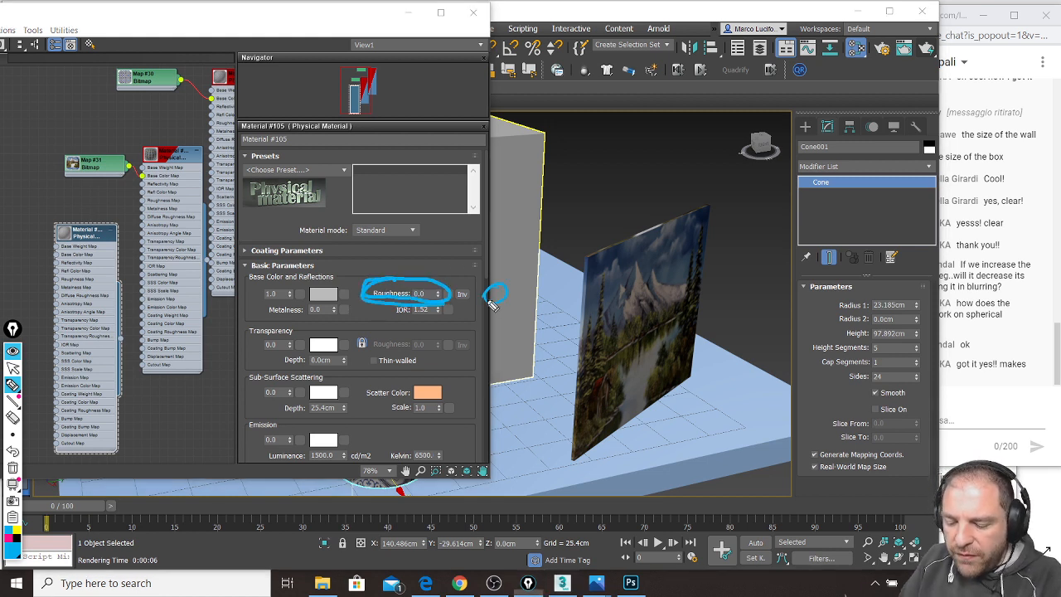
pyautogui.moveTo(568, 280)
pyautogui.mouseDown()
pyautogui.moveTo(547, 295)
pyautogui.moveTo(630, 305)
pyautogui.moveTo(678, 278)
pyautogui.moveTo(650, 309)
pyautogui.moveTo(678, 307)
pyautogui.moveTo(698, 348)
pyautogui.mouseUp()
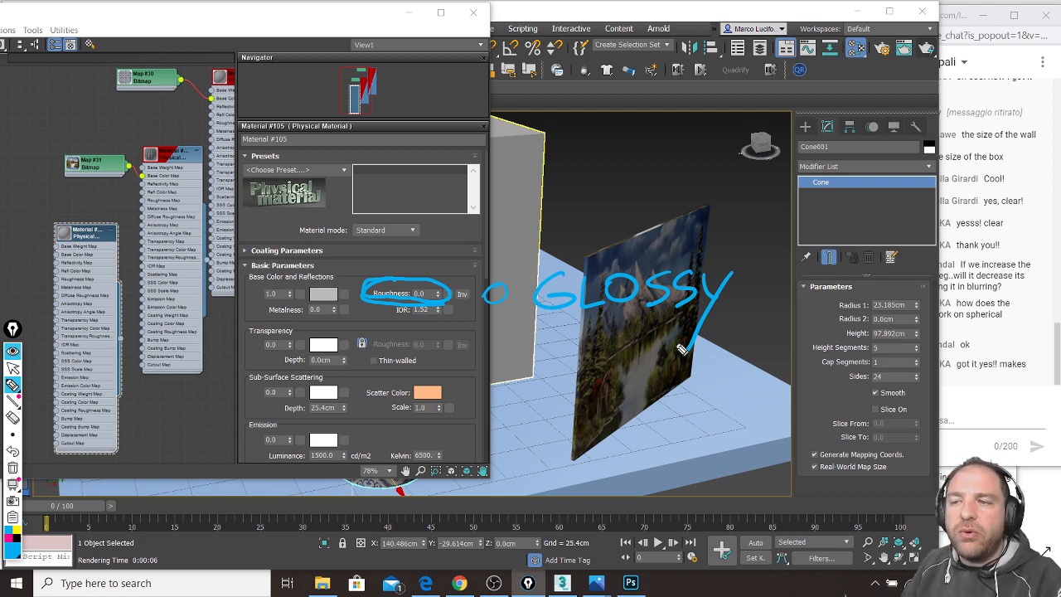
pyautogui.moveTo(497, 221)
pyautogui.mouseDown()
pyautogui.moveTo(498, 264)
pyautogui.moveTo(519, 239)
pyautogui.mouseUp()
# Step: Handwrite '1 MATTE' as a note, then clear all annotations
pyautogui.moveTo(487, 166)
pyautogui.mouseDown()
pyautogui.moveTo(501, 150)
pyautogui.moveTo(496, 188)
pyautogui.mouseUp()
pyautogui.moveTo(580, 174)
pyautogui.mouseDown()
pyautogui.moveTo(584, 151)
pyautogui.moveTo(618, 168)
pyautogui.moveTo(628, 150)
pyautogui.moveTo(638, 170)
pyautogui.mouseUp()
pyautogui.moveTo(618, 162); pyautogui.dragTo(657, 149)
pyautogui.moveTo(647, 151)
pyautogui.mouseDown()
pyautogui.moveTo(648, 171)
pyautogui.moveTo(673, 148)
pyautogui.mouseUp()
pyautogui.moveTo(664, 150)
pyautogui.mouseDown()
pyautogui.moveTo(663, 170)
pyautogui.moveTo(689, 169)
pyautogui.mouseUp()
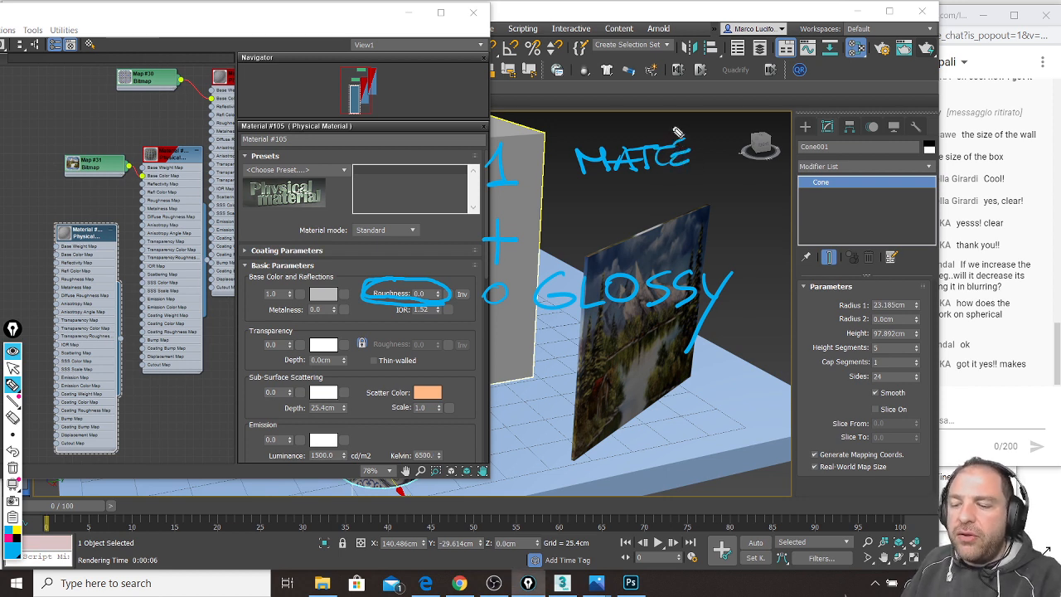
pyautogui.hotkey('ctrl', 'shift', 'c')
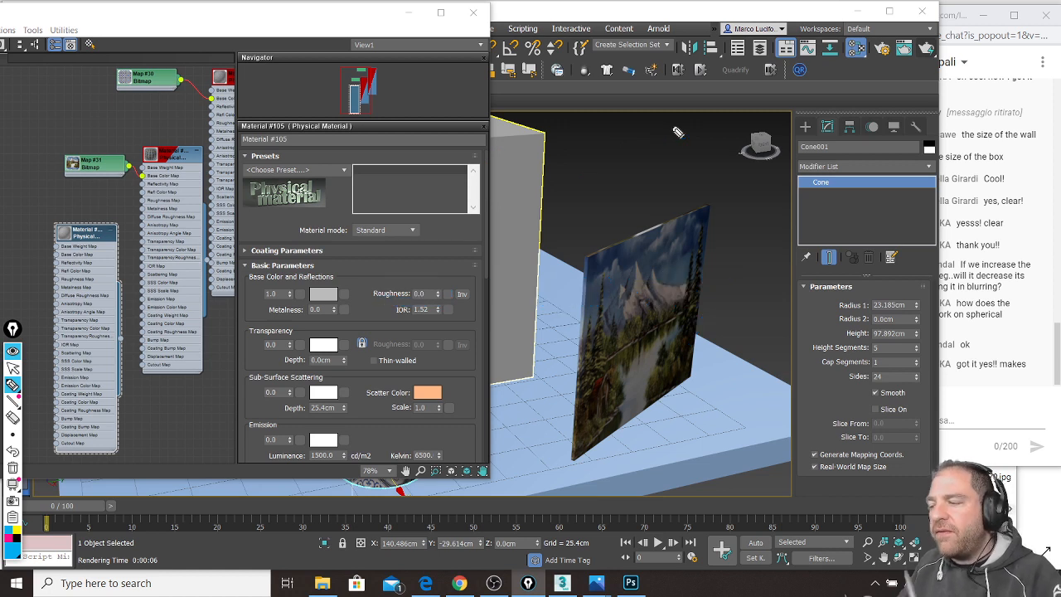
# Step: Raise Material #105's Roughness from 0.0 to 1.0 and move the editor off the cone
pyautogui.hotkey('ctrl', 'shift', '1')
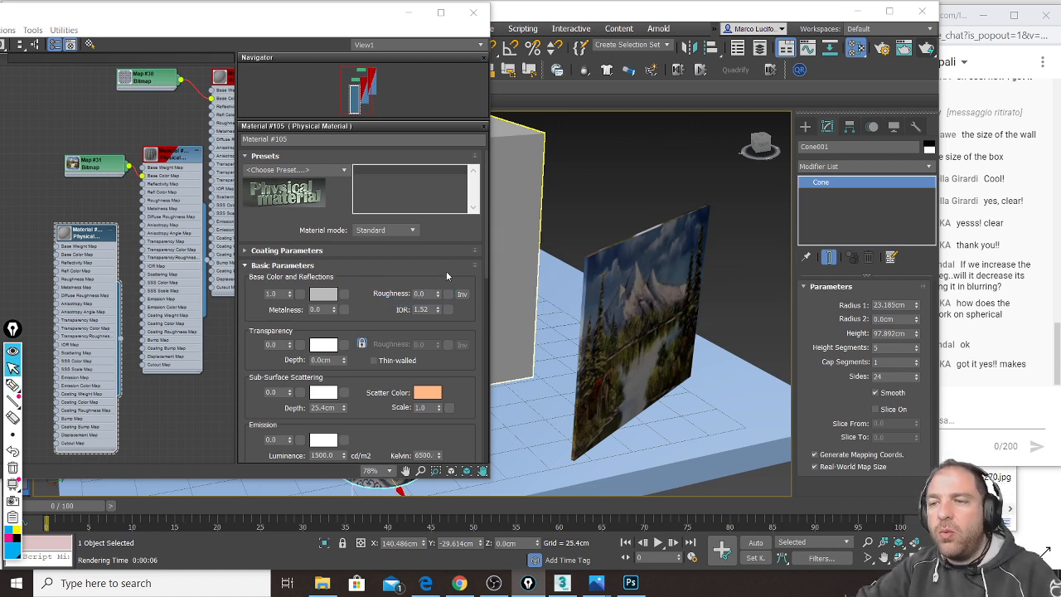
pyautogui.moveTo(437, 293); pyautogui.dragTo(447, 159)
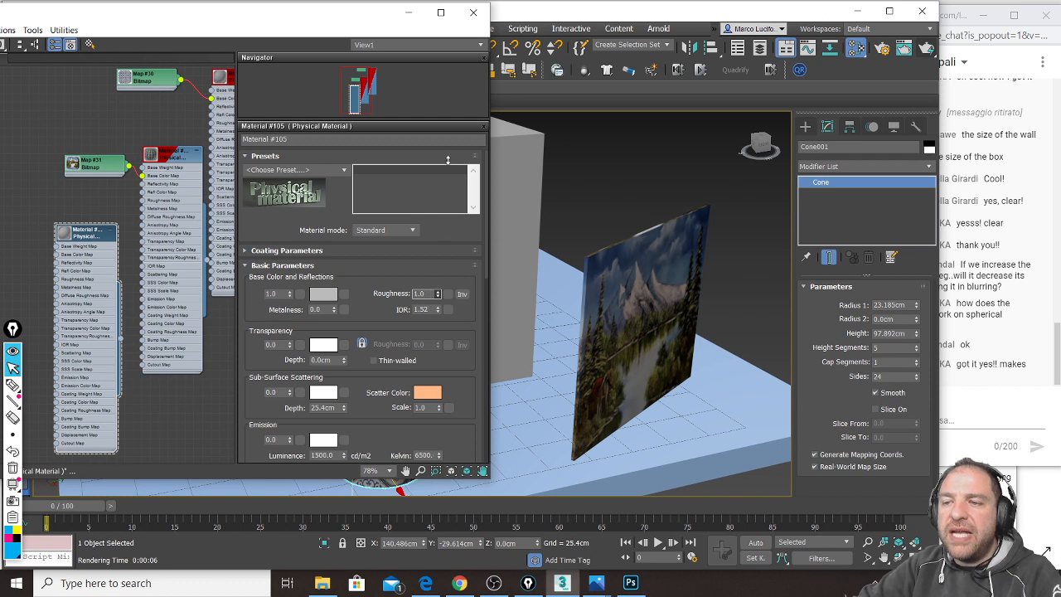
pyautogui.moveTo(393, 12); pyautogui.dragTo(207, 102)
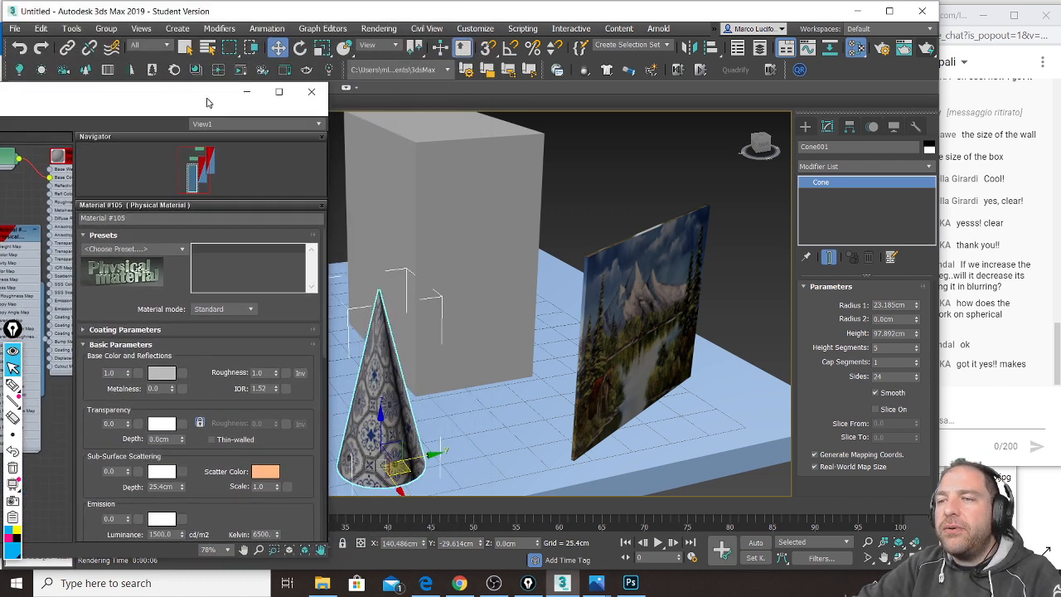
# Step: Orbit around the box and cone and render the scene with the matte material
pyautogui.keyDown('alt'); pyautogui.moveTo(461, 249); pyautogui.dragTo(535, 254, button='middle'); pyautogui.keyUp('alt')
pyautogui.scroll(3, 476, 248)
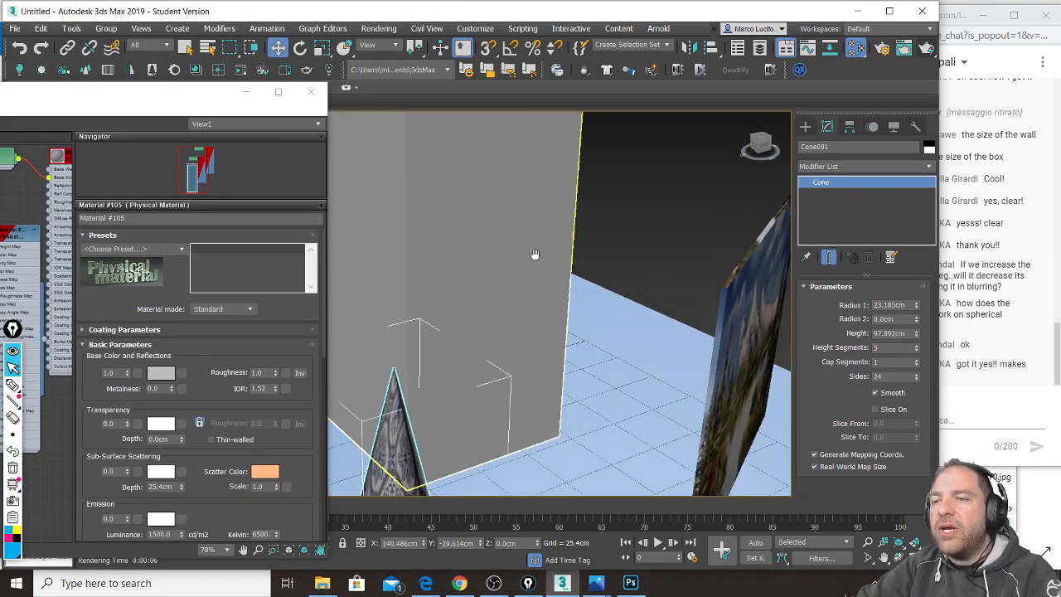
pyautogui.scroll(-5, 534, 253)
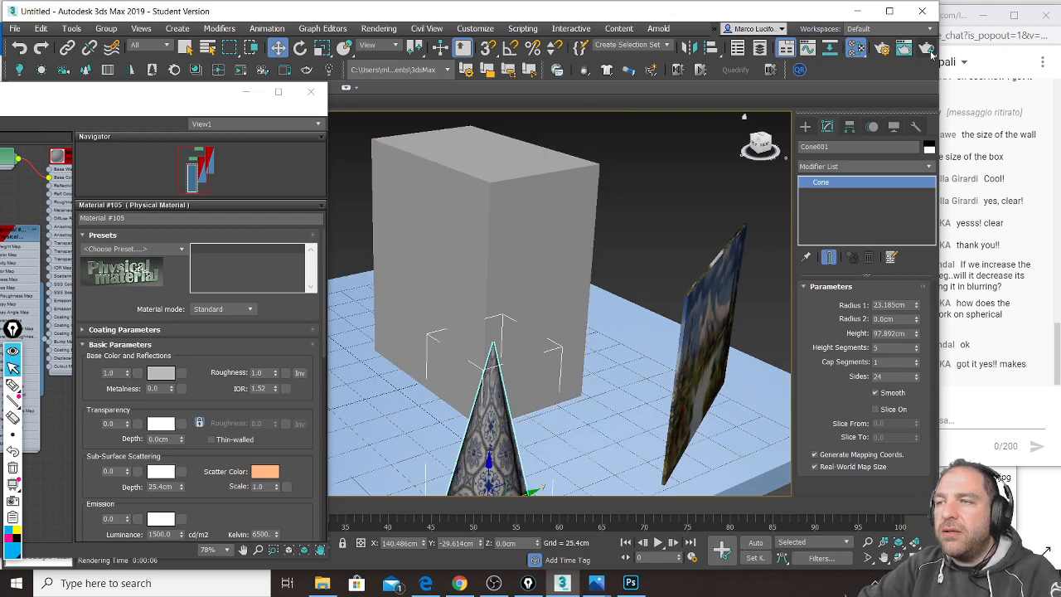
pyautogui.click(928, 50)
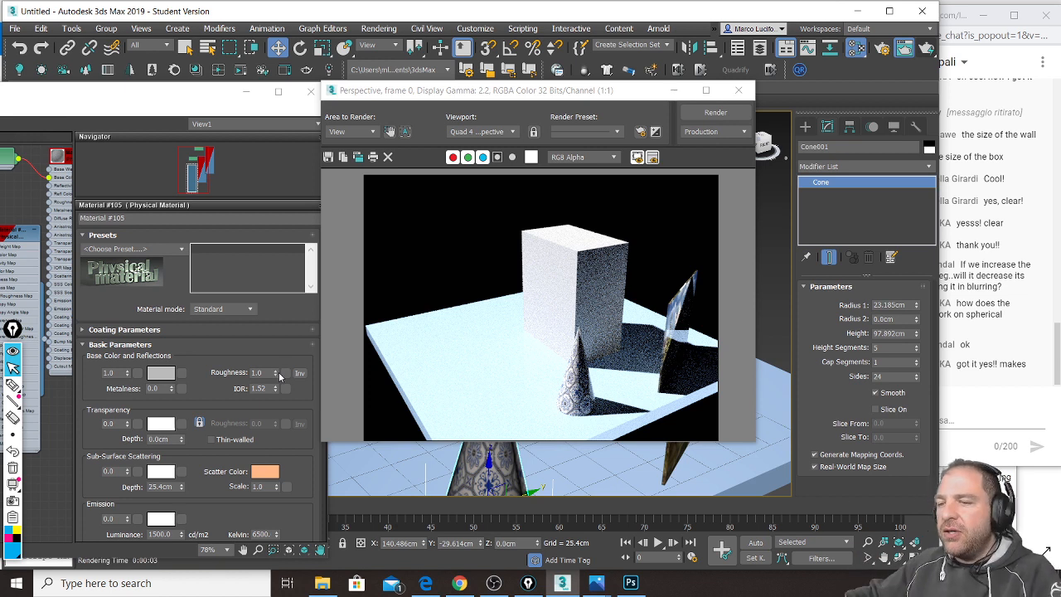
# Step: Set Material #105's Roughness down to 0.0 and Metalness up to 1.0
pyautogui.click(279, 373)
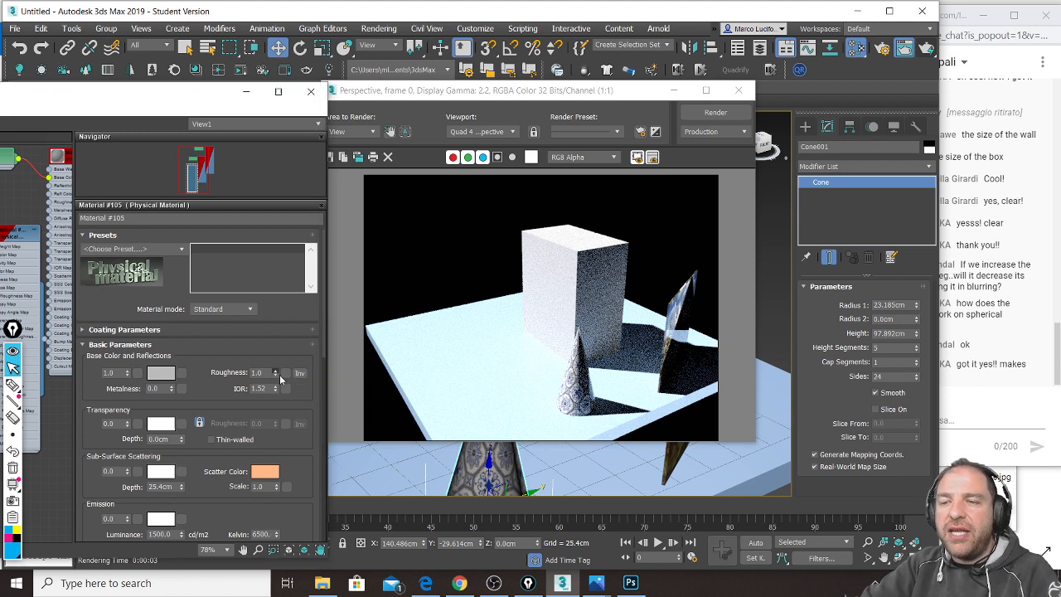
pyautogui.moveTo(280, 374); pyautogui.dragTo(281, 401)
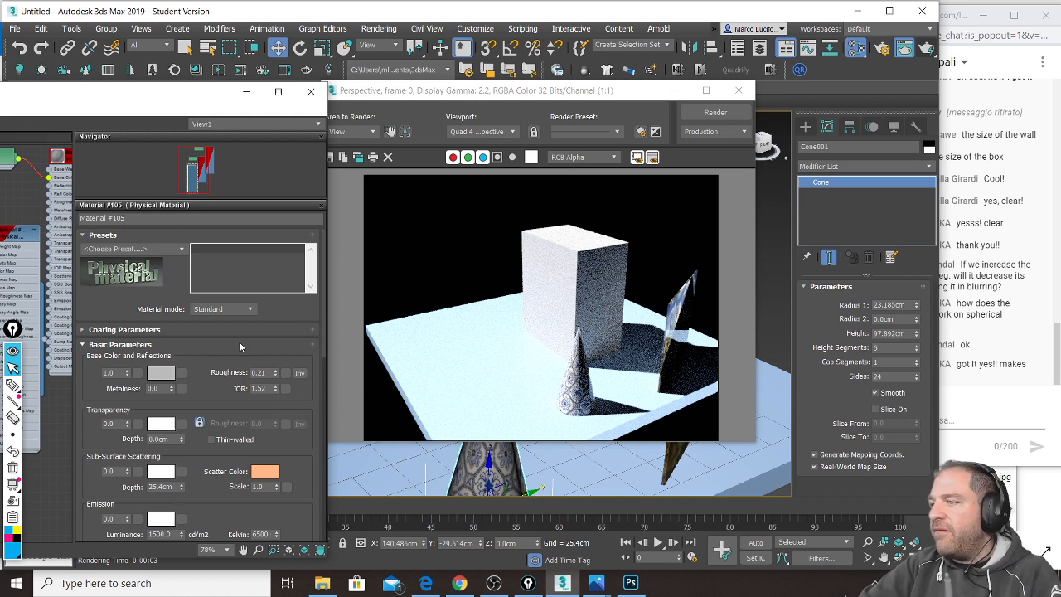
pyautogui.moveTo(274, 373); pyautogui.dragTo(260, 400)
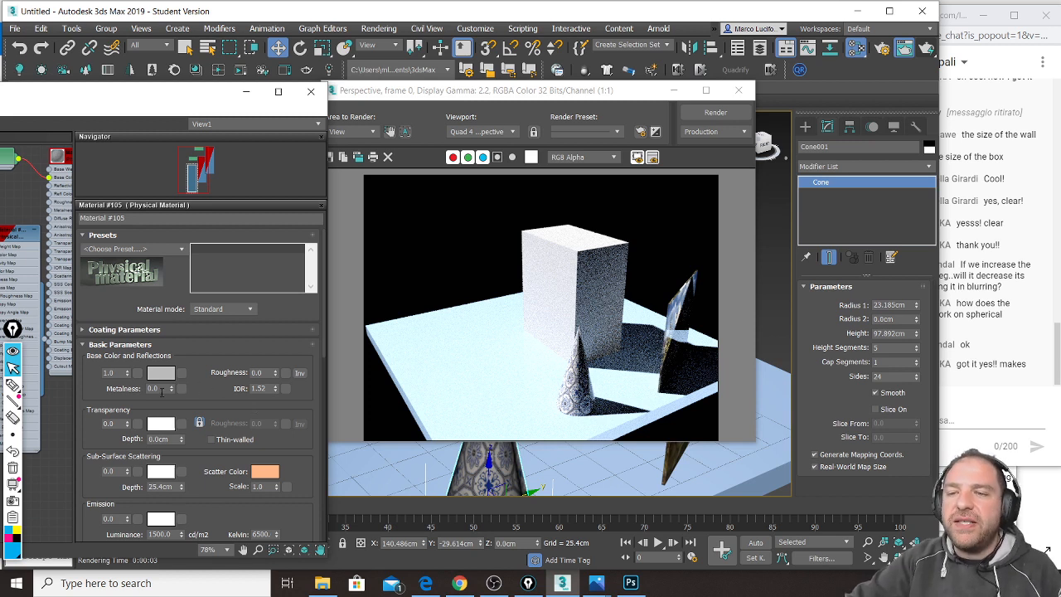
pyautogui.moveTo(172, 390); pyautogui.dragTo(175, 305)
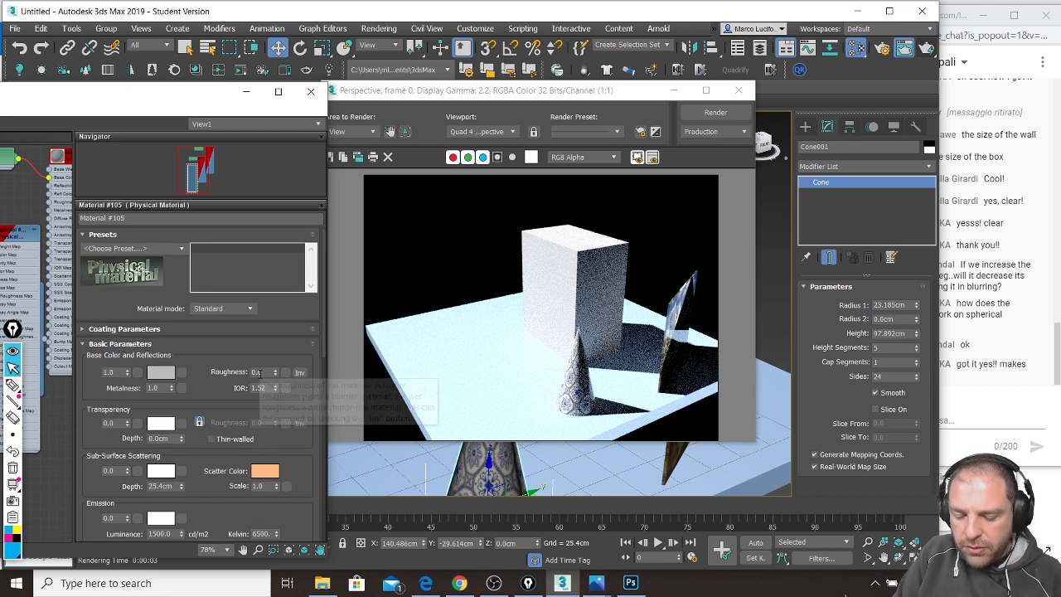
# Step: Circle the Roughness and Metalness values in annotations, then render the metallic scene
pyautogui.click(14, 387)
pyautogui.moveTo(273, 361)
pyautogui.mouseDown()
pyautogui.moveTo(283, 388)
pyautogui.moveTo(264, 365)
pyautogui.mouseUp()
pyautogui.moveTo(154, 375)
pyautogui.mouseDown()
pyautogui.moveTo(125, 380)
pyautogui.moveTo(100, 408)
pyautogui.moveTo(191, 378)
pyautogui.moveTo(98, 383)
pyautogui.mouseUp()
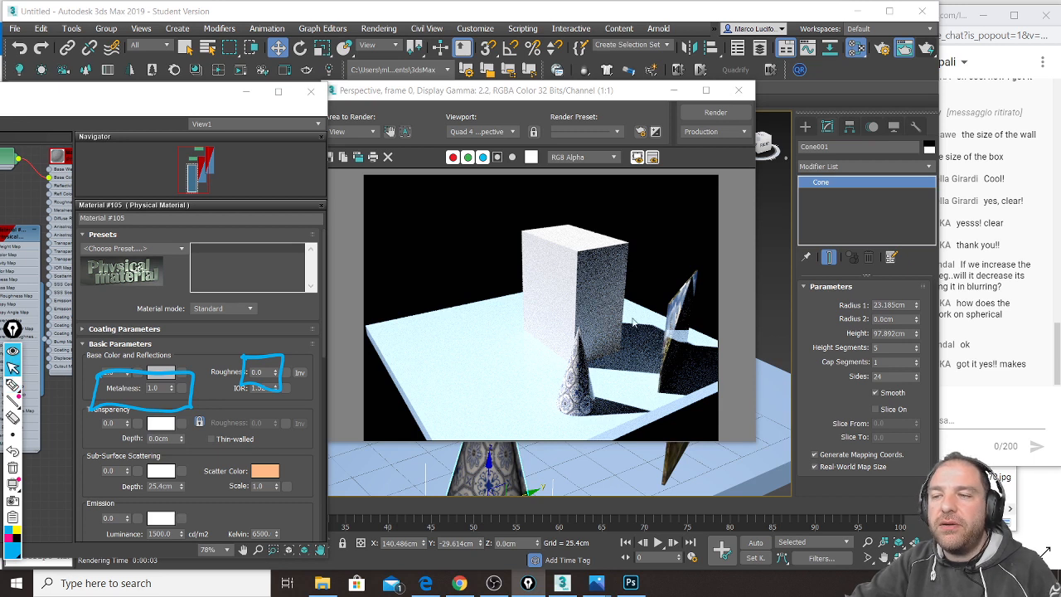
pyautogui.click(928, 49)
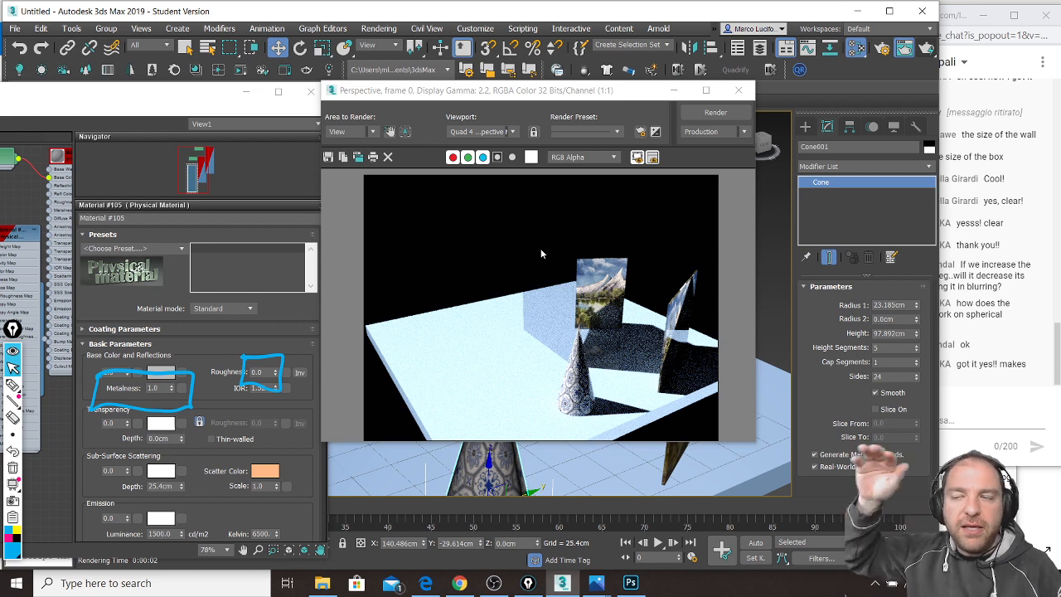
pyautogui.click(674, 89)
# Step: Orbit to a low front view, select the box, and render again
pyautogui.scroll(-4, 570, 352)
pyautogui.moveTo(570, 352)
pyautogui.keyDown('alt'); pyautogui.mouseDown(button='middle')
pyautogui.moveTo(568, 342)
pyautogui.moveTo(594, 352)
pyautogui.moveTo(597, 372)
pyautogui.moveTo(572, 361)
pyautogui.mouseUp(button='middle'); pyautogui.keyUp('alt')
pyautogui.click(547, 350)
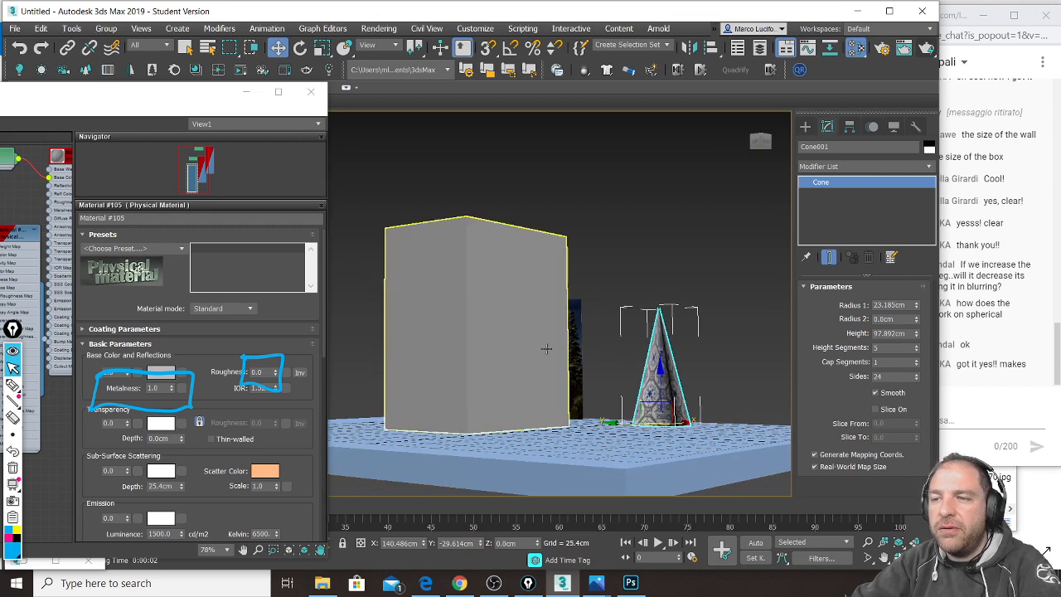
pyautogui.scroll(6, 543, 346)
pyautogui.scroll(-5, 536, 340)
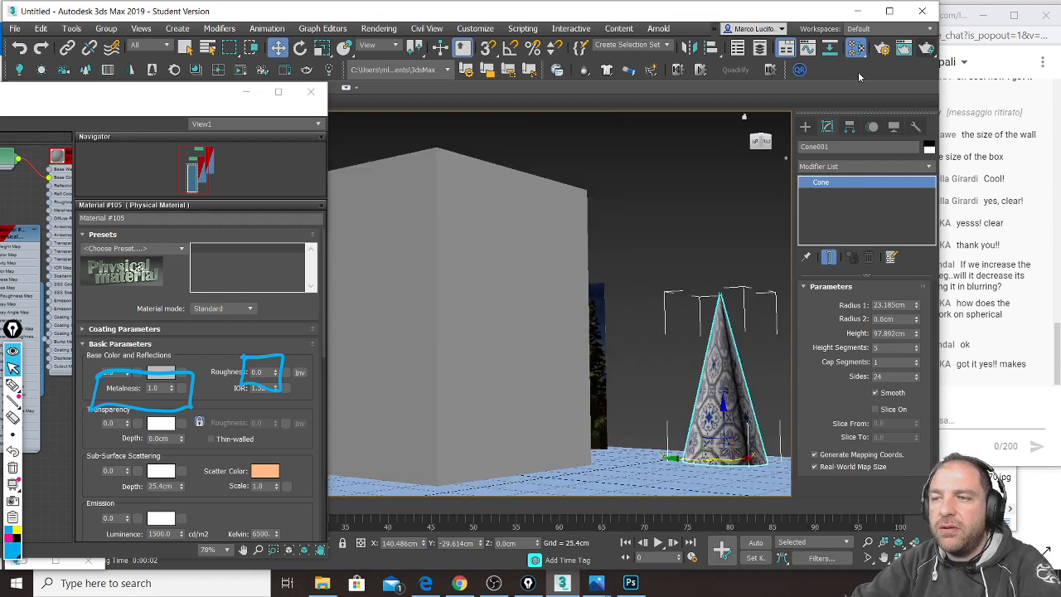
pyautogui.click(926, 47)
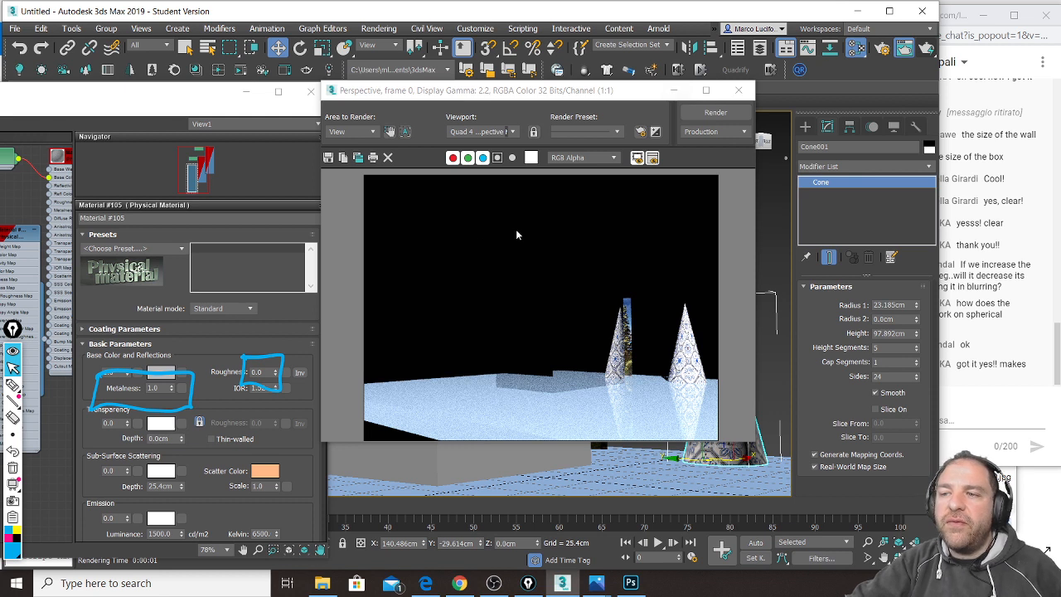
# Step: Minimize the rendered image and material editor and clear the on-screen annotations
pyautogui.click(674, 92)
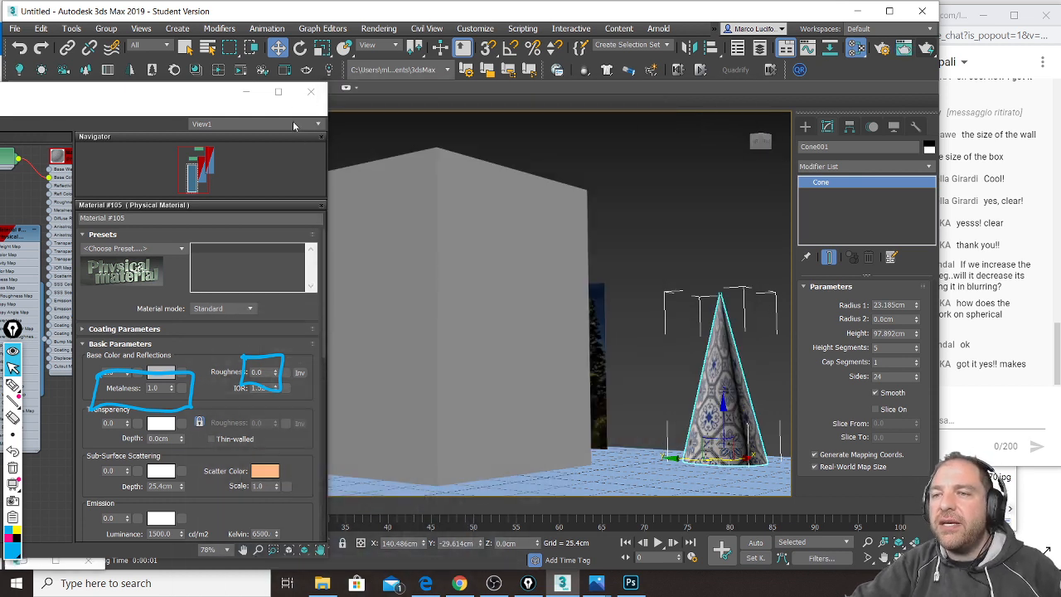
pyautogui.click(246, 91)
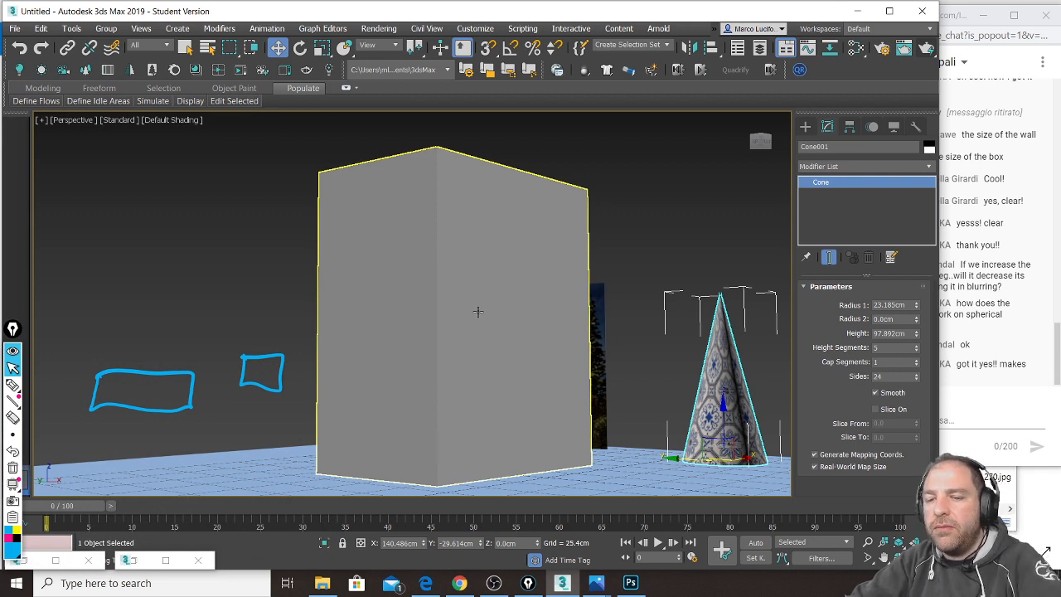
pyautogui.hotkey('ctrl', 'shift', '7')
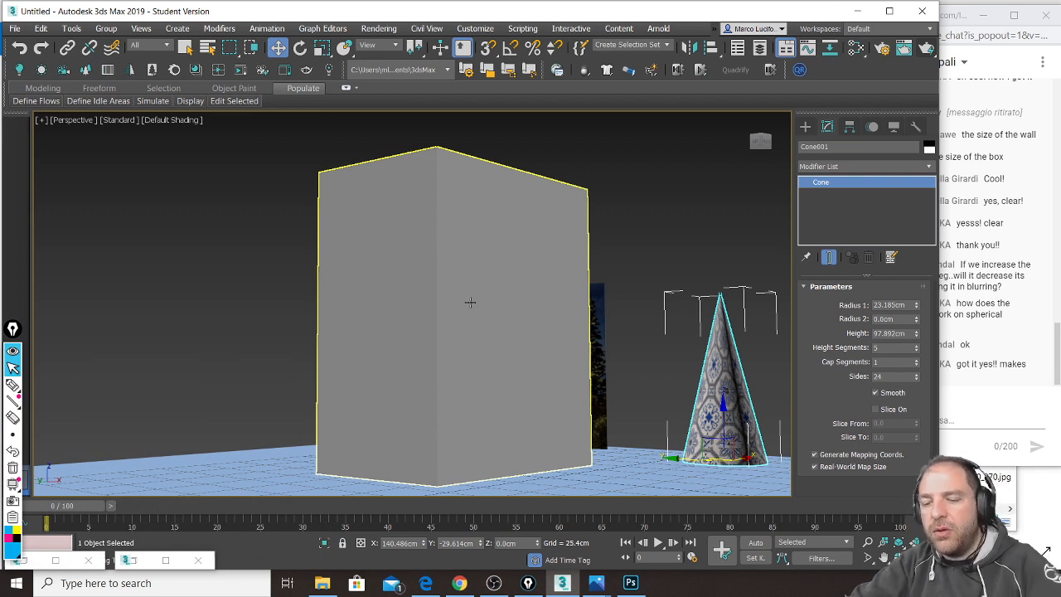
pyautogui.keyDown('alt'); pyautogui.moveTo(469, 302); pyautogui.dragTo(464, 323, button='middle'); pyautogui.keyUp('alt')
pyautogui.scroll(-4, 464, 322)
# Step: Draw a long, thin, flat box along the floor's front edge
pyautogui.click(805, 126)
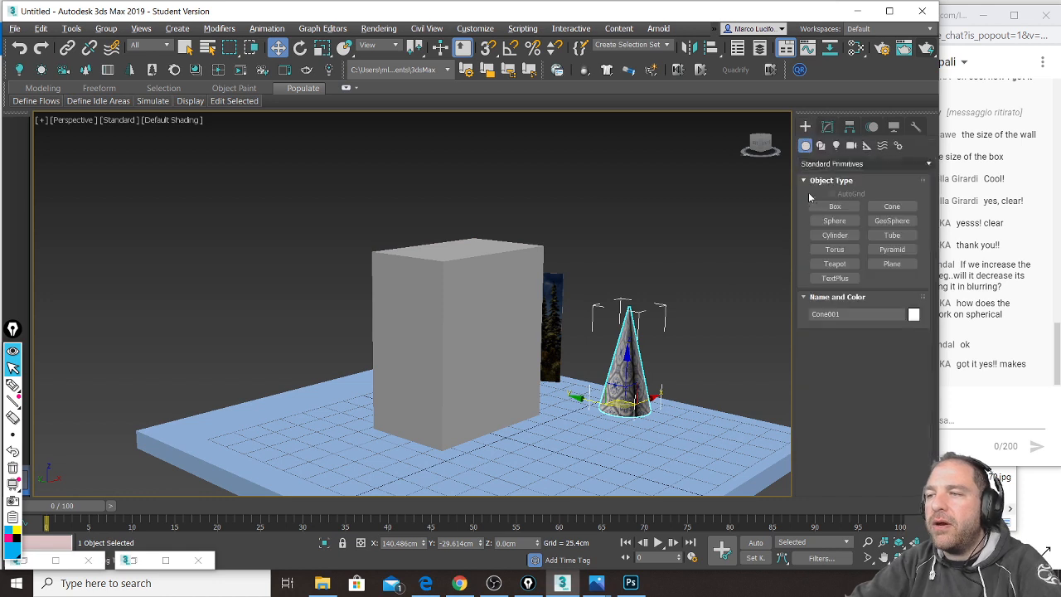
pyautogui.click(835, 206)
pyautogui.scroll(-5, 588, 421)
pyautogui.moveTo(676, 402); pyautogui.dragTo(568, 448)
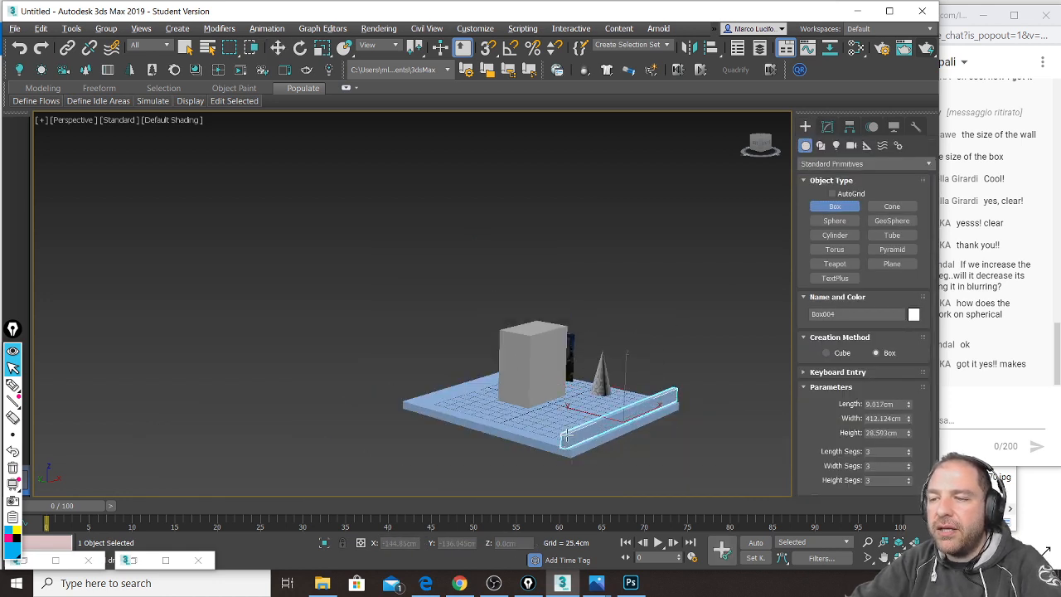
# Step: Finish the thin box's height and Shift-move it upward as 27 instanced copies
pyautogui.click(568, 426)
pyautogui.press('w')
pyautogui.moveTo(620, 412)
pyautogui.mouseDown()
pyautogui.moveTo(630, 244)
pyautogui.moveTo(582, 267)
pyautogui.mouseUp()
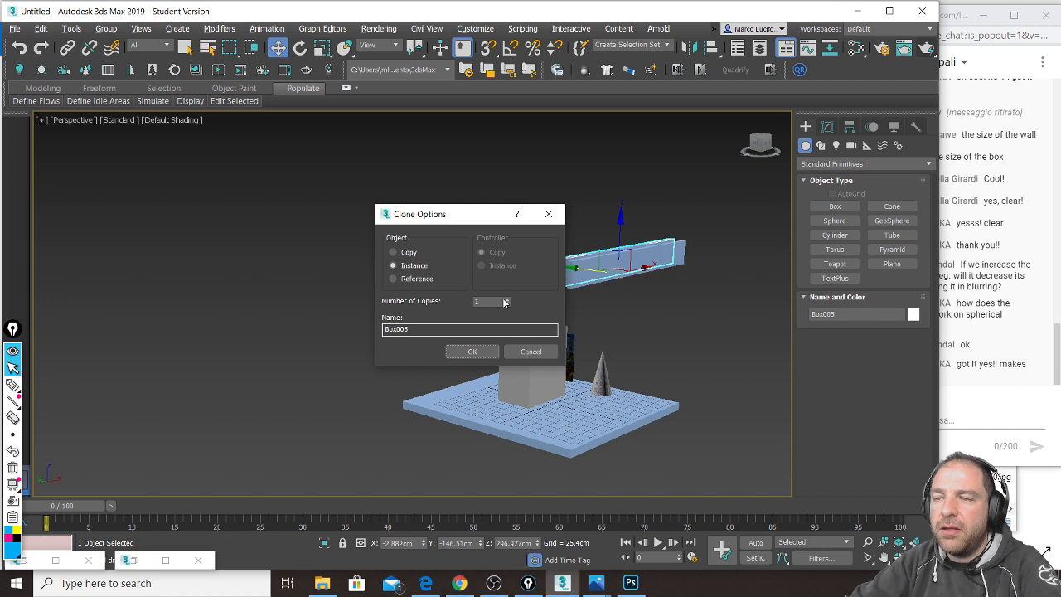
pyautogui.click(494, 347)
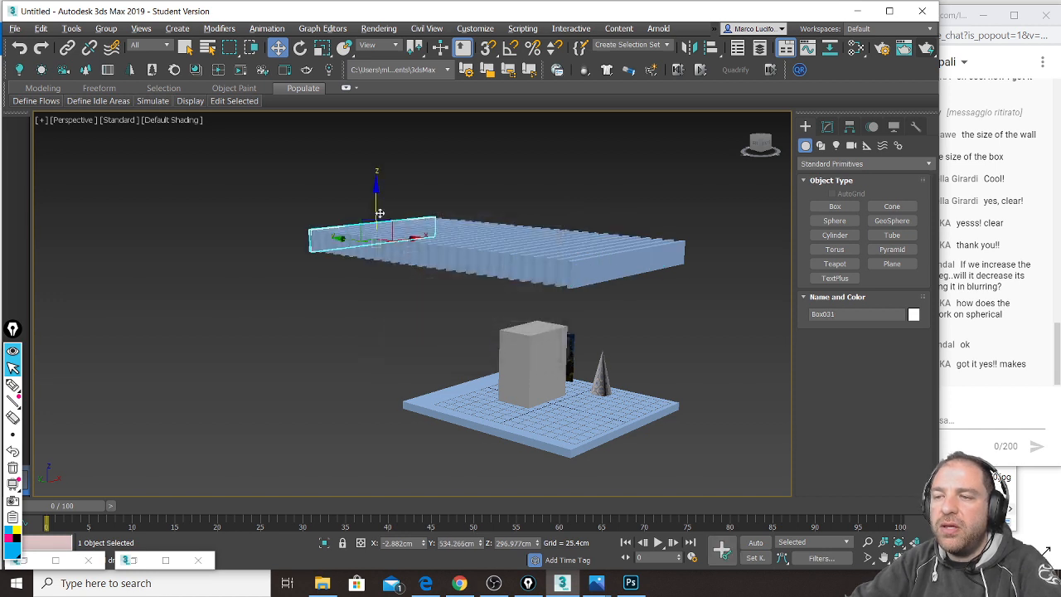
# Step: Select all 28 slats and move the whole row over the floor
pyautogui.moveTo(339, 181); pyautogui.dragTo(458, 217)
pyautogui.moveTo(667, 243); pyautogui.dragTo(668, 244)
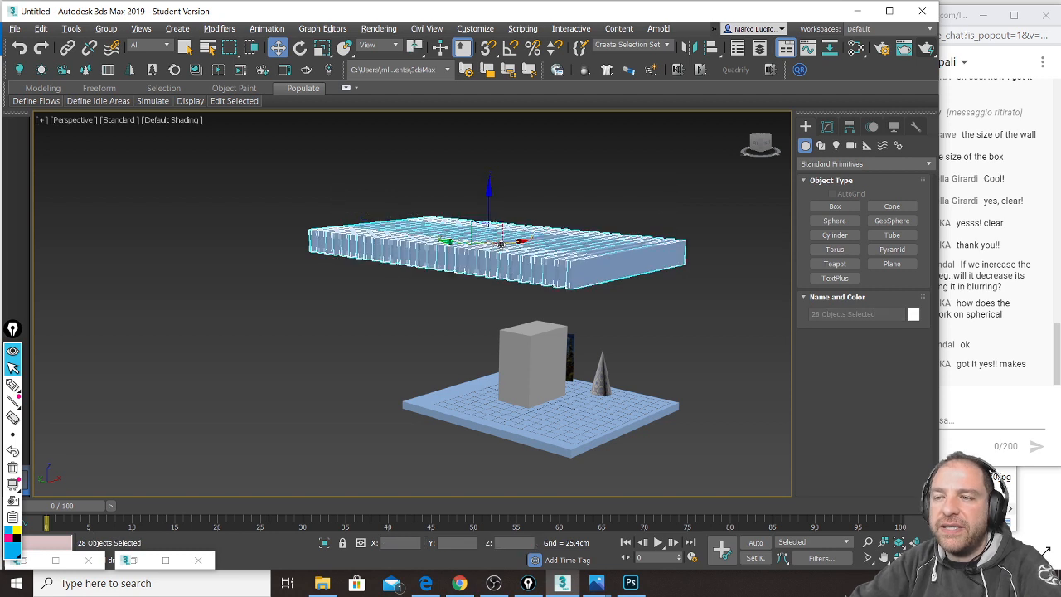
pyautogui.moveTo(464, 247); pyautogui.dragTo(533, 267)
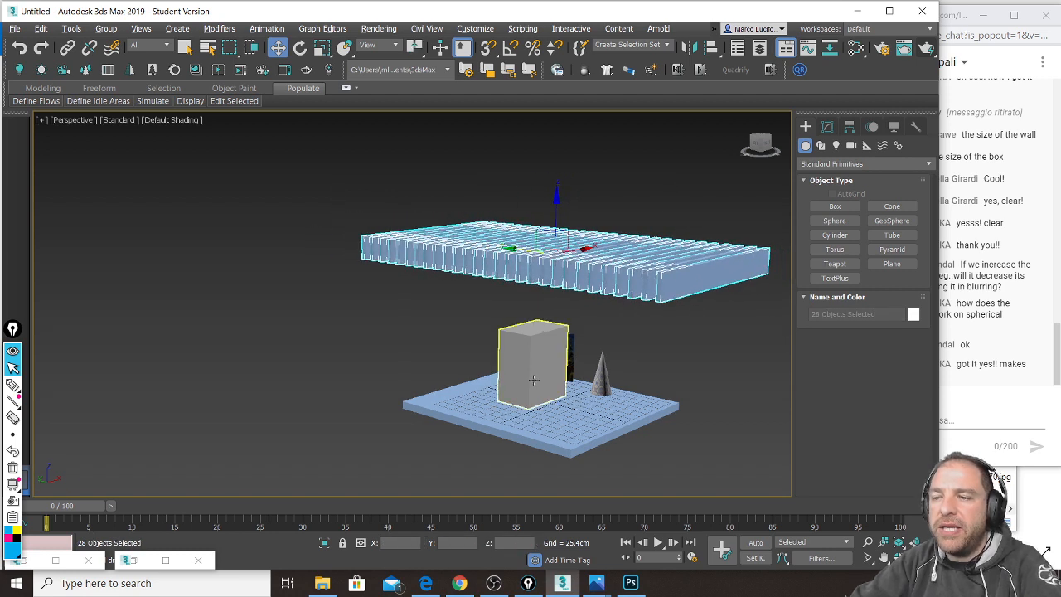
pyautogui.scroll(5, 533, 380)
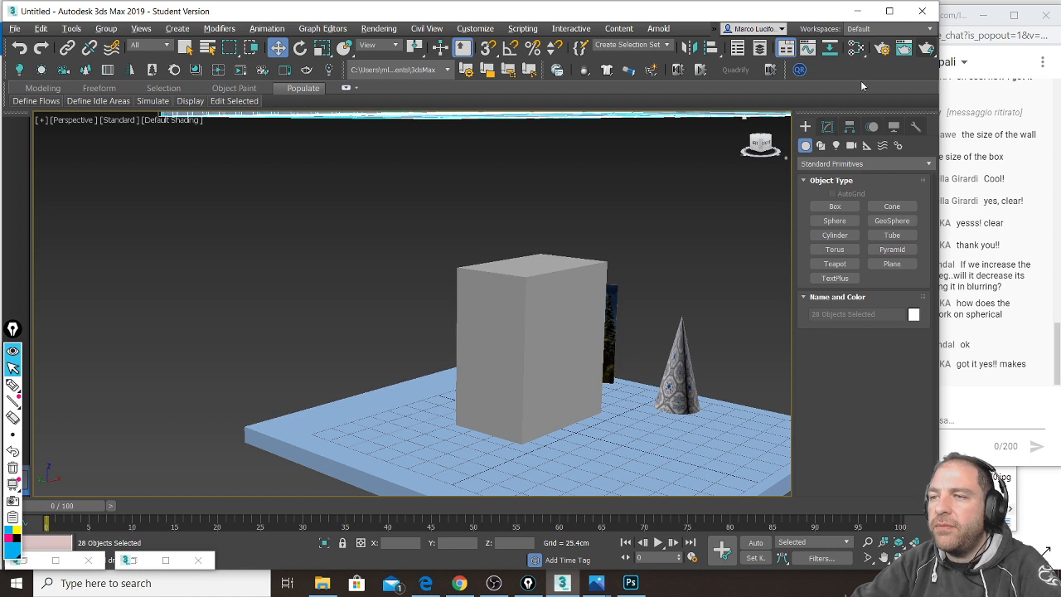
pyautogui.moveTo(691, 253); pyautogui.dragTo(689, 248, button='middle')
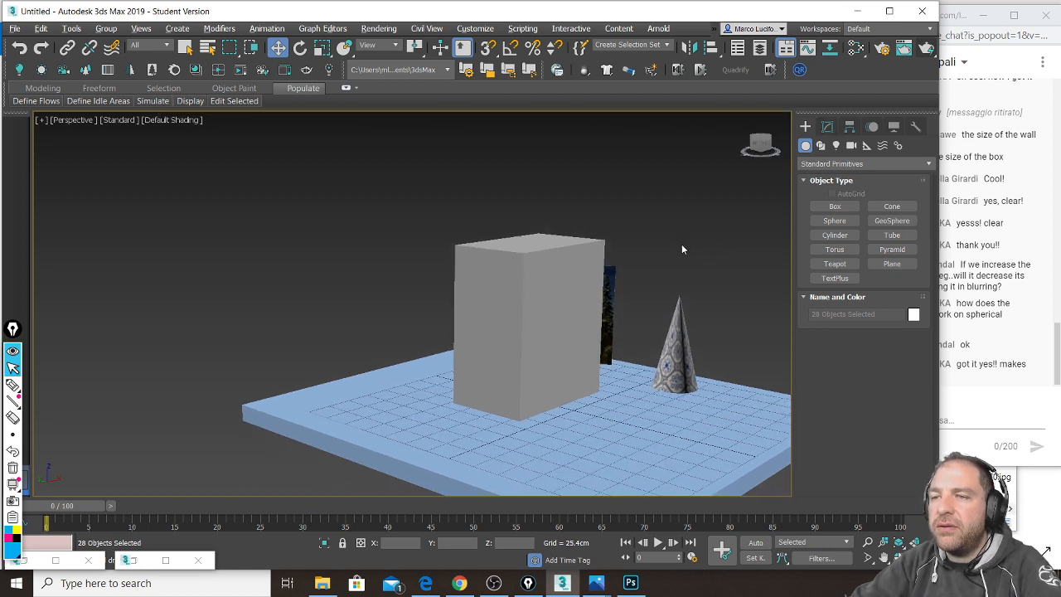
pyautogui.scroll(3, 682, 244)
# Step: Render the slatted scene from two angles, then minimize the Rendered Frame Window
pyautogui.click(920, 51)
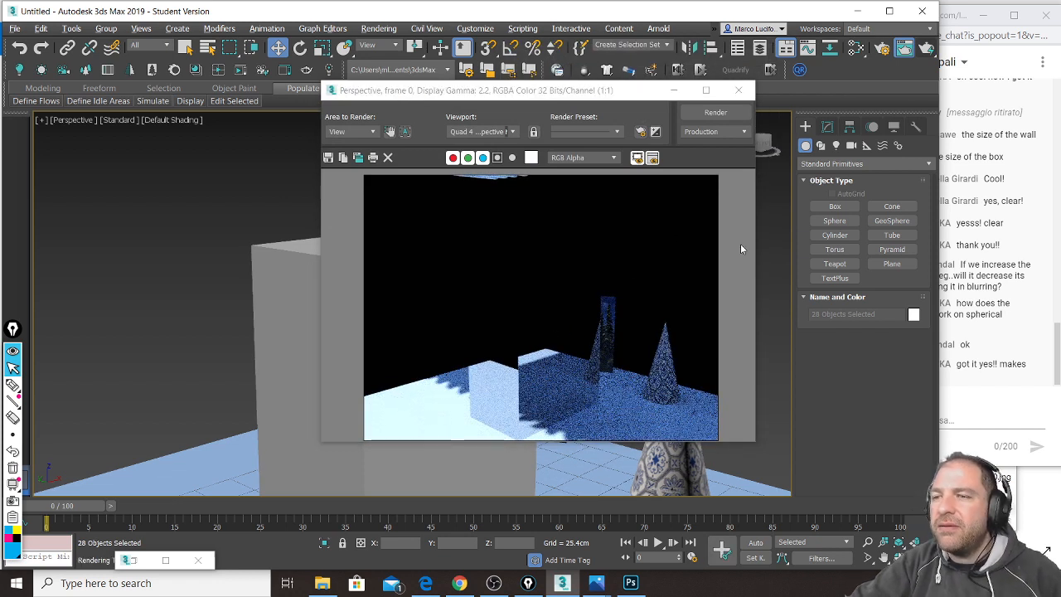
pyautogui.click(739, 90)
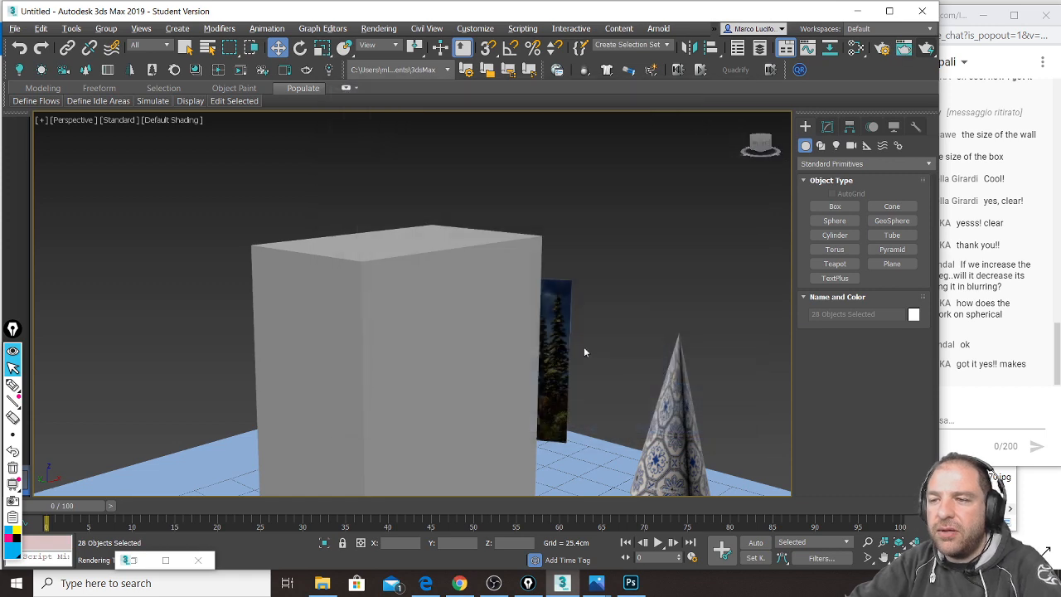
pyautogui.scroll(-6, 574, 350)
pyautogui.keyDown('alt'); pyautogui.moveTo(559, 337); pyautogui.dragTo(560, 358, button='middle'); pyautogui.keyUp('alt')
pyautogui.scroll(8, 501, 304)
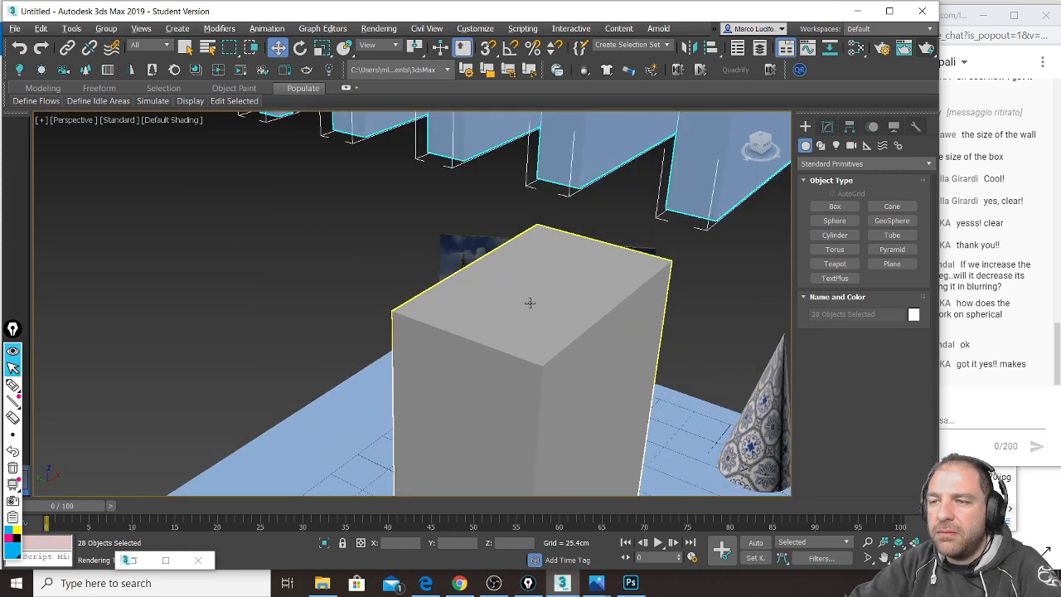
pyautogui.scroll(5, 530, 303)
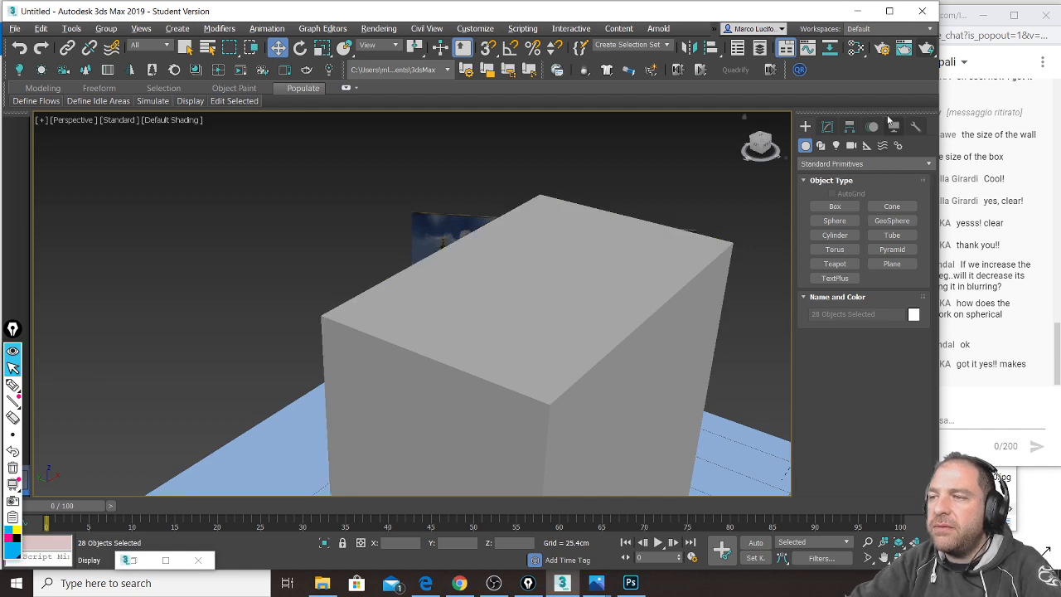
pyautogui.click(926, 48)
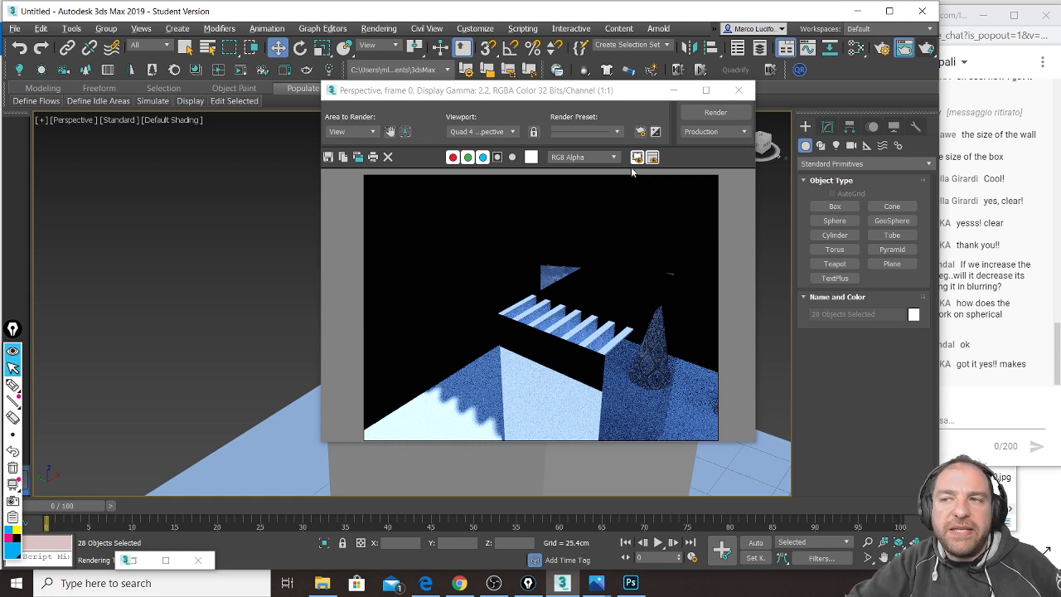
pyautogui.click(674, 91)
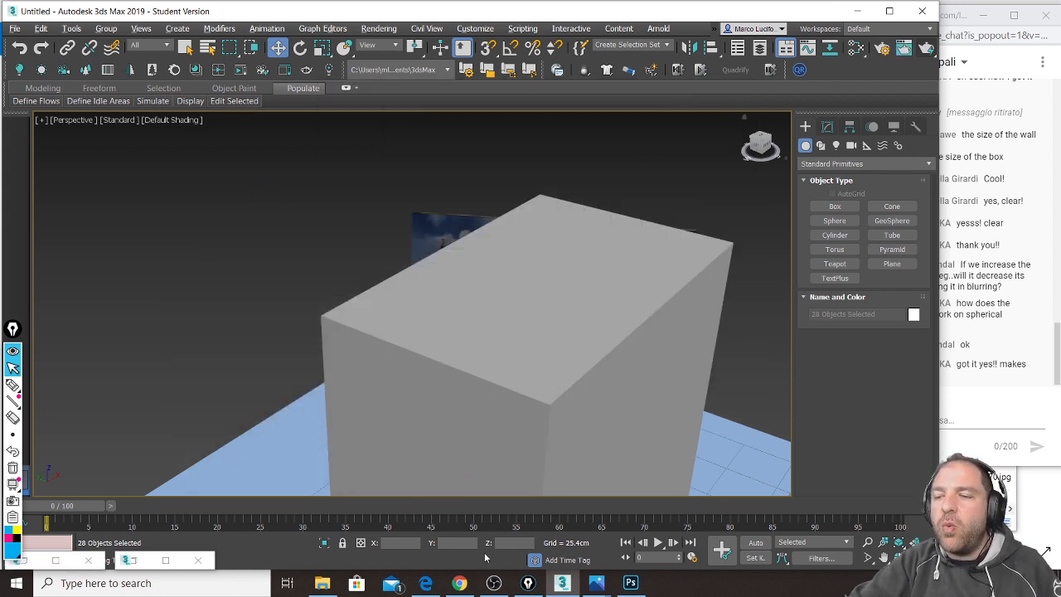
# Step: In the restored Slate editor, set Physical Material #105 to Roughness 0.3 and Metalness 0.85
pyautogui.click(41, 562)
pyautogui.moveTo(147, 95); pyautogui.dragTo(419, 44)
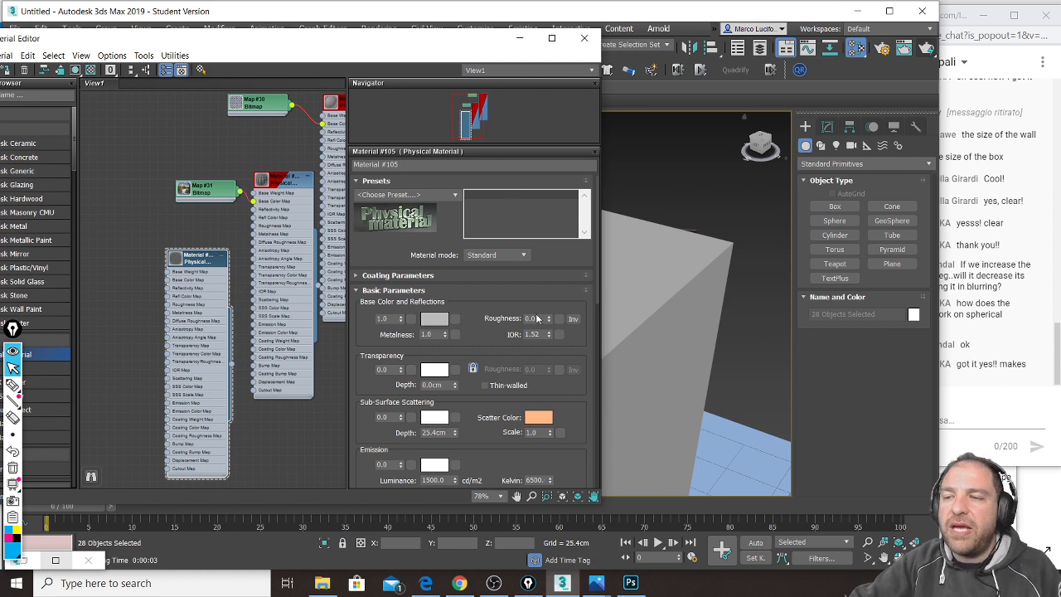
pyautogui.moveTo(539, 318); pyautogui.dragTo(514, 316)
pyautogui.write('.')
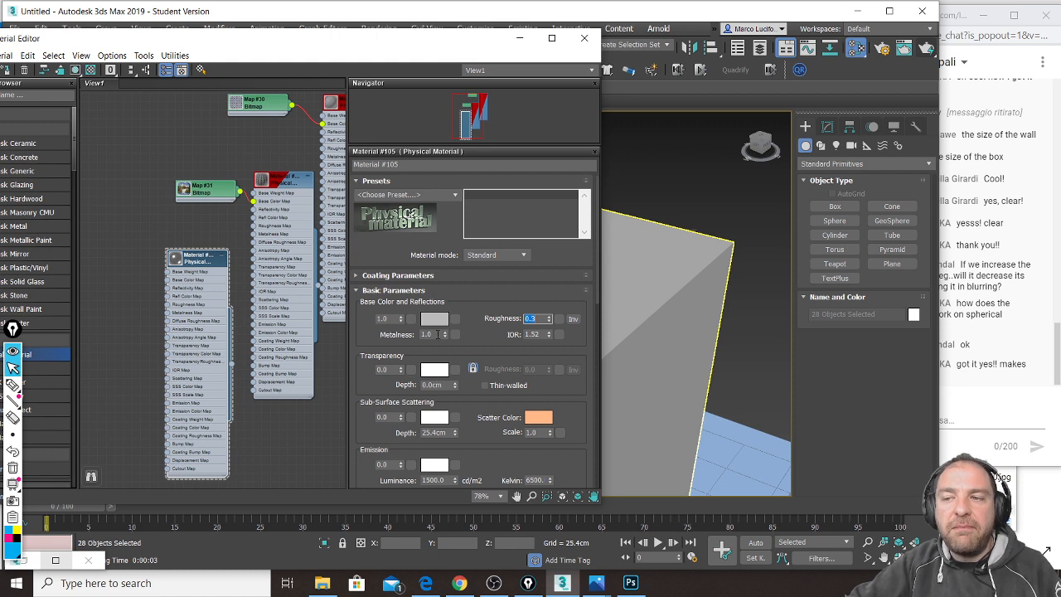
pyautogui.doubleClick(434, 334)
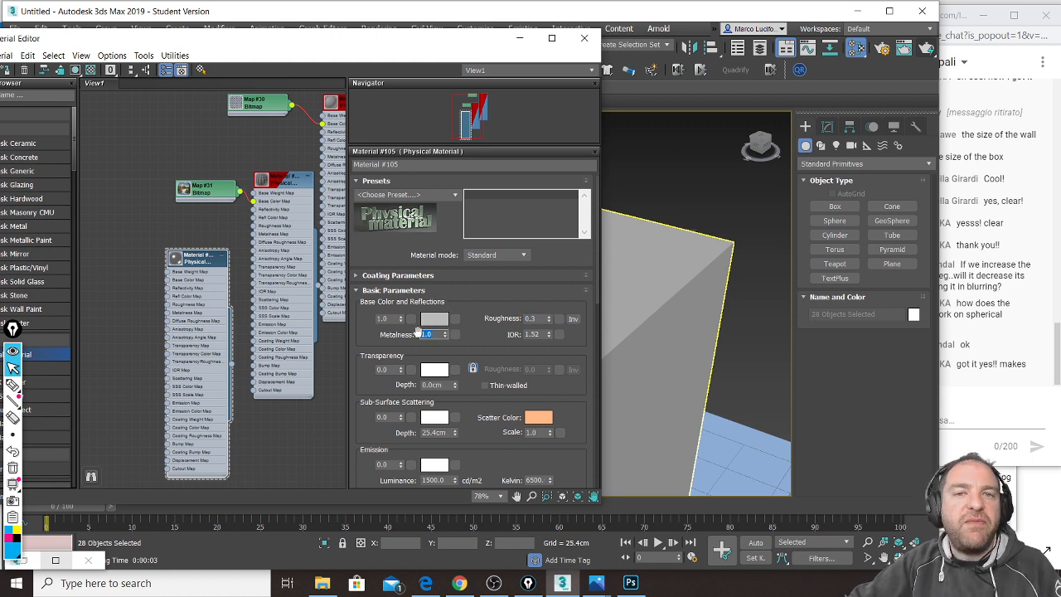
pyautogui.write('.85')
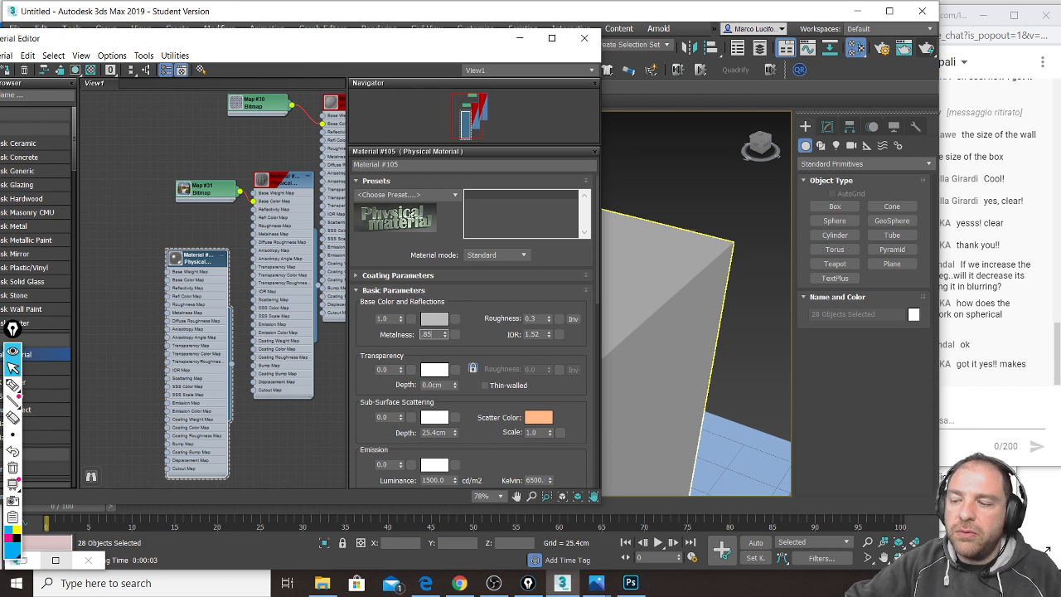
pyautogui.press('Return')
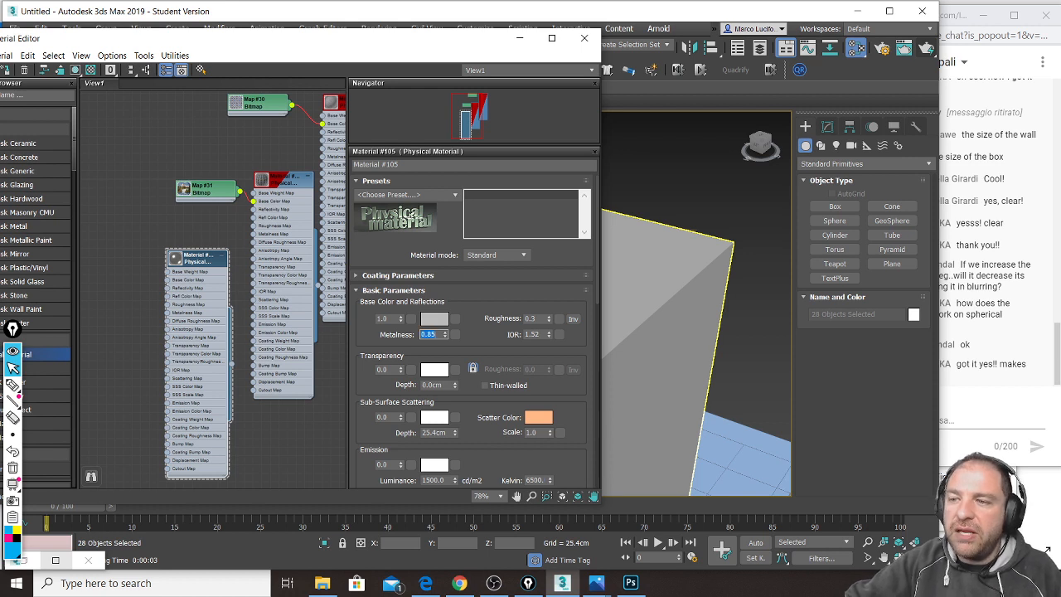
pyautogui.click(519, 38)
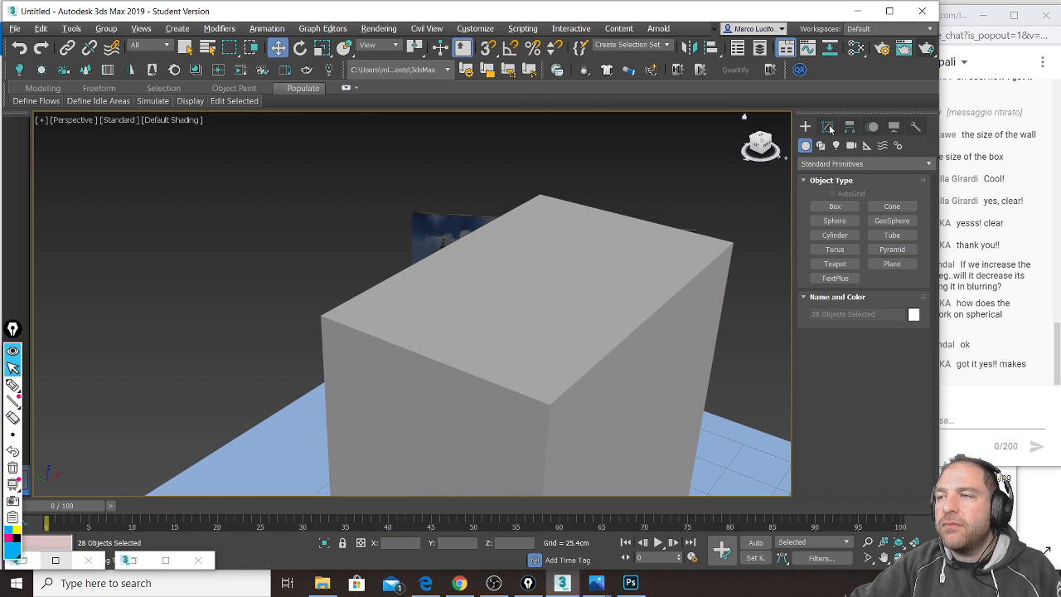
# Step: Close the previous render frame and bring back the material editor
pyautogui.click(903, 48)
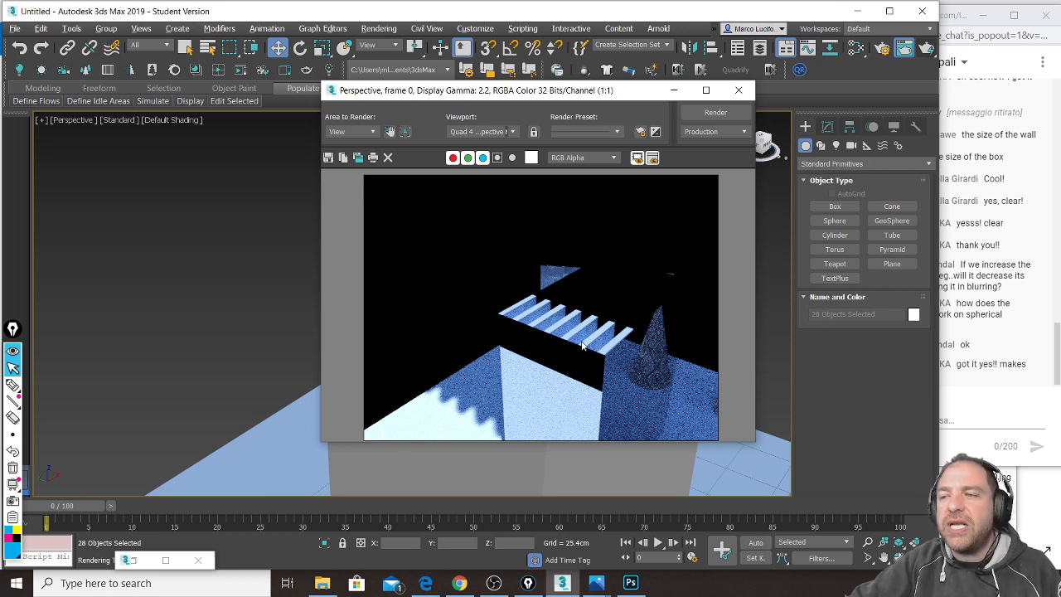
pyautogui.click(738, 94)
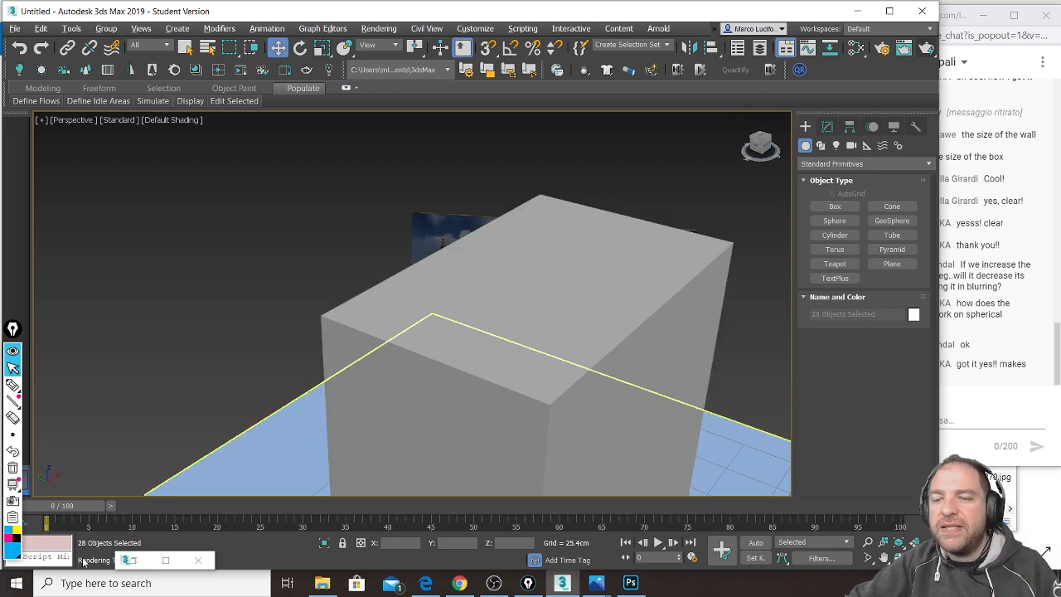
pyautogui.click(131, 562)
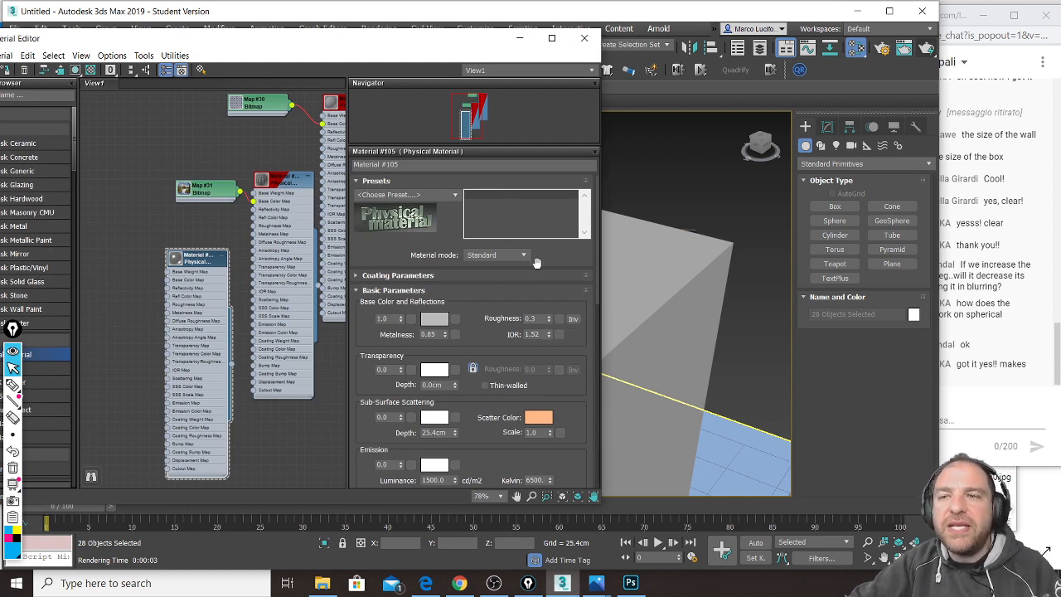
# Step: Render the box's rougher metallic finish, close the frame, and move the editor left
pyautogui.click(927, 51)
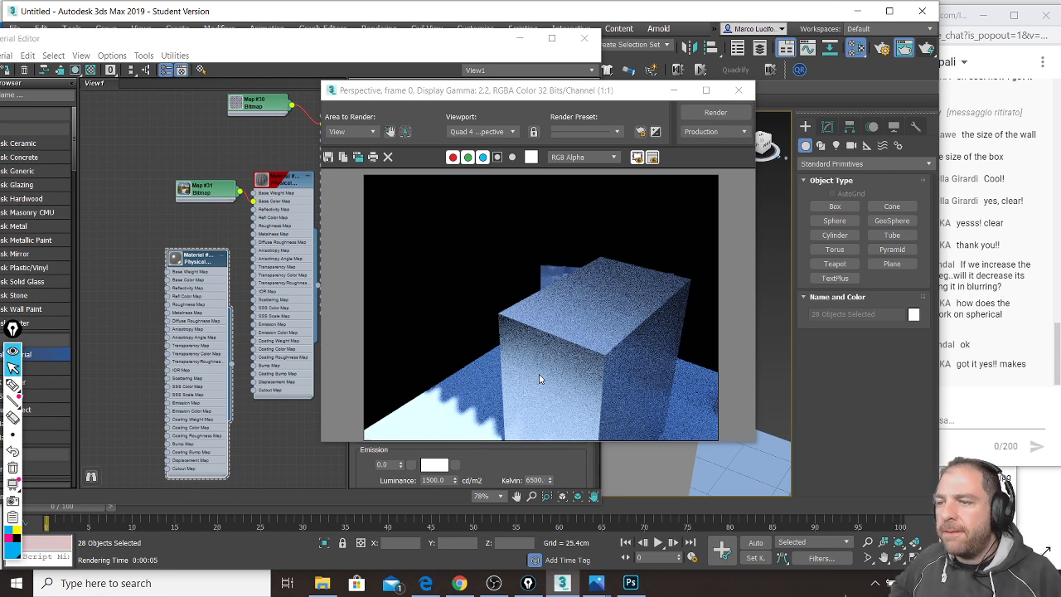
pyautogui.click(1057, 355)
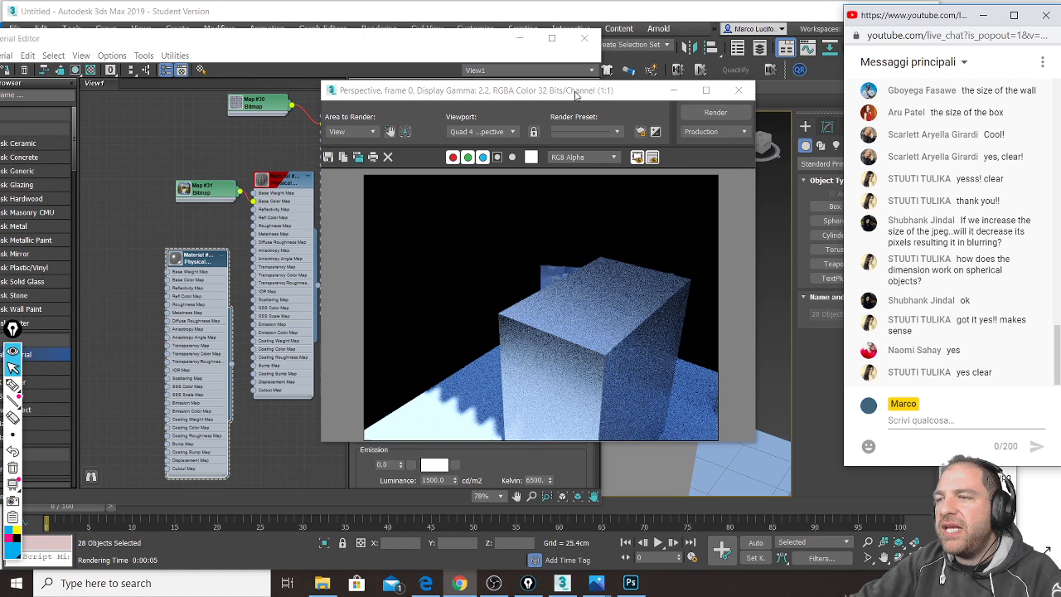
pyautogui.click(739, 90)
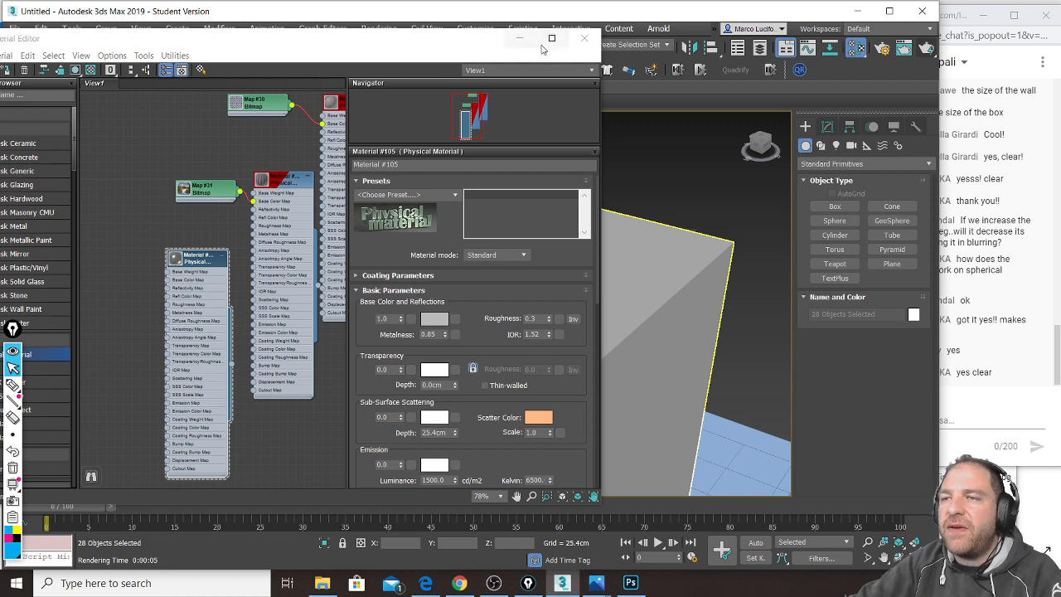
pyautogui.moveTo(451, 41); pyautogui.dragTo(305, 37)
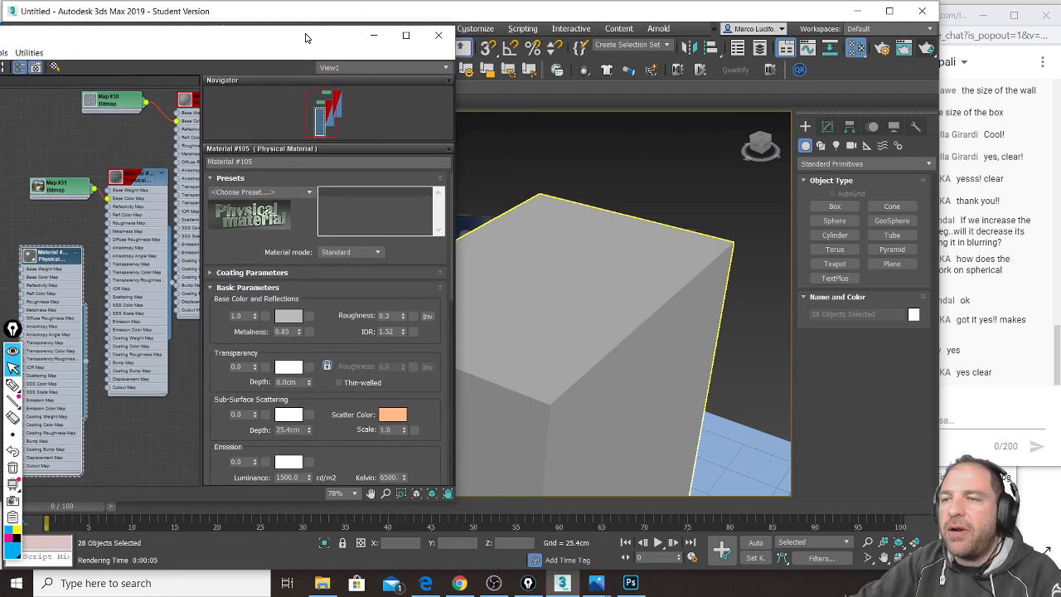
pyautogui.scroll(-2, 599, 254)
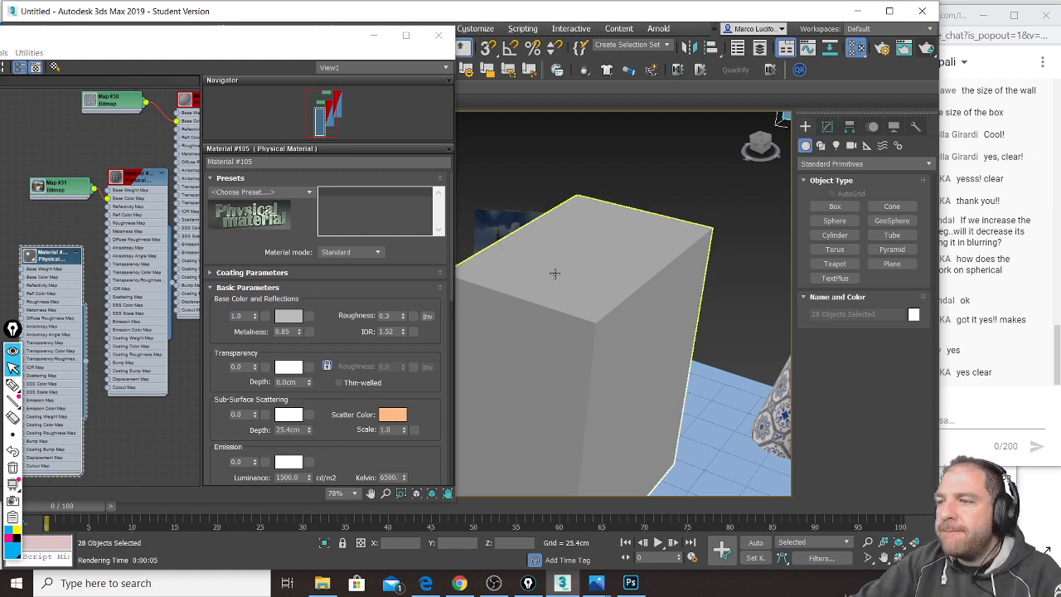
pyautogui.click(836, 207)
# Step: Trace a closed L-shaped Line spline around the box base, accepting Close spline
pyautogui.scroll(1, 635, 339)
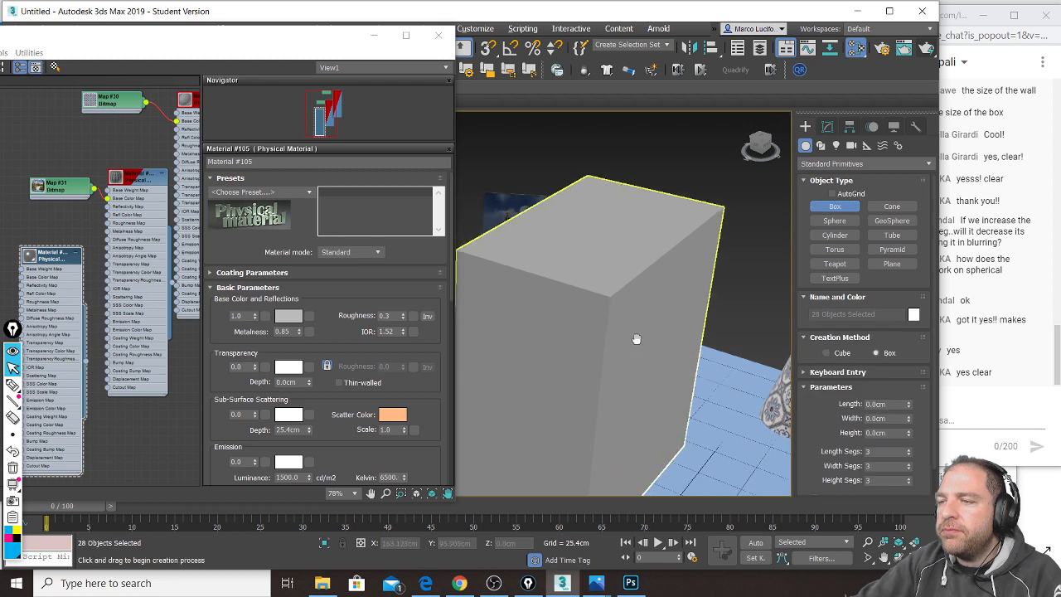
pyautogui.scroll(-3, 651, 308)
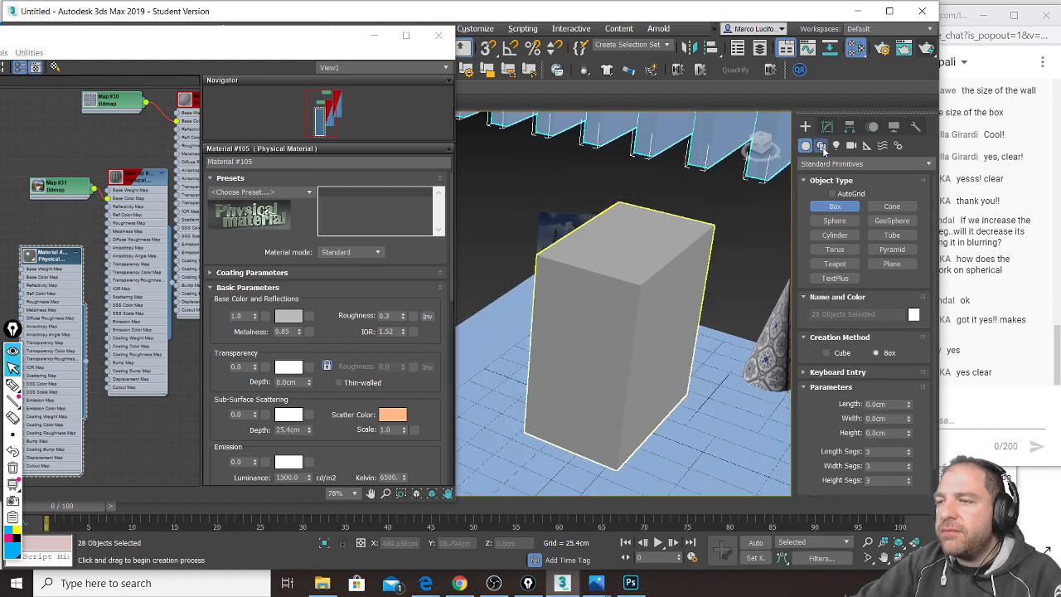
pyautogui.click(821, 146)
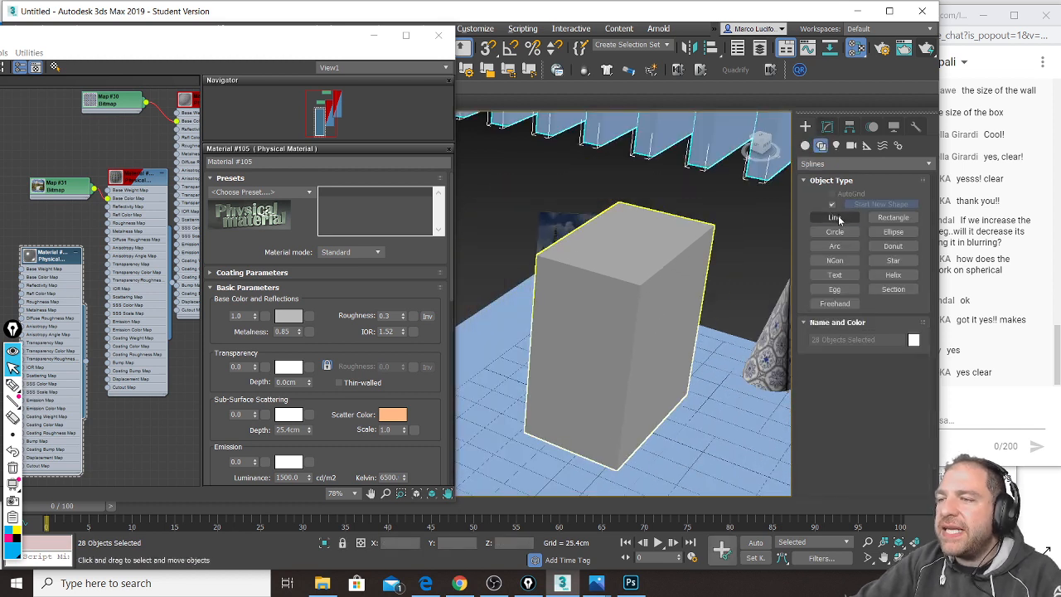
pyautogui.click(835, 217)
pyautogui.click(557, 381)
pyautogui.click(630, 406)
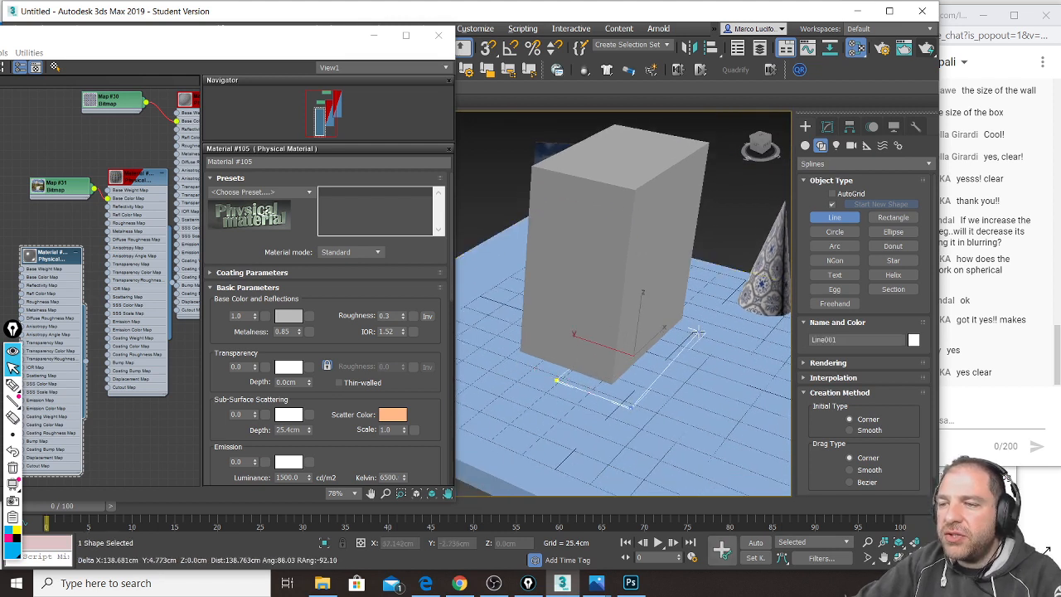
pyautogui.click(699, 333)
pyautogui.click(767, 357)
pyautogui.click(680, 462)
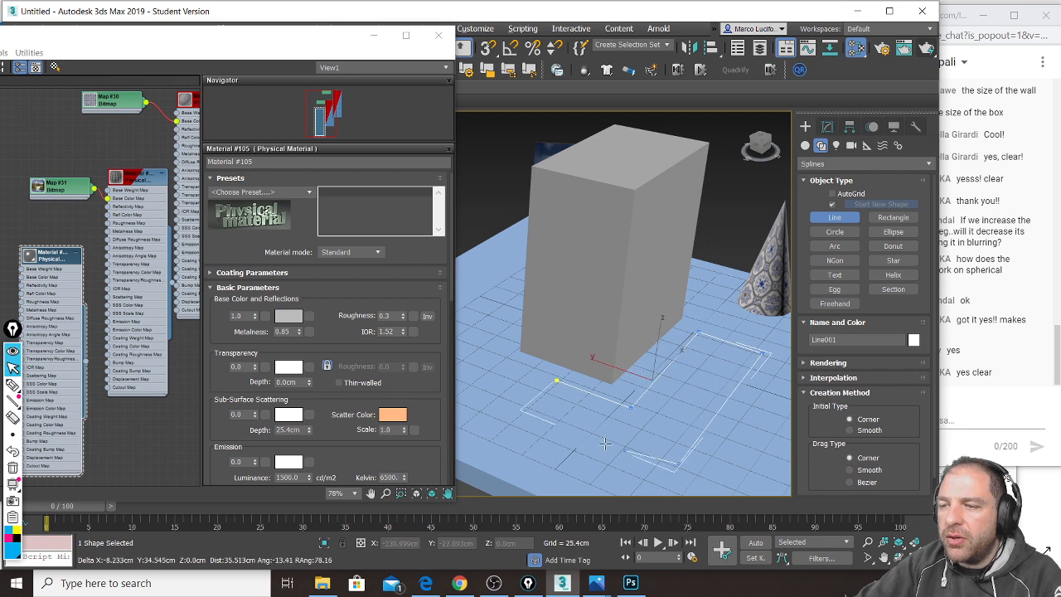
pyautogui.click(556, 381)
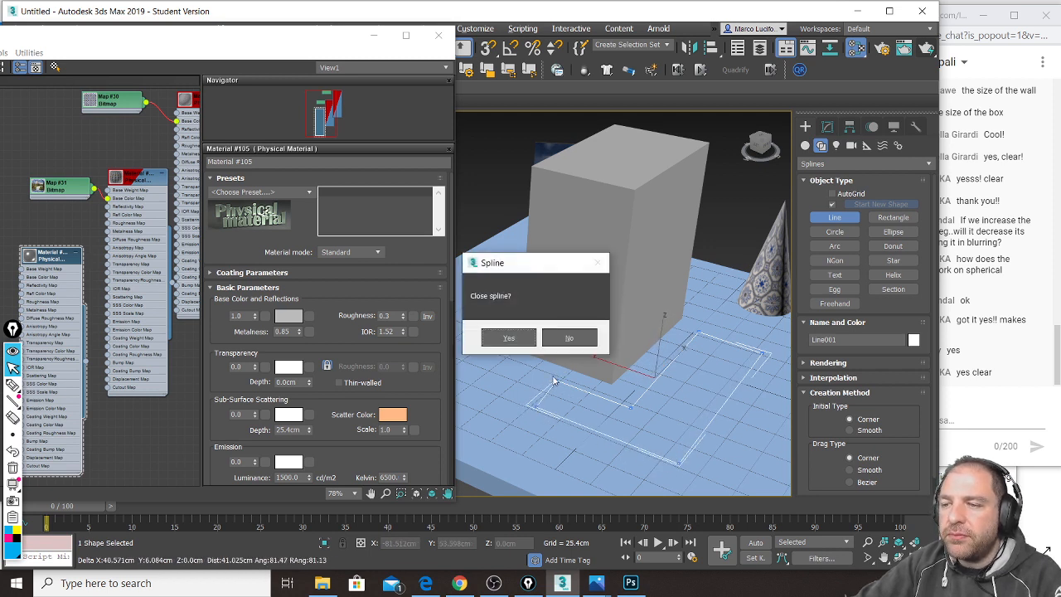
pyautogui.click(511, 339)
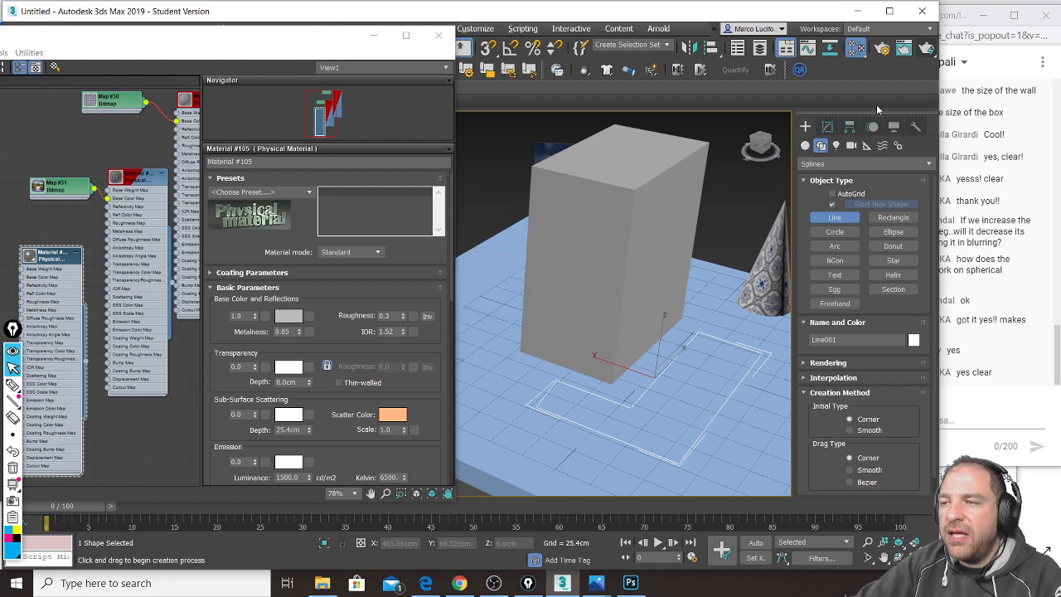
pyautogui.click(826, 126)
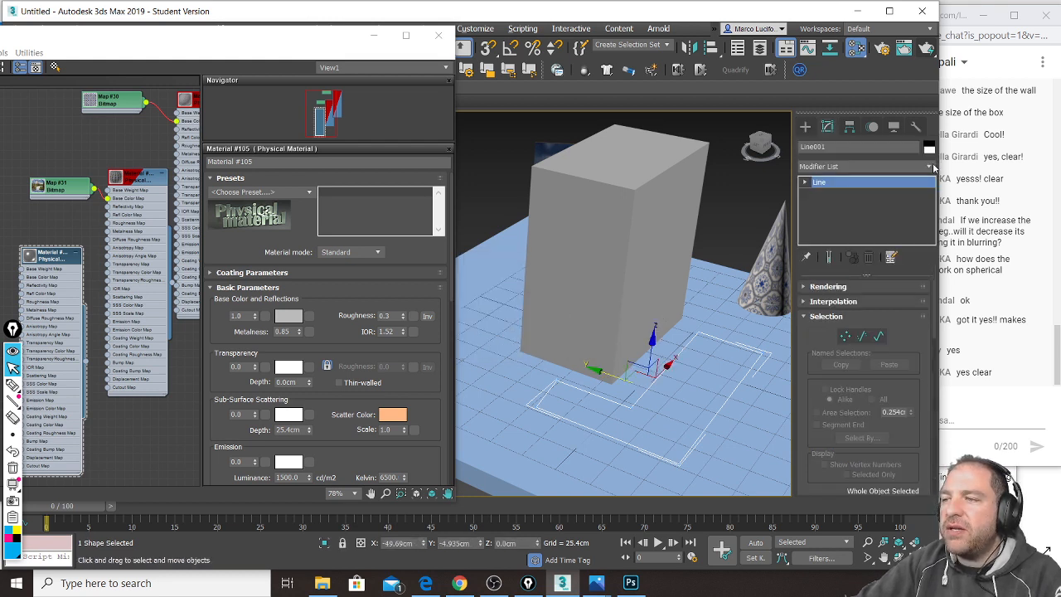
# Step: Add an Extrude modifier to the outline with an Amount of 101.6cm
pyautogui.click(928, 166)
pyautogui.moveTo(934, 232); pyautogui.dragTo(936, 285)
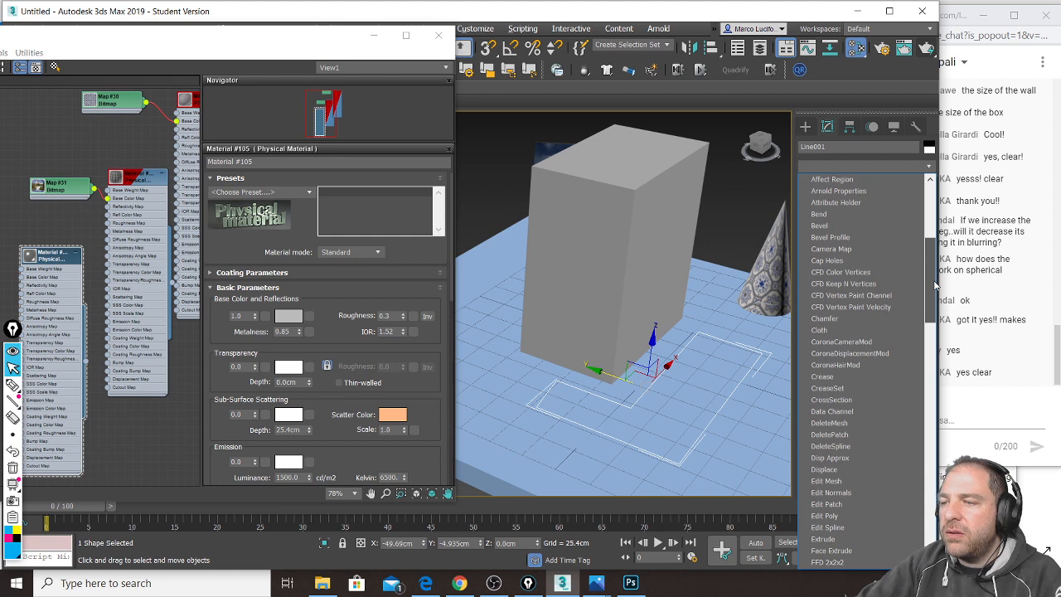
pyautogui.moveTo(936, 285); pyautogui.dragTo(935, 313)
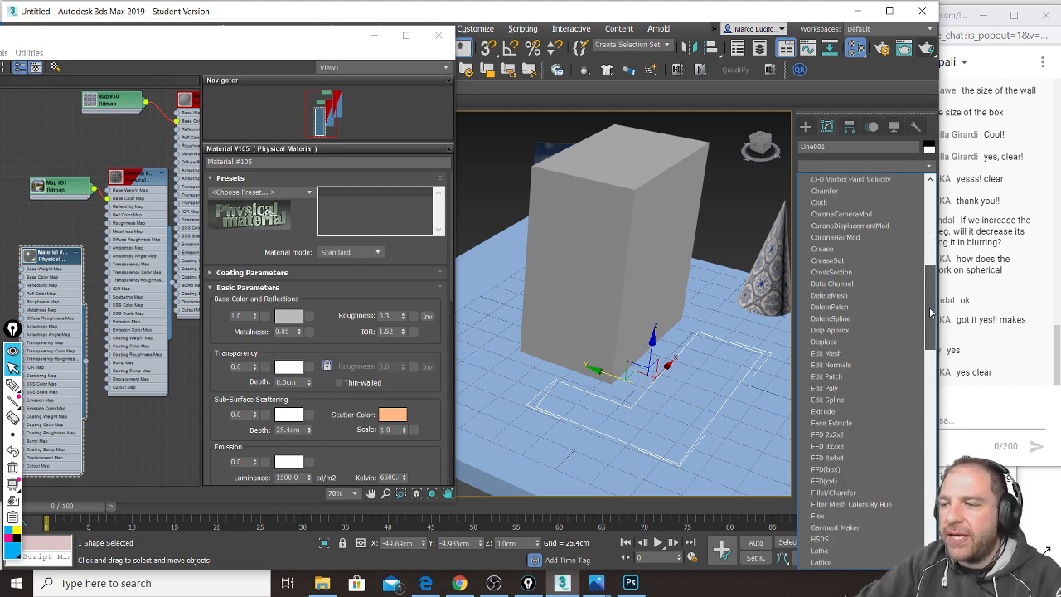
pyautogui.click(871, 390)
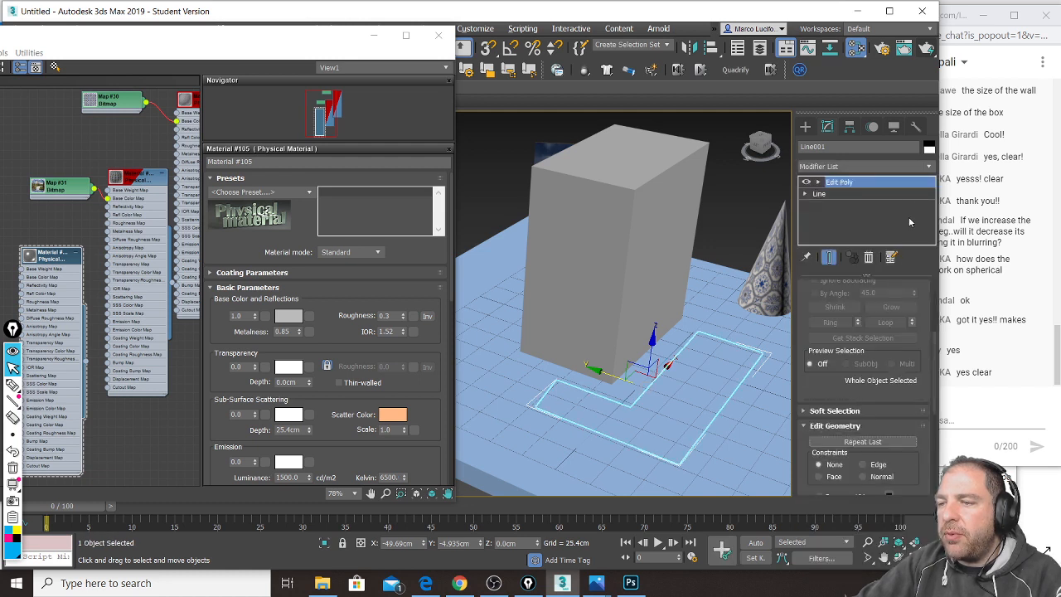
pyautogui.click(869, 257)
pyautogui.click(933, 166)
pyautogui.scroll(-5, 861, 330)
pyautogui.click(854, 374)
pyautogui.moveTo(906, 301); pyautogui.dragTo(907, 259)
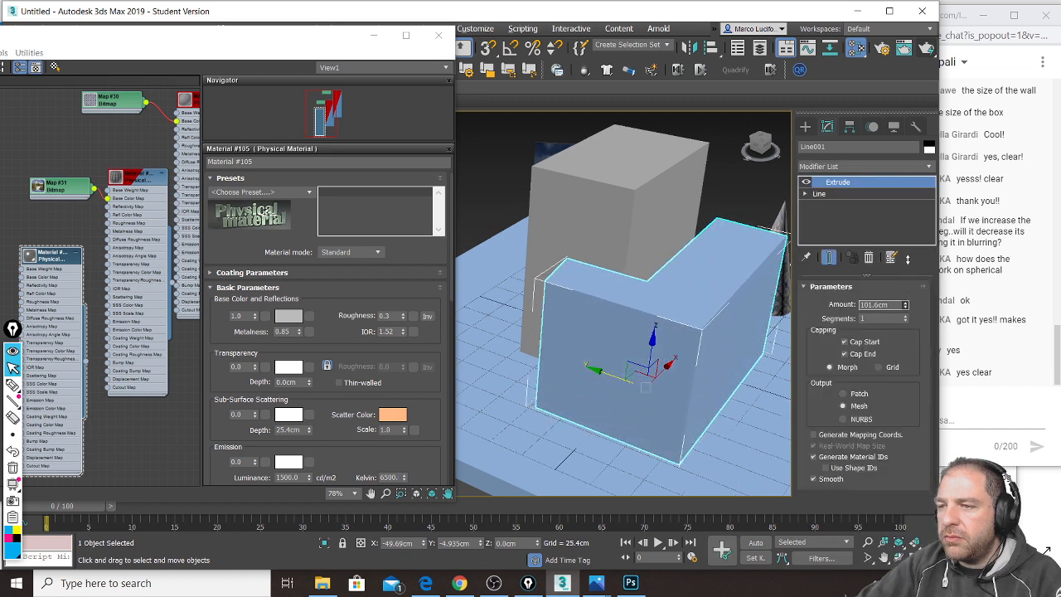
# Step: Add a UVW Map modifier with Box mapping and move the material editor aside
pyautogui.click(932, 166)
pyautogui.scroll(-10, 921, 454)
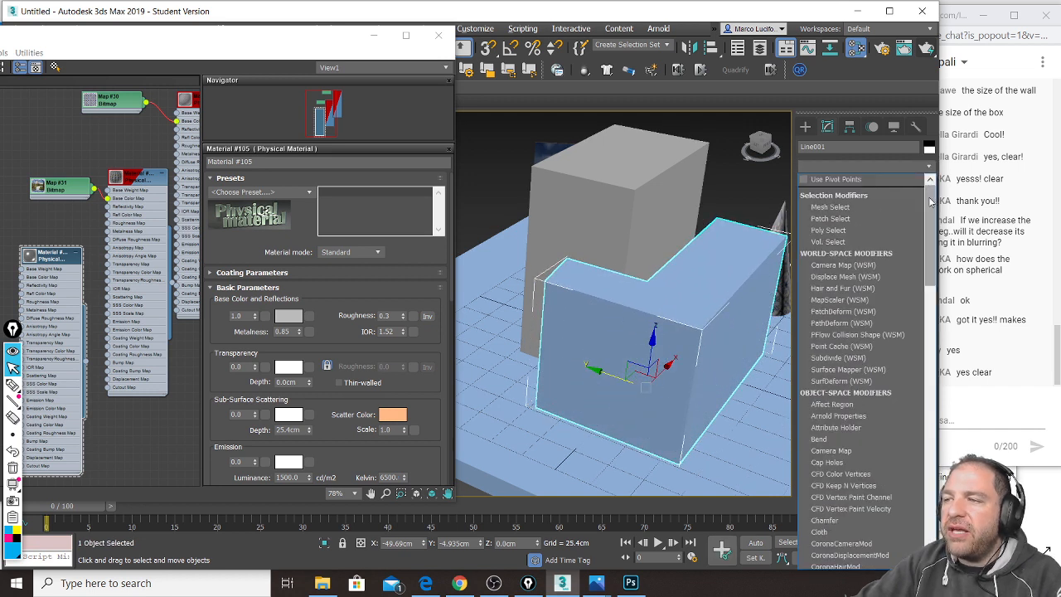
pyautogui.scroll(-1, 921, 454)
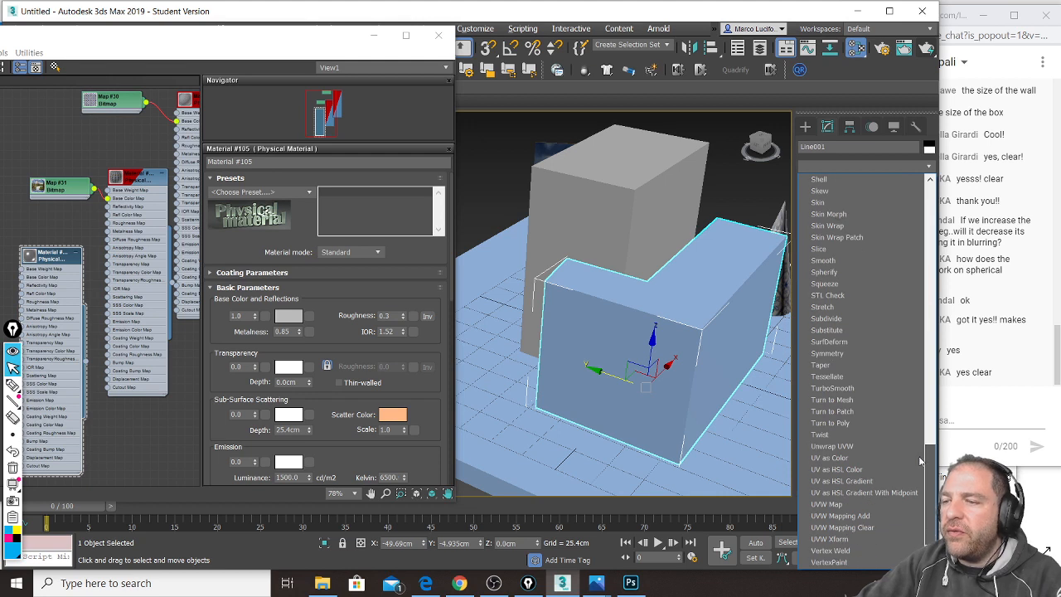
pyautogui.click(874, 504)
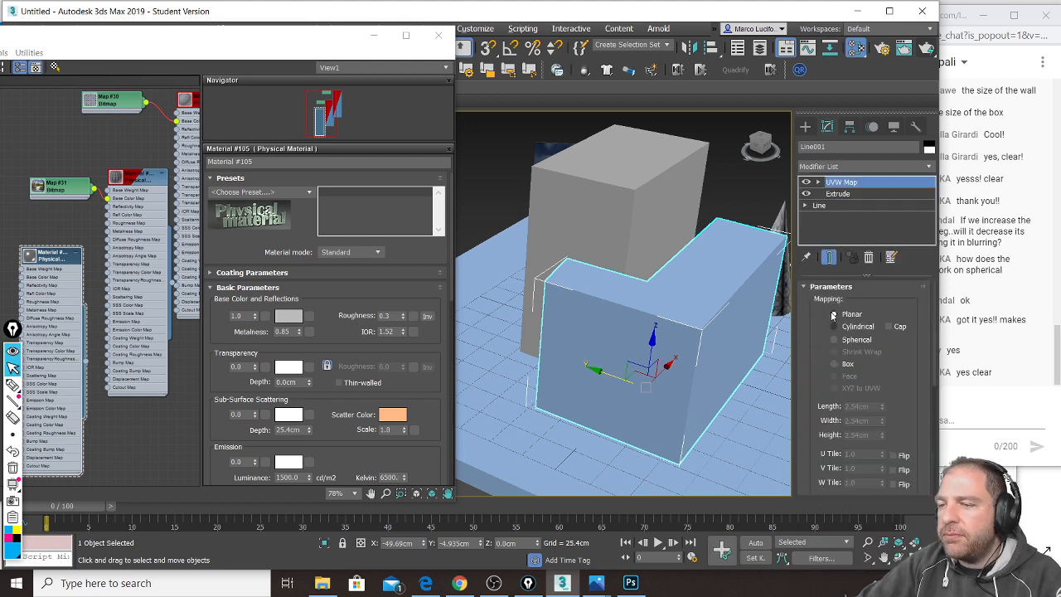
pyautogui.click(848, 367)
pyautogui.moveTo(310, 39); pyautogui.dragTo(368, 22)
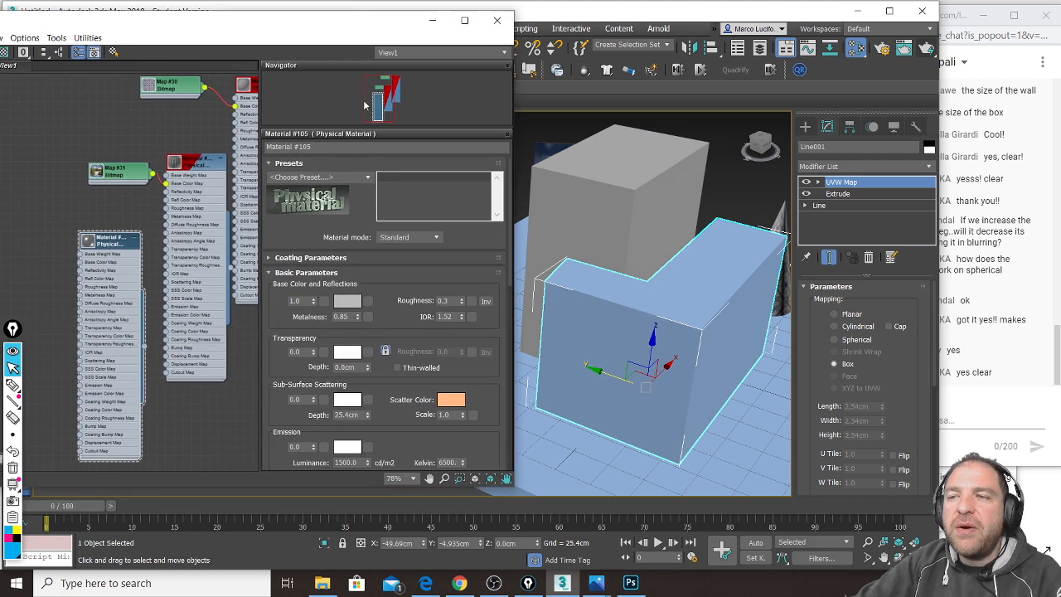
pyautogui.moveTo(159, 321); pyautogui.dragTo(195, 279, button='middle')
pyautogui.moveTo(205, 24); pyautogui.dragTo(354, 27)
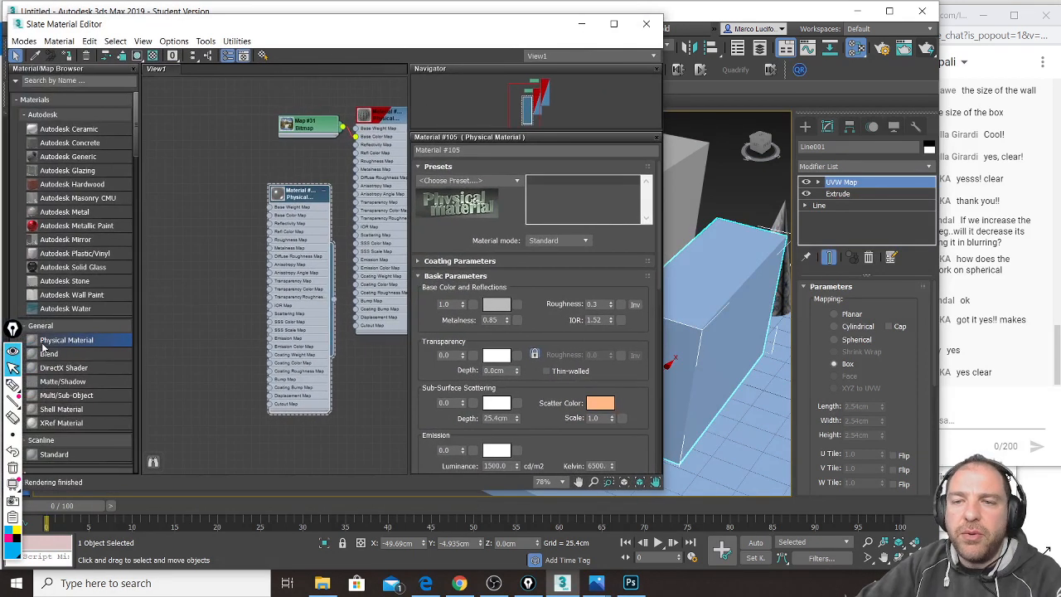
# Step: Wire new Physical Material #106 to the L-shaped wall and set Transparency to 1.0
pyautogui.moveTo(215, 310); pyautogui.dragTo(189, 302)
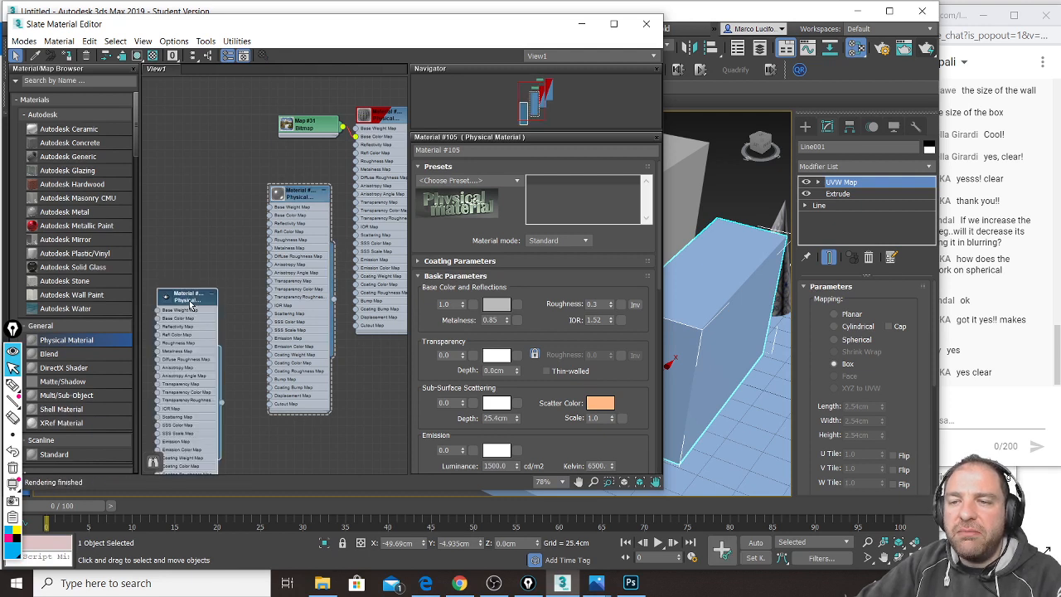
pyautogui.moveTo(222, 400); pyautogui.dragTo(693, 286)
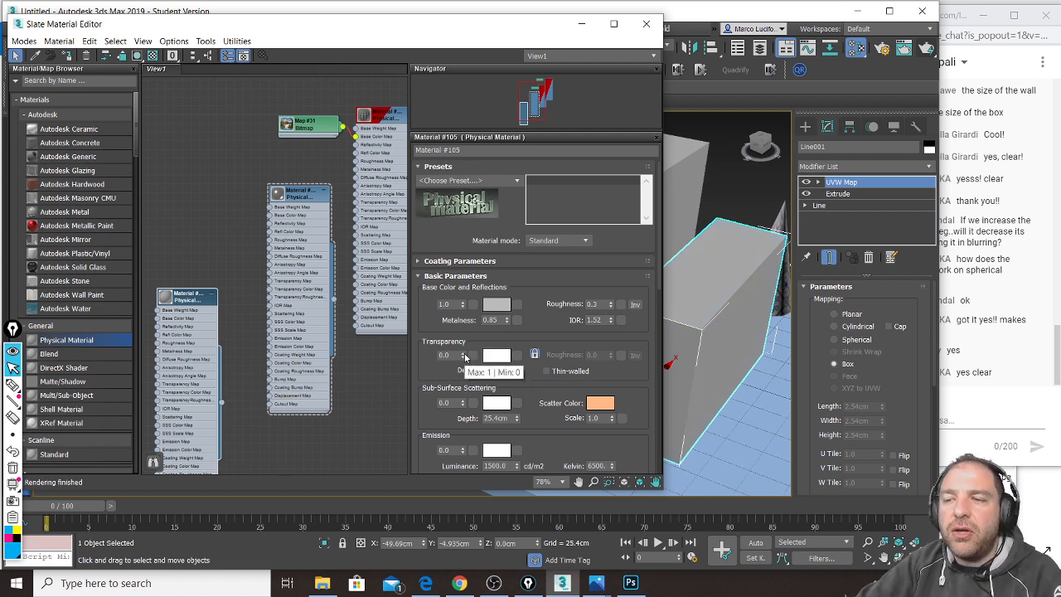
pyautogui.moveTo(465, 355); pyautogui.dragTo(468, 214)
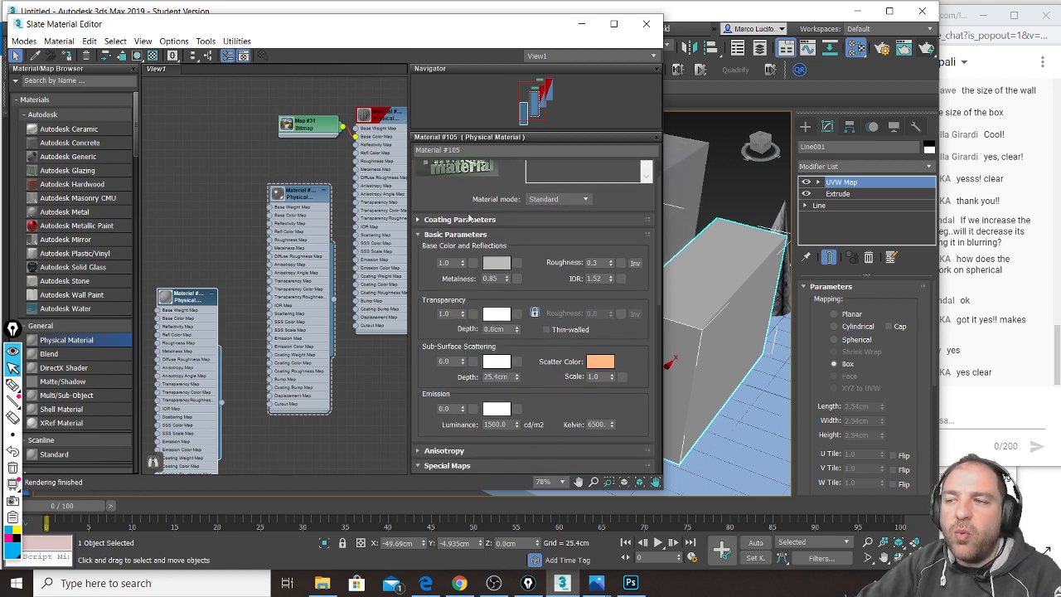
pyautogui.moveTo(222, 20); pyautogui.dragTo(401, 66)
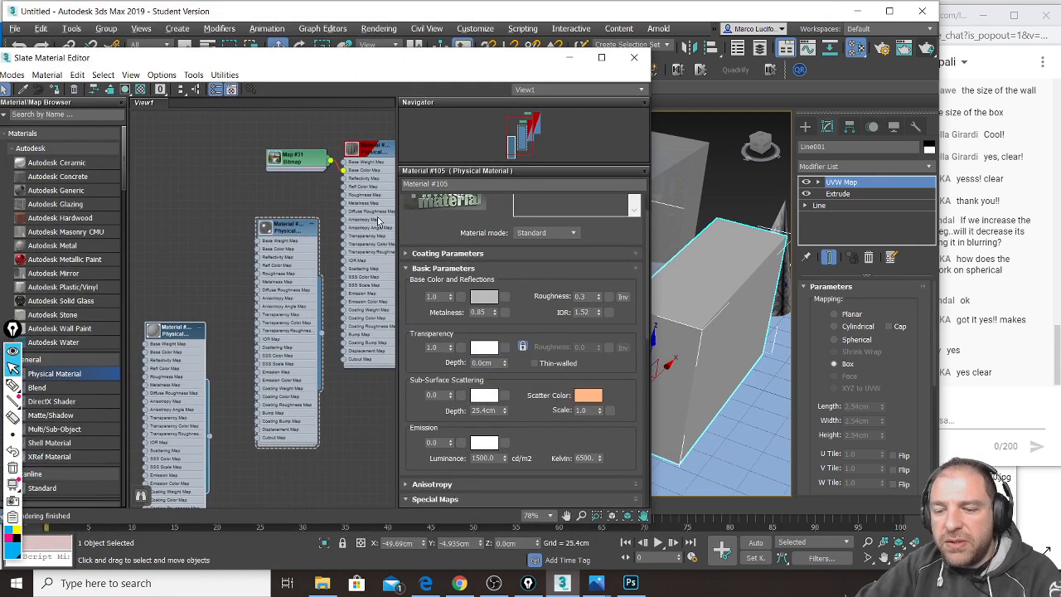
pyautogui.doubleClick(172, 334)
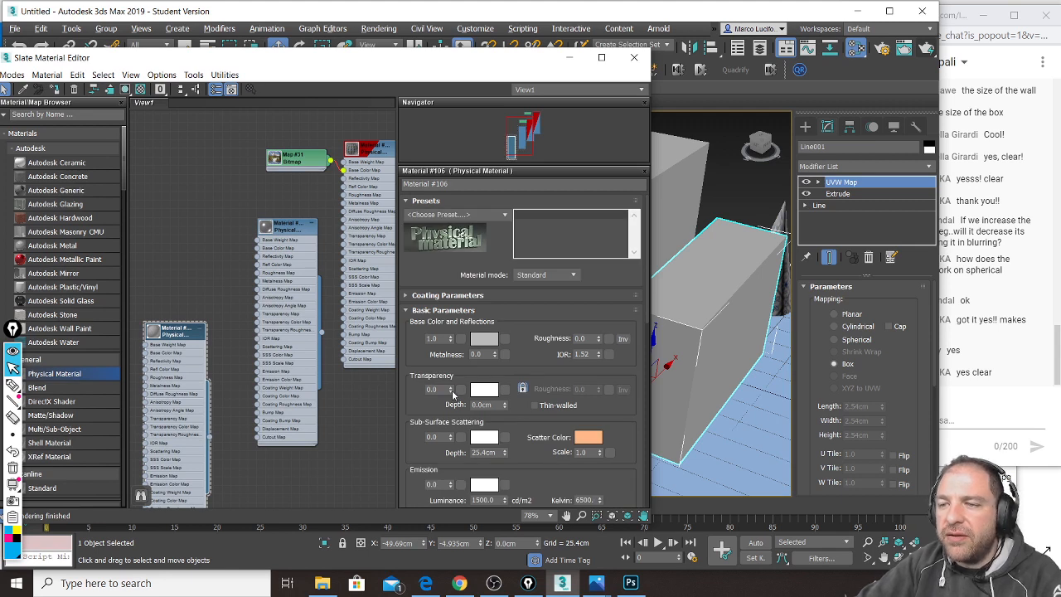
pyautogui.moveTo(459, 70); pyautogui.dragTo(262, 63)
pyautogui.moveTo(627, 354)
pyautogui.keyDown('alt'); pyautogui.mouseDown(button='middle')
pyautogui.moveTo(620, 345)
pyautogui.moveTo(633, 338)
pyautogui.moveTo(615, 337)
pyautogui.moveTo(631, 341)
pyautogui.mouseUp(button='middle'); pyautogui.keyUp('alt')
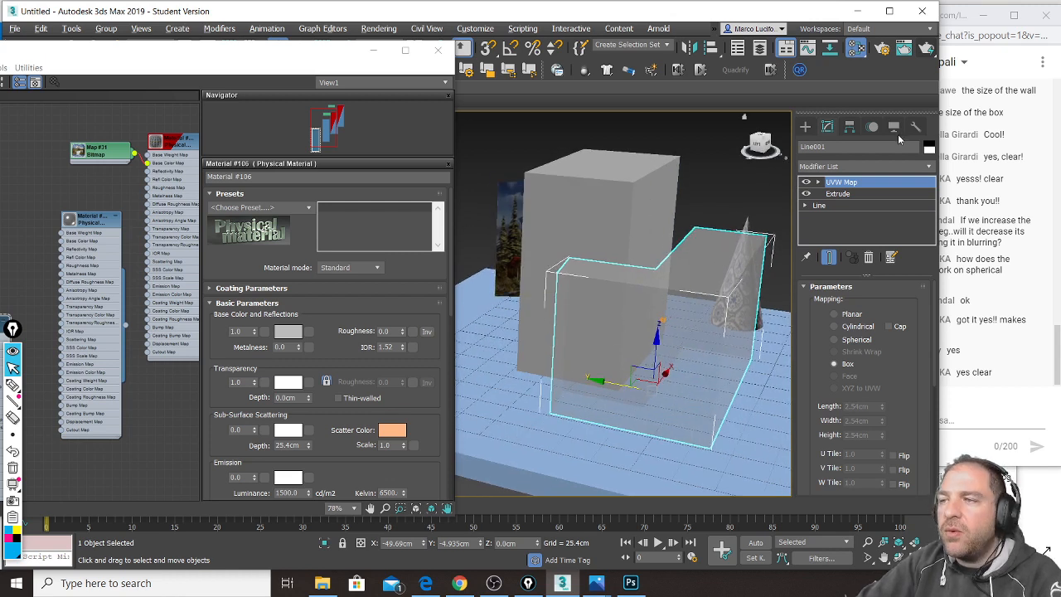
pyautogui.keyDown('alt'); pyautogui.moveTo(655, 313); pyautogui.dragTo(598, 306, button='middle'); pyautogui.keyUp('alt')
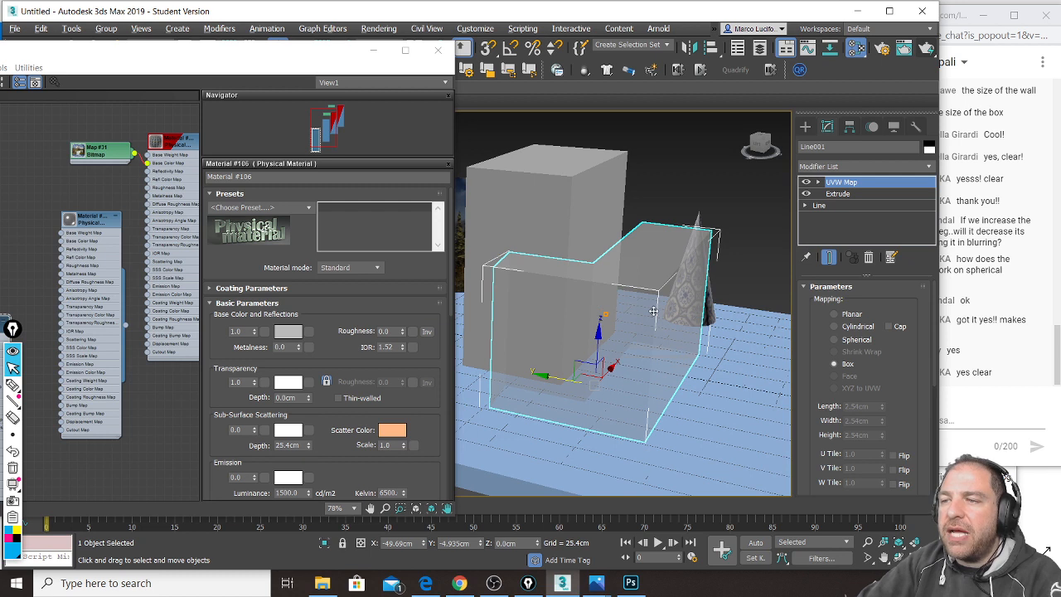
pyautogui.scroll(3, 654, 310)
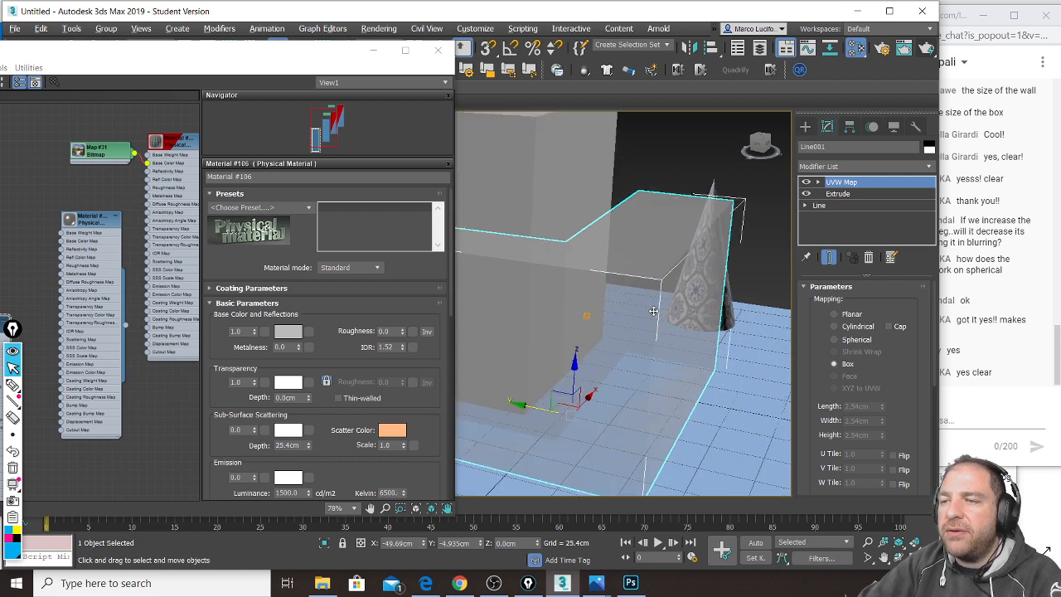
# Step: Render a test of the translucent wall, then minimize the render window and material editor
pyautogui.click(929, 51)
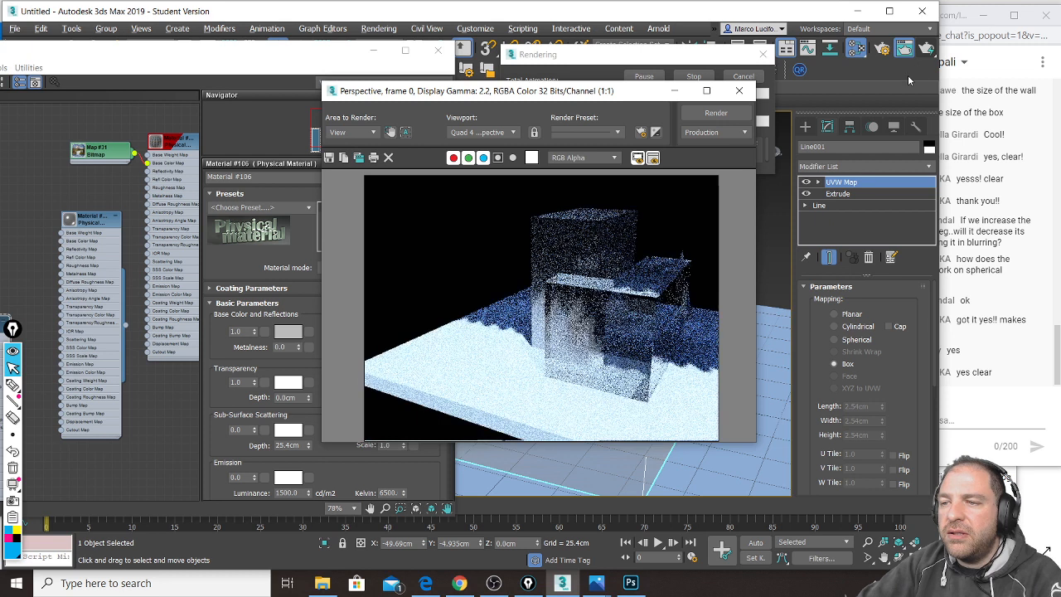
pyautogui.moveTo(613, 91); pyautogui.dragTo(578, 84)
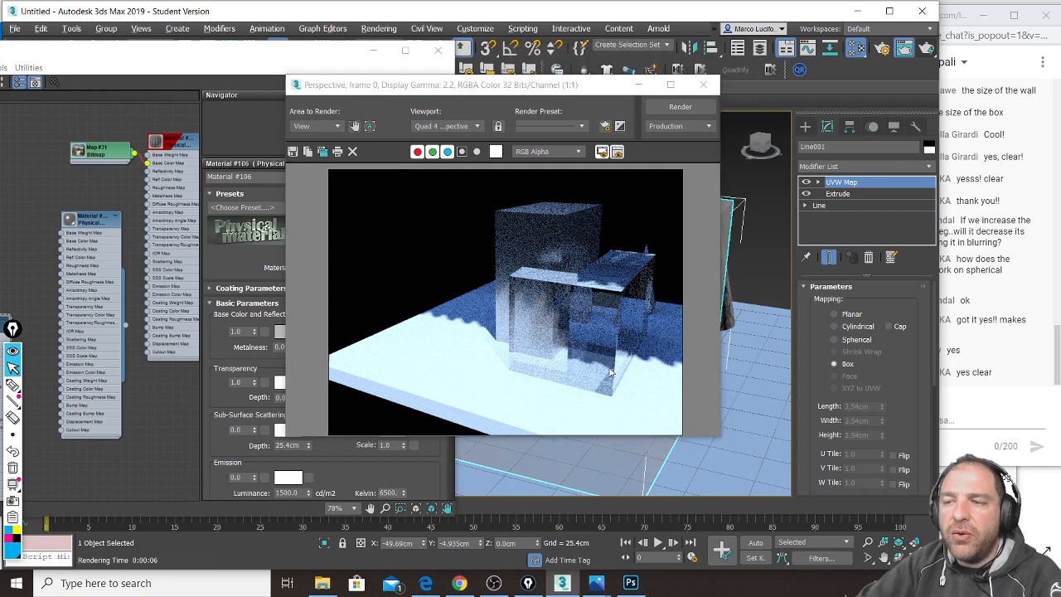
pyautogui.click(638, 85)
pyautogui.click(373, 50)
# Step: Select and delete the 28 slats floating above the scene
pyautogui.scroll(-5, 535, 275)
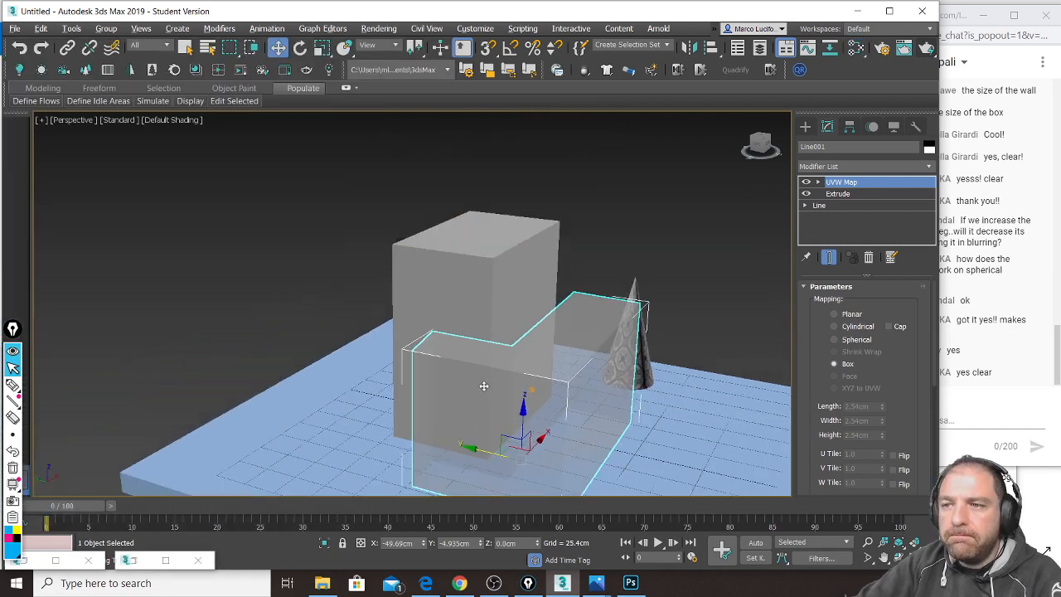
pyautogui.scroll(-3, 581, 273)
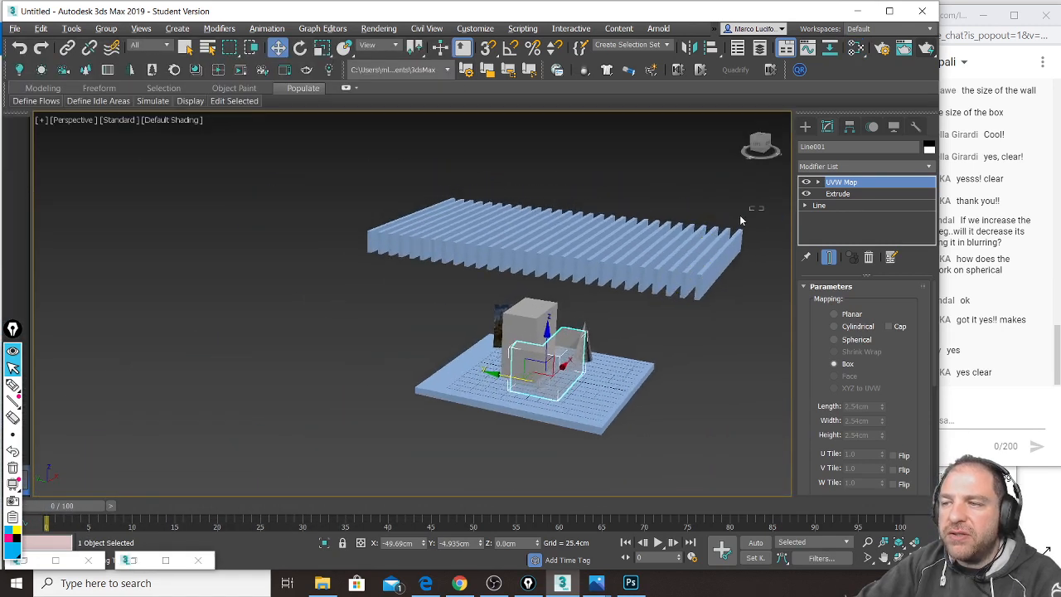
pyautogui.click(373, 247)
pyautogui.press('Delete')
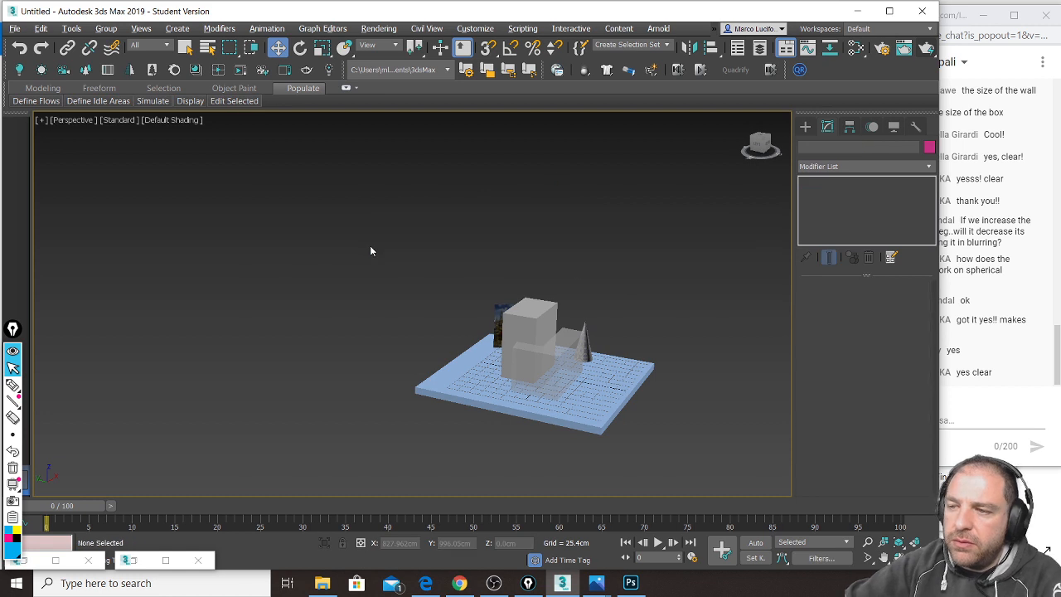
pyautogui.scroll(5, 580, 389)
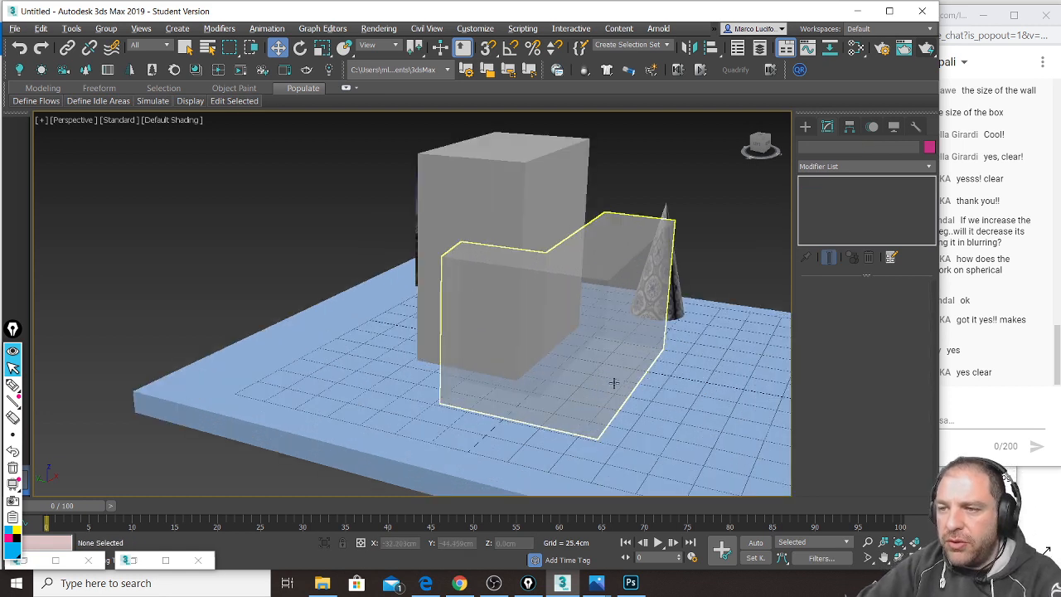
pyautogui.scroll(3, 615, 386)
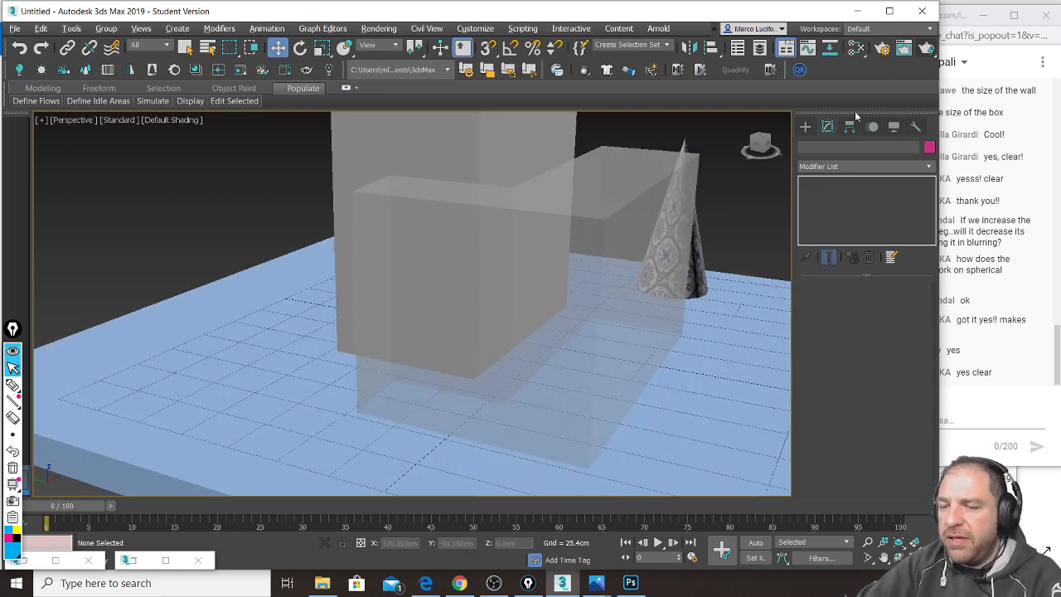
pyautogui.click(927, 47)
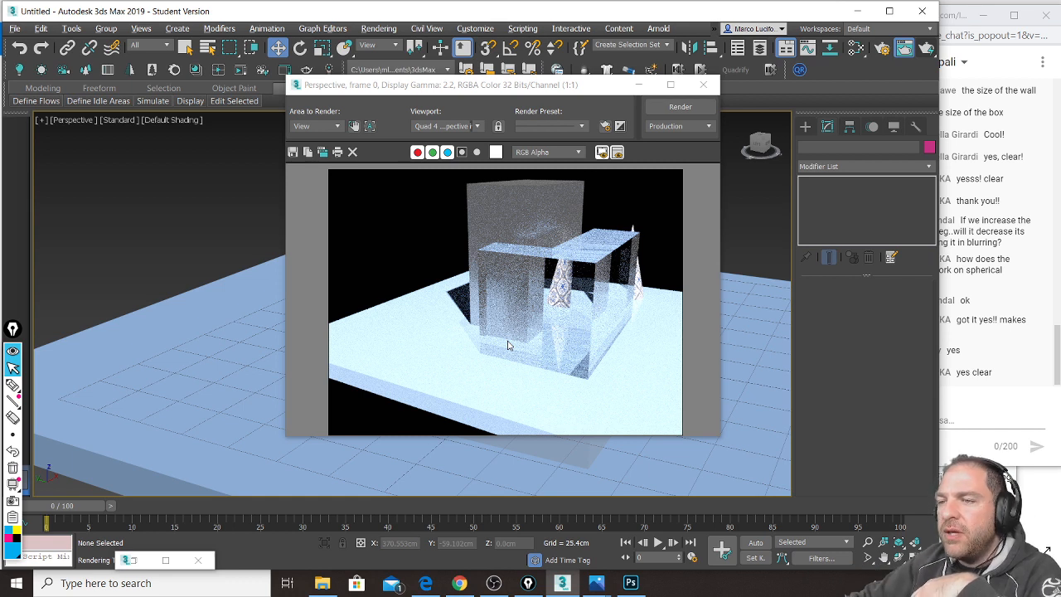
pyautogui.click(703, 84)
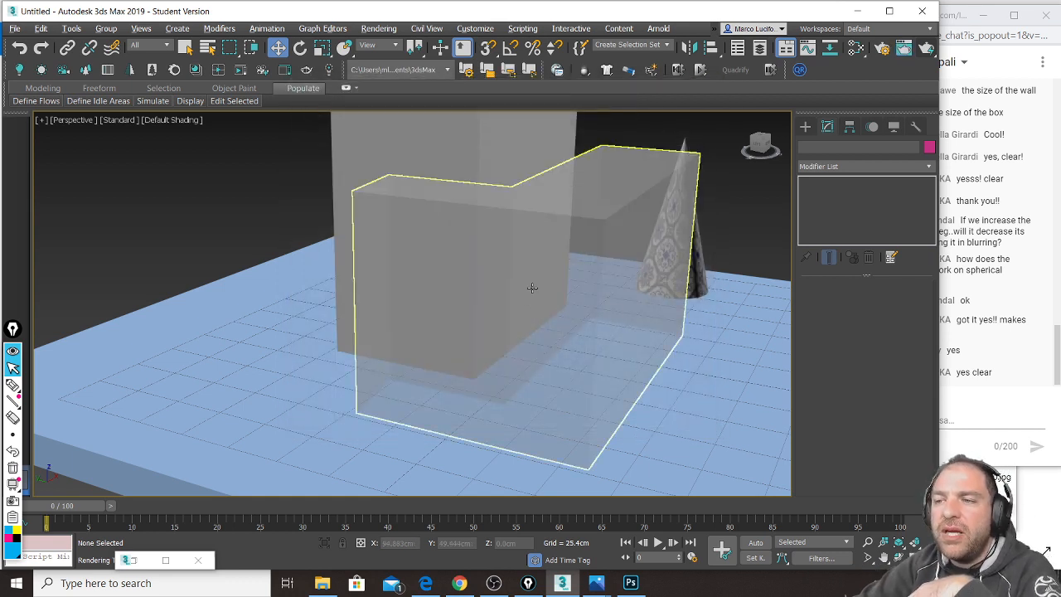
# Step: Select and delete the translucent extruded L-shaped wall
pyautogui.click(567, 297)
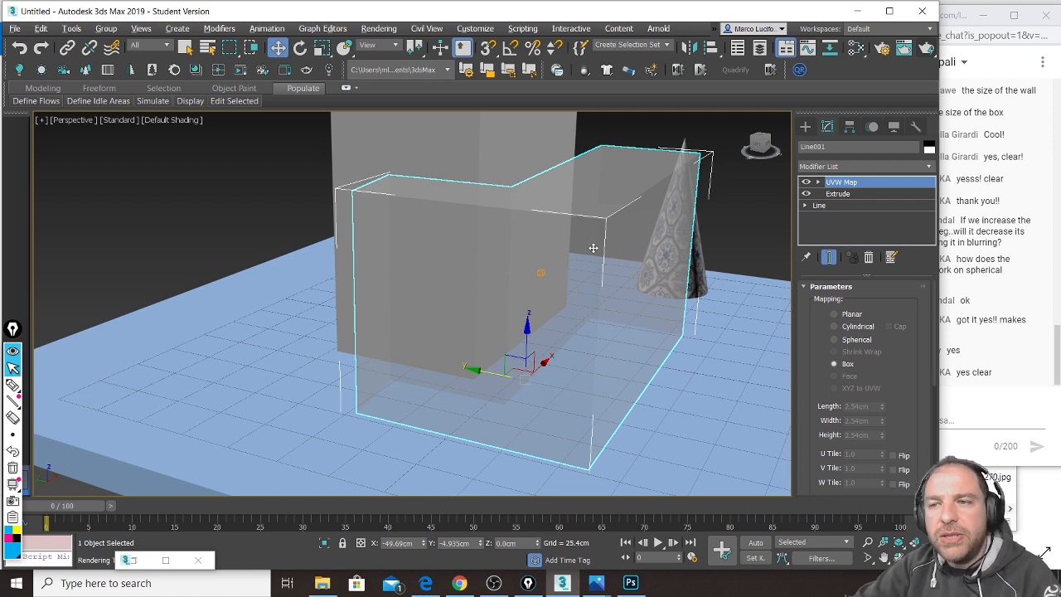
pyautogui.press('Delete')
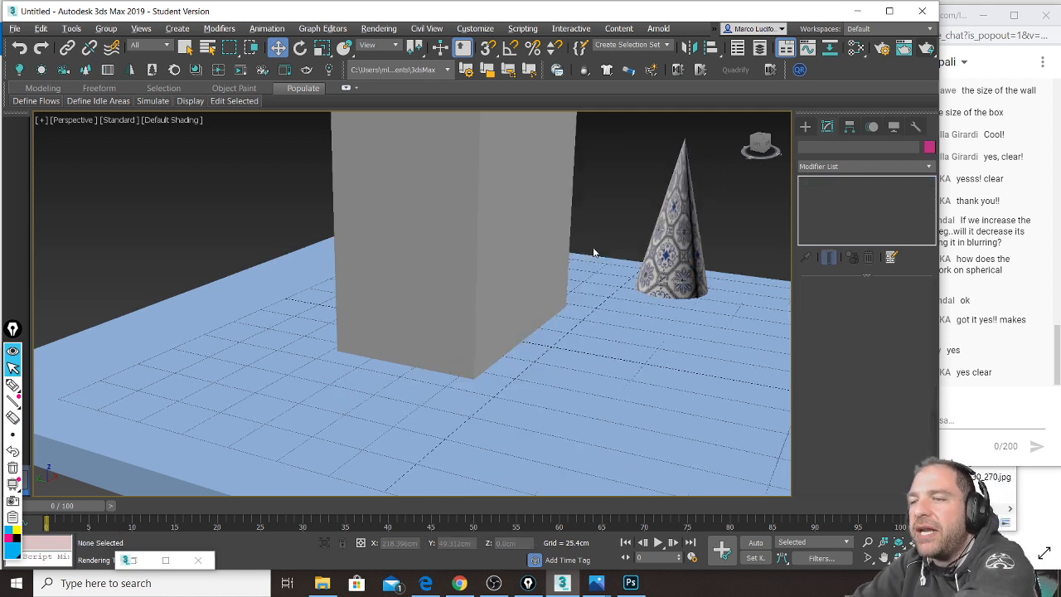
pyautogui.click(806, 128)
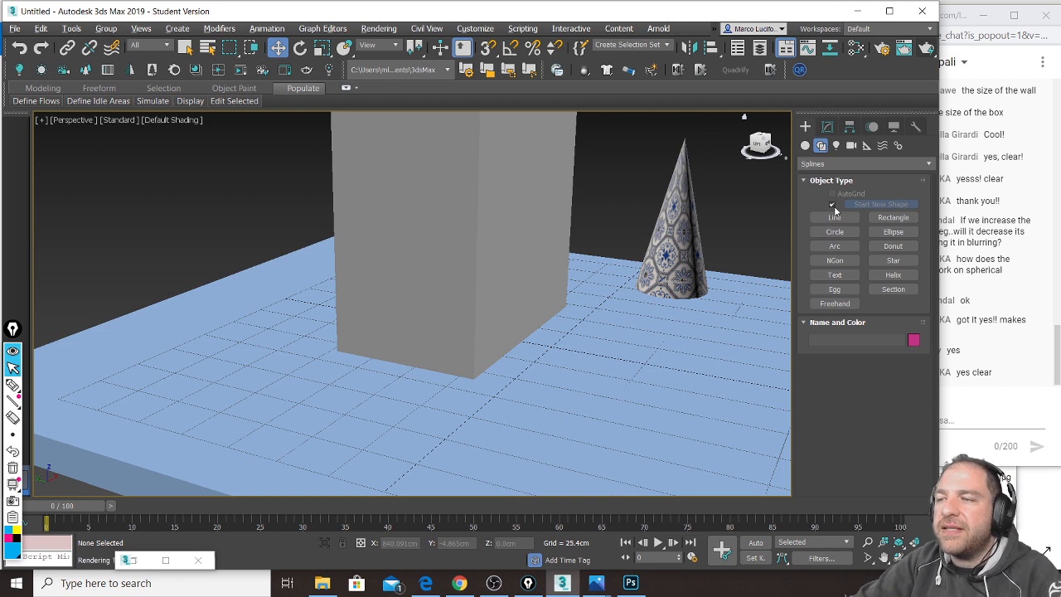
# Step: Create a thin upright box panel beside the cone, 47.397 × 0.5 × 104.33 cm
pyautogui.click(805, 145)
pyautogui.click(836, 208)
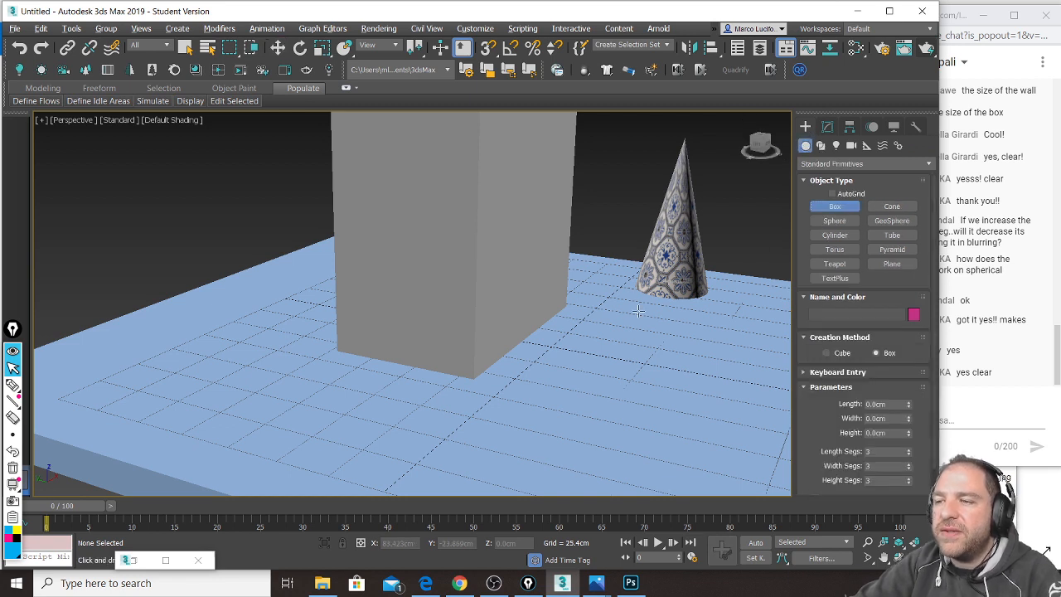
pyautogui.moveTo(604, 311); pyautogui.dragTo(690, 328)
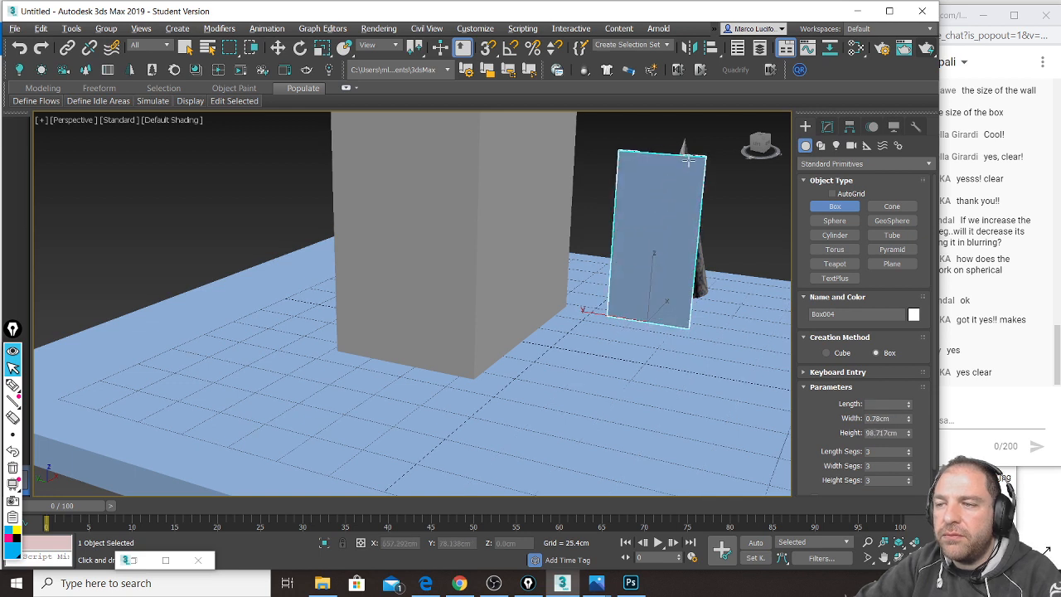
pyautogui.click(689, 154)
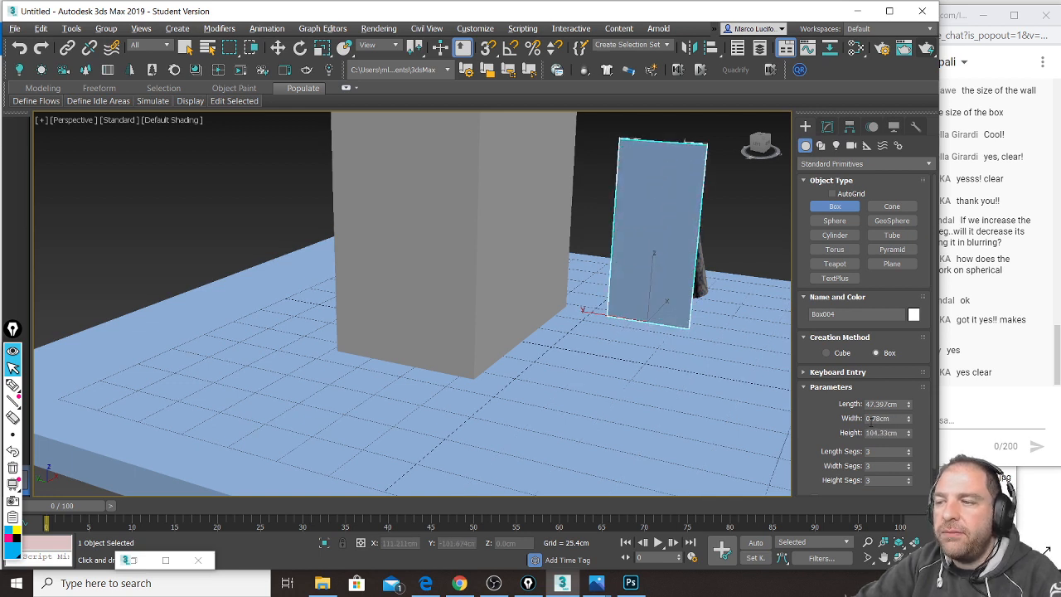
pyautogui.doubleClick(900, 418)
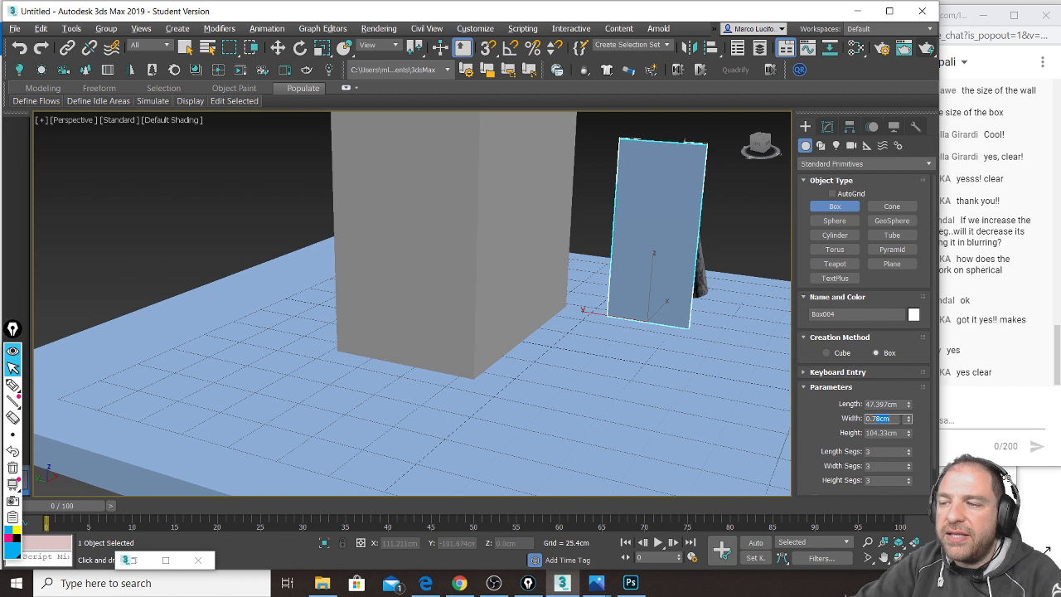
pyautogui.write('0.5')
pyautogui.press('Return')
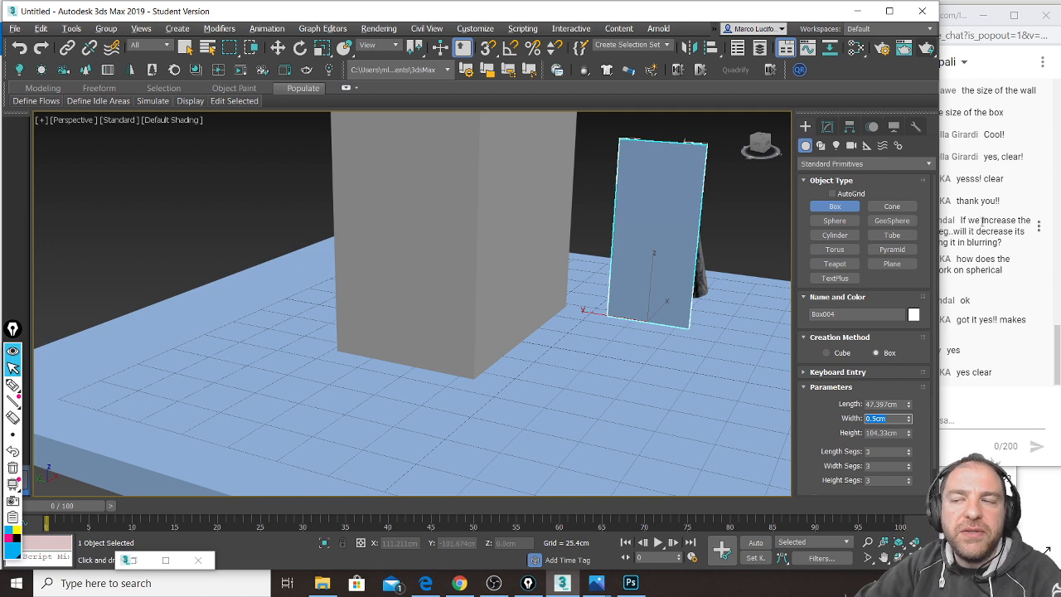
pyautogui.click(821, 145)
# Step: Draw a three-point L-shaped line on the floor from the panel base
pyautogui.click(835, 217)
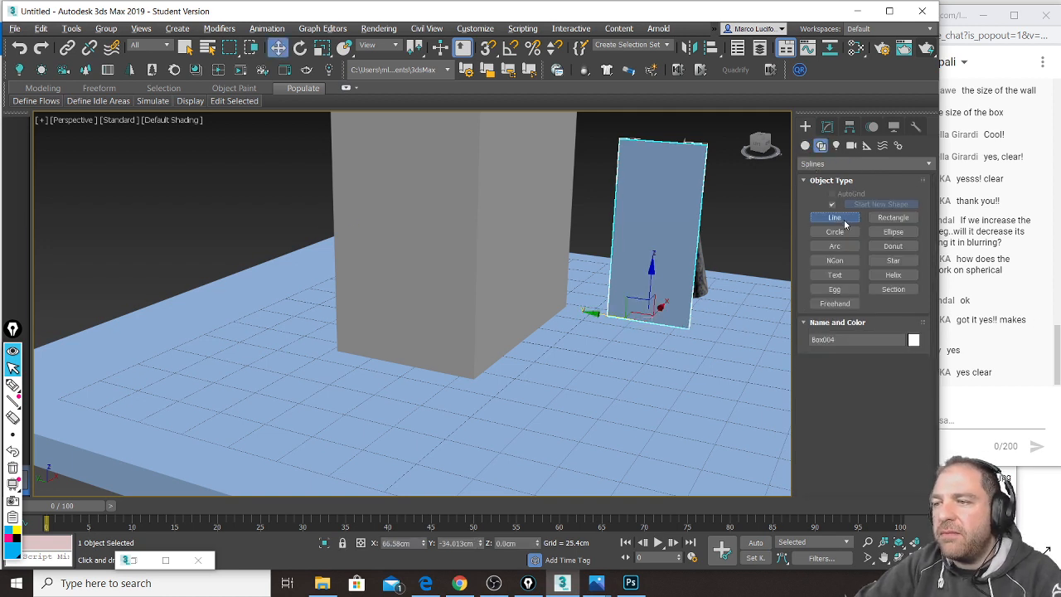
pyautogui.click(687, 327)
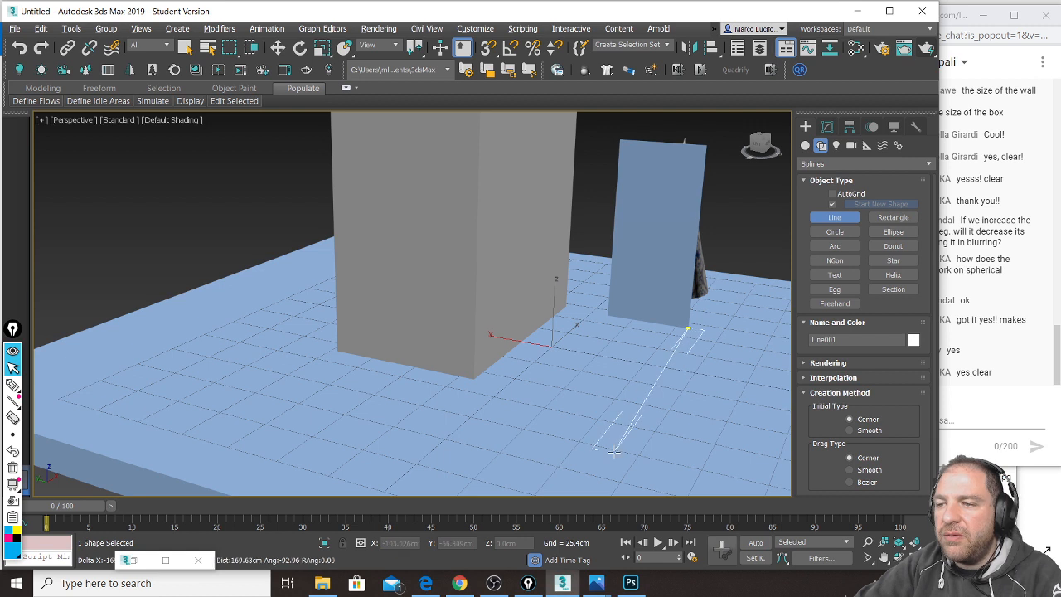
pyautogui.click(587, 471)
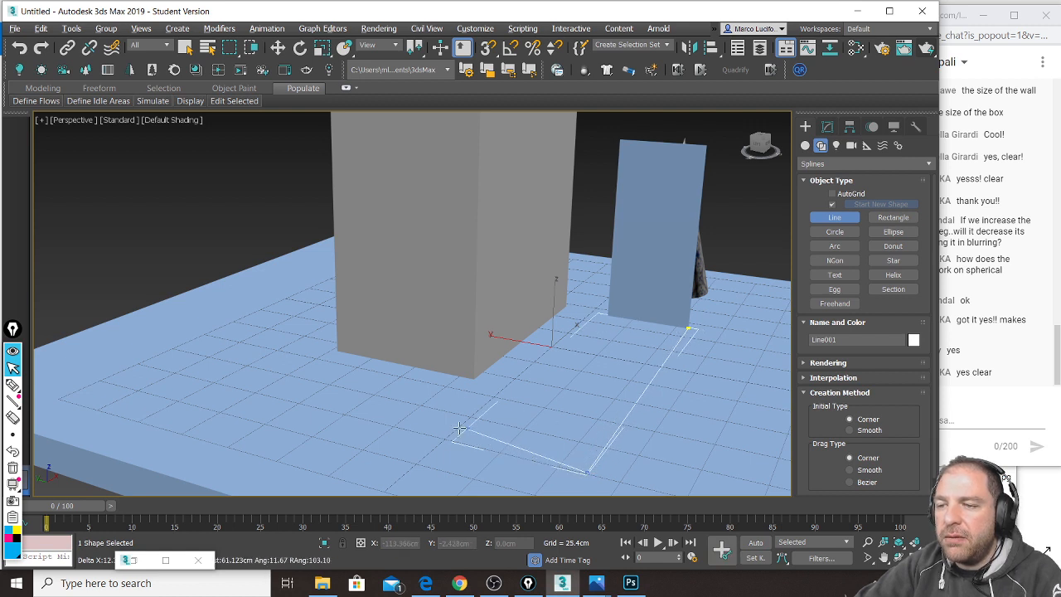
pyautogui.click(387, 421)
pyautogui.rightClick(364, 423)
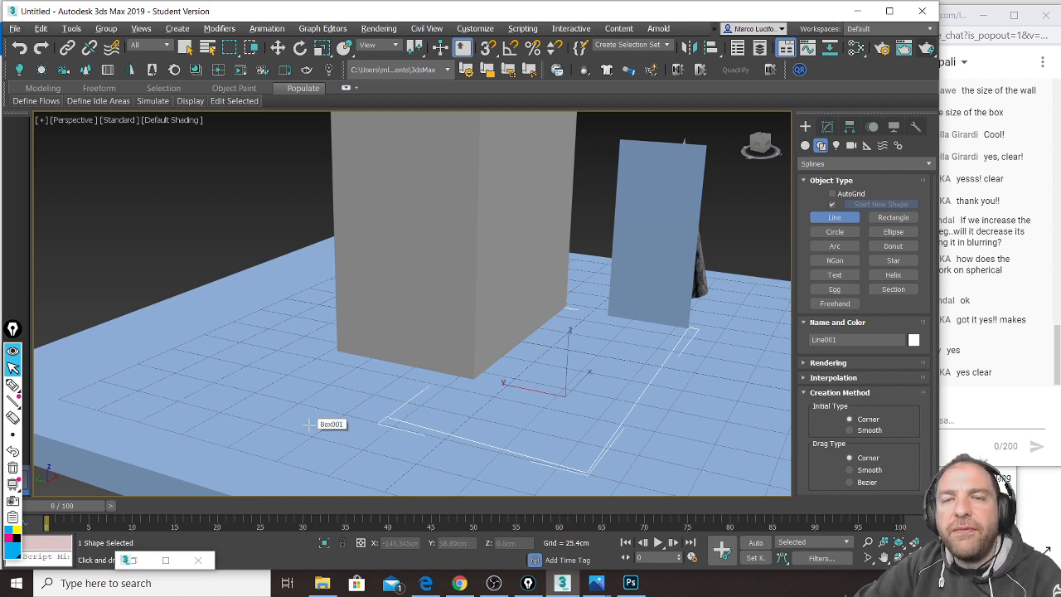
# Step: Outline the L-shaped spline in Spline sub-object mode into a thin double-edged strip
pyautogui.click(829, 126)
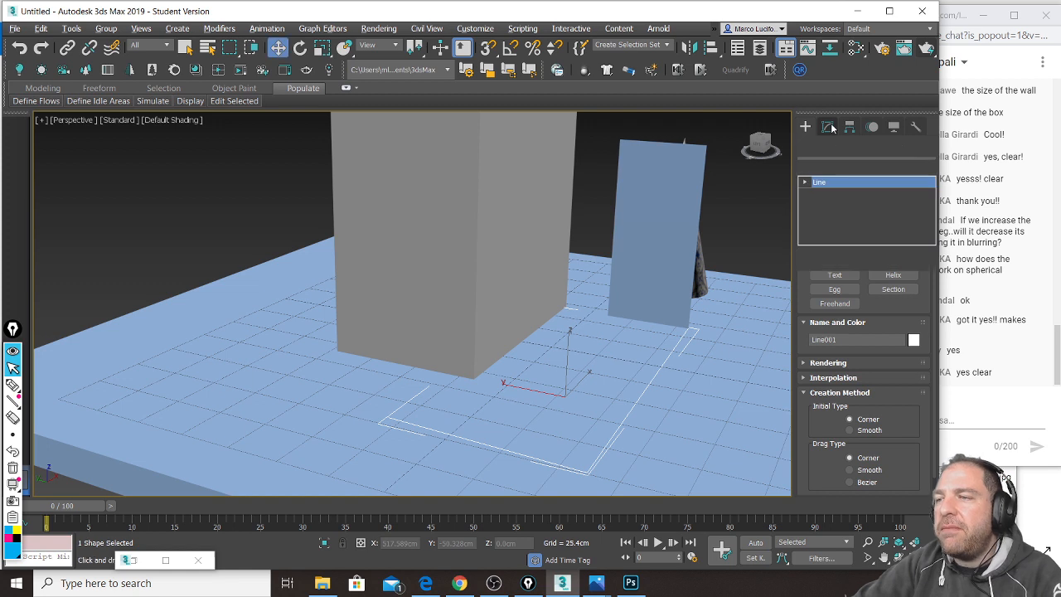
pyautogui.click(880, 335)
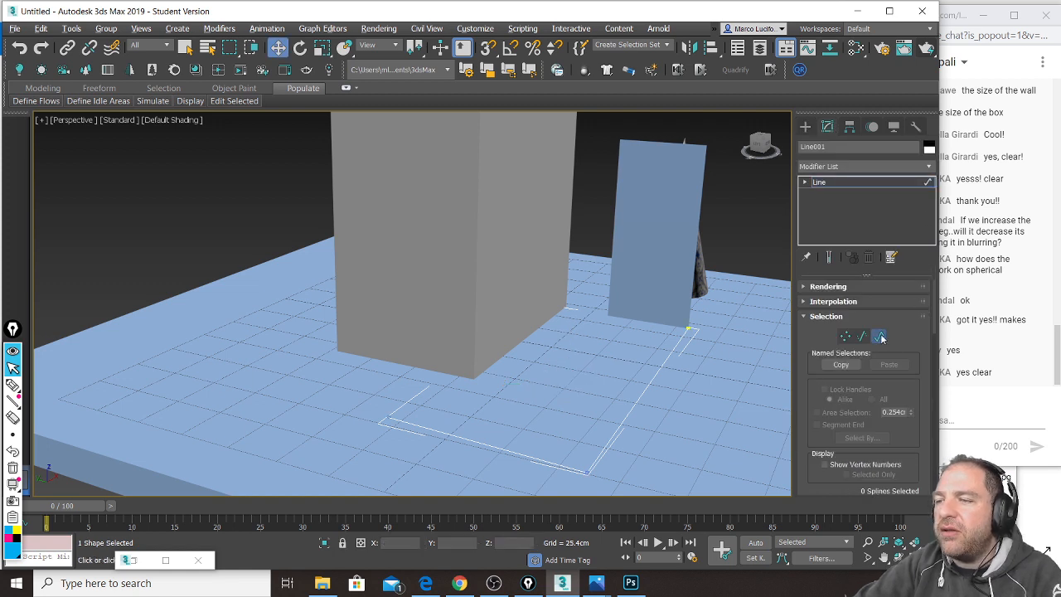
pyautogui.click(637, 398)
pyautogui.scroll(-5, 896, 383)
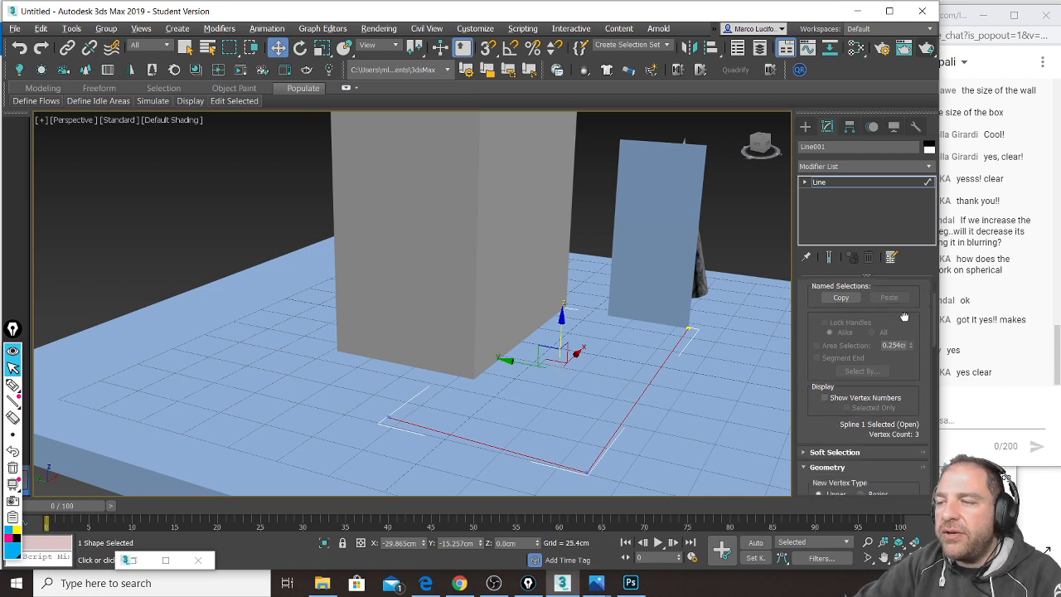
pyautogui.scroll(-2, 895, 383)
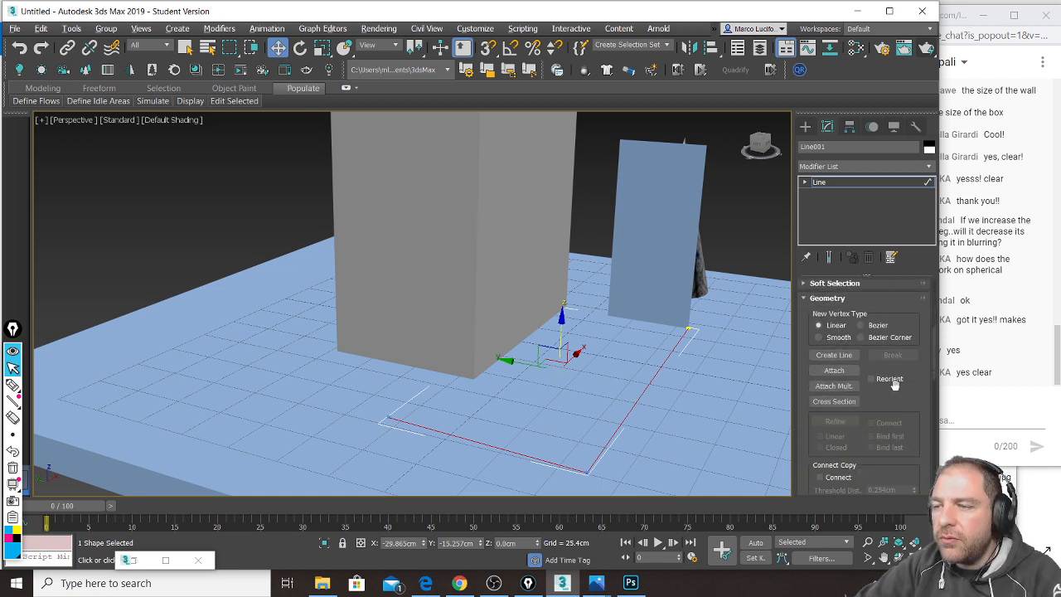
pyautogui.scroll(-3, 896, 386)
pyautogui.scroll(-2, 896, 387)
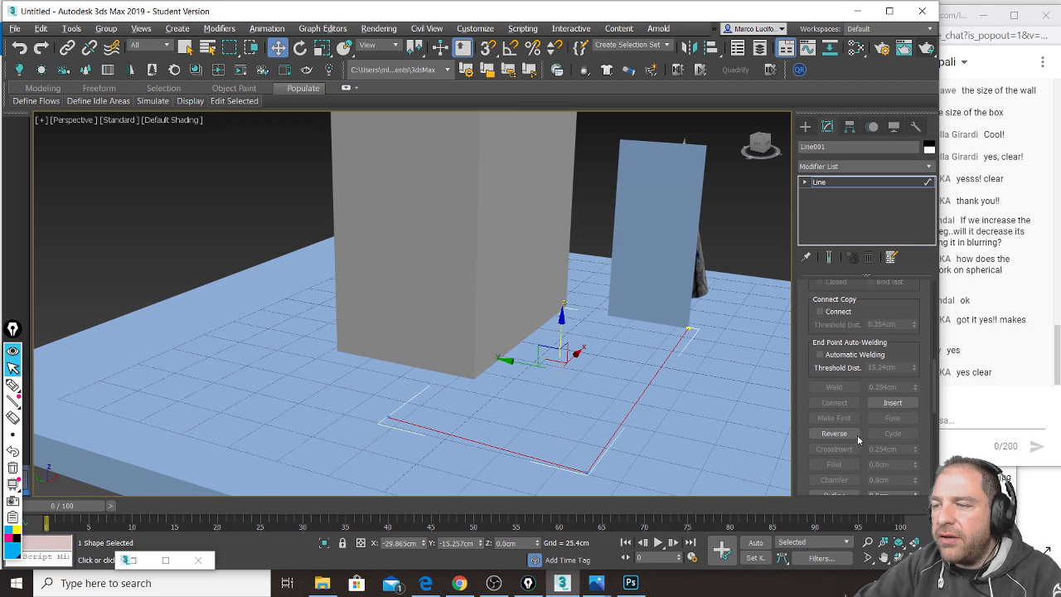
pyautogui.scroll(-2, 862, 428)
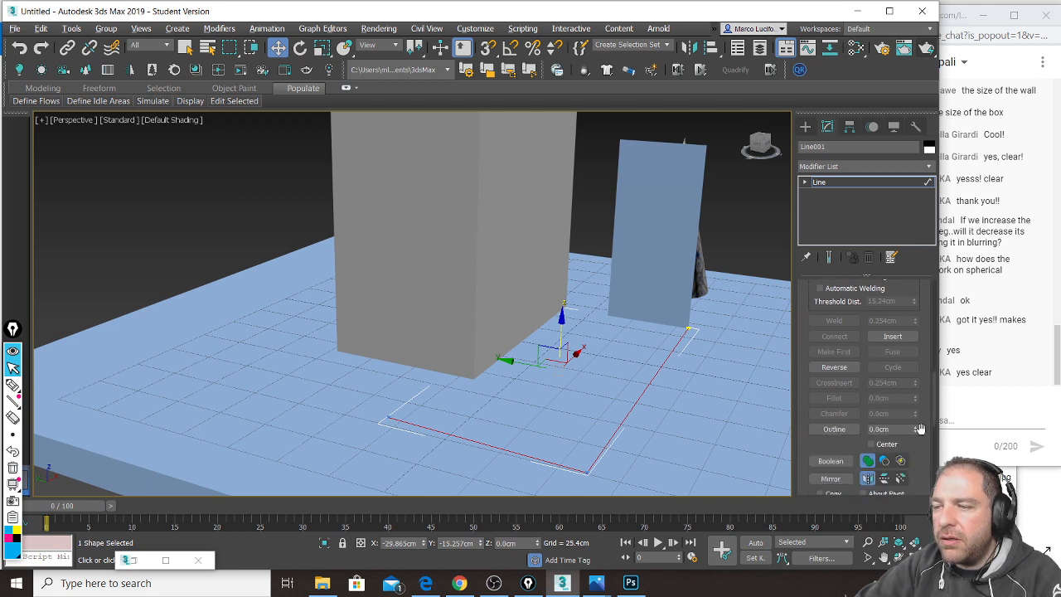
pyautogui.doubleClick(883, 429)
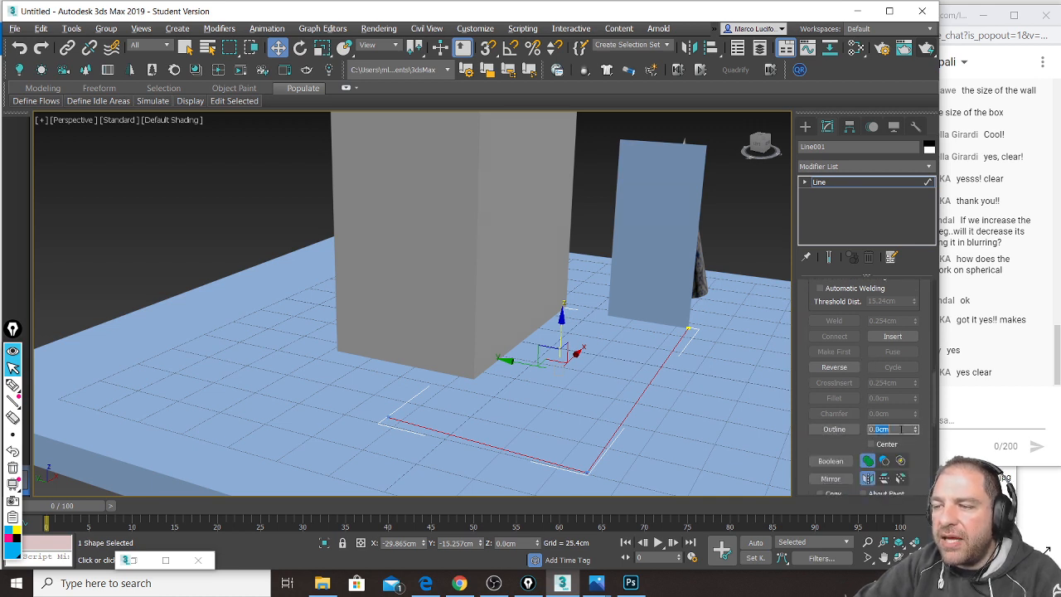
pyautogui.write('2')
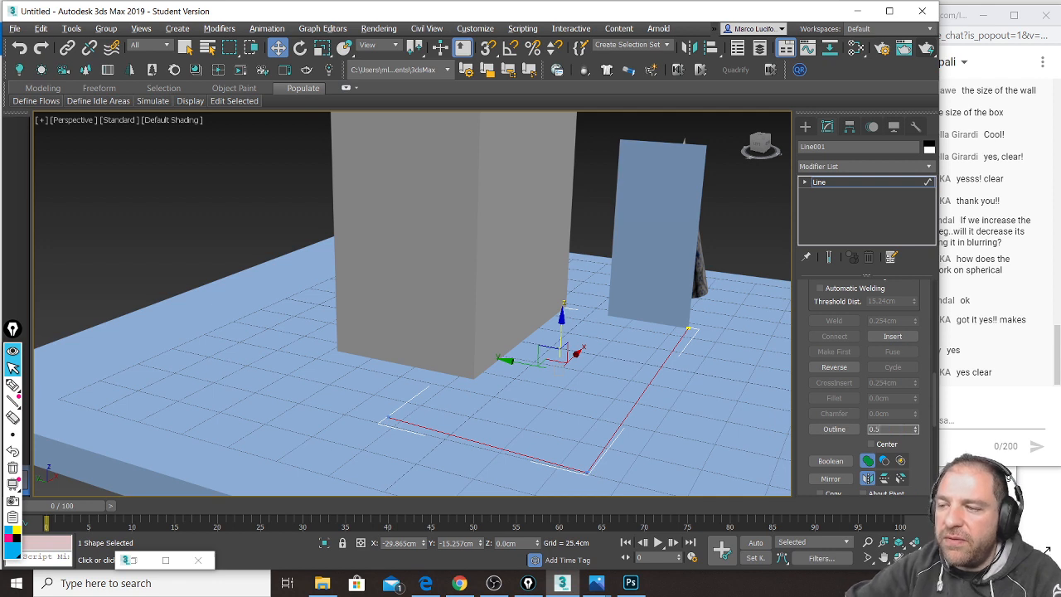
pyautogui.press('Return')
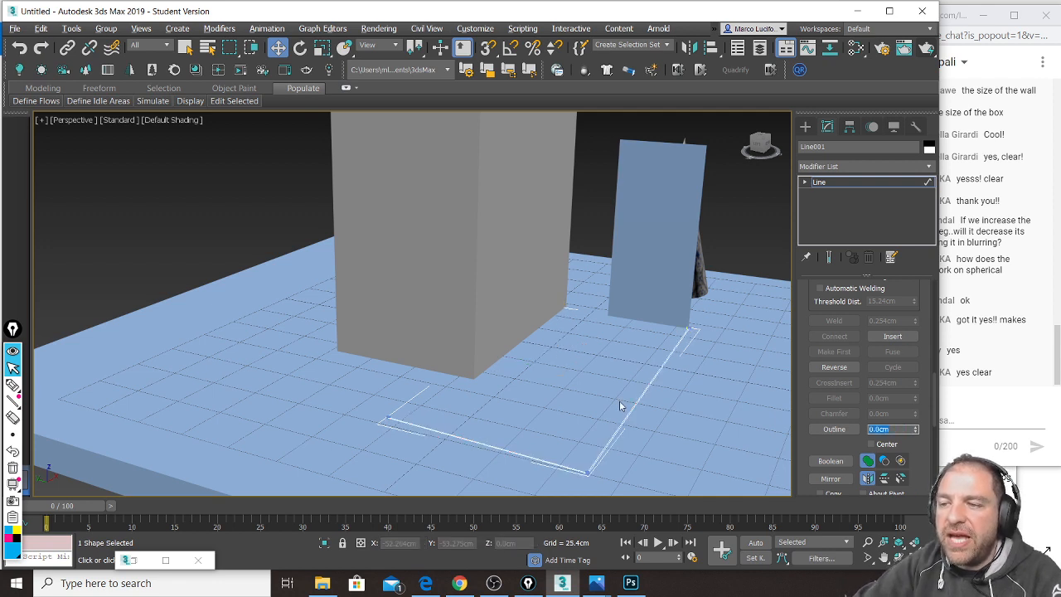
pyautogui.click(864, 181)
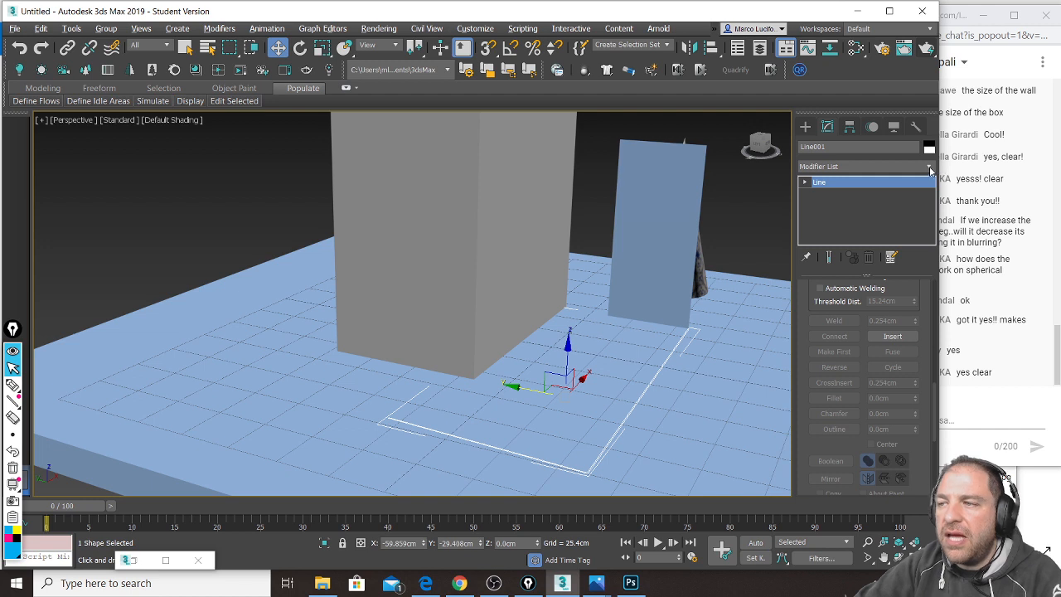
# Step: Extrude the outlined strip 101.6cm into an L-shaped wall
pyautogui.click(927, 166)
pyautogui.moveTo(933, 220); pyautogui.dragTo(933, 295)
pyautogui.click(884, 434)
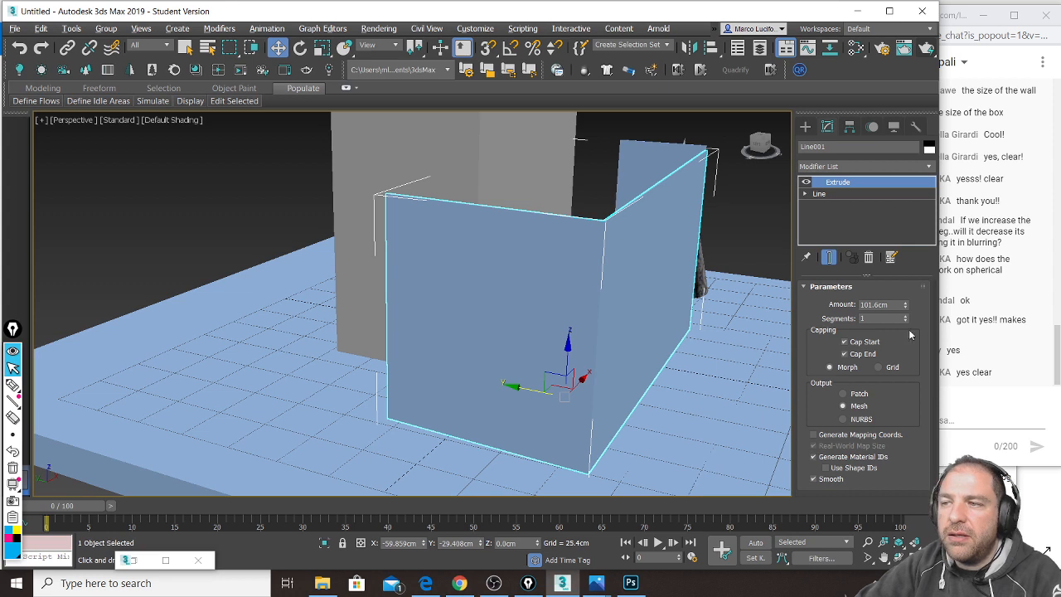
# Step: Add a UVW Map modifier with Box mapping to the wall
pyautogui.click(926, 167)
pyautogui.moveTo(933, 193); pyautogui.dragTo(932, 469)
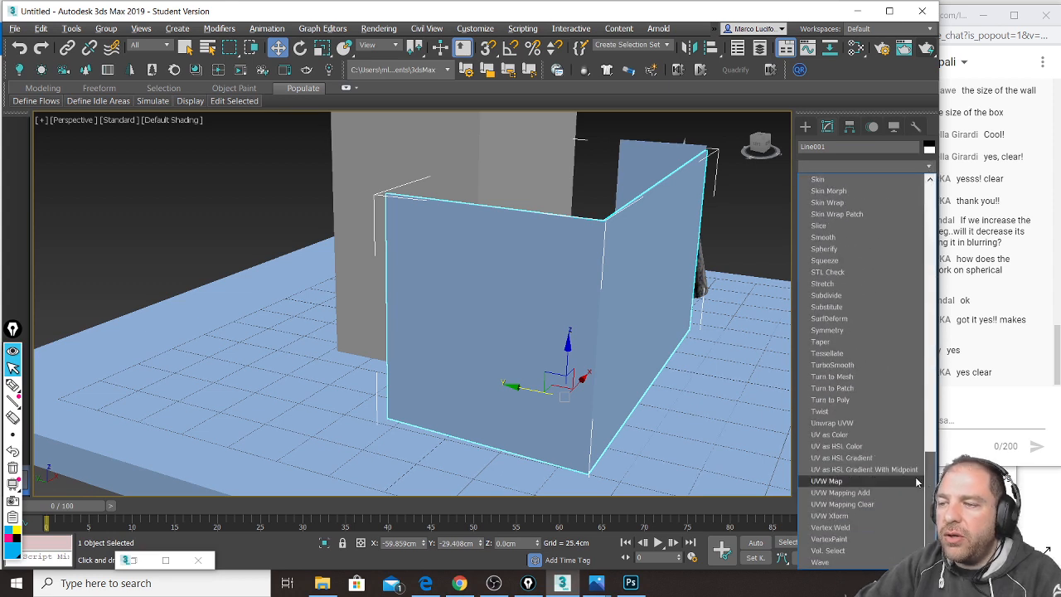
pyautogui.click(884, 485)
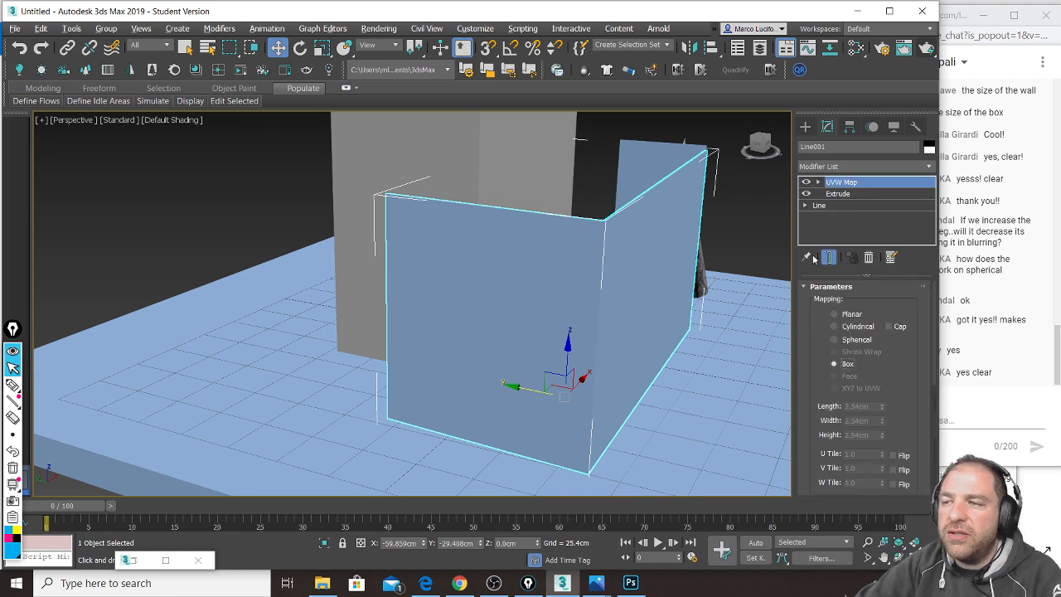
pyautogui.click(805, 126)
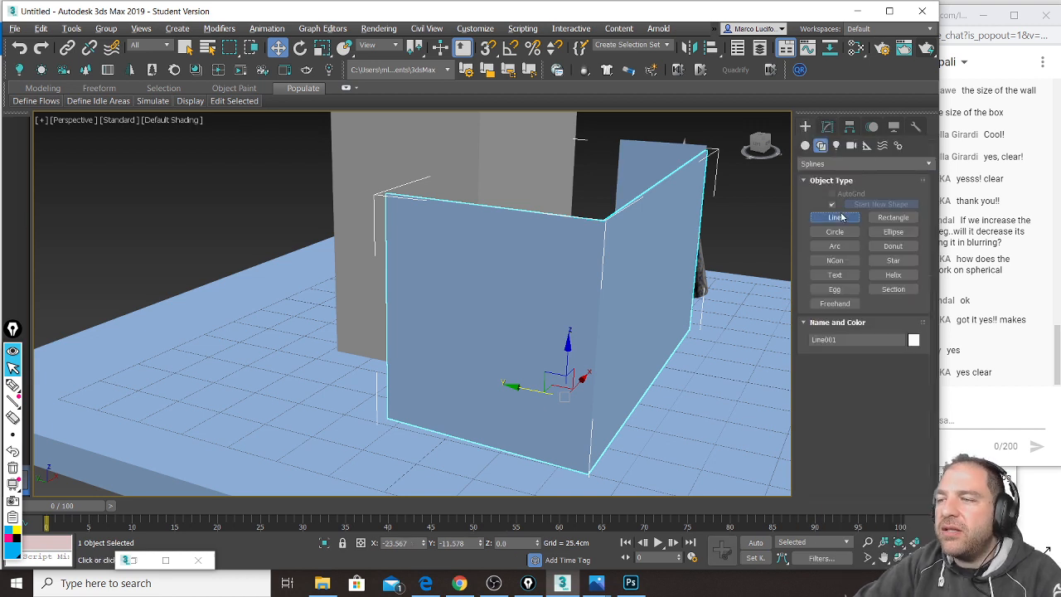
pyautogui.click(835, 217)
# Step: Draw a closed L-shaped line outline following the counter walls' corners
pyautogui.keyDown('alt'); pyautogui.moveTo(621, 362); pyautogui.dragTo(622, 406, button='middle'); pyautogui.keyUp('alt')
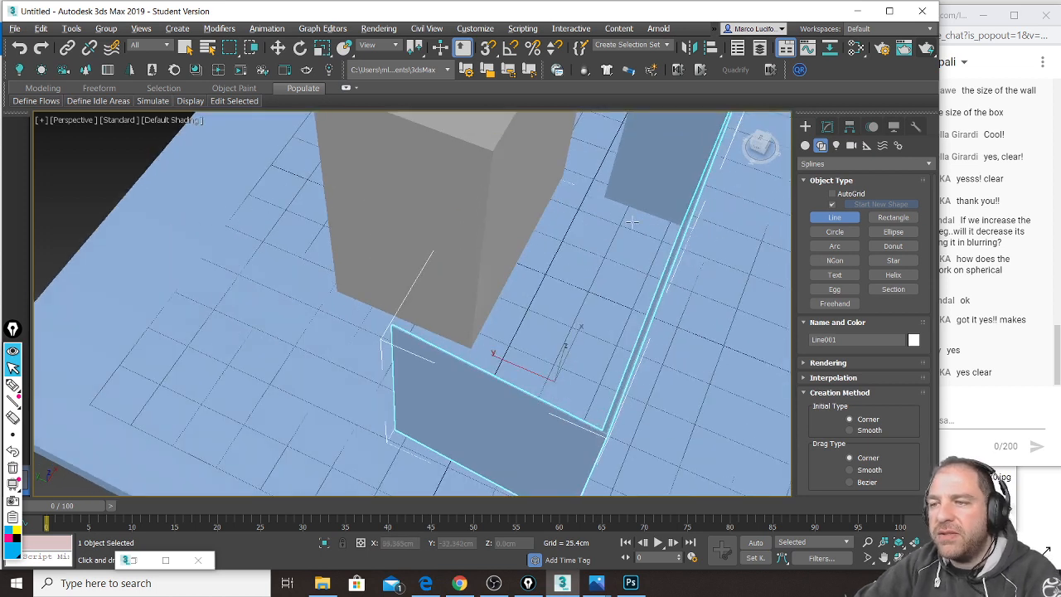
pyautogui.click(605, 195)
pyautogui.click(685, 224)
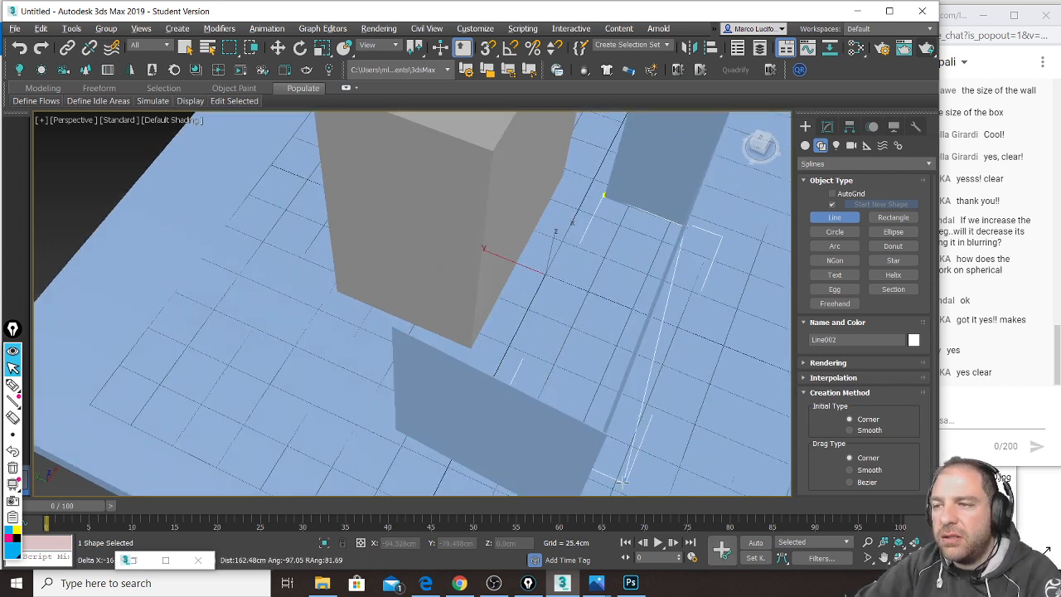
pyautogui.moveTo(615, 418); pyautogui.dragTo(635, 343, button='middle')
pyautogui.click(589, 427)
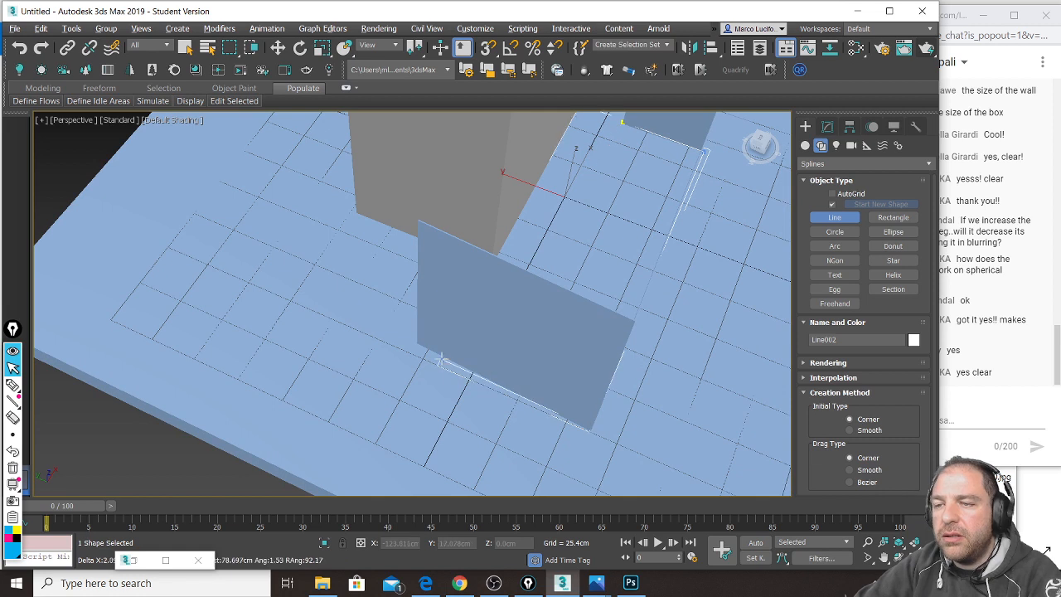
pyautogui.click(413, 350)
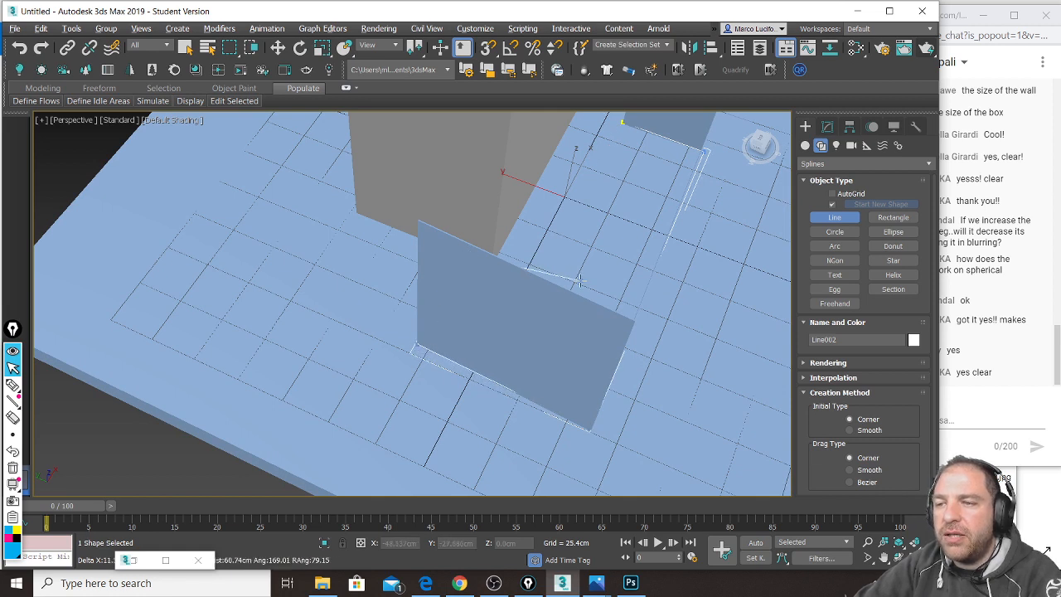
pyautogui.click(622, 123)
pyautogui.click(509, 336)
# Step: Move the new outline up to sit on the wall tops, about 101 cm high
pyautogui.keyDown('alt'); pyautogui.moveTo(516, 374); pyautogui.dragTo(527, 395, button='middle'); pyautogui.keyUp('alt')
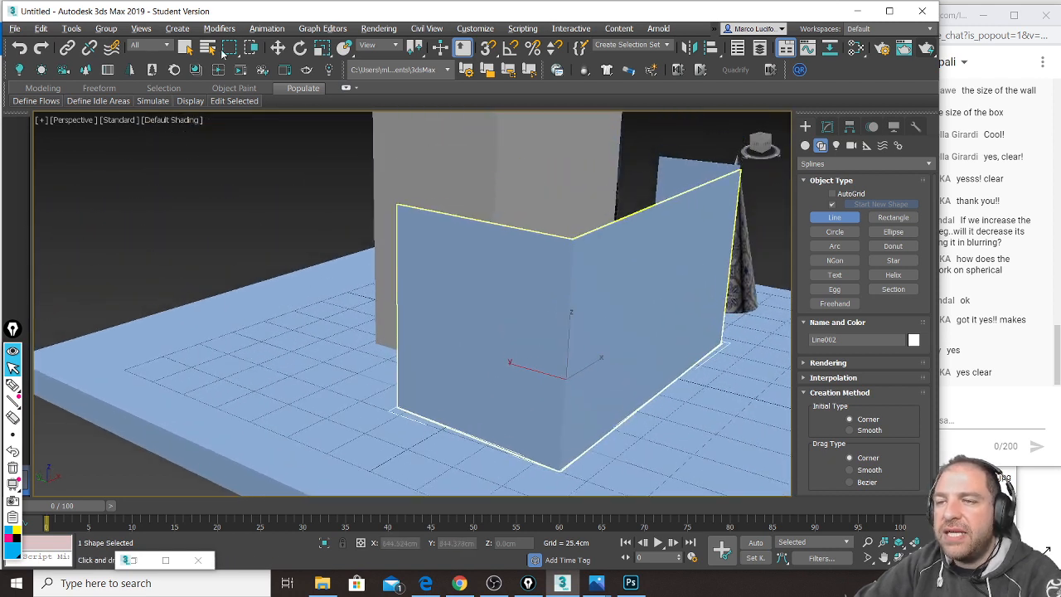
pyautogui.press('w')
pyautogui.moveTo(569, 334); pyautogui.dragTo(570, 144)
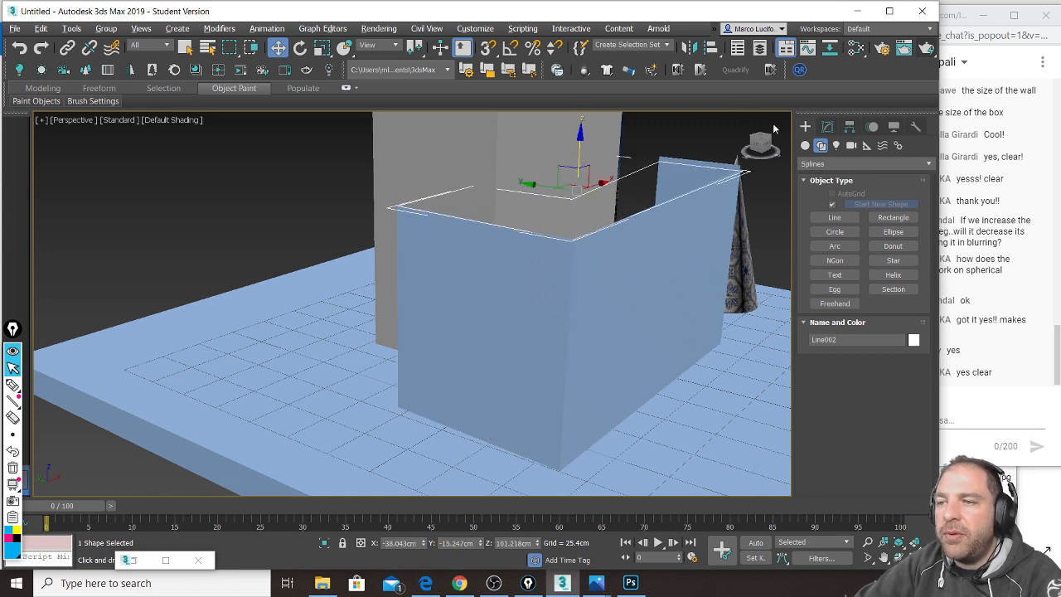
# Step: Add an Extrude modifier to Line002 with an Amount of 0.5 cm
pyautogui.click(827, 127)
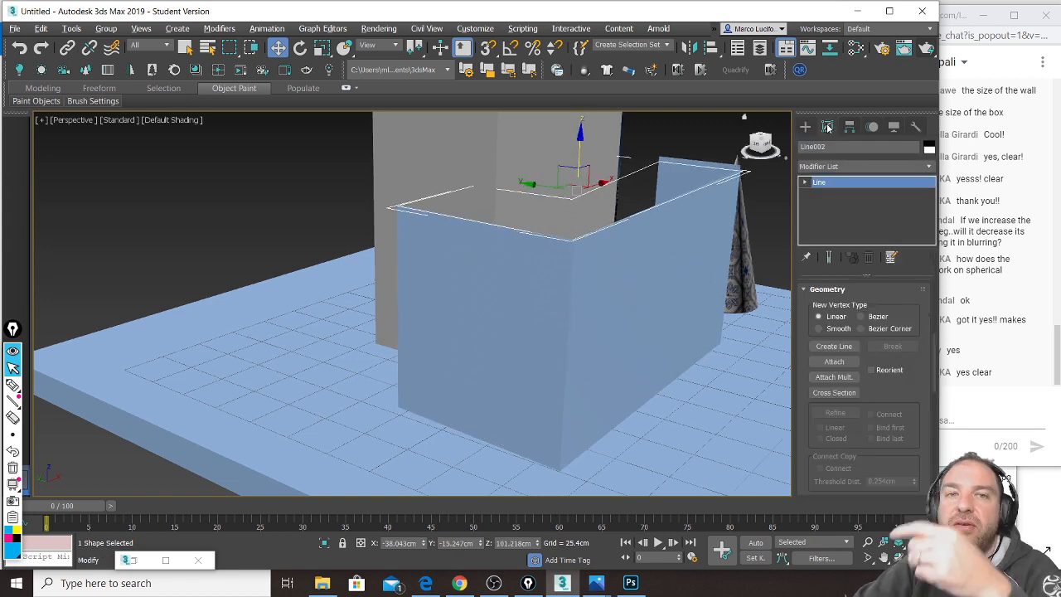
pyautogui.click(933, 170)
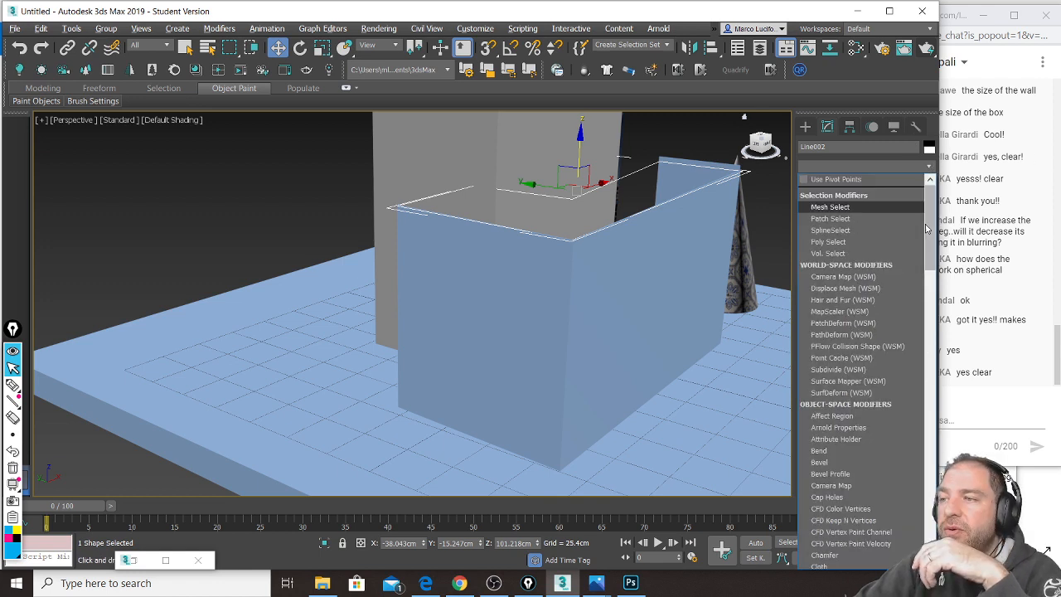
pyautogui.moveTo(931, 239); pyautogui.dragTo(937, 342)
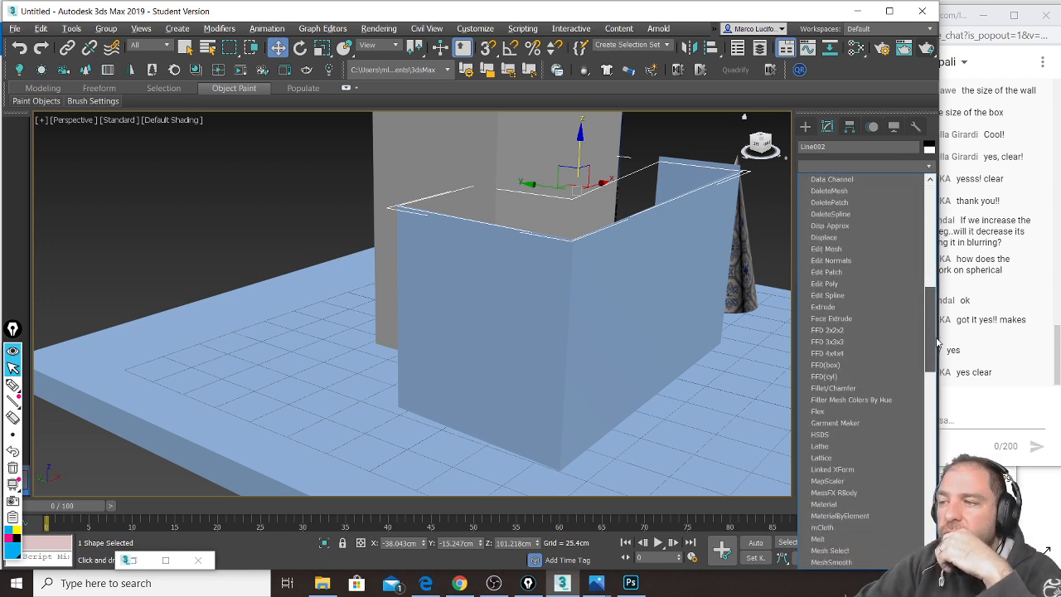
pyautogui.click(898, 300)
pyautogui.doubleClick(863, 305)
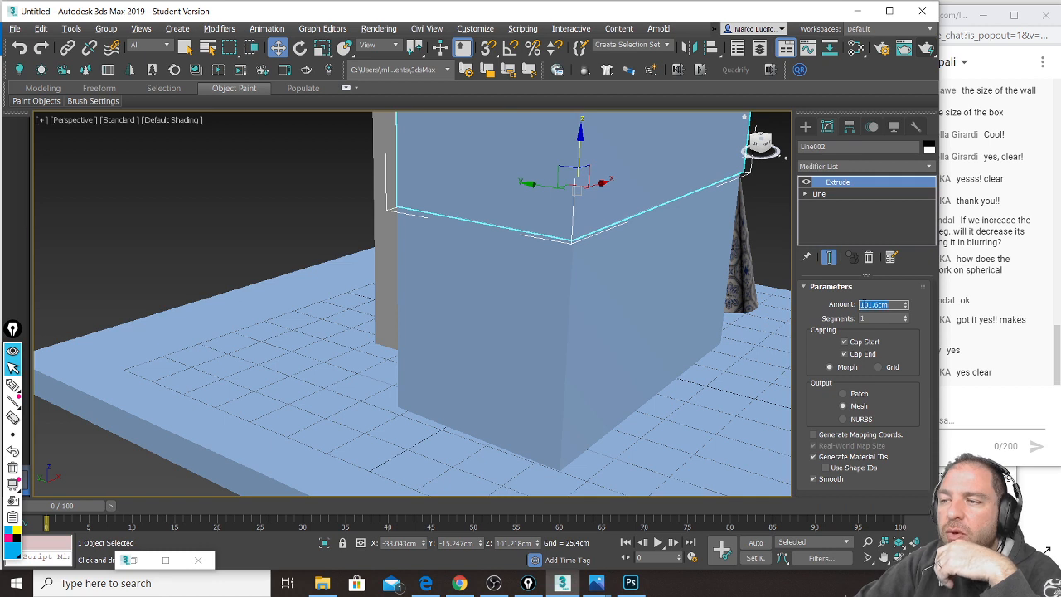
pyautogui.write('0.5')
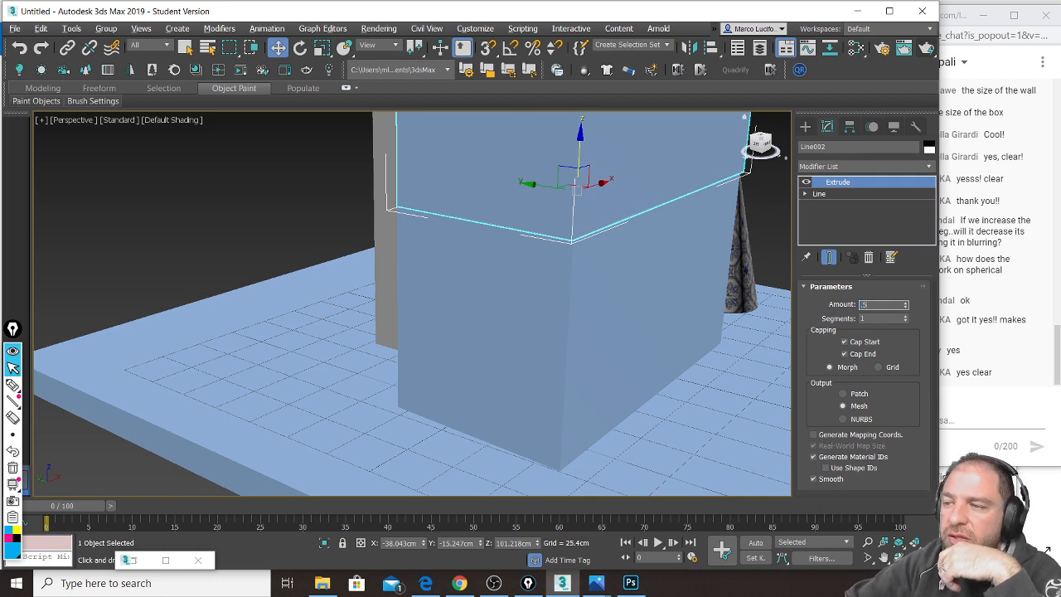
pyautogui.press('Return')
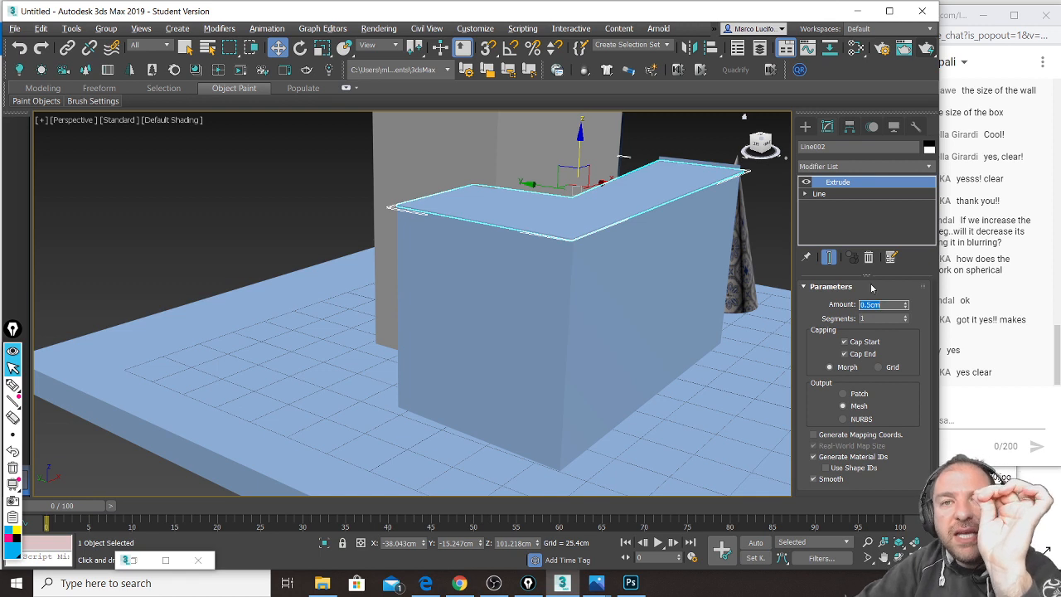
# Step: Add a UVW Map modifier set to Box, then select the countertop and both wall pieces
pyautogui.click(931, 171)
pyautogui.moveTo(935, 213); pyautogui.dragTo(952, 459)
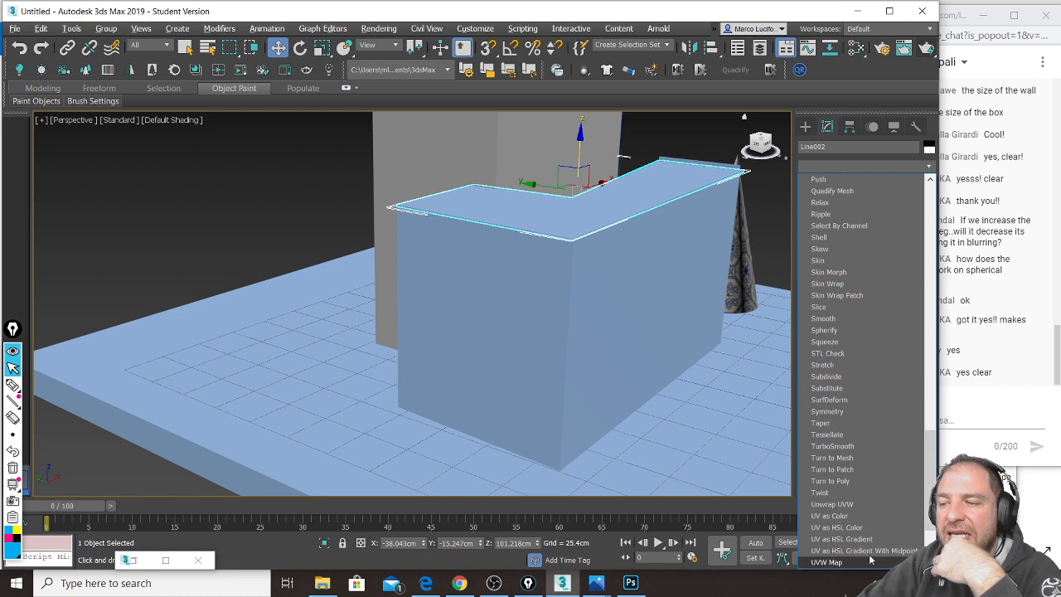
pyautogui.click(829, 562)
pyautogui.click(846, 348)
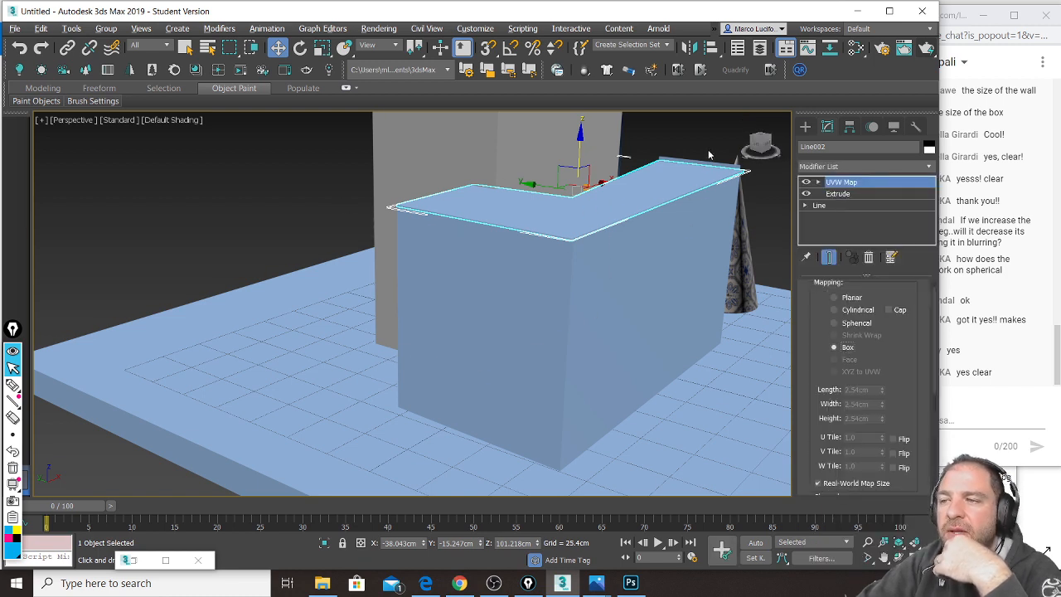
pyautogui.keyDown('ctrl'); pyautogui.click(652, 245); pyautogui.keyUp('ctrl')
pyautogui.keyDown('ctrl'); pyautogui.click(647, 252); pyautogui.keyUp('ctrl')
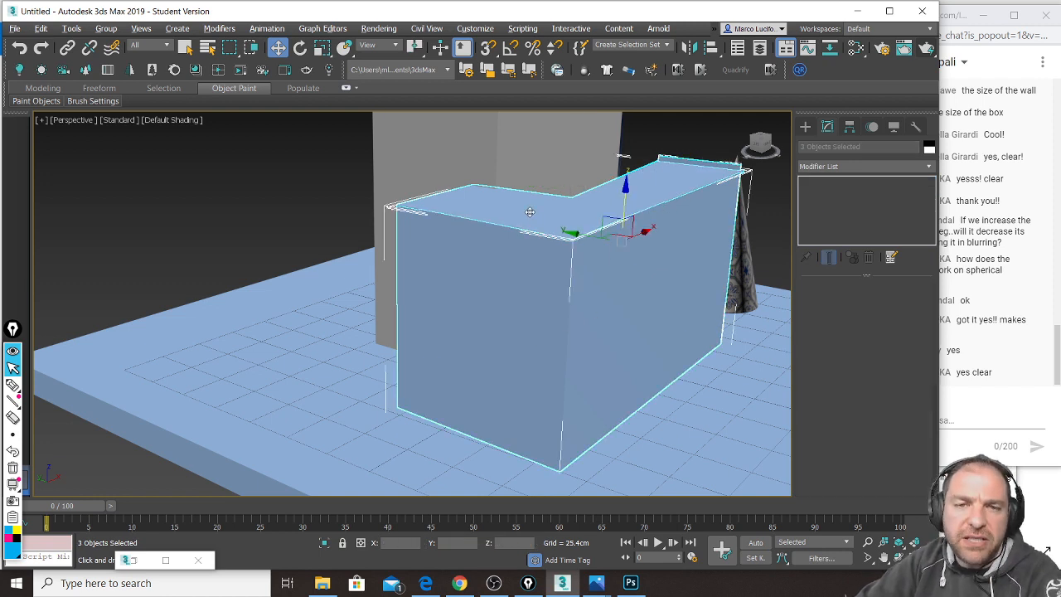
# Step: Assign Physical Material #106 to the three counter pieces in the Slate editor and render
pyautogui.press('m')
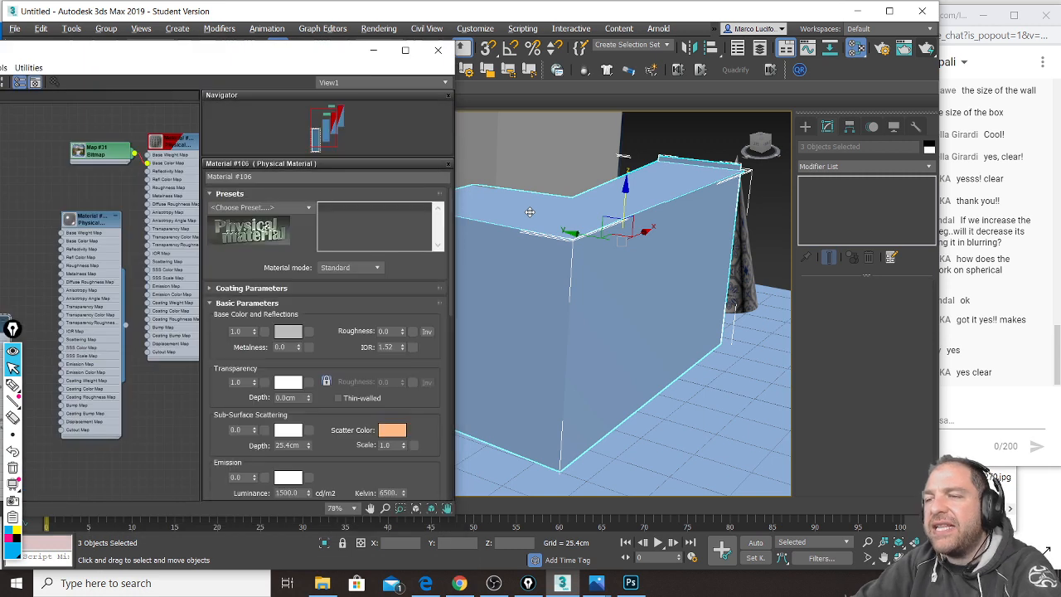
pyautogui.moveTo(124, 325); pyautogui.dragTo(544, 309)
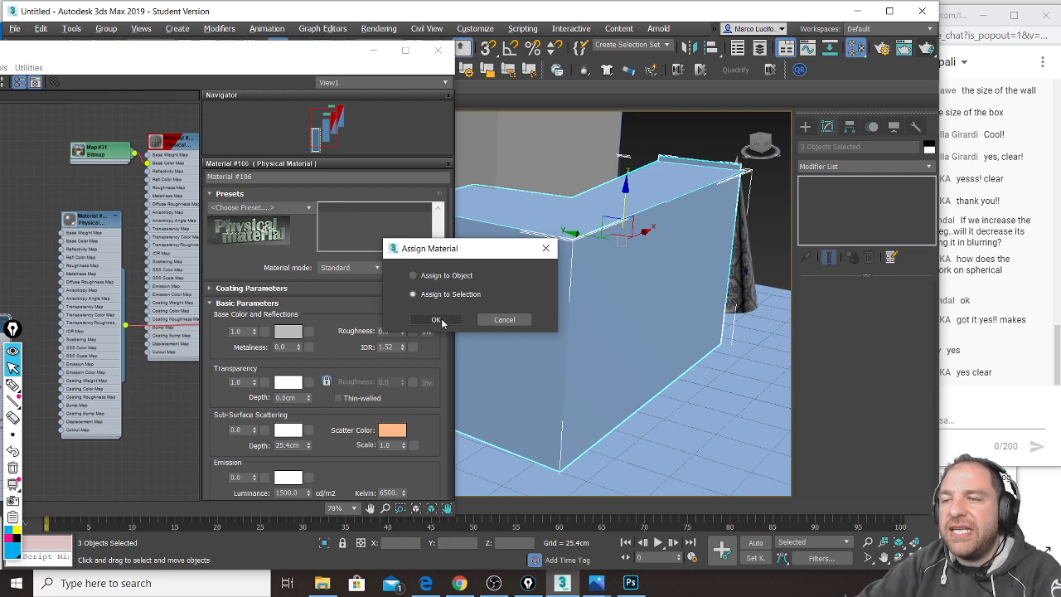
pyautogui.click(436, 320)
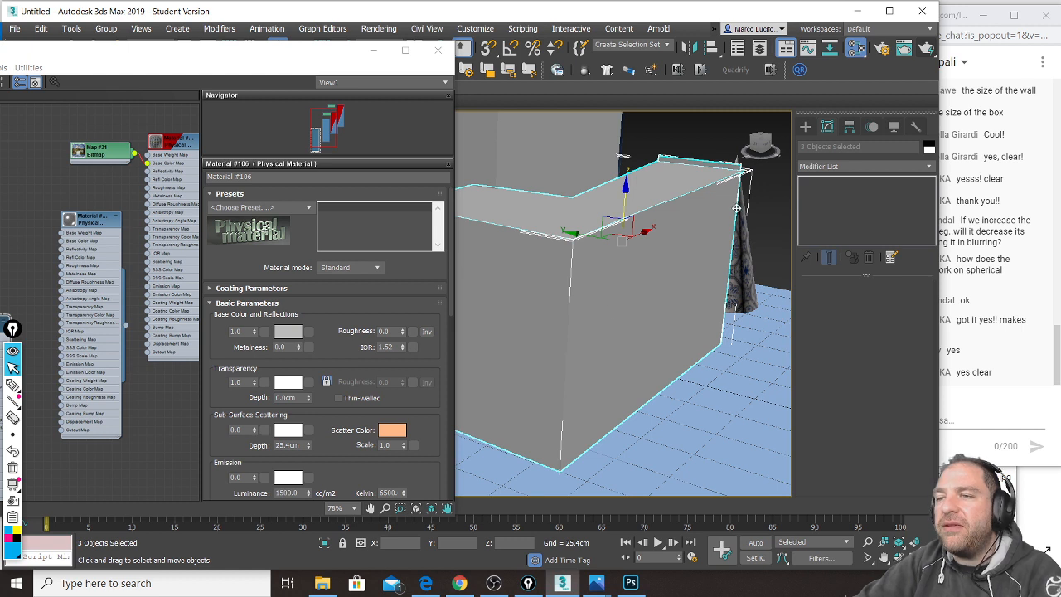
pyautogui.click(926, 49)
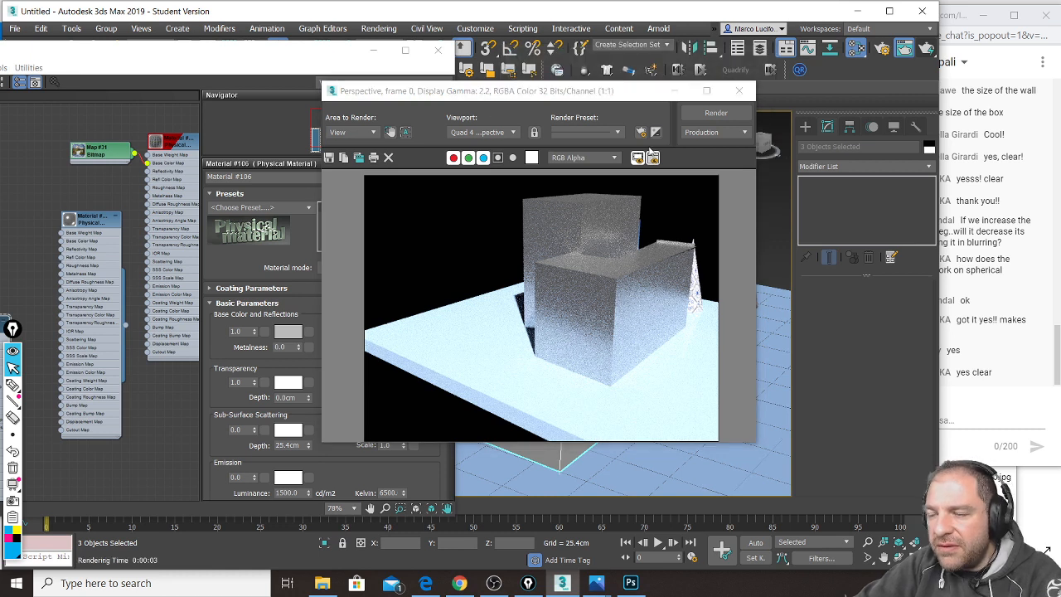
# Step: Close the render, reassign the updated transparent physical material to the counter pieces, and re-render
pyautogui.click(741, 91)
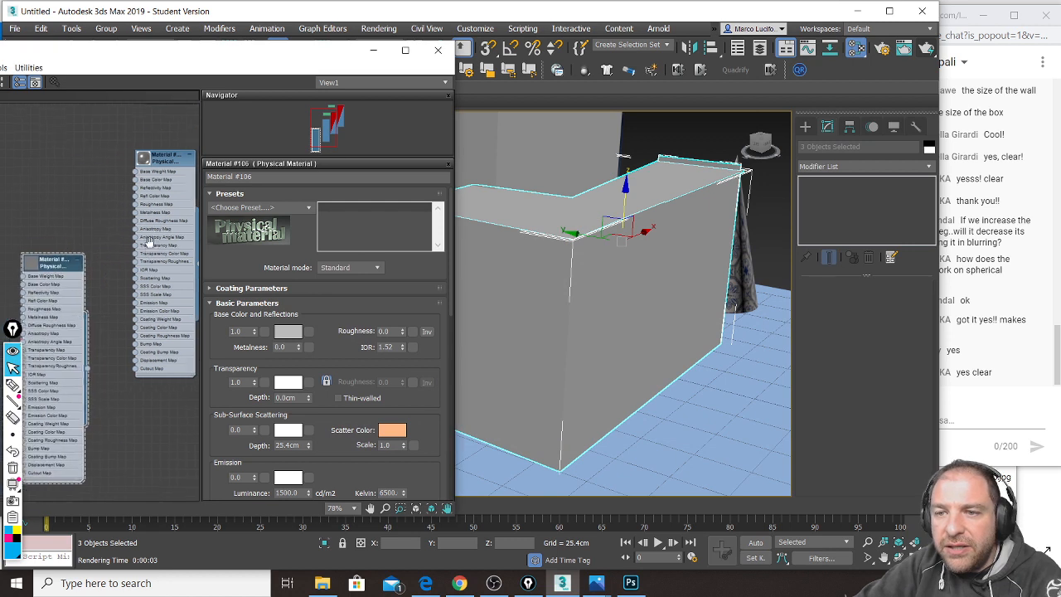
pyautogui.moveTo(94, 363); pyautogui.dragTo(509, 324)
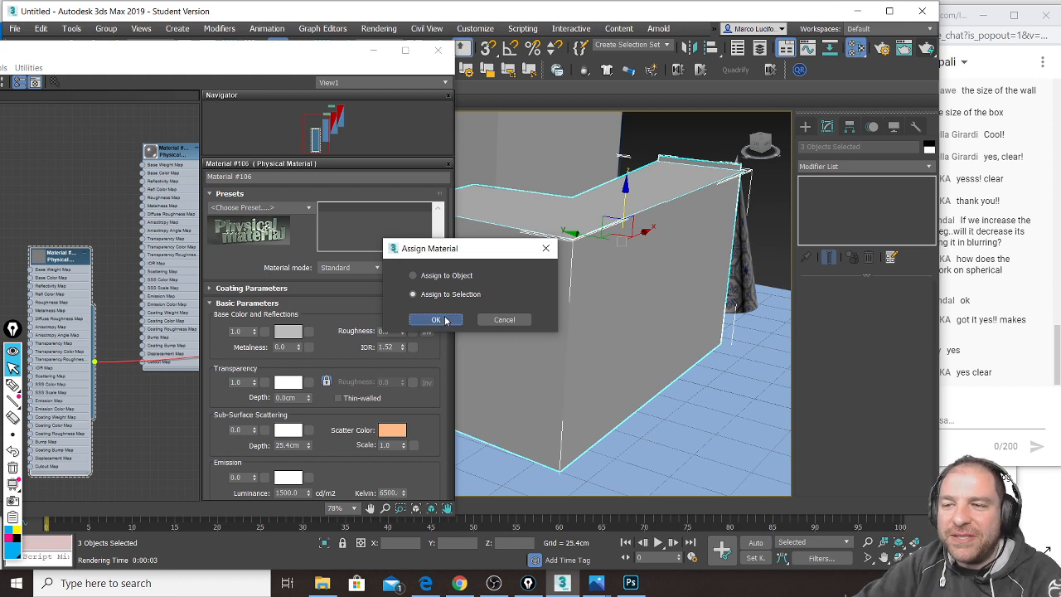
pyautogui.click(437, 320)
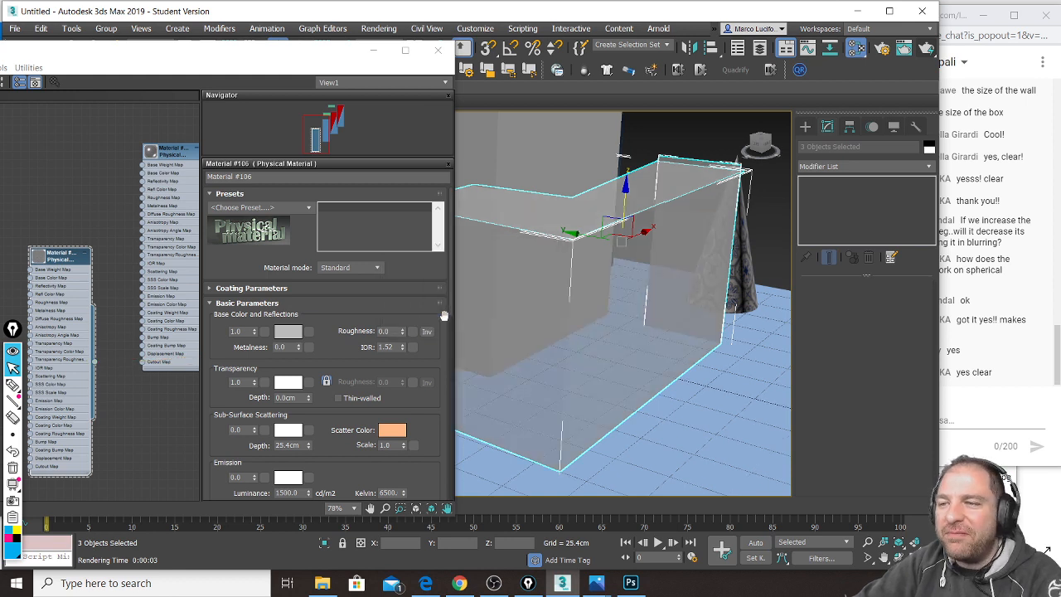
pyautogui.click(927, 50)
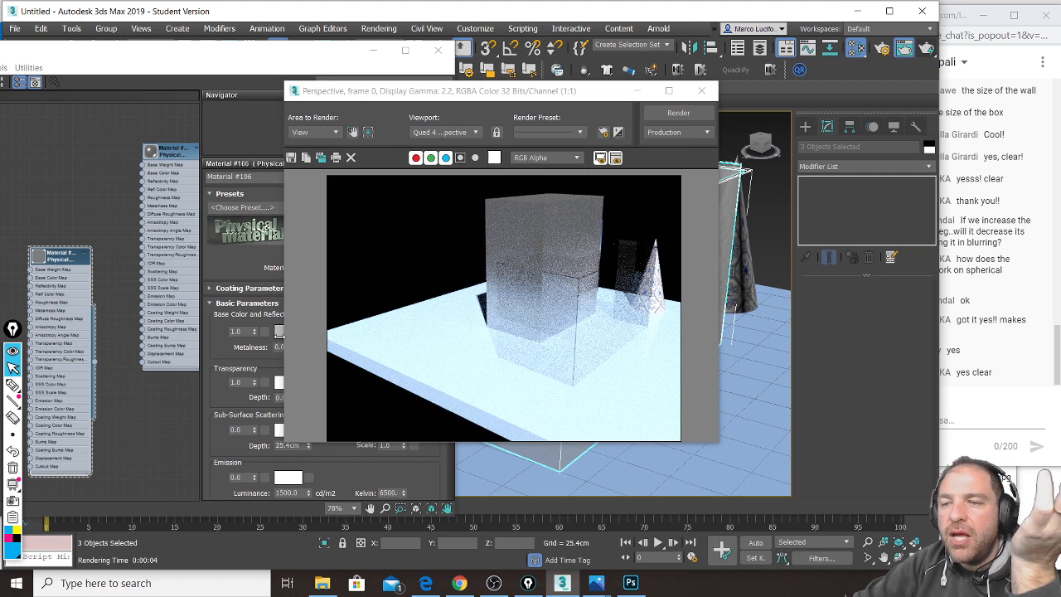
# Step: Set Material #106 base colour to green and Transparency to 0.78, then render
pyautogui.click(279, 332)
pyautogui.moveTo(232, 188); pyautogui.dragTo(238, 158)
pyautogui.moveTo(299, 202); pyautogui.dragTo(298, 158)
pyautogui.click(410, 270)
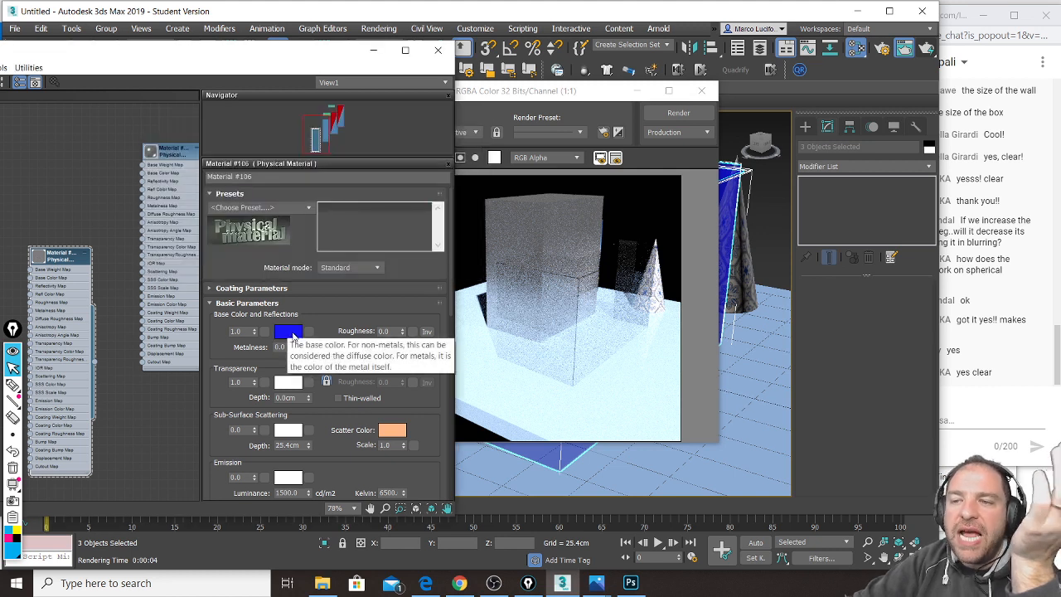
pyautogui.click(287, 332)
pyautogui.moveTo(186, 167)
pyautogui.mouseDown()
pyautogui.moveTo(207, 158)
pyautogui.moveTo(206, 236)
pyautogui.mouseUp()
pyautogui.click(409, 268)
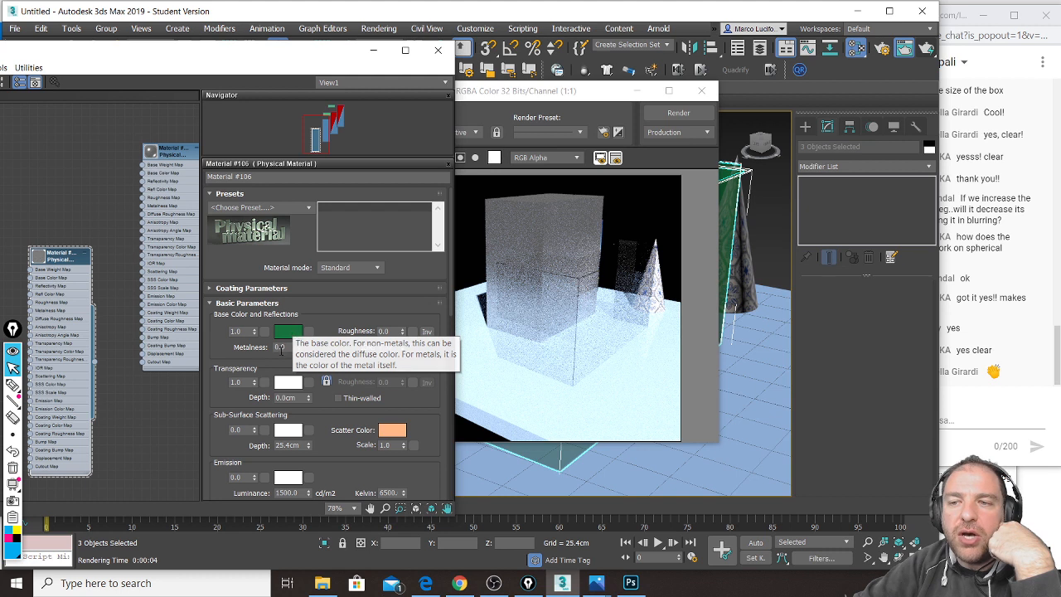
pyautogui.moveTo(257, 386); pyautogui.dragTo(257, 399)
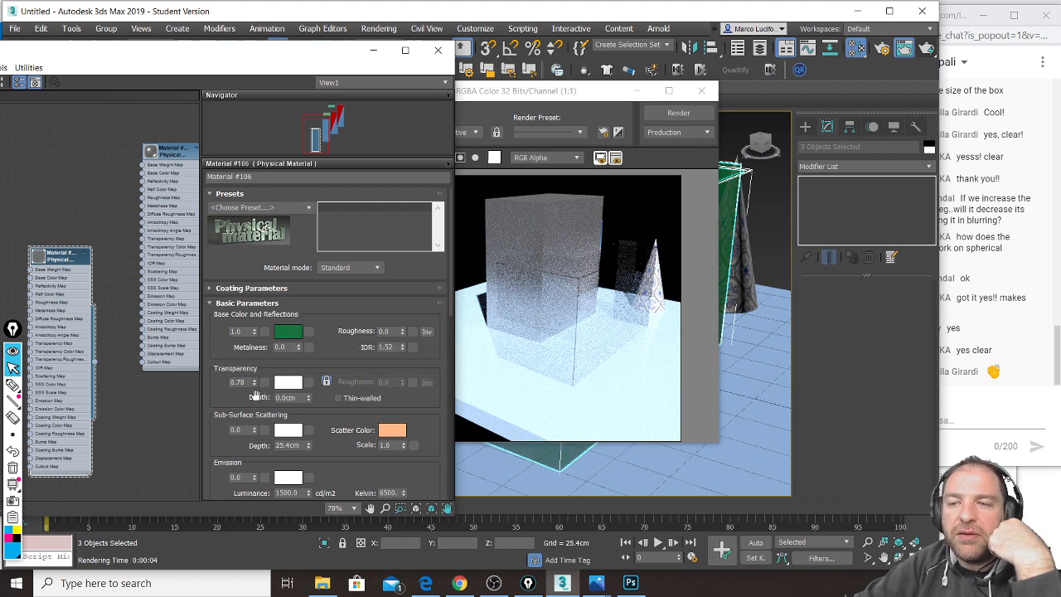
pyautogui.click(929, 51)
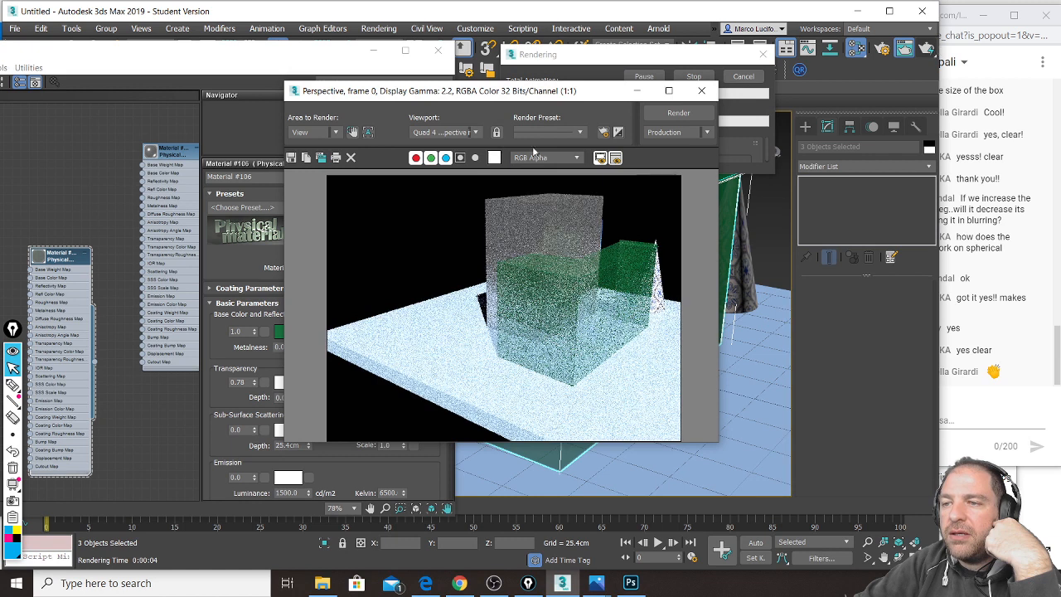
# Step: Shift the render window left and bring the YouTube live chat window forward
pyautogui.moveTo(532, 97); pyautogui.dragTo(474, 96)
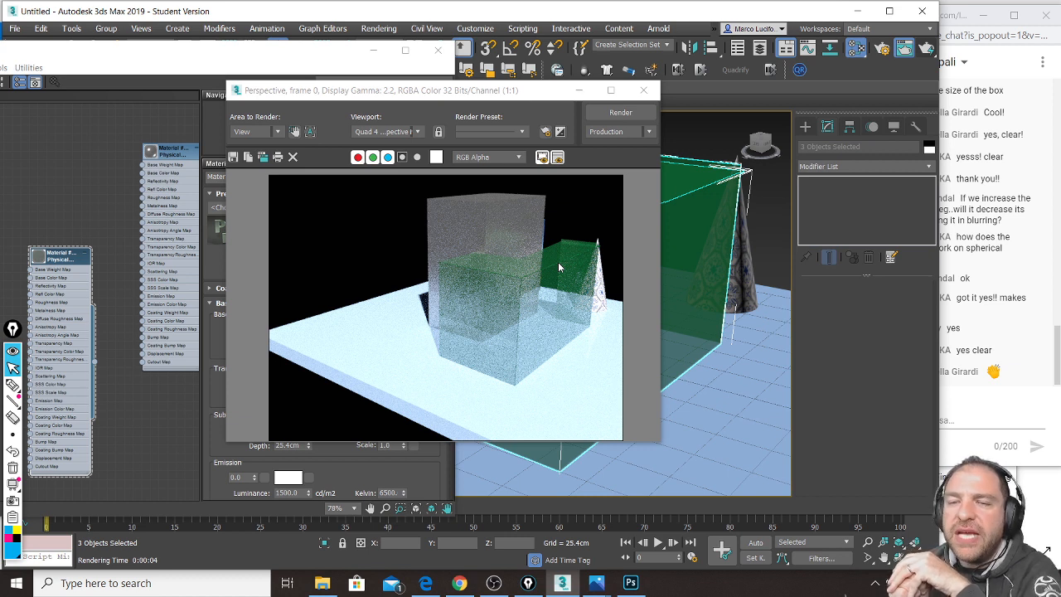
pyautogui.click(951, 6)
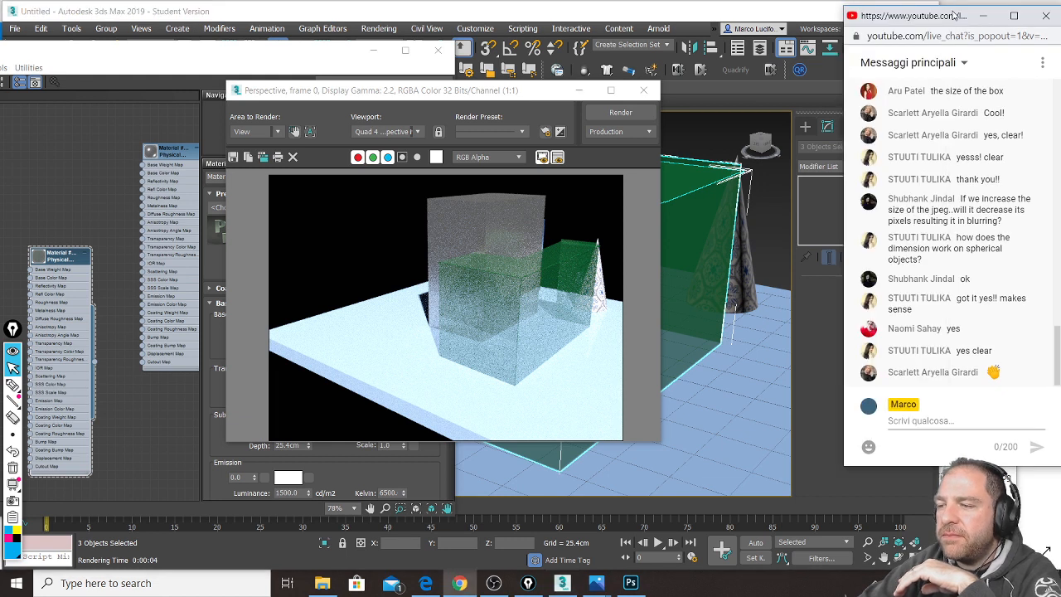
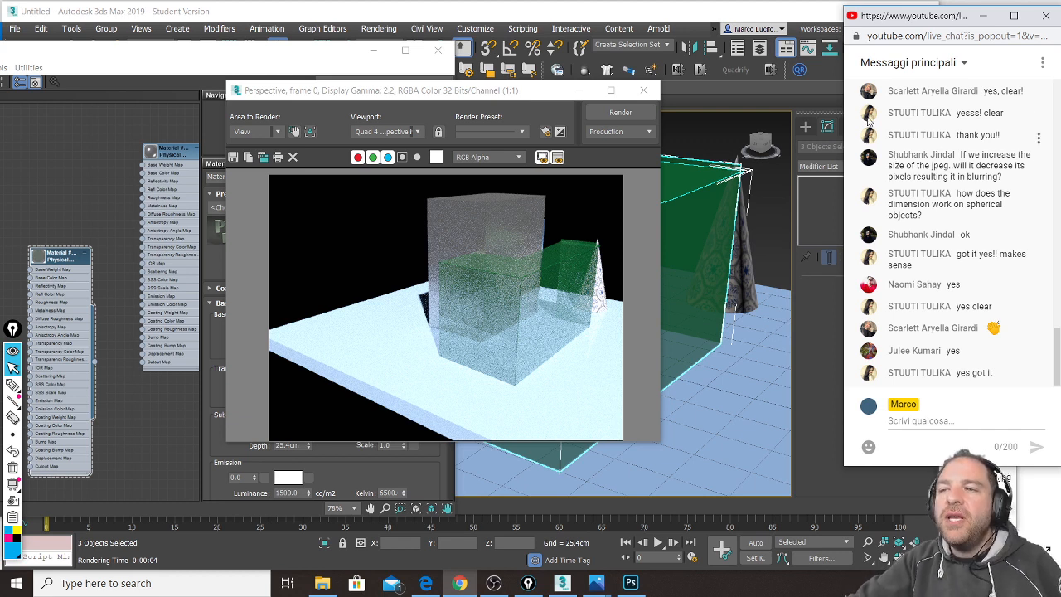
# Step: Close the render and fit all material nodes into the Slate Material Editor's node view
pyautogui.click(644, 90)
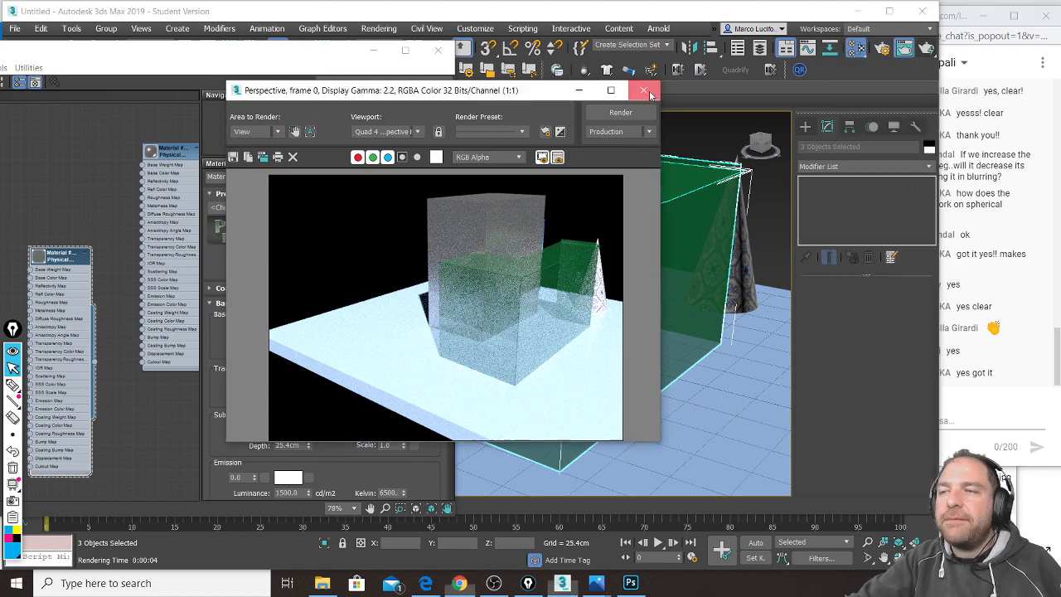
pyautogui.moveTo(252, 56); pyautogui.dragTo(502, 39)
pyautogui.scroll(-5, 322, 213)
pyautogui.moveTo(327, 216); pyautogui.dragTo(237, 241, button='middle')
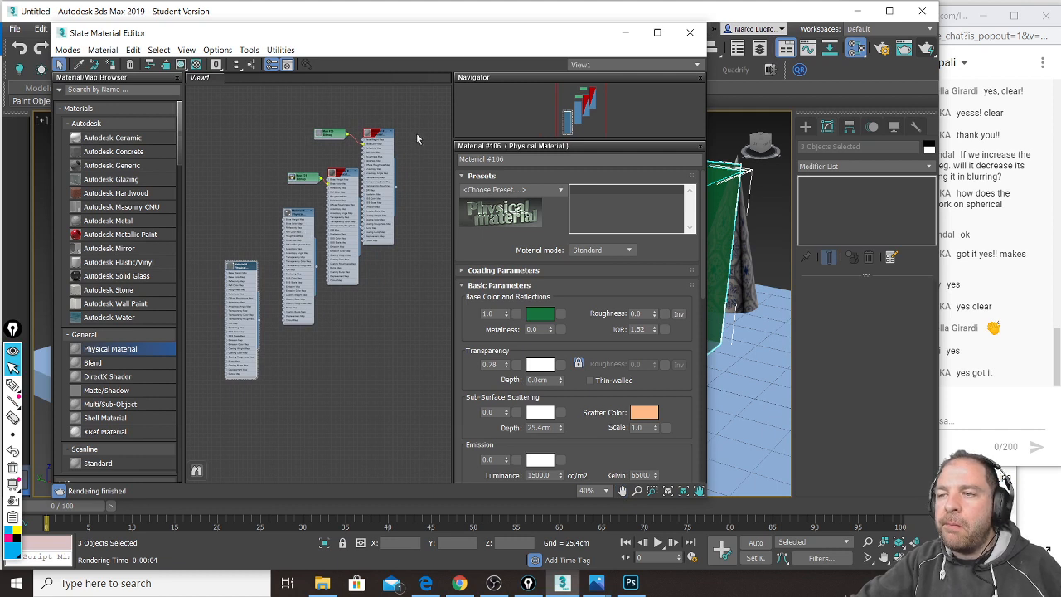
# Step: Add a new Physical Material node from the Material/Map Browser
pyautogui.moveTo(232, 270); pyautogui.dragTo(361, 145, button='middle')
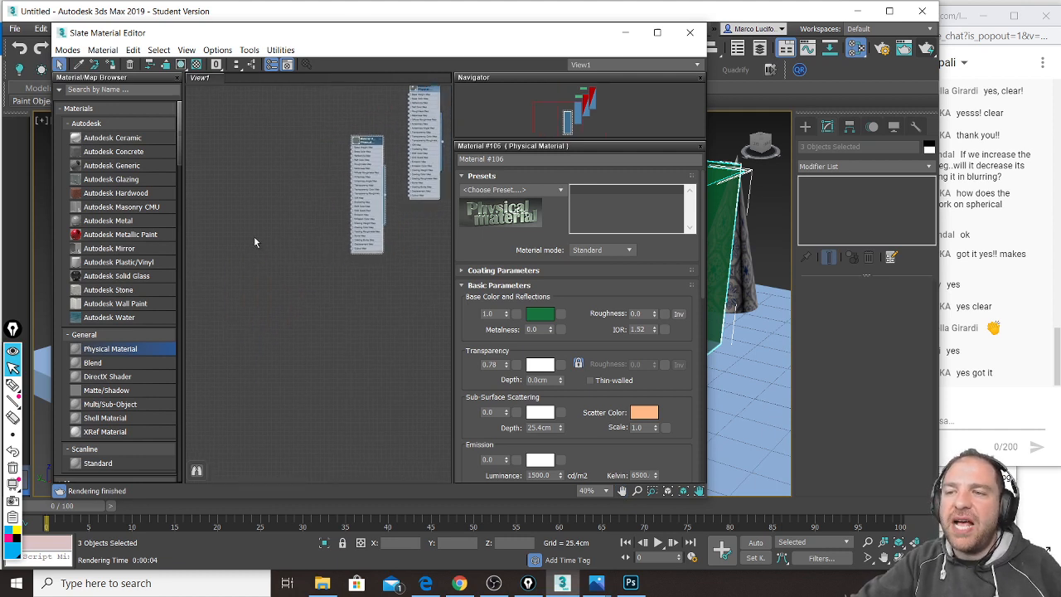
pyautogui.scroll(1, 254, 236)
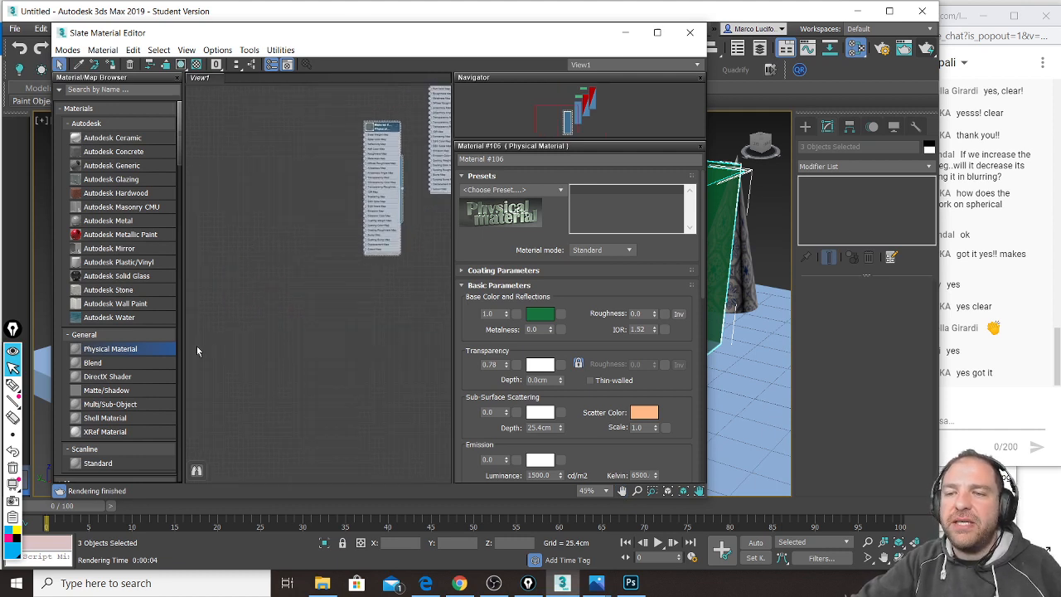
pyautogui.click(325, 248)
# Step: Create a standard-primitive sphere of about 61.21cm radius on the floor beside the green panels
pyautogui.moveTo(551, 29); pyautogui.dragTo(198, 38)
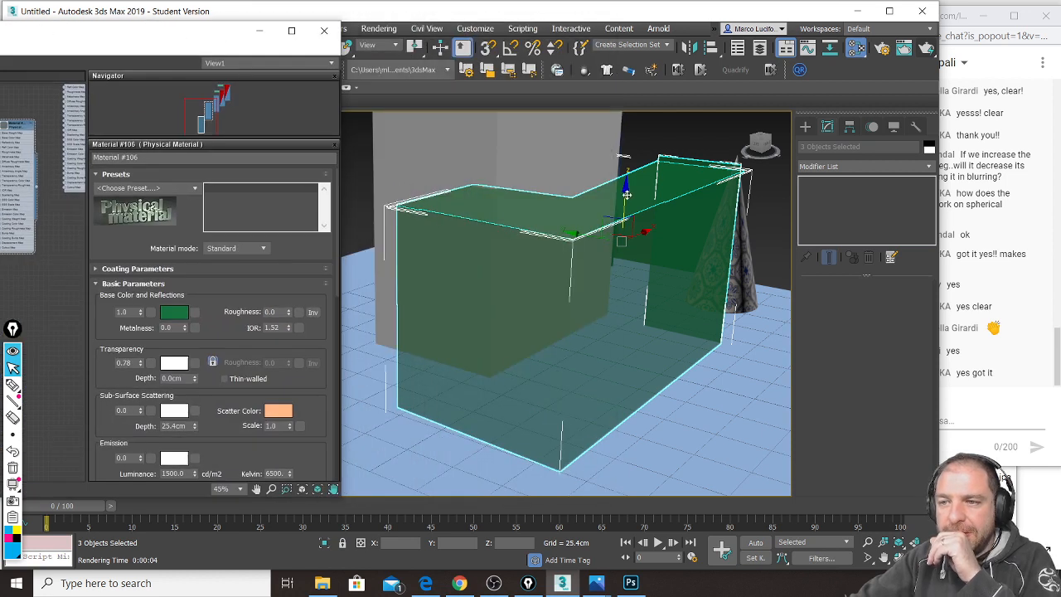
pyautogui.keyDown('alt'); pyautogui.moveTo(477, 352); pyautogui.dragTo(572, 356, button='middle'); pyautogui.keyUp('alt')
pyautogui.click(806, 126)
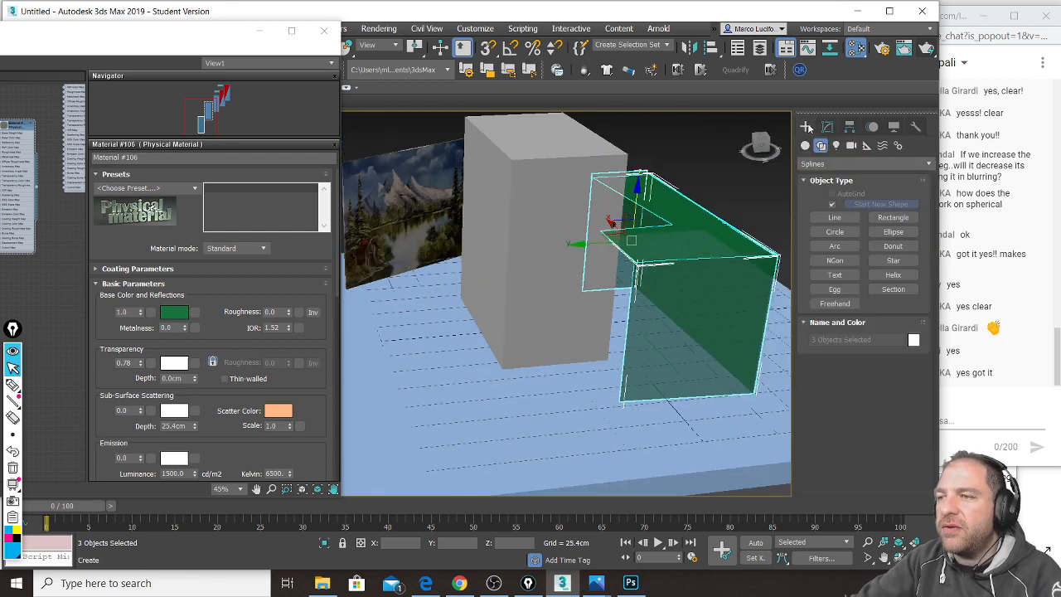
pyautogui.click(805, 145)
pyautogui.click(835, 221)
pyautogui.moveTo(545, 388); pyautogui.dragTo(589, 433)
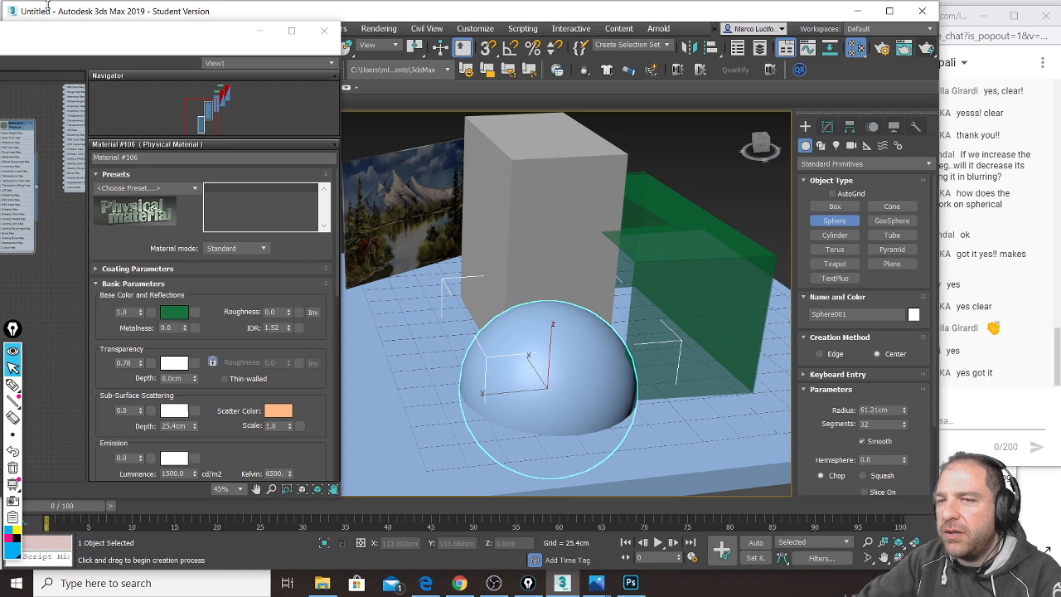
# Step: Assign the new Physical Material to Sphere001, raise its roughness to 1.0, and render
pyautogui.moveTo(126, 36); pyautogui.dragTo(252, 13)
pyautogui.moveTo(107, 288); pyautogui.dragTo(160, 284, button='middle')
pyautogui.moveTo(191, 15); pyautogui.dragTo(415, 31)
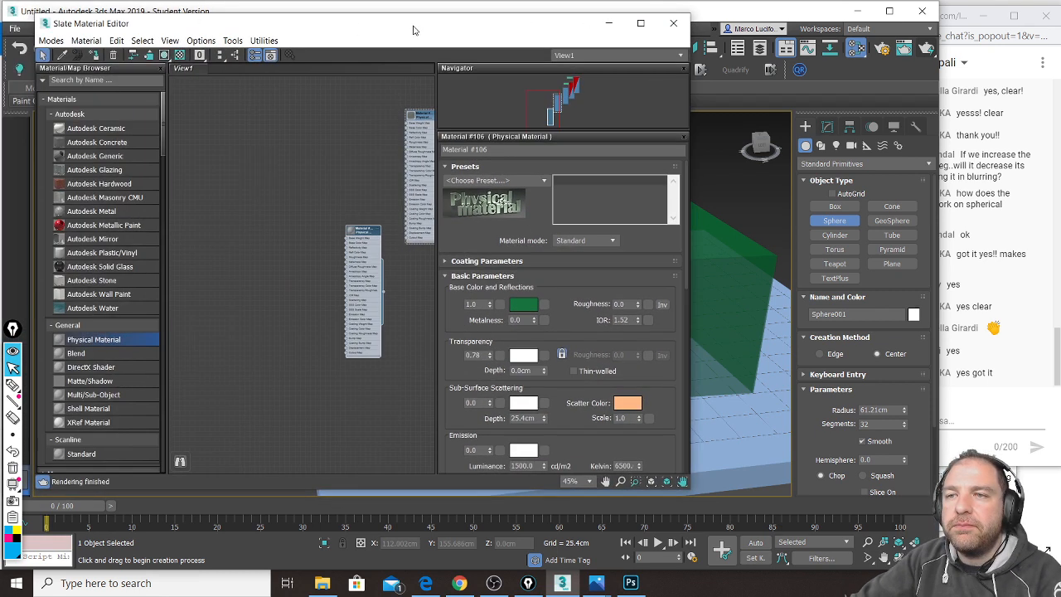
pyautogui.press('z')
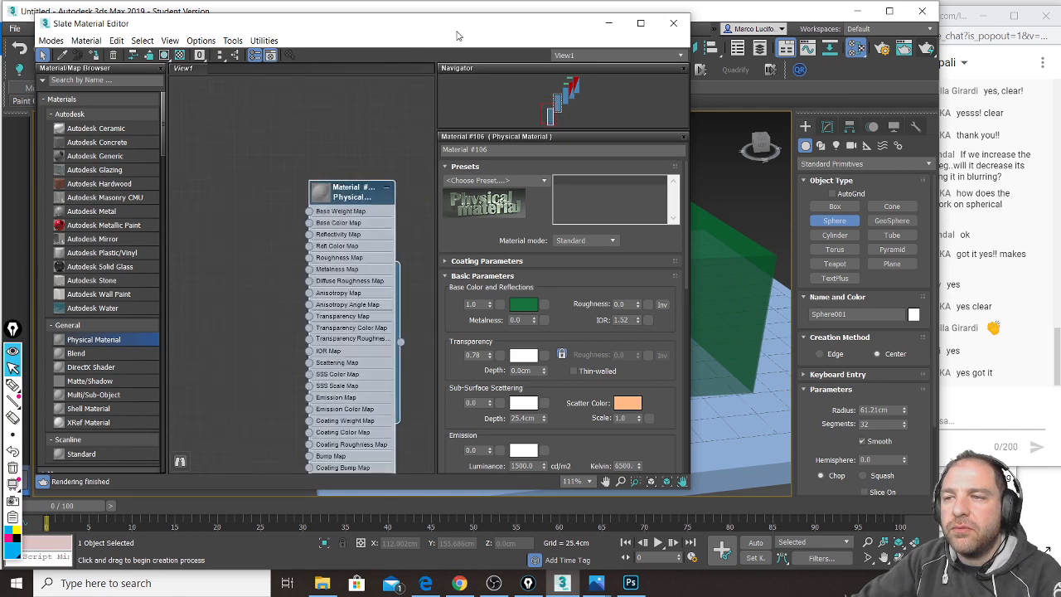
pyautogui.moveTo(395, 26); pyautogui.dragTo(267, 19)
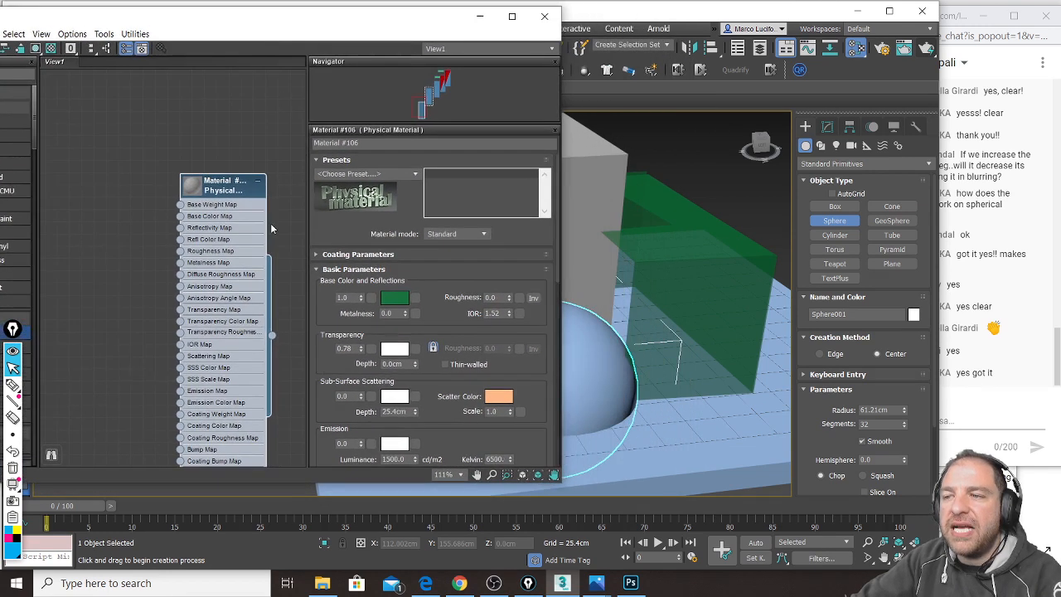
pyautogui.moveTo(272, 335); pyautogui.dragTo(578, 367)
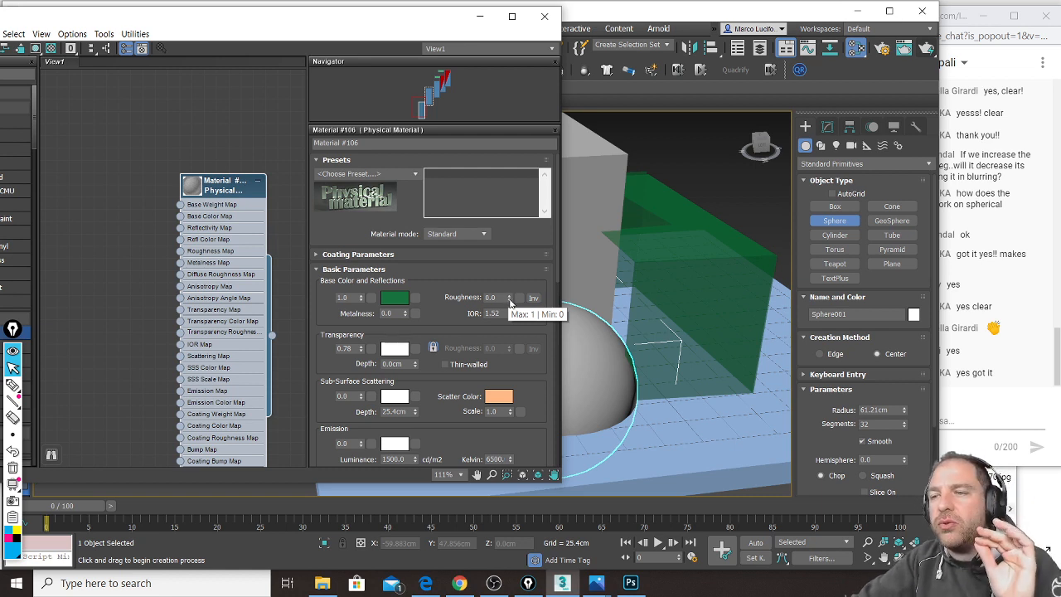
pyautogui.moveTo(510, 300); pyautogui.dragTo(510, 249)
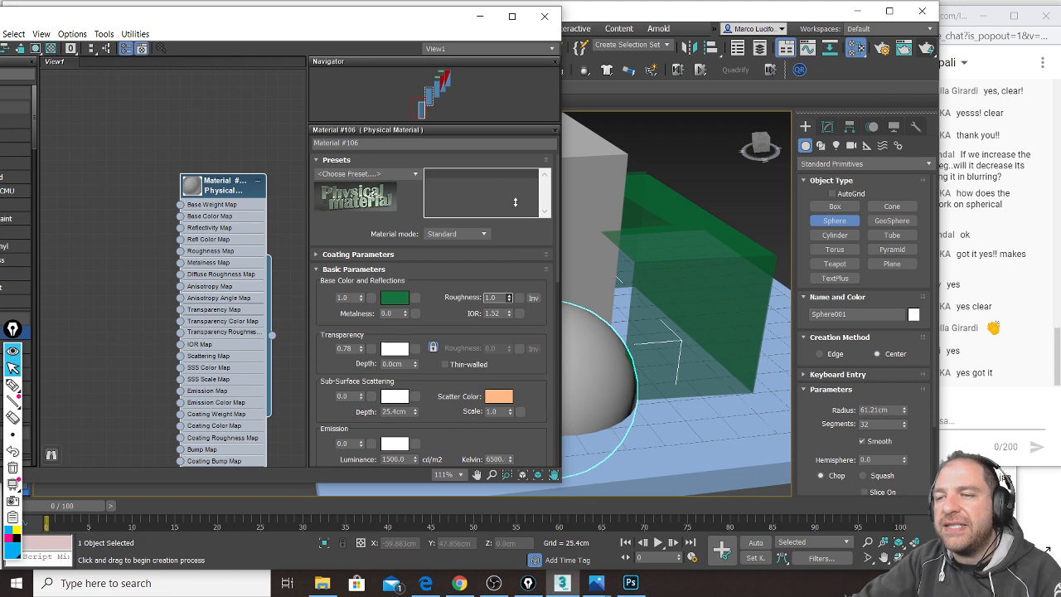
pyautogui.click(928, 47)
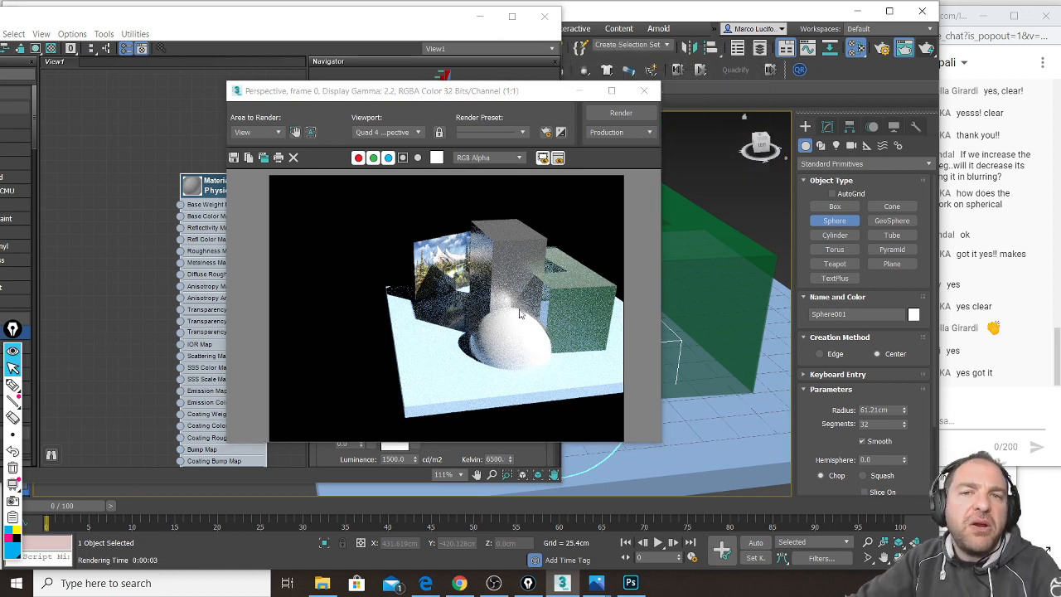
# Step: Close the render, zoom in on the sphere, and render a close-up
pyautogui.click(644, 91)
pyautogui.scroll(5, 579, 368)
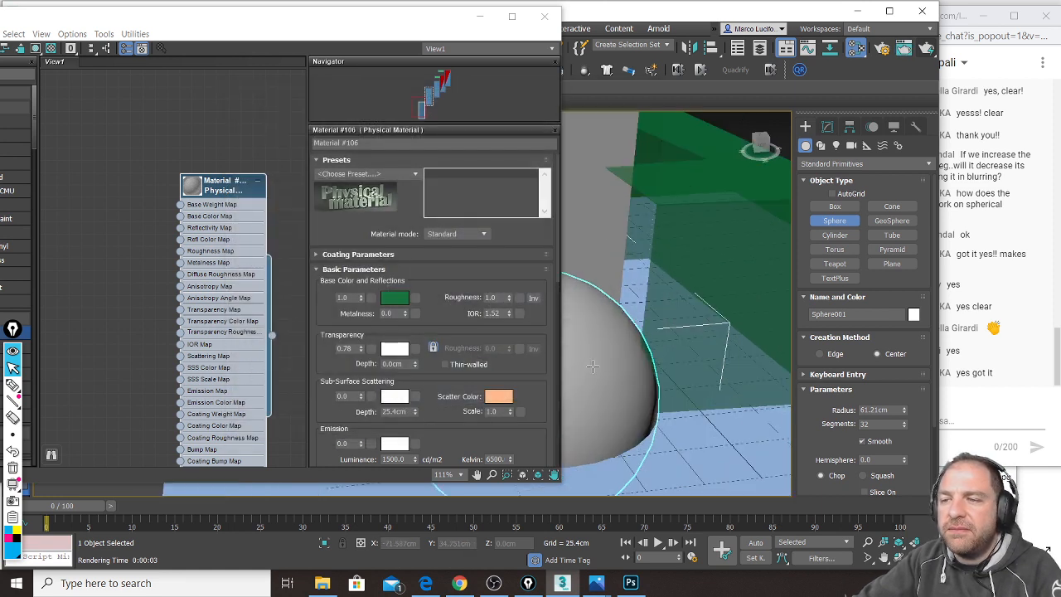
pyautogui.click(927, 50)
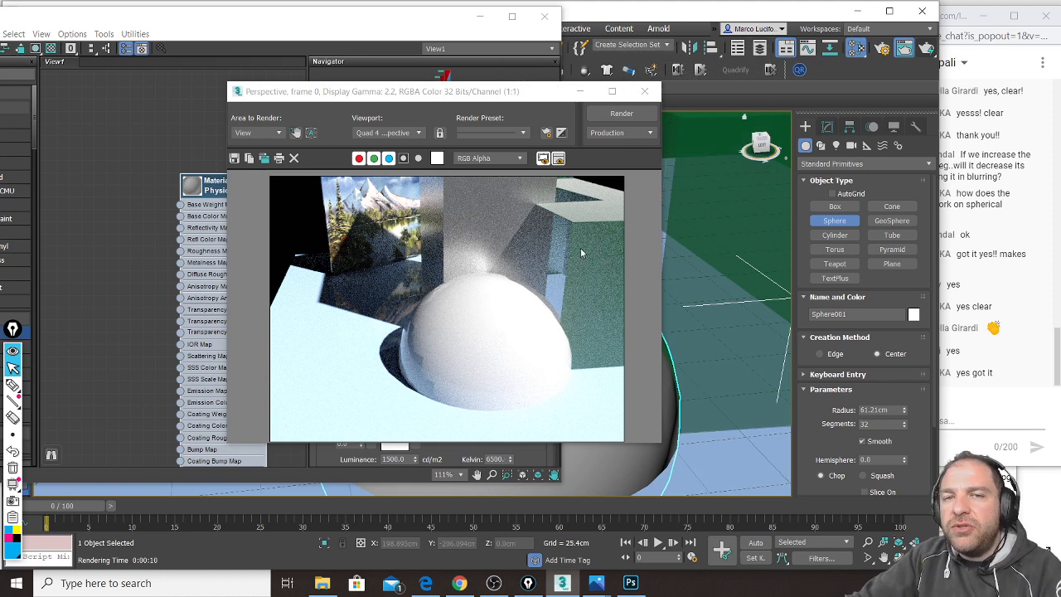
# Step: Minimize the render window and zoom the Slate view to Material #106's map inputs
pyautogui.click(581, 92)
pyautogui.moveTo(301, 22); pyautogui.dragTo(362, 18)
pyautogui.moveTo(309, 316); pyautogui.dragTo(260, 212, button='middle')
pyautogui.scroll(1, 277, 400)
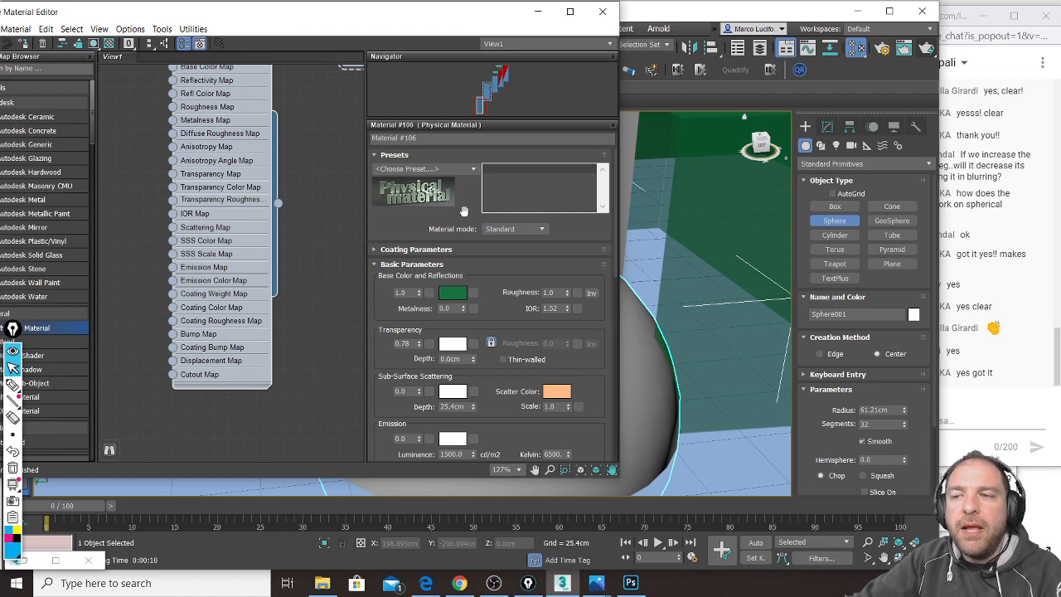
# Step: Scroll to Special Maps and annotate the Bump Map slot and its 0.3 value
pyautogui.moveTo(412, 234); pyautogui.dragTo(404, 51)
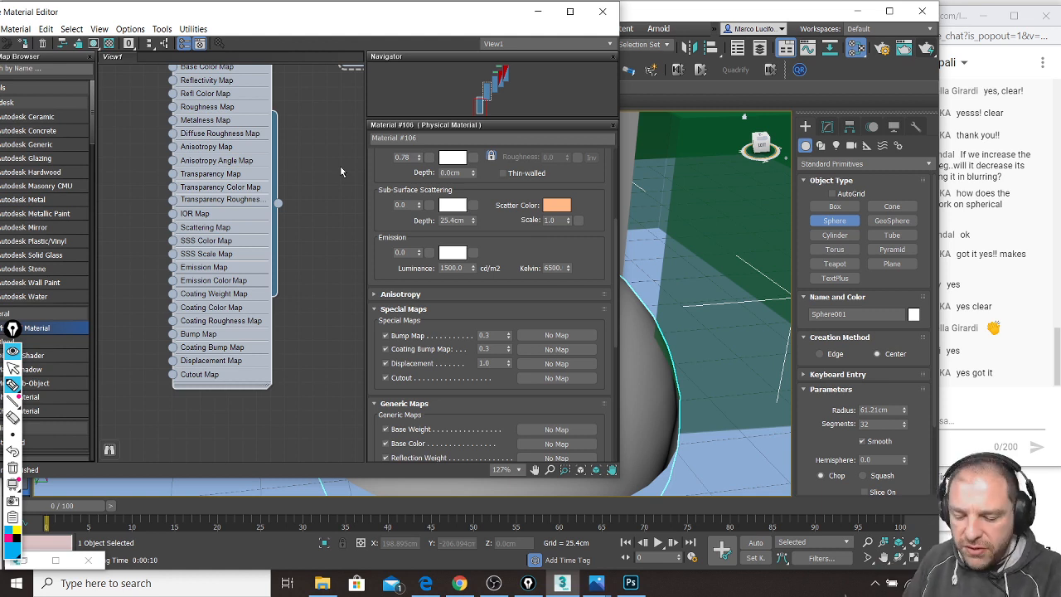
pyautogui.moveTo(172, 334)
pyautogui.mouseDown()
pyautogui.moveTo(115, 317)
pyautogui.moveTo(132, 357)
pyautogui.moveTo(98, 313)
pyautogui.moveTo(107, 354)
pyautogui.moveTo(108, 338)
pyautogui.mouseUp()
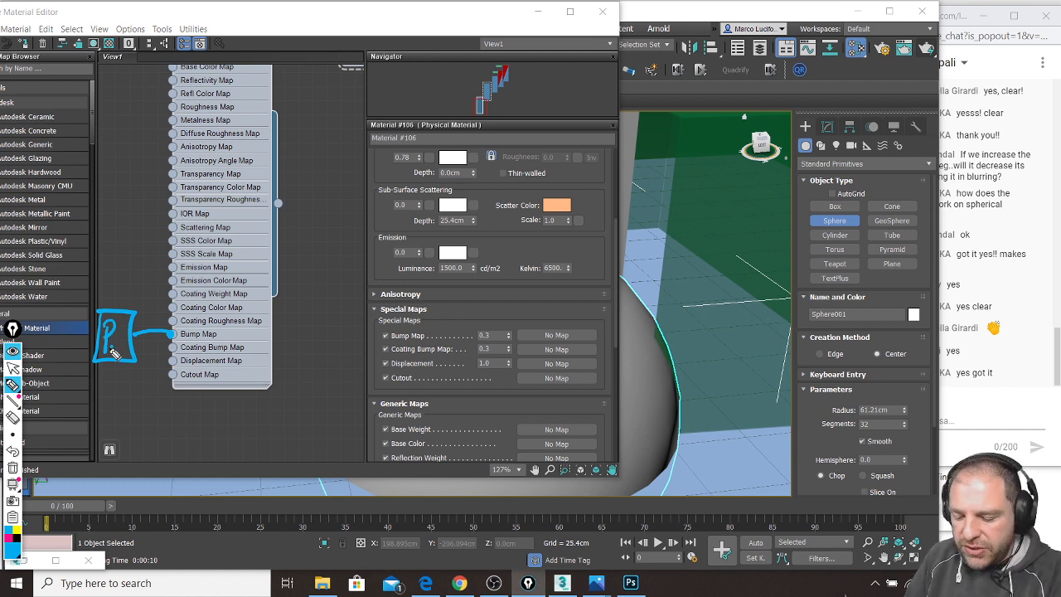
pyautogui.moveTo(373, 329)
pyautogui.mouseDown()
pyautogui.moveTo(383, 340)
pyautogui.moveTo(489, 346)
pyautogui.moveTo(516, 330)
pyautogui.moveTo(365, 325)
pyautogui.moveTo(510, 349)
pyautogui.moveTo(448, 326)
pyautogui.moveTo(367, 325)
pyautogui.mouseUp()
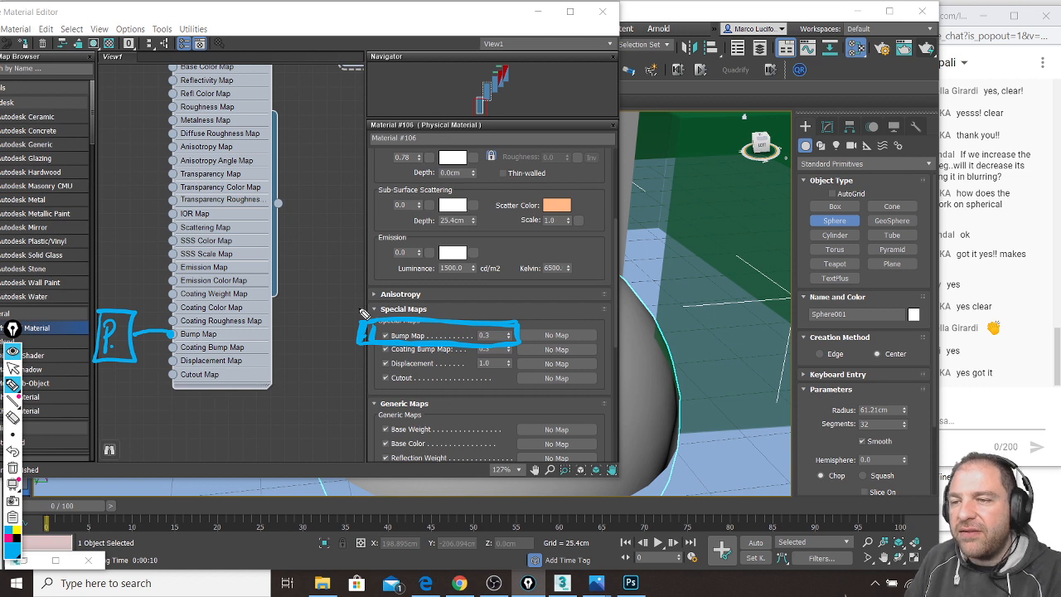
pyautogui.moveTo(472, 292)
pyautogui.mouseDown()
pyautogui.moveTo(490, 289)
pyautogui.moveTo(507, 316)
pyautogui.moveTo(540, 290)
pyautogui.moveTo(569, 313)
pyautogui.mouseUp()
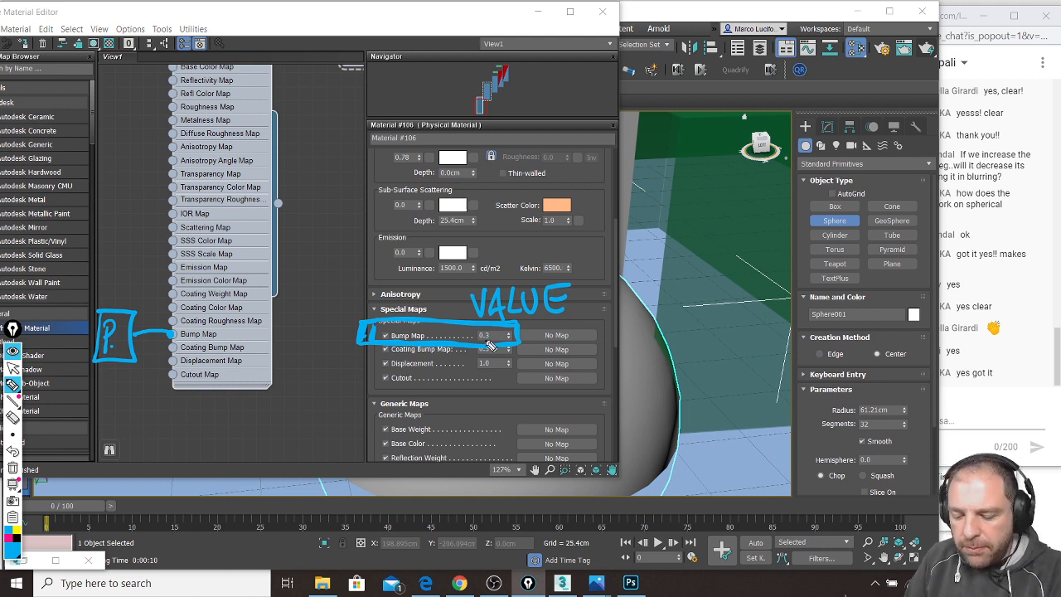
pyautogui.moveTo(497, 346)
pyautogui.mouseDown()
pyautogui.moveTo(498, 329)
pyautogui.moveTo(467, 338)
pyautogui.mouseUp()
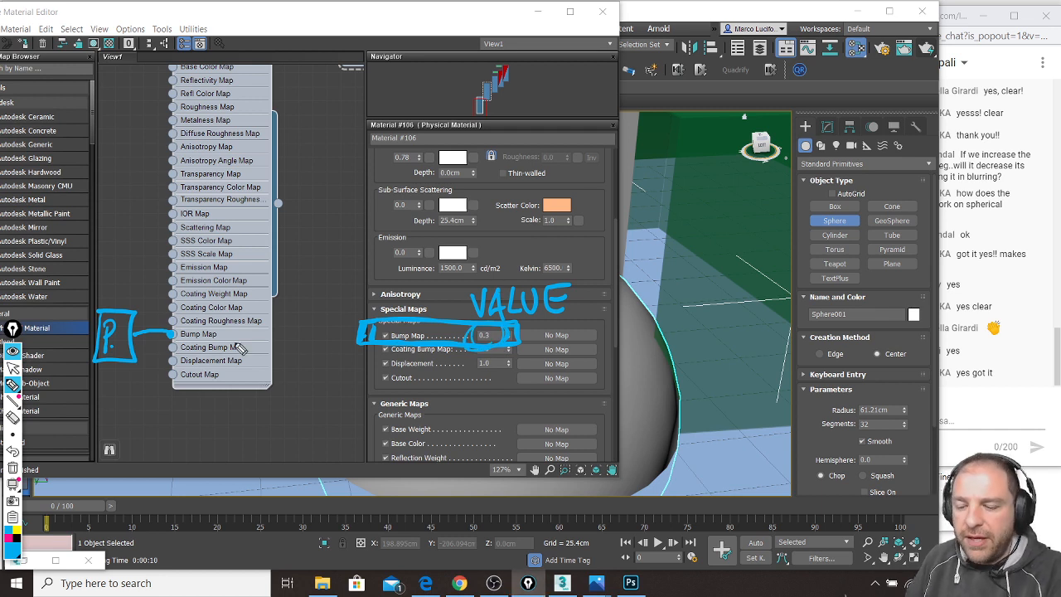
pyautogui.moveTo(94, 302)
pyautogui.mouseDown()
pyautogui.moveTo(166, 365)
pyautogui.moveTo(98, 300)
pyautogui.mouseUp()
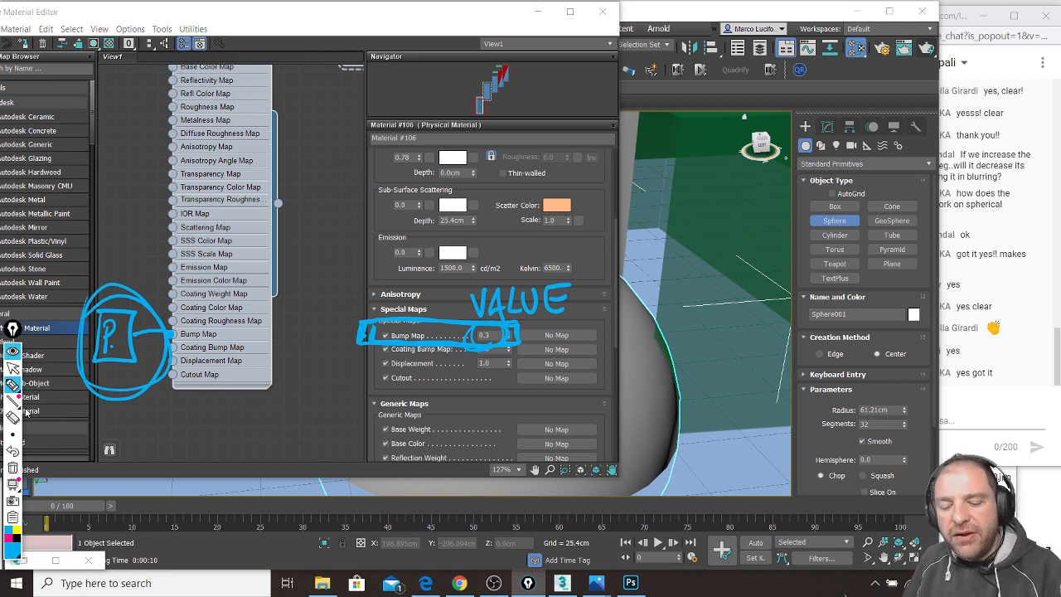
pyautogui.click(12, 467)
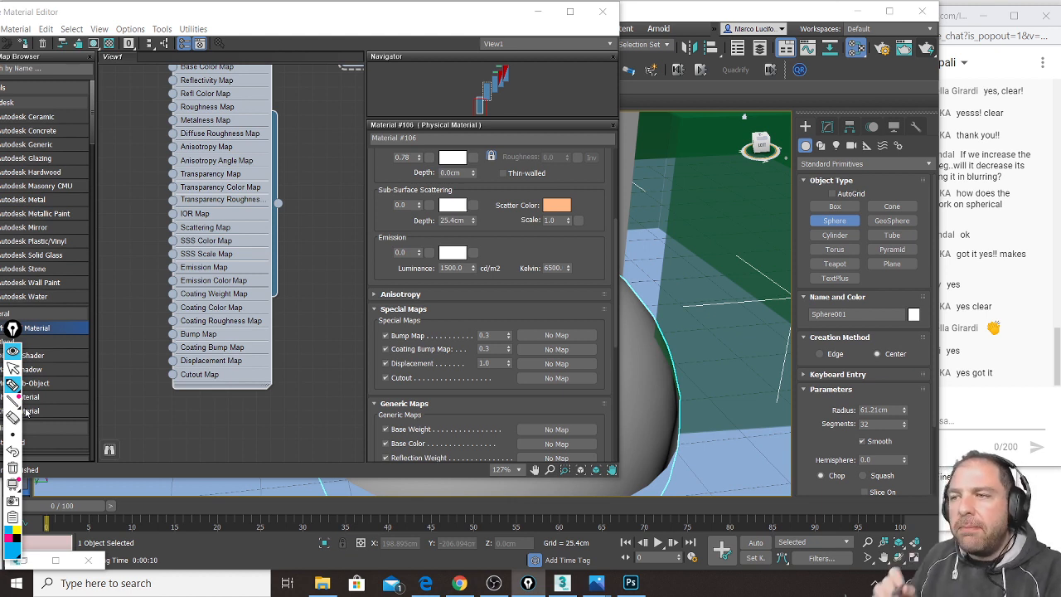
# Step: Write 'GREYSCALE' as an on-screen note, then open the TEXTURES image folder in File Explorer
pyautogui.moveTo(355, 552); pyautogui.dragTo(317, 596)
pyautogui.moveTo(221, 445); pyautogui.dragTo(190, 439)
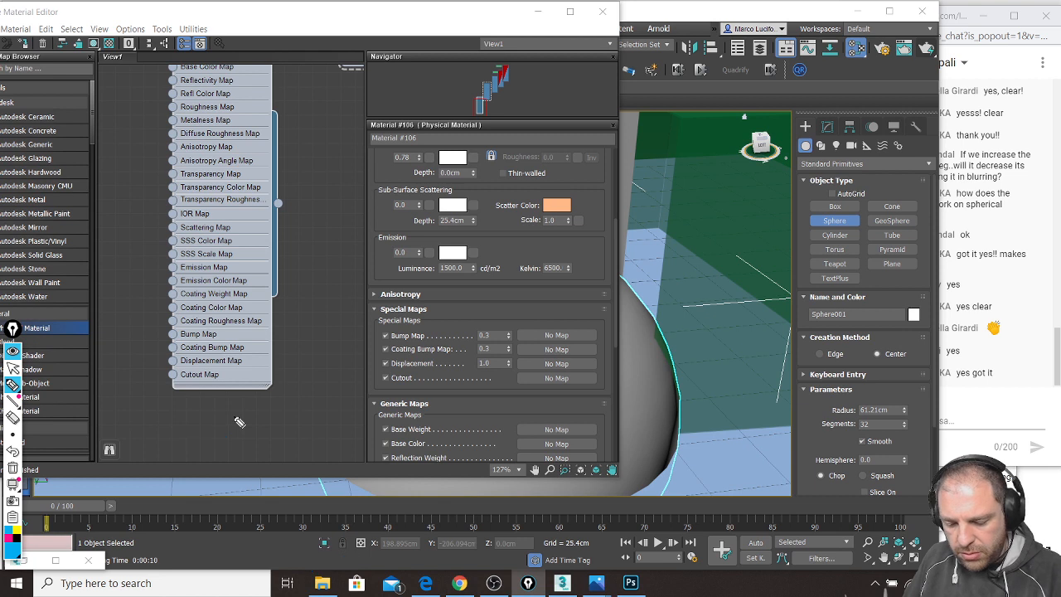
pyautogui.moveTo(278, 399)
pyautogui.mouseDown()
pyautogui.moveTo(234, 410)
pyautogui.moveTo(277, 422)
pyautogui.moveTo(295, 394)
pyautogui.moveTo(323, 436)
pyautogui.moveTo(385, 380)
pyautogui.moveTo(362, 447)
pyautogui.mouseUp()
pyautogui.moveTo(424, 378)
pyautogui.mouseDown()
pyautogui.moveTo(394, 432)
pyautogui.moveTo(460, 422)
pyautogui.mouseUp()
pyautogui.moveTo(466, 369)
pyautogui.mouseDown()
pyautogui.moveTo(467, 406)
pyautogui.moveTo(489, 396)
pyautogui.mouseUp()
pyautogui.moveTo(508, 351); pyautogui.dragTo(533, 397)
pyautogui.moveTo(543, 354); pyautogui.dragTo(567, 389)
pyautogui.moveTo(544, 375)
pyautogui.mouseDown()
pyautogui.moveTo(568, 368)
pyautogui.moveTo(579, 336)
pyautogui.mouseUp()
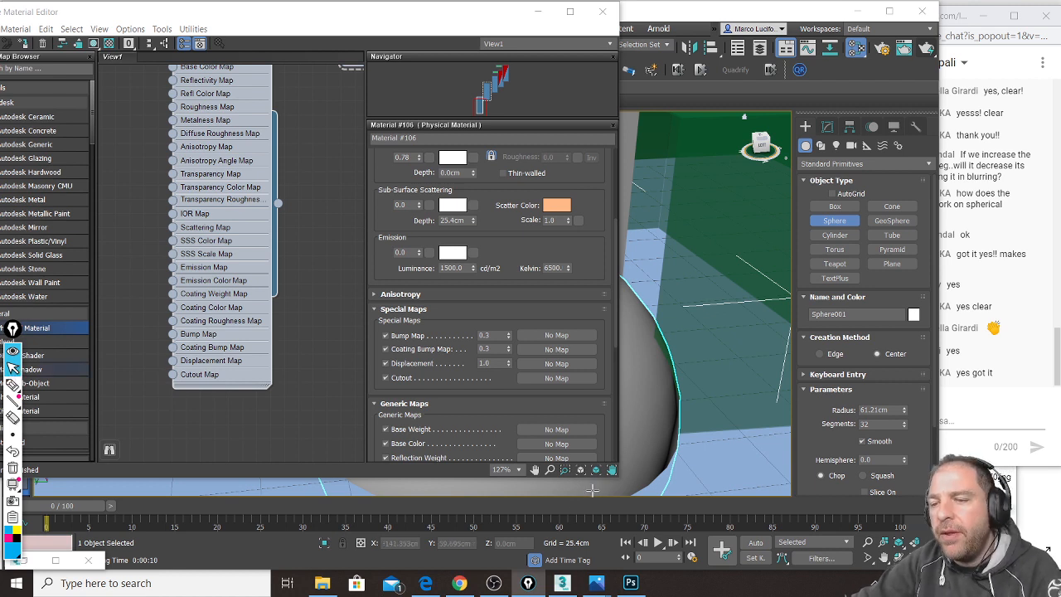
pyautogui.click(323, 583)
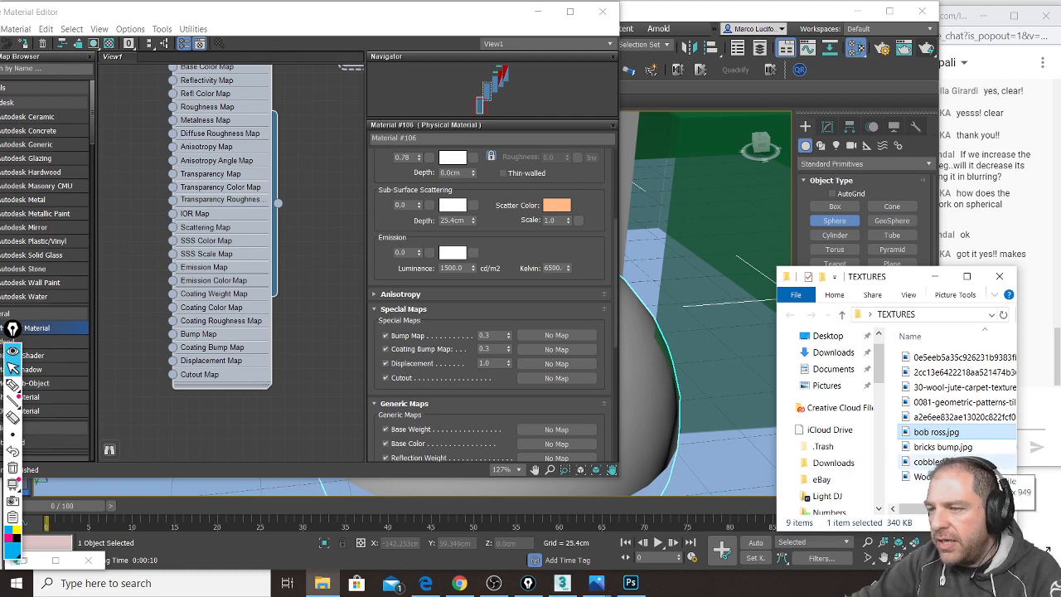
# Step: In the 'seamless bump texture' image results, preview the 512×512 Glass Mosaic - Bump Map
pyautogui.click(425, 583)
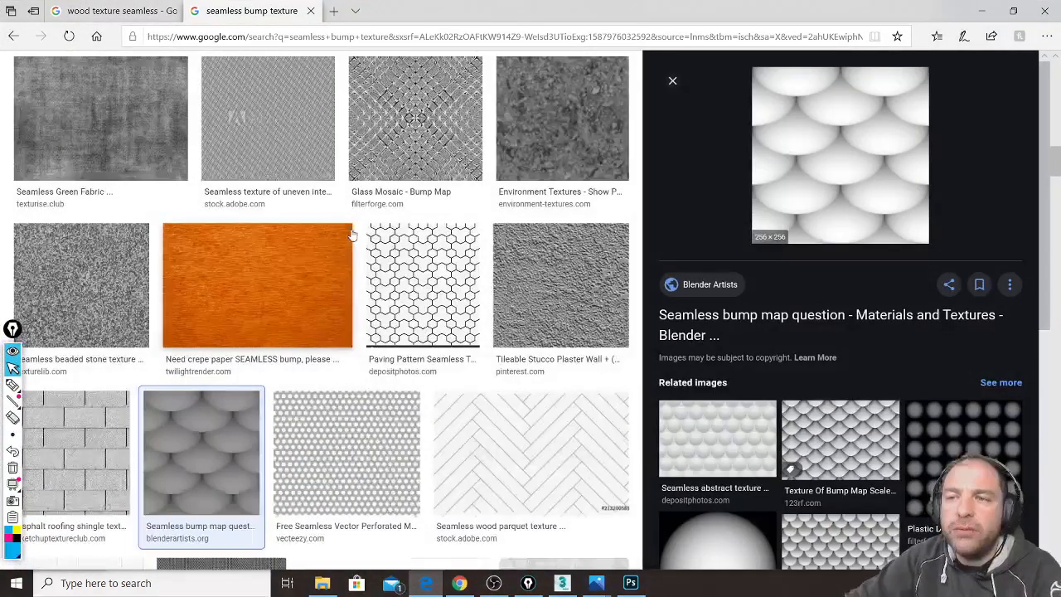
pyautogui.scroll(3, 356, 240)
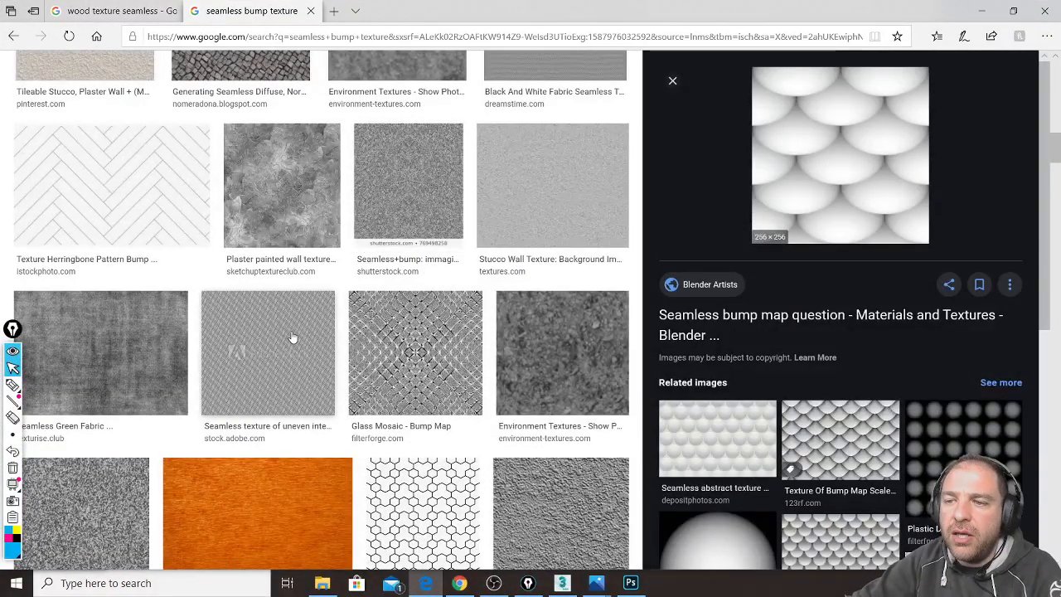
pyautogui.scroll(2, 292, 337)
pyautogui.scroll(10, 292, 337)
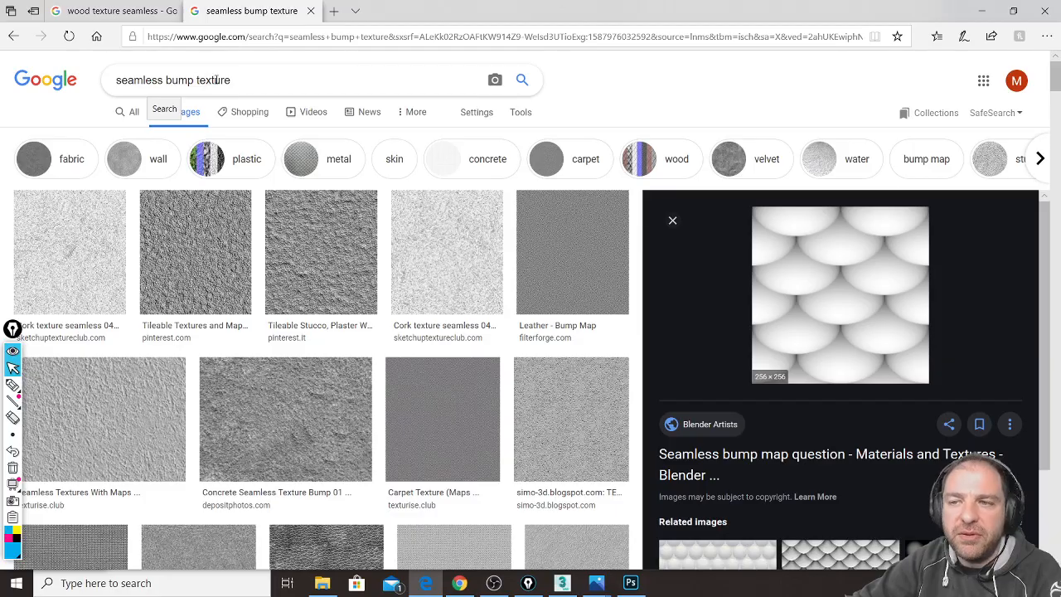
pyautogui.scroll(-10, 301, 237)
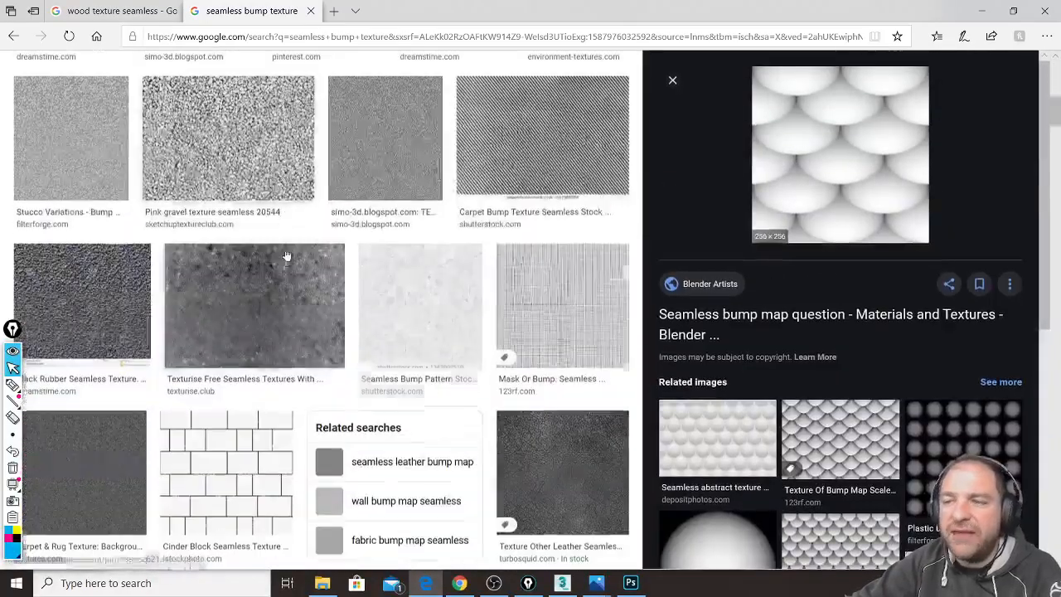
pyautogui.scroll(-5, 214, 255)
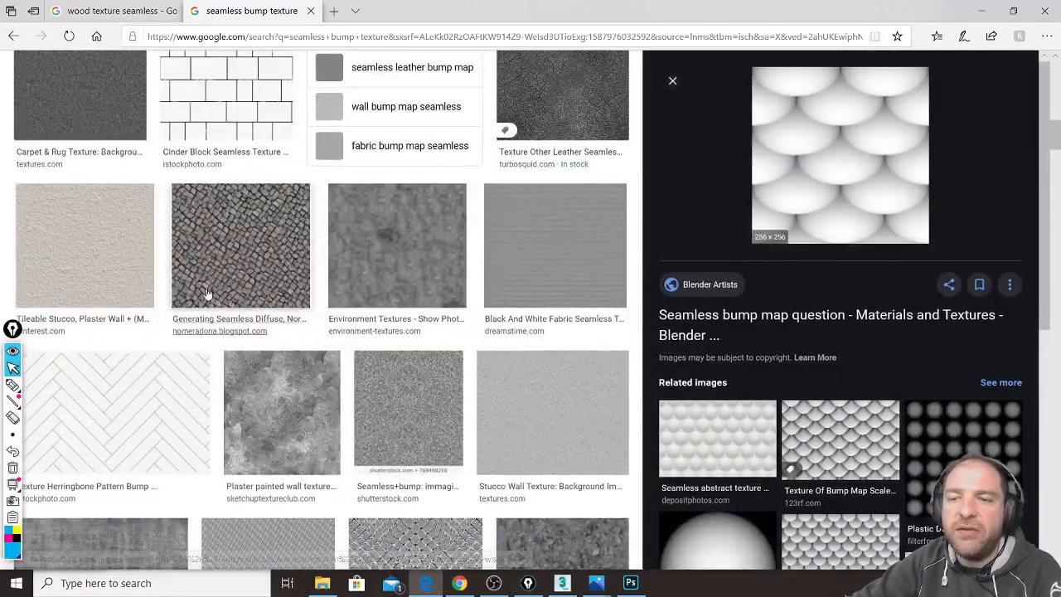
pyautogui.scroll(-4, 326, 220)
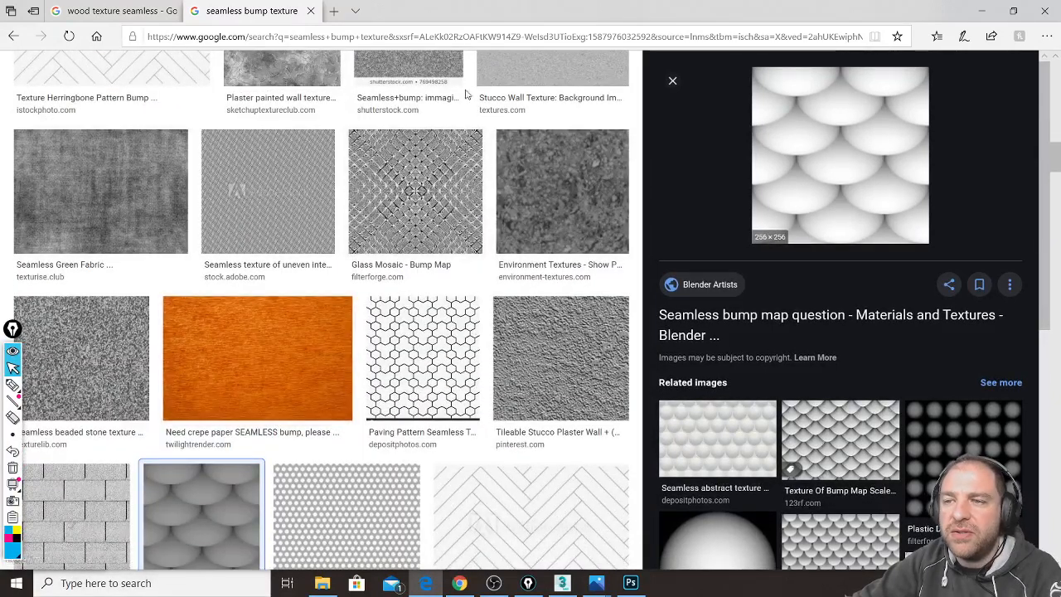
pyautogui.click(427, 189)
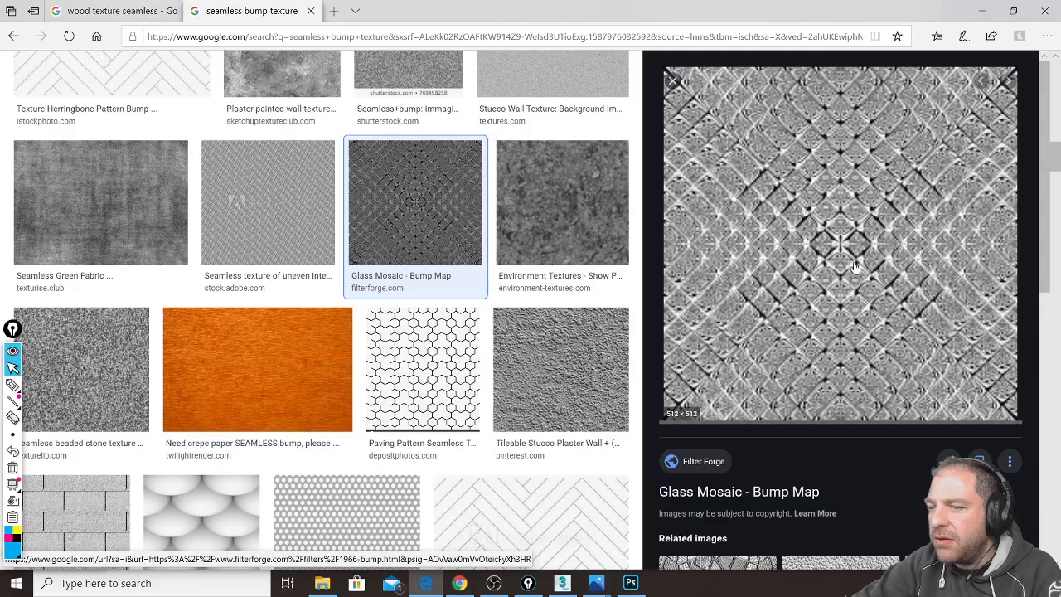
pyautogui.moveTo(855, 267); pyautogui.dragTo(858, 377)
pyautogui.scroll(-5, 858, 365)
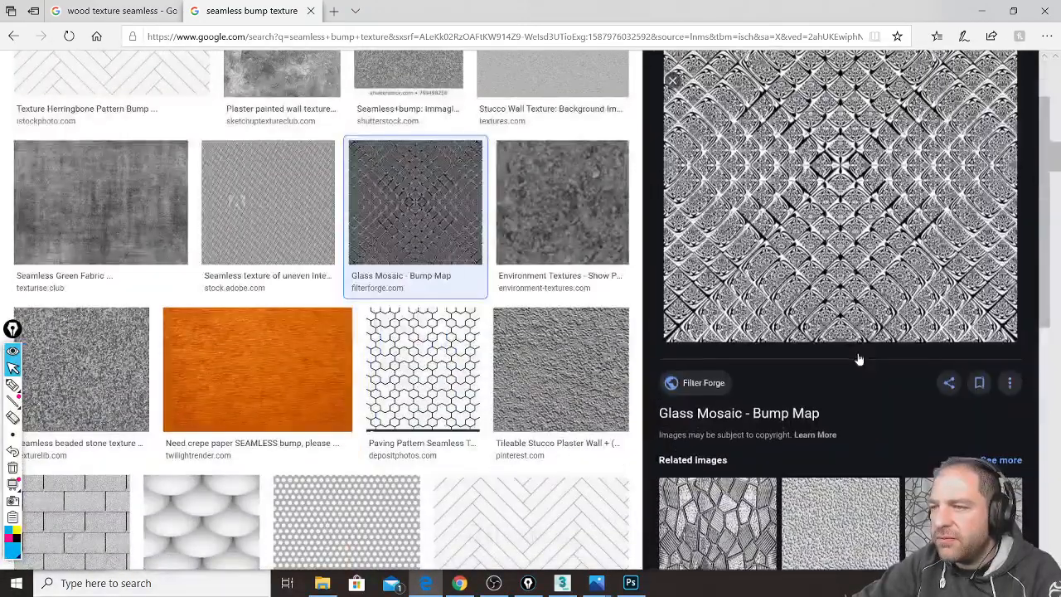
pyautogui.scroll(1, 857, 336)
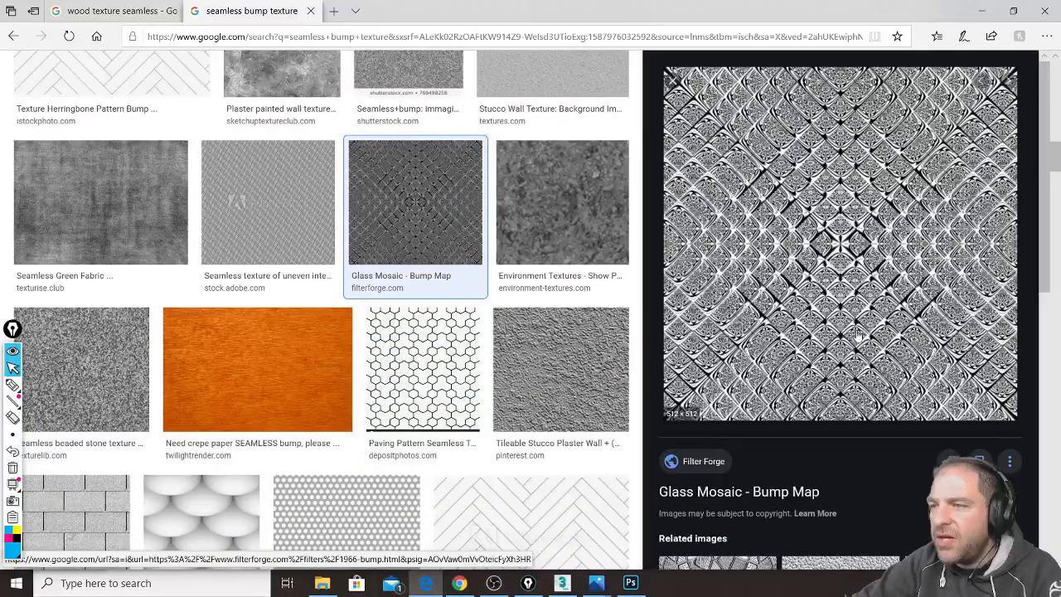
# Step: Save the Glass Mosaic preview as 1966-bump.jpg into Desktop\TEXTURES
pyautogui.rightClick(834, 214)
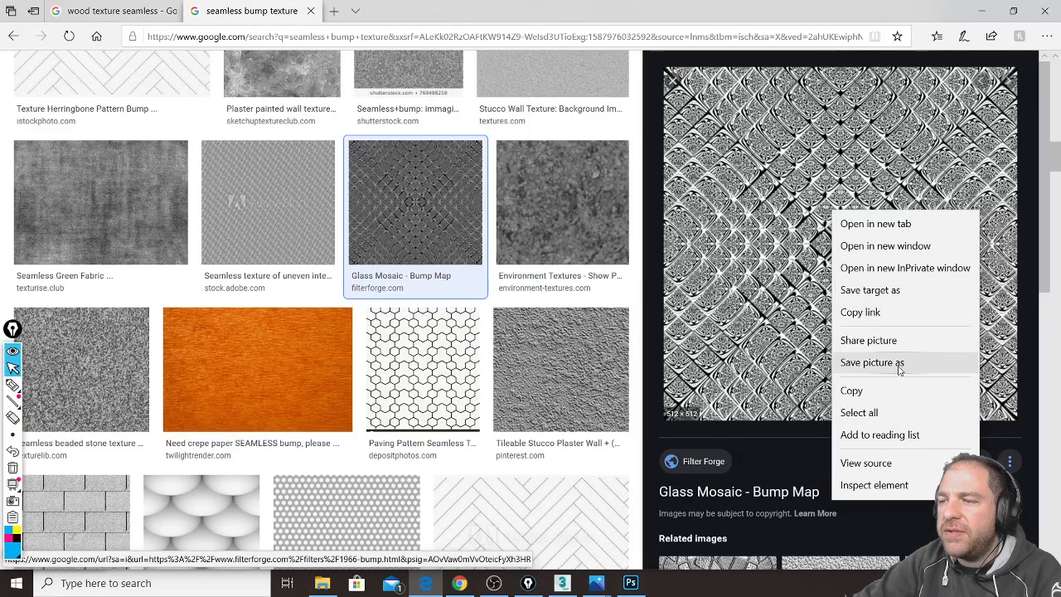
pyautogui.click(863, 364)
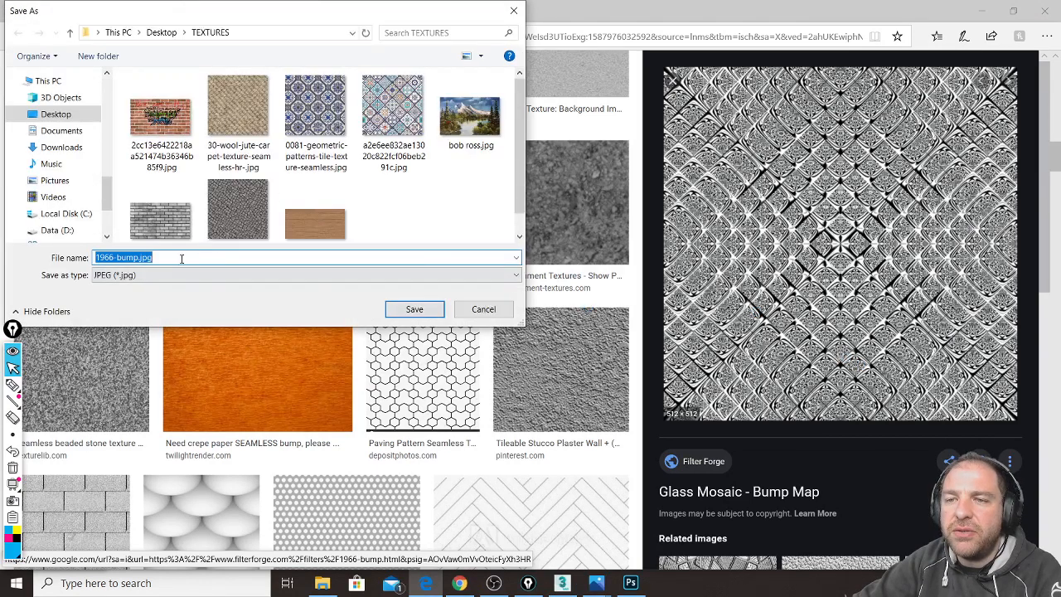
pyautogui.click(415, 309)
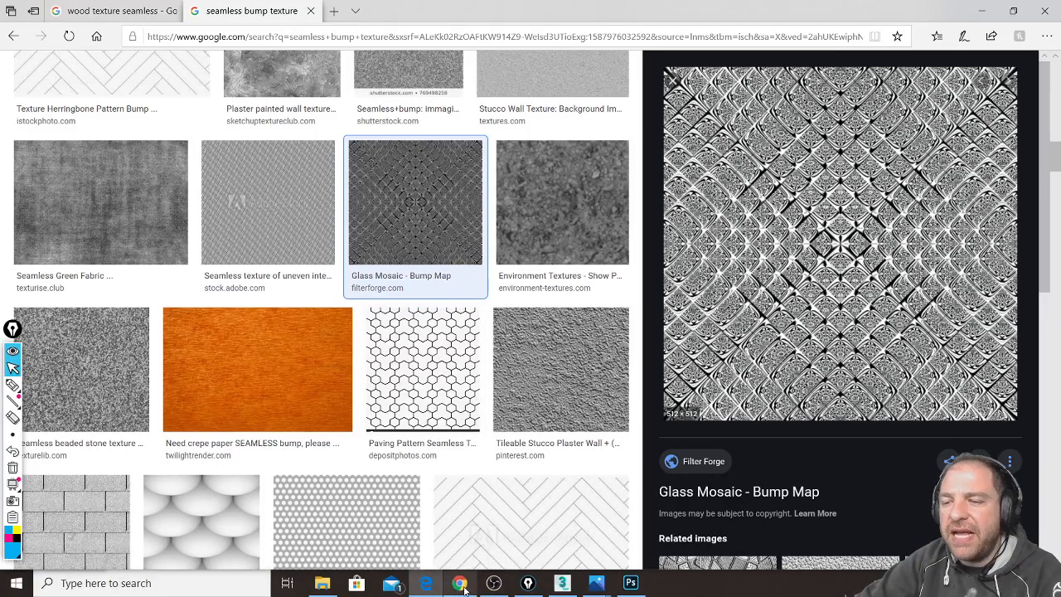
# Step: Minimize Edge to return to the 3ds Max material editor and bring the live chat forward
pyautogui.click(323, 583)
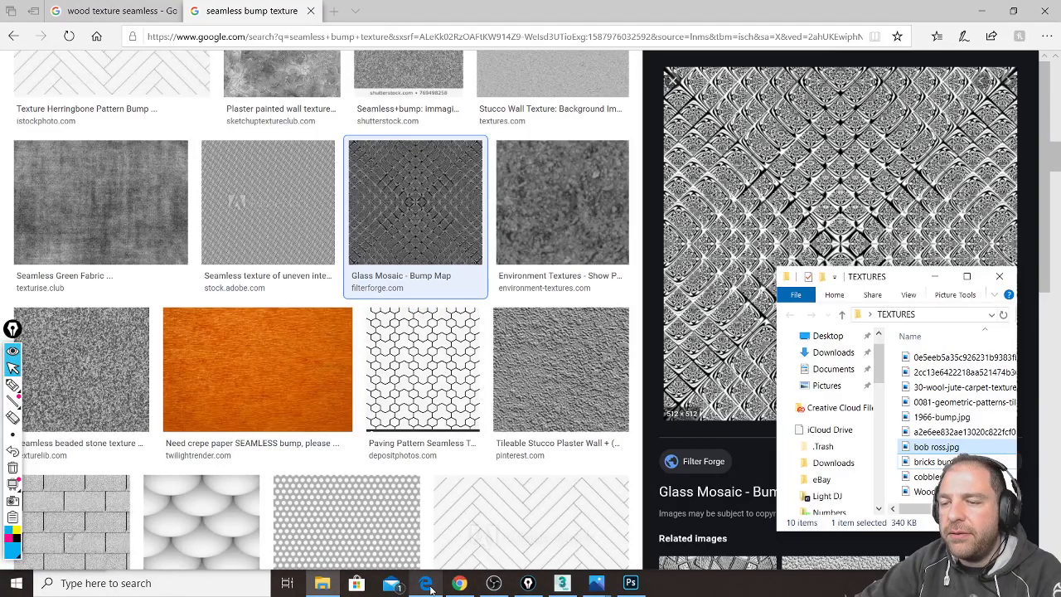
pyautogui.click(427, 585)
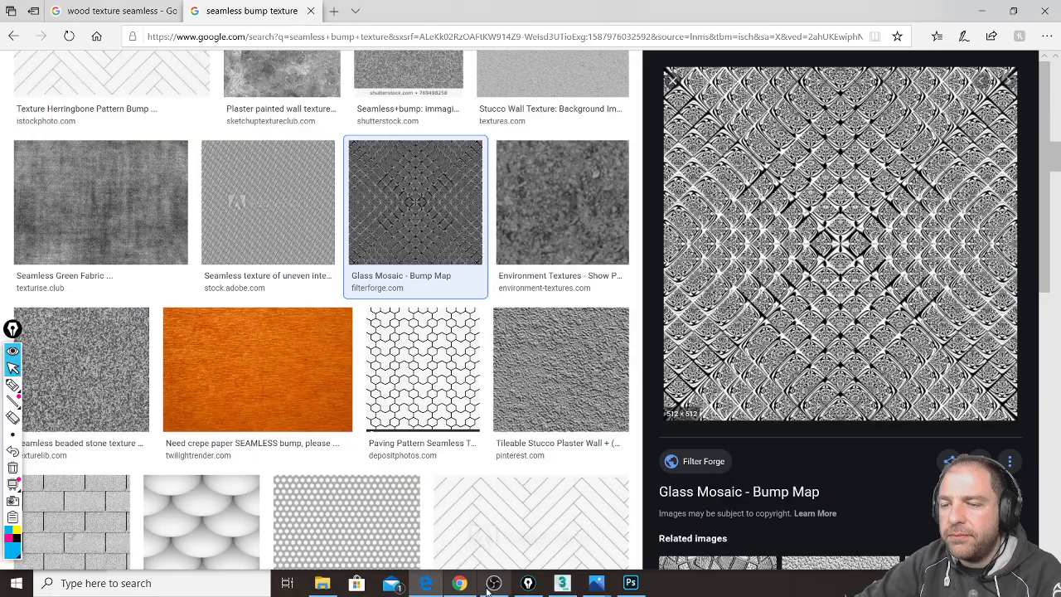
pyautogui.click(985, 10)
pyautogui.click(962, 6)
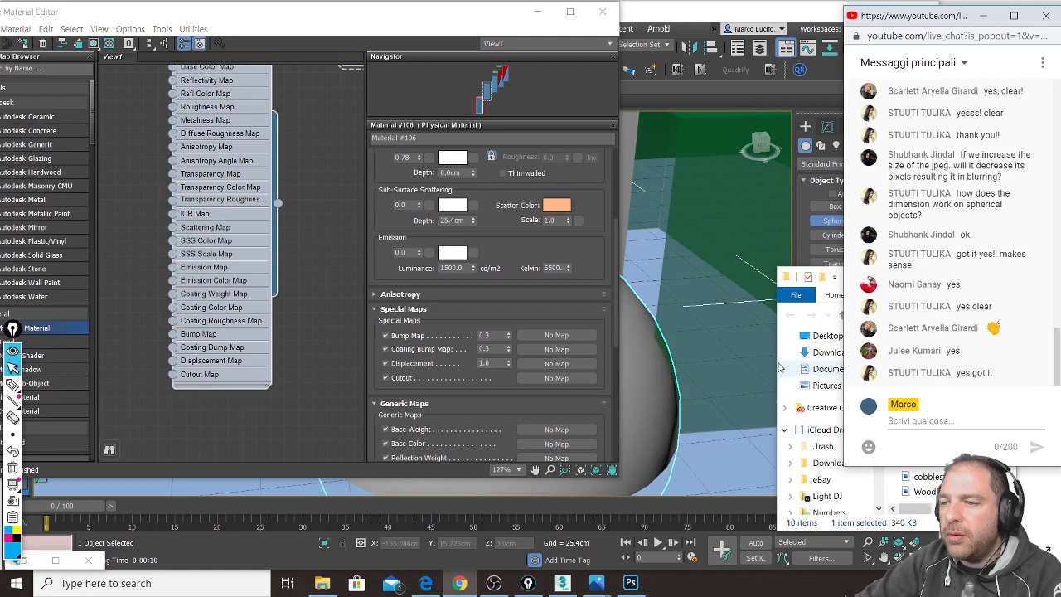
# Step: Drag 1966-bump.jpg from TEXTURES into the Slate editor as bitmap node Map #32 and open it
pyautogui.click(930, 492)
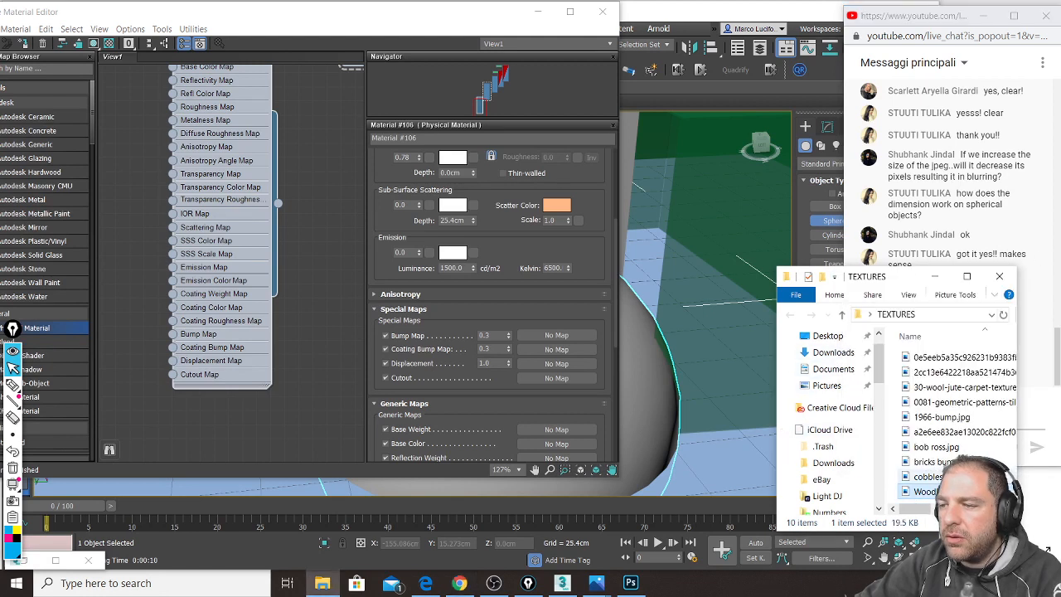
pyautogui.click(940, 417)
pyautogui.moveTo(959, 419); pyautogui.dragTo(119, 334)
pyautogui.moveTo(307, 305); pyautogui.dragTo(375, 312, button='middle')
pyautogui.moveTo(179, 330); pyautogui.dragTo(152, 335)
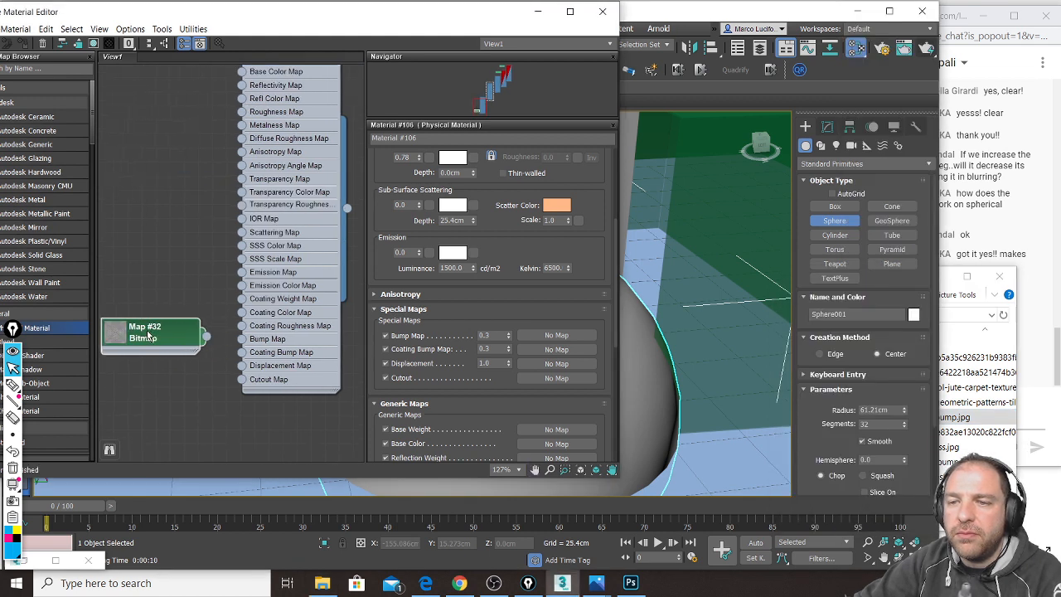
pyautogui.doubleClick(142, 340)
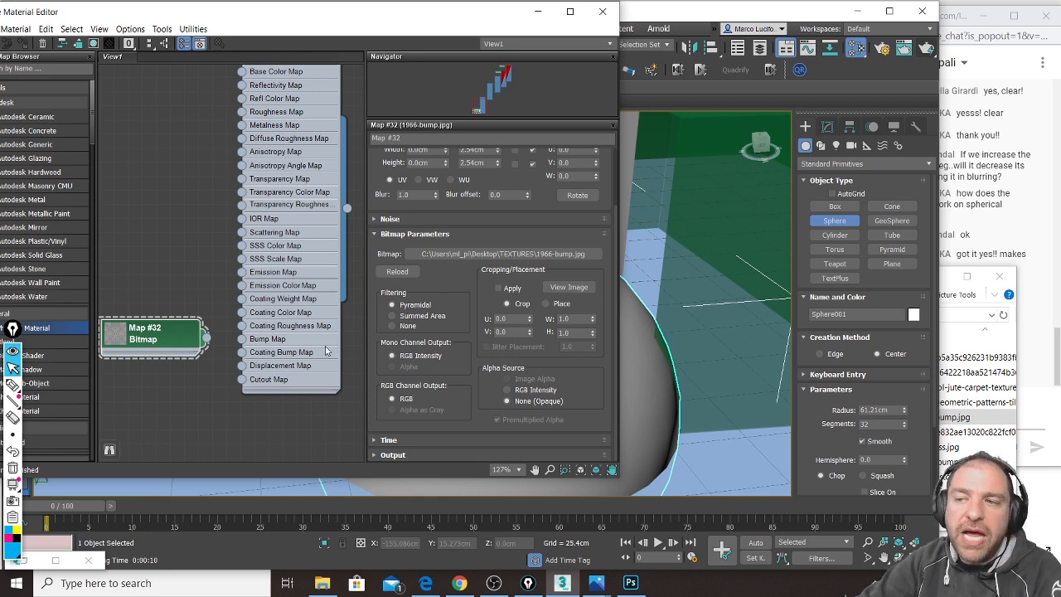
# Step: Set Map #32's tile size to 20 cm width and 20 cm height
pyautogui.scroll(1, 439, 353)
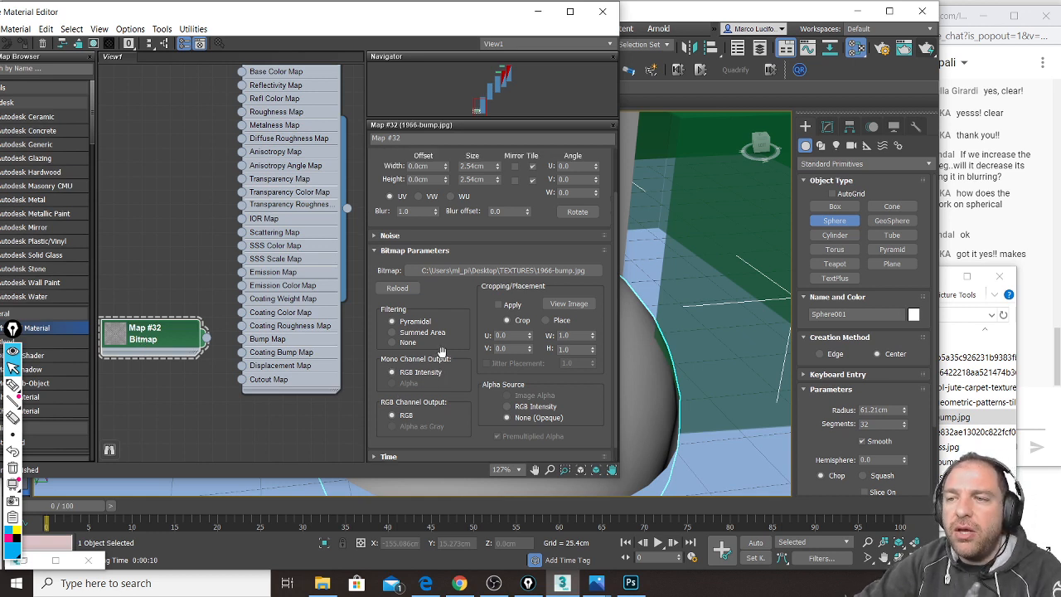
pyautogui.click(489, 167)
pyautogui.write('20')
pyautogui.press('Tab')
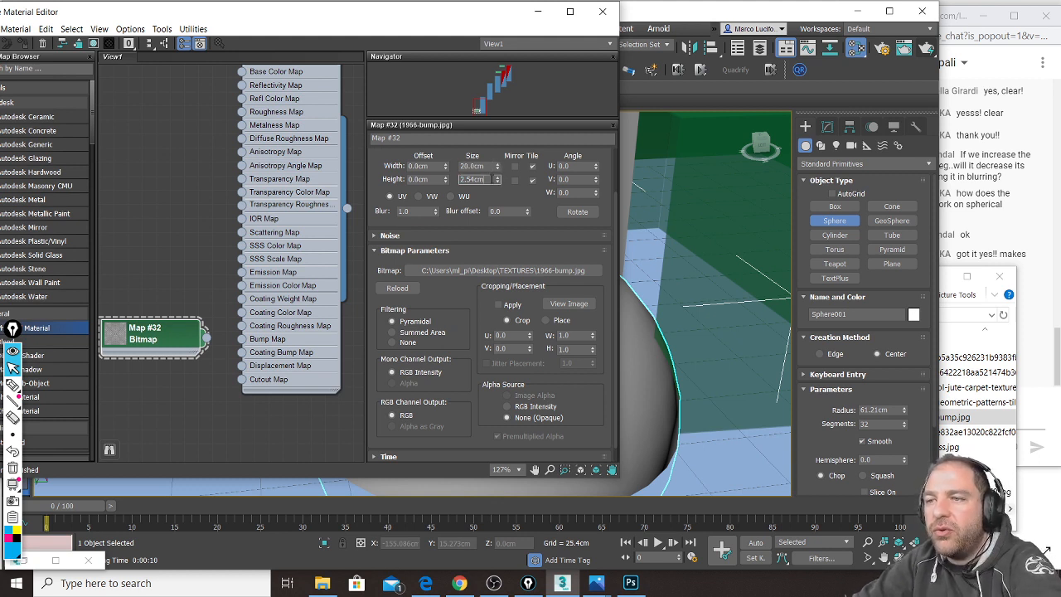
pyautogui.write('2')
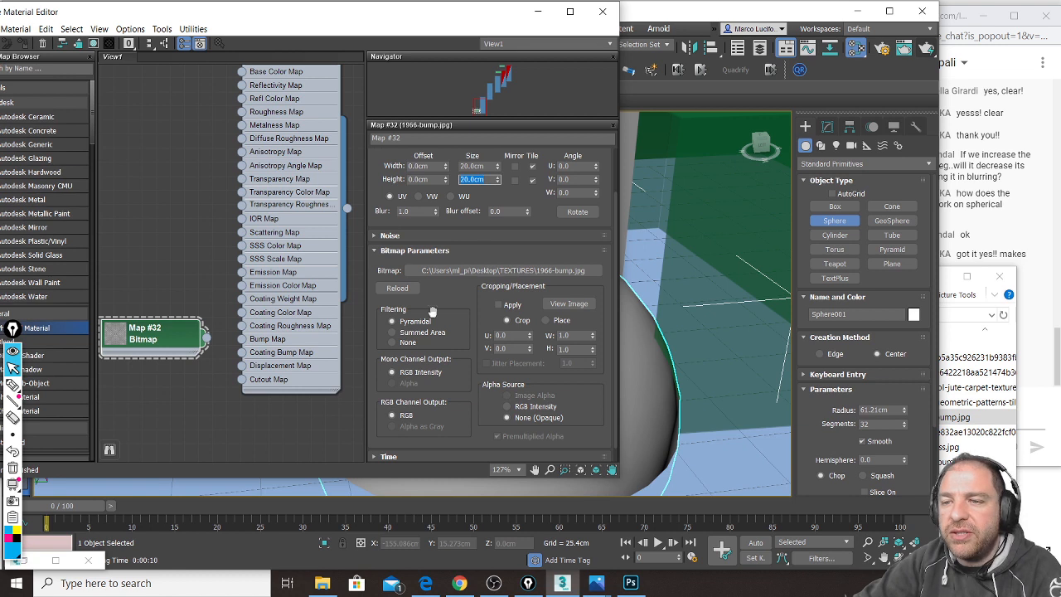
# Step: Wire Map #32 into Material #106's Bump Map input
pyautogui.moveTo(183, 334); pyautogui.dragTo(241, 342)
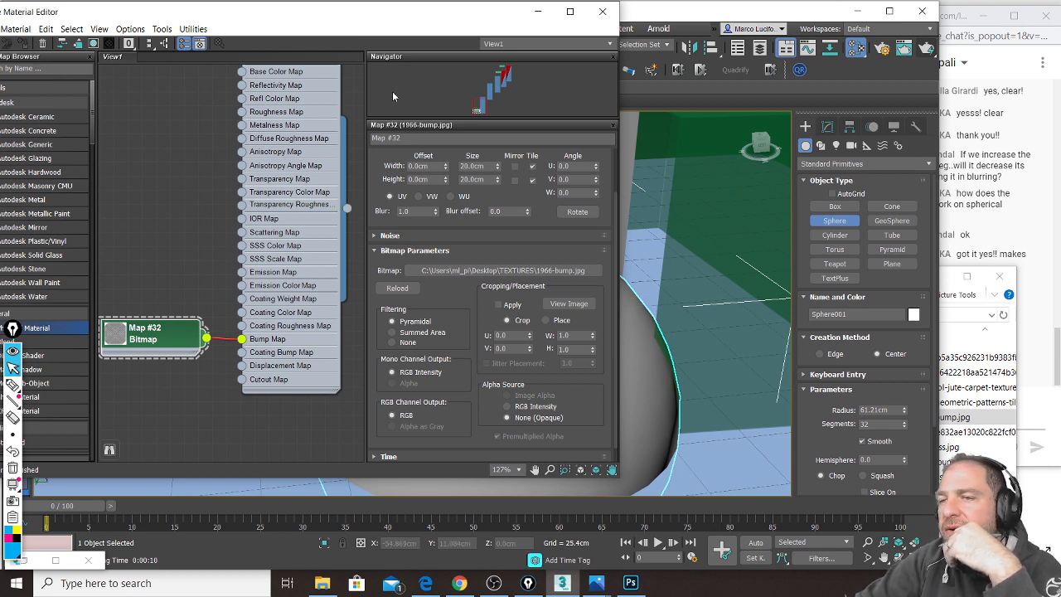
pyautogui.click(676, 15)
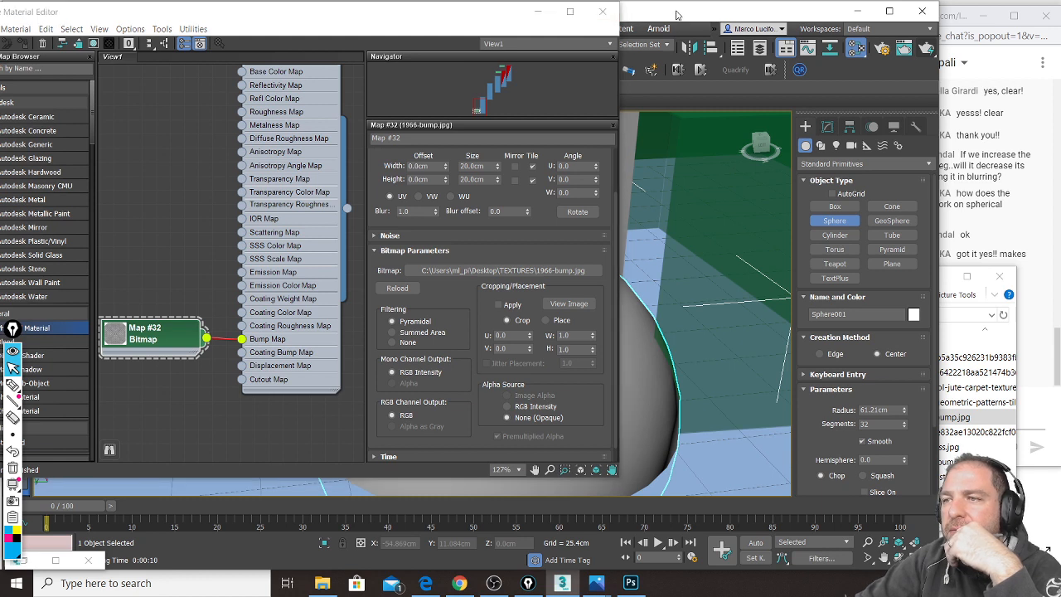
pyautogui.moveTo(475, 16); pyautogui.dragTo(363, 17)
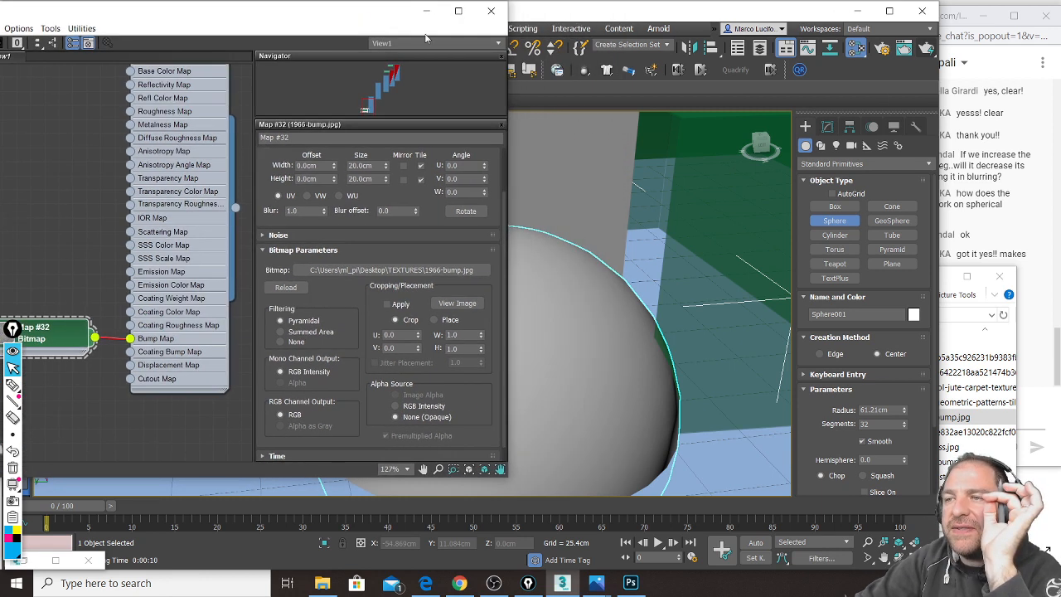
pyautogui.click(908, 53)
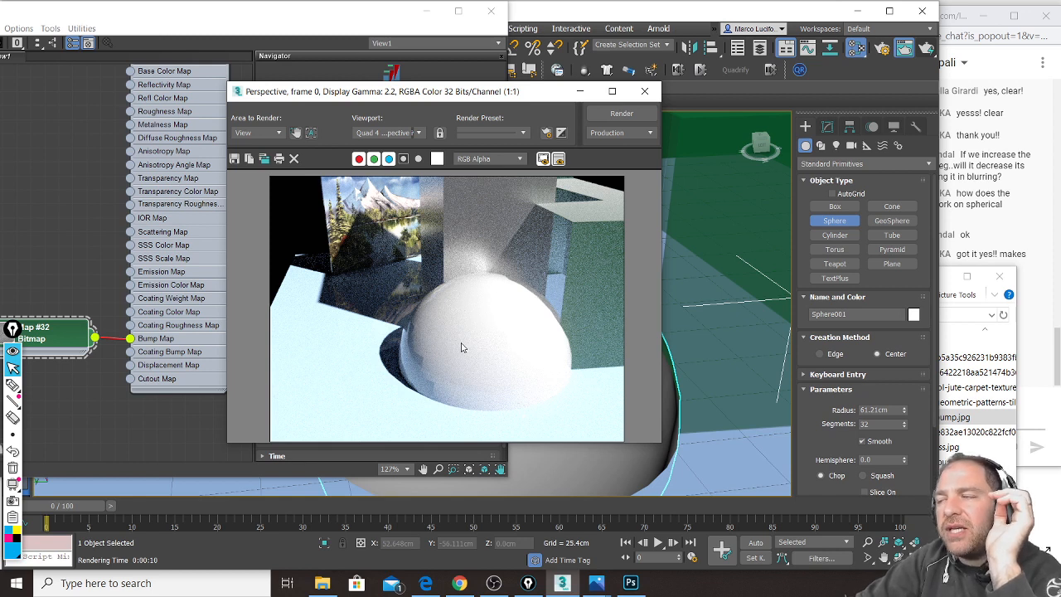
pyautogui.click(930, 50)
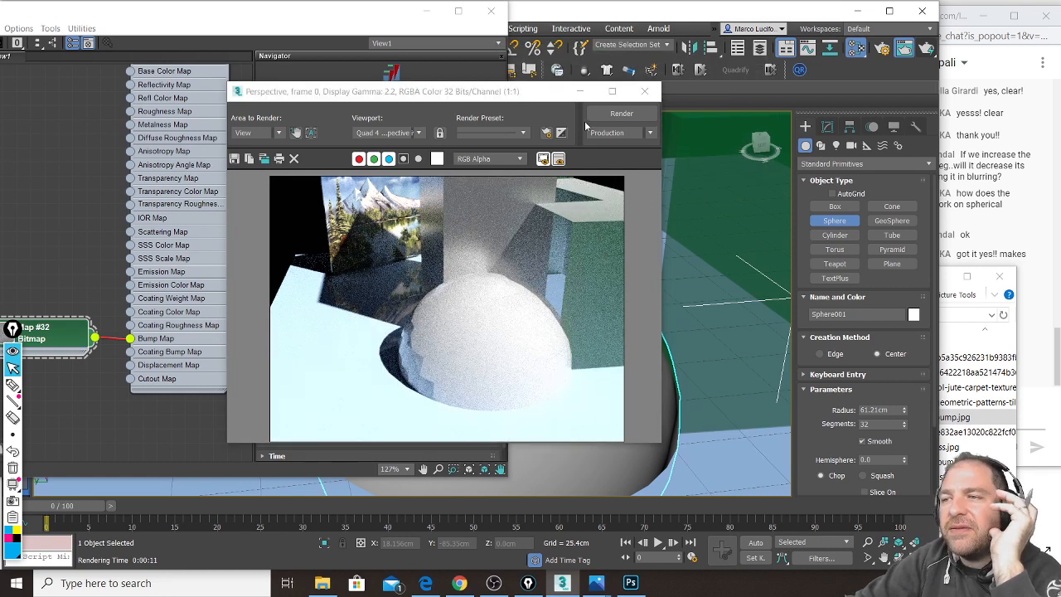
pyautogui.click(580, 93)
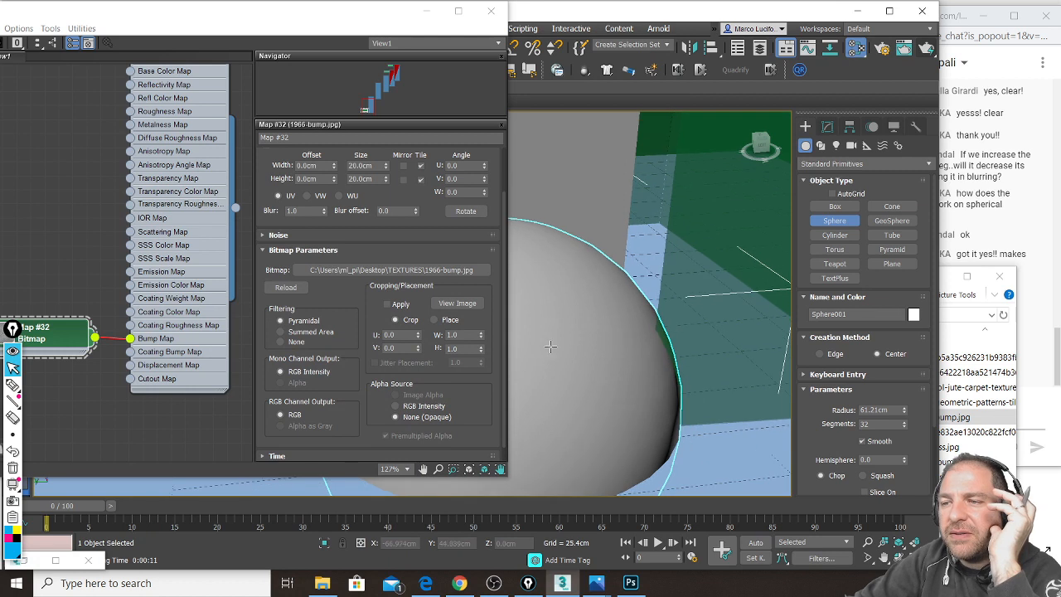
pyautogui.scroll(6, 566, 319)
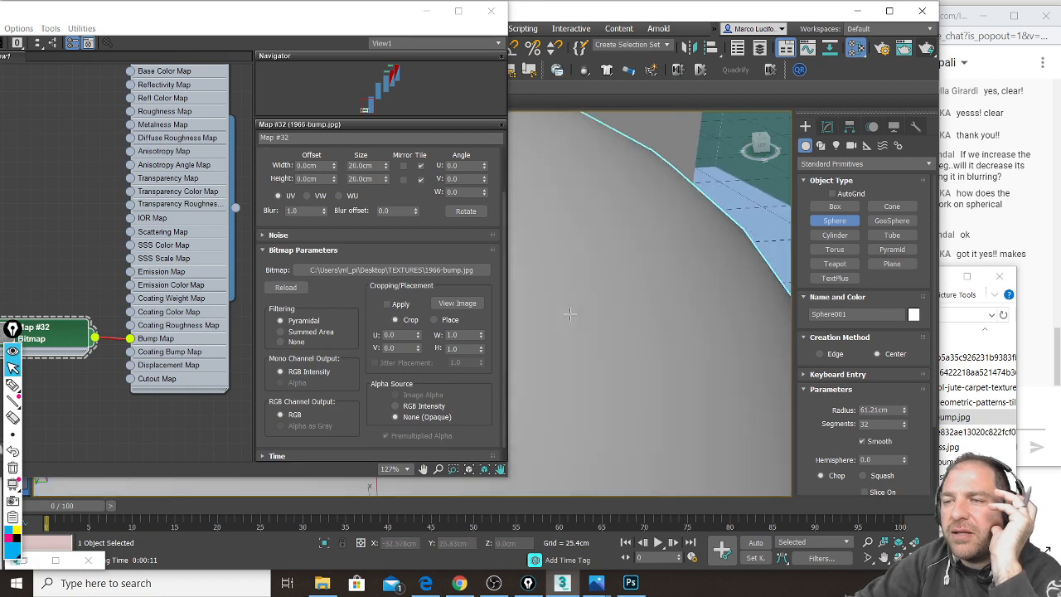
pyautogui.click(929, 49)
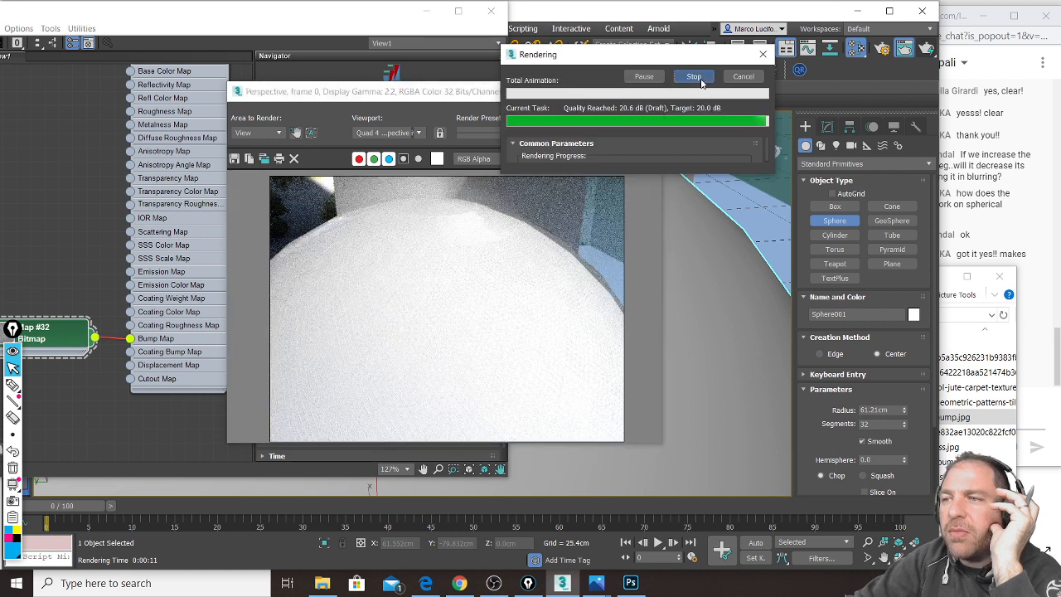
pyautogui.click(644, 91)
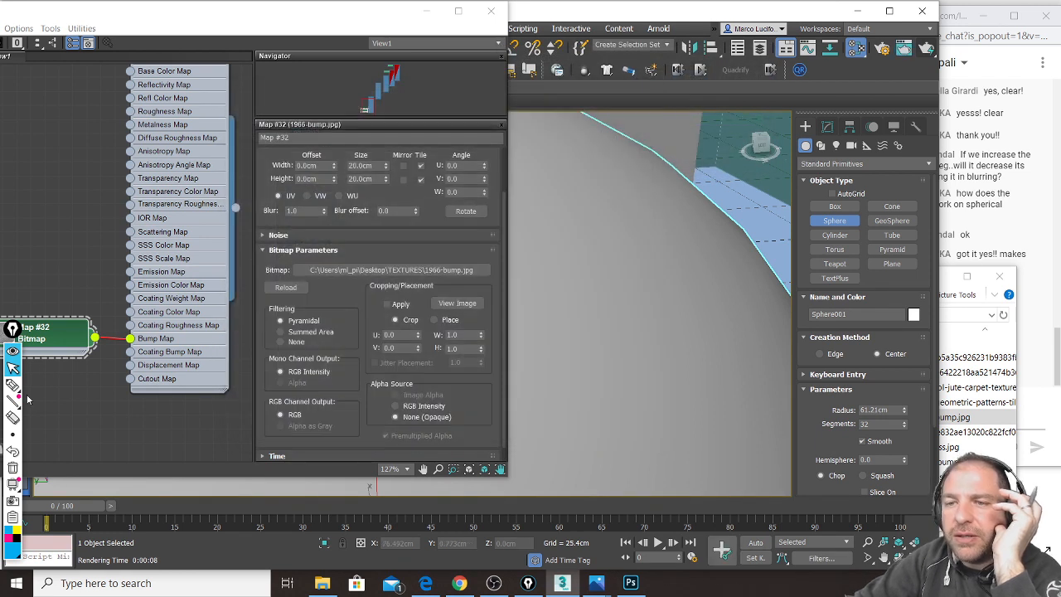
# Step: Set Map #32's tile width and height to 60 cm
pyautogui.click(375, 169)
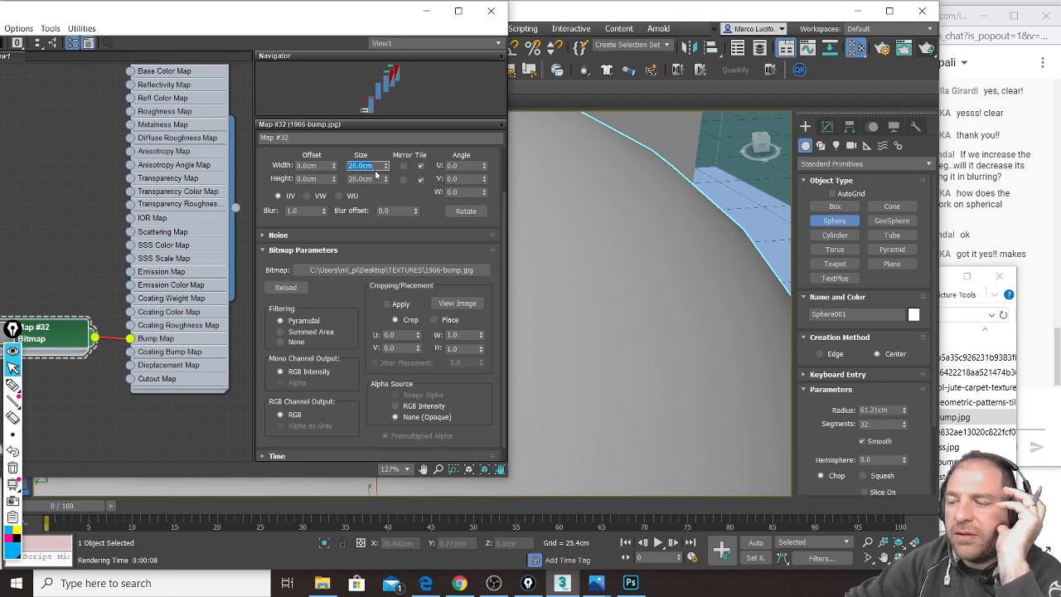
pyautogui.write('60')
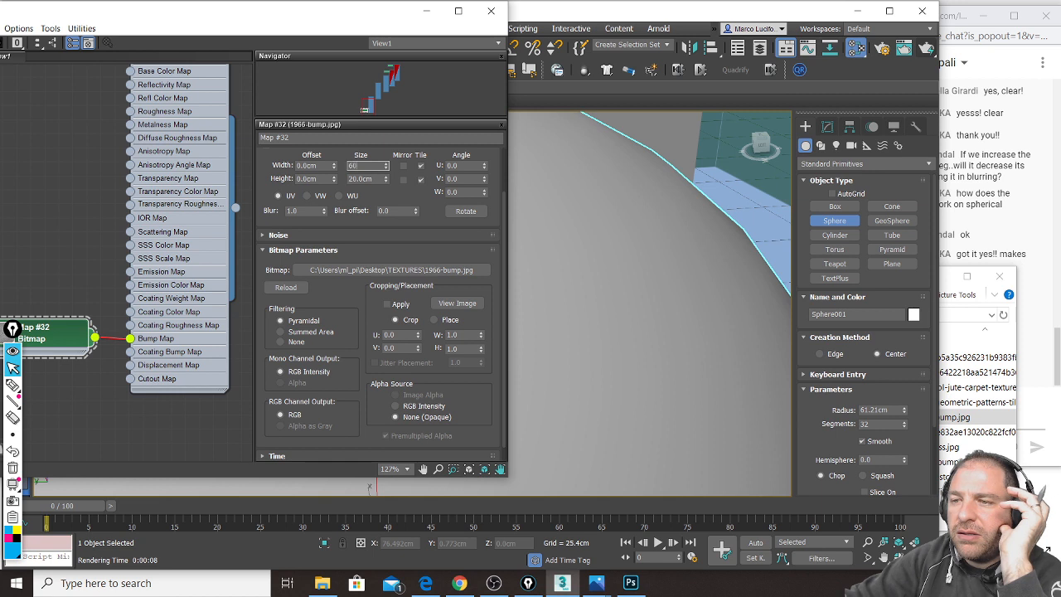
pyautogui.click(381, 177)
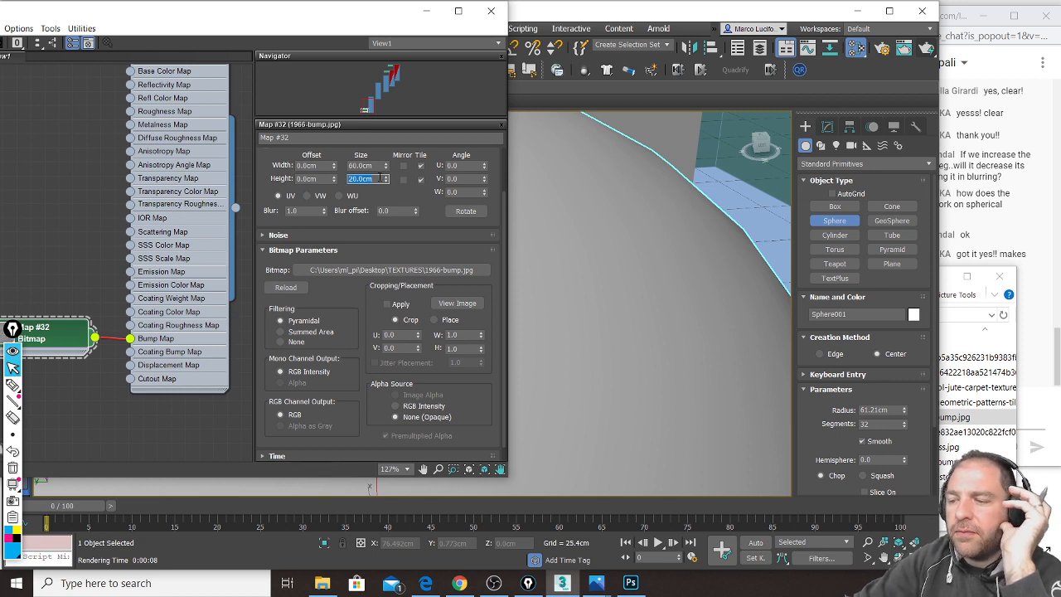
pyautogui.write('60')
pyautogui.press('Return')
# Step: Render the sphere with the 60 cm tiles, then return to the browser's bump texture results
pyautogui.click(932, 48)
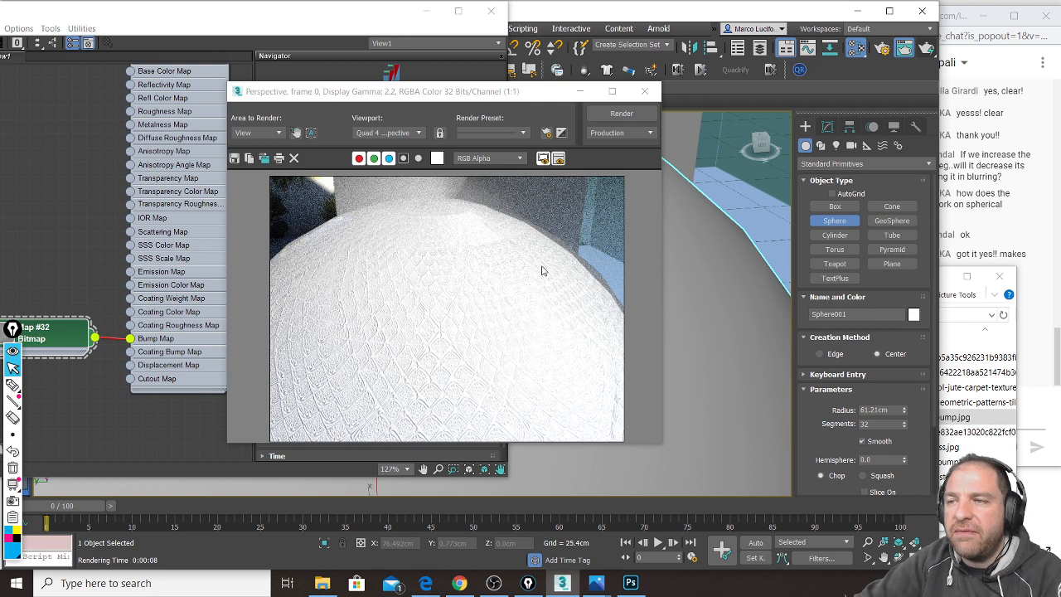
pyautogui.click(645, 91)
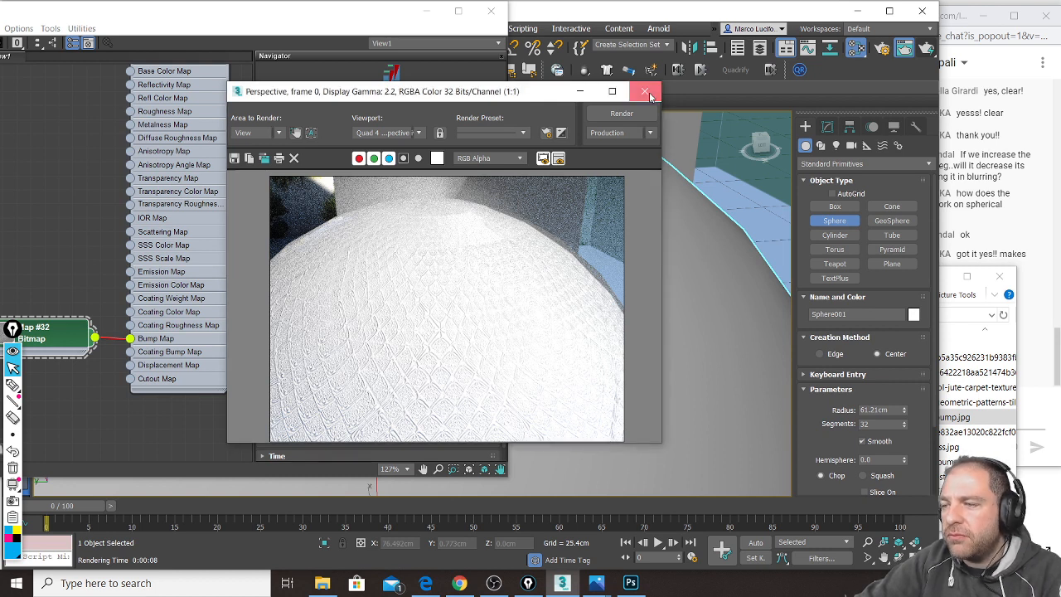
pyautogui.click(1057, 349)
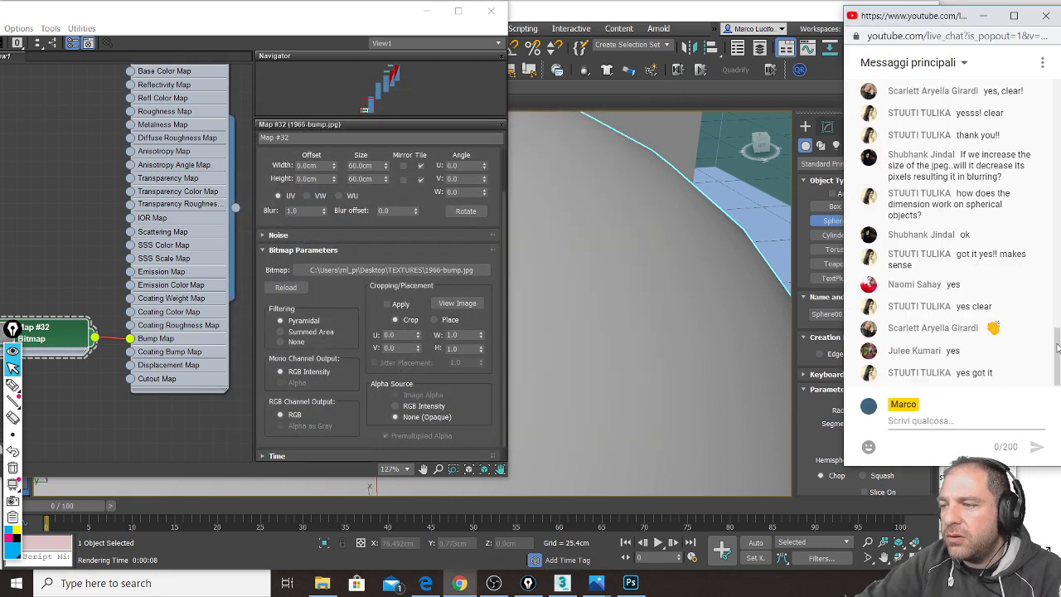
pyautogui.click(322, 583)
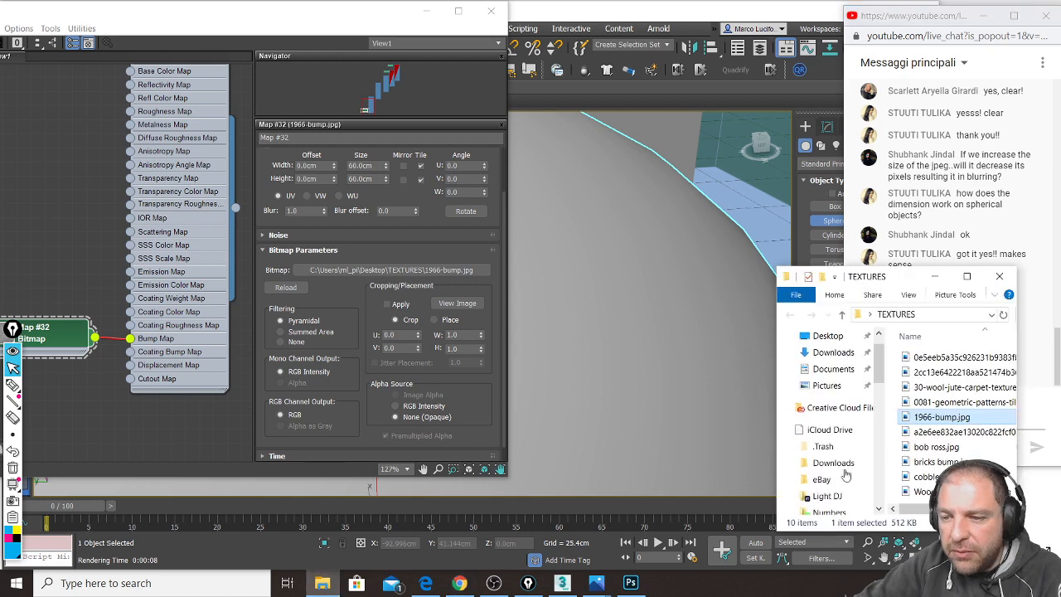
pyautogui.click(425, 583)
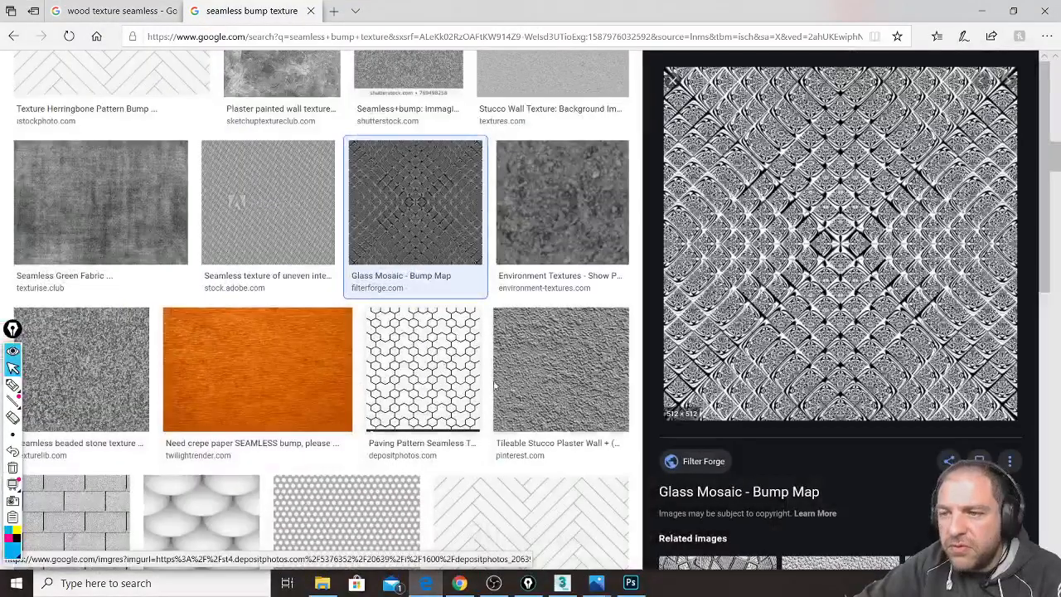
pyautogui.scroll(-3, 481, 356)
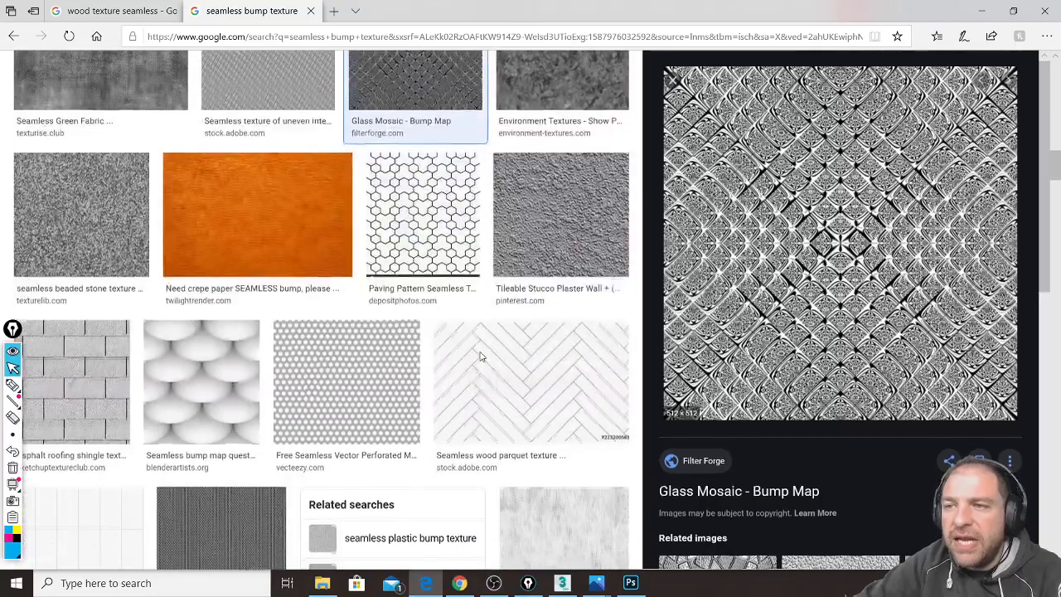
pyautogui.scroll(-4, 480, 357)
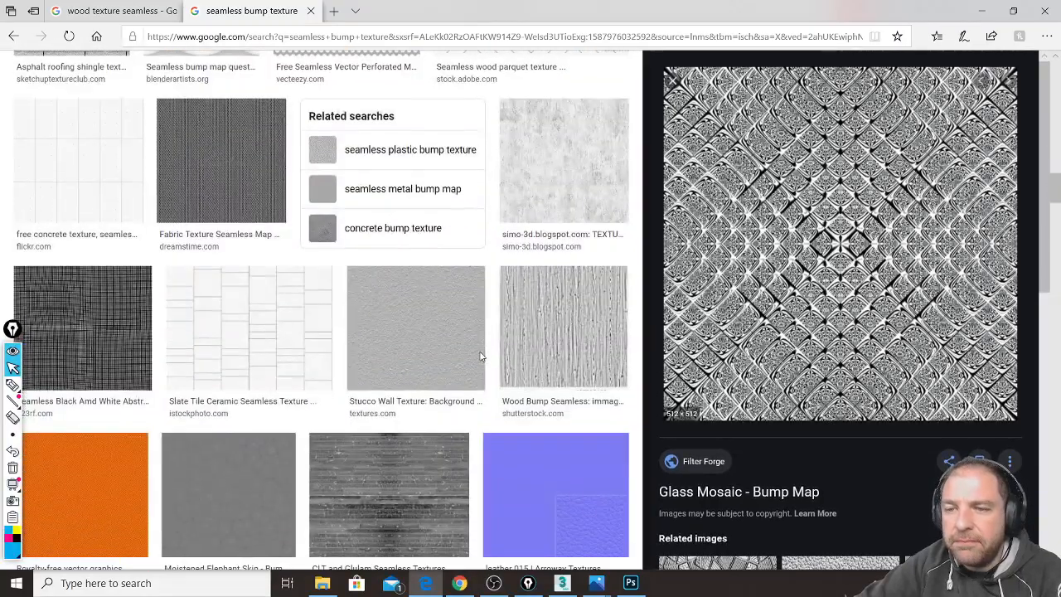
pyautogui.scroll(-3, 481, 357)
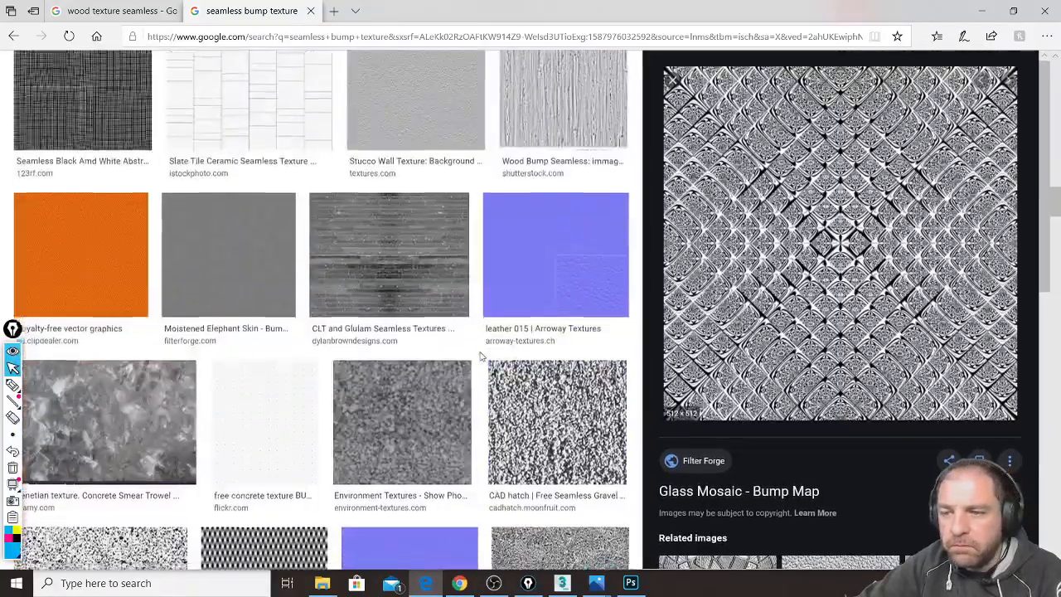
pyautogui.scroll(-3, 481, 356)
pyautogui.scroll(-3, 481, 357)
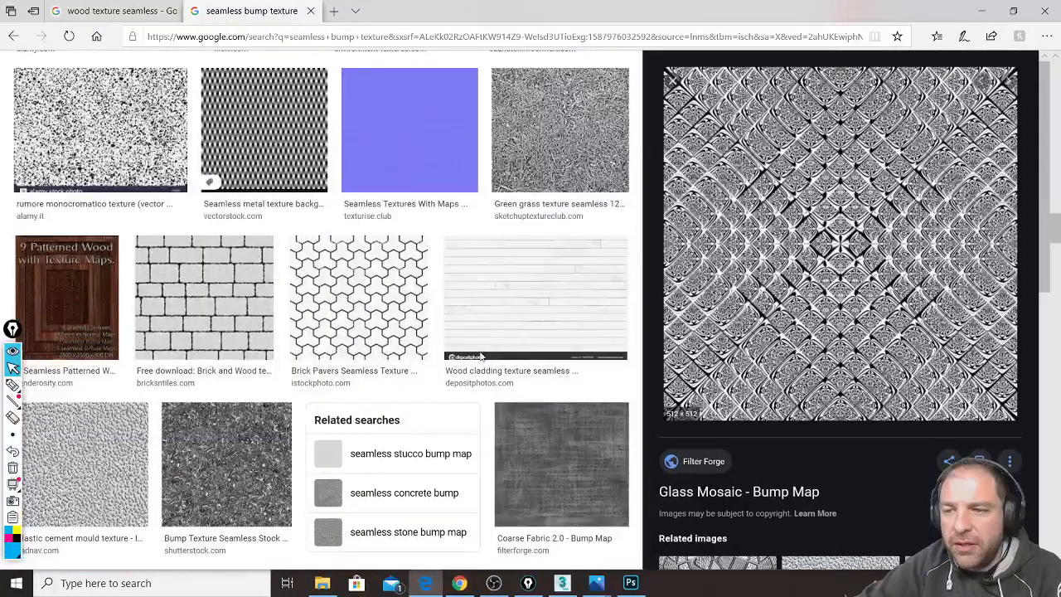
pyautogui.click(358, 303)
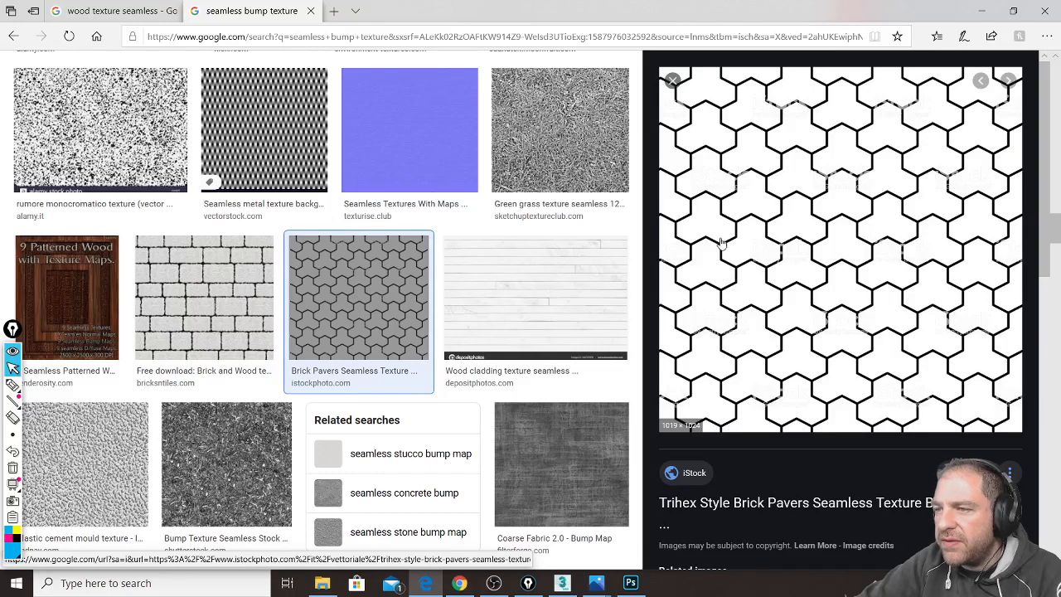
pyautogui.rightClick(855, 234)
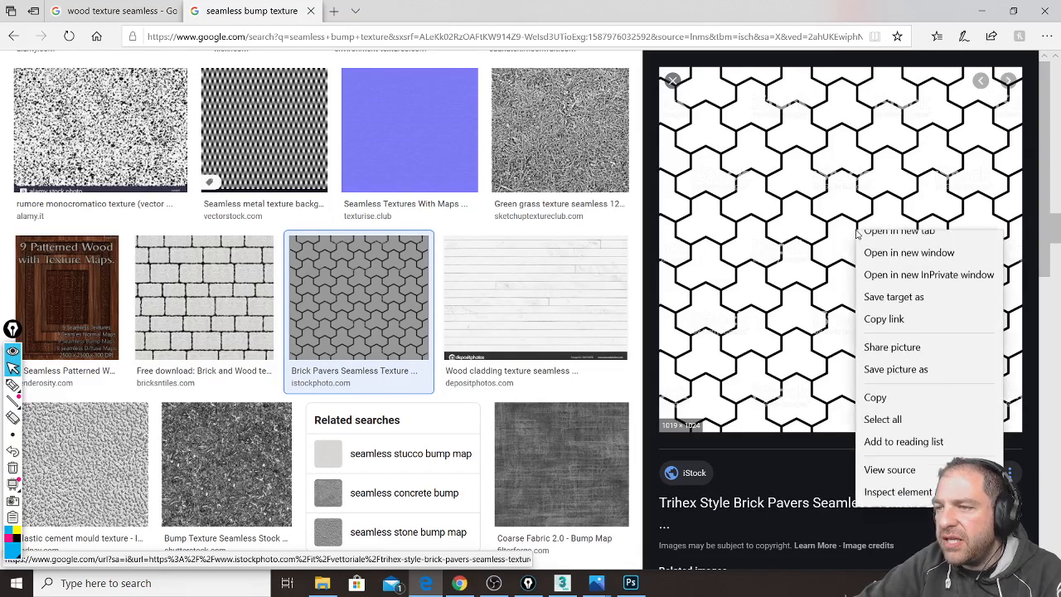
pyautogui.click(911, 384)
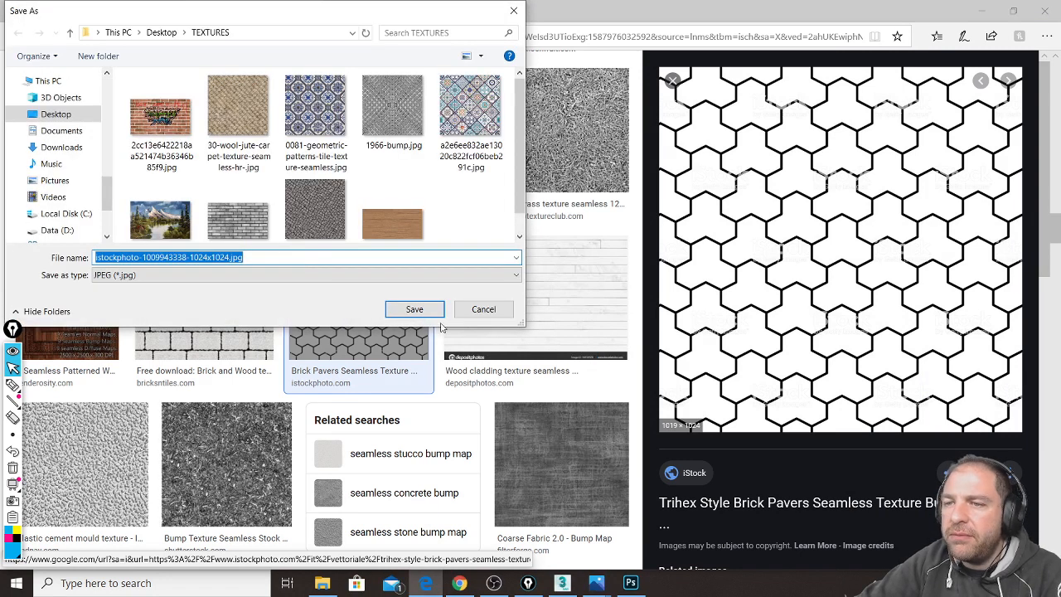
pyautogui.click(419, 313)
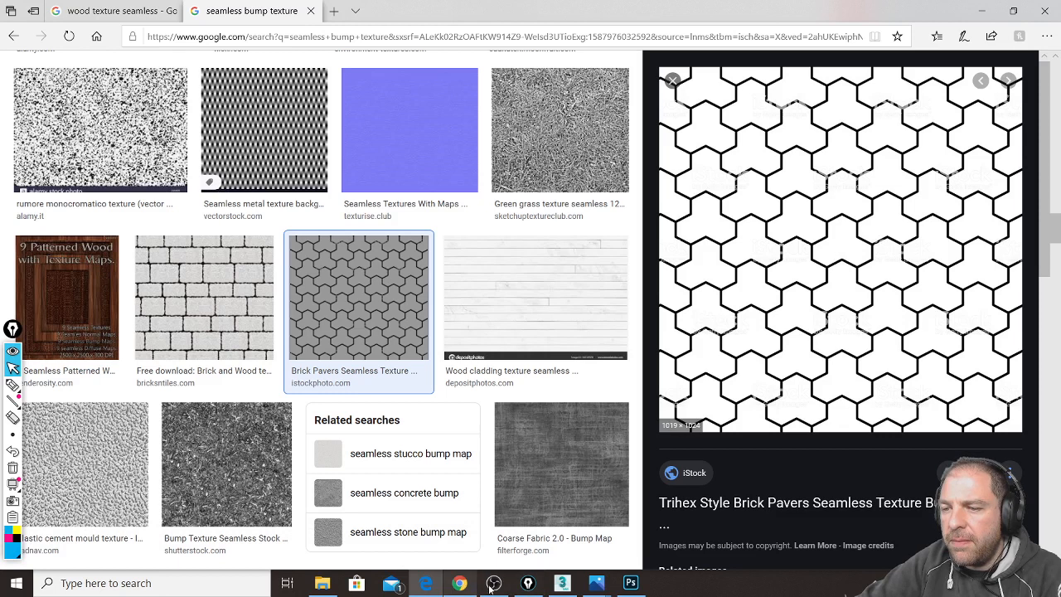
pyautogui.click(331, 588)
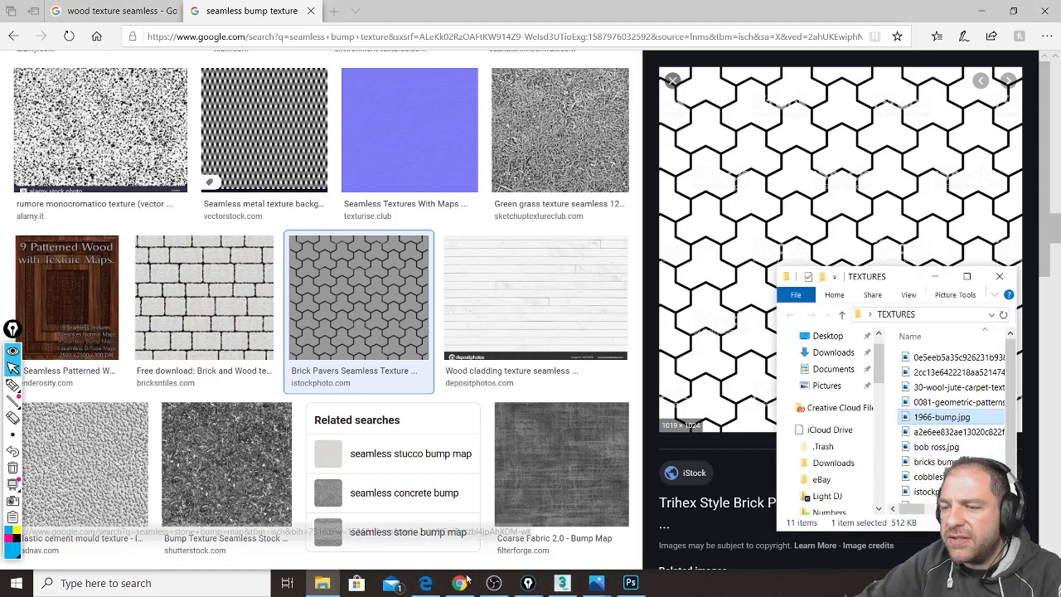
pyautogui.click(563, 583)
# Step: Import the brick pavers image as bitmap Map #33 sized 60 cm by 60 cm
pyautogui.click(954, 492)
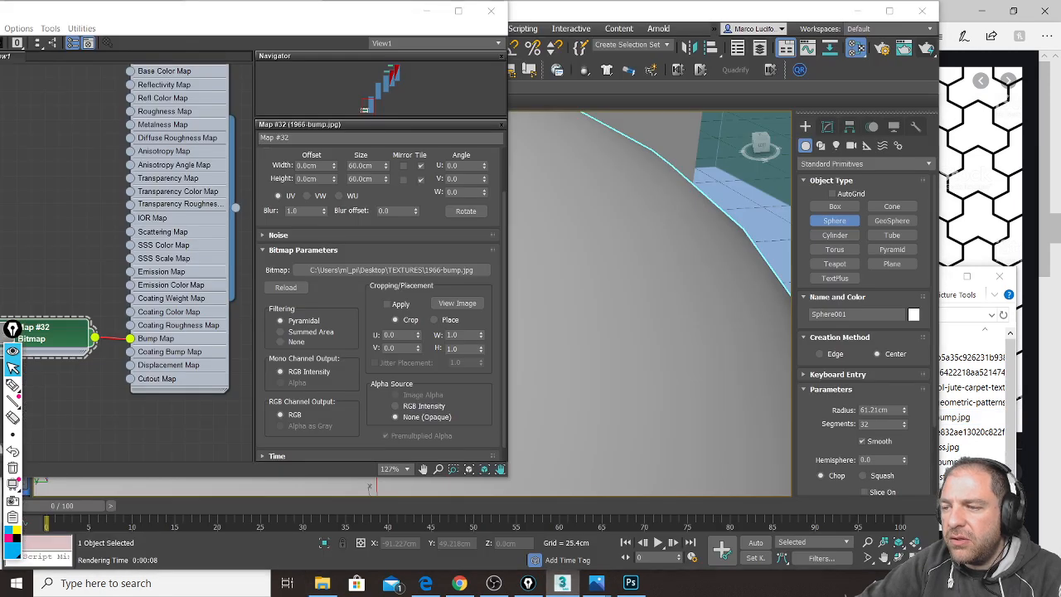
pyautogui.moveTo(953, 492); pyautogui.dragTo(50, 292)
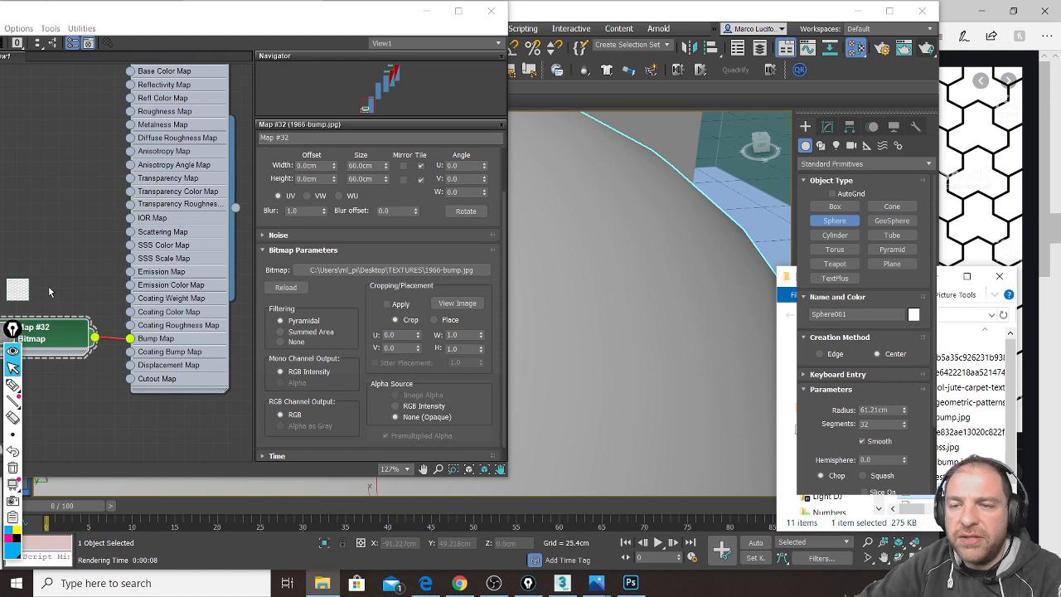
pyautogui.doubleClick(53, 292)
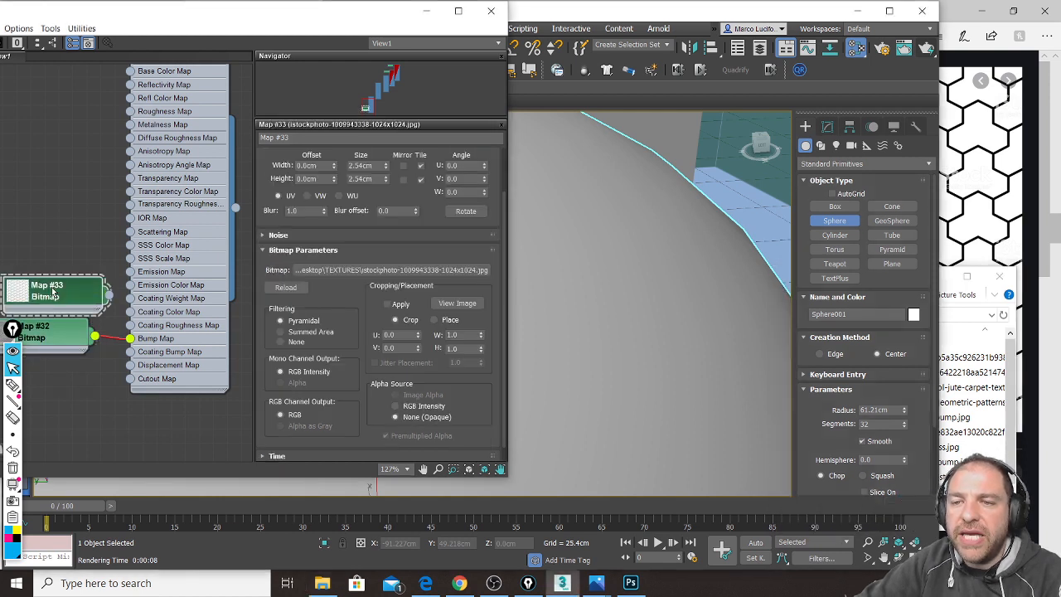
pyautogui.doubleClick(371, 165)
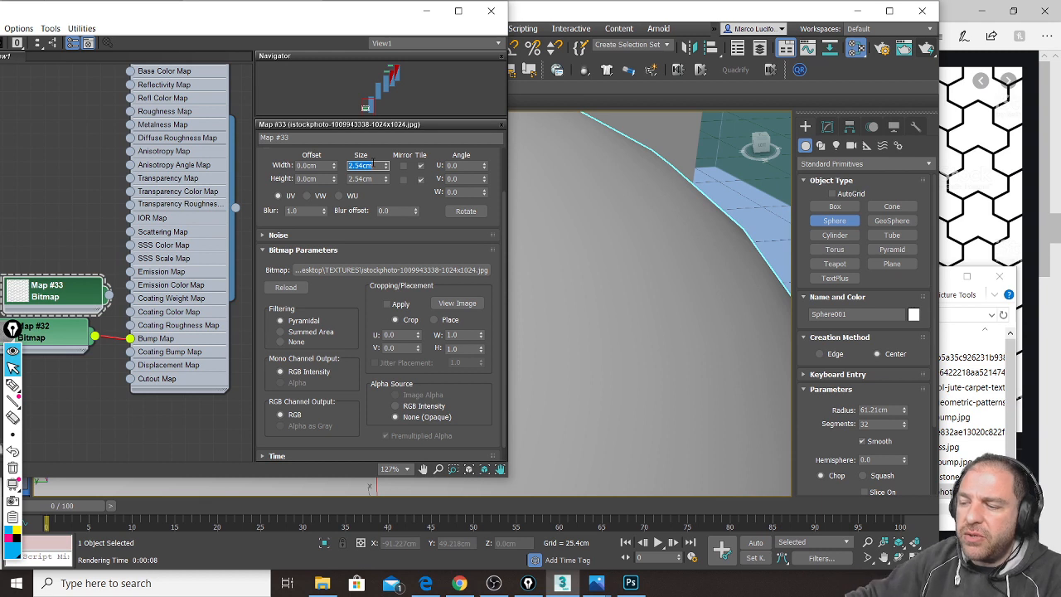
pyautogui.write('60')
pyautogui.press('Tab')
pyautogui.write('60')
pyautogui.press('Return')
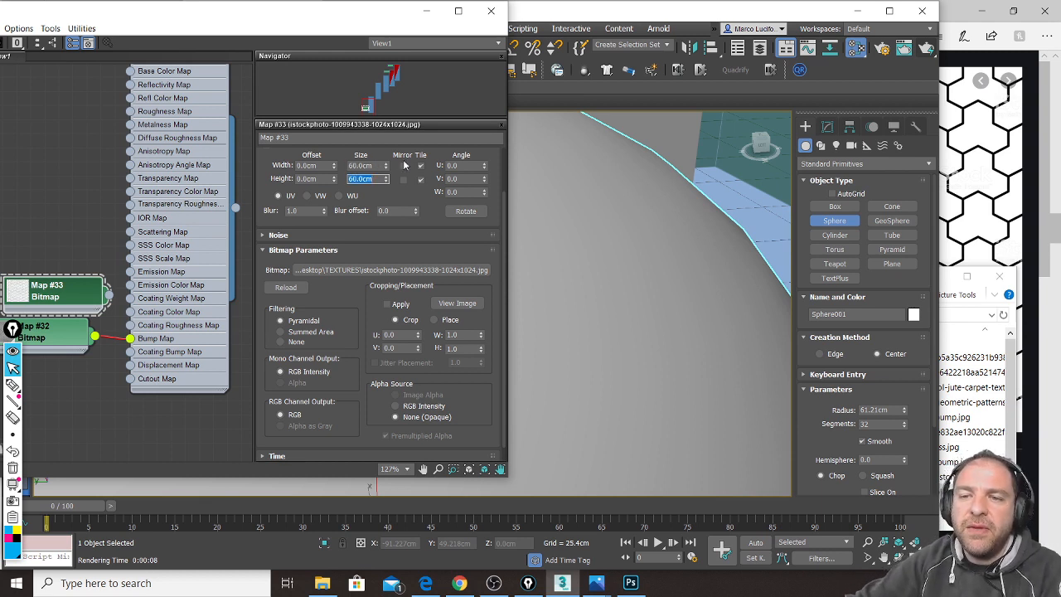
# Step: Delete the old Map #32 bitmap and place Map #33 in the Bump Map input
pyautogui.click(77, 330)
pyautogui.moveTo(76, 330); pyautogui.dragTo(95, 337, button='middle')
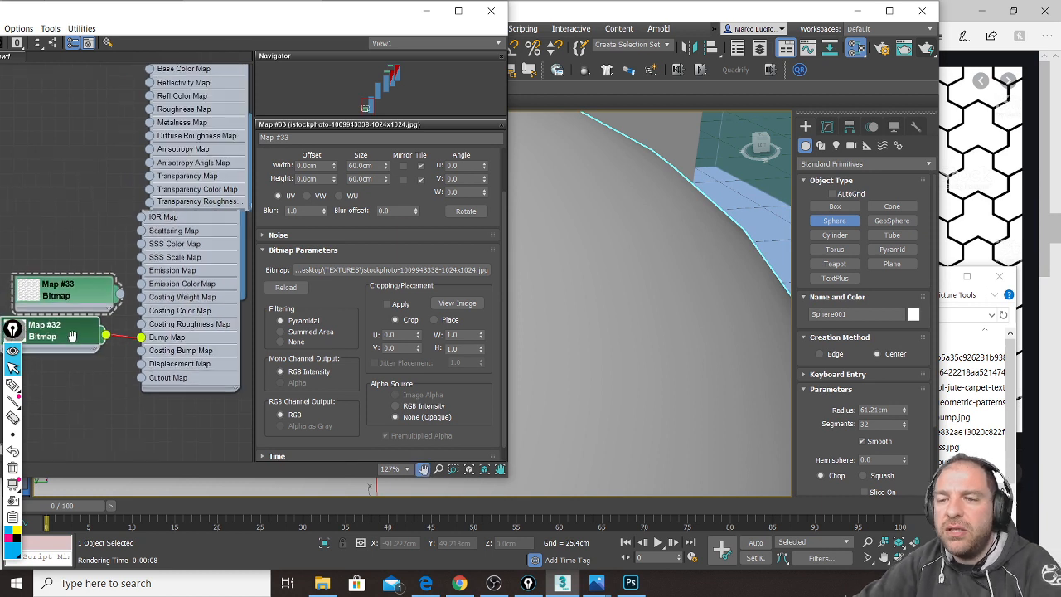
pyautogui.press('Delete')
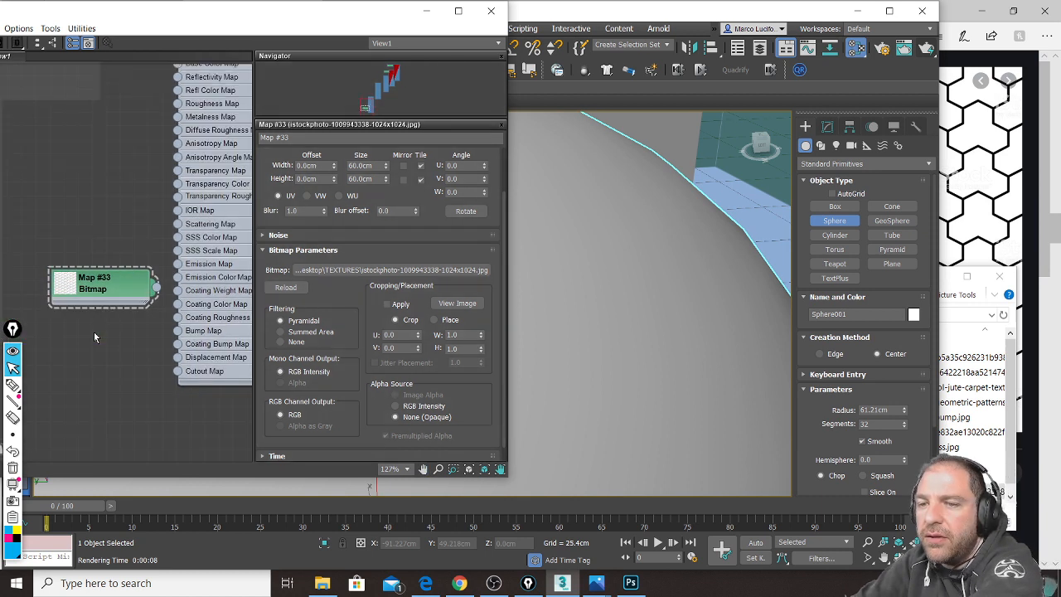
pyautogui.moveTo(114, 289); pyautogui.dragTo(177, 330)
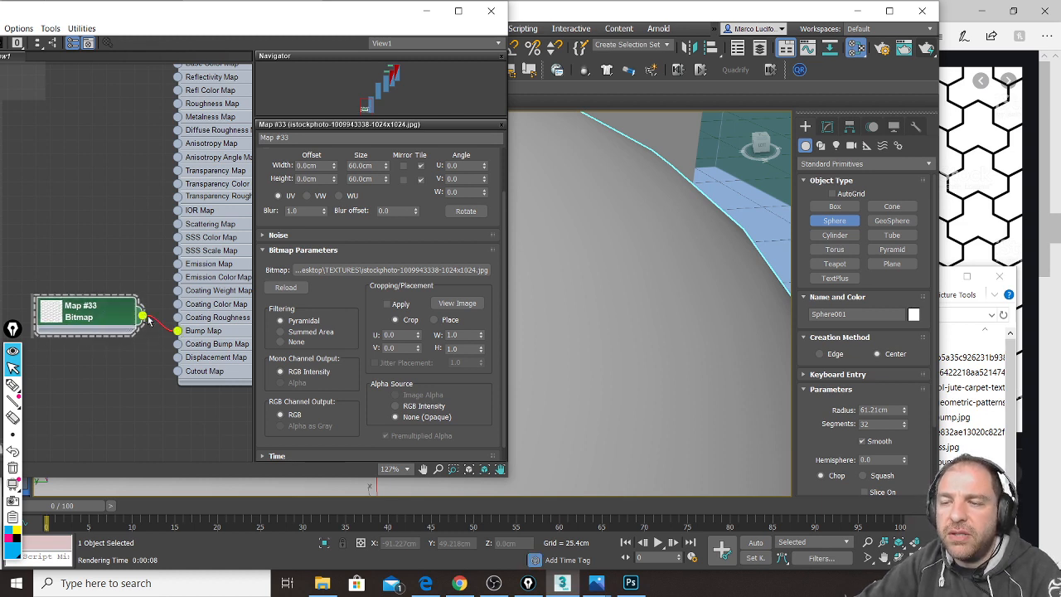
pyautogui.moveTo(224, 232); pyautogui.dragTo(113, 271, button='middle')
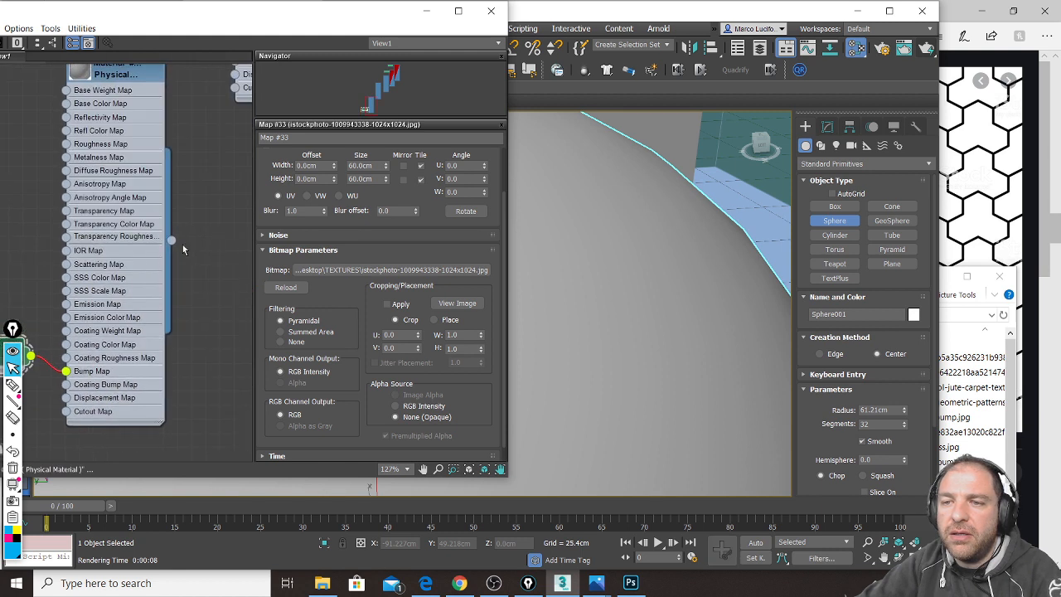
# Step: Close the Slate editor, frame the sphere, and render it with the Trihex paver bump
pyautogui.click(495, 12)
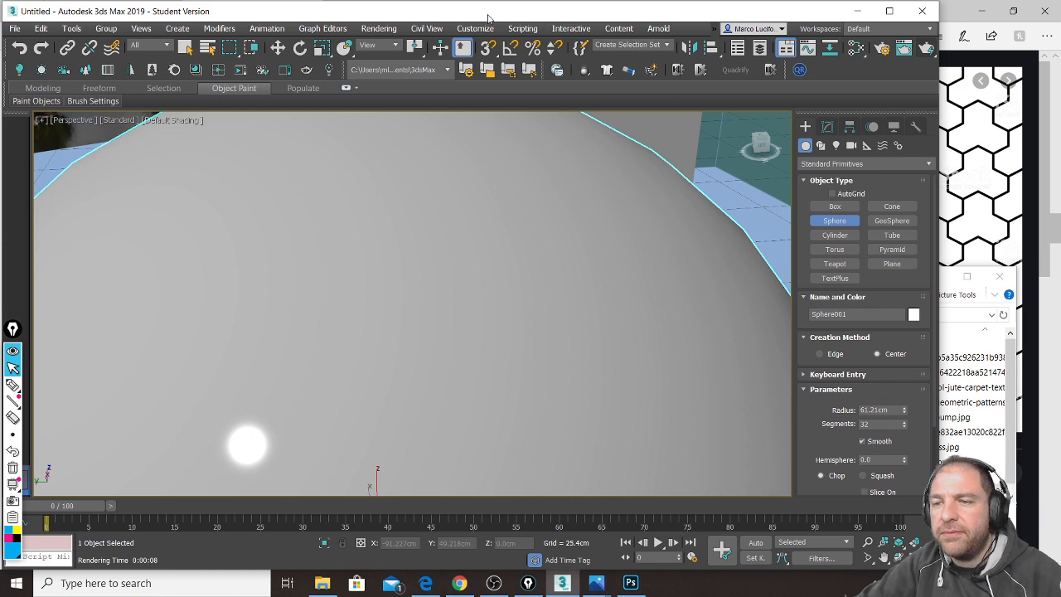
pyautogui.moveTo(469, 276); pyautogui.dragTo(475, 262, button='middle')
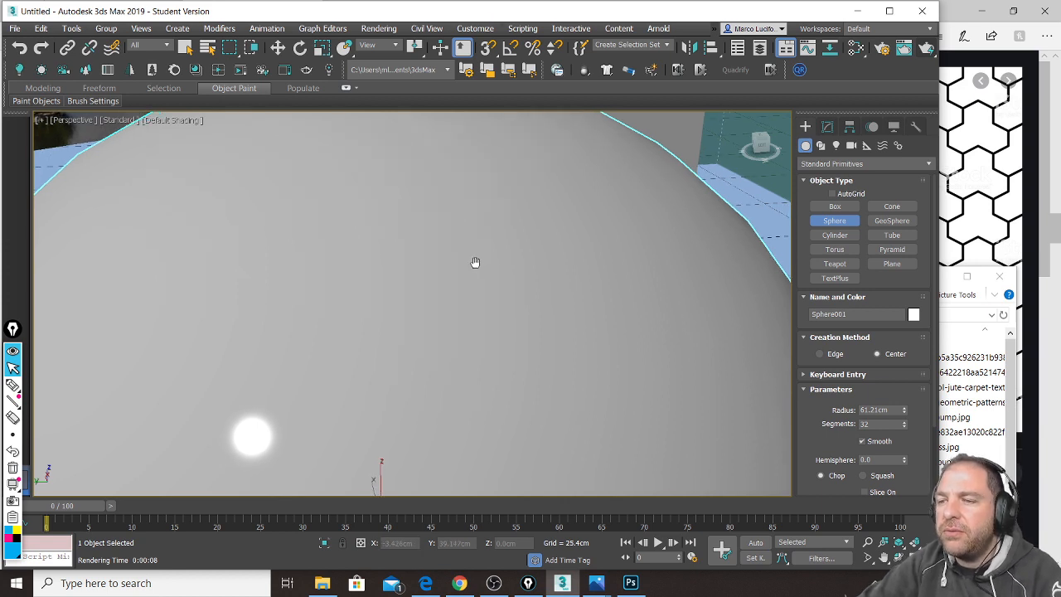
pyautogui.scroll(-3, 475, 262)
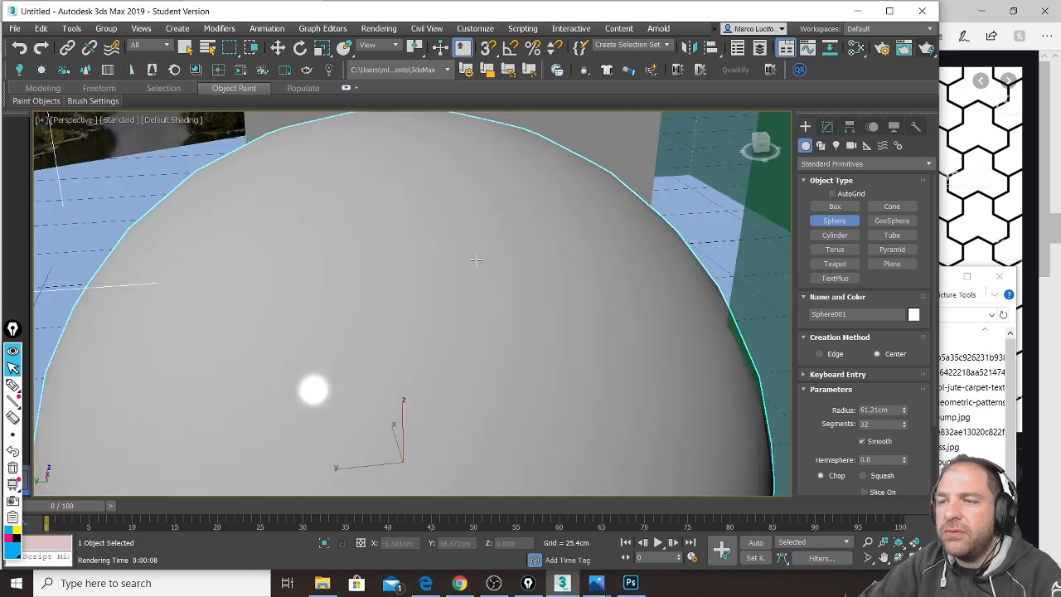
pyautogui.click(927, 49)
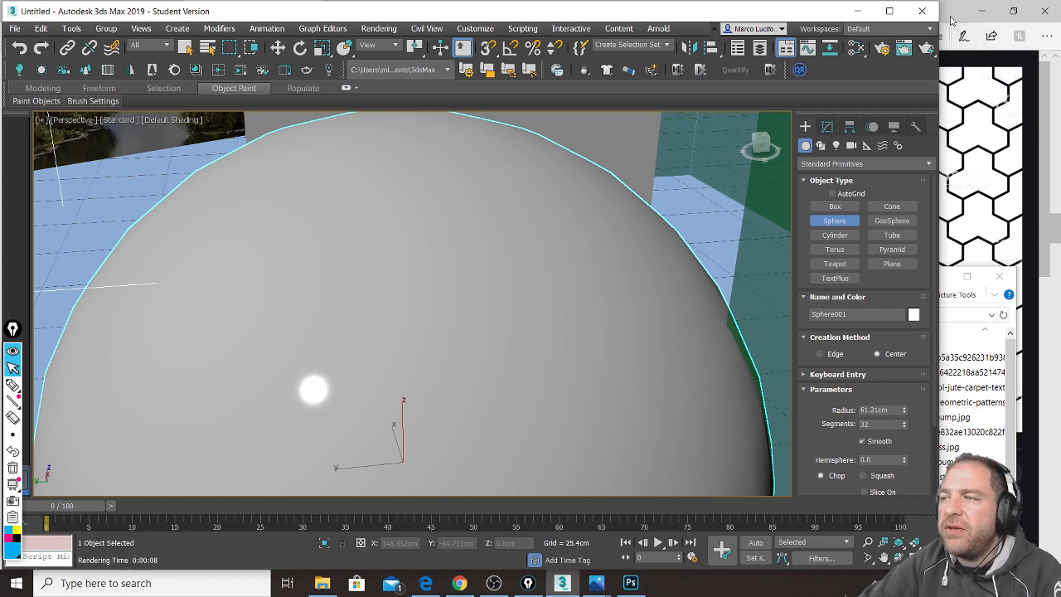
pyautogui.click(953, 20)
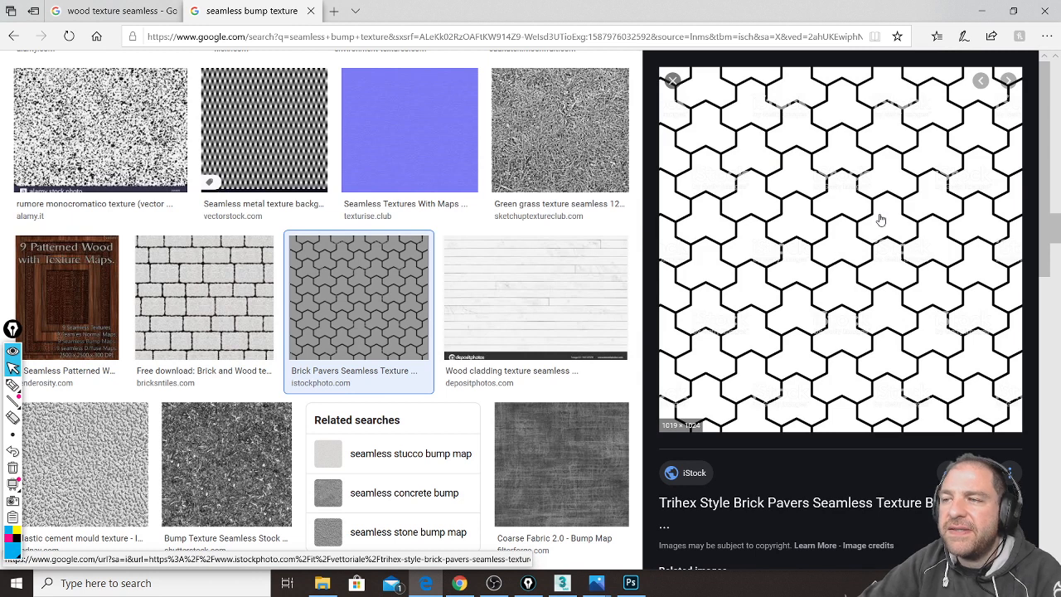
pyautogui.click(562, 583)
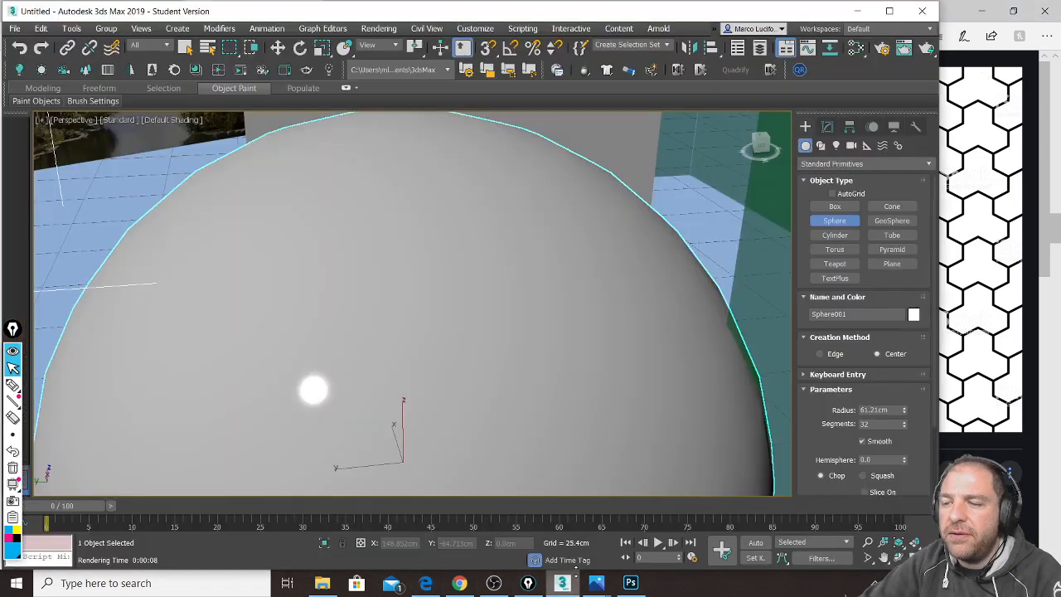
pyautogui.click(927, 49)
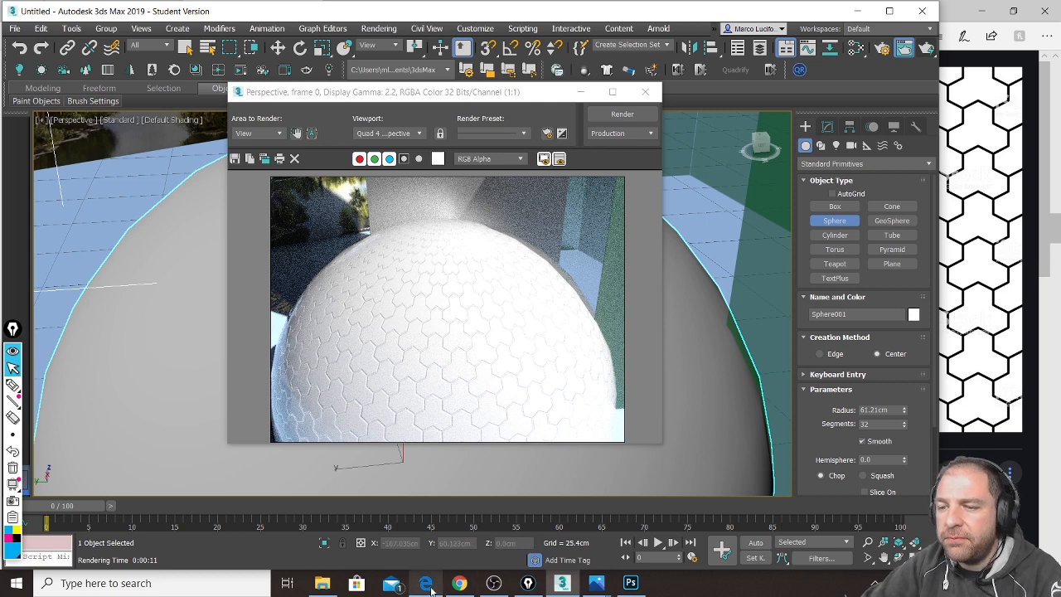
# Step: Check the live chat, revisit the render, then switch to Photoshop's bricks bump.jpg document
pyautogui.click(461, 586)
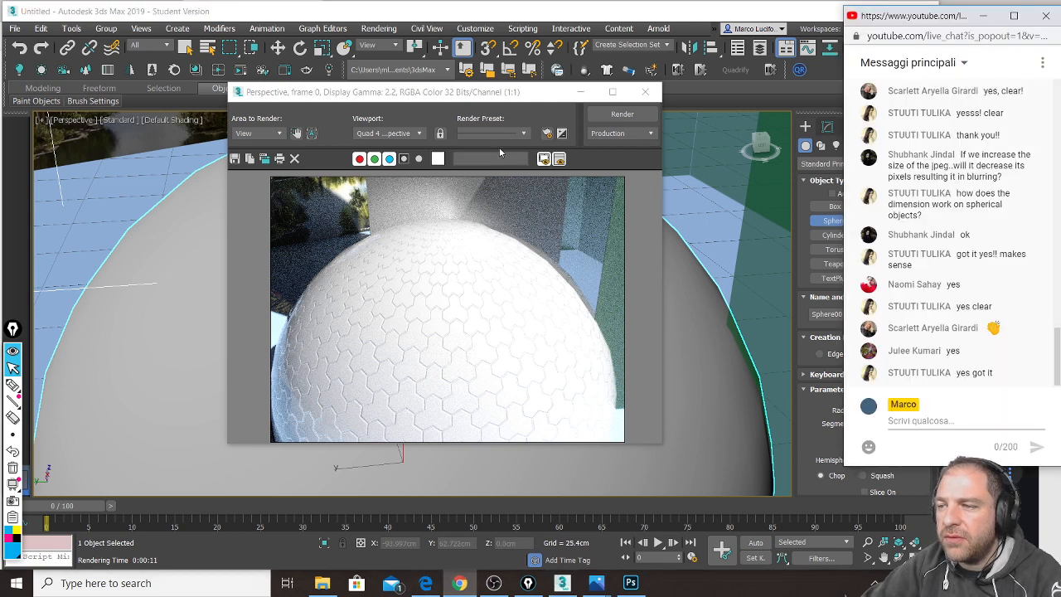
pyautogui.click(502, 101)
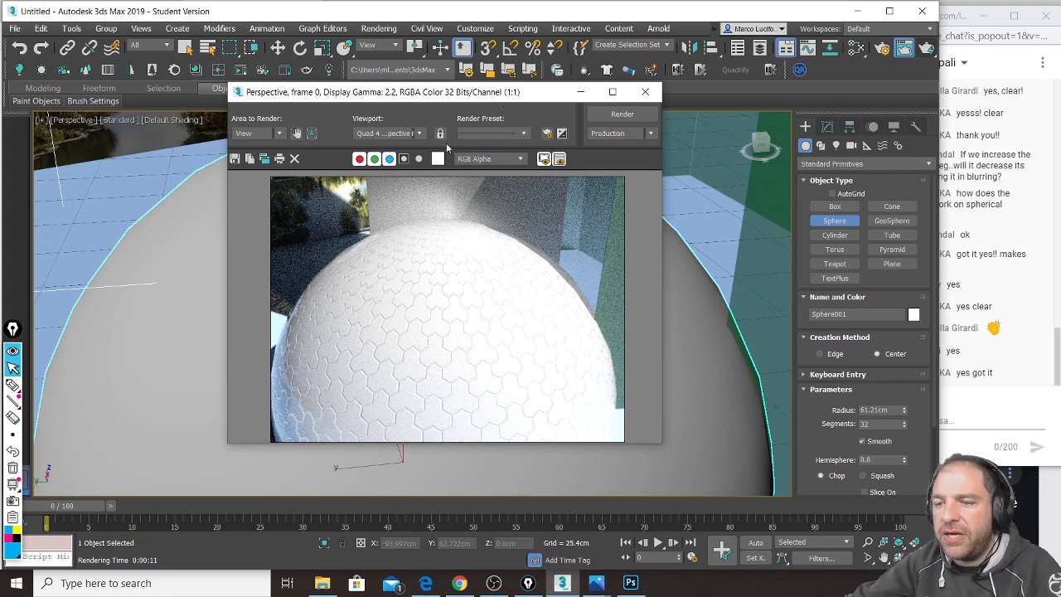
pyautogui.click(631, 583)
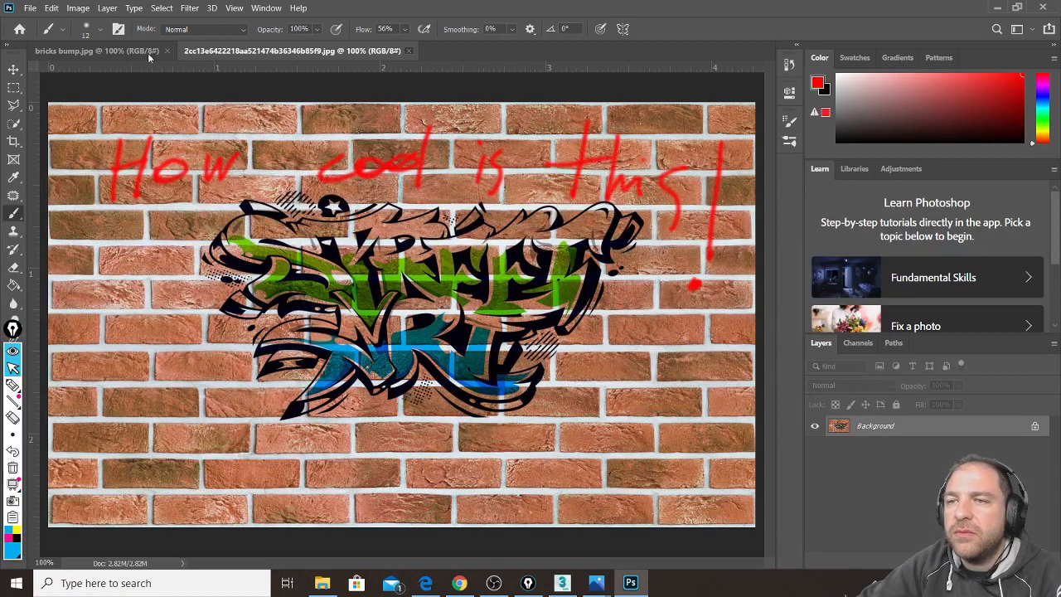
pyautogui.click(153, 53)
pyautogui.click(167, 51)
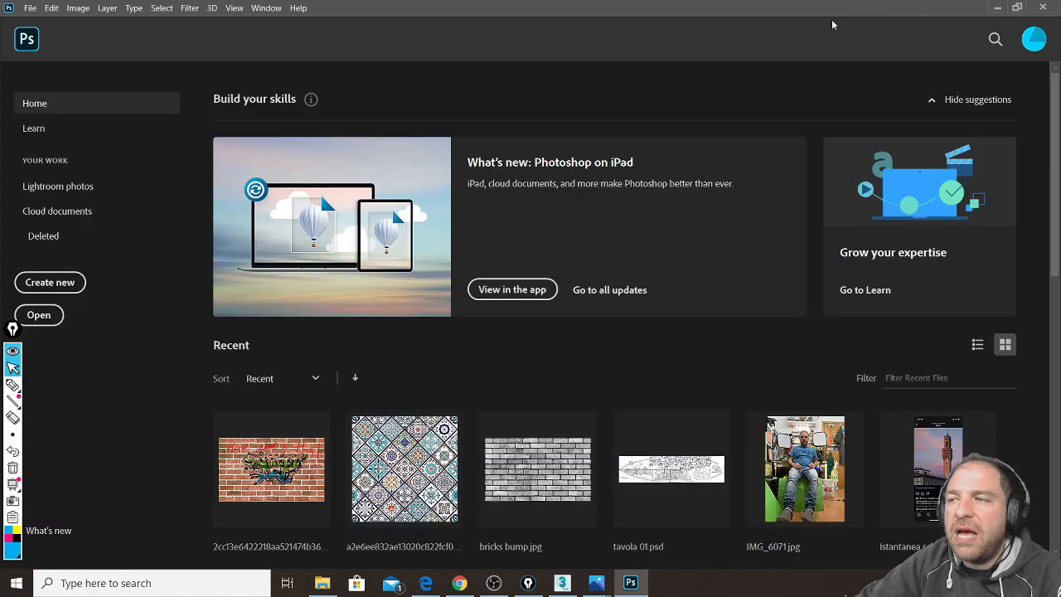
pyautogui.click(996, 7)
pyautogui.click(950, 8)
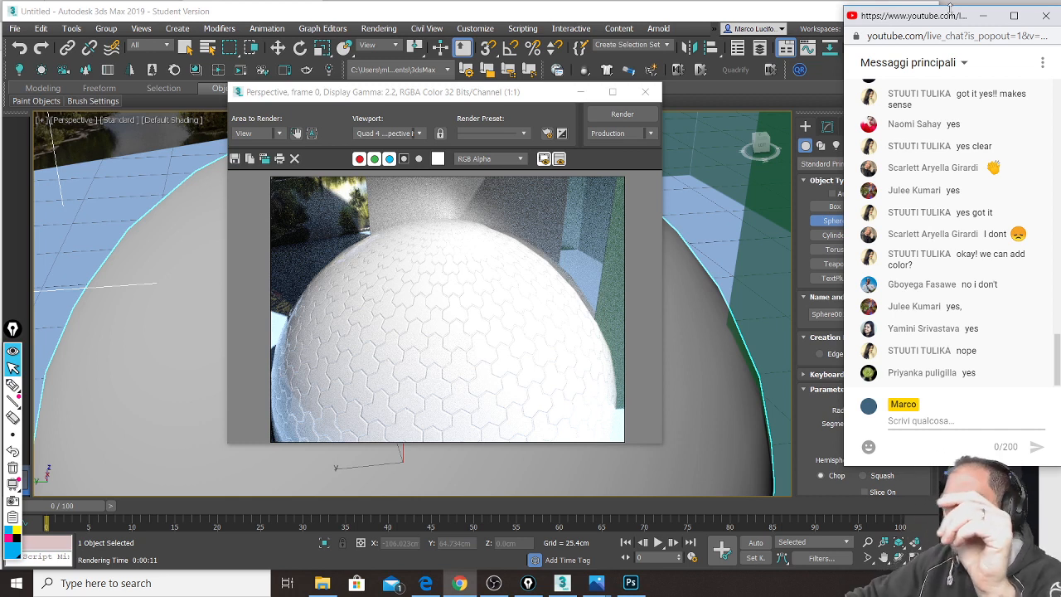
pyautogui.click(637, 587)
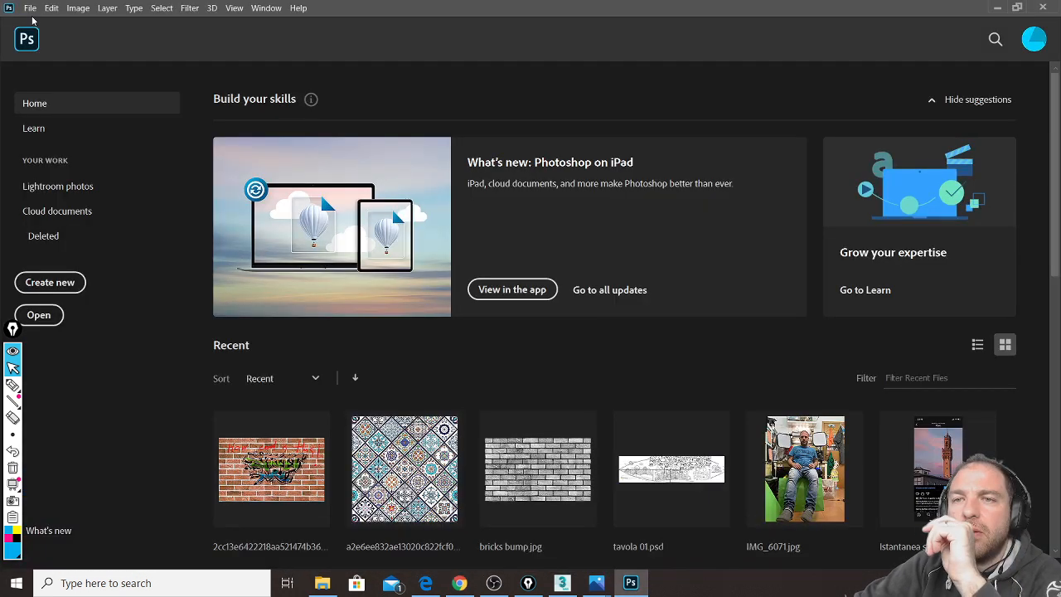
# Step: Create a new document from the 1024 x 1024 px, 300 ppi preset with white background
pyautogui.click(29, 7)
pyautogui.click(48, 29)
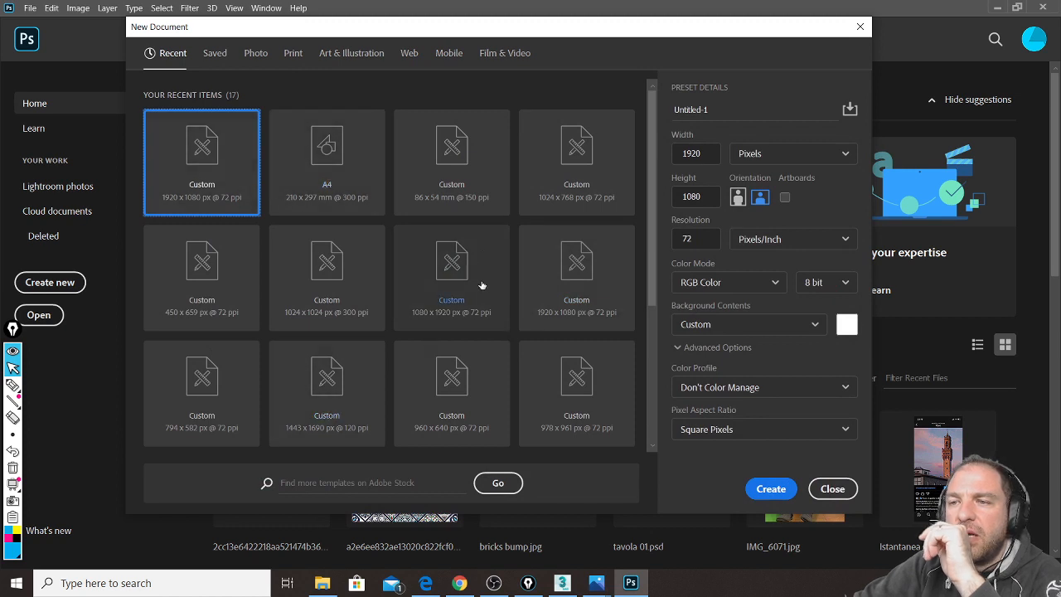
pyautogui.click(311, 273)
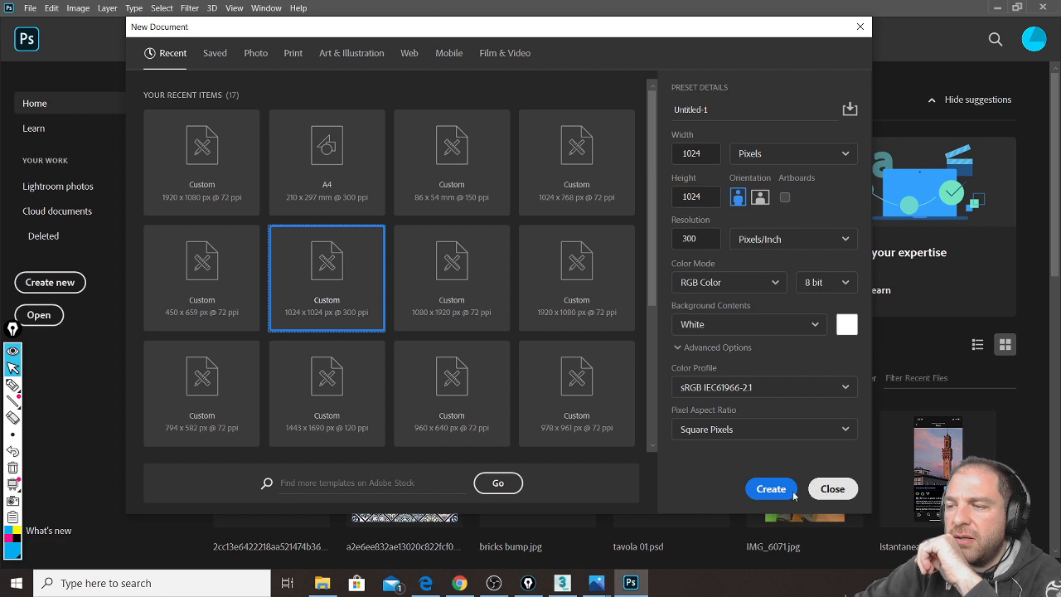
pyautogui.click(781, 495)
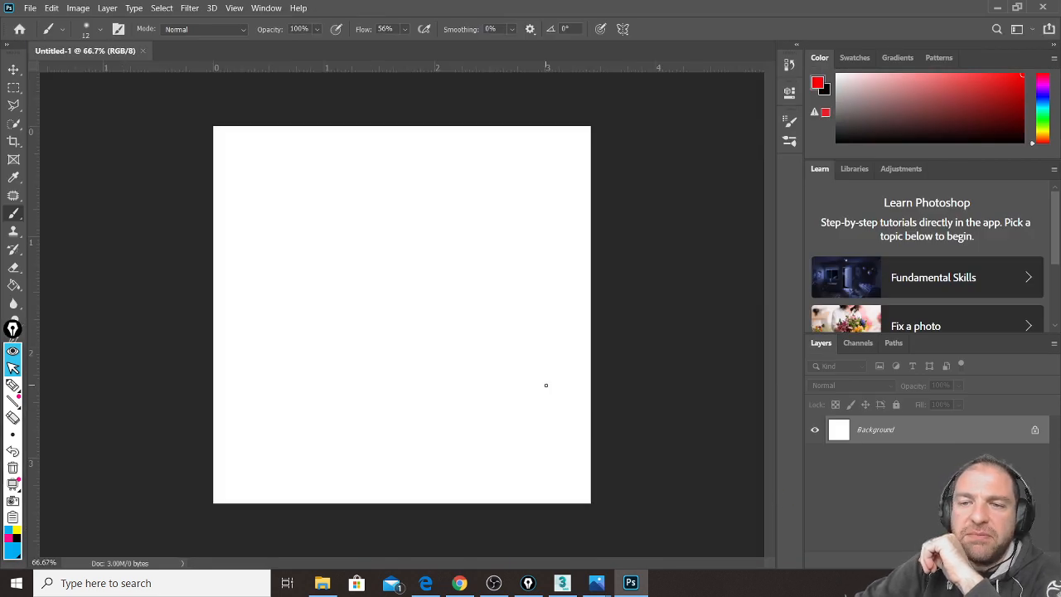
pyautogui.click(13, 329)
# Step: Make black the foreground and paint rough lines along the left, top, right and bottom edges
pyautogui.moveTo(13, 329); pyautogui.dragTo(11, 539)
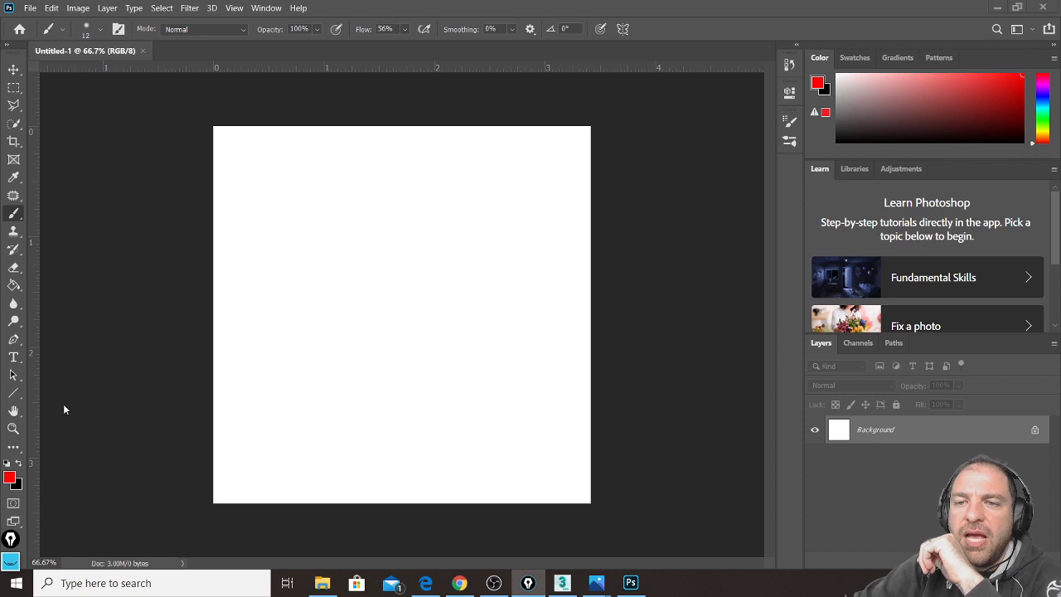
pyautogui.click(21, 464)
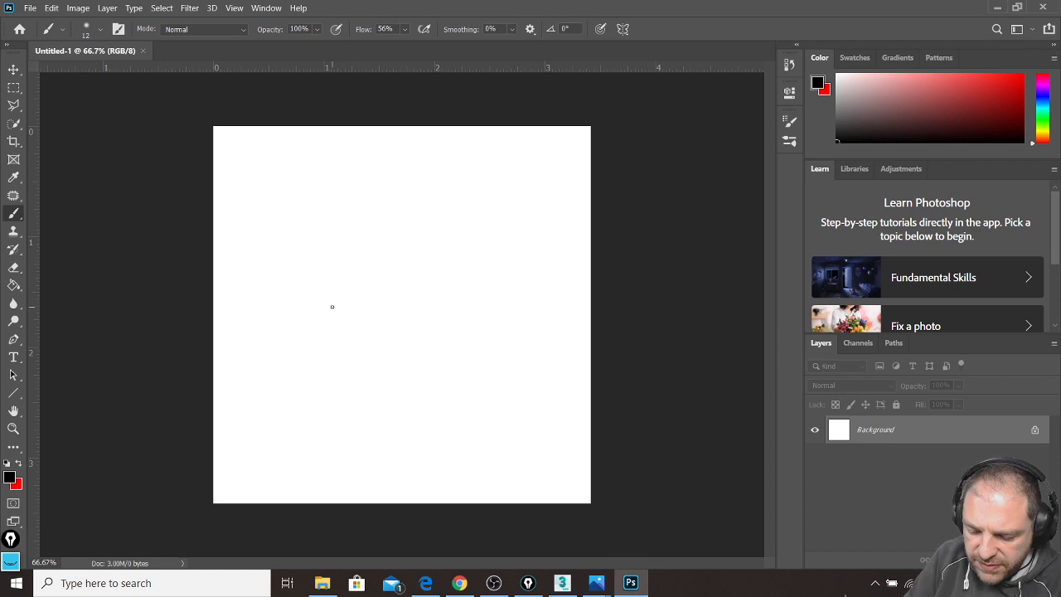
pyautogui.moveTo(232, 143); pyautogui.dragTo(229, 495)
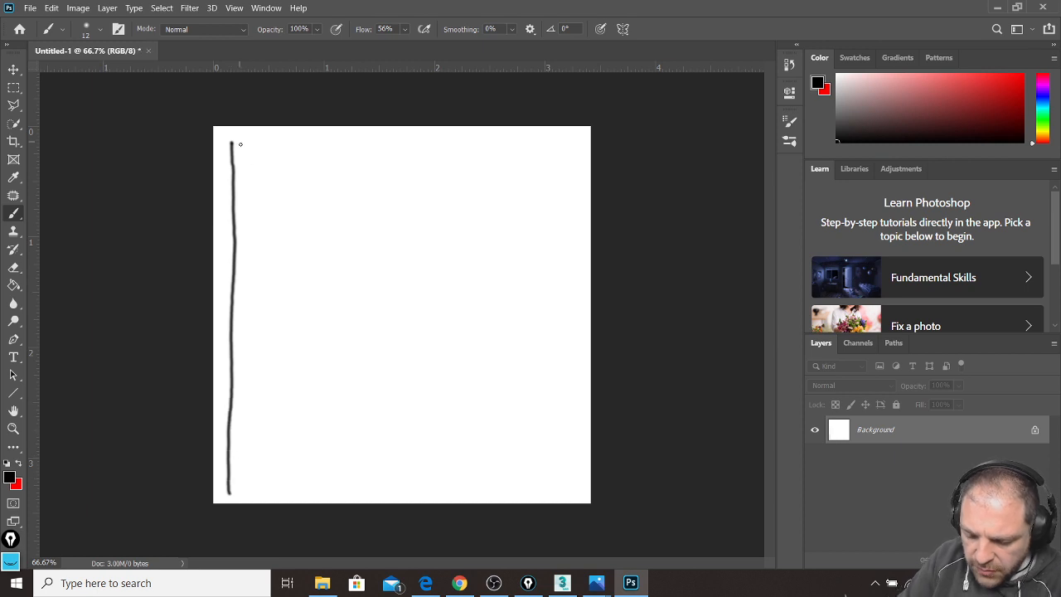
pyautogui.moveTo(232, 141)
pyautogui.mouseDown()
pyautogui.moveTo(572, 140)
pyautogui.moveTo(571, 496)
pyautogui.mouseUp()
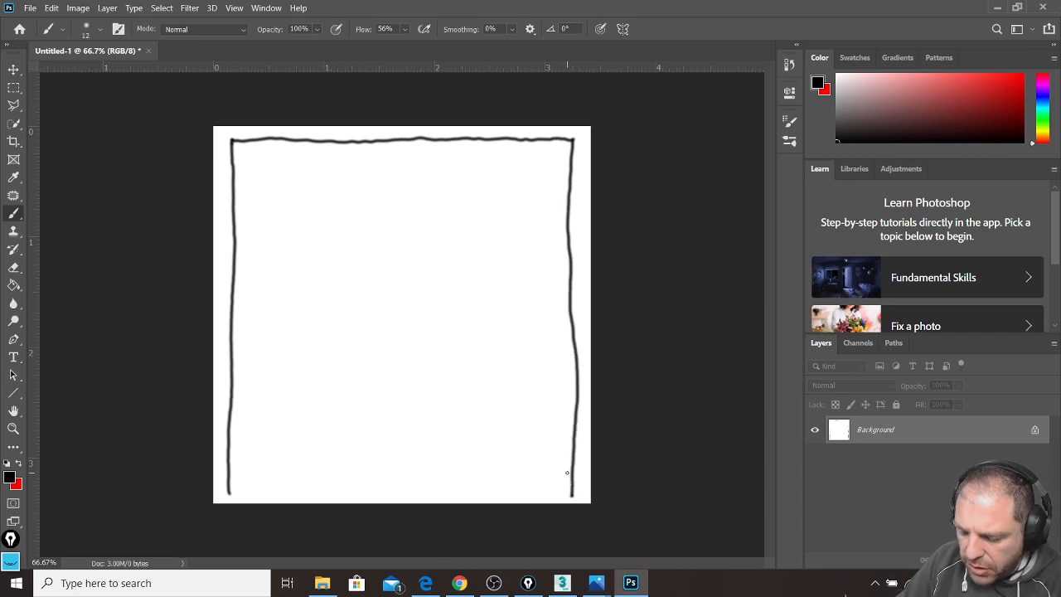
pyautogui.moveTo(228, 493)
pyautogui.mouseDown()
pyautogui.moveTo(572, 492)
pyautogui.moveTo(229, 494)
pyautogui.mouseUp()
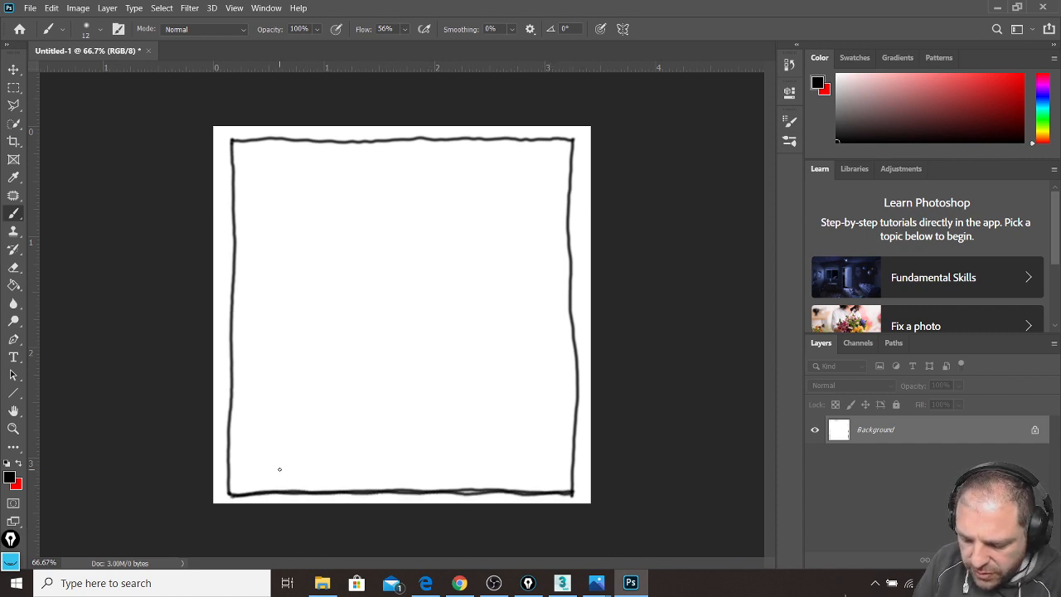
pyautogui.moveTo(466, 491); pyautogui.dragTo(566, 497)
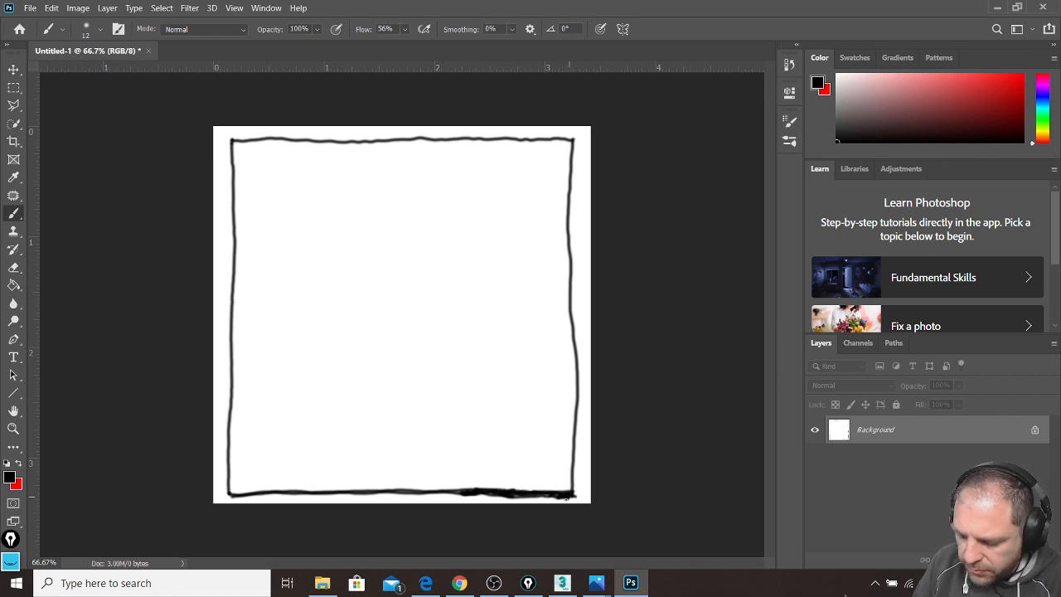
# Step: Thicken the left and right frame edges and extend them to the canvas top and bottom
pyautogui.moveTo(233, 141)
pyautogui.mouseDown()
pyautogui.moveTo(232, 323)
pyautogui.moveTo(232, 154)
pyautogui.moveTo(230, 281)
pyautogui.mouseUp()
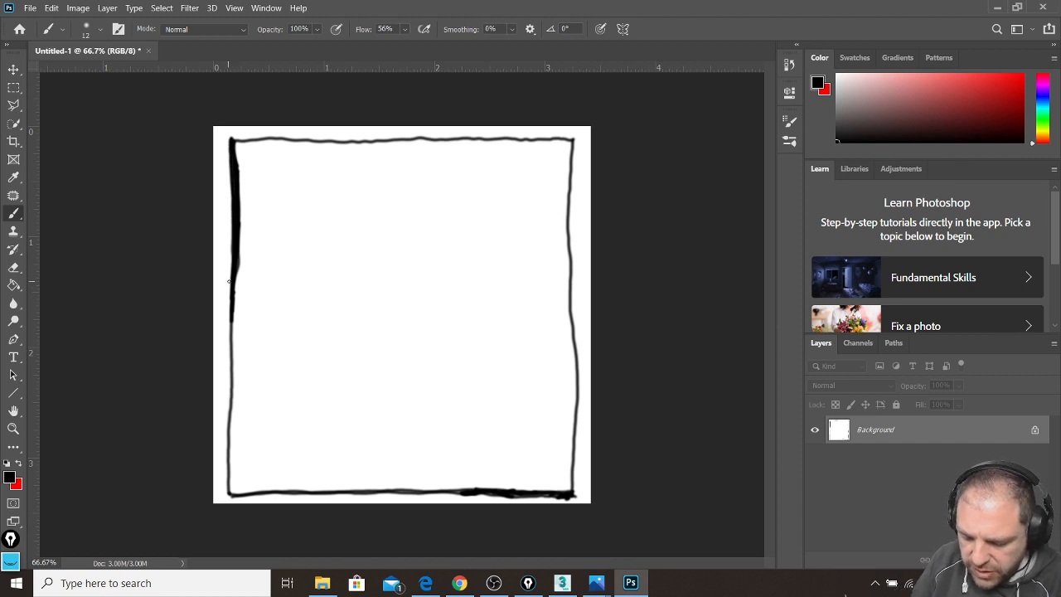
pyautogui.moveTo(230, 493); pyautogui.dragTo(228, 513)
pyautogui.moveTo(234, 139); pyautogui.dragTo(227, 123)
pyautogui.moveTo(575, 139); pyautogui.dragTo(577, 122)
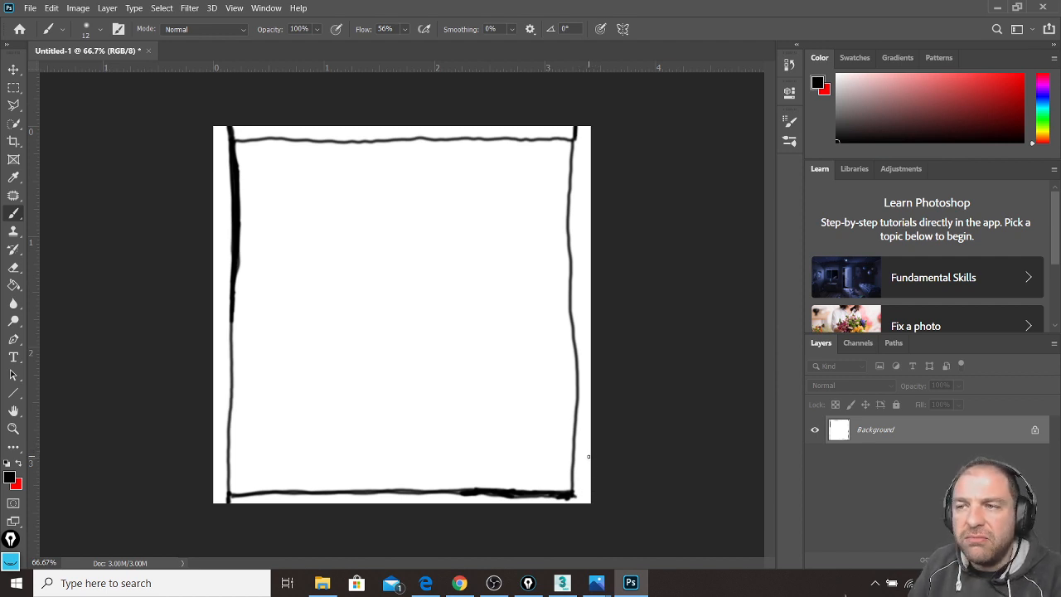
pyautogui.moveTo(574, 128); pyautogui.dragTo(573, 316)
pyautogui.moveTo(570, 189); pyautogui.dragTo(572, 308)
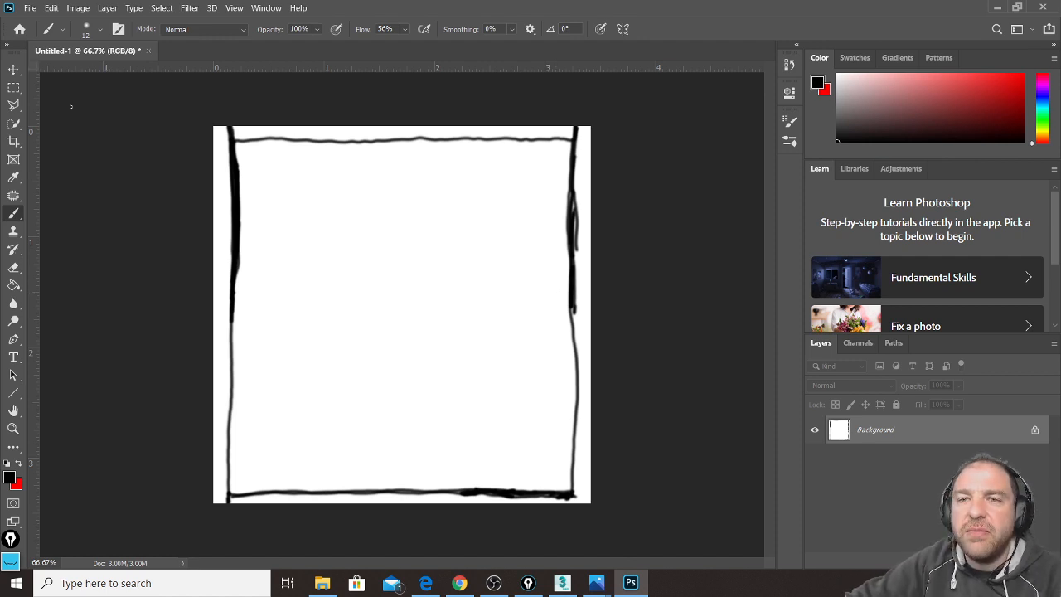
pyautogui.click(17, 284)
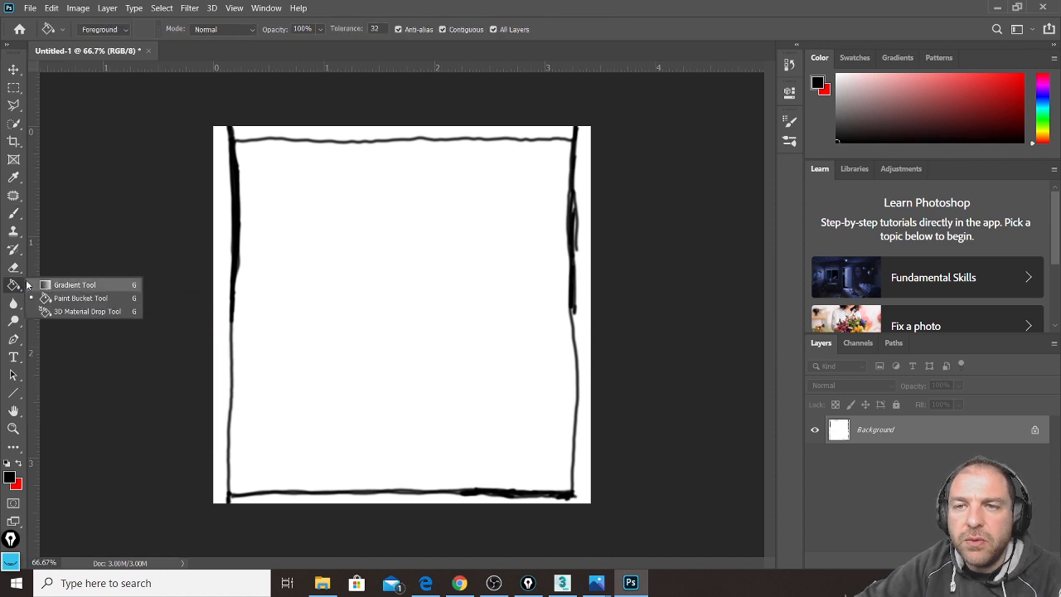
# Step: Select the four white margin strips outside the frame with the Magic Wand
pyautogui.click(13, 123)
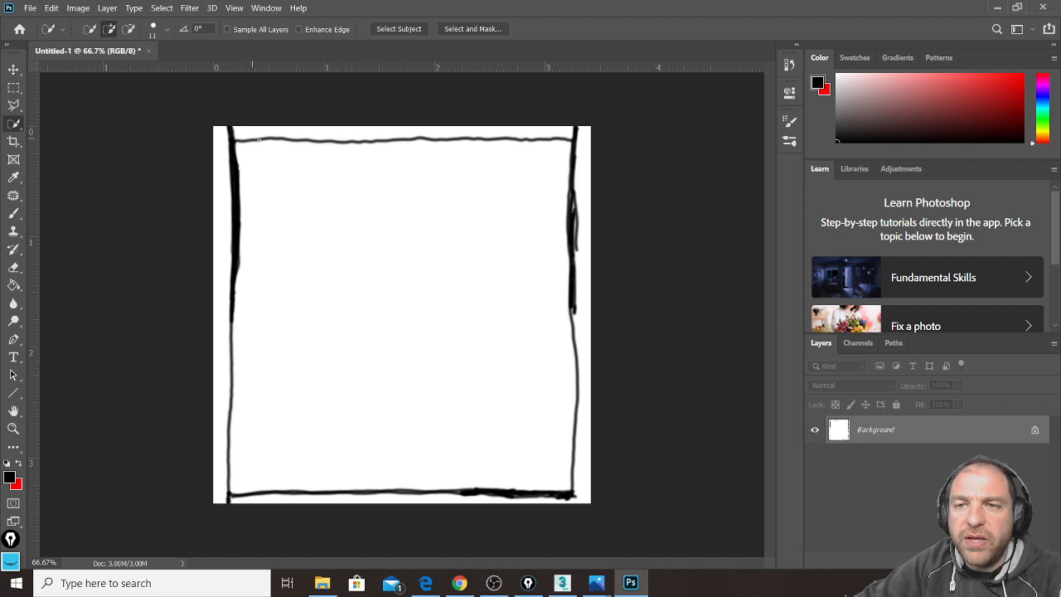
pyautogui.click(13, 105)
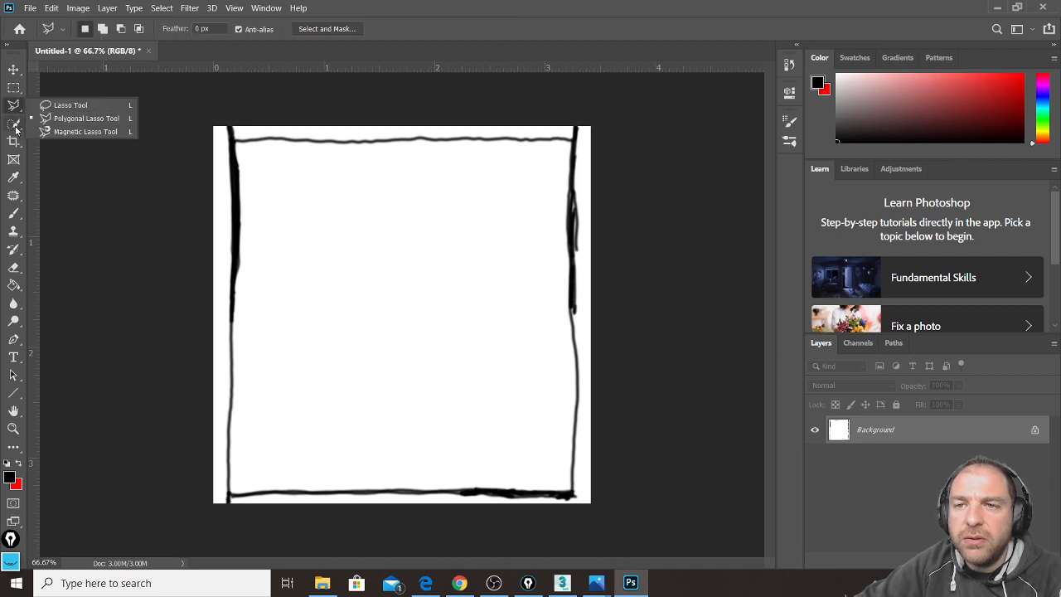
pyautogui.click(14, 124)
pyautogui.click(51, 149)
pyautogui.click(283, 134)
pyautogui.keyDown('shift'); pyautogui.click(235, 178); pyautogui.keyUp('shift')
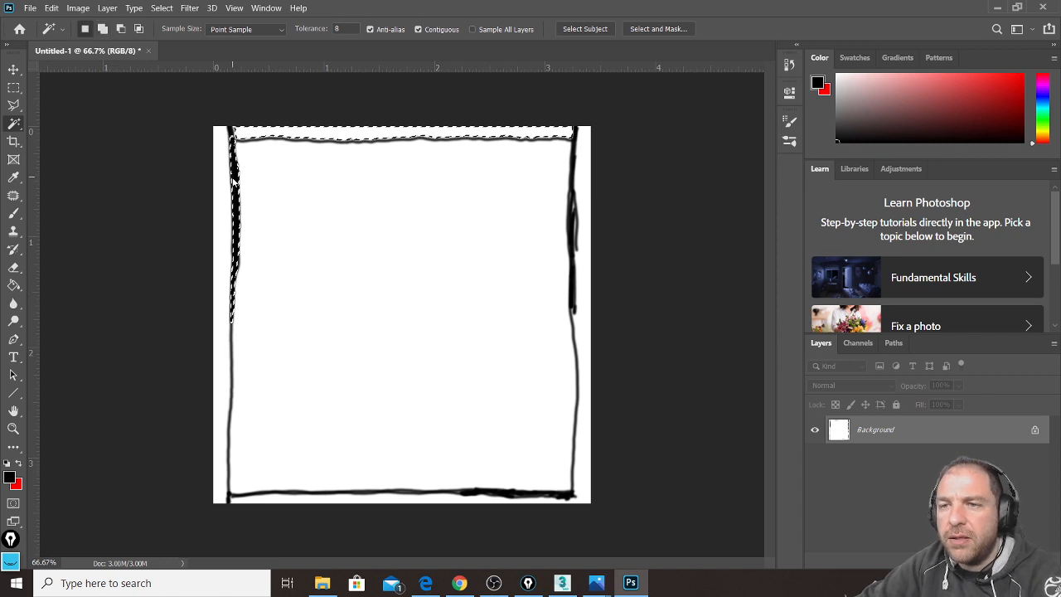
pyautogui.keyDown('shift'); pyautogui.click(224, 197); pyautogui.keyUp('shift')
pyautogui.keyDown('shift'); pyautogui.click(587, 211); pyautogui.keyUp('shift')
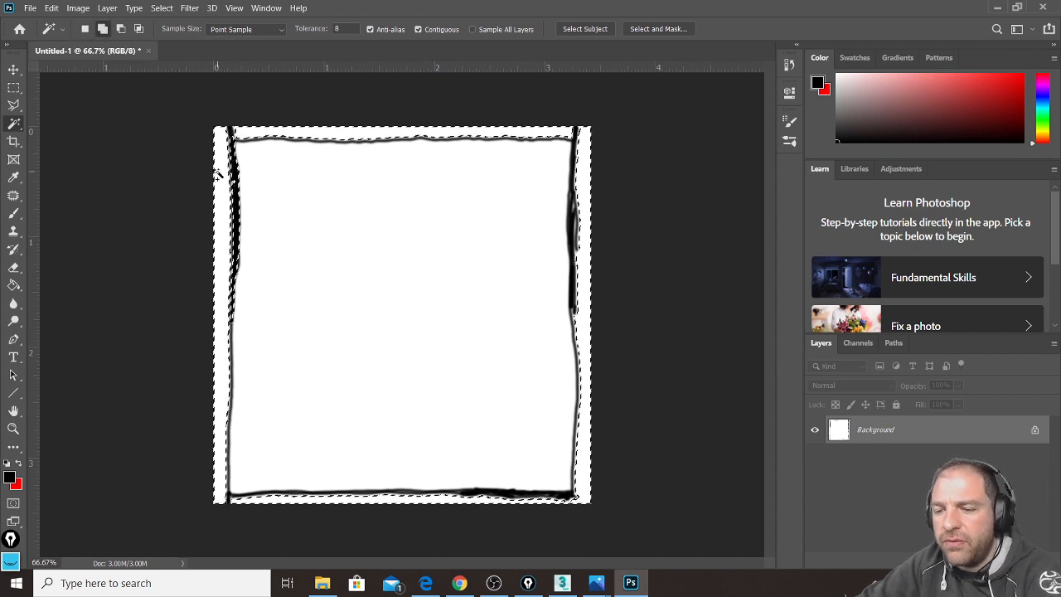
# Step: Fill the selected margin with the black foreground colour and deselect
pyautogui.hotkey('shift', 'BackSpace')
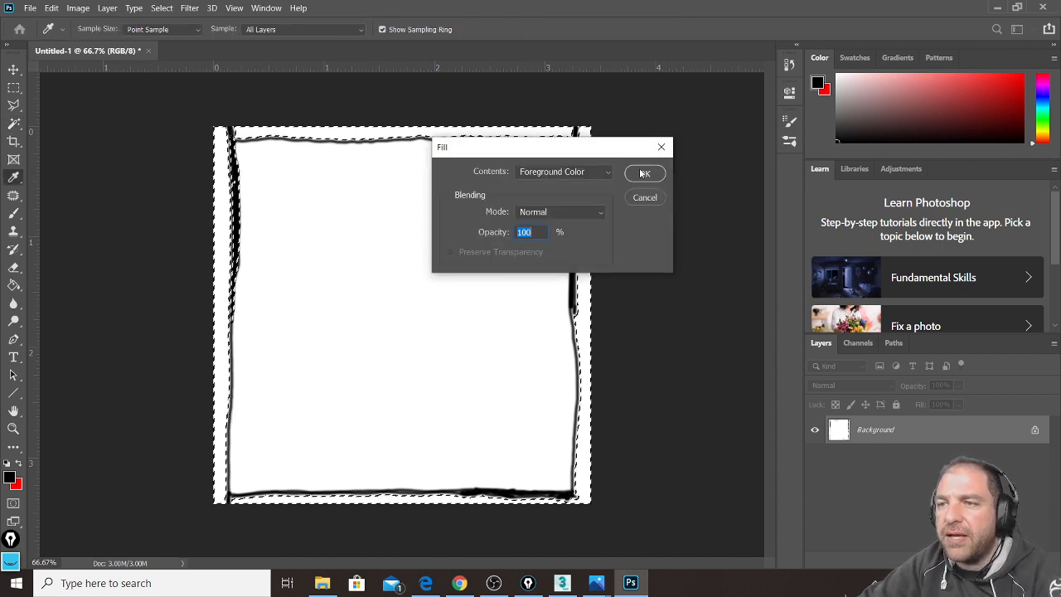
pyautogui.click(645, 173)
pyautogui.press('w')
pyautogui.hotkey('ctrl', 'd')
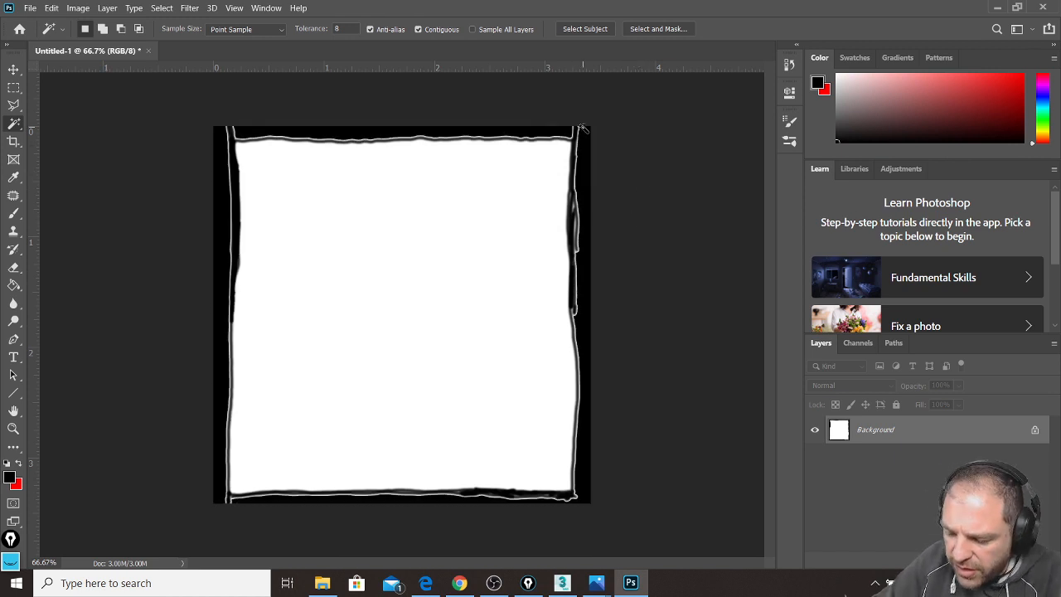
pyautogui.keyDown('alt'); pyautogui.scroll(1, 583, 129); pyautogui.keyUp('alt')
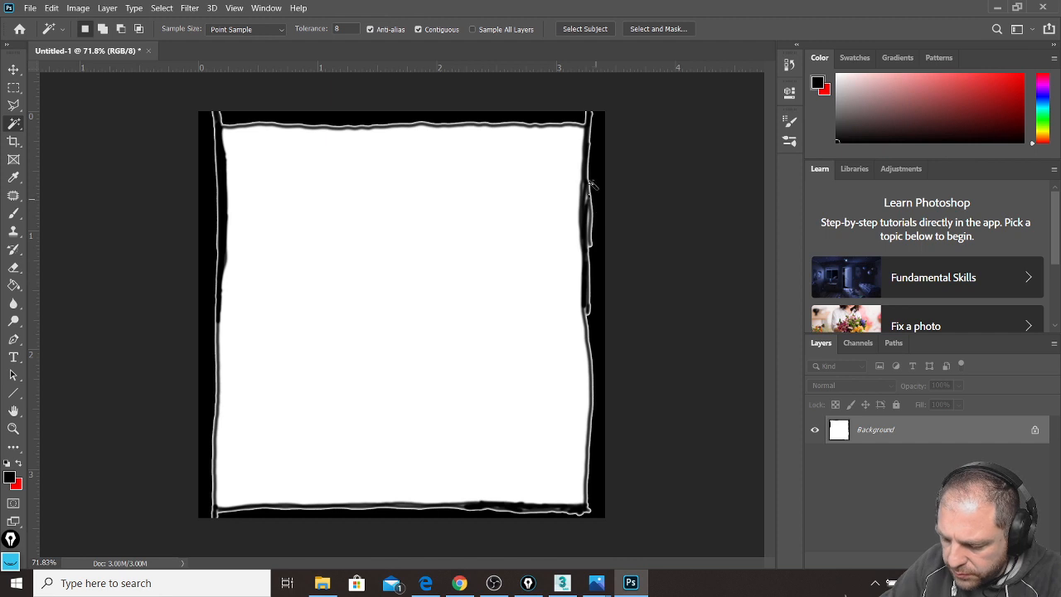
# Step: Set the Brush tool to a soft round 32 px brush with 0% hardness
pyautogui.click(13, 213)
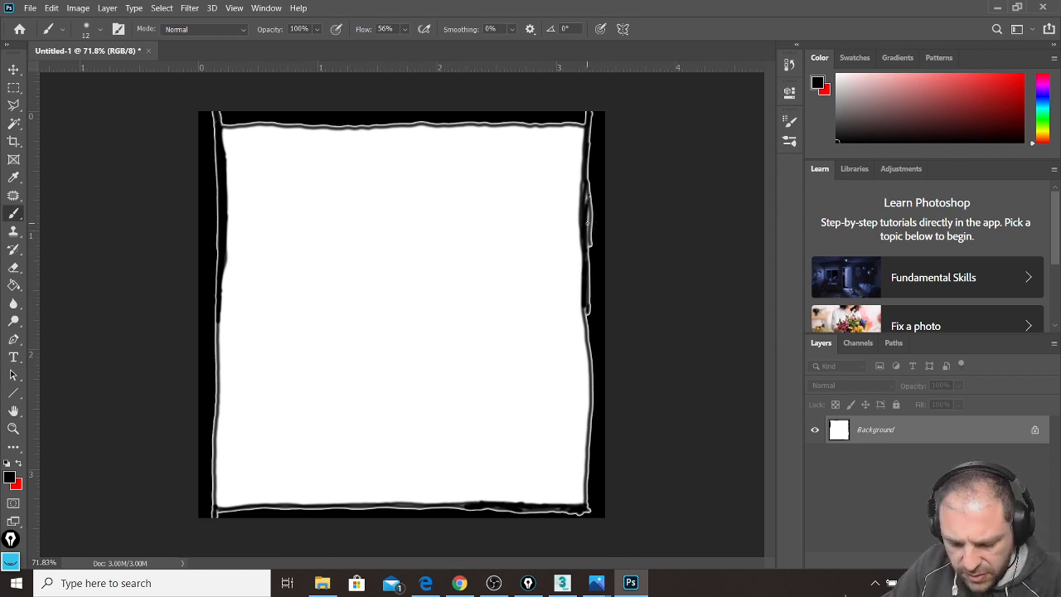
pyautogui.click(9, 478)
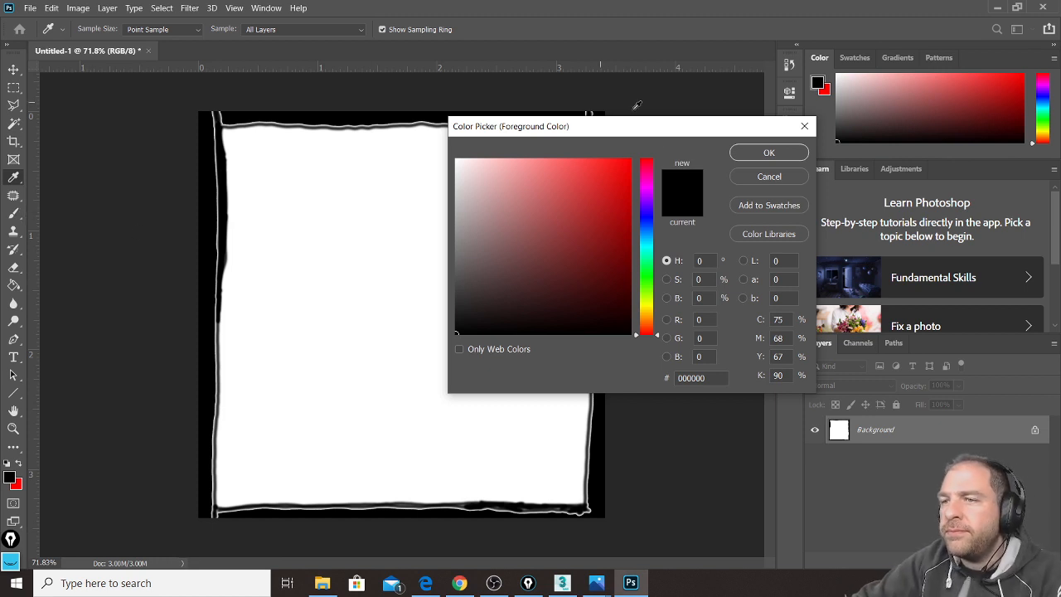
pyautogui.click(743, 175)
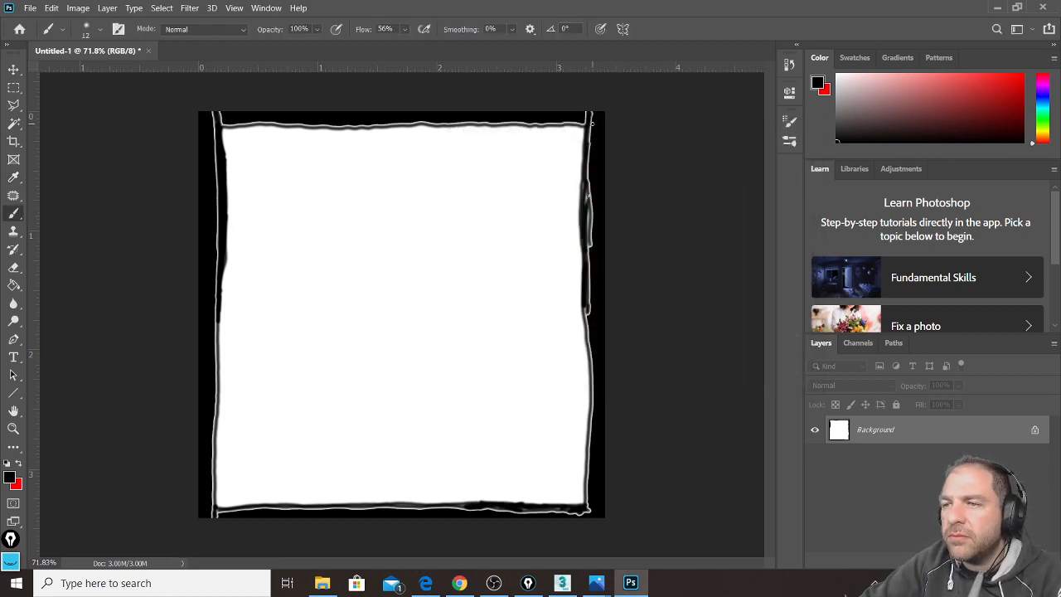
pyautogui.rightClick(594, 124)
pyautogui.moveTo(675, 158); pyautogui.dragTo(680, 162)
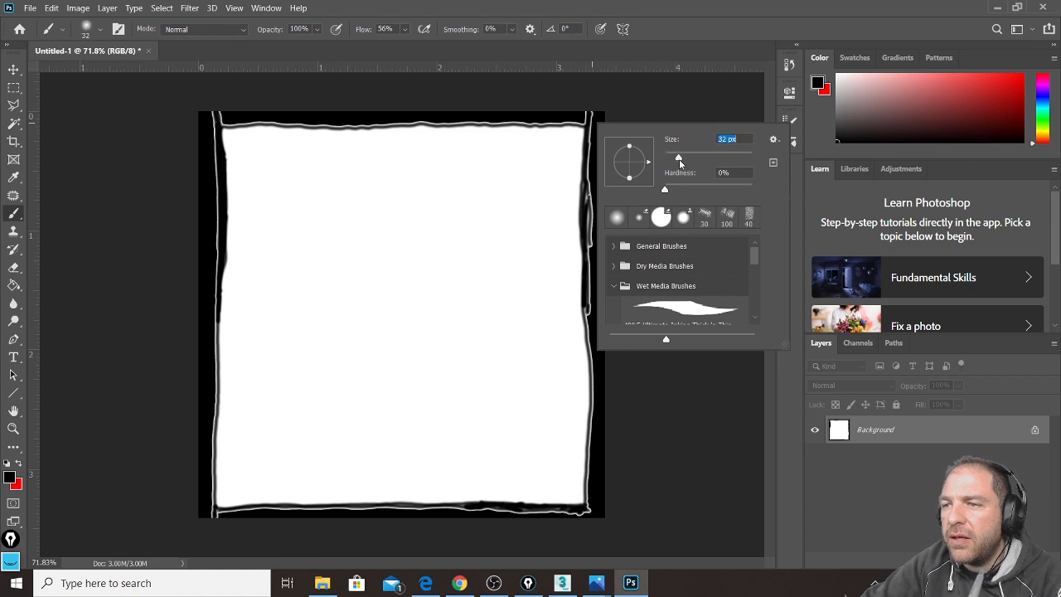
pyautogui.click(594, 129)
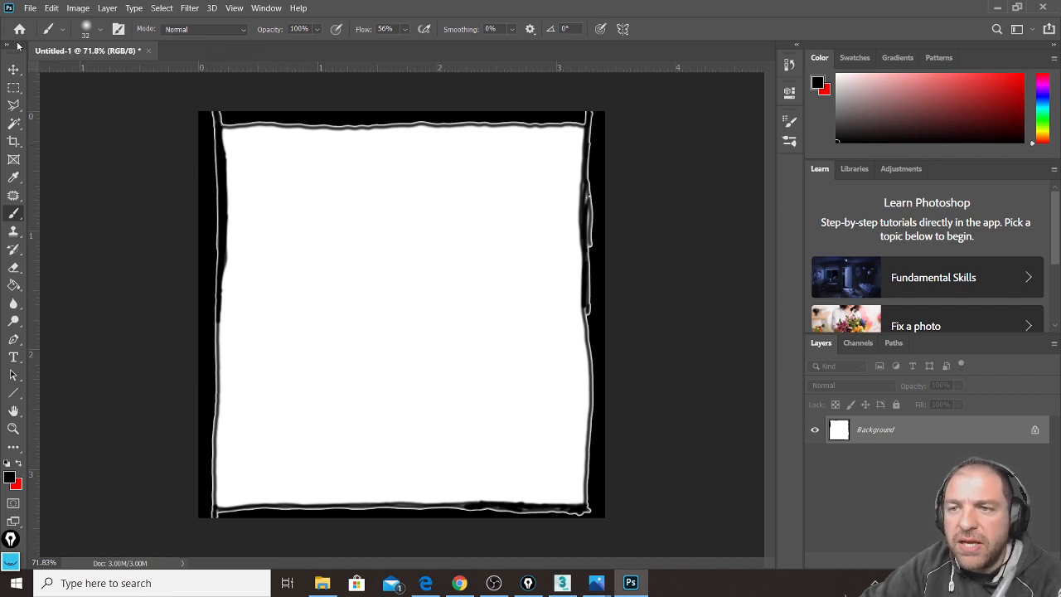
pyautogui.click(13, 70)
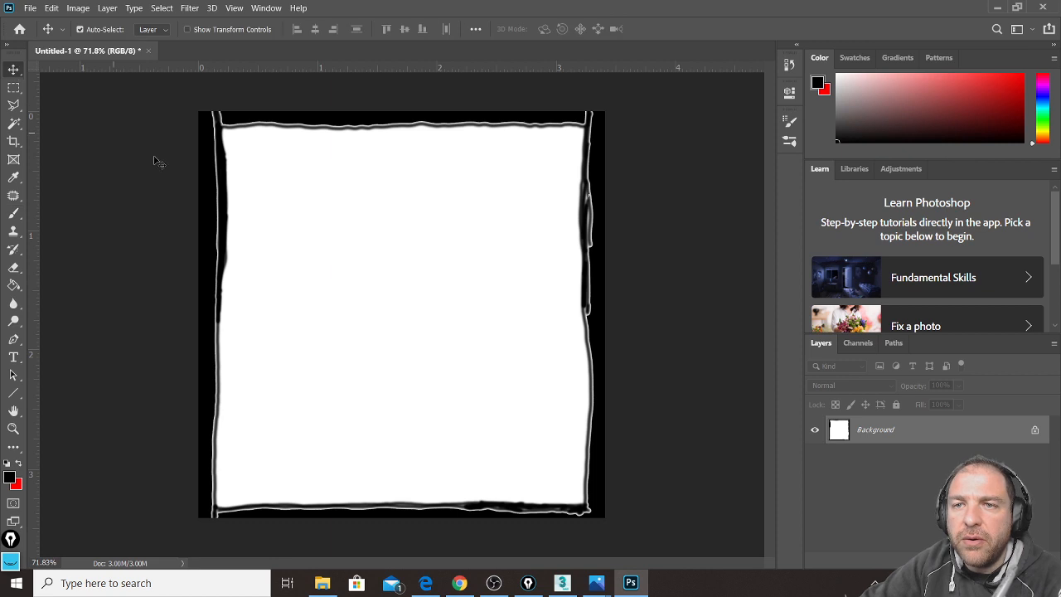
pyautogui.click(14, 214)
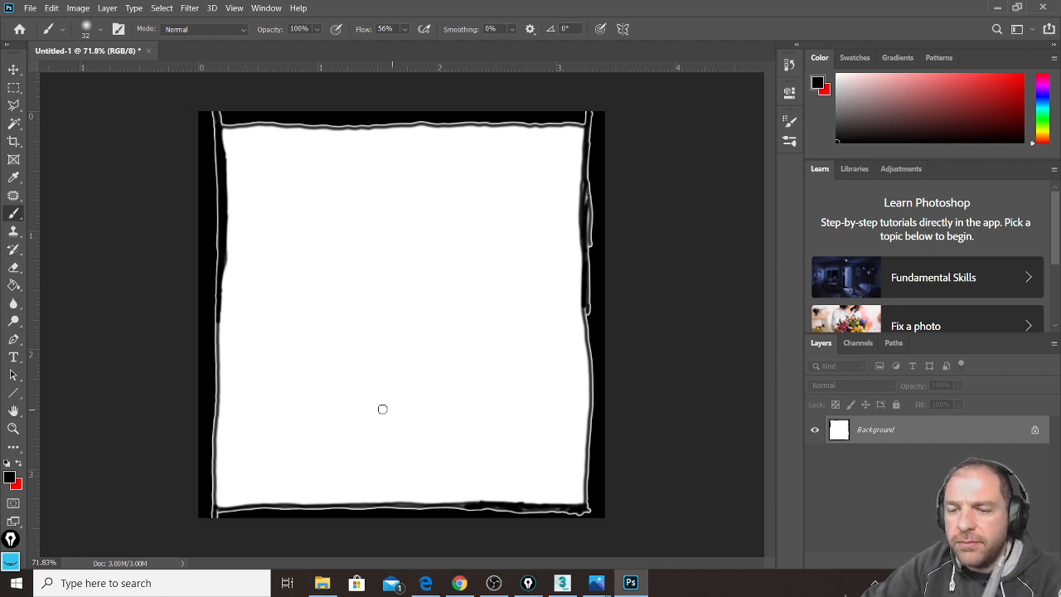
# Step: Save the image as 'my own bump' JPEG in TEXTURES at maximum quality 12
pyautogui.click(14, 69)
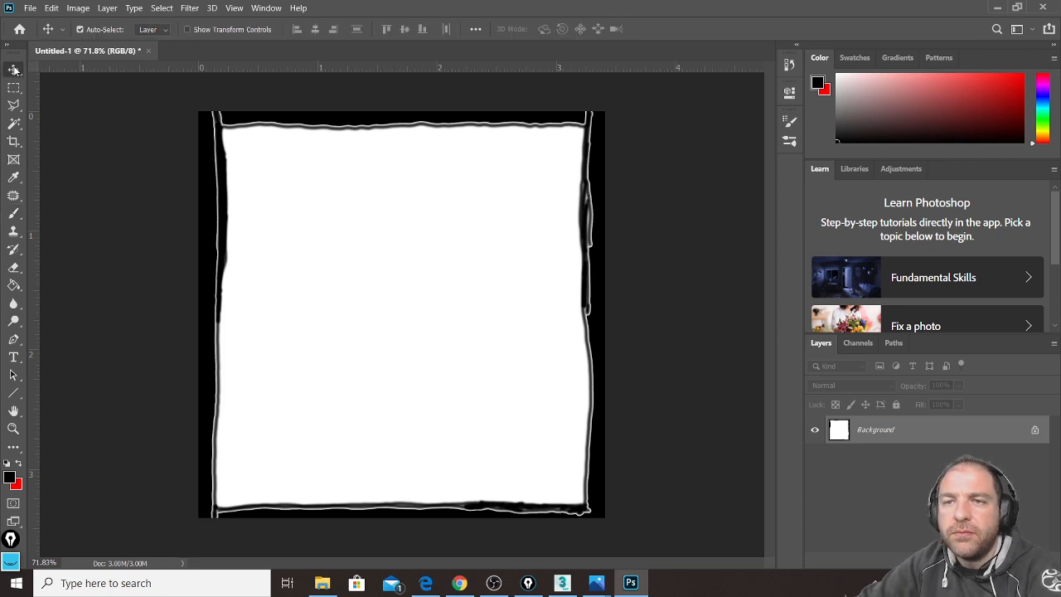
pyautogui.click(29, 7)
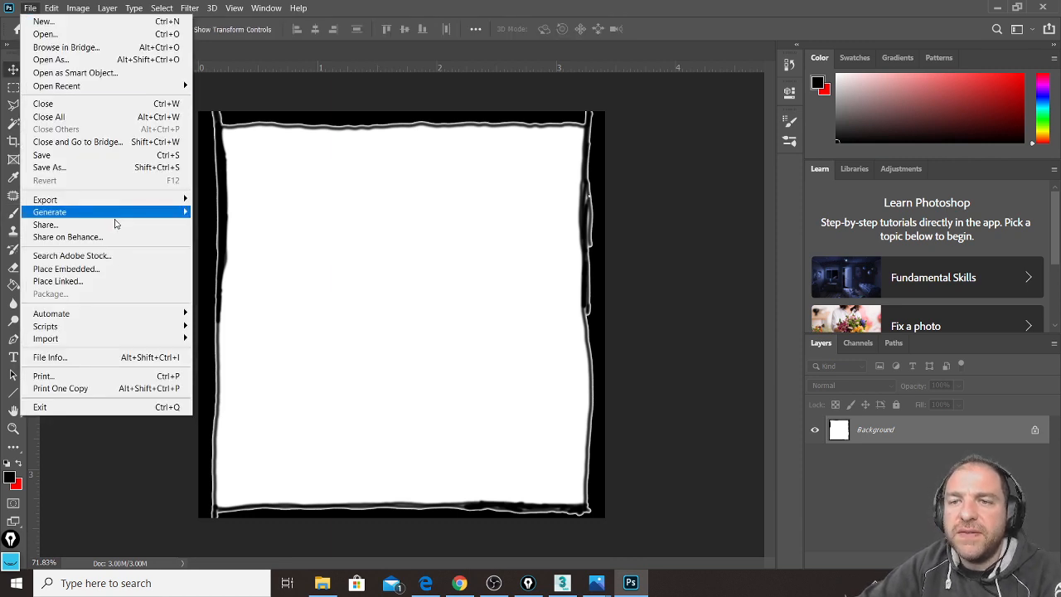
pyautogui.click(138, 155)
pyautogui.click(600, 393)
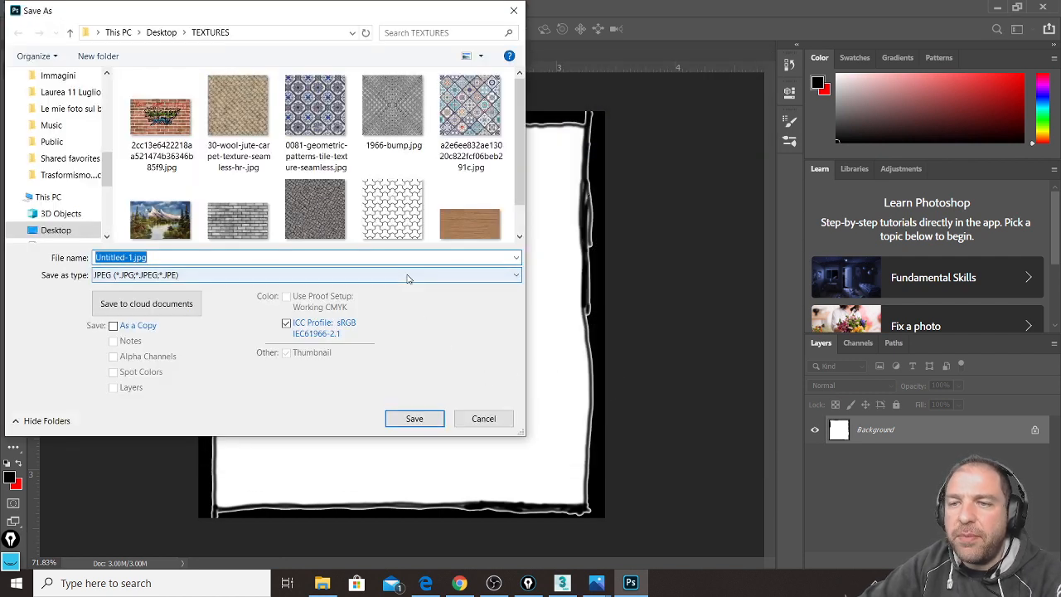
pyautogui.write('my own b')
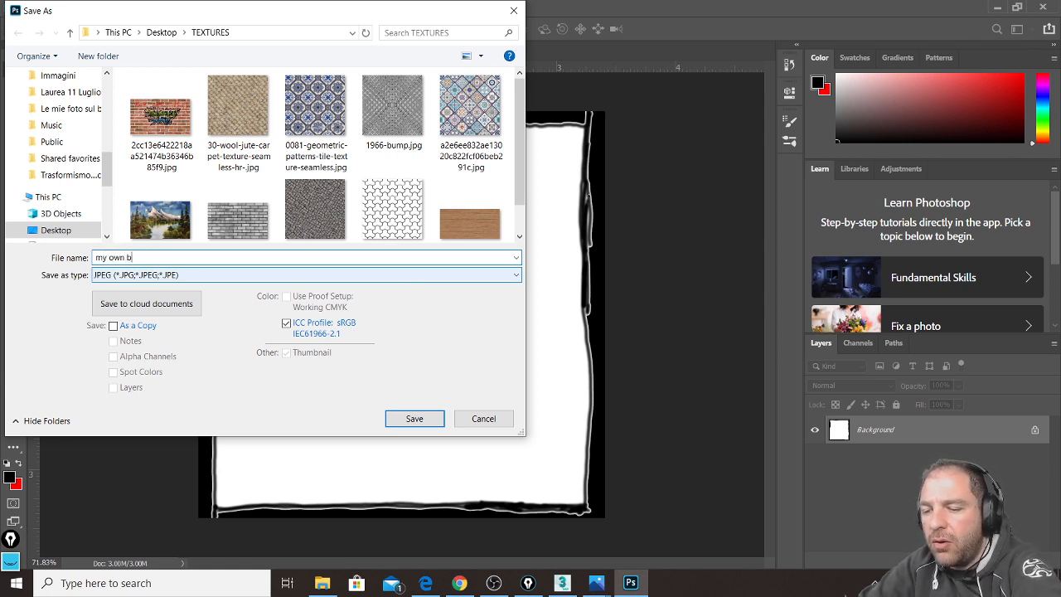
pyautogui.write('ump')
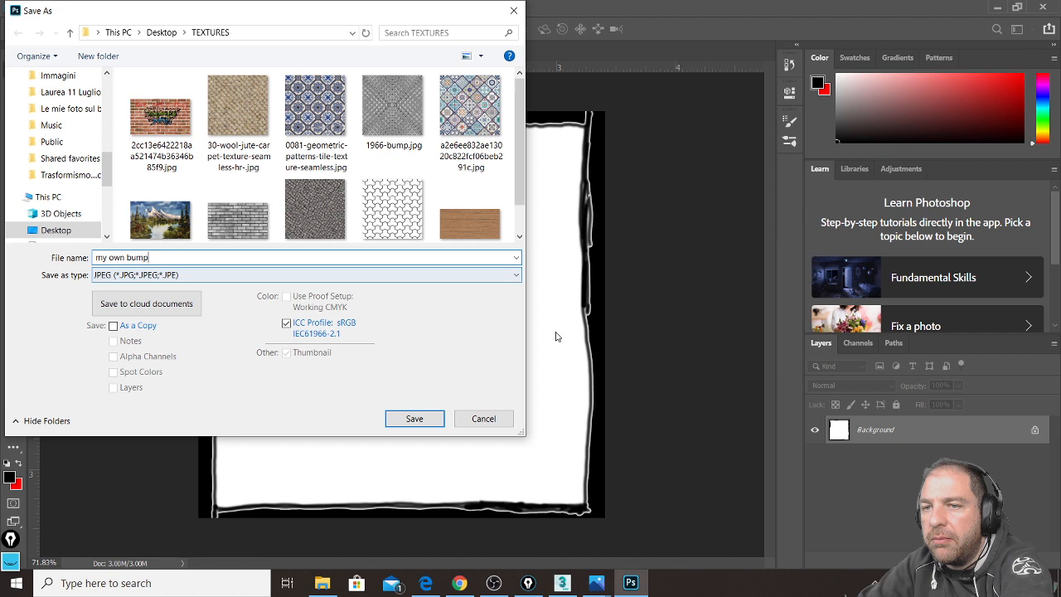
pyautogui.click(417, 419)
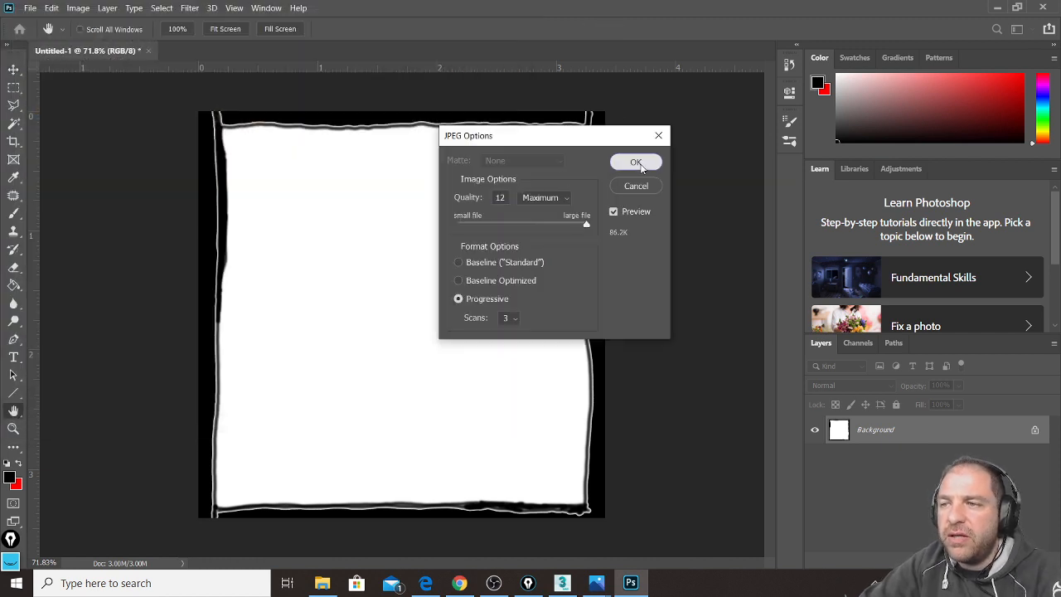
pyautogui.click(639, 167)
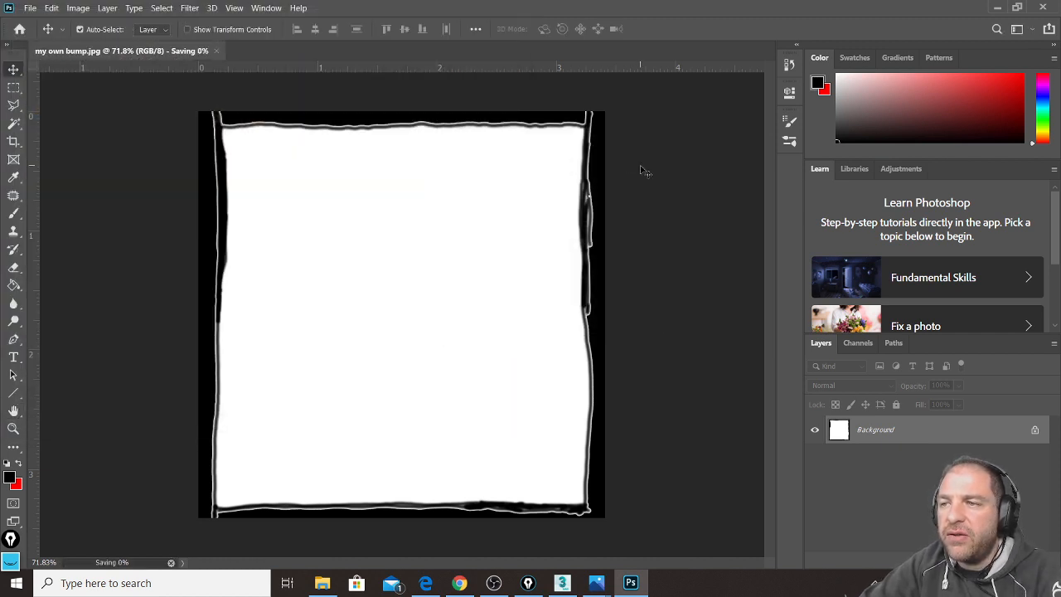
# Step: Lasso the image's left edge strip, feather it, and fill it with black to hide the white line
pyautogui.click(13, 105)
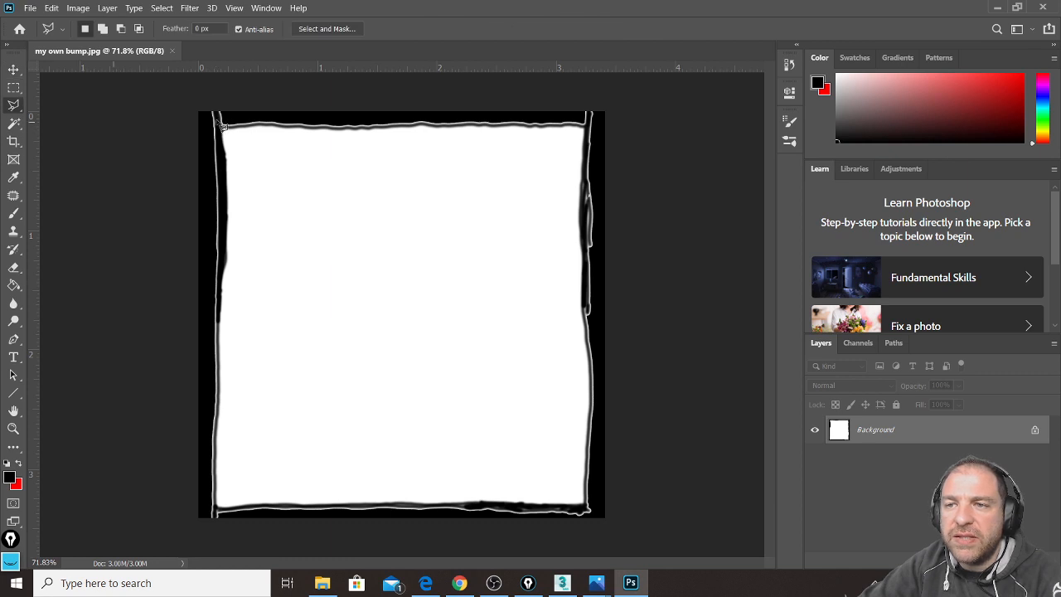
pyautogui.click(219, 127)
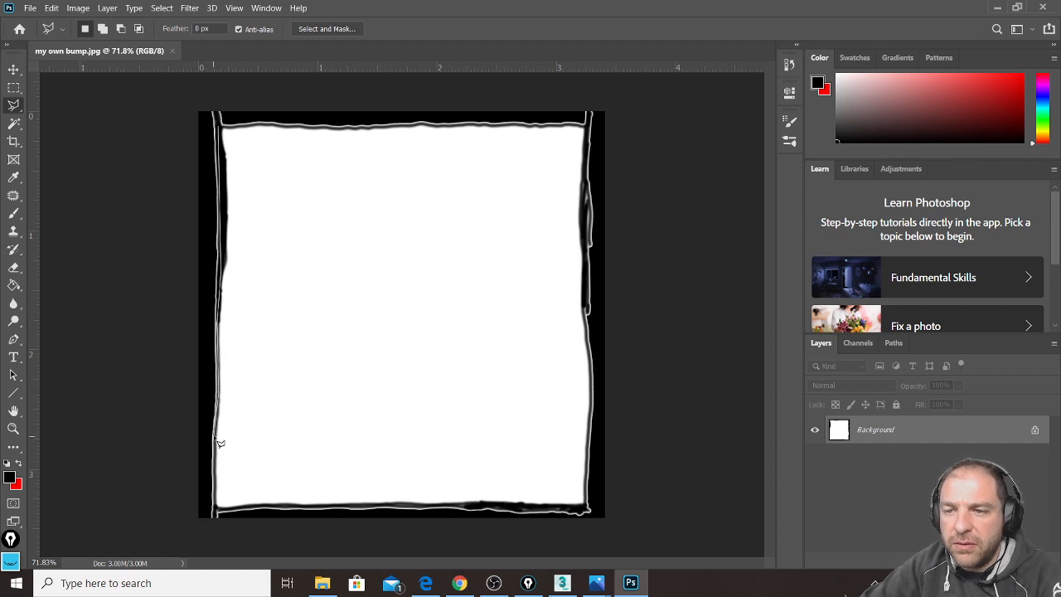
pyautogui.click(215, 509)
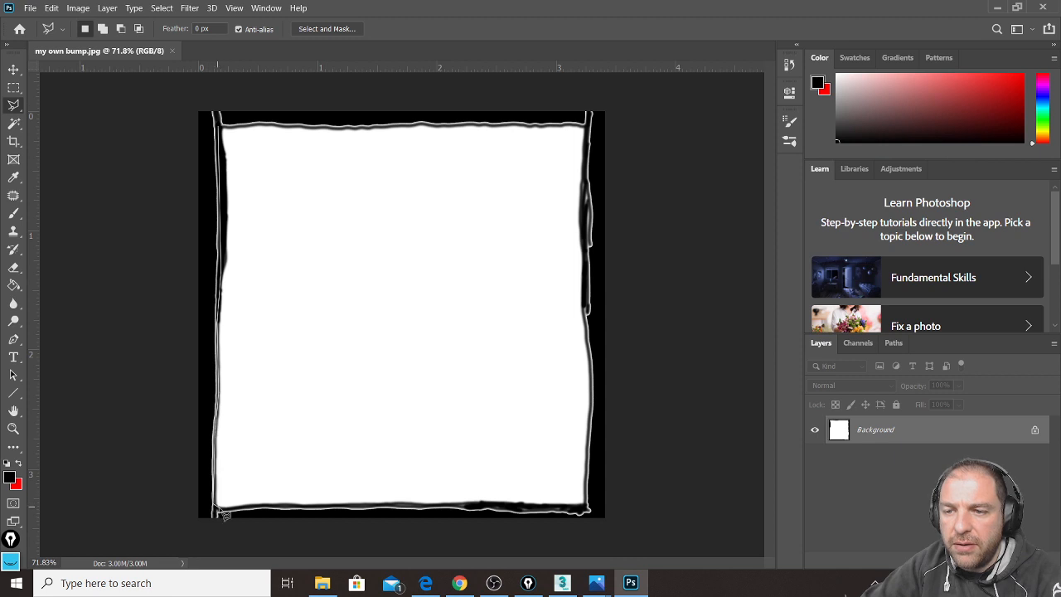
pyautogui.click(202, 524)
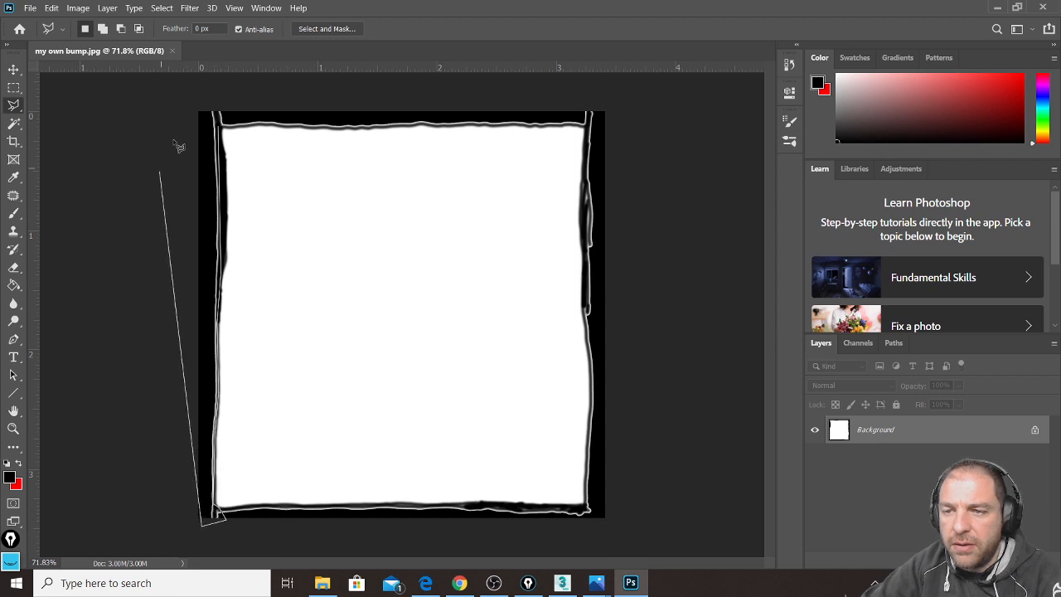
pyautogui.click(176, 102)
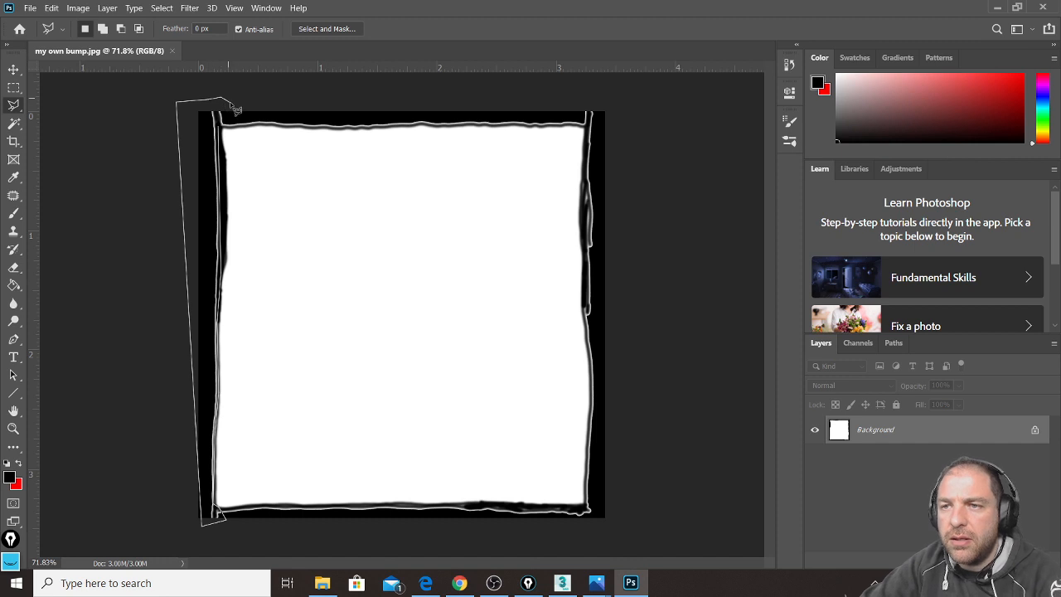
pyautogui.click(220, 128)
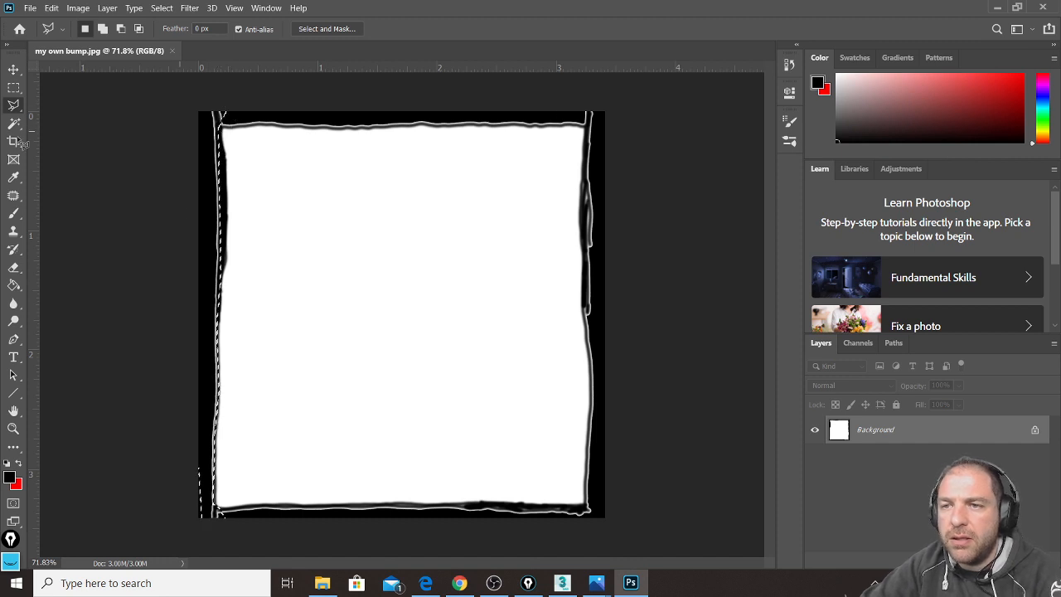
pyautogui.hotkey('shift', 'F6')
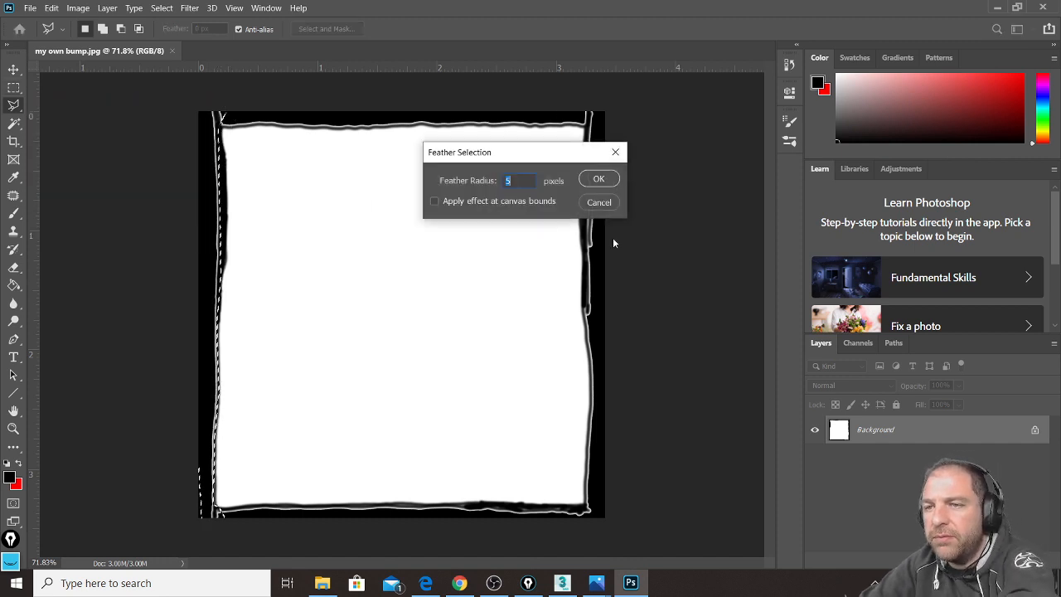
pyautogui.click(603, 175)
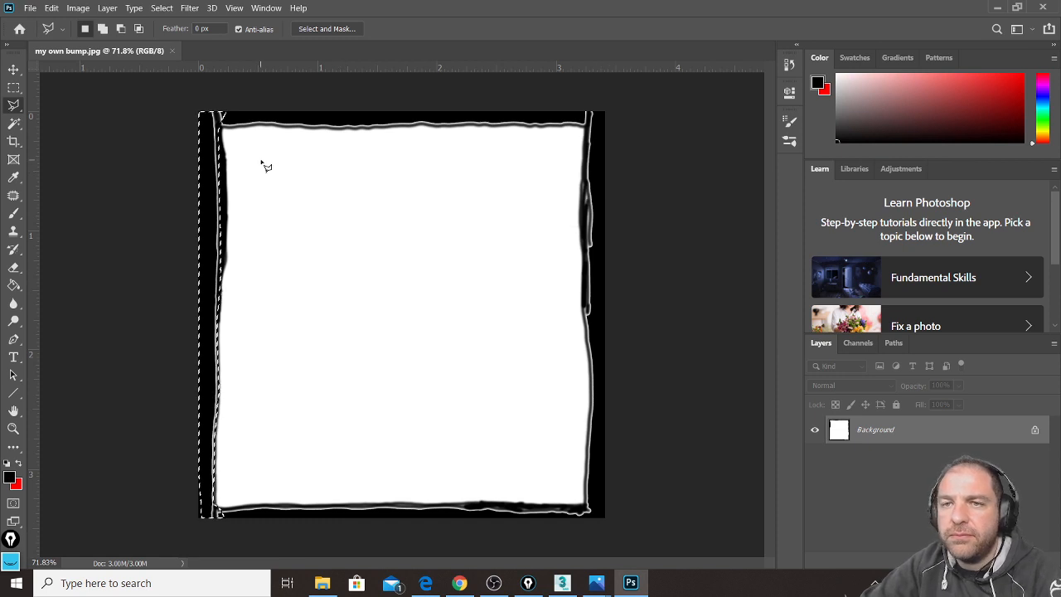
pyautogui.hotkey('shift', 'F5')
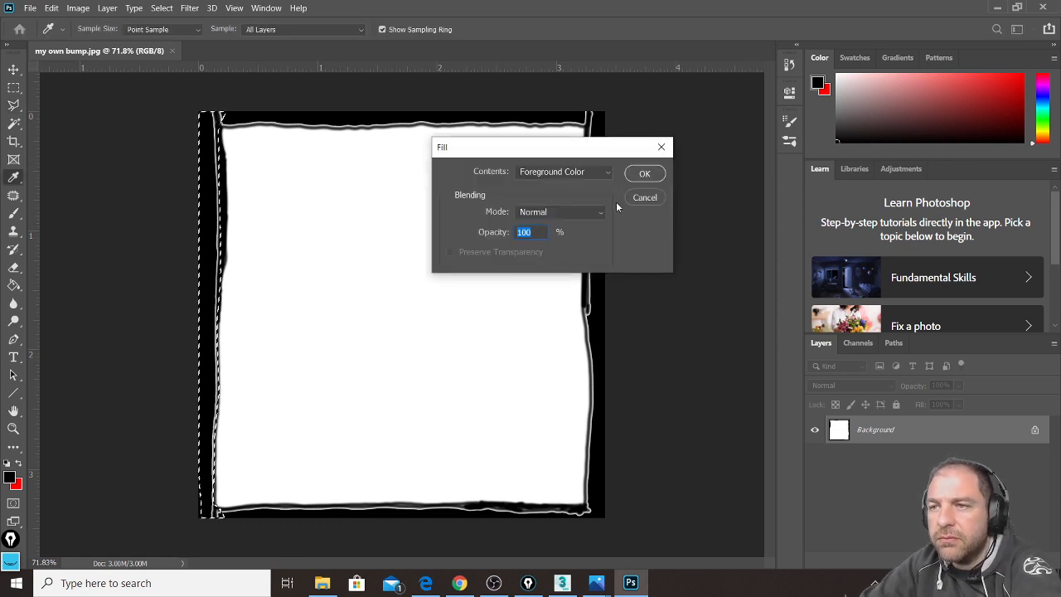
pyautogui.click(644, 175)
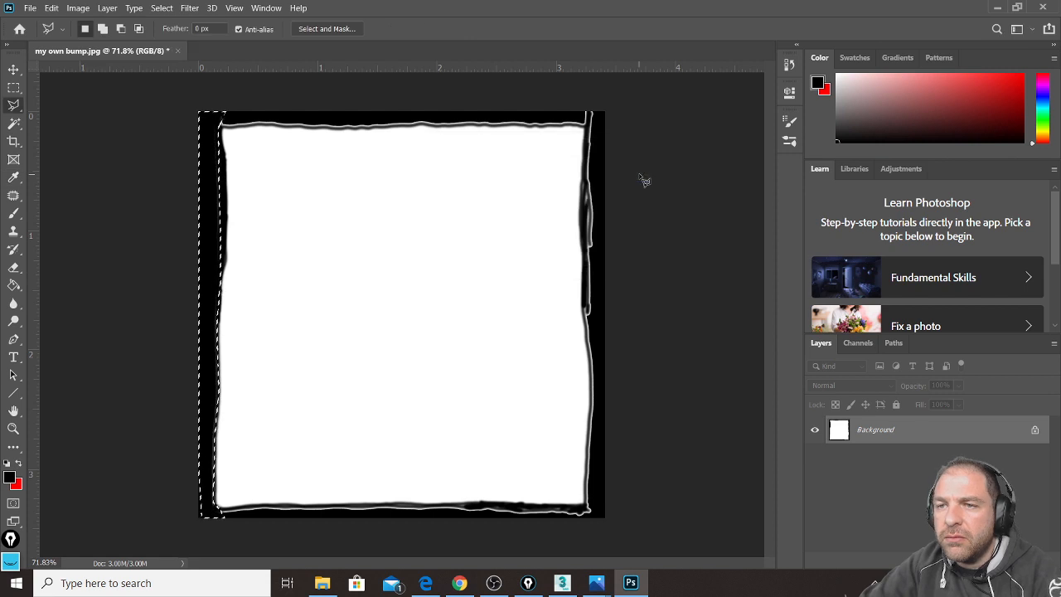
pyautogui.hotkey('ctrl', 'd')
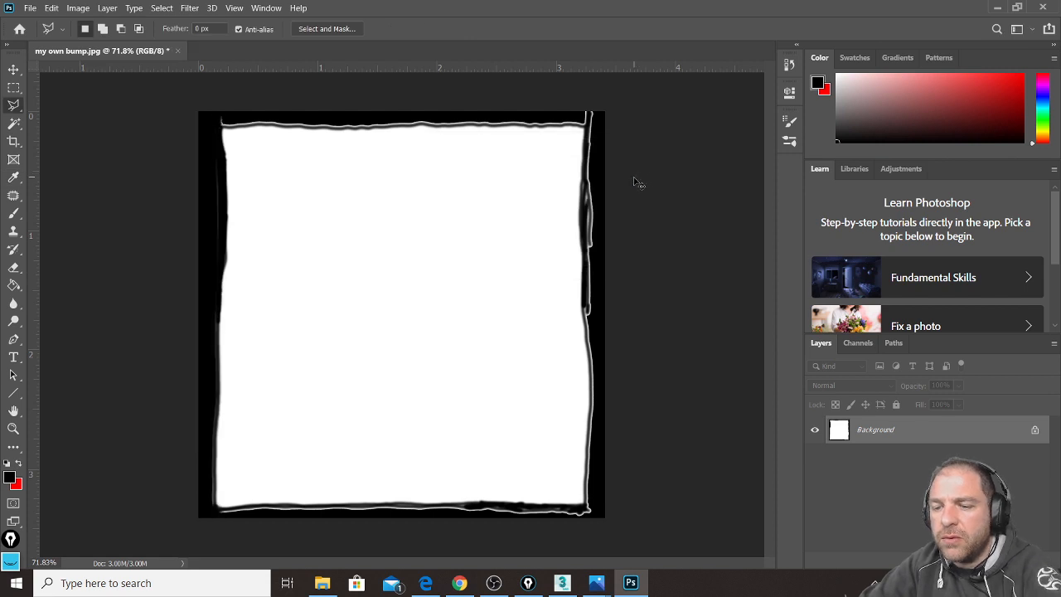
# Step: Brush black over the leftover white border lines at the top-left and bottom-left corners
pyautogui.click(15, 214)
pyautogui.moveTo(219, 125); pyautogui.dragTo(227, 197)
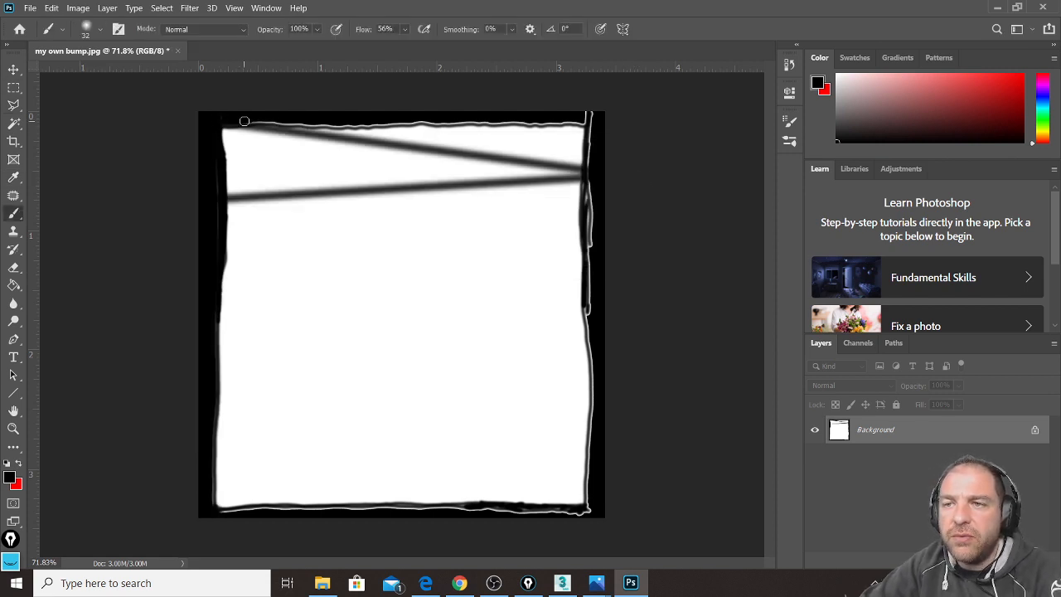
pyautogui.hotkey('ctrl', 'z')
pyautogui.moveTo(223, 122)
pyautogui.mouseDown()
pyautogui.moveTo(596, 116)
pyautogui.moveTo(575, 123)
pyautogui.moveTo(597, 138)
pyautogui.moveTo(589, 504)
pyautogui.moveTo(551, 513)
pyautogui.moveTo(237, 509)
pyautogui.moveTo(212, 494)
pyautogui.moveTo(219, 485)
pyautogui.moveTo(237, 503)
pyautogui.moveTo(574, 516)
pyautogui.mouseUp()
pyautogui.moveTo(237, 509)
pyautogui.mouseDown()
pyautogui.moveTo(211, 466)
pyautogui.moveTo(222, 485)
pyautogui.moveTo(223, 471)
pyautogui.mouseUp()
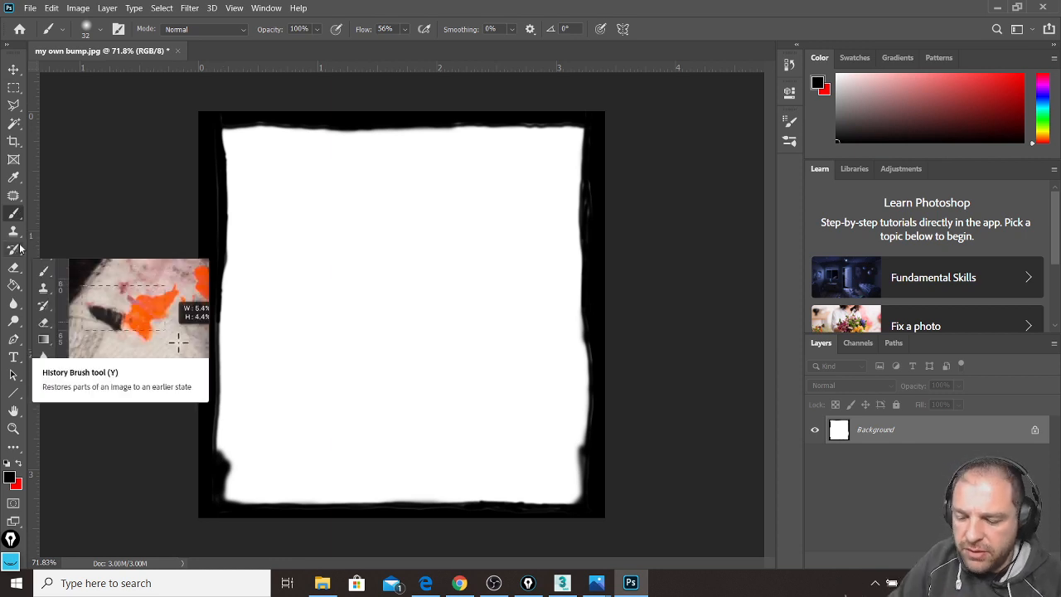
# Step: Paint branching black crack lines across the white area from the bottom-left and top edges
pyautogui.moveTo(234, 463)
pyautogui.mouseDown()
pyautogui.moveTo(258, 440)
pyautogui.moveTo(273, 351)
pyautogui.moveTo(300, 322)
pyautogui.moveTo(276, 451)
pyautogui.moveTo(339, 425)
pyautogui.moveTo(367, 431)
pyautogui.mouseUp()
pyautogui.moveTo(464, 122)
pyautogui.mouseDown()
pyautogui.moveTo(469, 157)
pyautogui.moveTo(442, 286)
pyautogui.moveTo(514, 205)
pyautogui.moveTo(528, 242)
pyautogui.mouseUp()
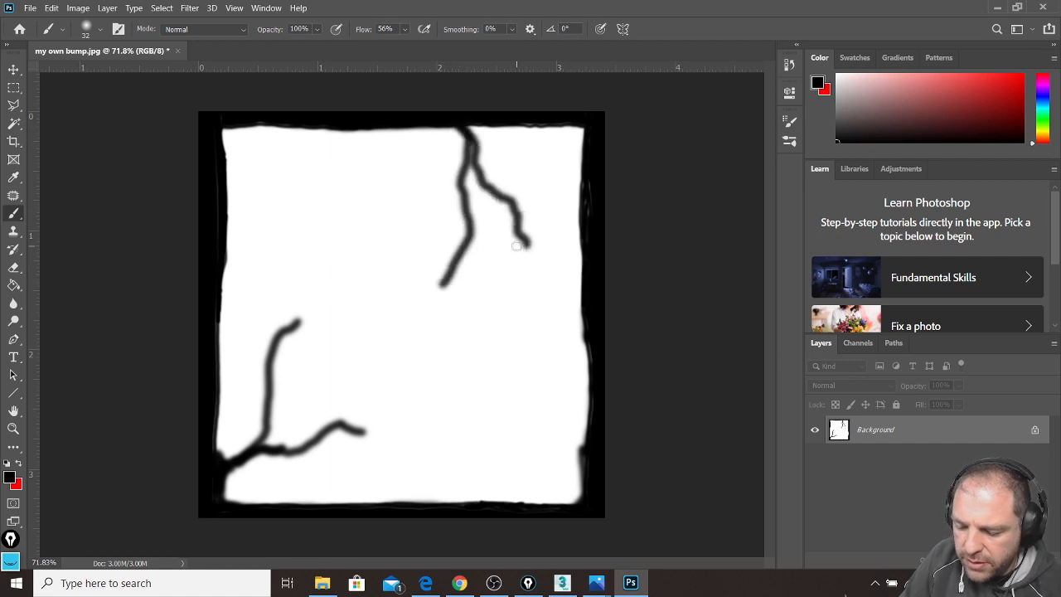
pyautogui.moveTo(468, 207)
pyautogui.mouseDown()
pyautogui.moveTo(454, 232)
pyautogui.moveTo(400, 261)
pyautogui.moveTo(378, 251)
pyautogui.moveTo(353, 319)
pyautogui.moveTo(357, 311)
pyautogui.moveTo(391, 398)
pyautogui.moveTo(353, 301)
pyautogui.moveTo(312, 275)
pyautogui.mouseUp()
pyautogui.moveTo(276, 338); pyautogui.dragTo(259, 261)
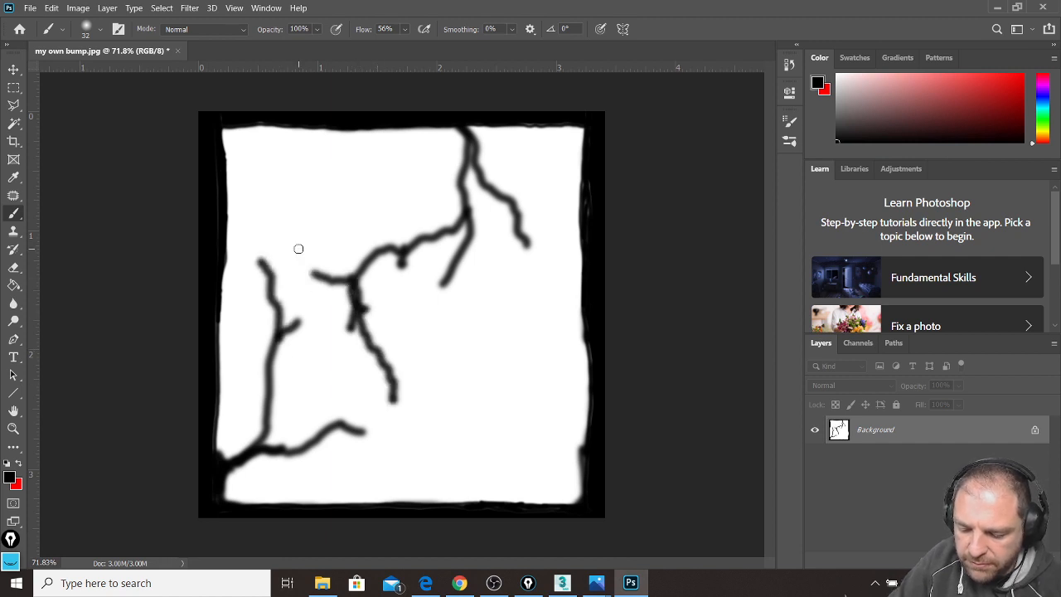
# Step: Save the bump image and return to 3ds Max
pyautogui.click(30, 7)
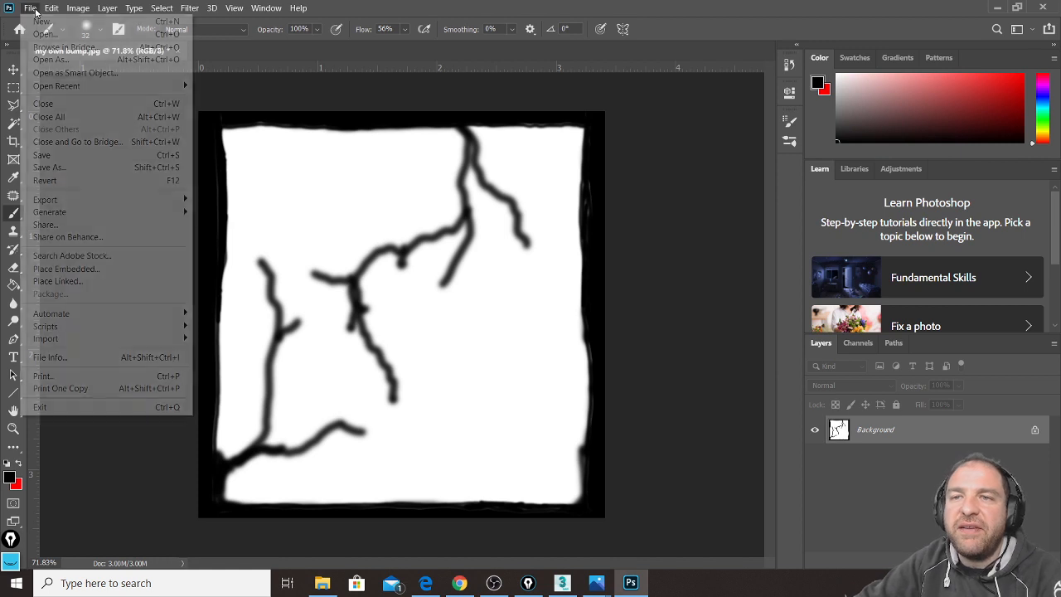
pyautogui.click(83, 154)
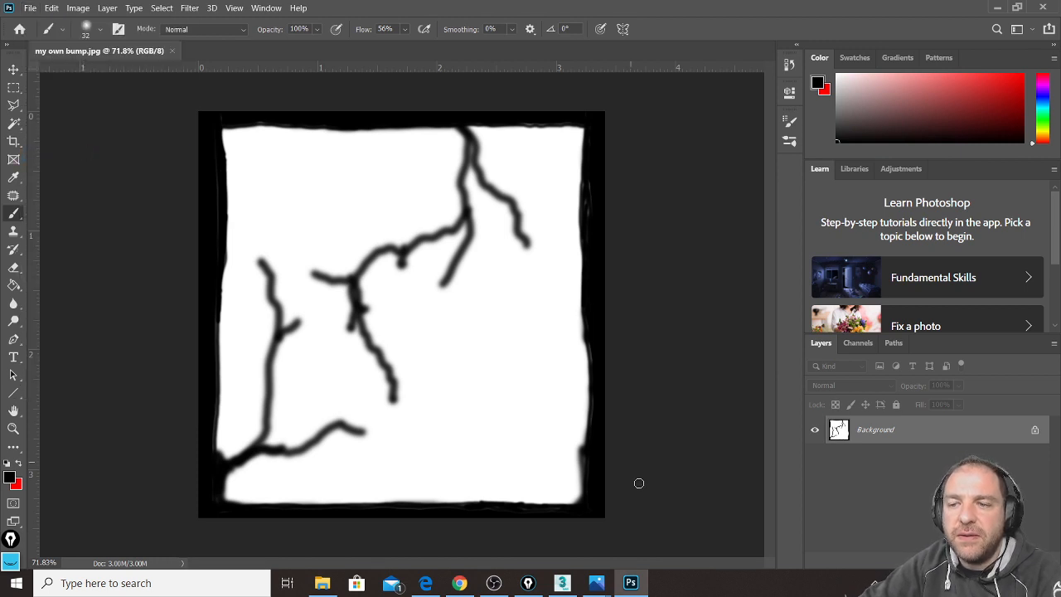
pyautogui.click(562, 584)
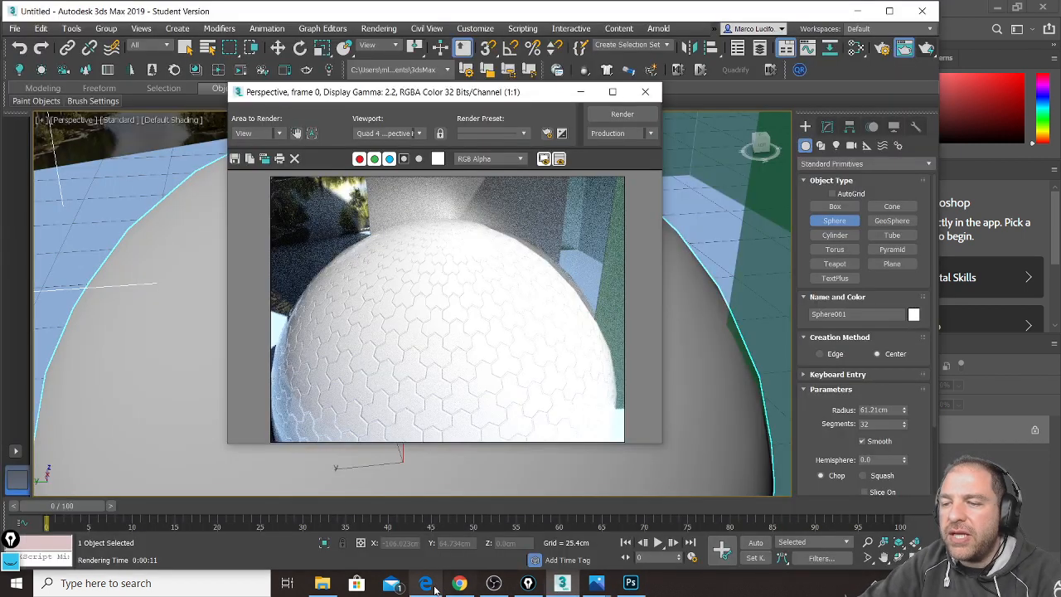
# Step: Close the render preview and drag my own bump.jpg into the Slate Material Editor as a bitmap node
pyautogui.click(460, 584)
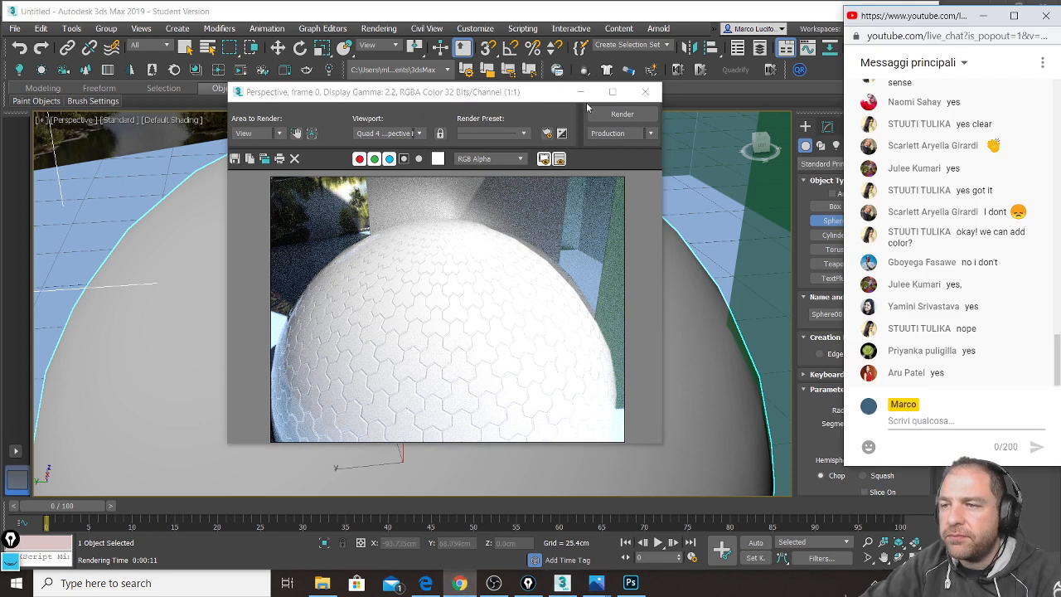
pyautogui.click(645, 91)
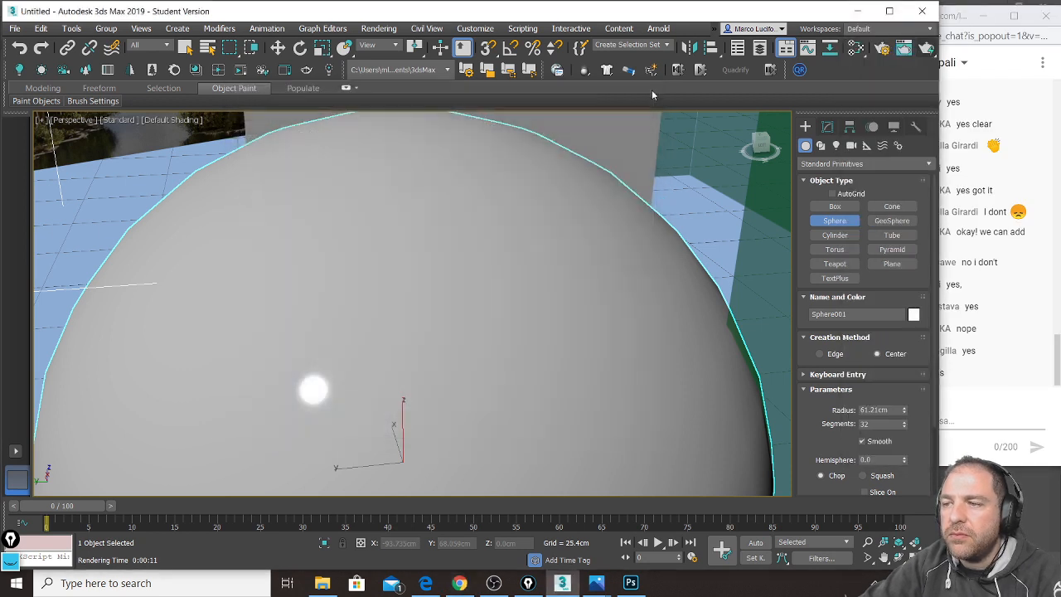
pyautogui.click(323, 583)
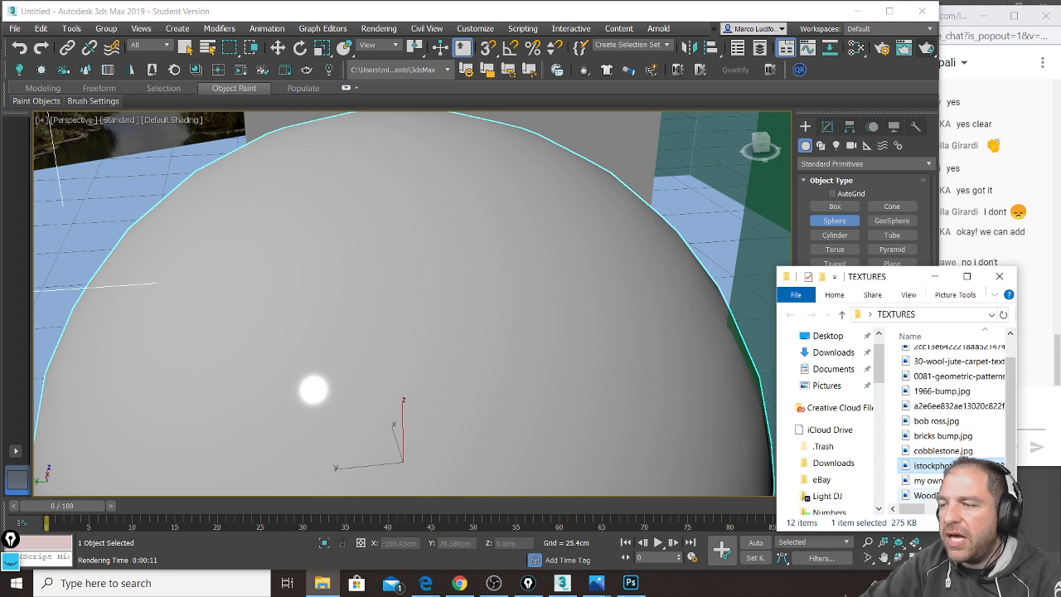
pyautogui.click(941, 481)
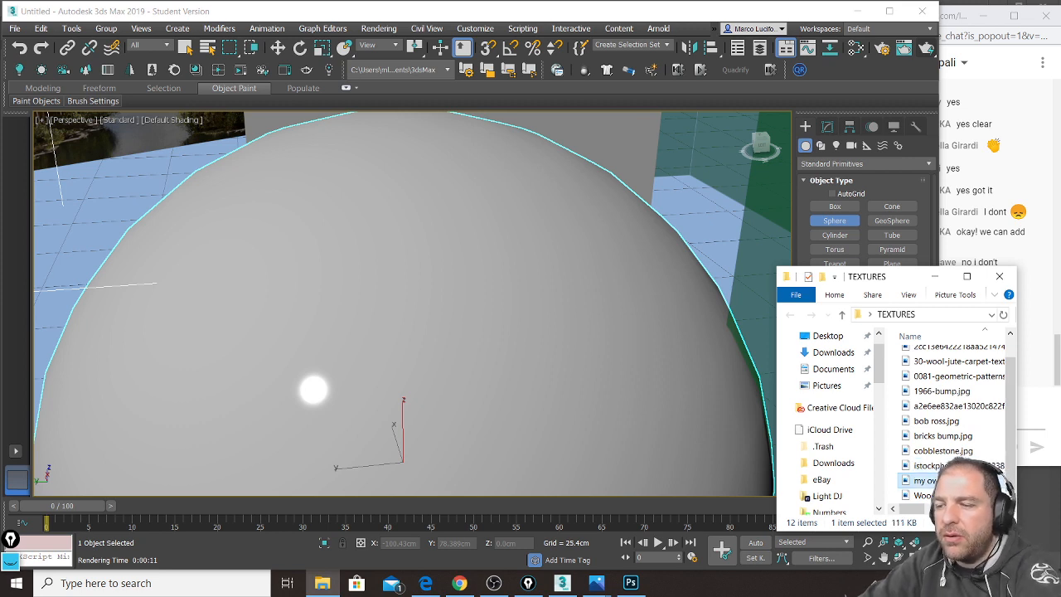
pyautogui.click(707, 13)
pyautogui.press('m')
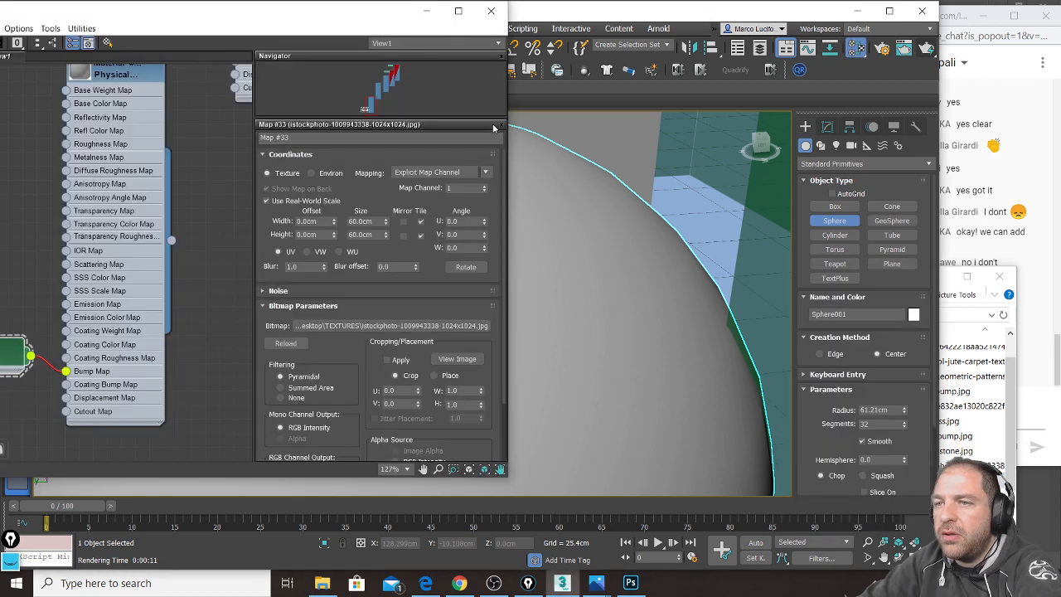
pyautogui.moveTo(120, 11); pyautogui.dragTo(285, 28)
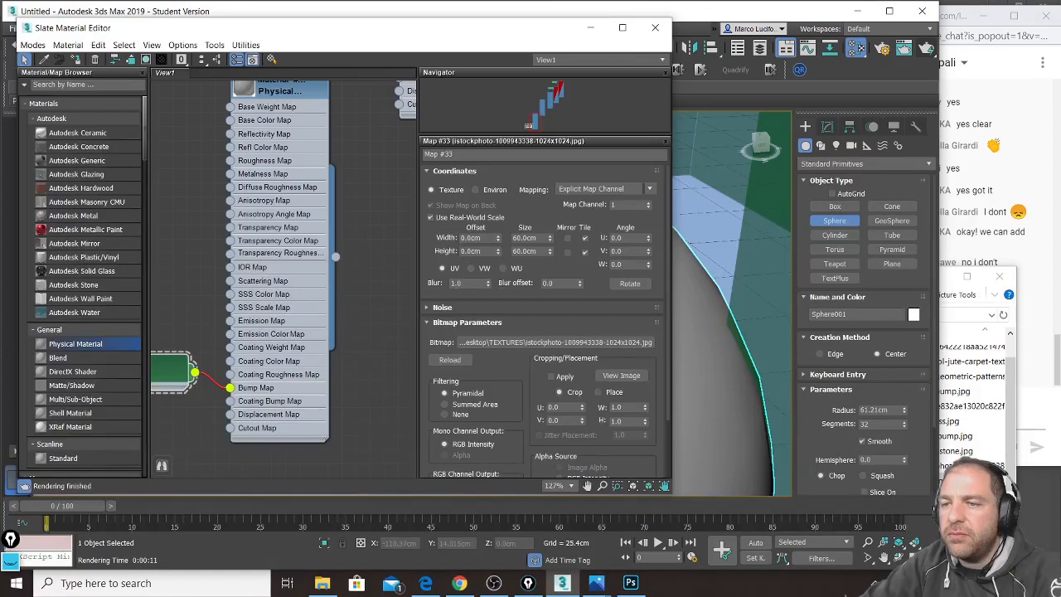
pyautogui.moveTo(941, 481); pyautogui.dragTo(175, 305)
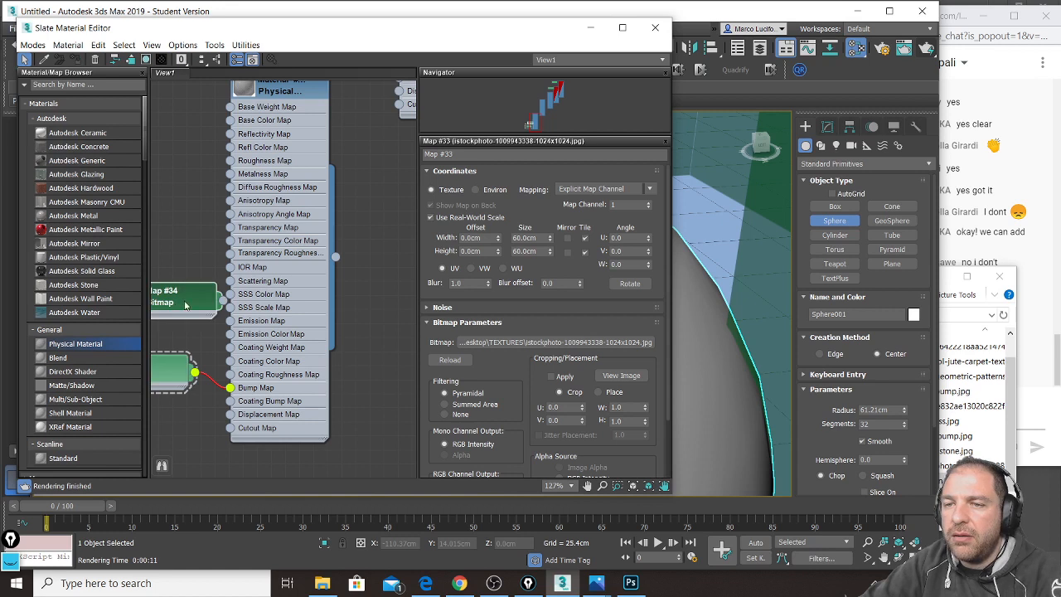
# Step: Delete the stock-photo Map #33 and connect Map #34 to the material's Bump Map input
pyautogui.moveTo(277, 29); pyautogui.dragTo(453, 30)
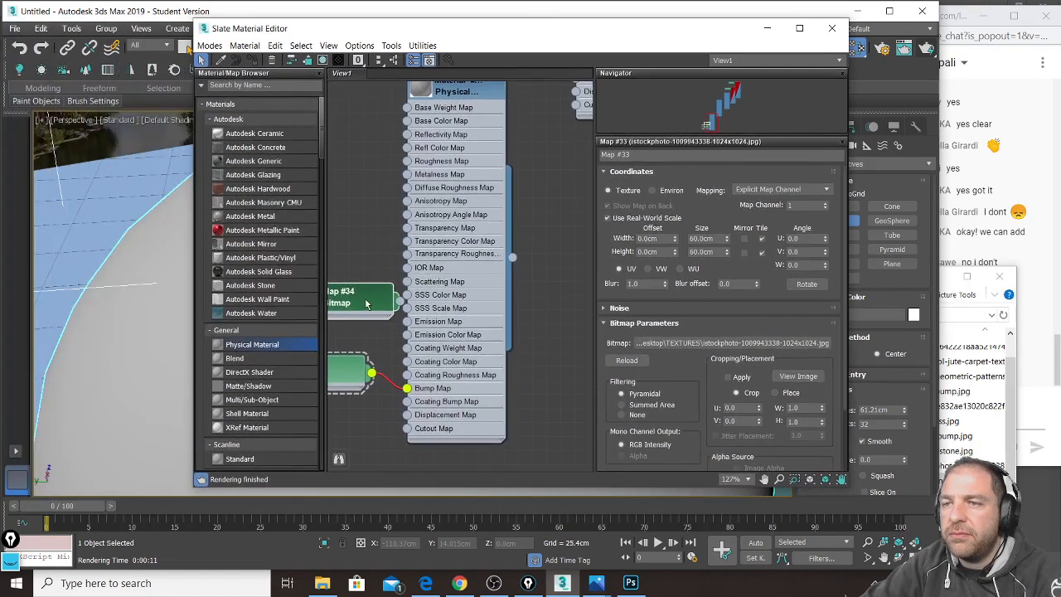
pyautogui.moveTo(385, 254); pyautogui.dragTo(484, 246, button='middle')
pyautogui.click(412, 372)
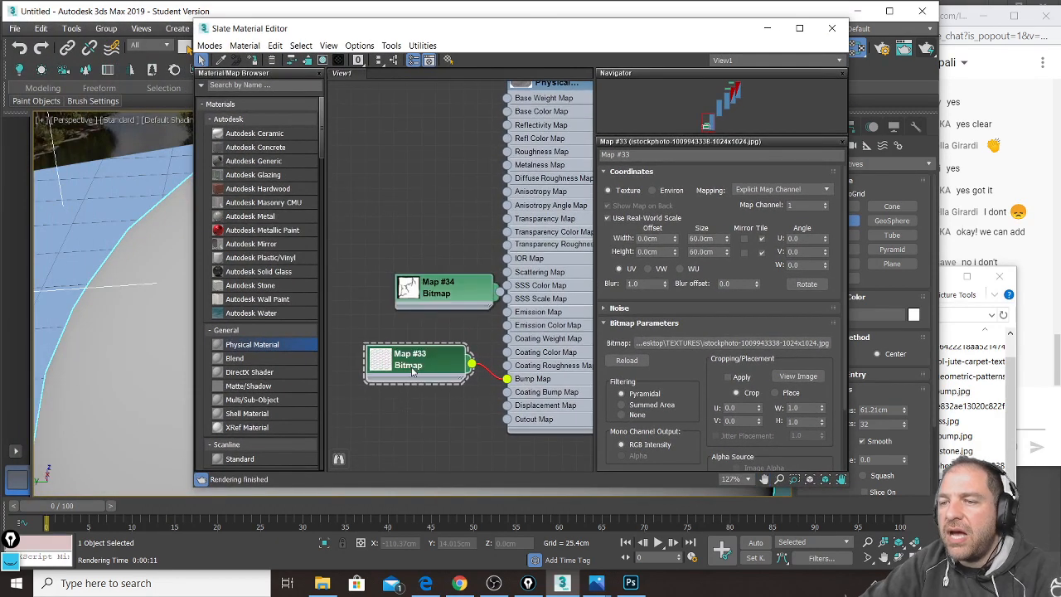
pyautogui.press('Delete')
pyautogui.moveTo(457, 294); pyautogui.dragTo(504, 381)
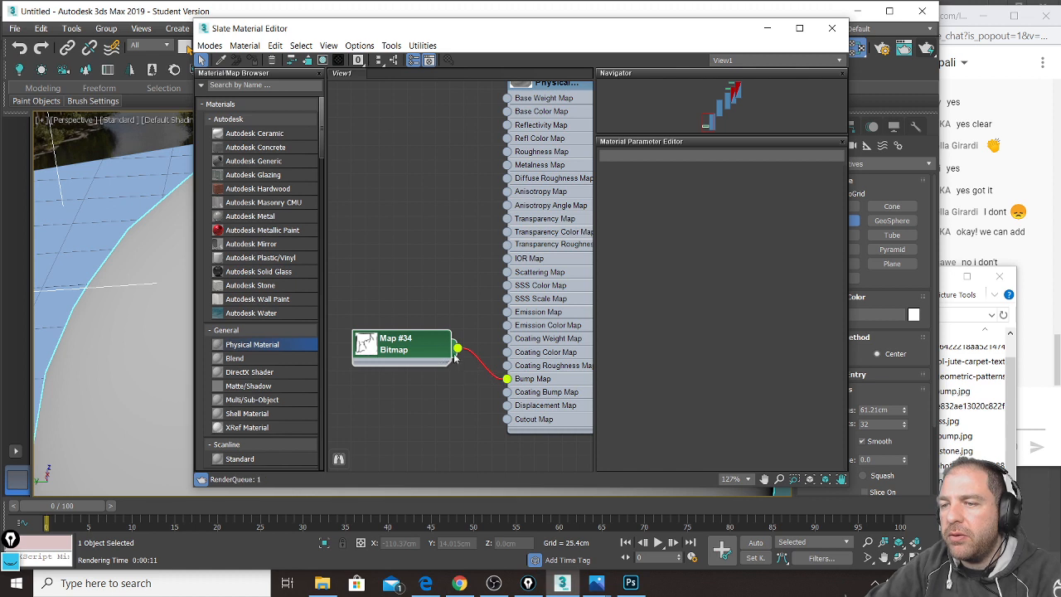
# Step: Set Map #34's coordinates size to 30 cm width and 30 cm height
pyautogui.doubleClick(422, 347)
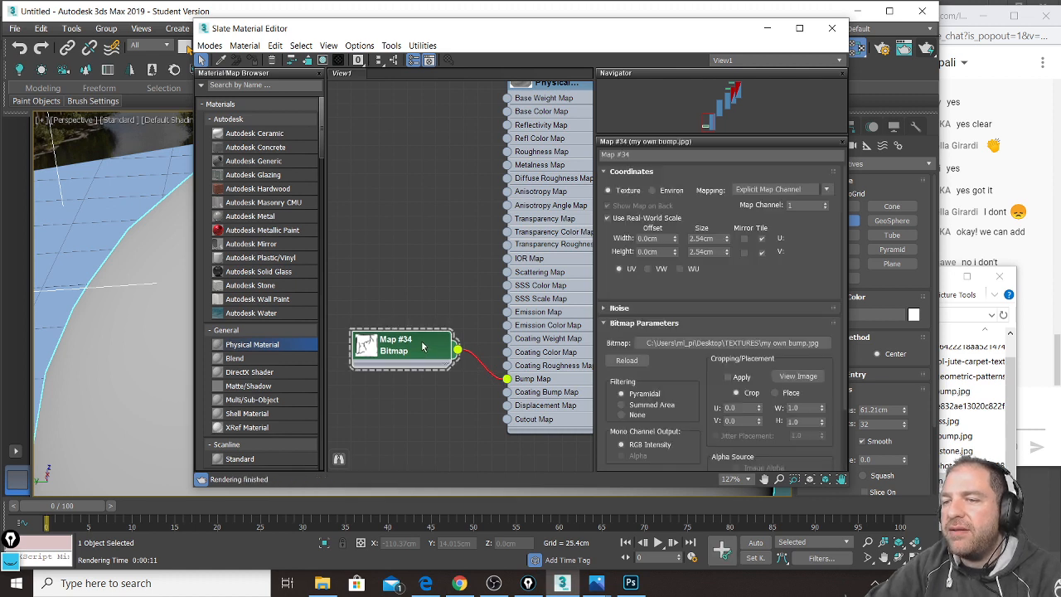
pyautogui.click(718, 238)
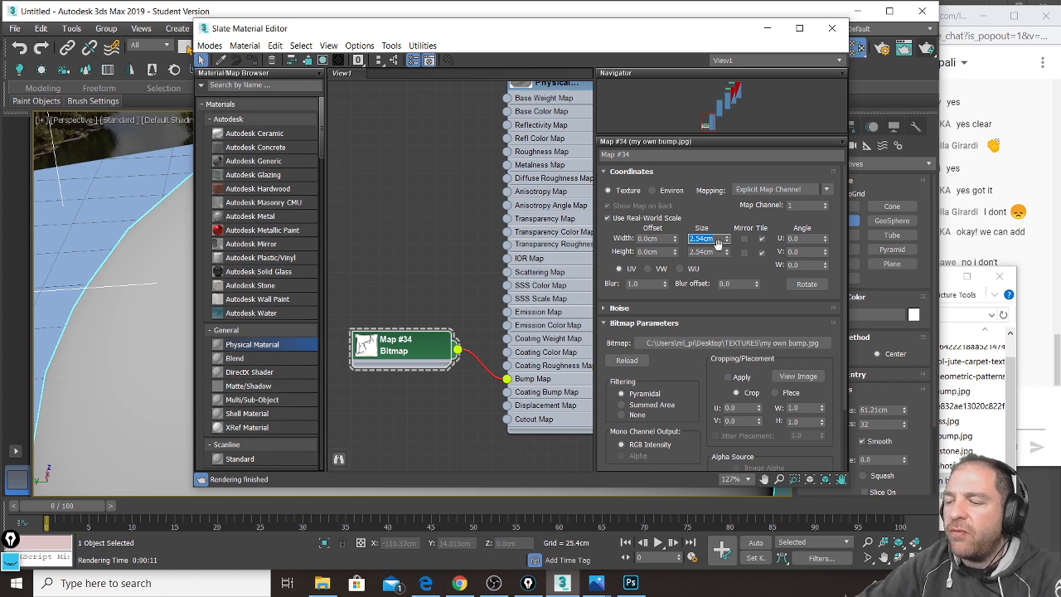
pyautogui.write('30')
pyautogui.click(720, 250)
pyautogui.doubleClick(720, 250)
pyautogui.write('30')
pyautogui.press('Return')
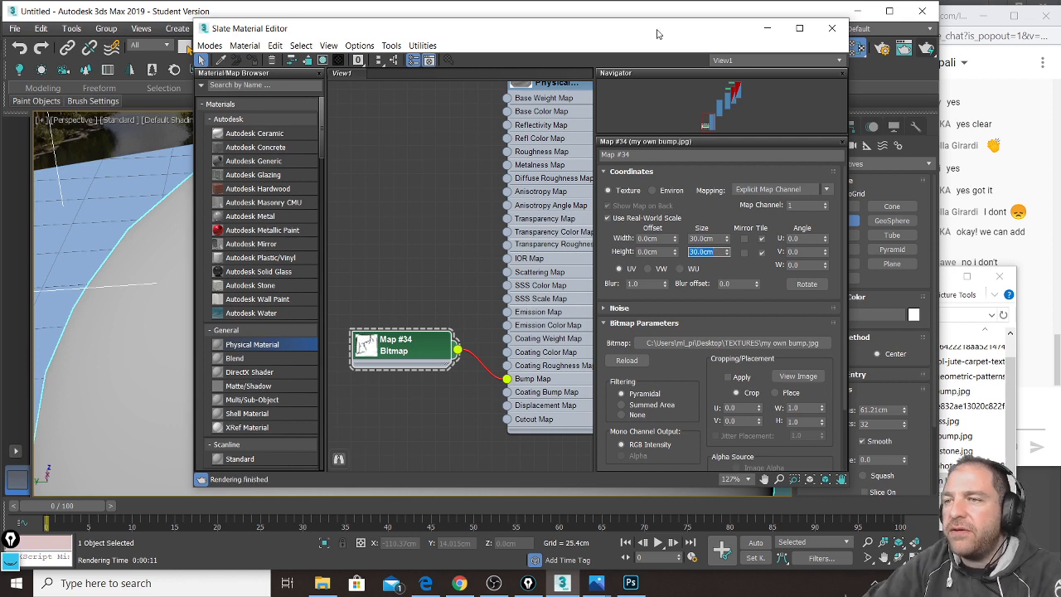
pyautogui.moveTo(658, 34); pyautogui.dragTo(310, 53)
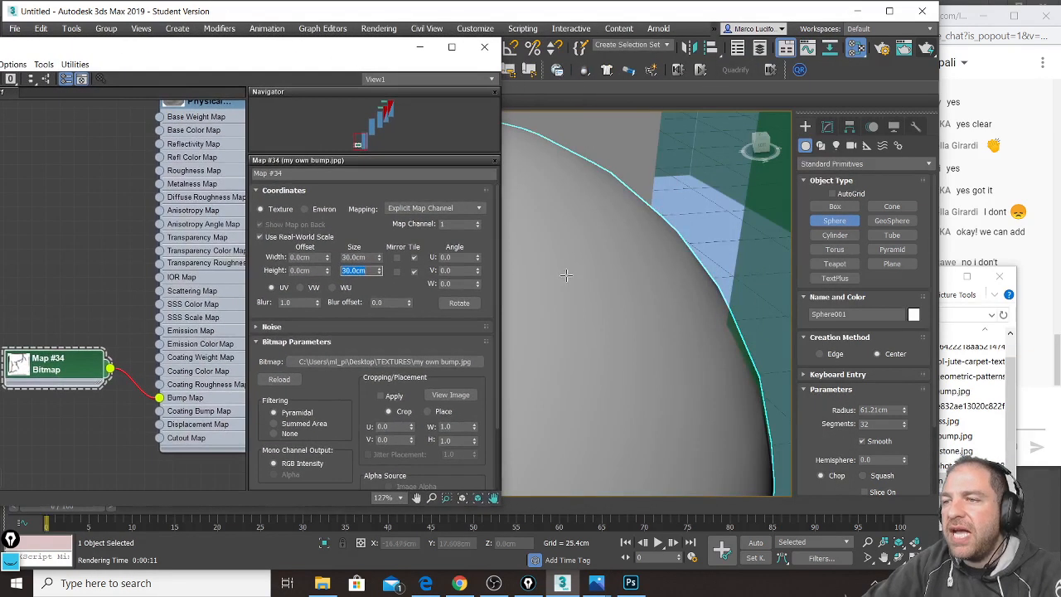
pyautogui.scroll(2, 644, 260)
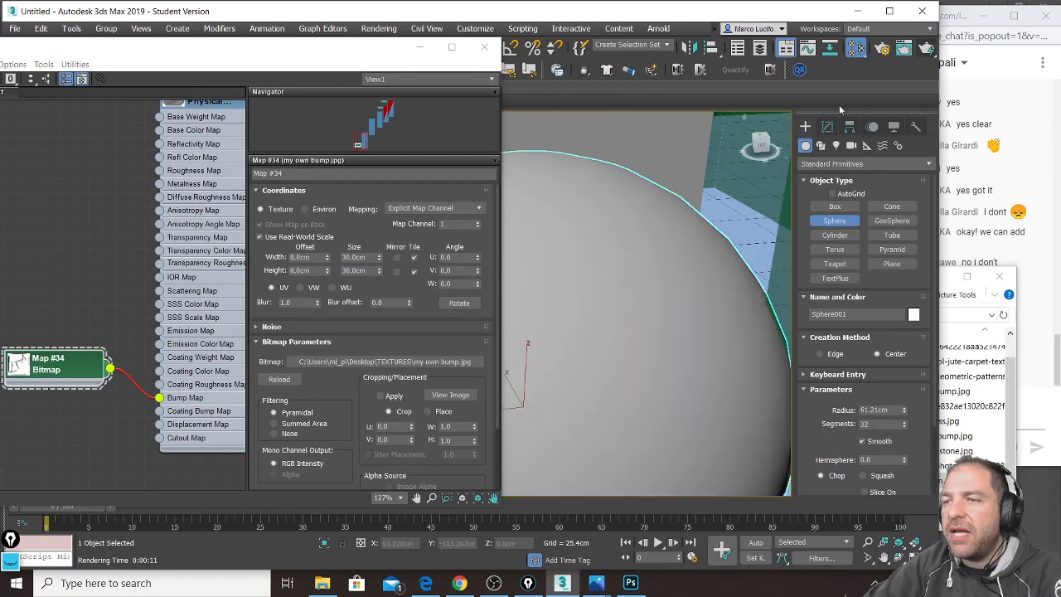
# Step: Render the half-sphere and zoom into the frame to inspect the painted bump pattern
pyautogui.click(923, 52)
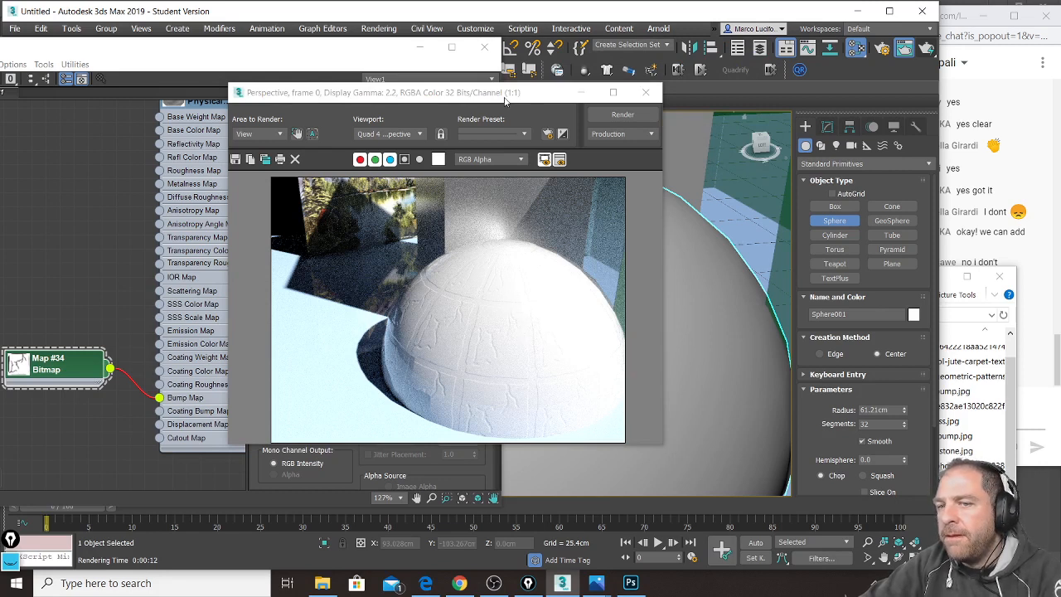
pyautogui.moveTo(509, 98); pyautogui.dragTo(430, 66)
pyautogui.scroll(1, 437, 353)
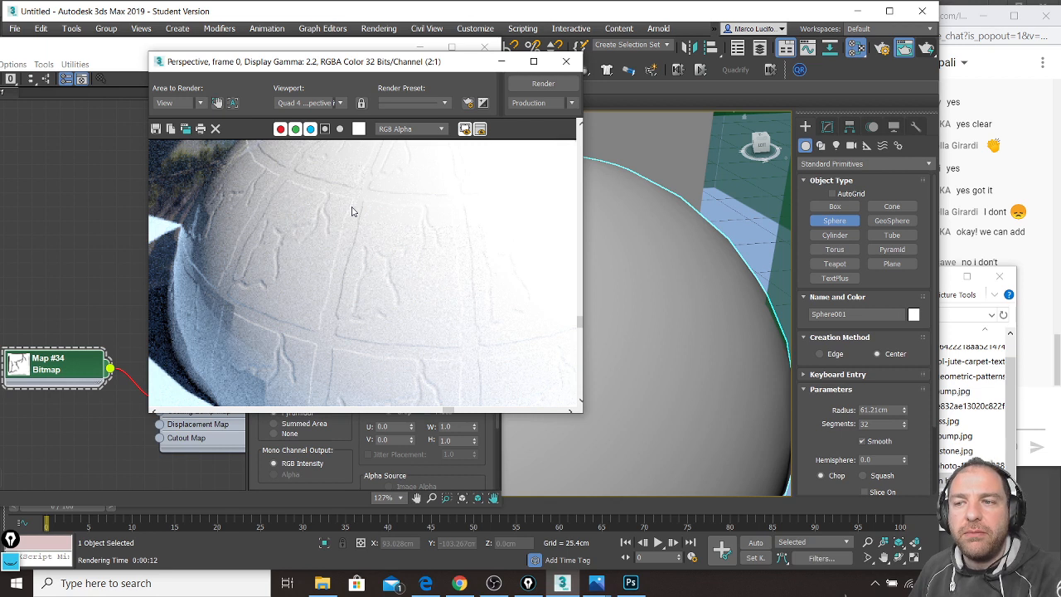
# Step: Raise the Physical Material's Bump Map amount to 1.2 and render again
pyautogui.click(352, 438)
pyautogui.moveTo(219, 108); pyautogui.dragTo(183, 189, button='middle')
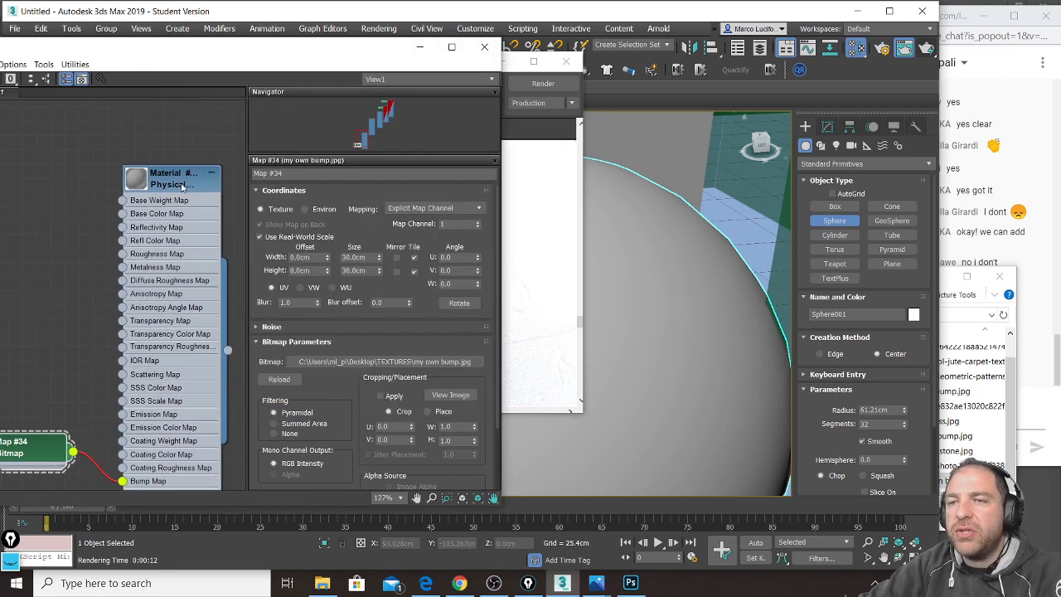
pyautogui.doubleClick(172, 177)
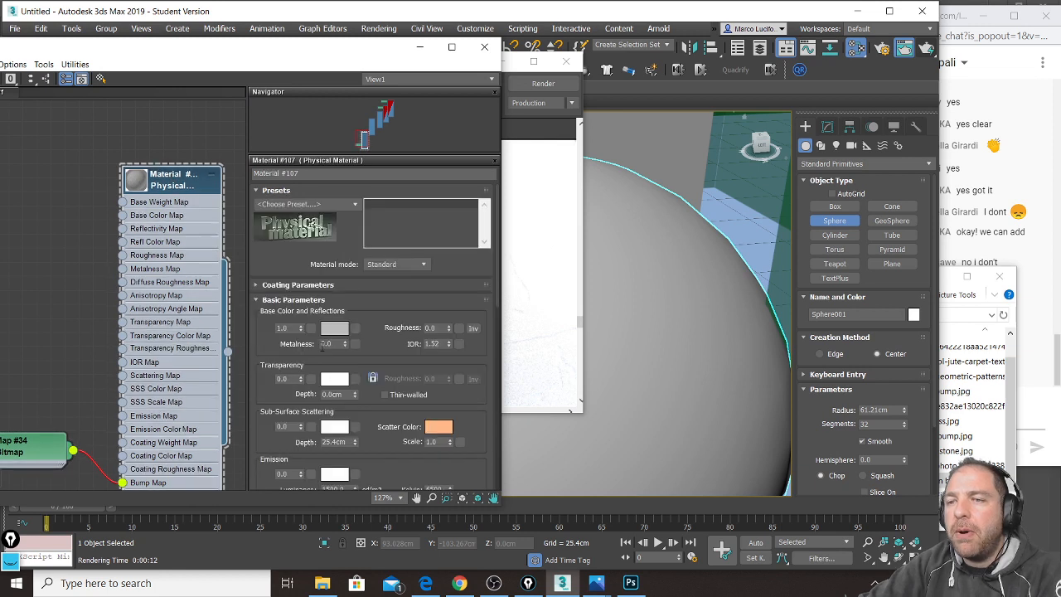
pyautogui.scroll(-5, 374, 454)
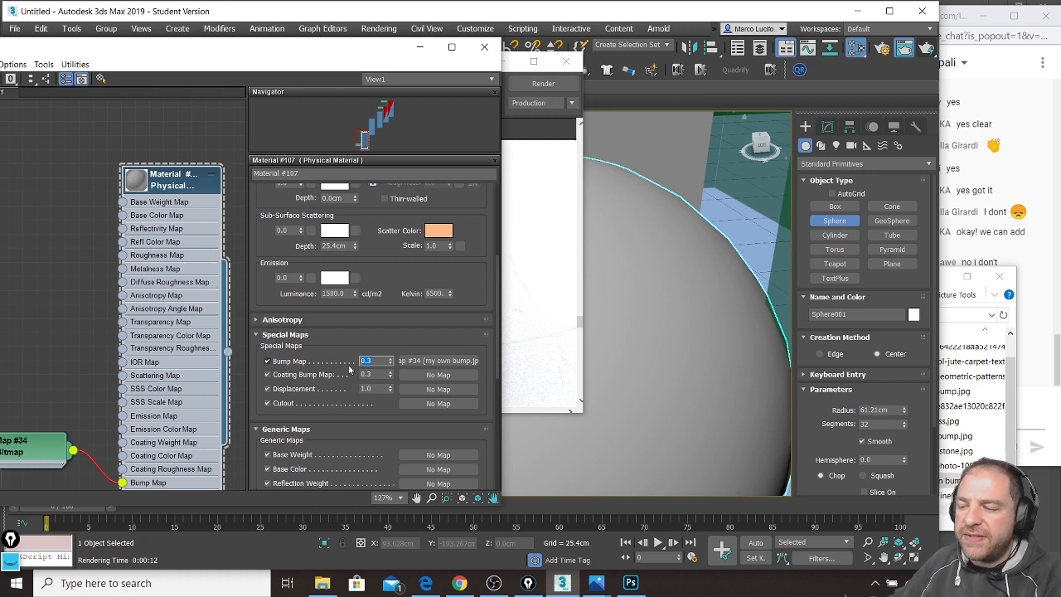
pyautogui.write('1.2')
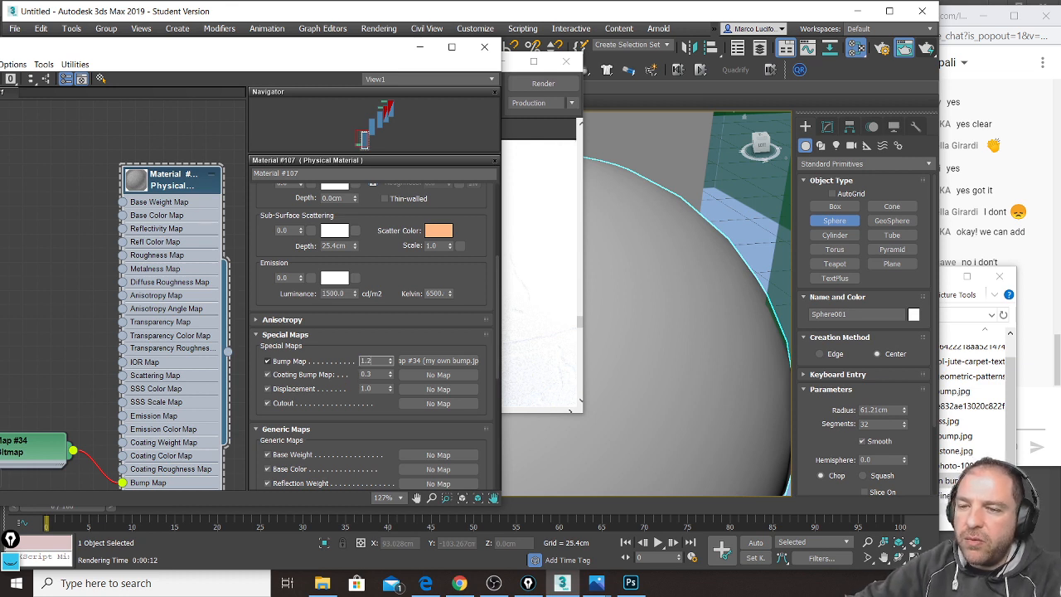
pyautogui.press('Return')
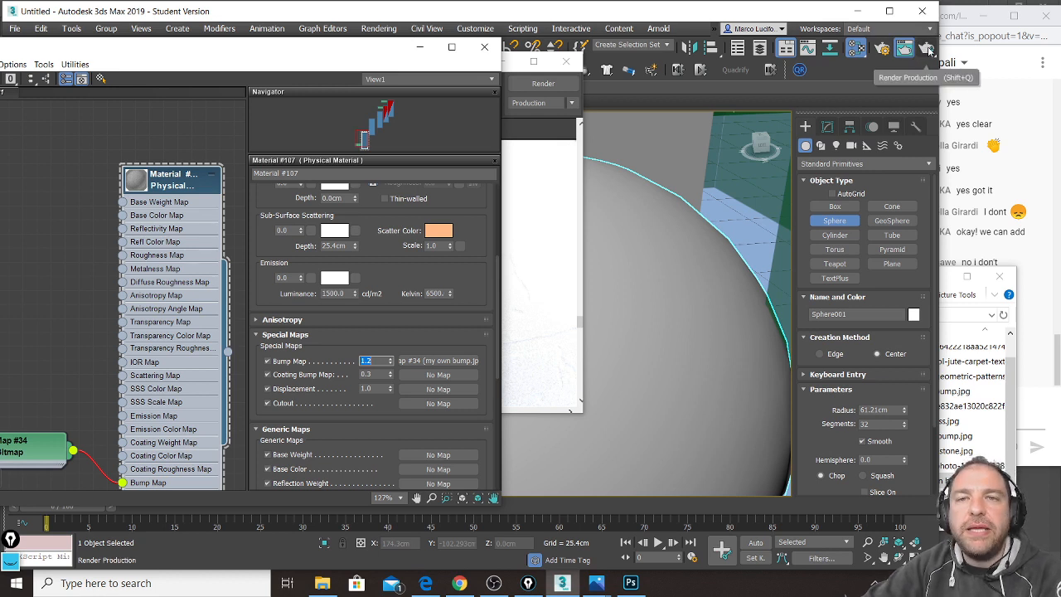
pyautogui.click(927, 48)
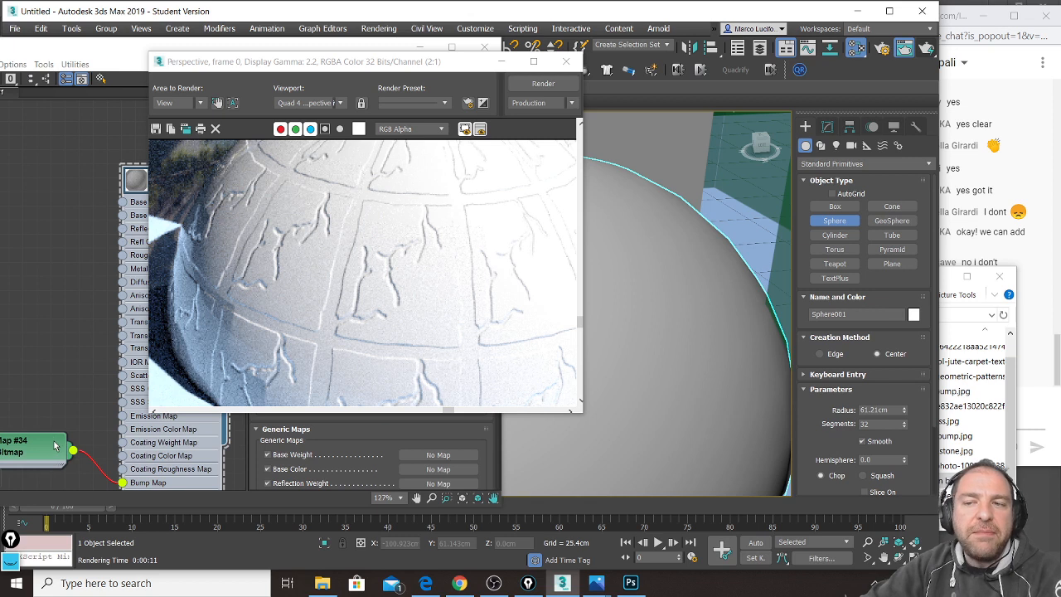
# Step: Once the 1.2-bump render finishes, return to Photoshop and the bump image
pyautogui.click(632, 584)
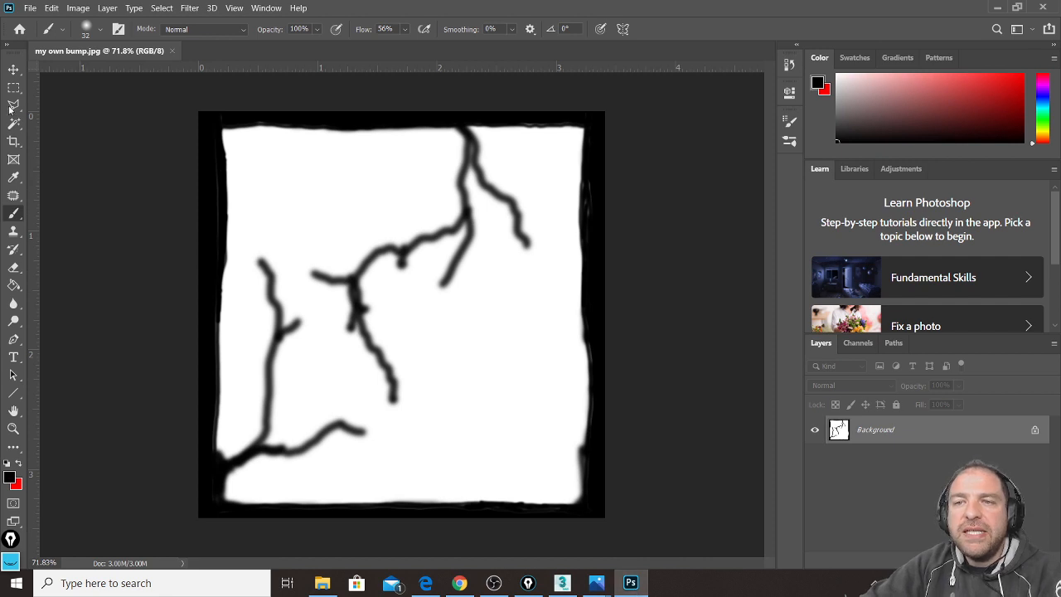
# Step: Crop all four sides of the bump image inward, trimming most of its black border
pyautogui.click(13, 141)
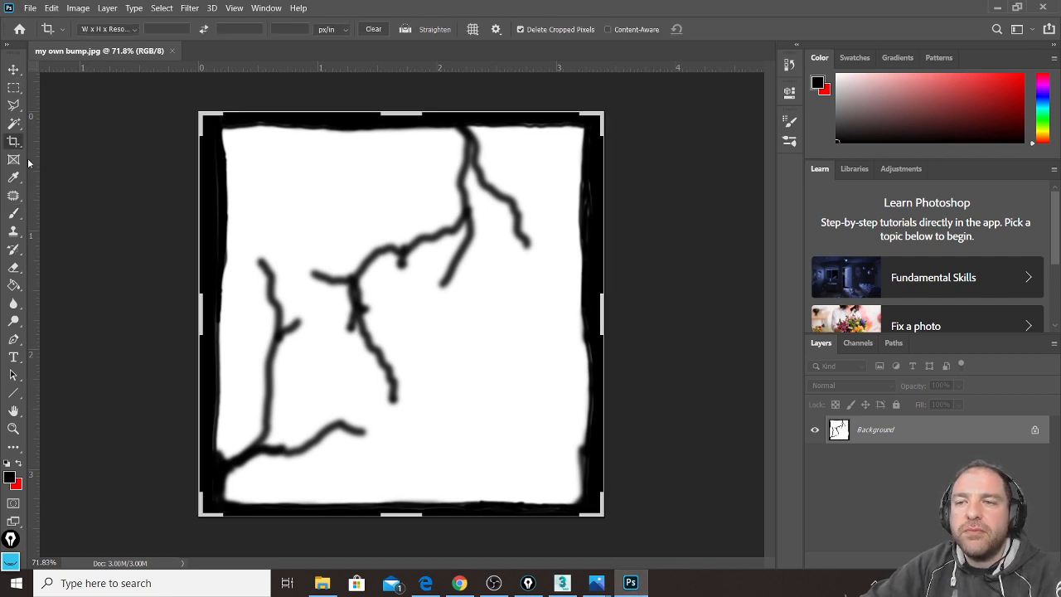
pyautogui.moveTo(200, 315); pyautogui.dragTo(208, 313)
pyautogui.moveTo(398, 113); pyautogui.dragTo(399, 120)
pyautogui.moveTo(595, 314); pyautogui.dragTo(590, 312)
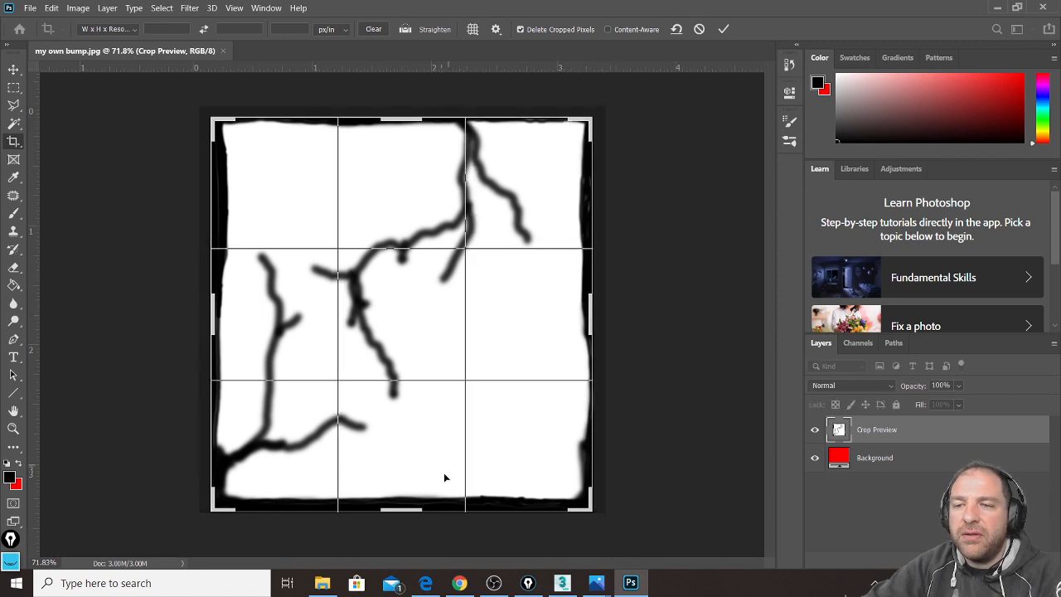
pyautogui.moveTo(406, 509); pyautogui.dragTo(404, 505)
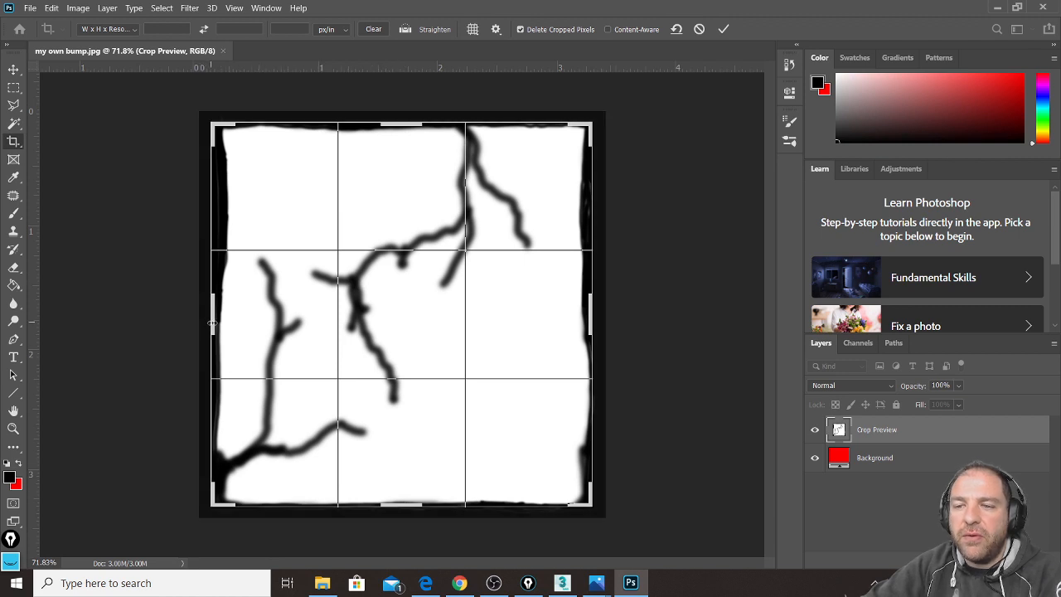
pyautogui.moveTo(213, 323); pyautogui.dragTo(212, 324)
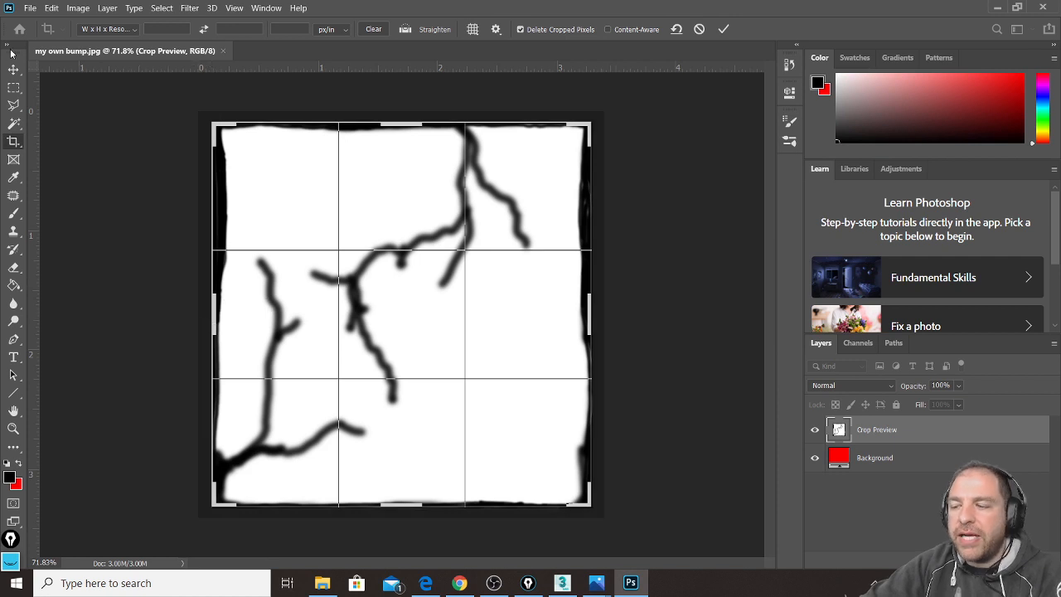
pyautogui.press('Return')
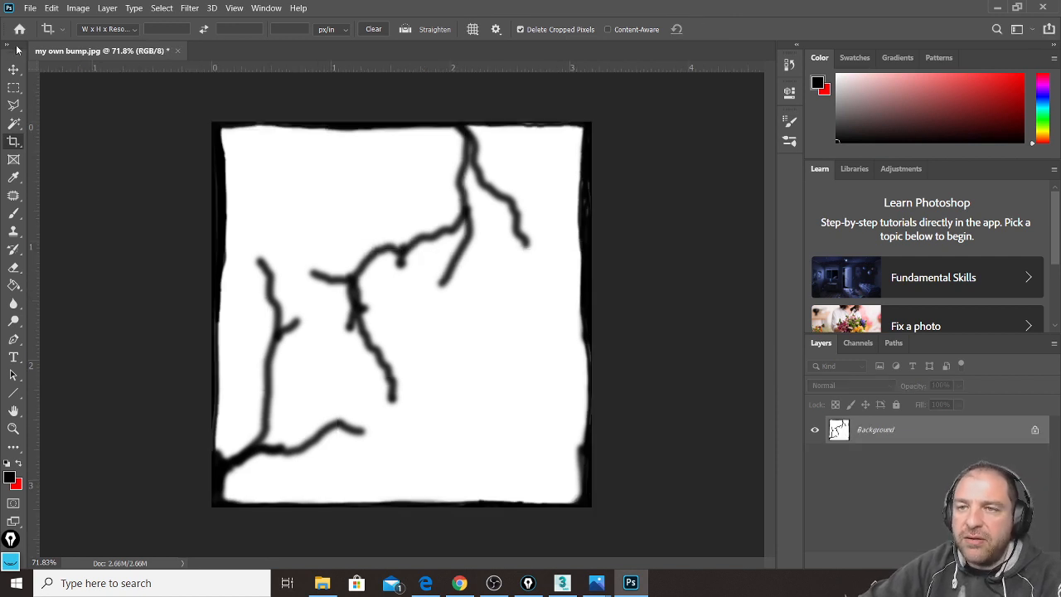
pyautogui.click(29, 8)
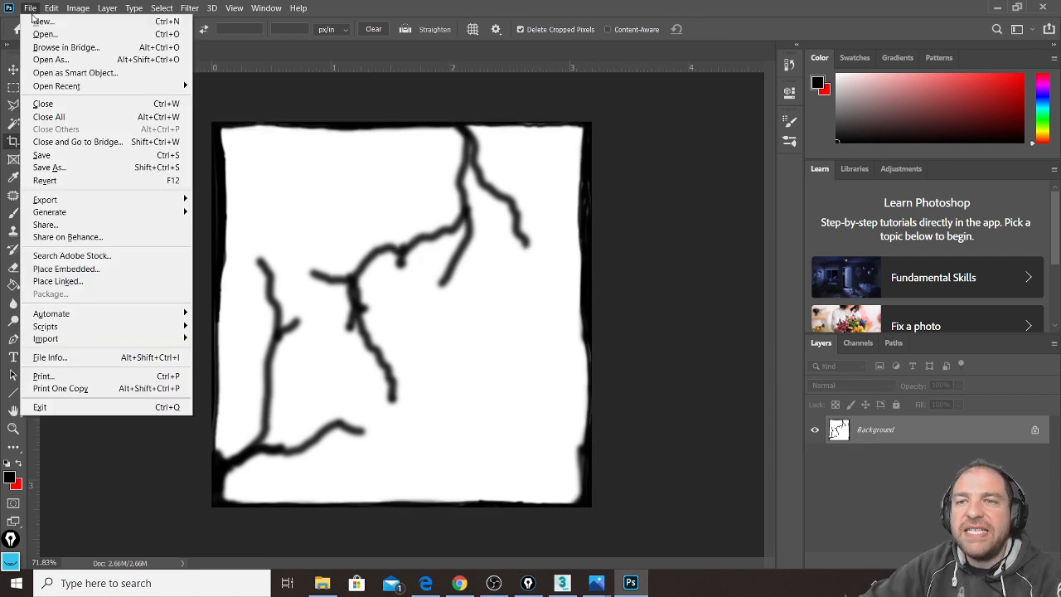
# Step: Save the cropped image, brush a serif letter M at its centre, and save again
pyautogui.click(66, 156)
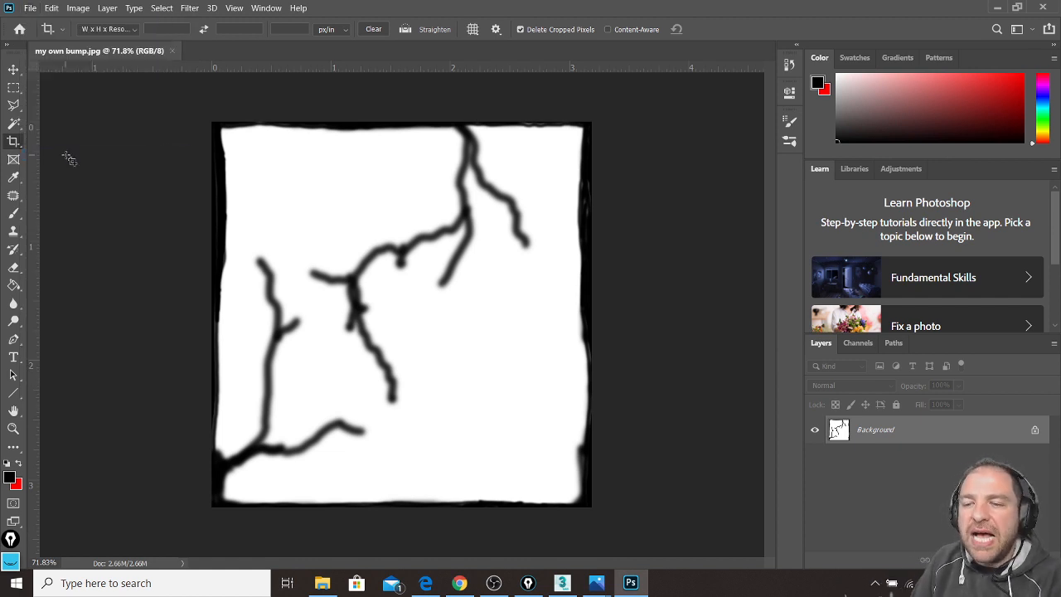
pyautogui.click(14, 214)
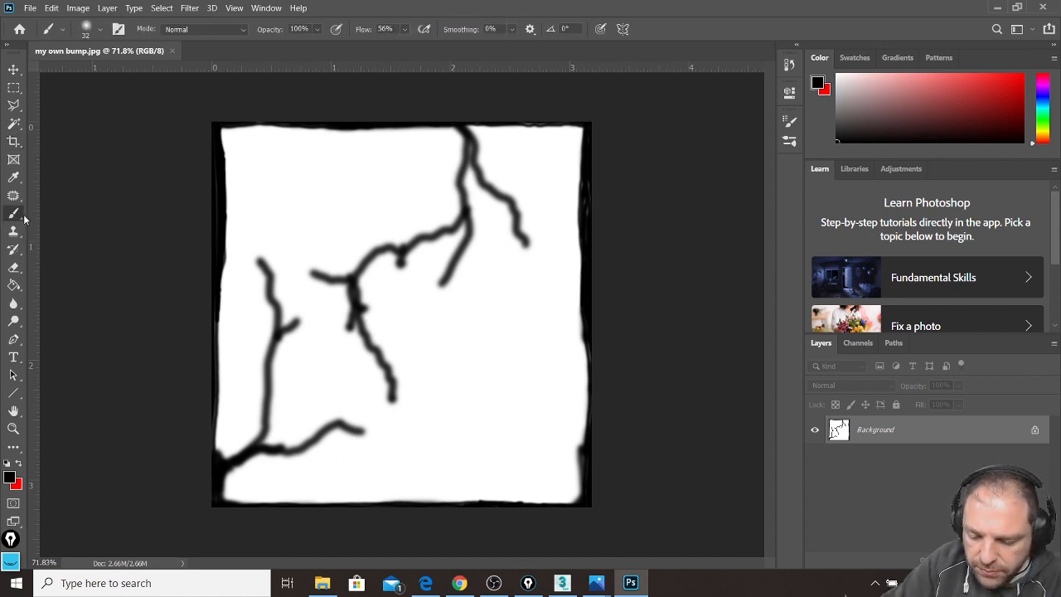
pyautogui.moveTo(434, 353)
pyautogui.mouseDown()
pyautogui.moveTo(432, 390)
pyautogui.moveTo(440, 338)
pyautogui.moveTo(464, 377)
pyautogui.moveTo(500, 333)
pyautogui.moveTo(503, 412)
pyautogui.moveTo(501, 356)
pyautogui.mouseUp()
pyautogui.moveTo(445, 412); pyautogui.dragTo(423, 410)
pyautogui.moveTo(492, 411); pyautogui.dragTo(516, 410)
pyautogui.moveTo(438, 332); pyautogui.dragTo(420, 326)
pyautogui.moveTo(487, 326)
pyautogui.mouseDown()
pyautogui.moveTo(512, 324)
pyautogui.moveTo(505, 328)
pyautogui.mouseUp()
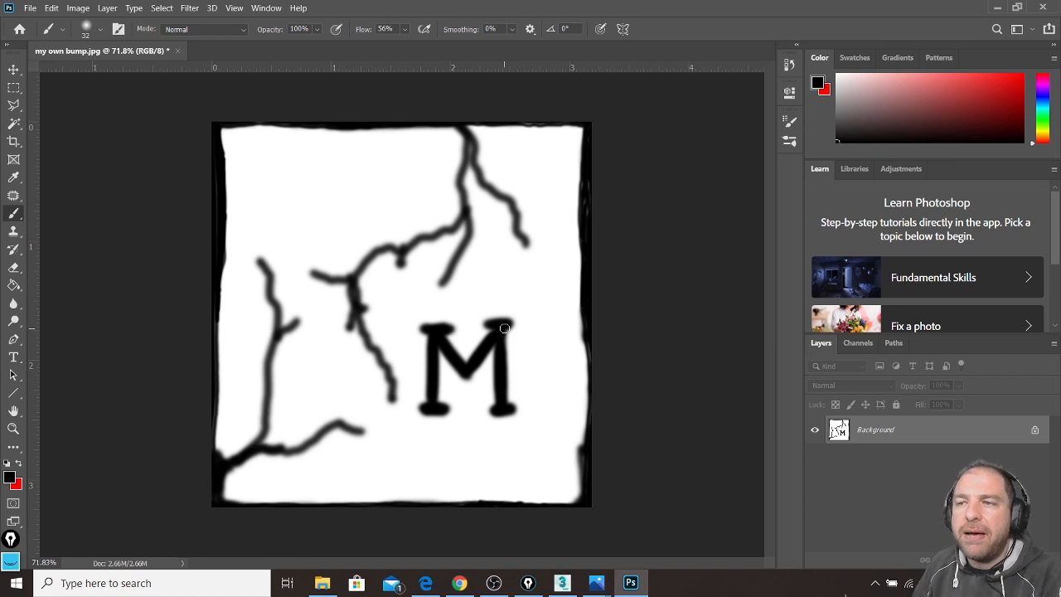
pyautogui.click(29, 7)
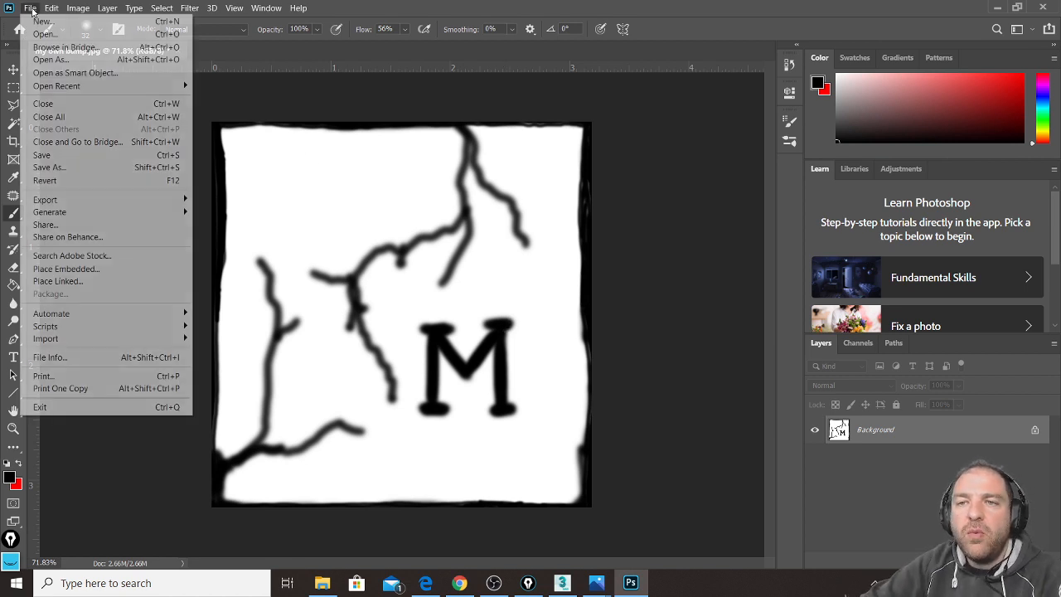
pyautogui.click(80, 160)
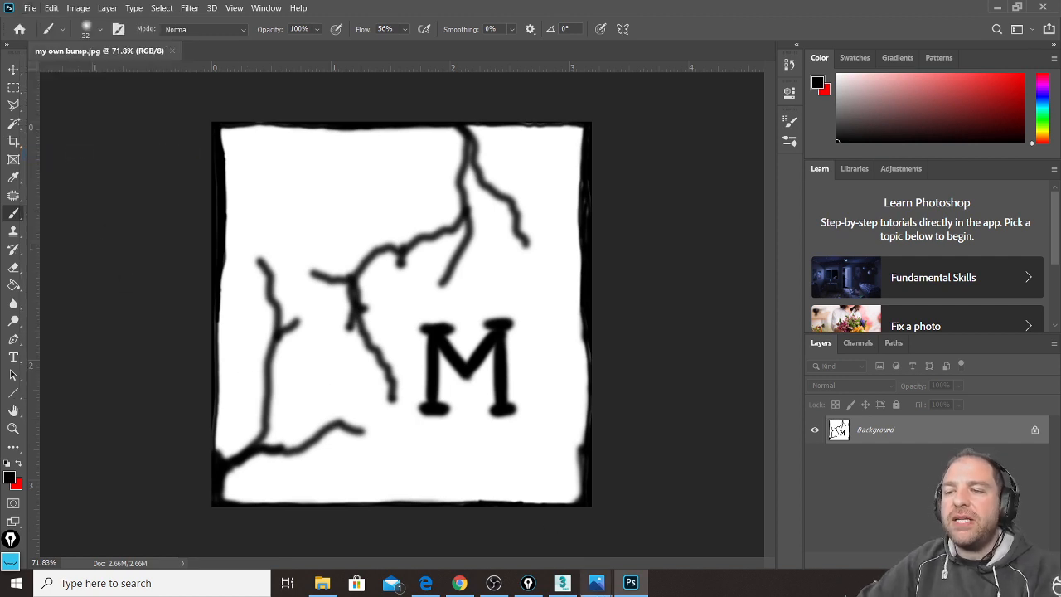
# Step: In 3ds Max, render the sphere with the M-stamped bump image, then close the render window
pyautogui.moveTo(565, 585)
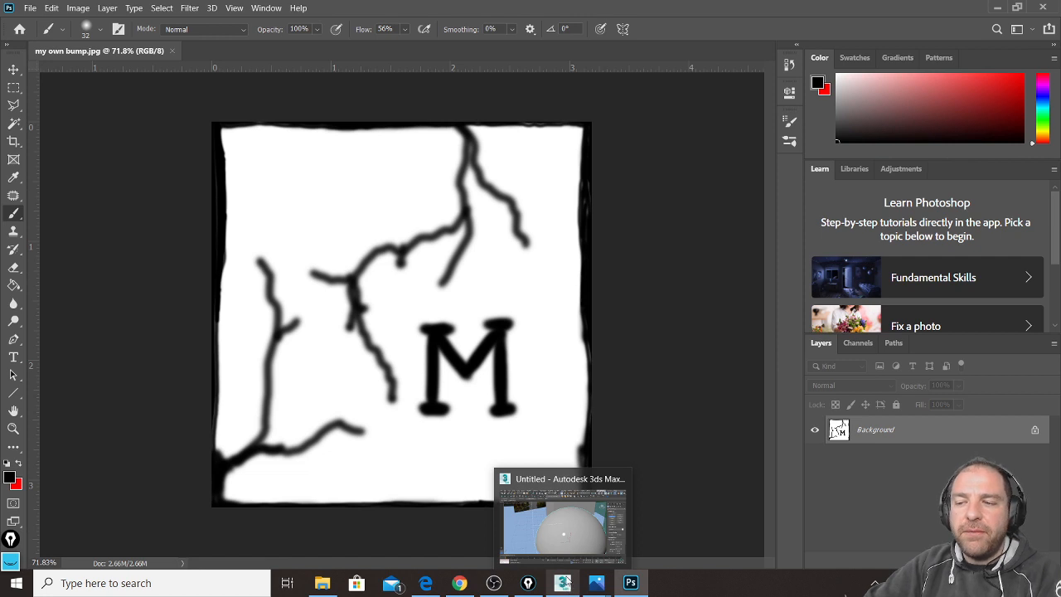
pyautogui.click(563, 584)
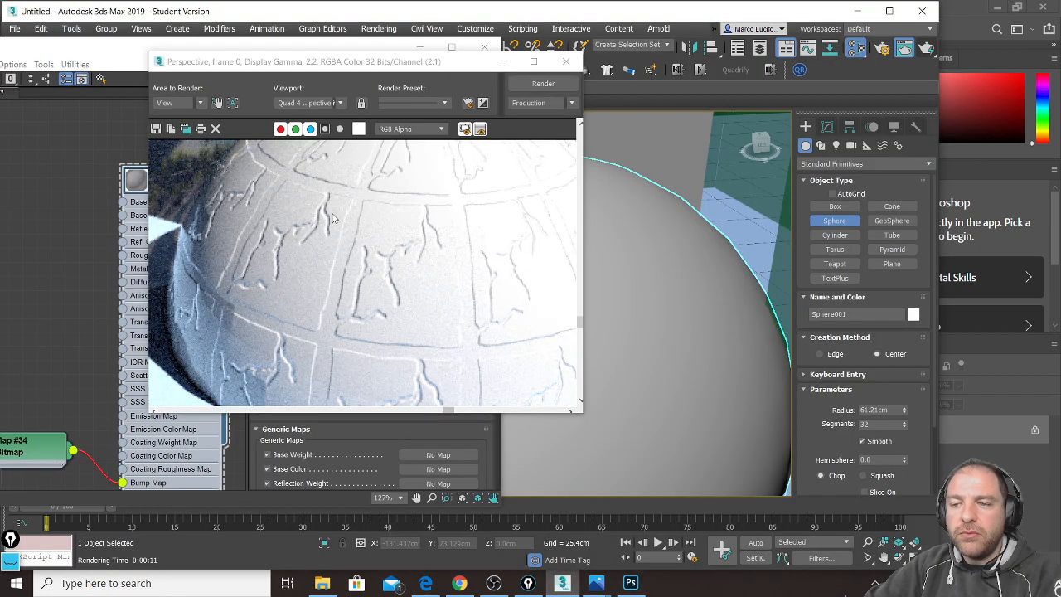
pyautogui.click(929, 50)
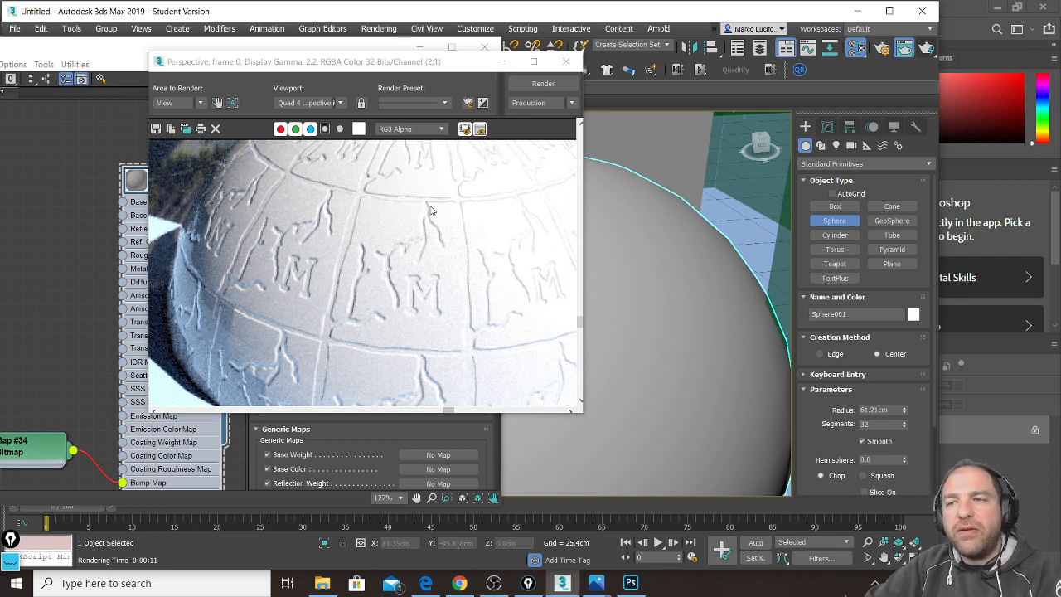
pyautogui.click(568, 64)
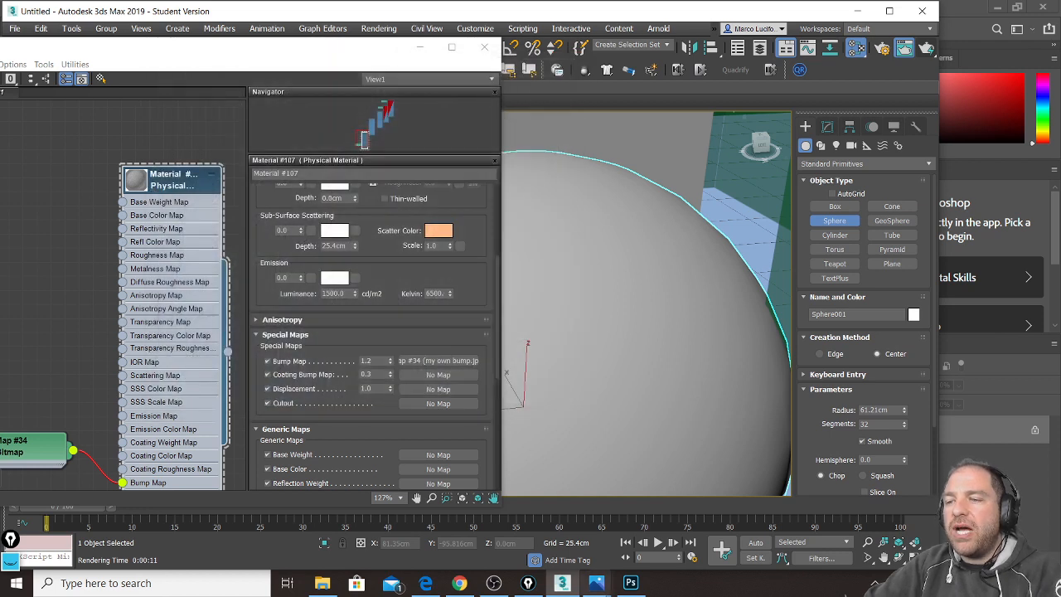
# Step: Save a local copy of the image as 'my own color.jpg', accepting the JPEG options
pyautogui.click(631, 584)
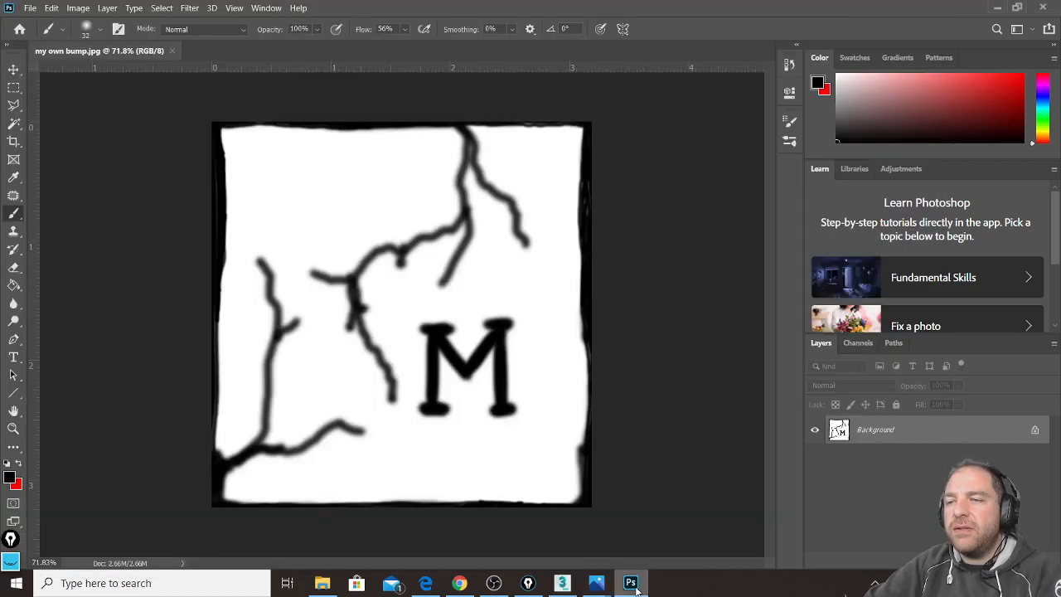
pyautogui.click(31, 8)
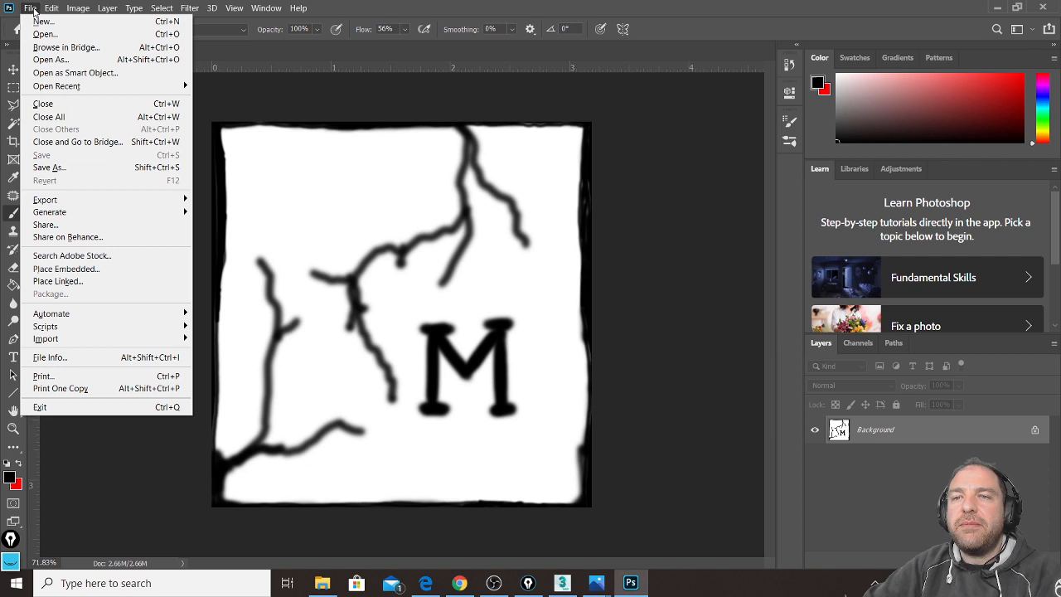
pyautogui.click(66, 168)
pyautogui.click(581, 395)
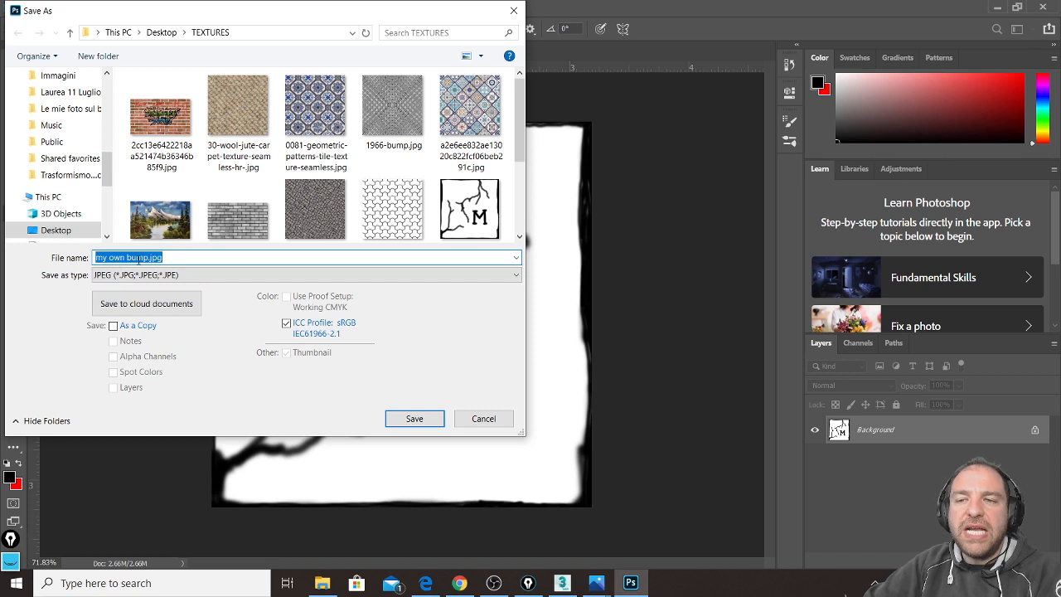
pyautogui.moveTo(127, 258); pyautogui.dragTo(148, 271)
pyautogui.write('colo')
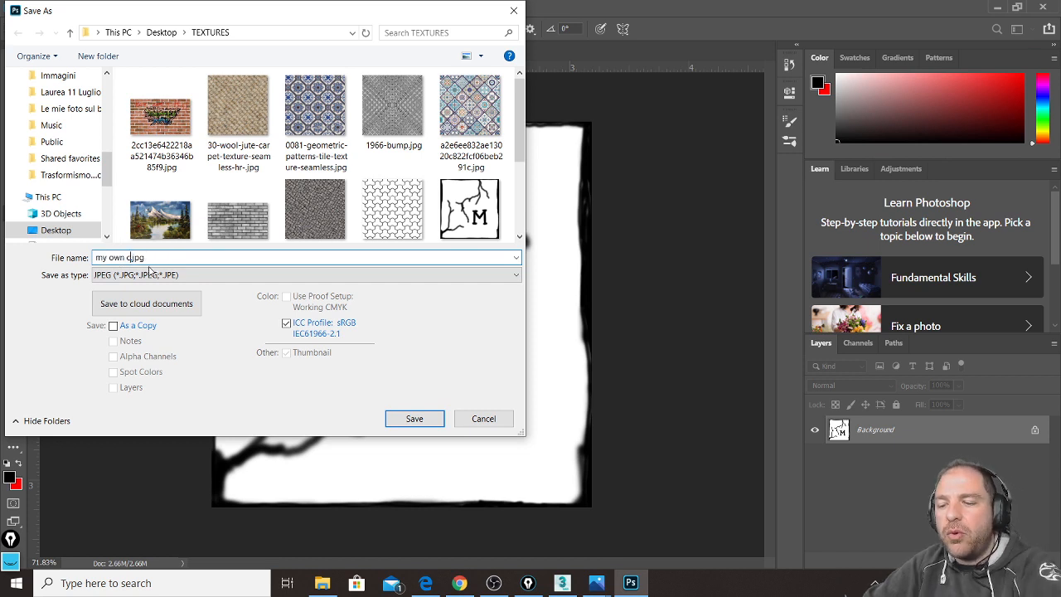
pyautogui.write('r')
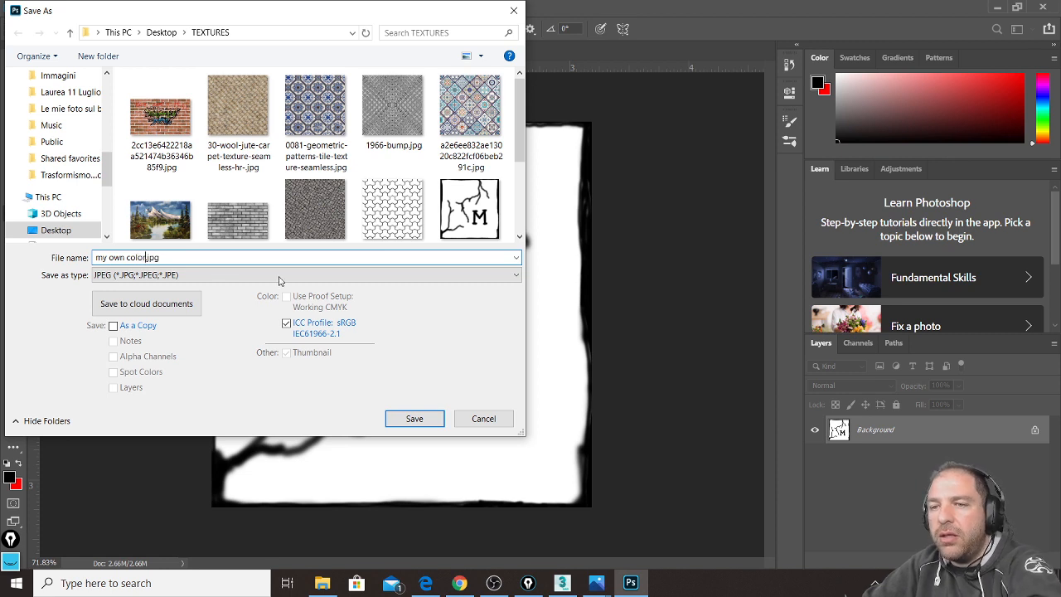
pyautogui.click(414, 419)
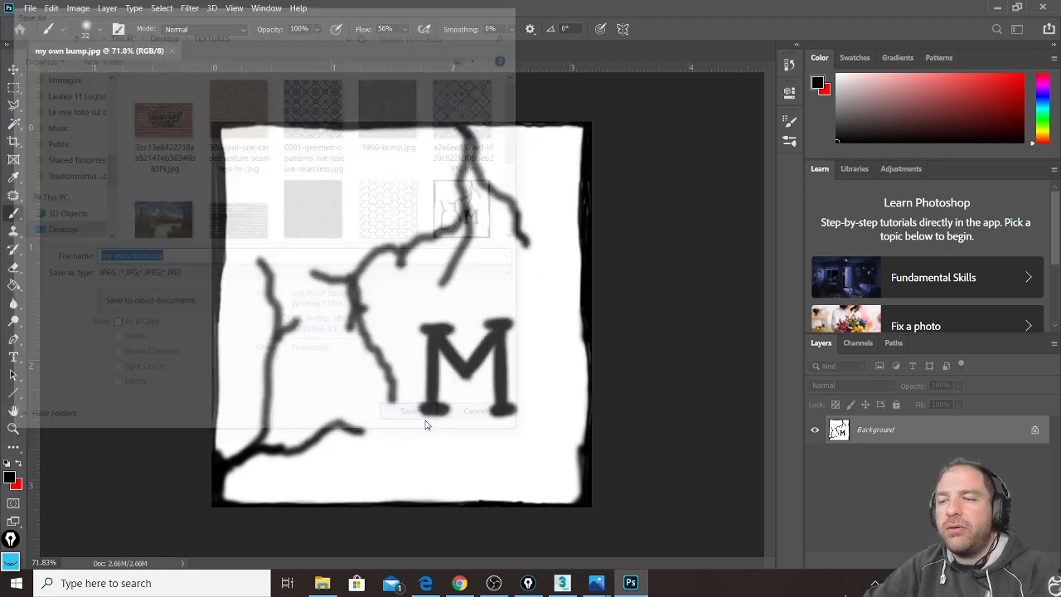
pyautogui.click(649, 162)
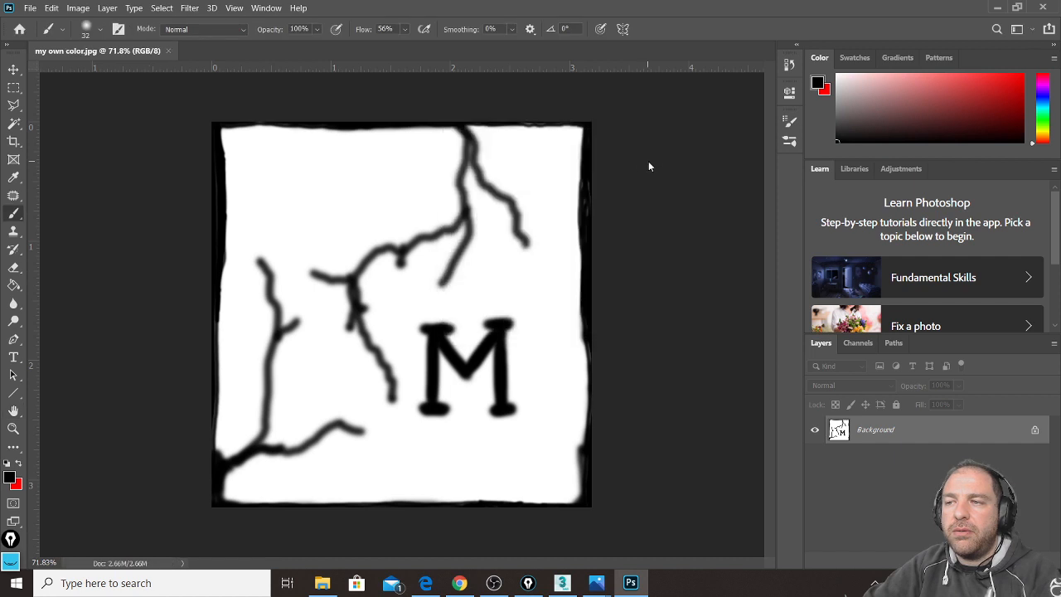
# Step: Paint light red dc4f4f over the bottom edge, the M's lower half and left of the M
pyautogui.click(10, 476)
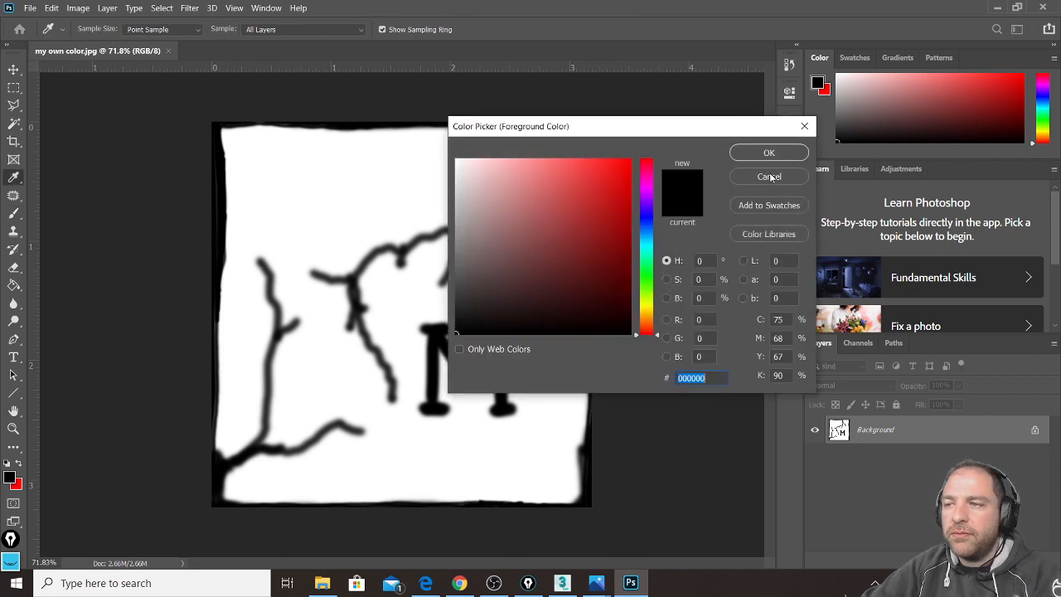
pyautogui.moveTo(609, 203); pyautogui.dragTo(568, 183)
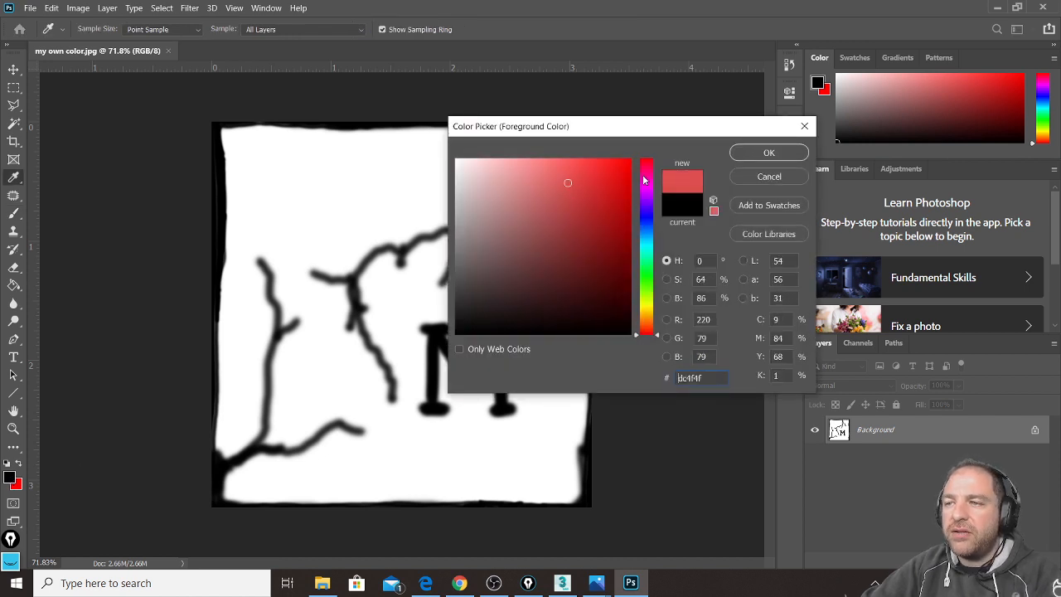
pyautogui.click(768, 154)
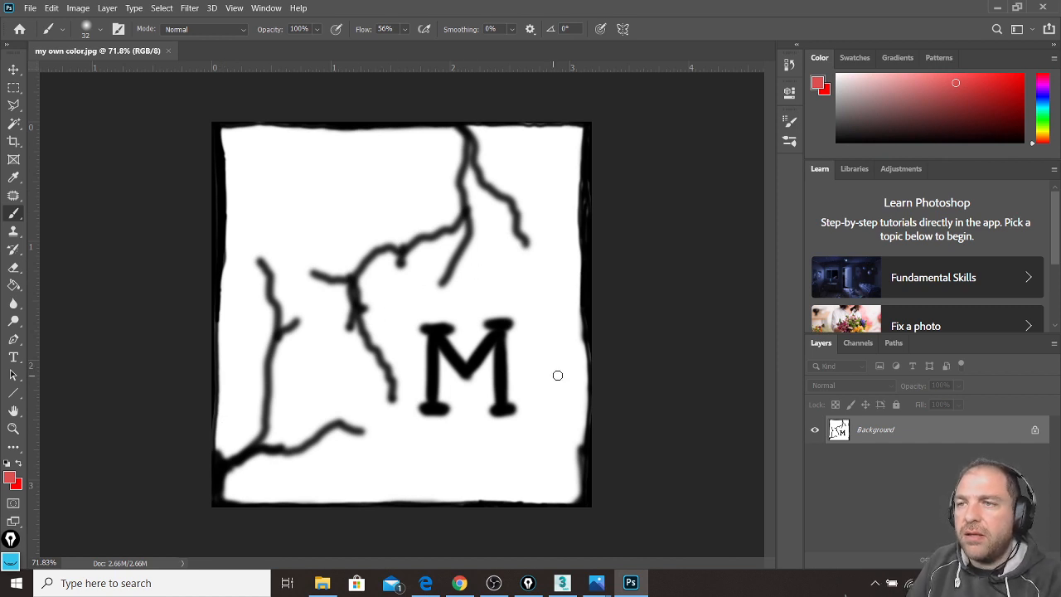
pyautogui.moveTo(561, 509)
pyautogui.mouseDown()
pyautogui.moveTo(570, 482)
pyautogui.moveTo(579, 490)
pyautogui.moveTo(560, 473)
pyautogui.moveTo(518, 496)
pyautogui.moveTo(506, 465)
pyautogui.moveTo(466, 503)
pyautogui.mouseUp()
pyautogui.moveTo(465, 468)
pyautogui.mouseDown()
pyautogui.moveTo(471, 390)
pyautogui.moveTo(435, 356)
pyautogui.mouseUp()
pyautogui.moveTo(455, 432)
pyautogui.mouseDown()
pyautogui.moveTo(414, 464)
pyautogui.moveTo(358, 473)
pyautogui.moveTo(311, 464)
pyautogui.moveTo(315, 446)
pyautogui.moveTo(293, 429)
pyautogui.mouseUp()
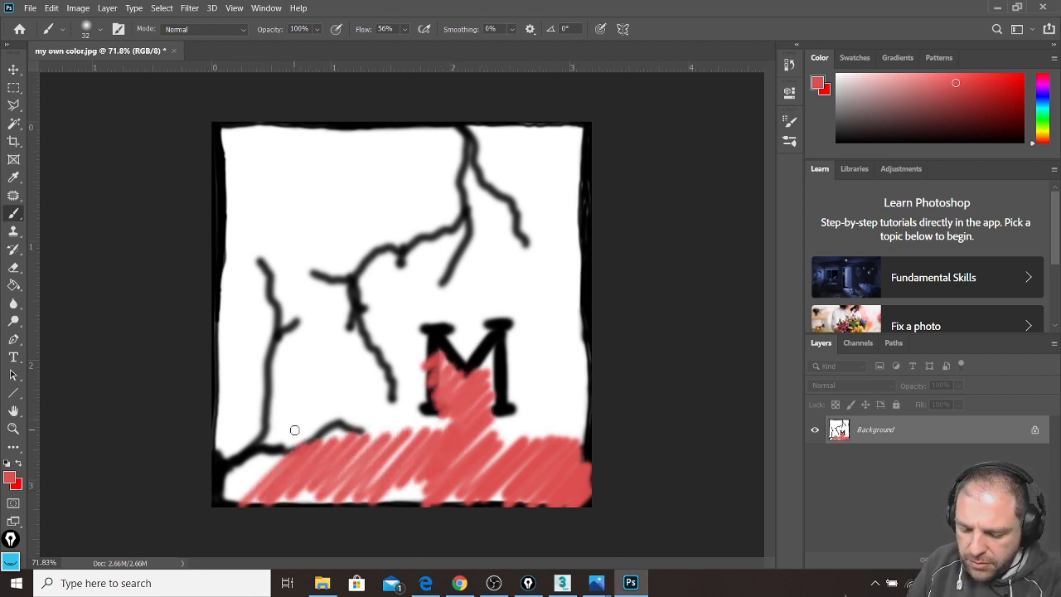
pyautogui.moveTo(315, 357)
pyautogui.mouseDown()
pyautogui.moveTo(300, 332)
pyautogui.moveTo(334, 307)
pyautogui.moveTo(304, 344)
pyautogui.mouseUp()
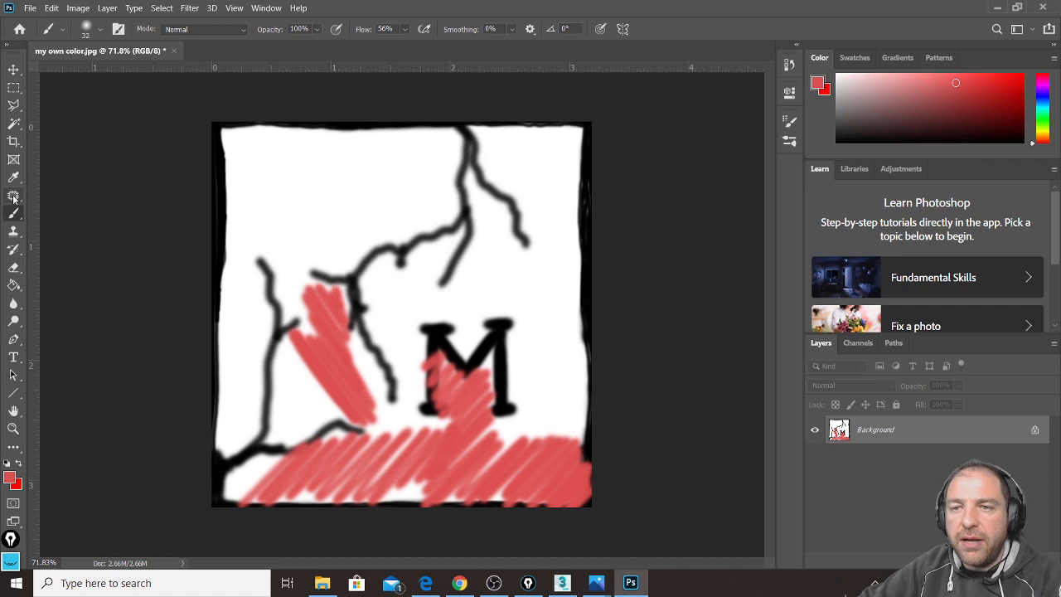
# Step: Change the foreground colour to the darker red 8c3a3a
pyautogui.click(11, 481)
pyautogui.click(558, 238)
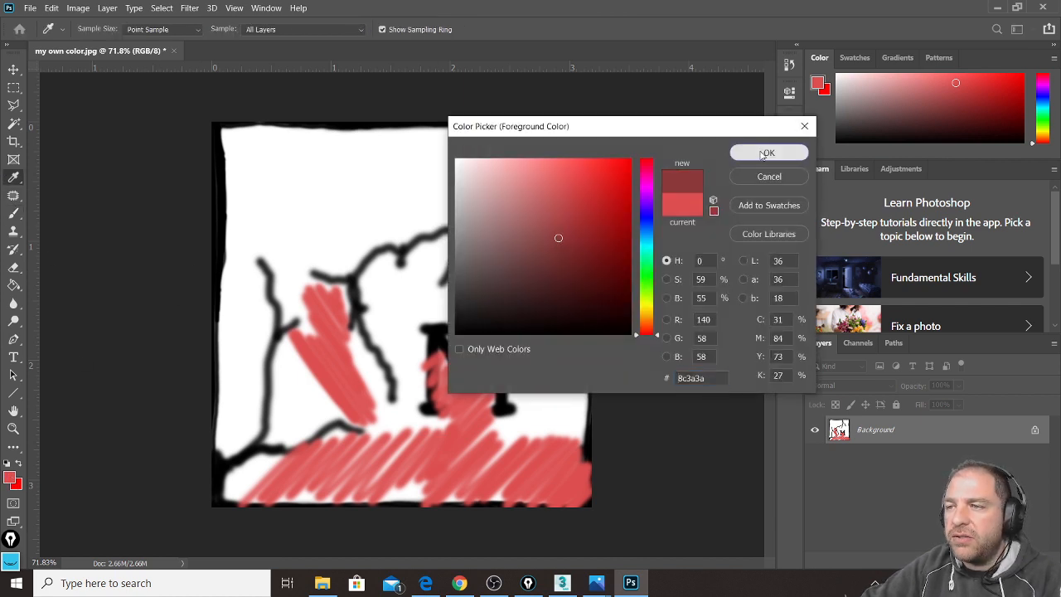
pyautogui.click(765, 154)
pyautogui.press('b')
pyautogui.click(790, 143)
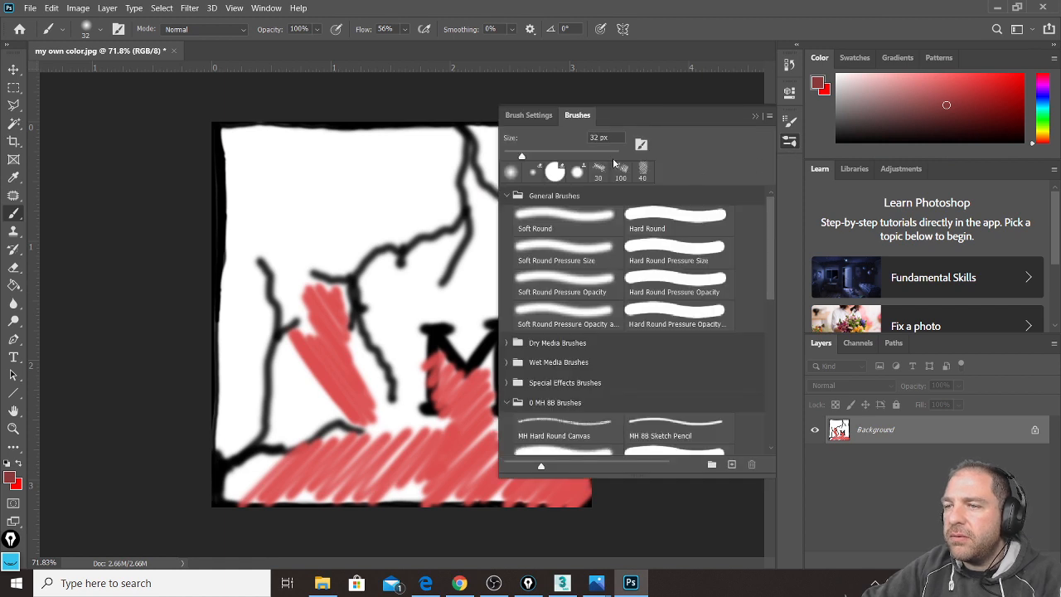
# Step: Enlarge the Soft Round brush to 78 px and cover most of the canvas in dark red
pyautogui.moveTo(520, 158); pyautogui.dragTo(548, 158)
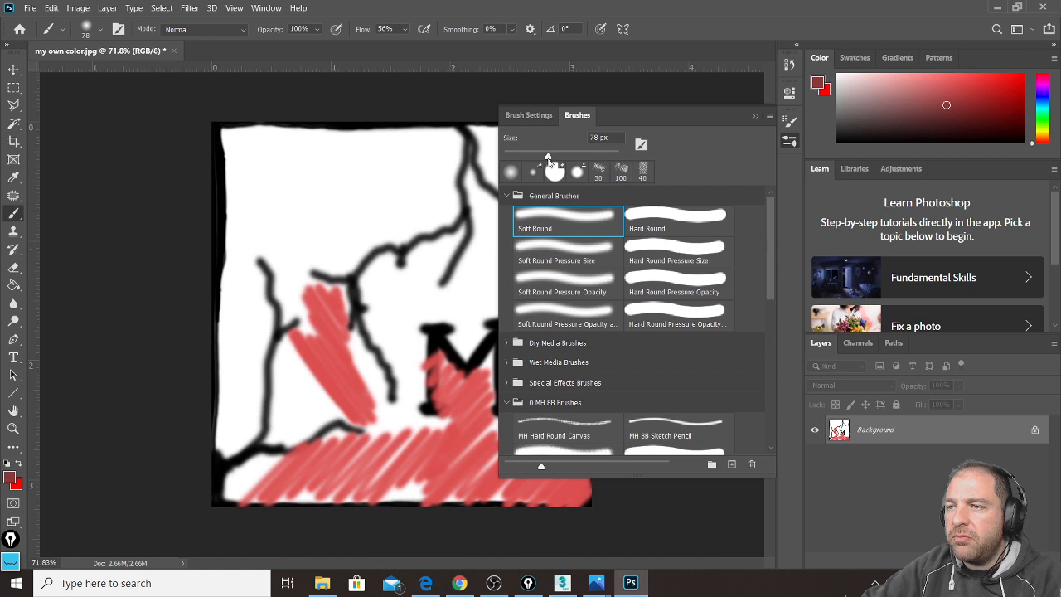
pyautogui.moveTo(395, 344)
pyautogui.mouseDown()
pyautogui.moveTo(439, 297)
pyautogui.moveTo(362, 315)
pyautogui.moveTo(426, 178)
pyautogui.moveTo(432, 133)
pyautogui.moveTo(245, 187)
pyautogui.moveTo(214, 286)
pyautogui.moveTo(253, 373)
pyautogui.moveTo(374, 326)
pyautogui.moveTo(465, 175)
pyautogui.moveTo(496, 282)
pyautogui.moveTo(495, 388)
pyautogui.mouseUp()
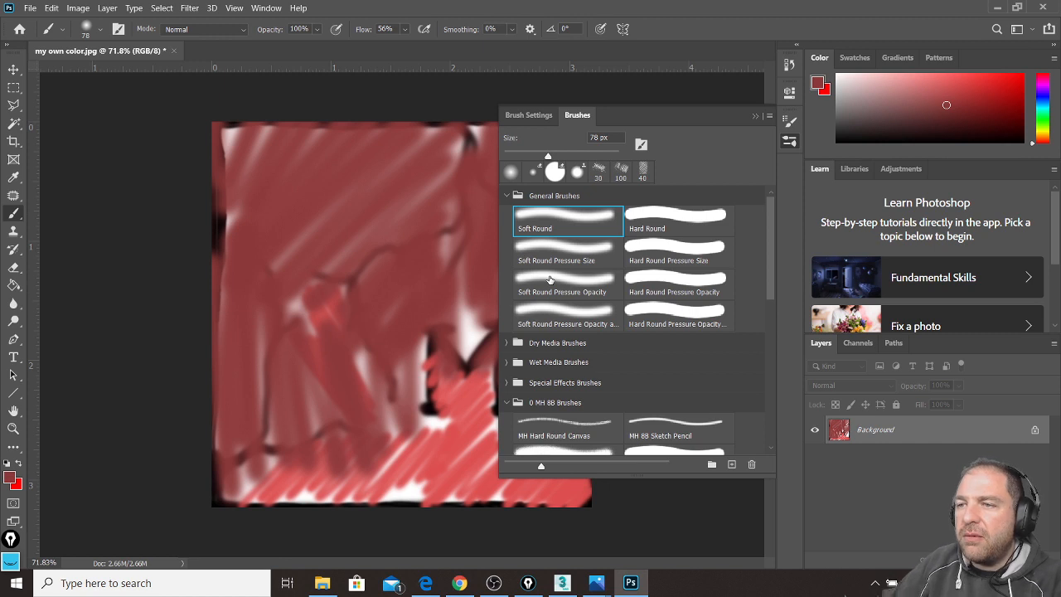
pyautogui.click(755, 116)
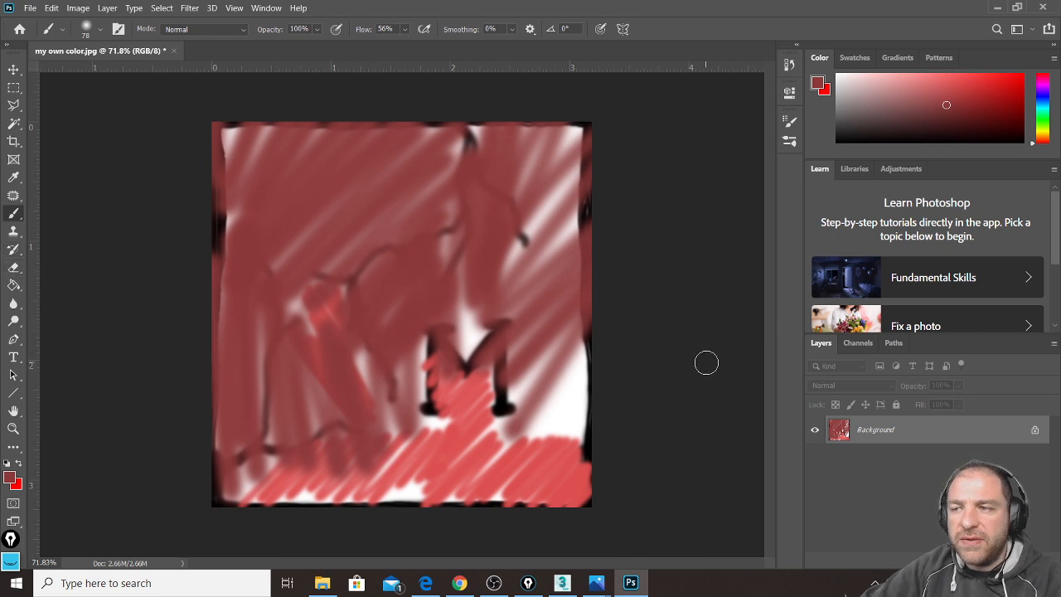
# Step: Set the foreground to green 558d3c and paint over the right side and centre
pyautogui.click(9, 476)
pyautogui.write('5d6f20')
pyautogui.moveTo(438, 357); pyautogui.dragTo(396, 345)
pyautogui.click(649, 285)
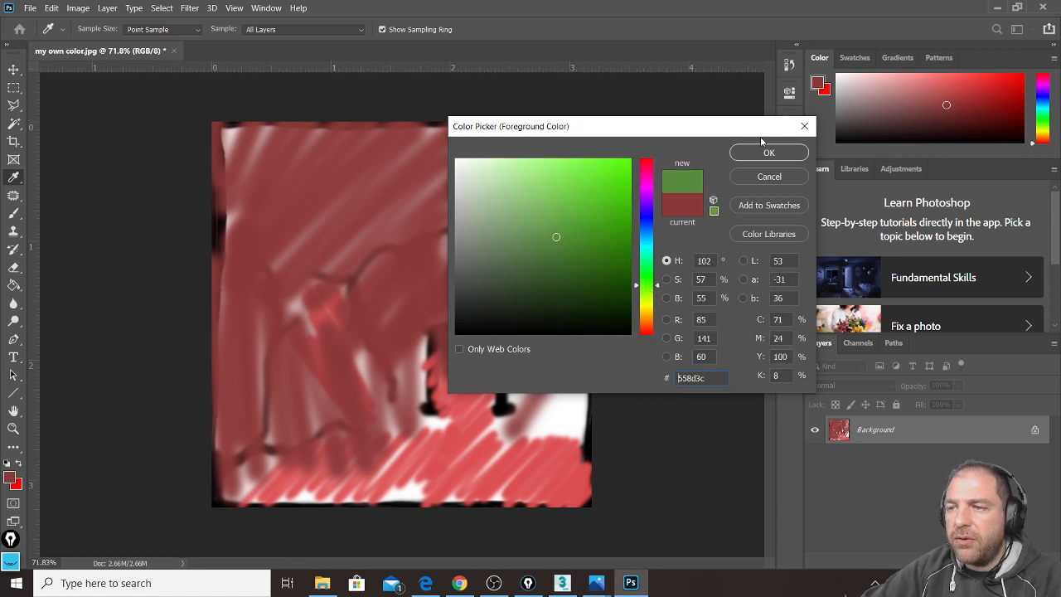
pyautogui.click(769, 153)
pyautogui.press('b')
pyautogui.moveTo(548, 175); pyautogui.dragTo(560, 443)
pyautogui.moveTo(576, 237)
pyautogui.mouseDown()
pyautogui.moveTo(551, 331)
pyautogui.moveTo(514, 232)
pyautogui.moveTo(434, 277)
pyautogui.moveTo(431, 357)
pyautogui.moveTo(506, 389)
pyautogui.moveTo(548, 489)
pyautogui.moveTo(286, 423)
pyautogui.moveTo(225, 468)
pyautogui.moveTo(235, 401)
pyautogui.mouseUp()
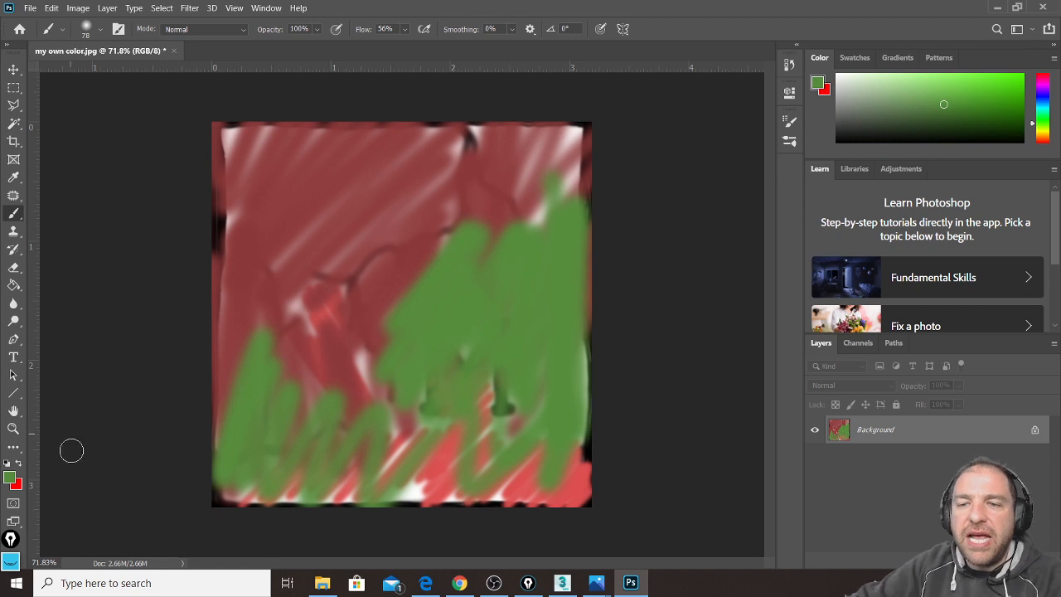
# Step: Set the foreground to blue 3c4f8d and paint an M and a crack line over the green
pyautogui.click(10, 478)
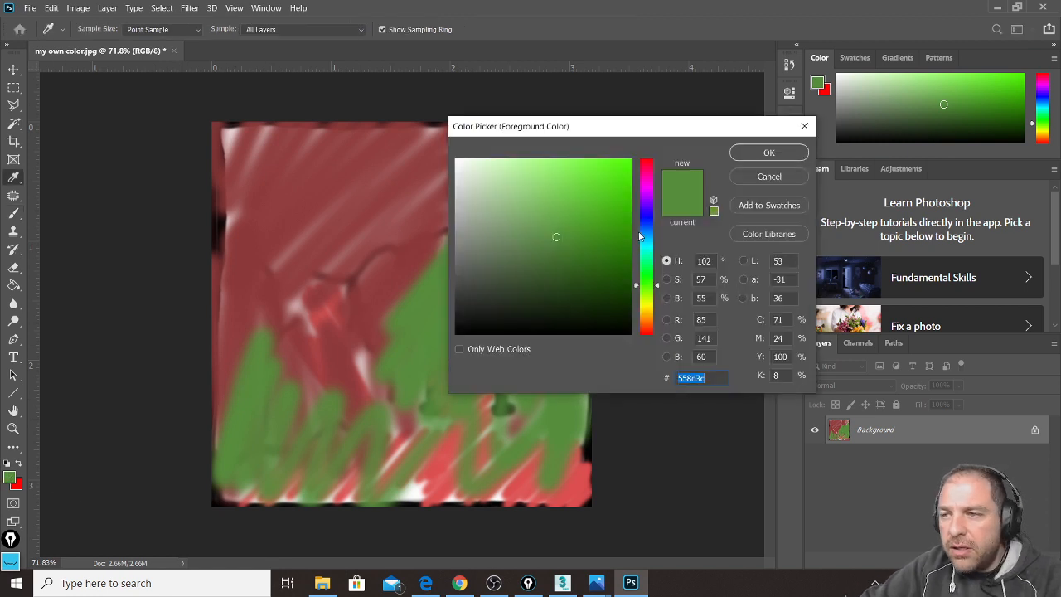
pyautogui.click(646, 225)
pyautogui.click(746, 154)
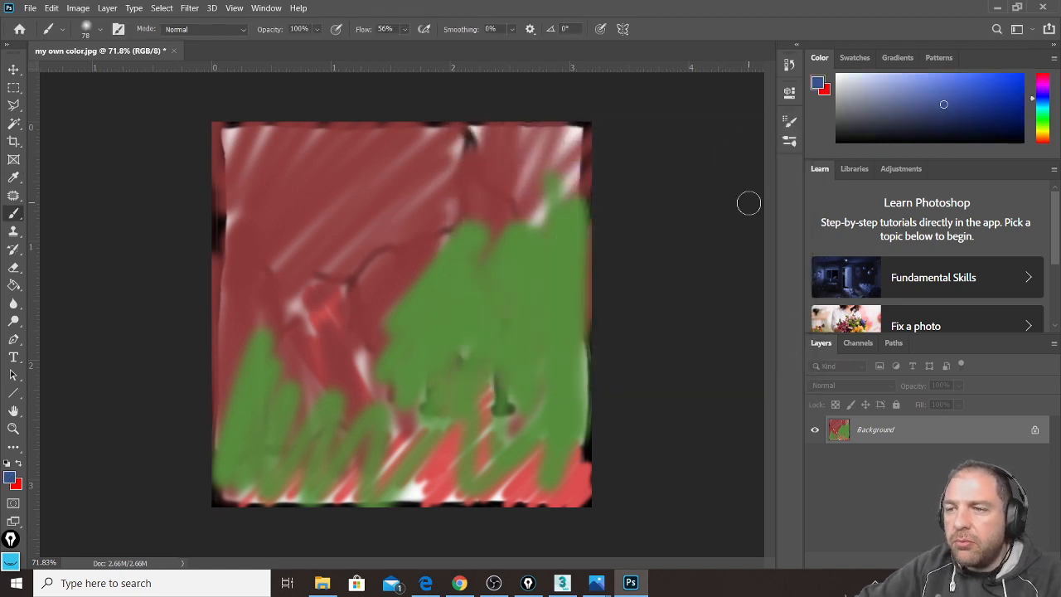
pyautogui.moveTo(507, 343)
pyautogui.mouseDown()
pyautogui.moveTo(501, 411)
pyautogui.moveTo(485, 328)
pyautogui.moveTo(433, 319)
pyautogui.moveTo(438, 379)
pyautogui.moveTo(425, 419)
pyautogui.mouseUp()
pyautogui.moveTo(479, 131)
pyautogui.mouseDown()
pyautogui.moveTo(436, 232)
pyautogui.moveTo(344, 355)
pyautogui.mouseUp()
pyautogui.moveTo(418, 224); pyautogui.dragTo(315, 264)
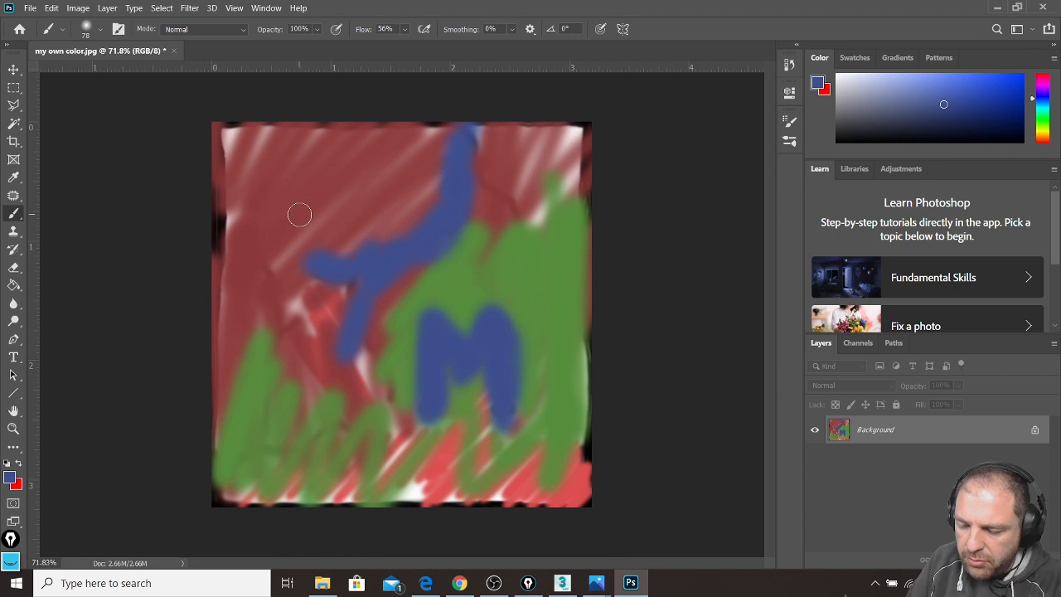
pyautogui.click(30, 8)
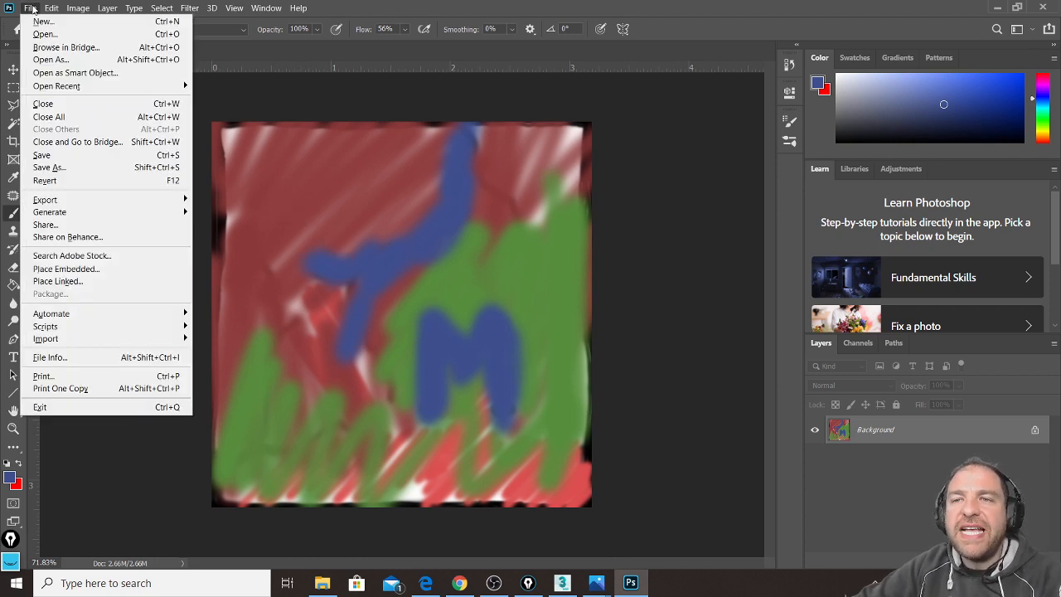
# Step: Save my own color.jpg, then bring up the TEXTURES folder and 3ds Max
pyautogui.click(59, 157)
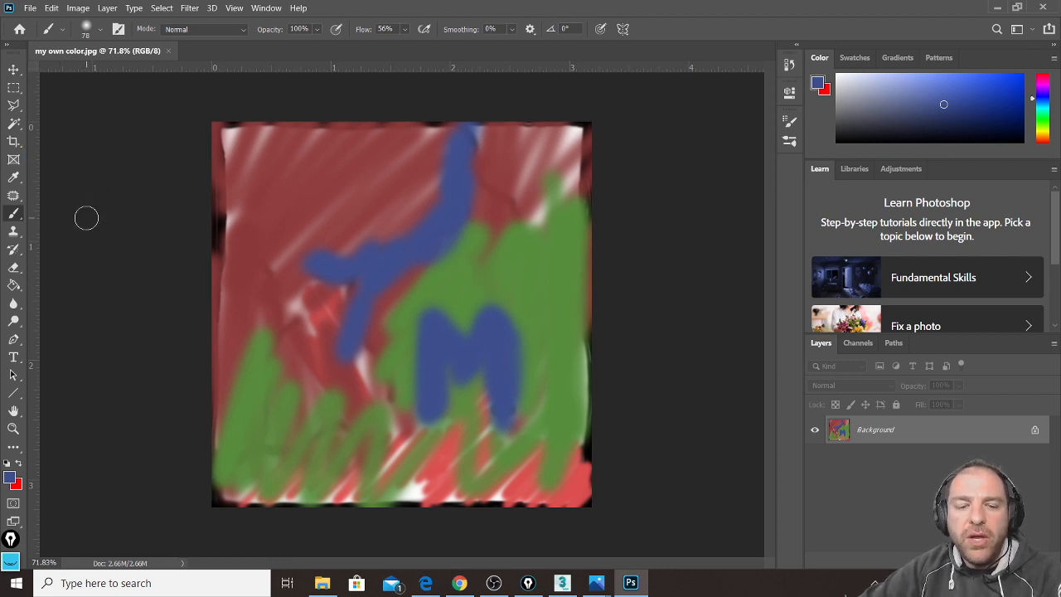
pyautogui.click(323, 584)
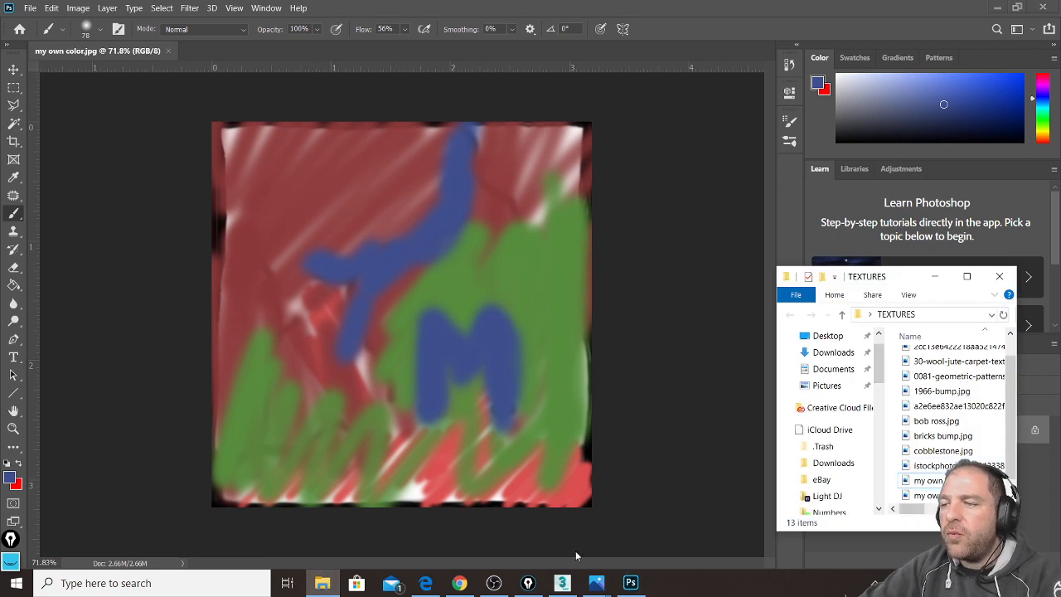
pyautogui.click(562, 583)
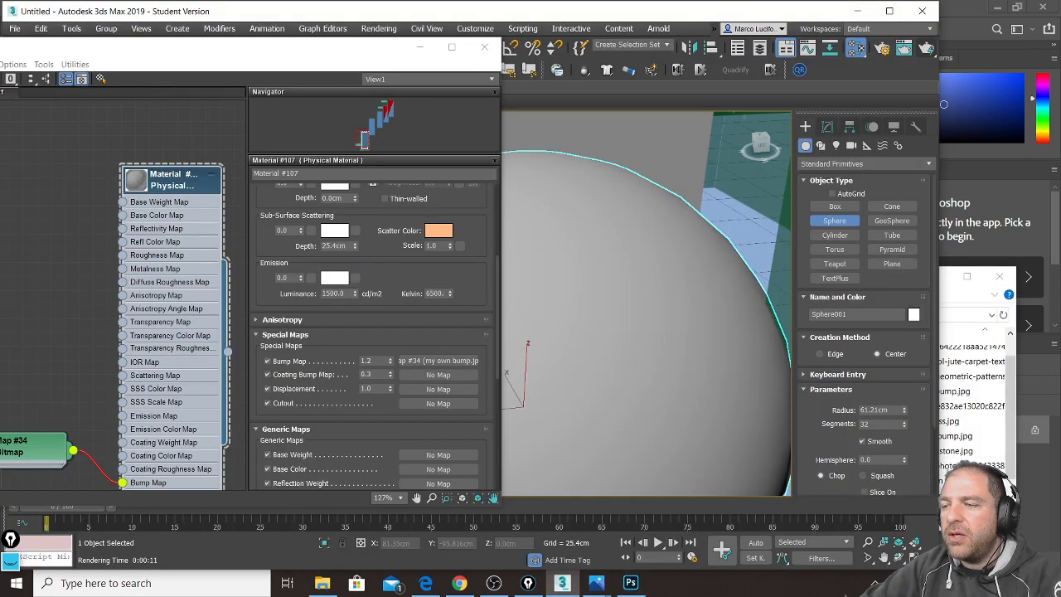
# Step: Drag my own color.jpg into the Slate editor as Map #35 and wire it to Base Color Map
pyautogui.click(968, 498)
pyautogui.moveTo(924, 495); pyautogui.dragTo(81, 264)
pyautogui.moveTo(220, 44); pyautogui.dragTo(353, 42)
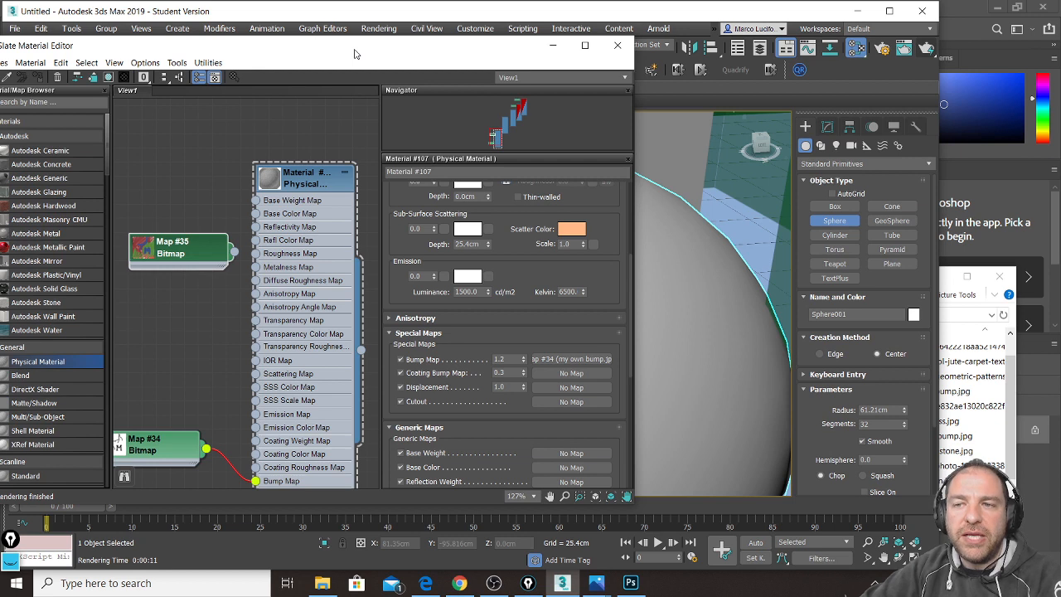
pyautogui.moveTo(179, 253); pyautogui.dragTo(165, 238)
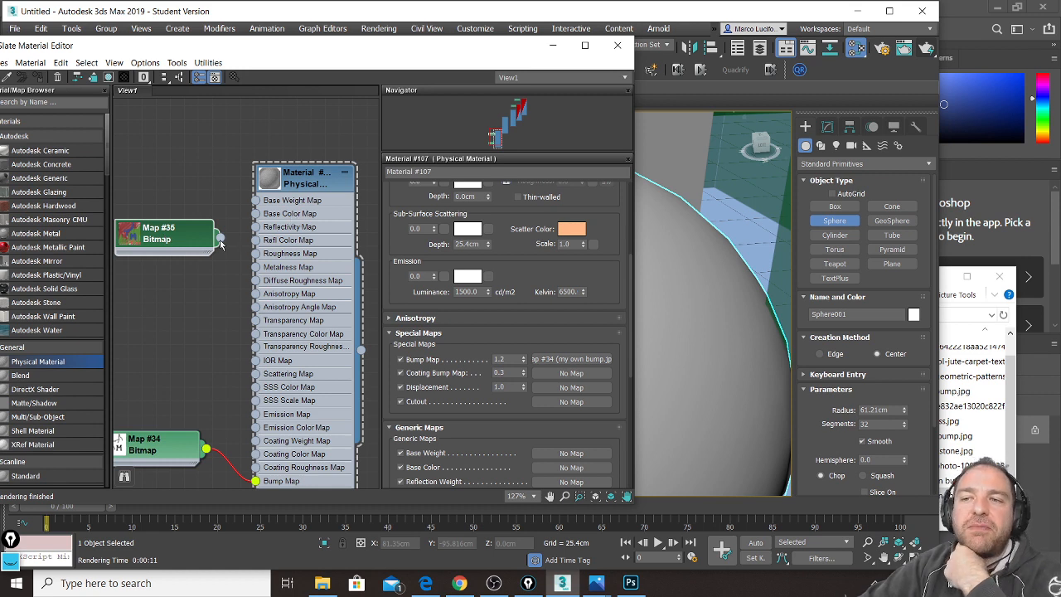
pyautogui.moveTo(220, 239); pyautogui.dragTo(257, 218)
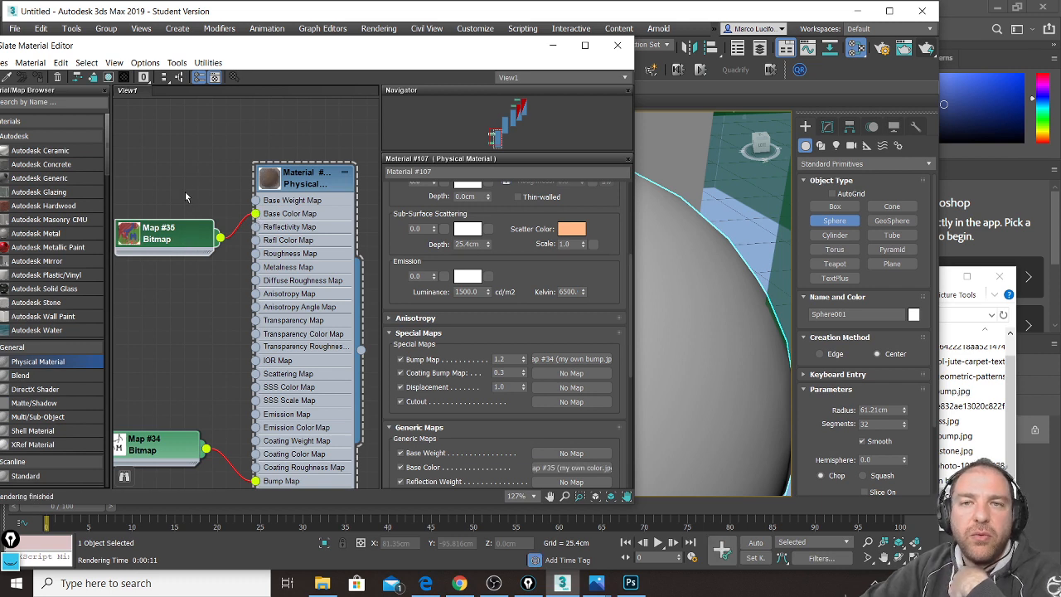
pyautogui.doubleClick(177, 238)
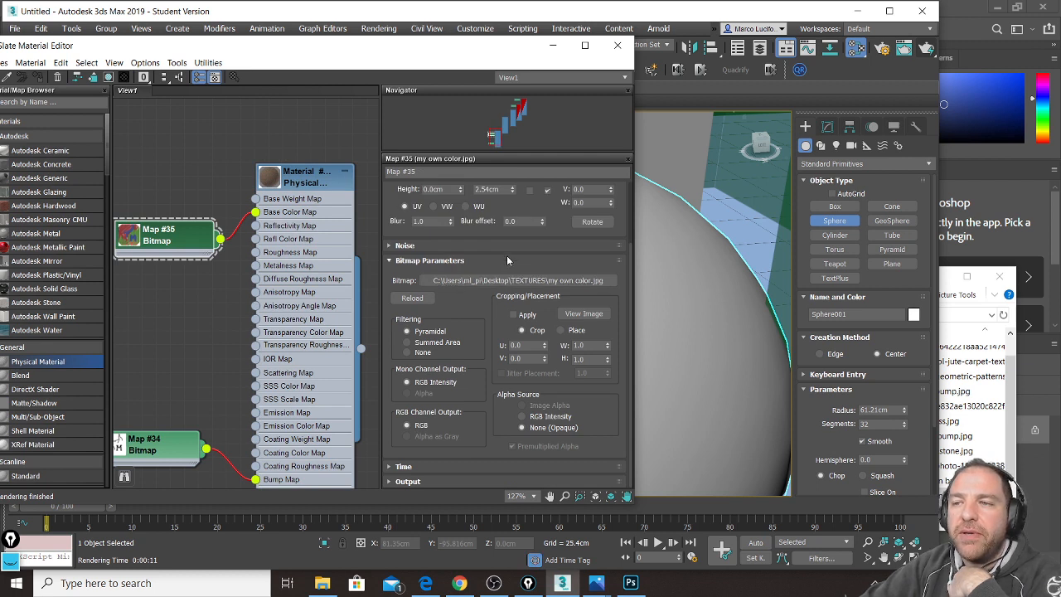
# Step: Set Map #35's real-world width and height to 30 cm and show the texture on the sphere
pyautogui.scroll(3, 495, 235)
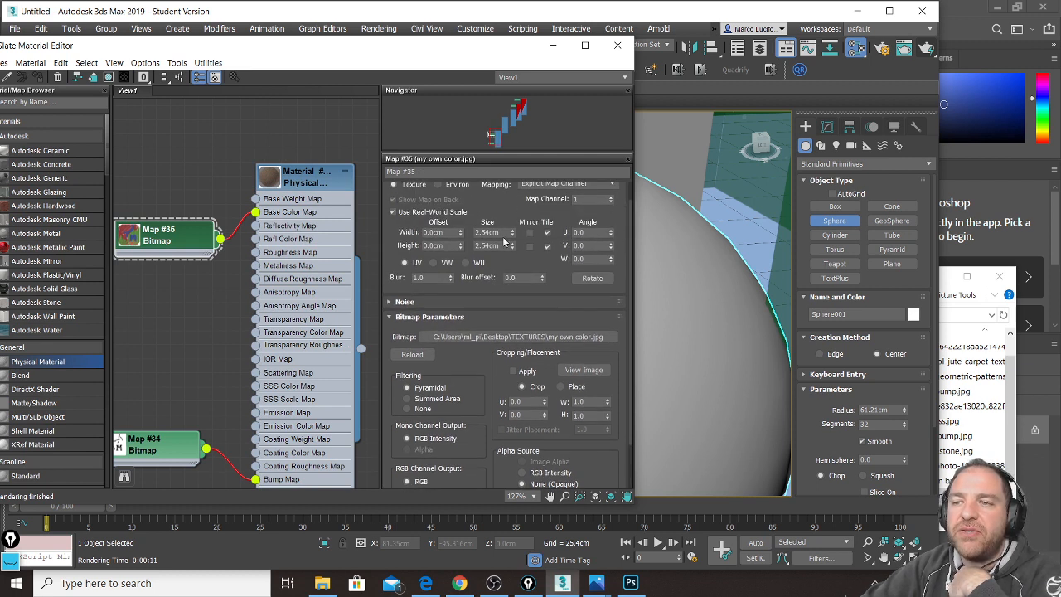
pyautogui.doubleClick(503, 233)
pyautogui.write('30')
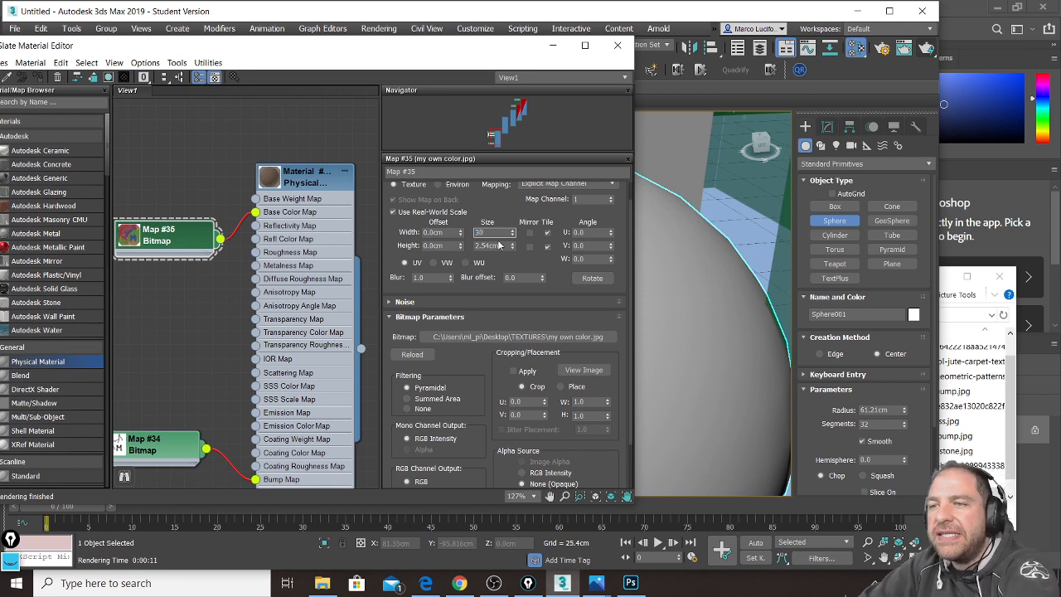
pyautogui.doubleClick(501, 245)
pyautogui.write('30.0cm')
pyautogui.press('Return')
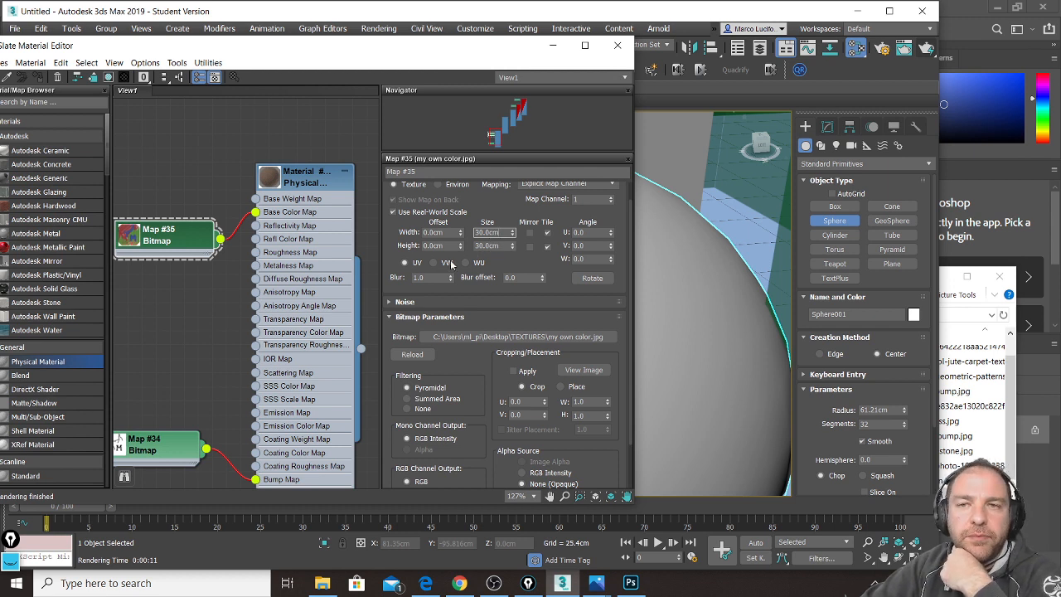
pyautogui.moveTo(186, 242); pyautogui.dragTo(186, 242)
pyautogui.doubleClick(313, 179)
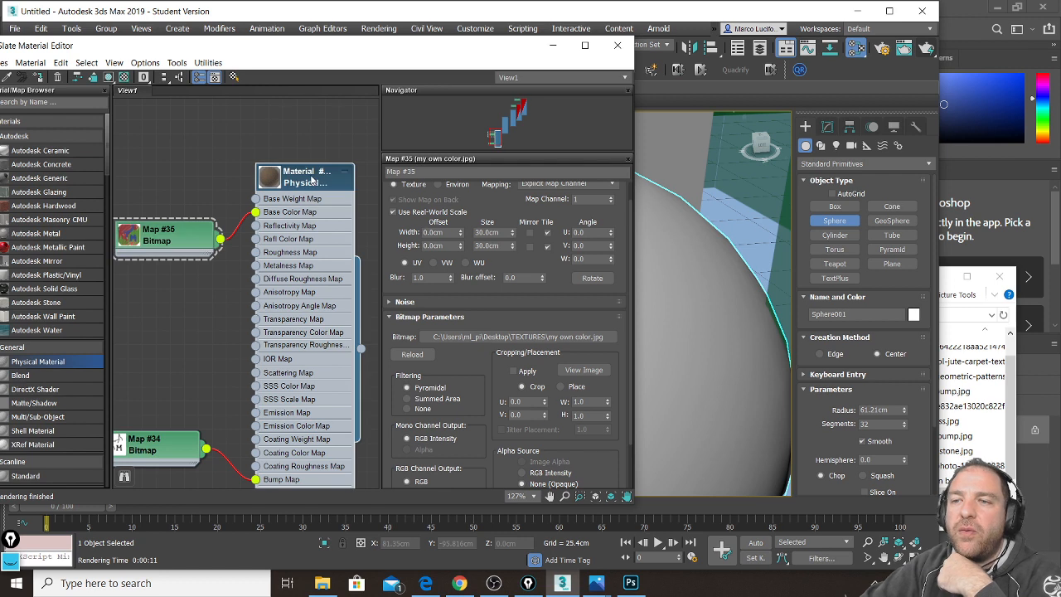
pyautogui.click(108, 76)
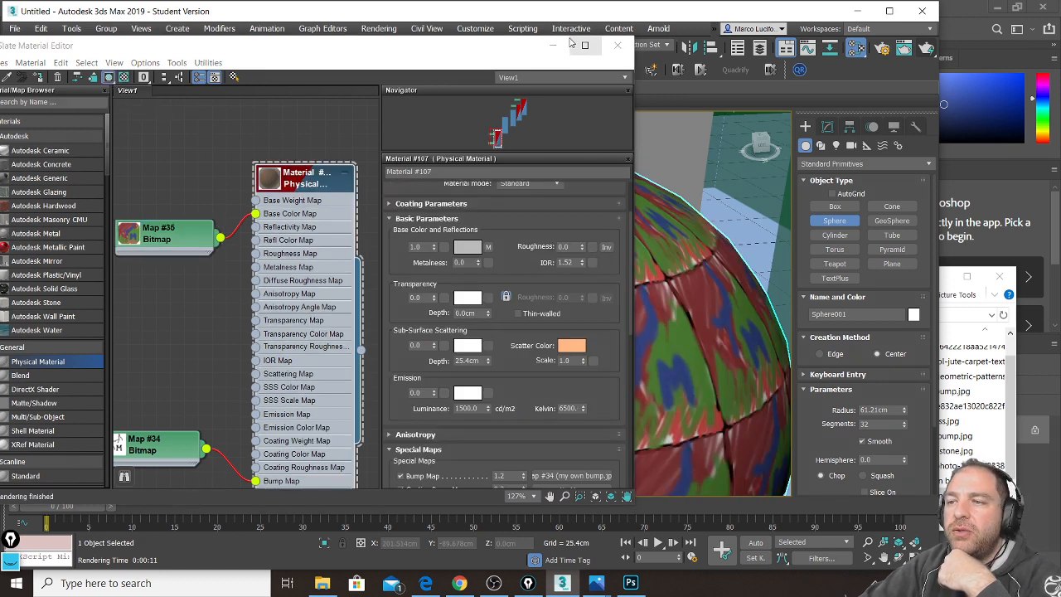
# Step: Move the Slate editor aside and render the textured half-sphere
pyautogui.moveTo(407, 55); pyautogui.dragTo(112, 49)
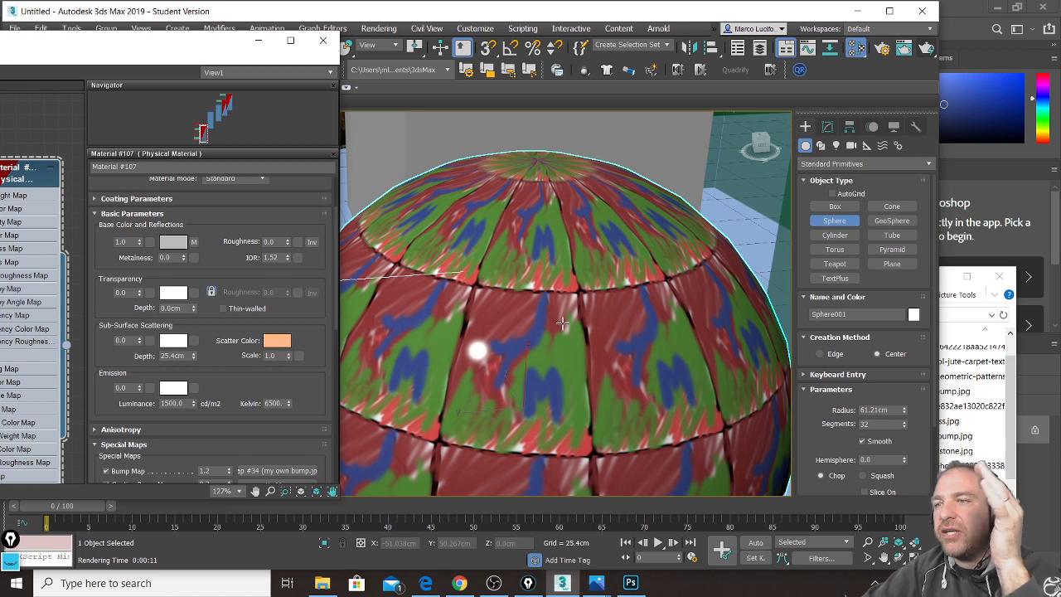
pyautogui.click(928, 49)
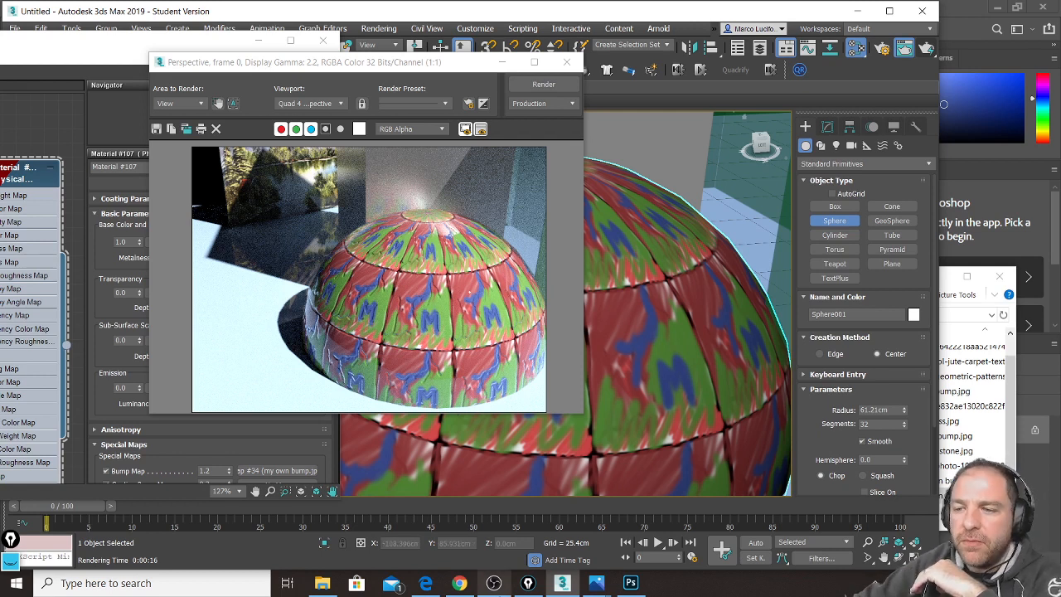
# Step: Bring the YouTube live chat popout in front of the finished render
pyautogui.click(460, 584)
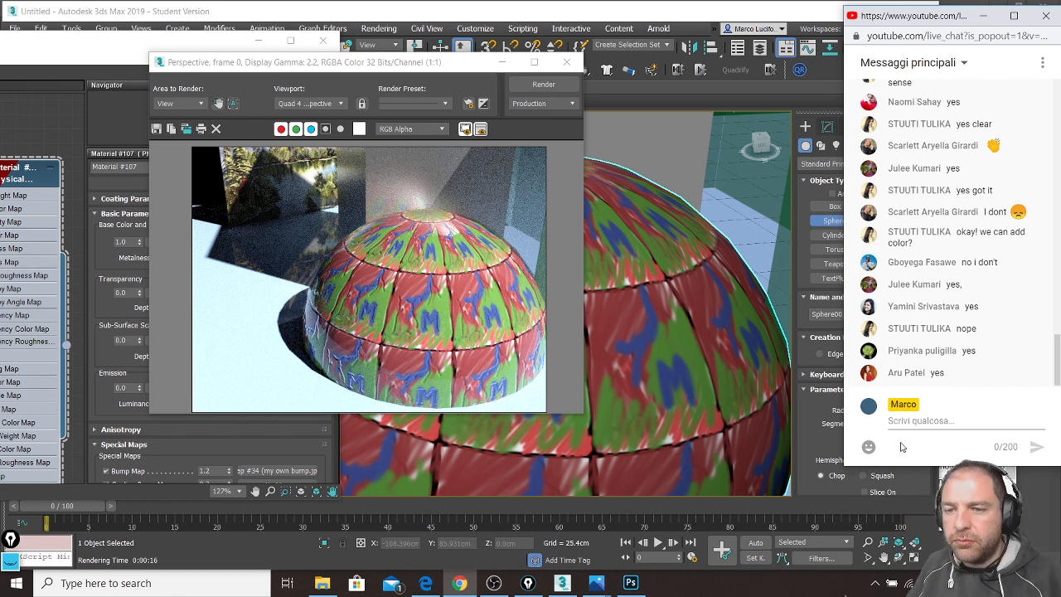
# Step: Write GIMP over the live chat with the annotation pen to answer the JPEG question, then clear it
pyautogui.click(11, 561)
pyautogui.moveTo(12, 539); pyautogui.dragTo(38, 289)
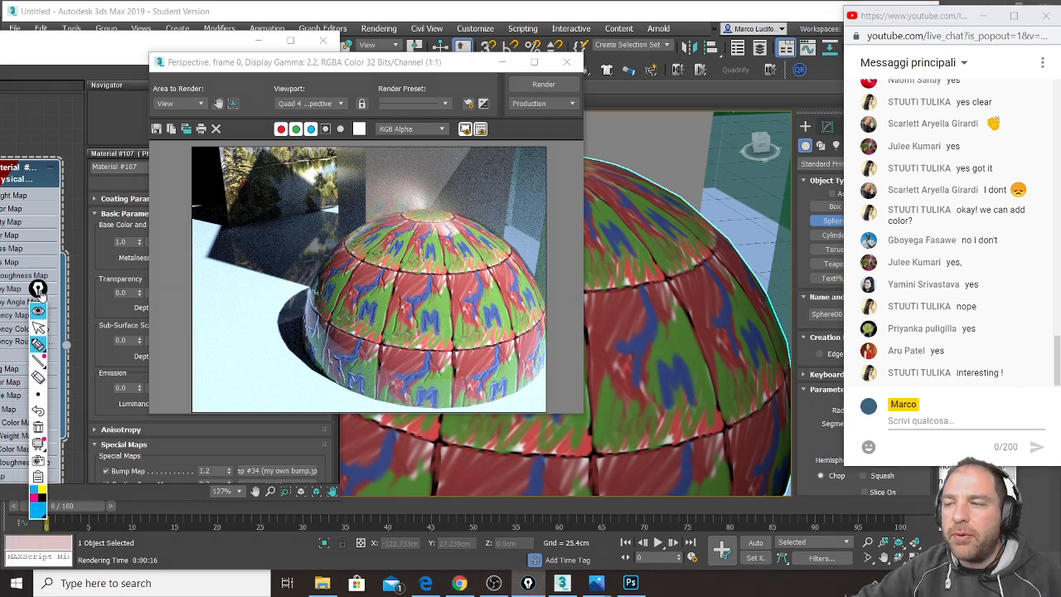
pyautogui.moveTo(905, 442); pyautogui.dragTo(900, 456)
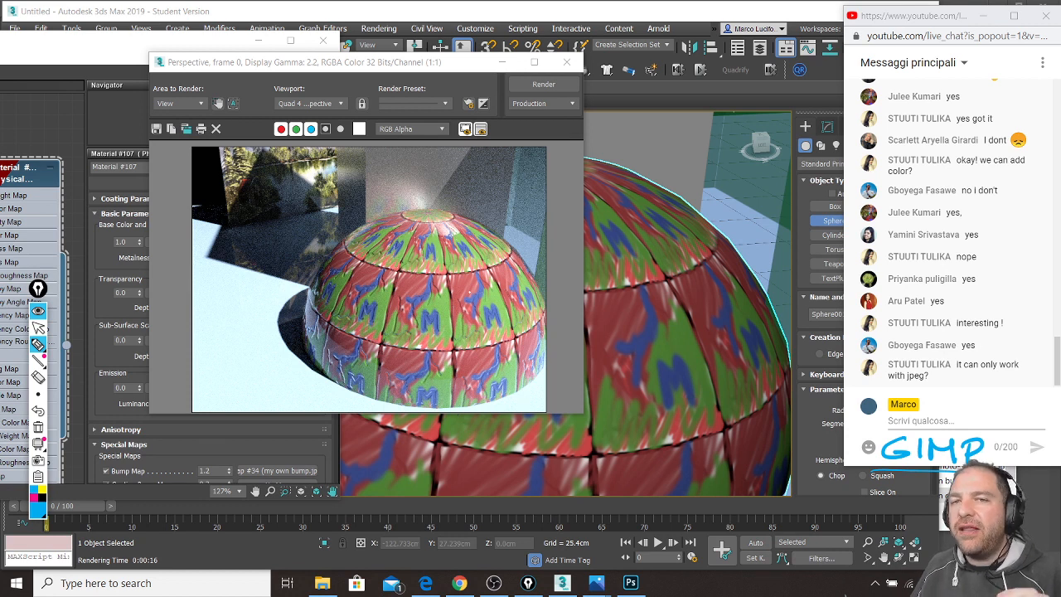
pyautogui.moveTo(1018, 363)
pyautogui.mouseDown()
pyautogui.moveTo(885, 360)
pyautogui.moveTo(1016, 360)
pyautogui.mouseUp()
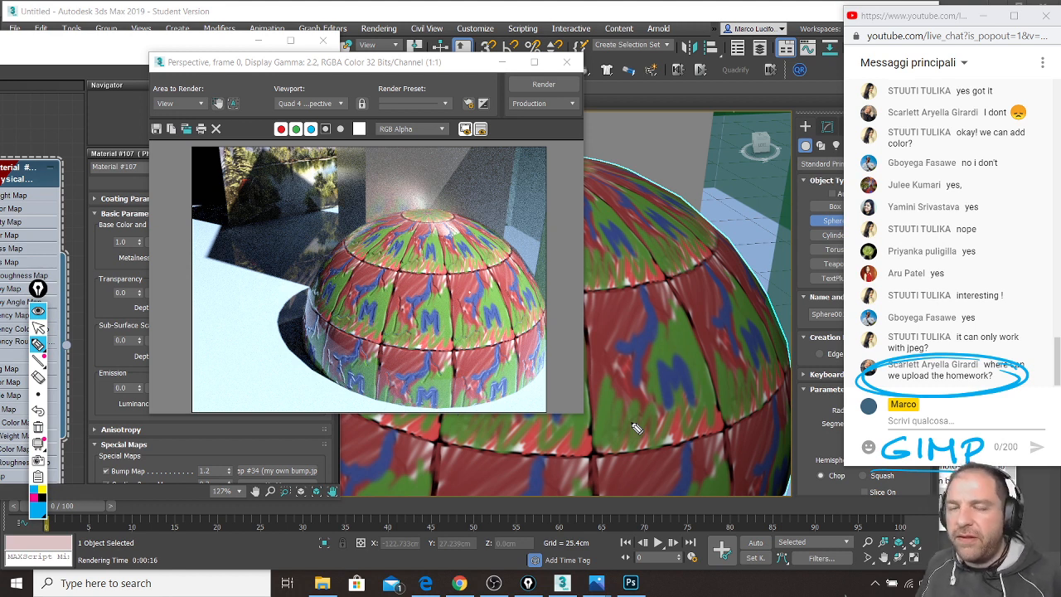
pyautogui.hotkey('ctrl', 'shift', '7')
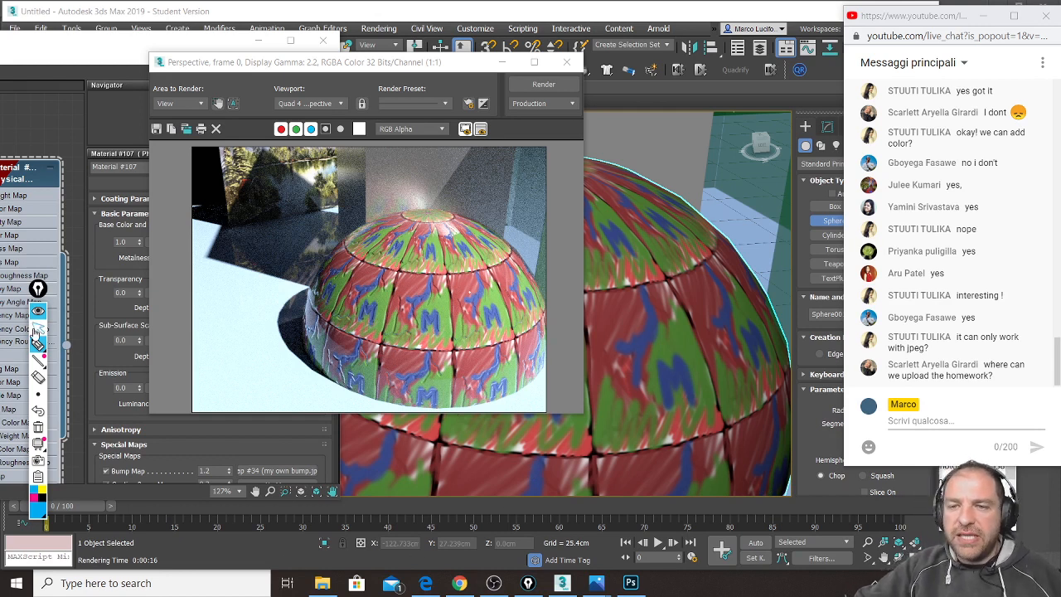
pyautogui.click(427, 585)
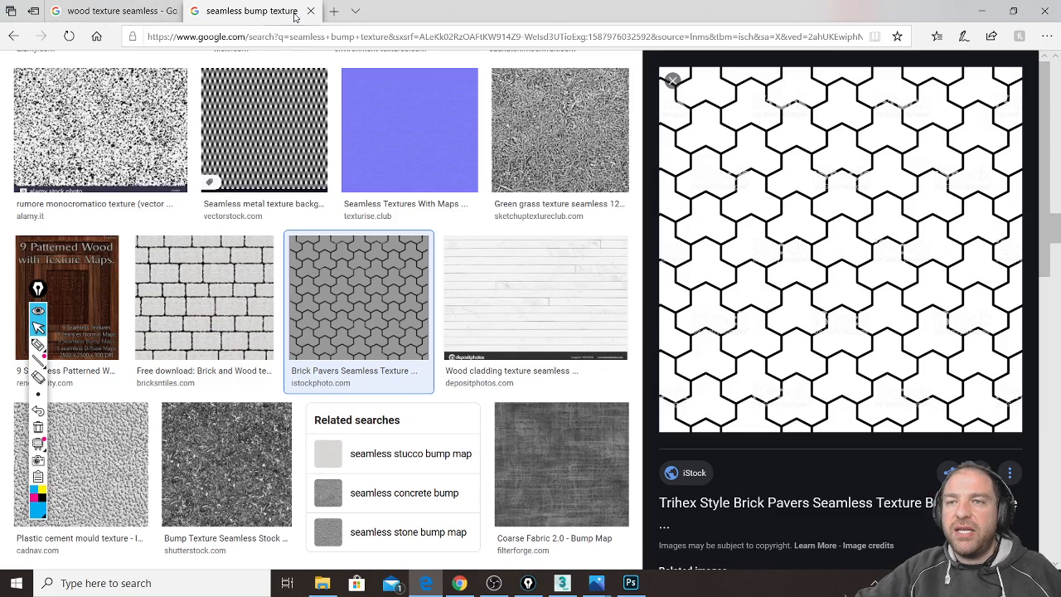
# Step: Open 'Il mio Drive - Google Drive' from the address bar's top sites
pyautogui.click(371, 37)
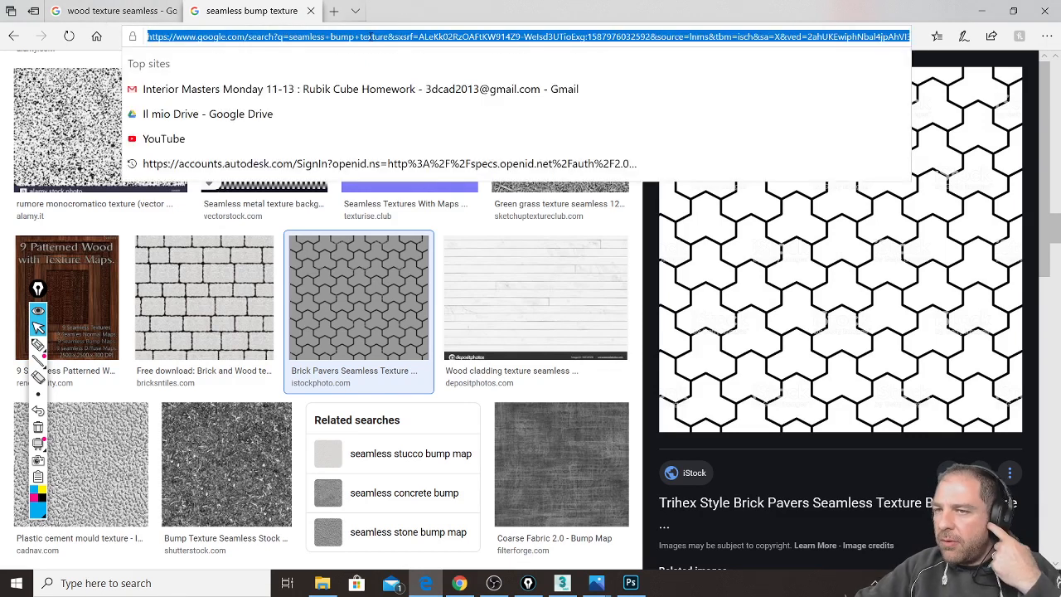
pyautogui.click(297, 120)
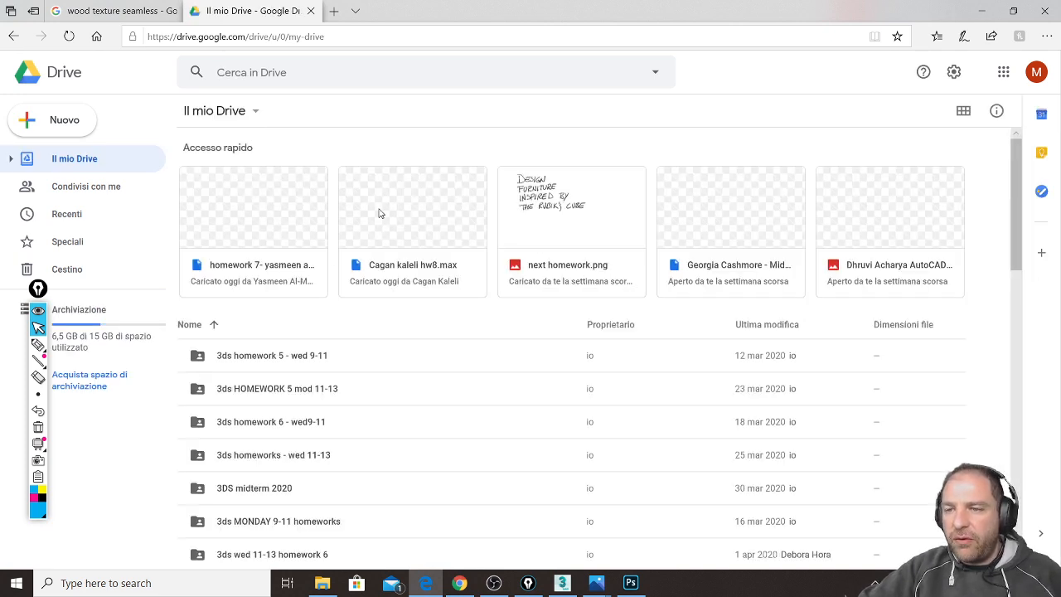
# Step: Copy a shareable link (Ottieni link condivisibile) for the 3ds HOMEWORK 5 mod 11-13 folder
pyautogui.click(199, 393)
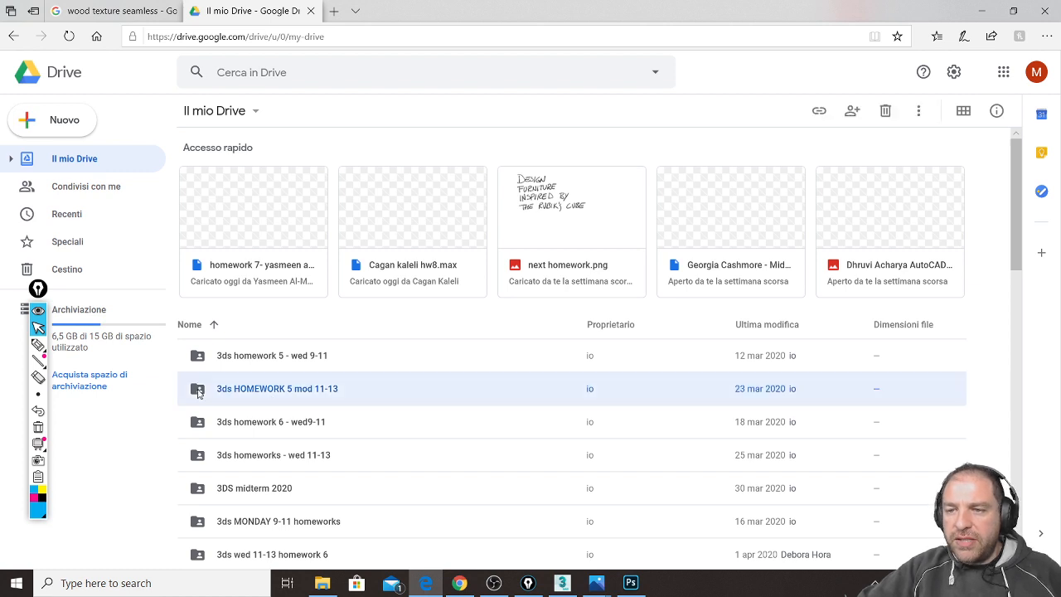
pyautogui.rightClick(256, 389)
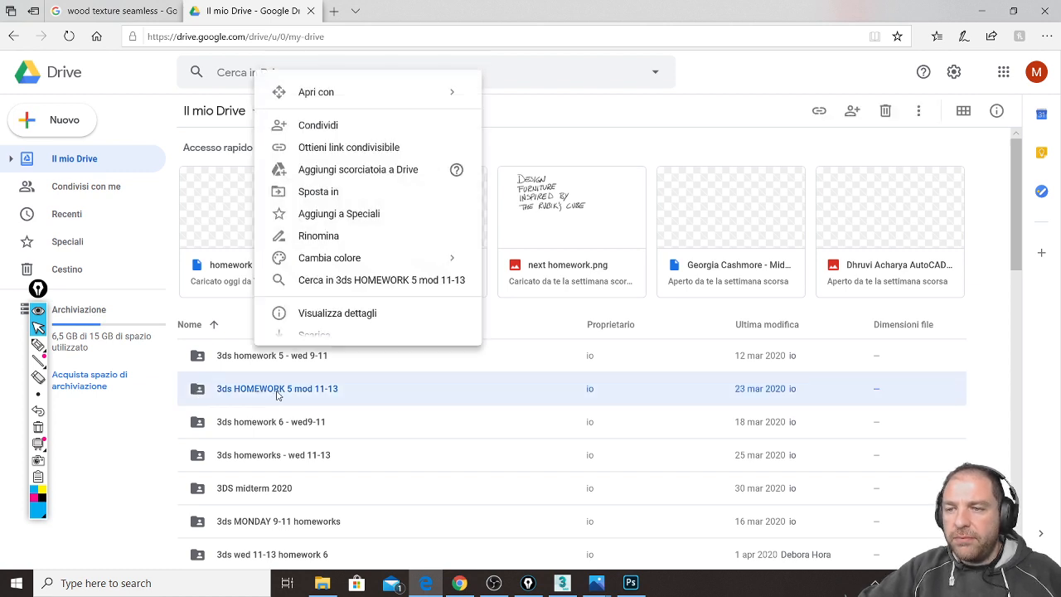
pyautogui.click(396, 151)
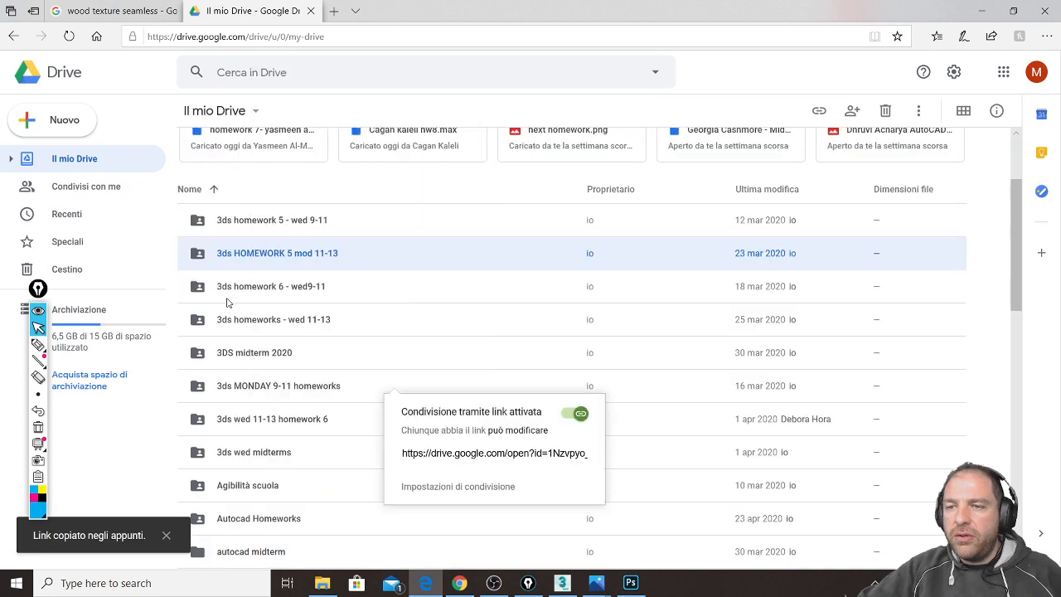
# Step: Open the 3ds HOMEWORK 5 mod 11-13 folder, look over its contents, then bring the live chat forward
pyautogui.doubleClick(195, 254)
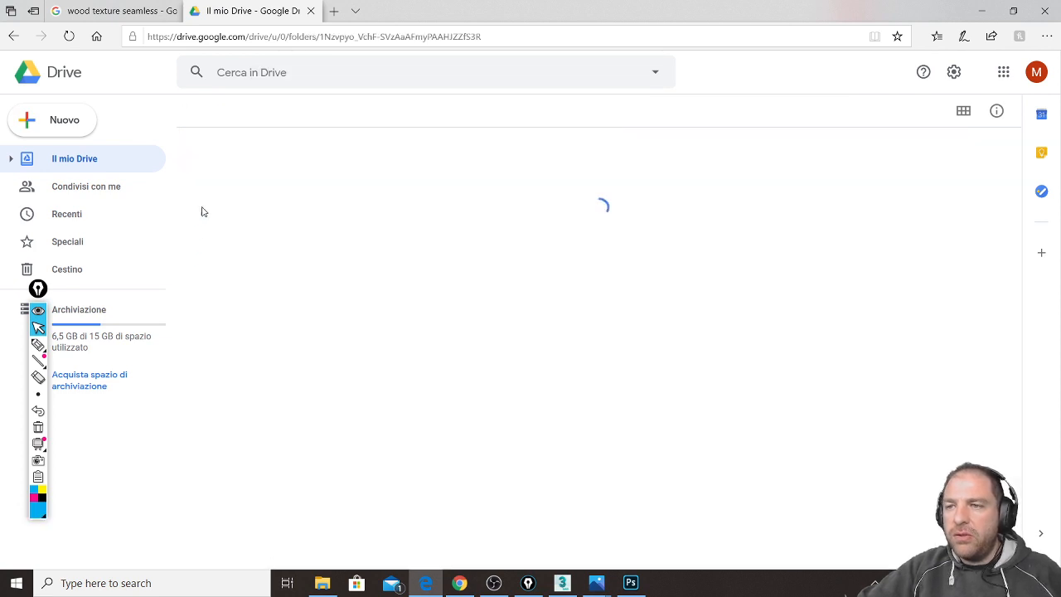
pyautogui.scroll(-1, 267, 235)
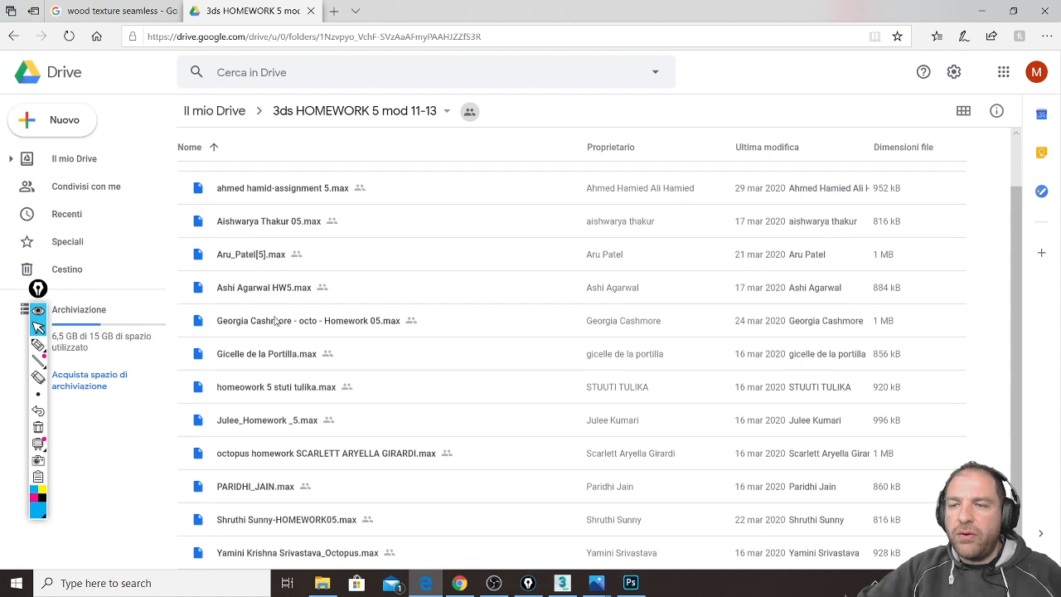
pyautogui.scroll(1, 312, 518)
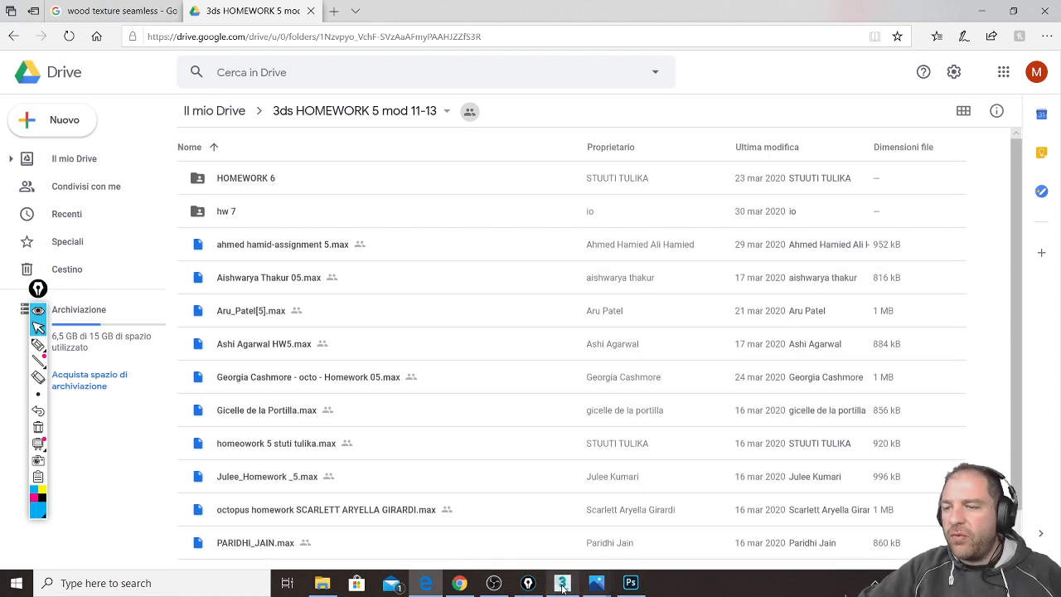
pyautogui.click(460, 582)
# Step: Paste the homework folder link into the YouTube live chat, send it, and return to Edge
pyautogui.click(939, 423)
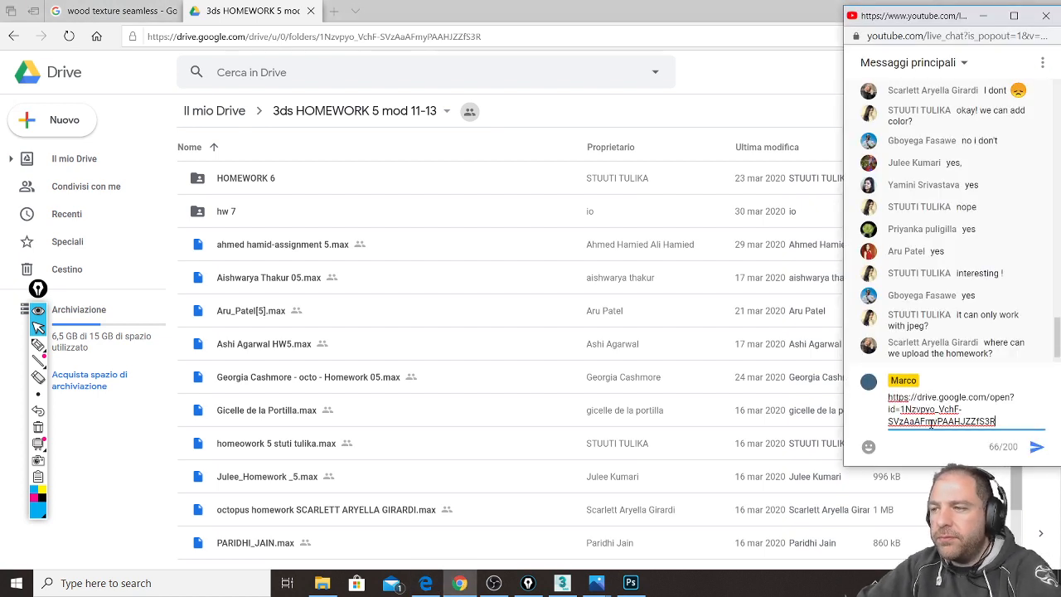
pyautogui.press('Return')
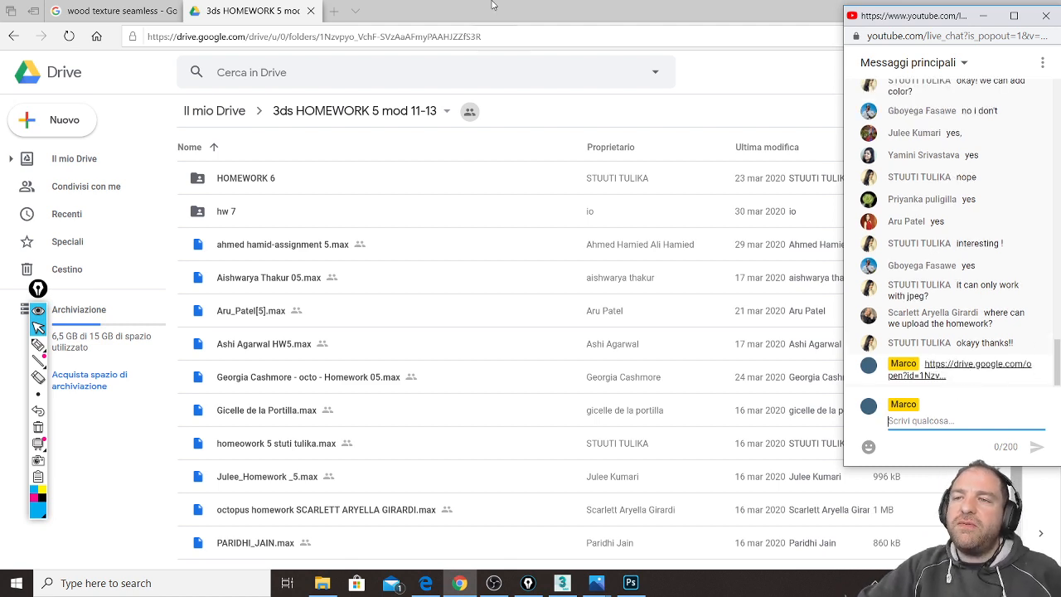
pyautogui.click(560, 5)
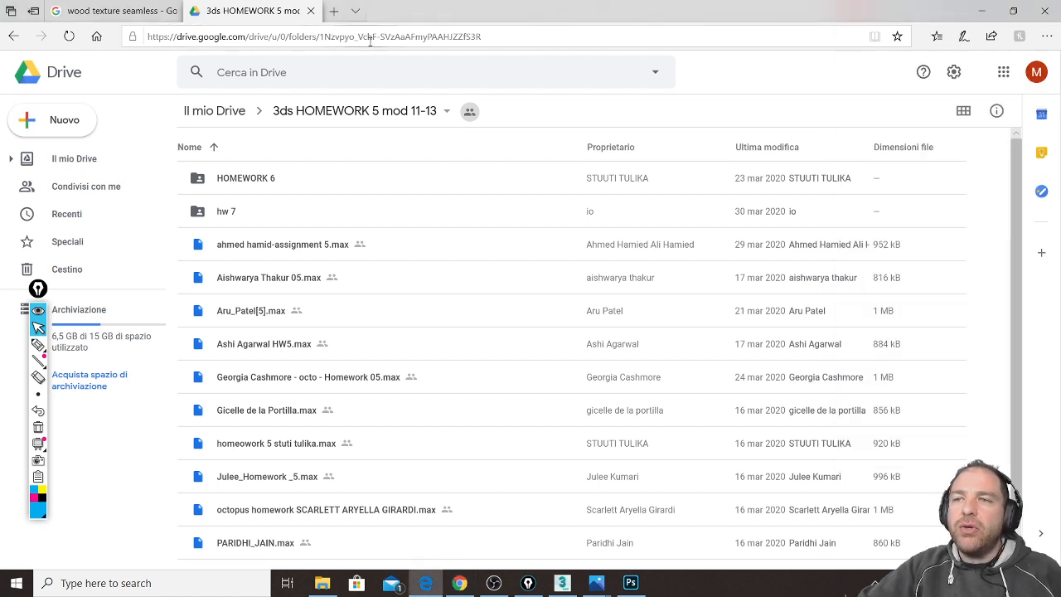
# Step: Cancel bookmarking the Drive folder page, minimize Edge, and bring OBS Studio 25.0.4 to the front
pyautogui.click(898, 37)
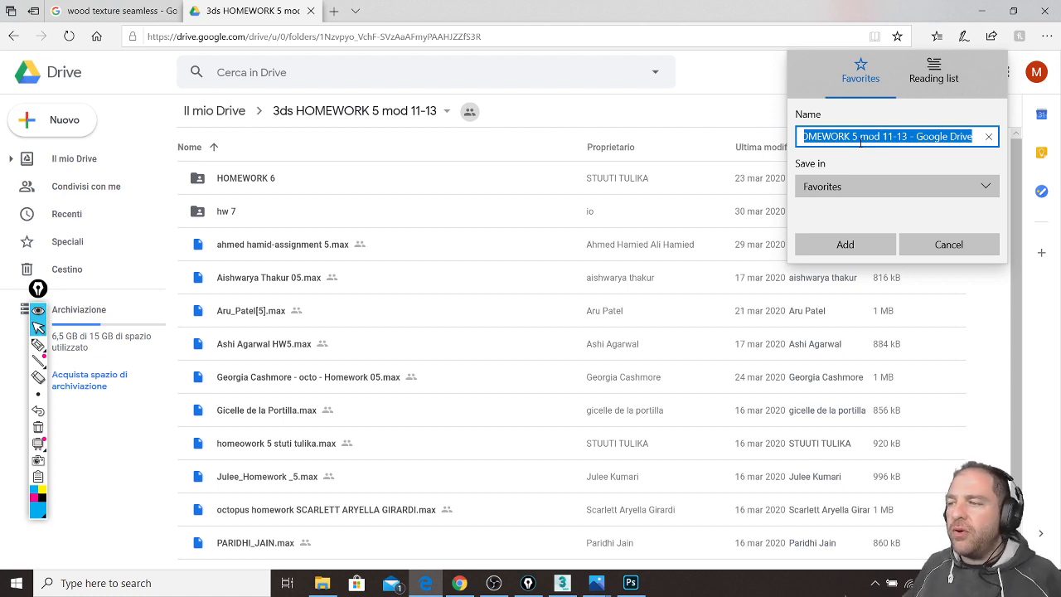
pyautogui.click(940, 247)
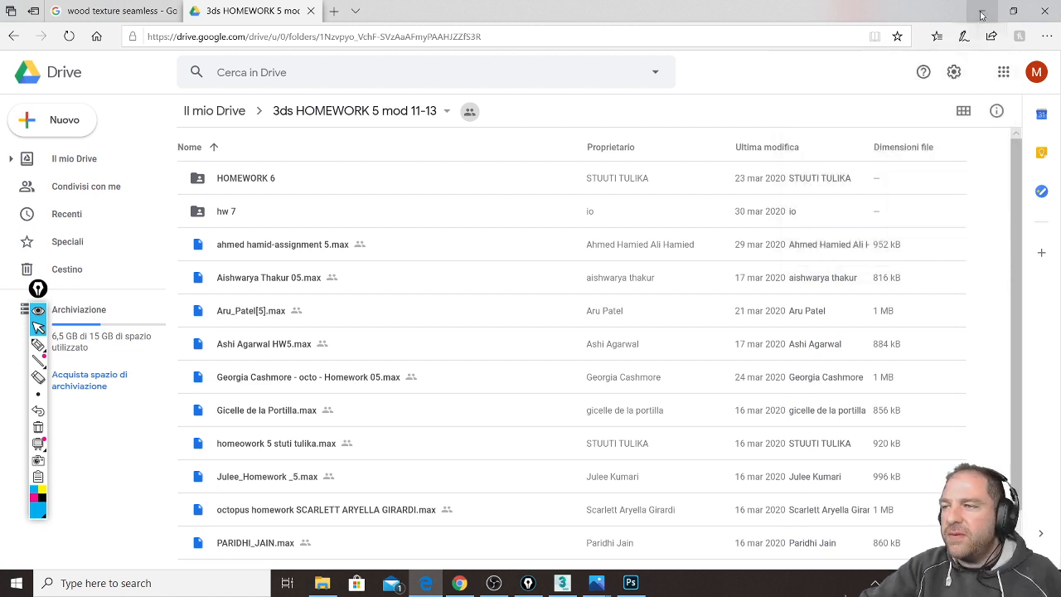
pyautogui.click(981, 17)
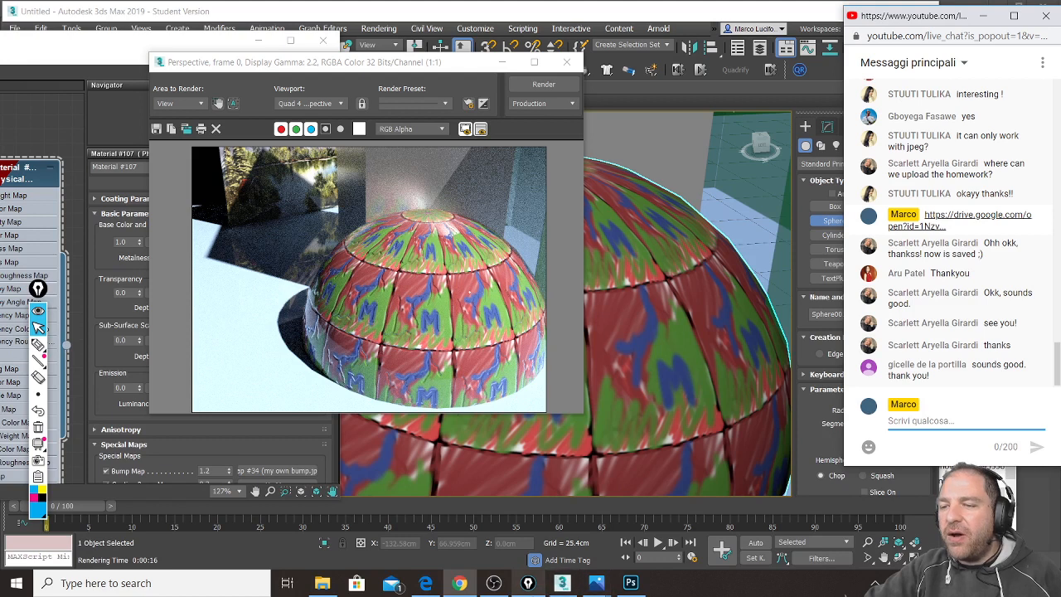
pyautogui.click(498, 587)
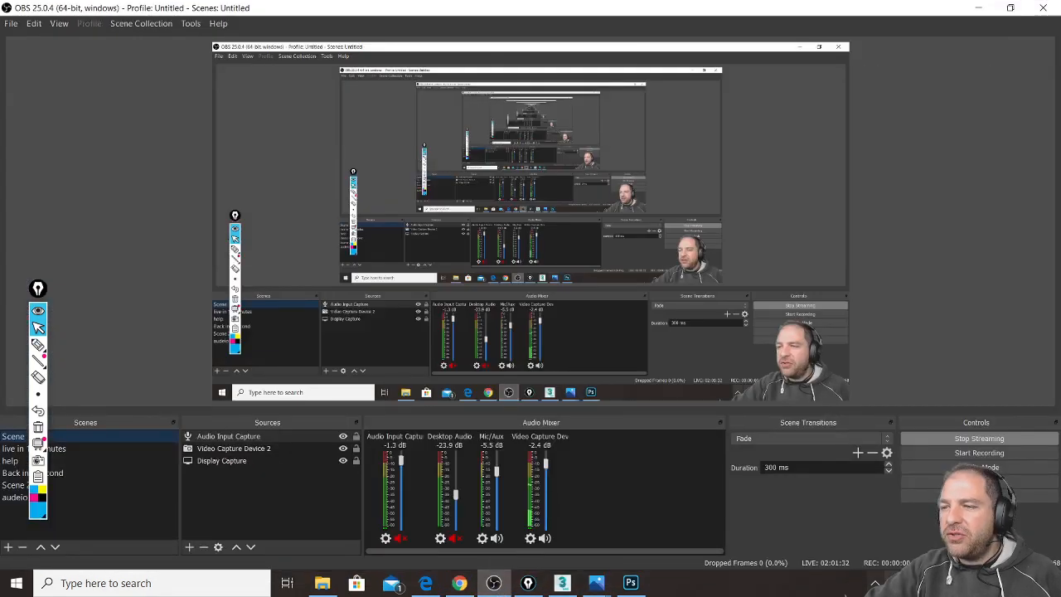